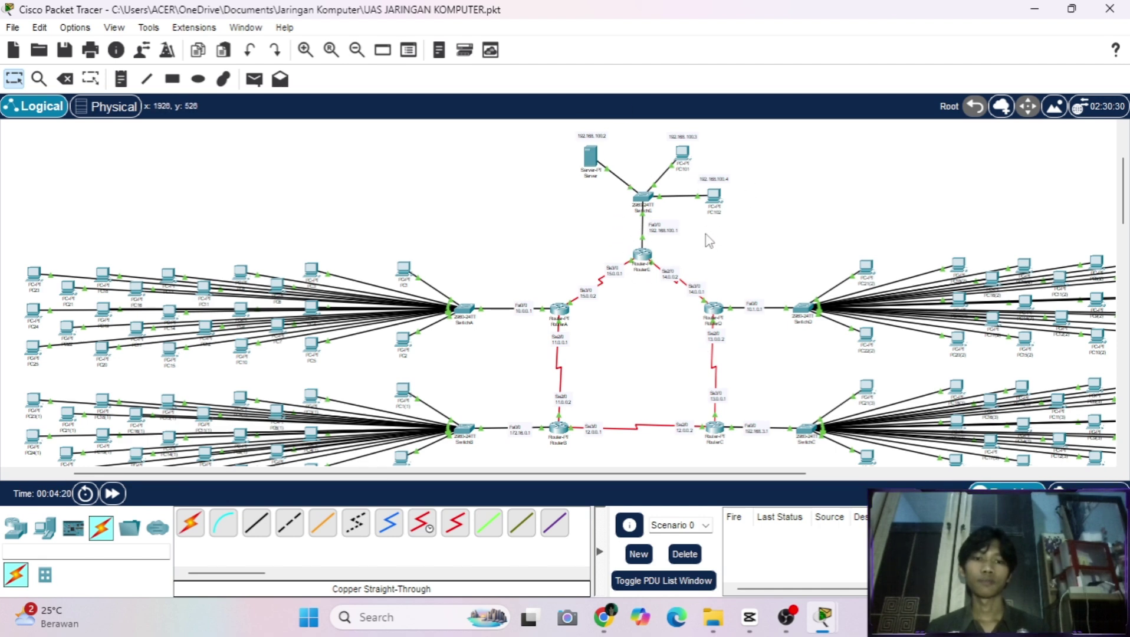
# Survey the whole network topology, covering the five routers, their switches, the server network and the attached PC groups.
pyautogui.hscroll(3, 641, 253)
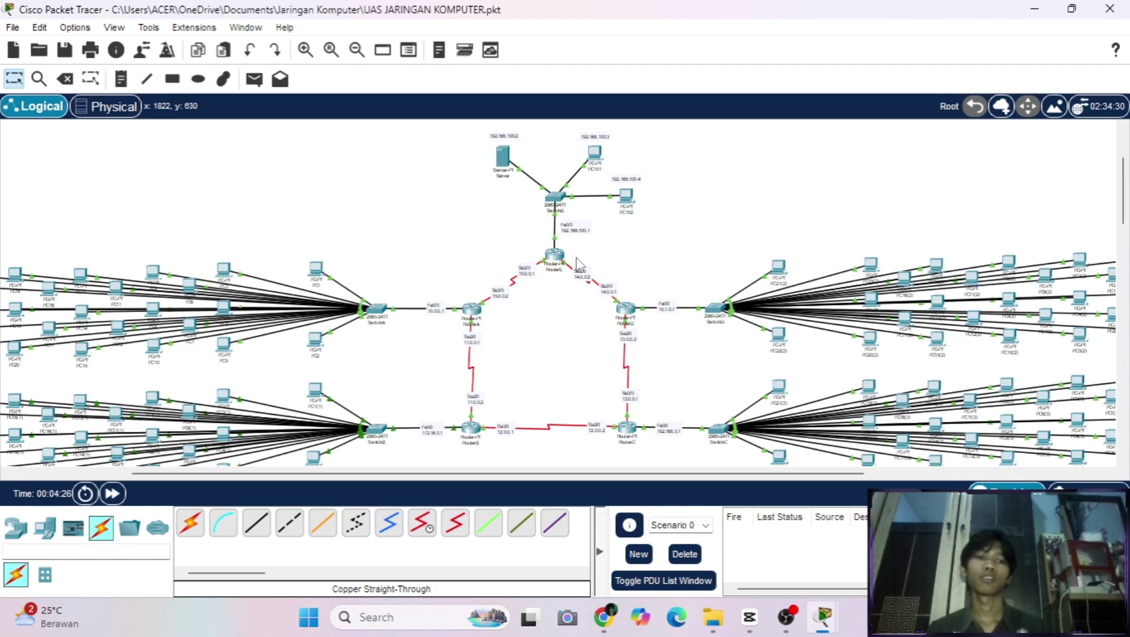
pyautogui.hscroll(-3, 489, 323)
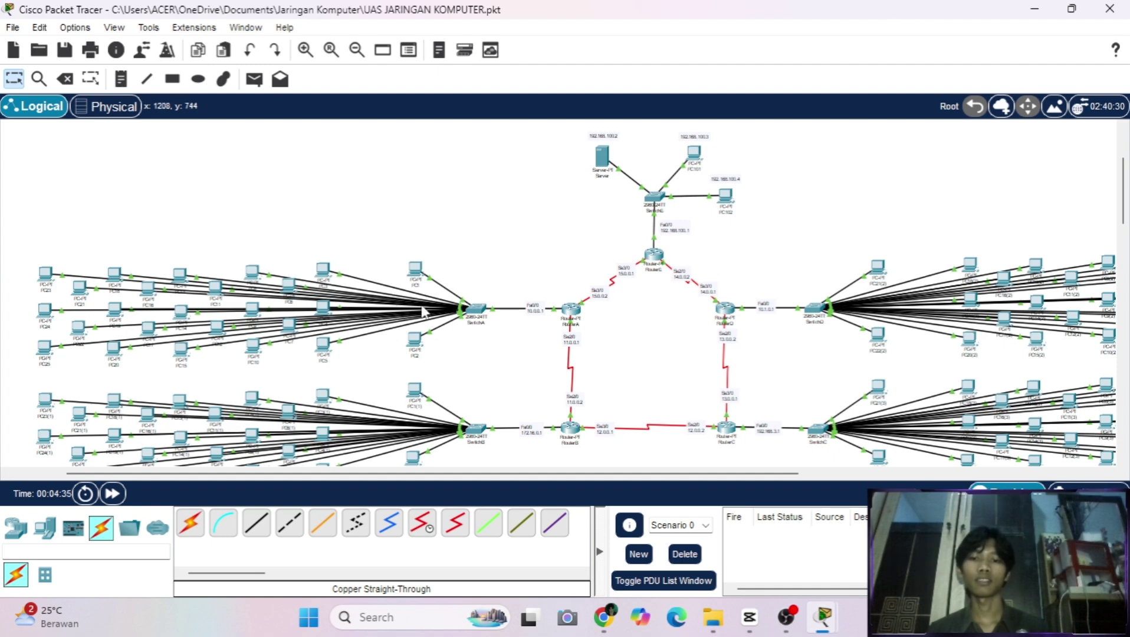
pyautogui.scroll(-1, 512, 390)
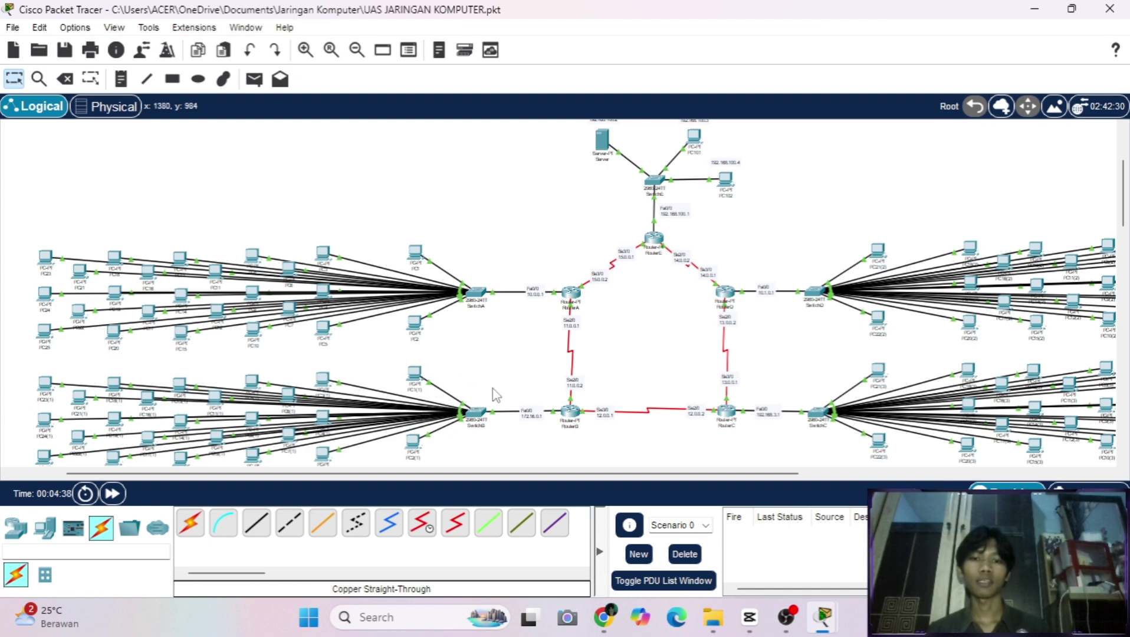
pyautogui.hscroll(3, 495, 394)
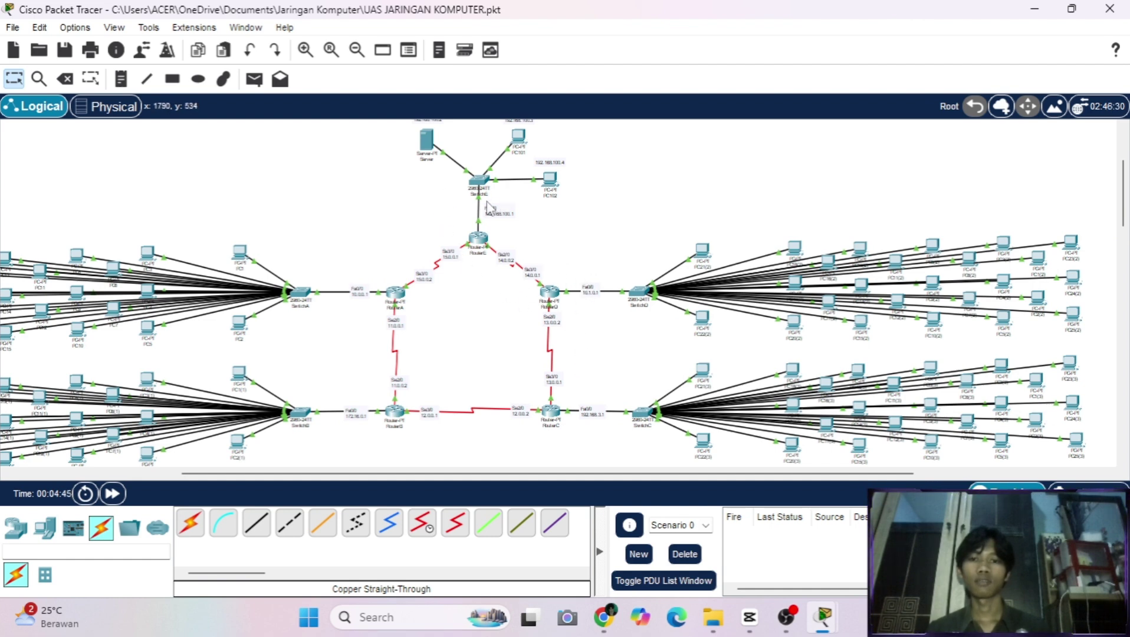
pyautogui.scroll(1, 487, 204)
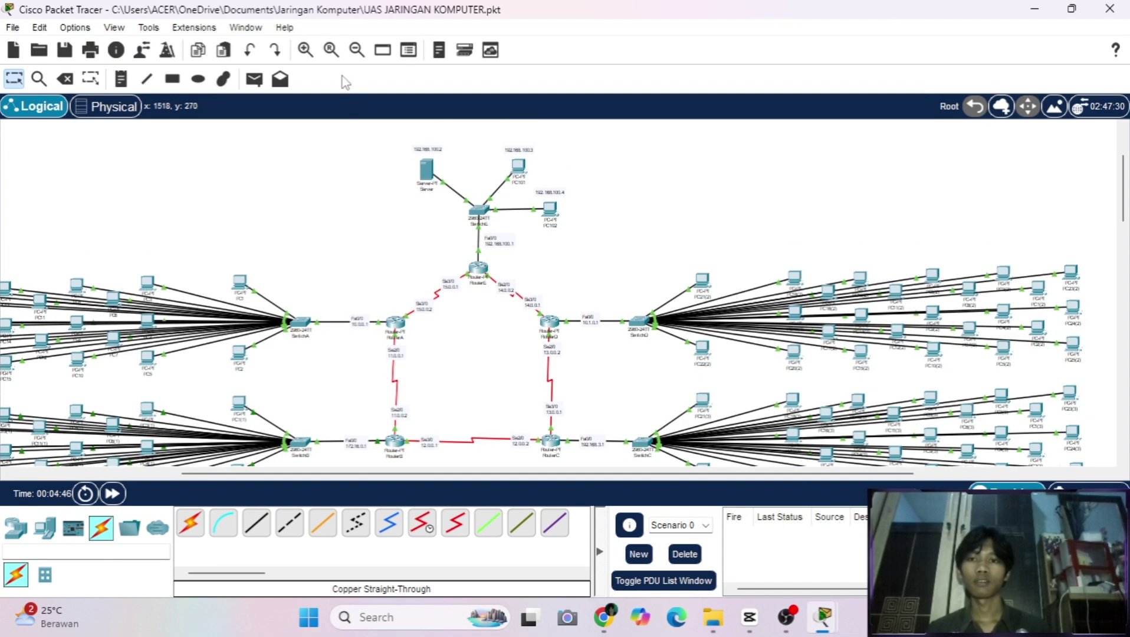
pyautogui.click(357, 50)
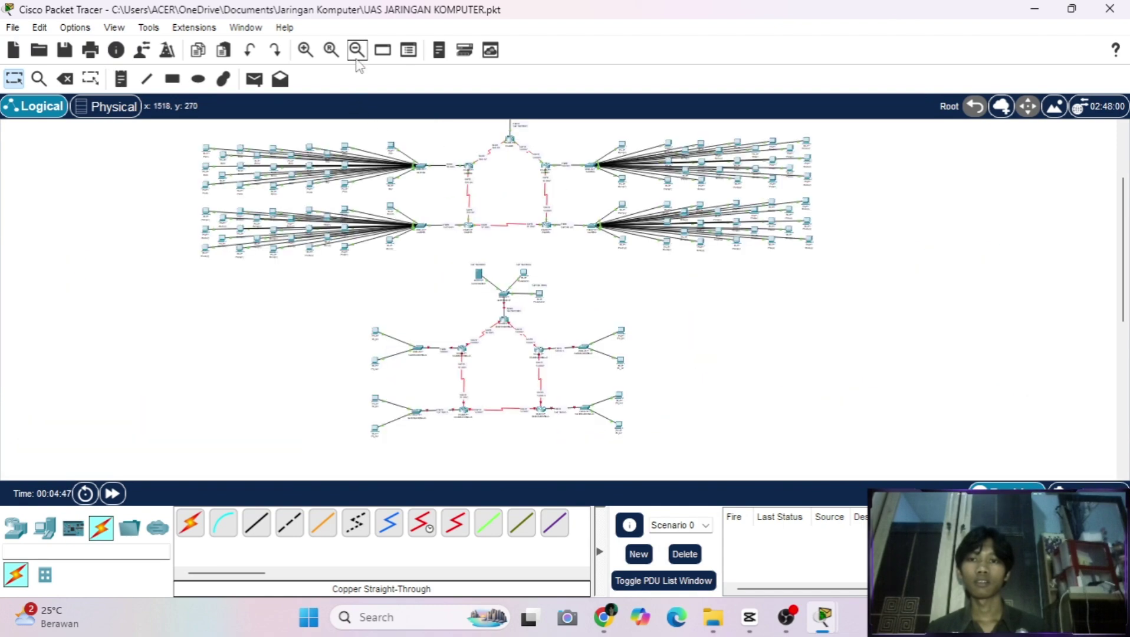
pyautogui.click(307, 50)
pyautogui.click(307, 49)
pyautogui.hscroll(5, 618, 221)
pyautogui.scroll(-1, 619, 223)
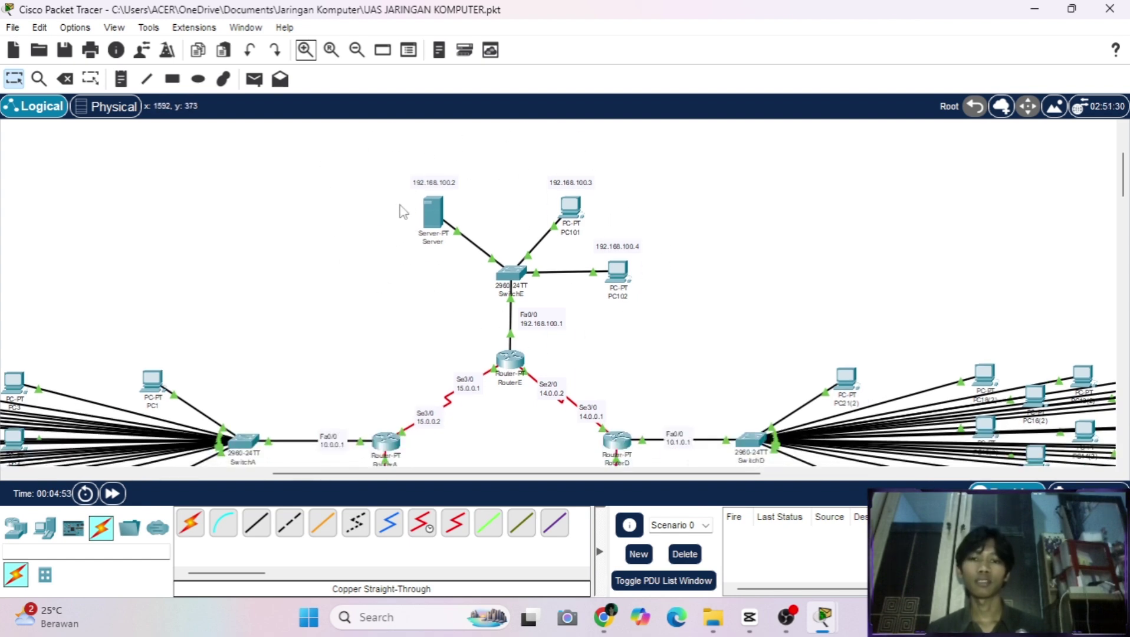
# Examine the interface and address labels between the routers and the PC groups attached to SwitchA and SwitchB.
pyautogui.scroll(-2, 462, 247)
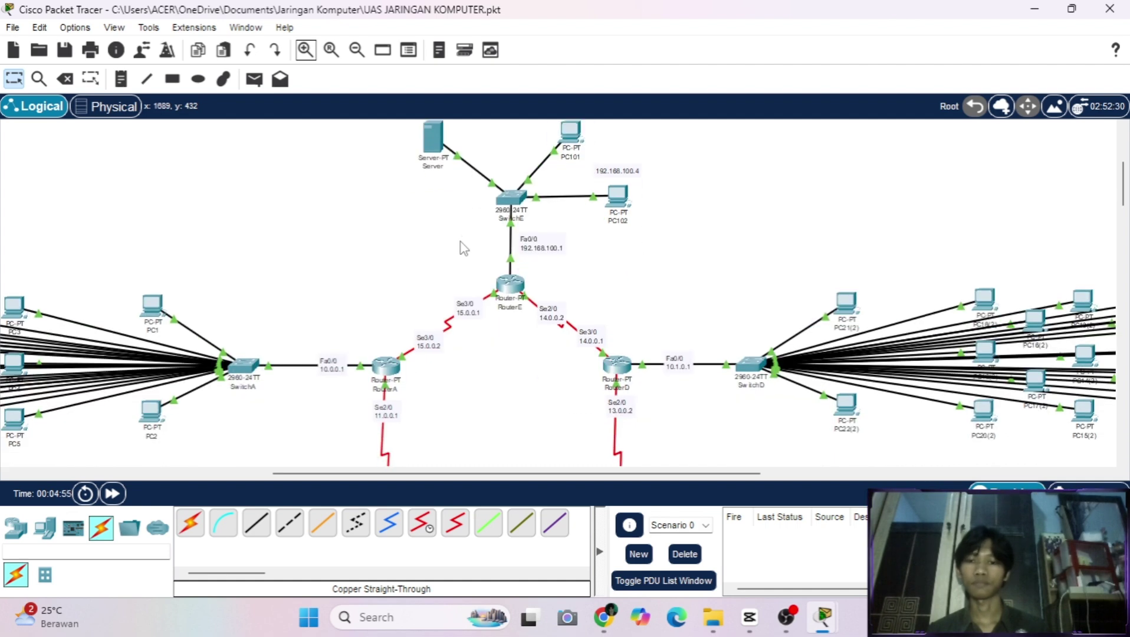
pyautogui.scroll(-3, 462, 247)
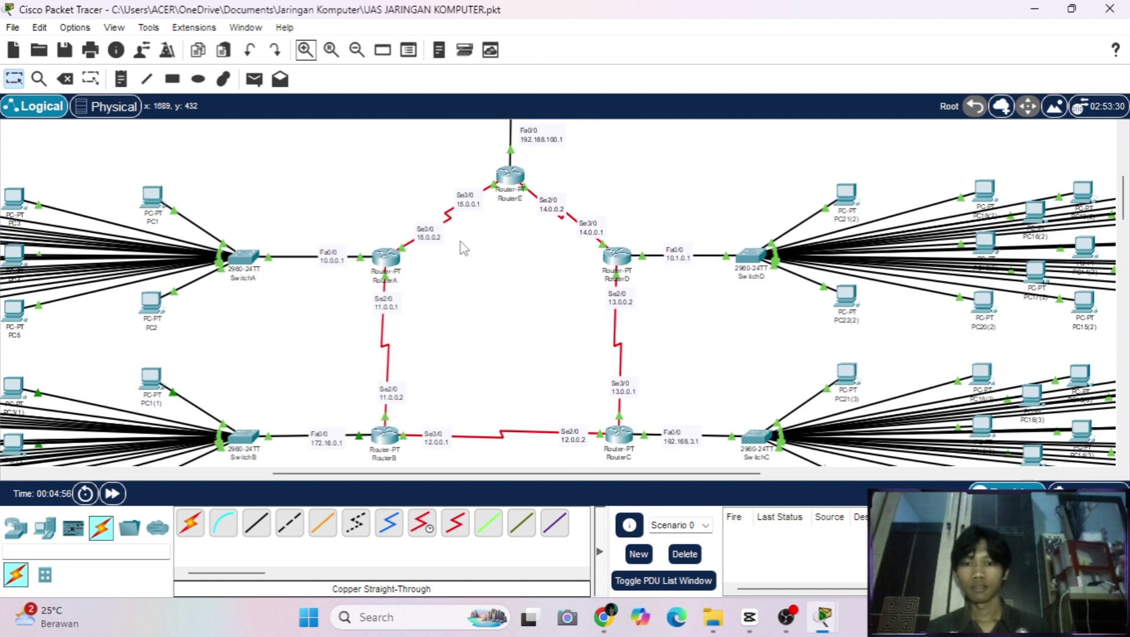
pyautogui.scroll(-1, 464, 248)
pyautogui.scroll(1, 464, 247)
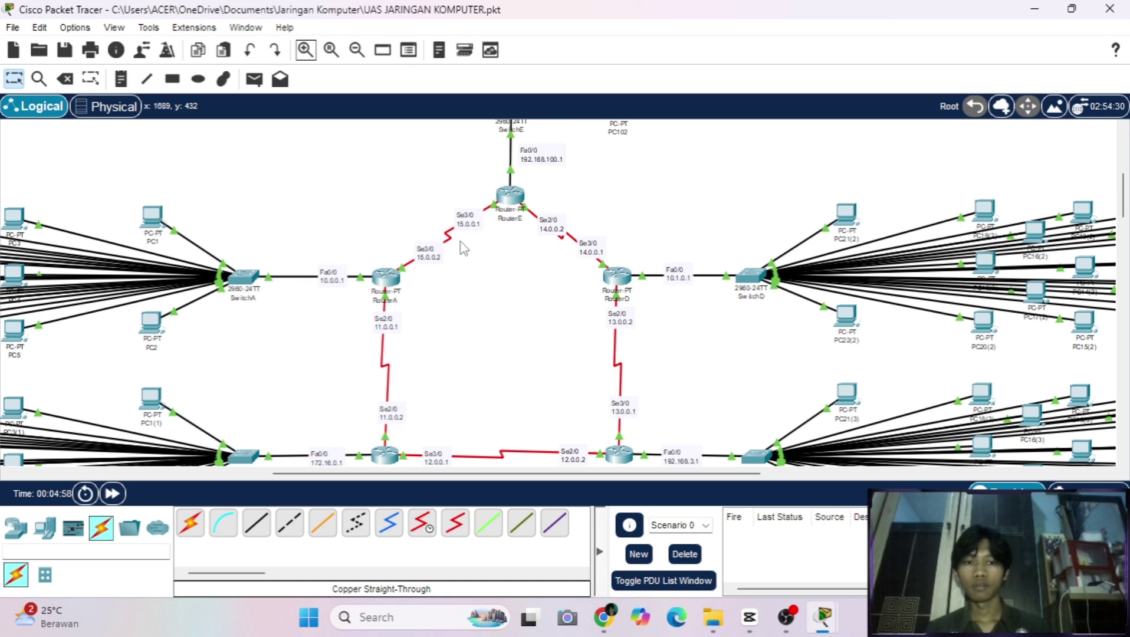
pyautogui.scroll(-1, 463, 248)
pyautogui.hscroll(-5, 489, 249)
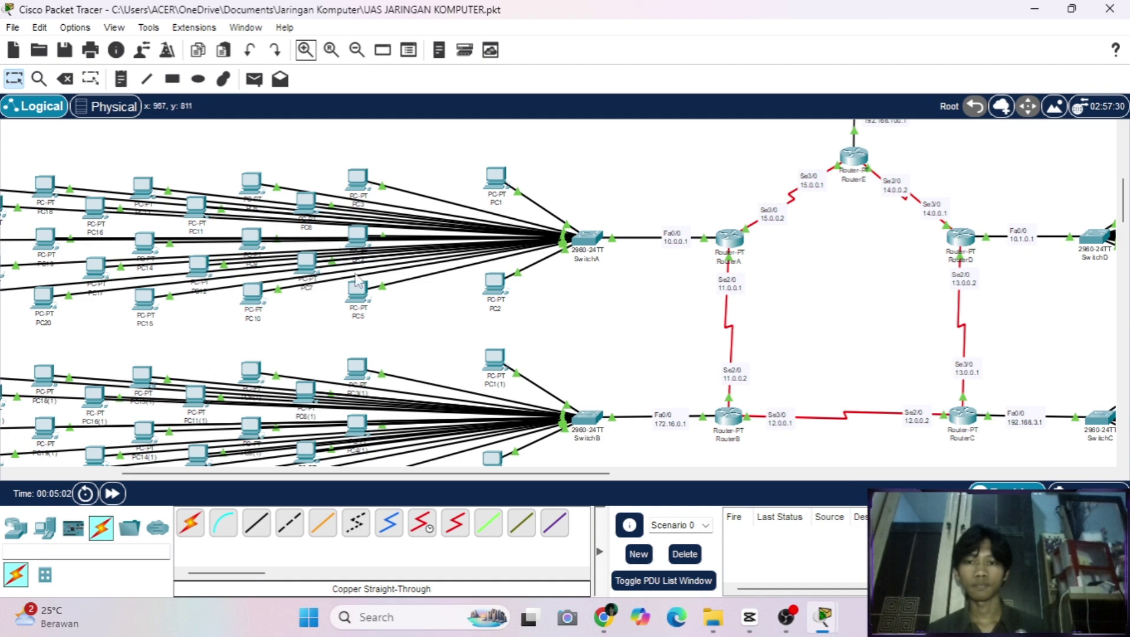
pyautogui.hscroll(-4, 334, 282)
pyautogui.scroll(-1, 333, 282)
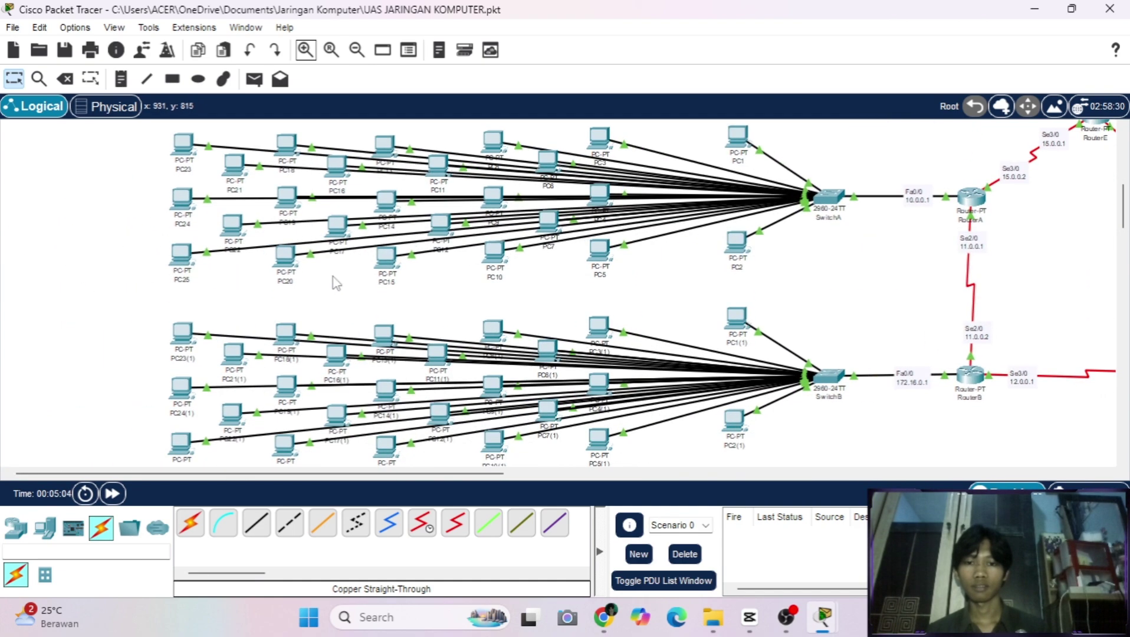
# Examine the server network on SwitchE and RouterE's serial links to RouterA and RouterD.
pyautogui.hscroll(10, 335, 282)
pyautogui.scroll(4, 334, 282)
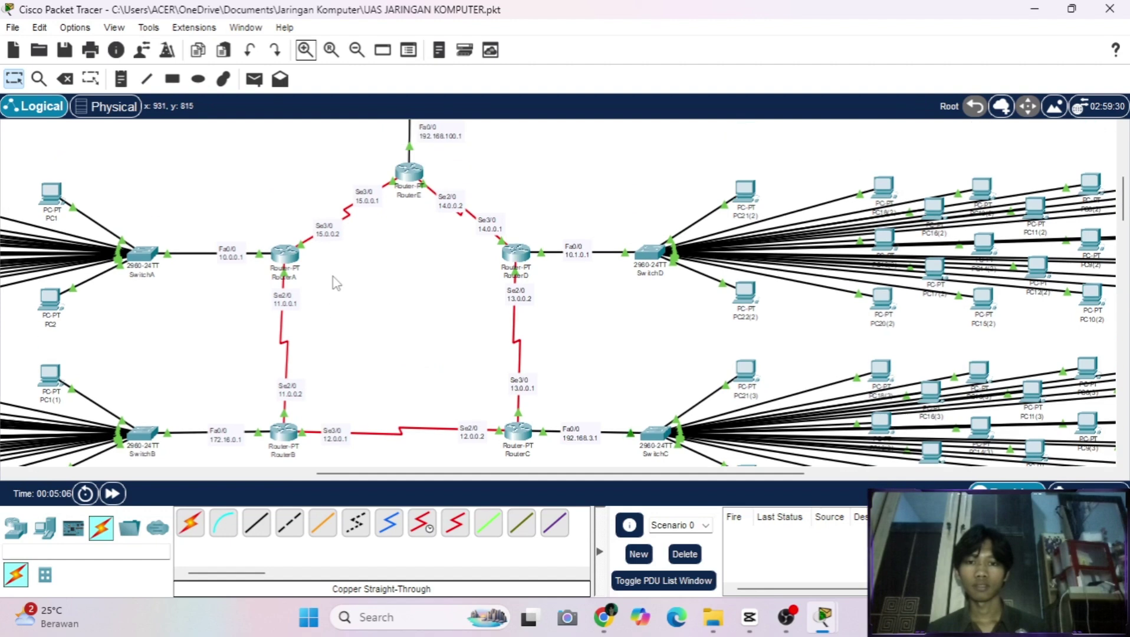
pyautogui.scroll(1, 336, 283)
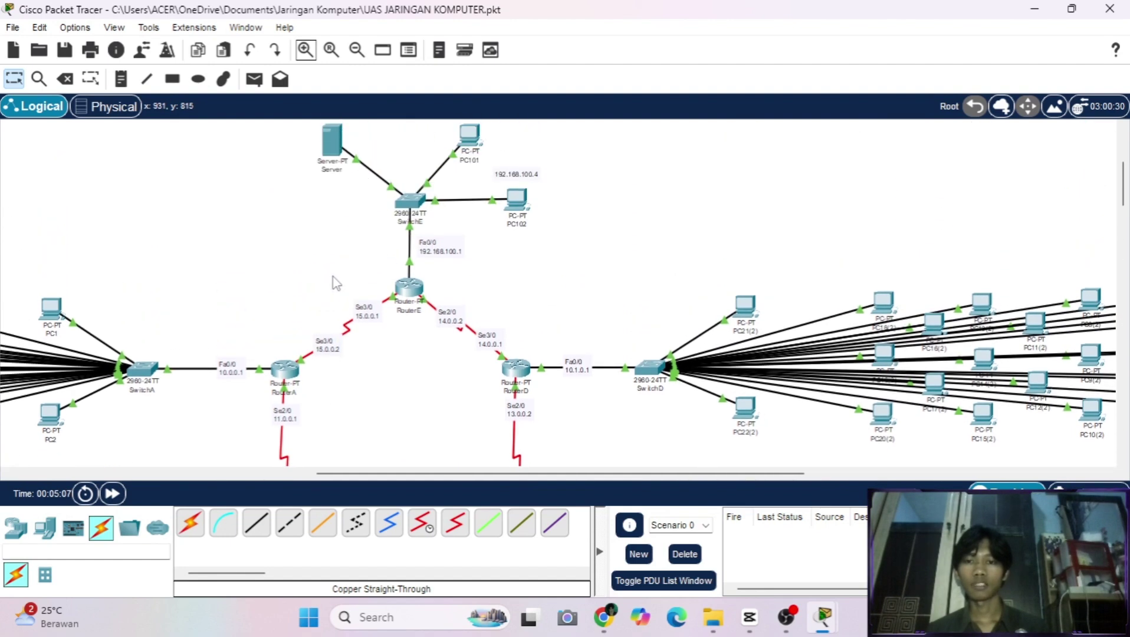
pyautogui.scroll(2, 336, 283)
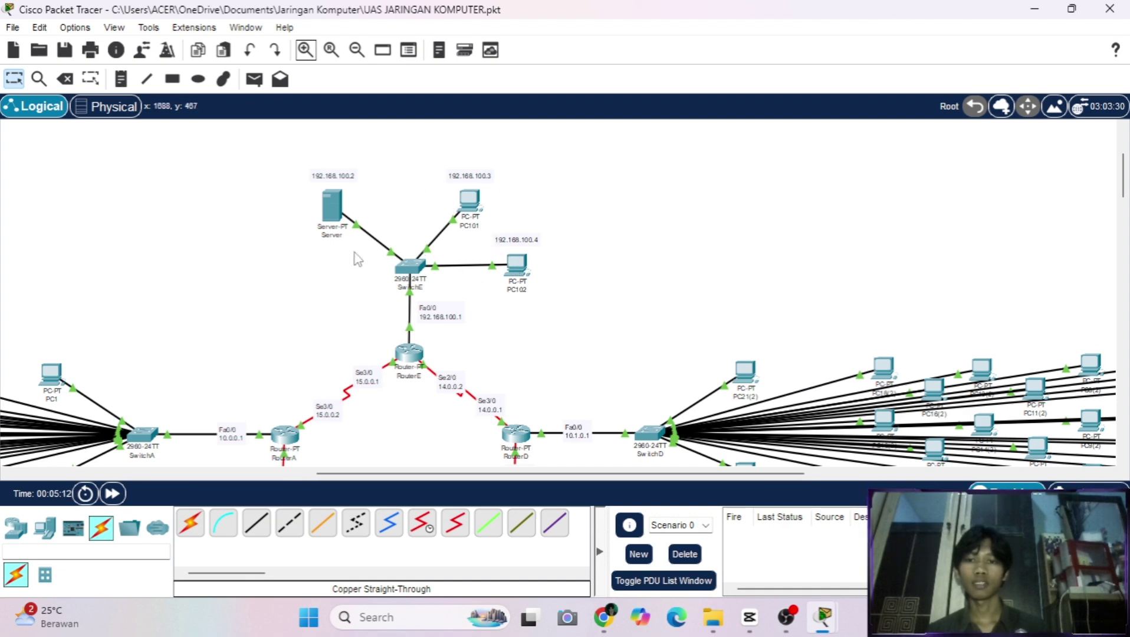
pyautogui.scroll(-4, 445, 260)
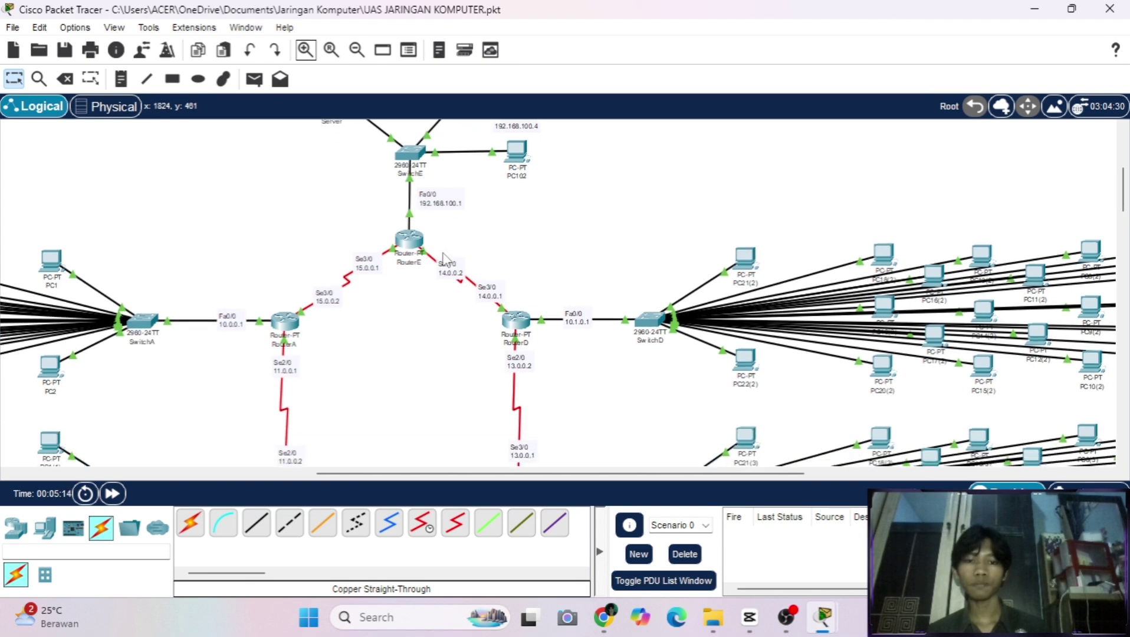
pyautogui.scroll(-3, 446, 258)
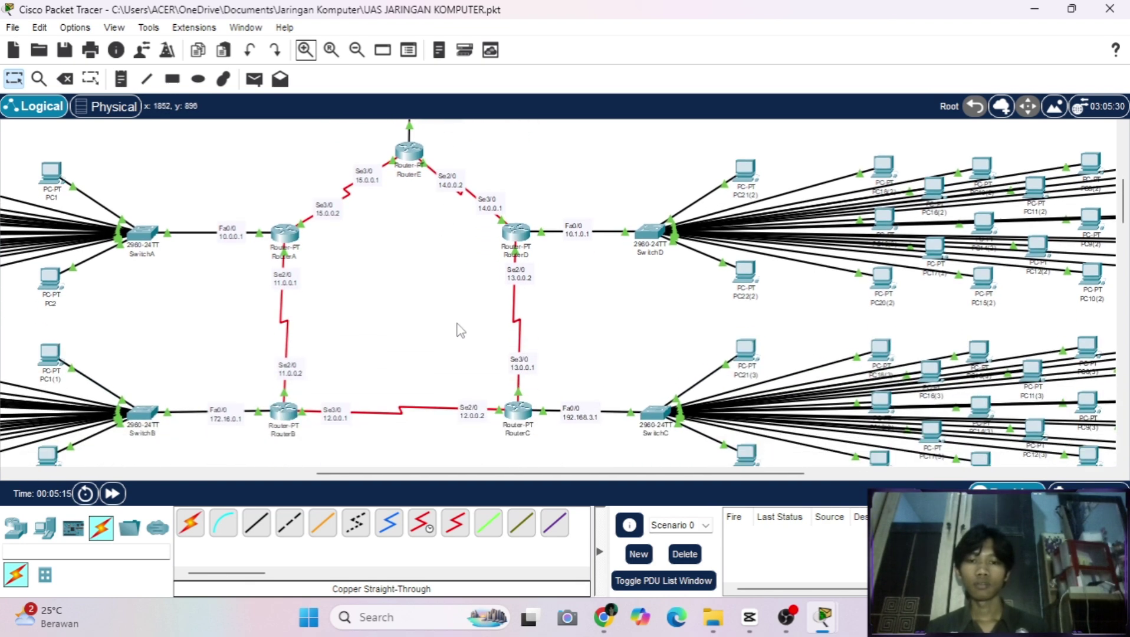
pyautogui.scroll(-1, 407, 309)
pyautogui.hscroll(-1, 407, 309)
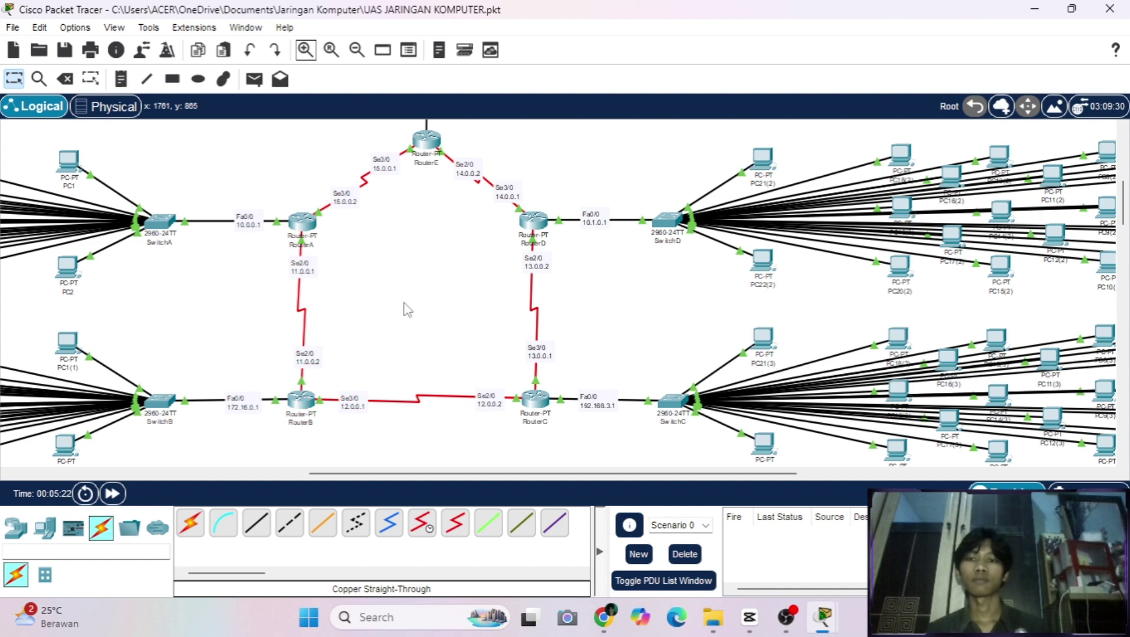
# Examine the serial link addressing around the full ring of RouterA, RouterB, RouterC, RouterD and RouterE.
pyautogui.scroll(3, 406, 309)
pyautogui.scroll(4, 407, 309)
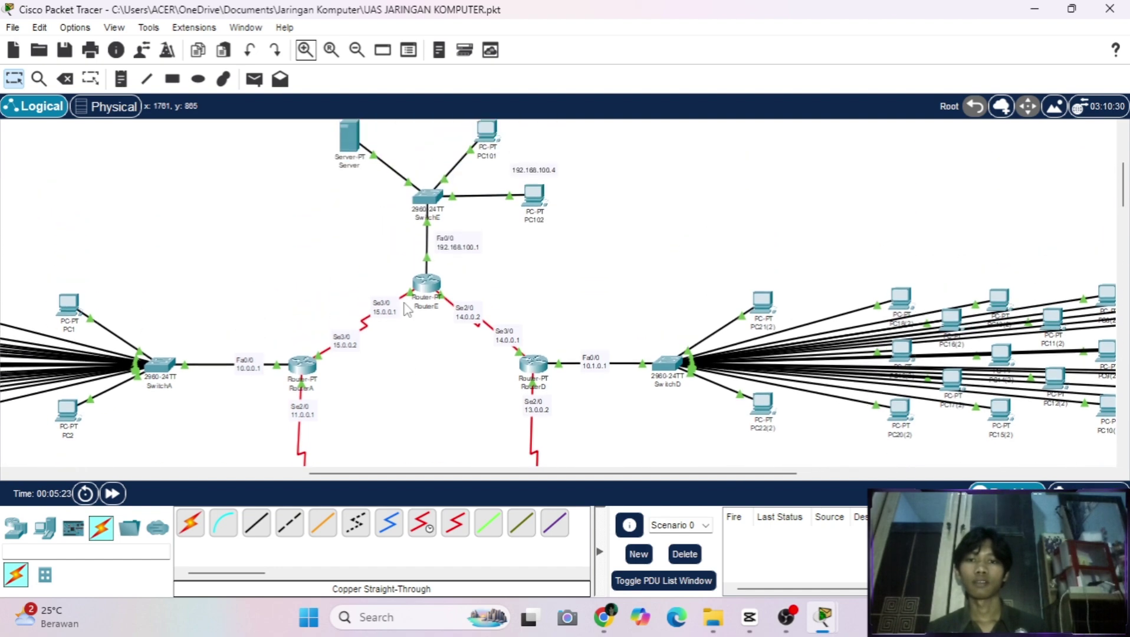
pyautogui.scroll(-8, 407, 309)
pyautogui.hscroll(-6, 407, 309)
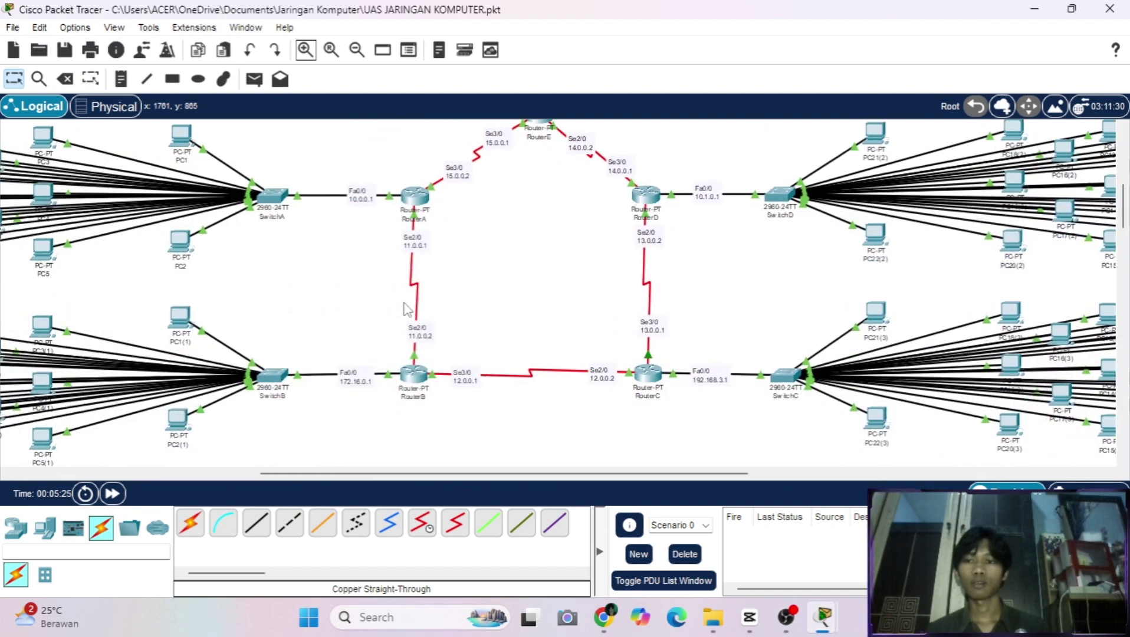
pyautogui.scroll(4, 407, 309)
pyautogui.scroll(2, 405, 307)
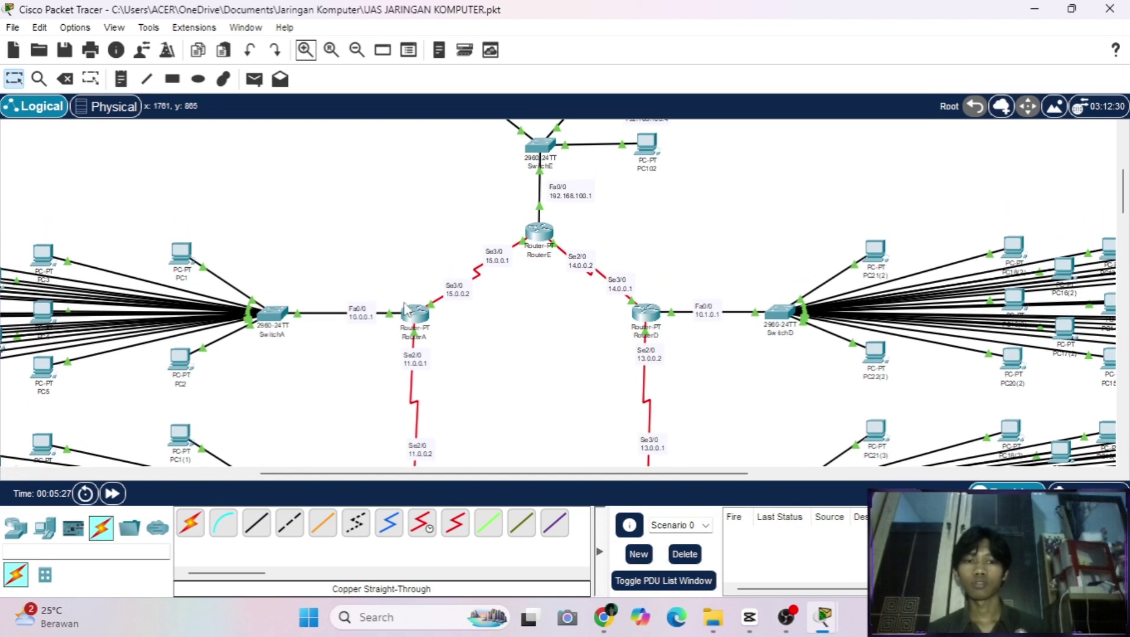
pyautogui.scroll(-6, 500, 323)
pyautogui.hscroll(6, 500, 323)
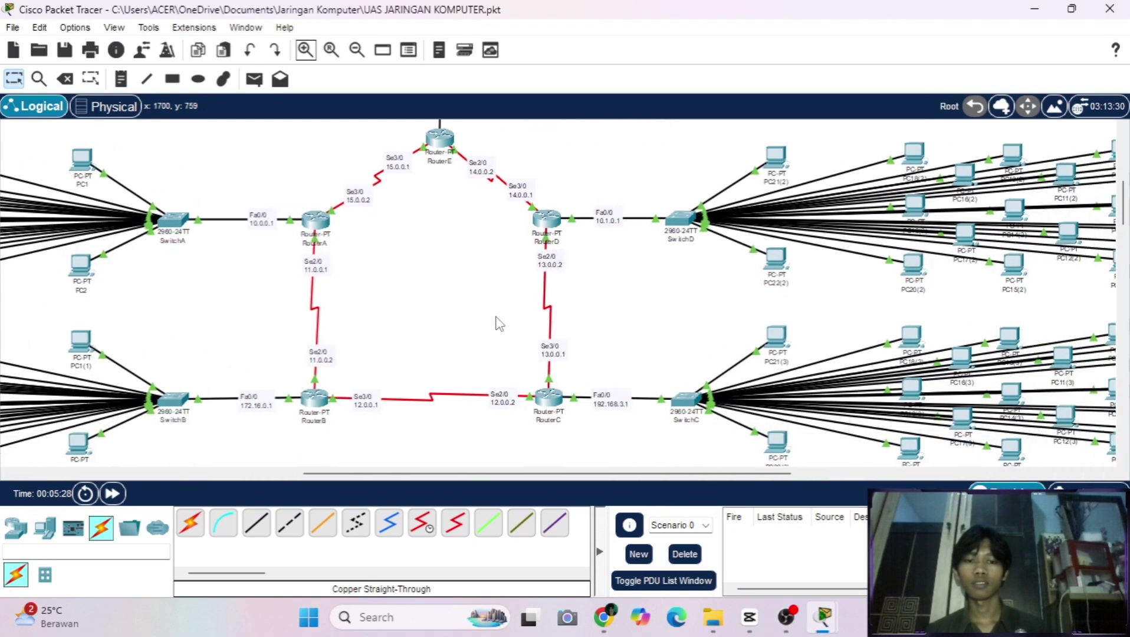
pyautogui.hscroll(-8, 499, 323)
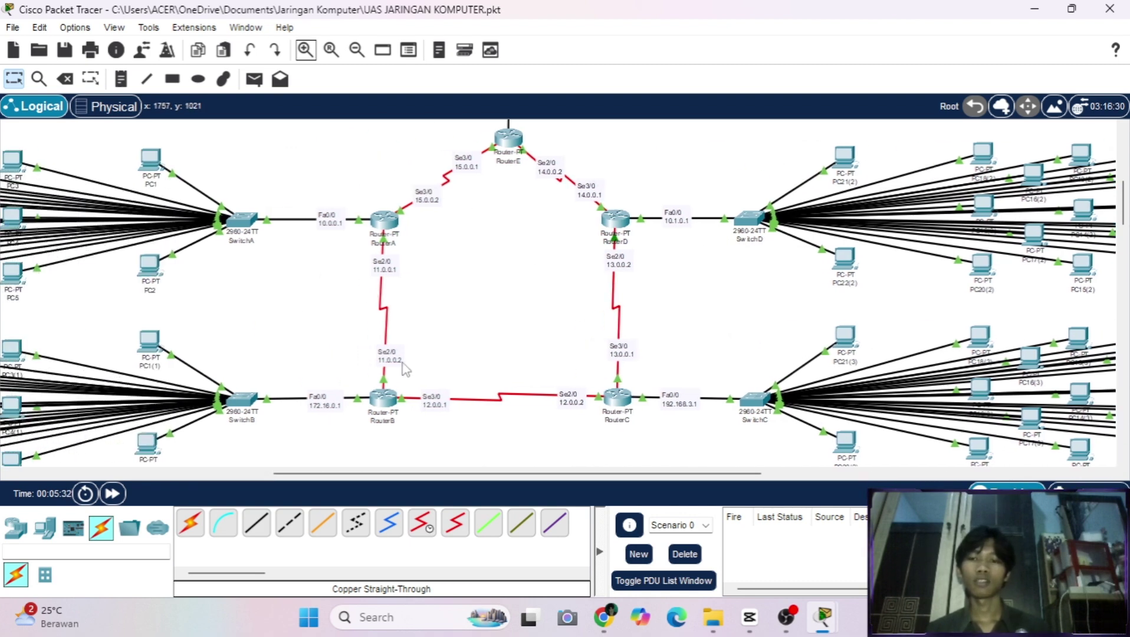
pyautogui.scroll(2, 371, 238)
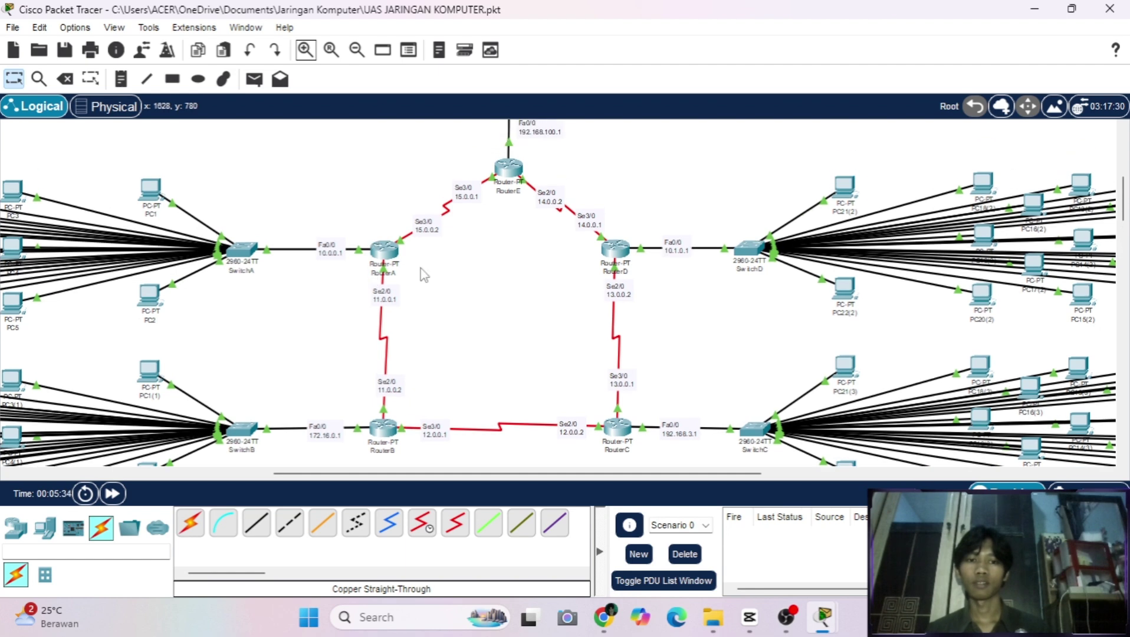
# Compare the LANs behind SwitchA, SwitchD and SwitchC and their router paths to the server network.
pyautogui.hscroll(-3, 407, 278)
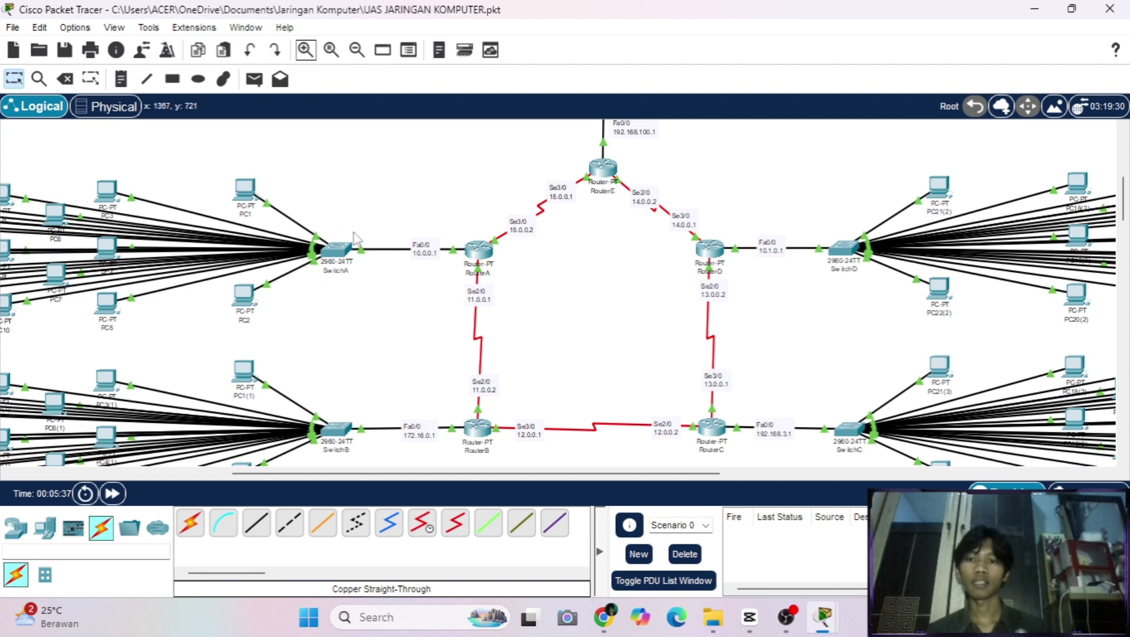
pyautogui.hscroll(8, 347, 255)
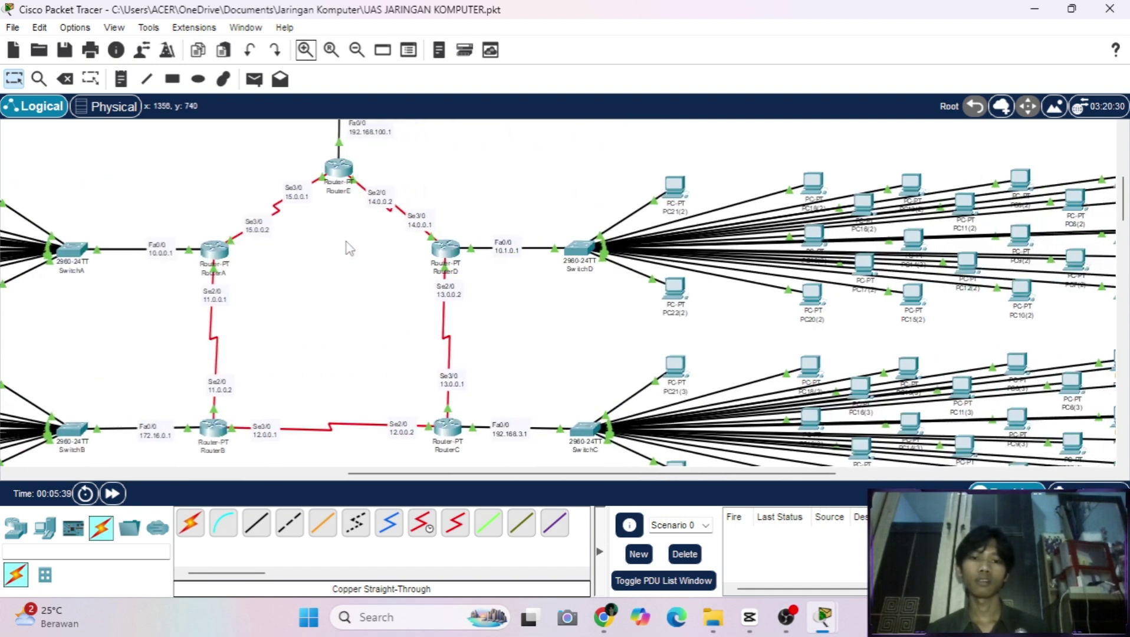
pyautogui.hscroll(4, 350, 248)
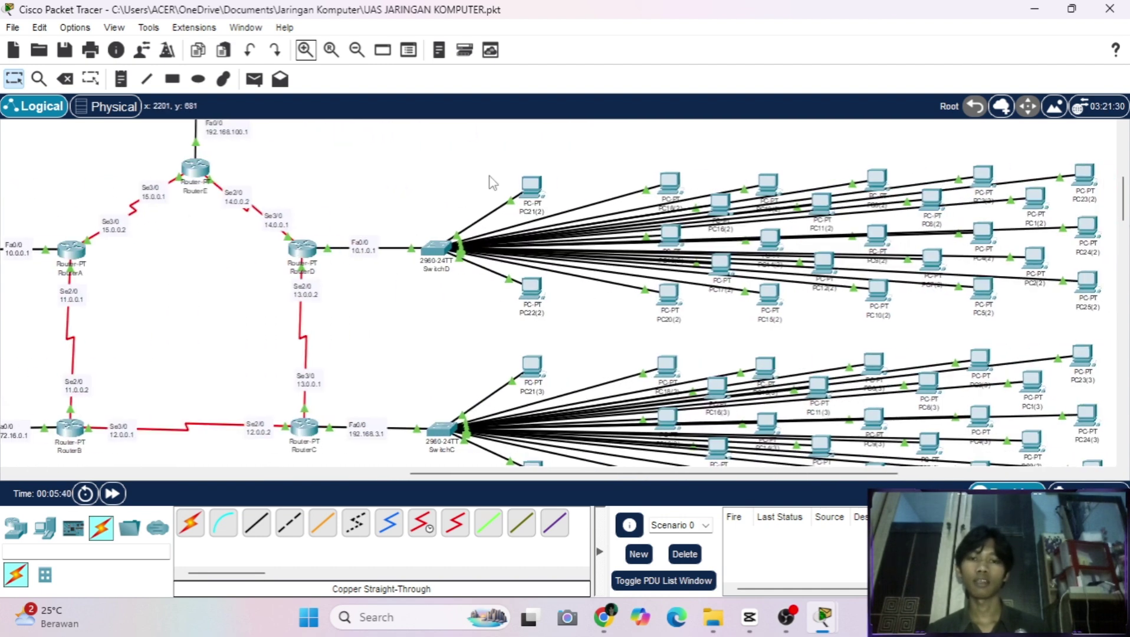
pyautogui.hscroll(-7, 525, 303)
pyautogui.scroll(5, 527, 312)
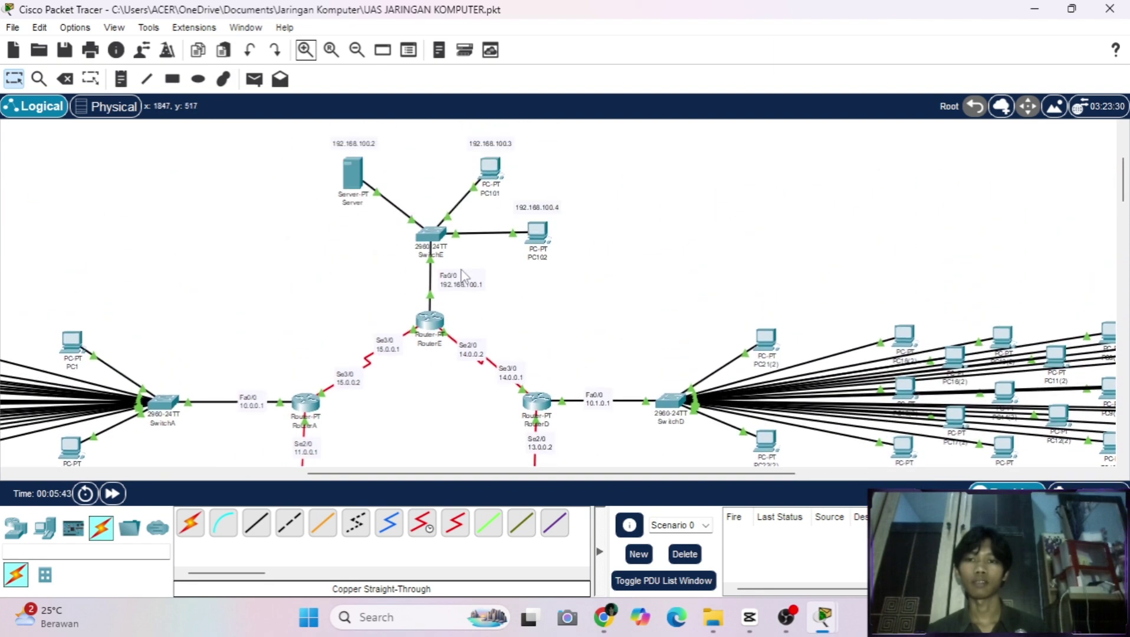
pyautogui.scroll(-8, 421, 293)
pyautogui.scroll(5, 364, 224)
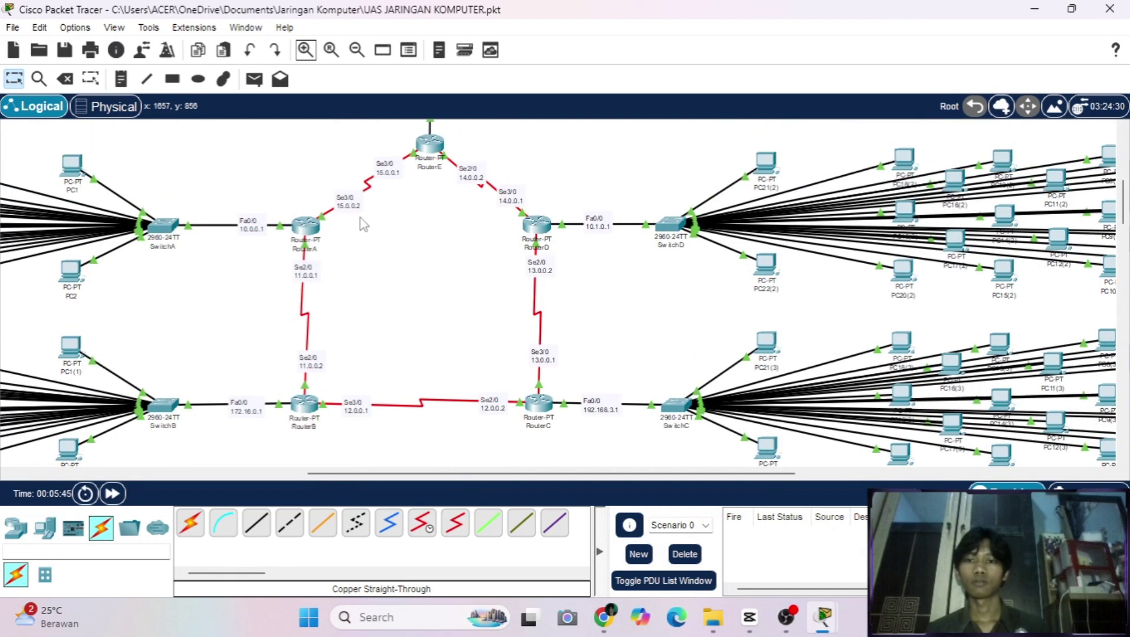
pyautogui.hscroll(-4, 364, 224)
pyautogui.scroll(2, 364, 225)
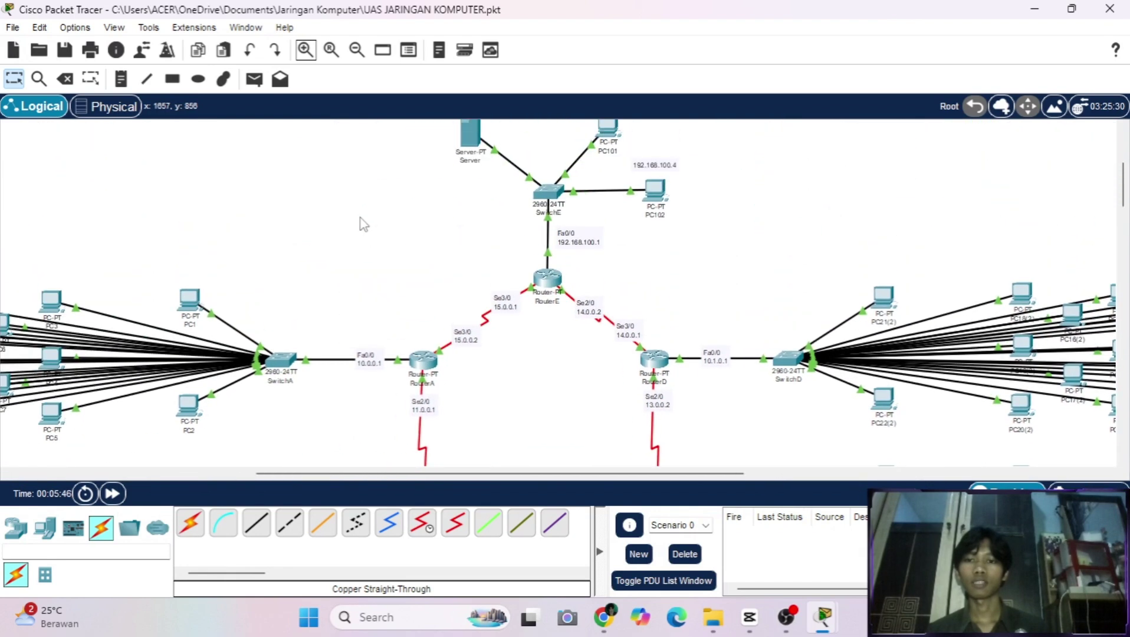
# Send a simple PDU from PC1 on SwitchA to PC21(2) on SwitchD and review the path between them.
pyautogui.click(255, 79)
pyautogui.hscroll(-1, 312, 224)
pyautogui.hscroll(-3, 306, 219)
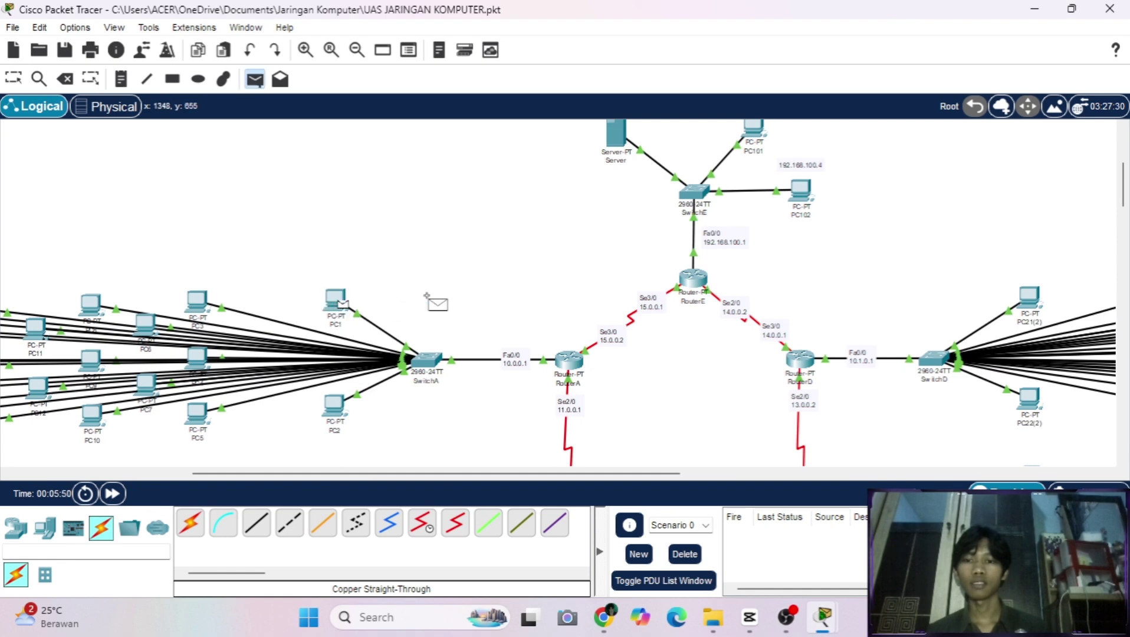
pyautogui.hscroll(5, 427, 294)
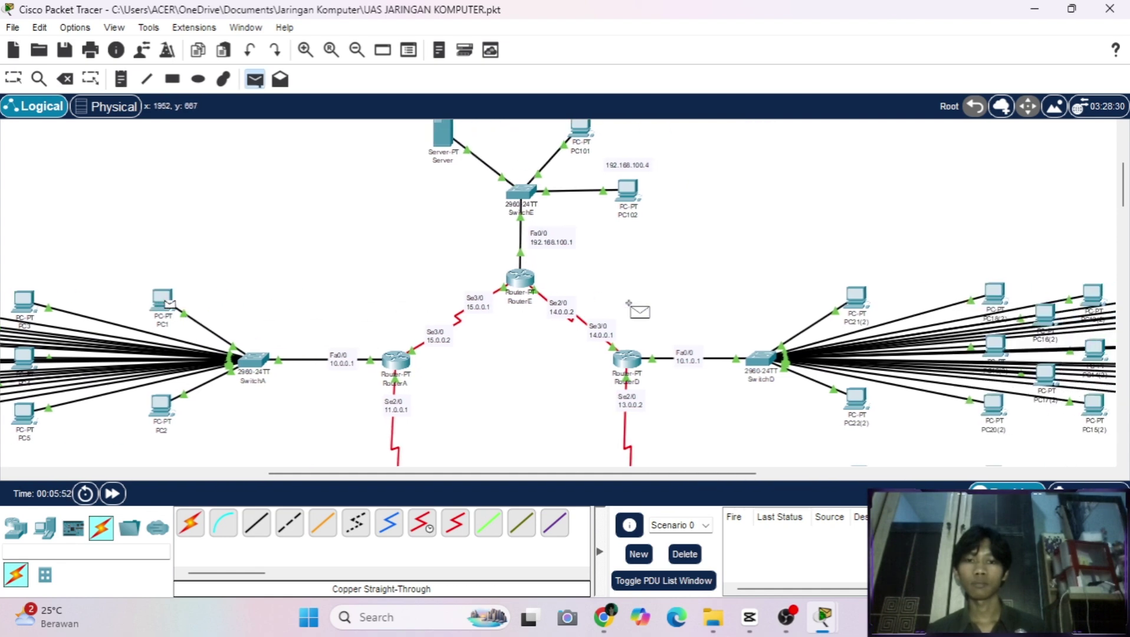
pyautogui.hscroll(6, 636, 305)
pyautogui.click(627, 296)
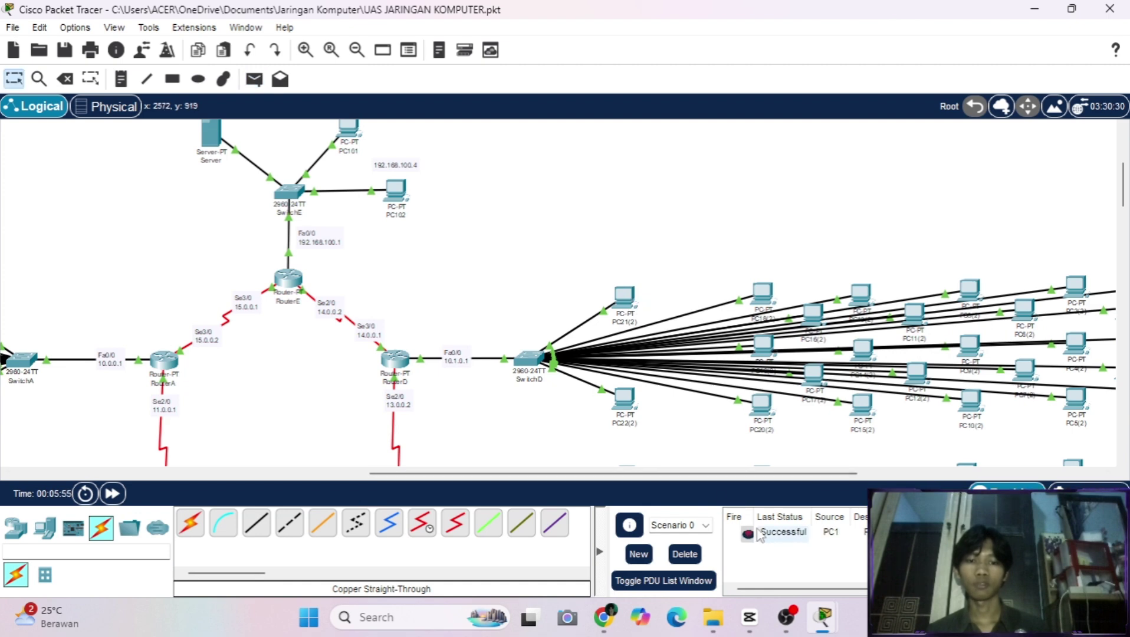
pyautogui.hscroll(-10, 566, 390)
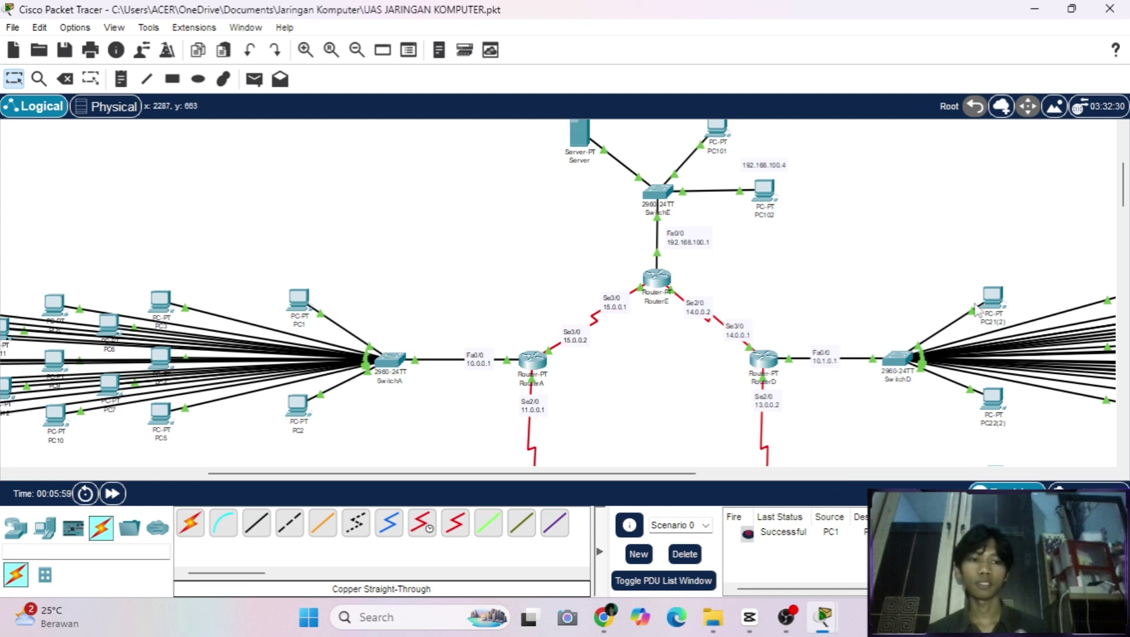
pyautogui.hscroll(4, 898, 306)
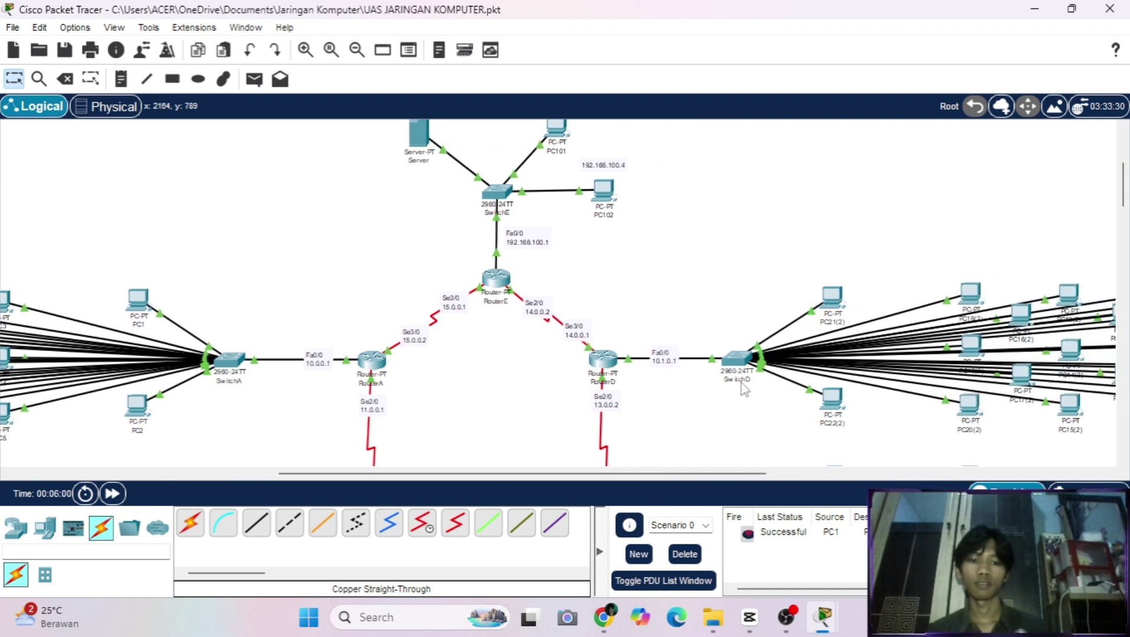
# Send a simple PDU from PC2 on SwitchA to Server on SwitchE and review the router path between them.
pyautogui.scroll(2, 743, 386)
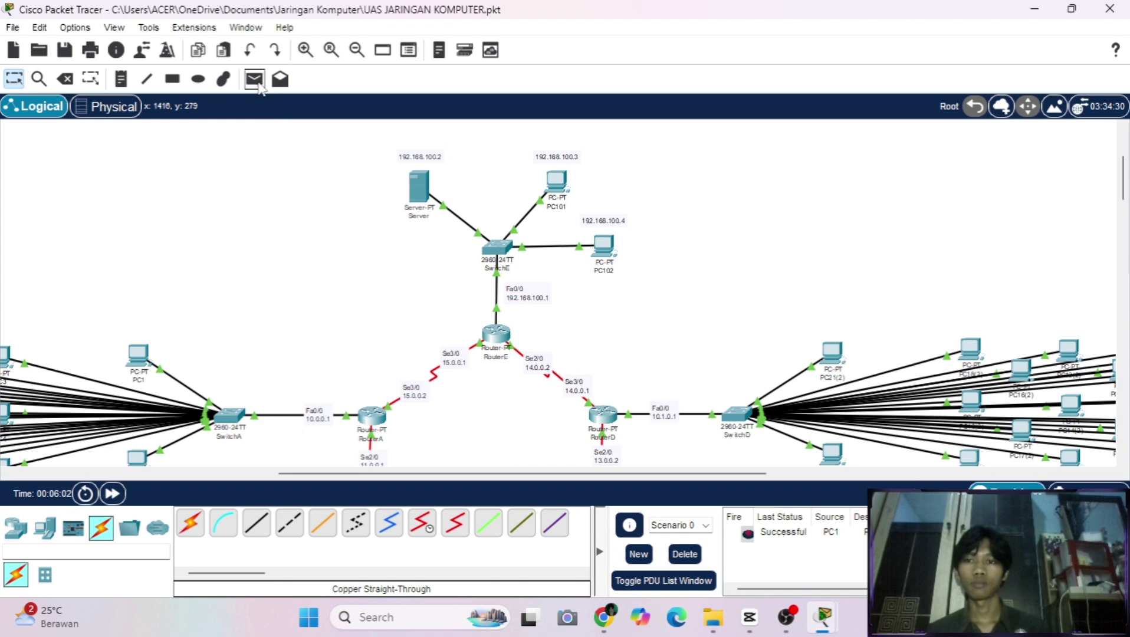
pyautogui.scroll(-3, 328, 244)
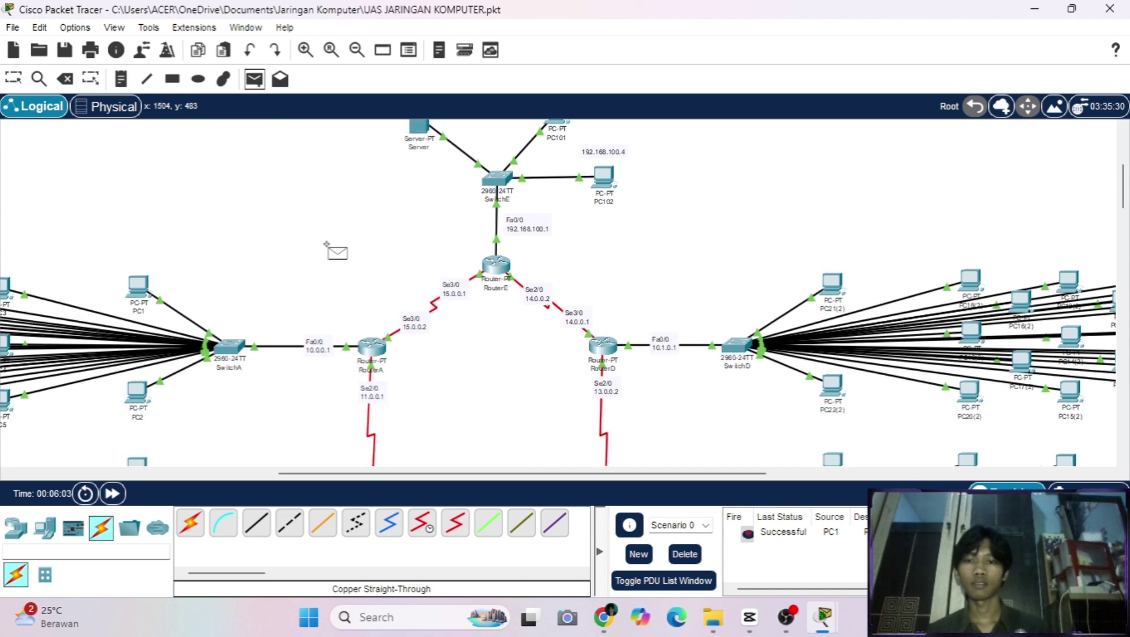
pyautogui.hscroll(-3, 326, 243)
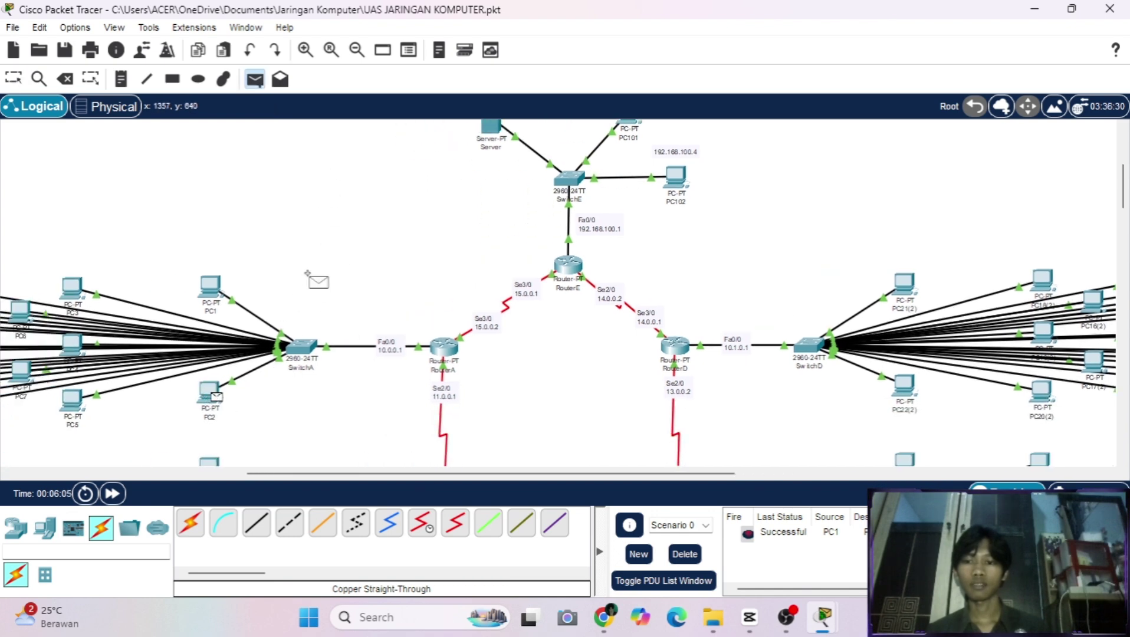
pyautogui.scroll(2, 308, 273)
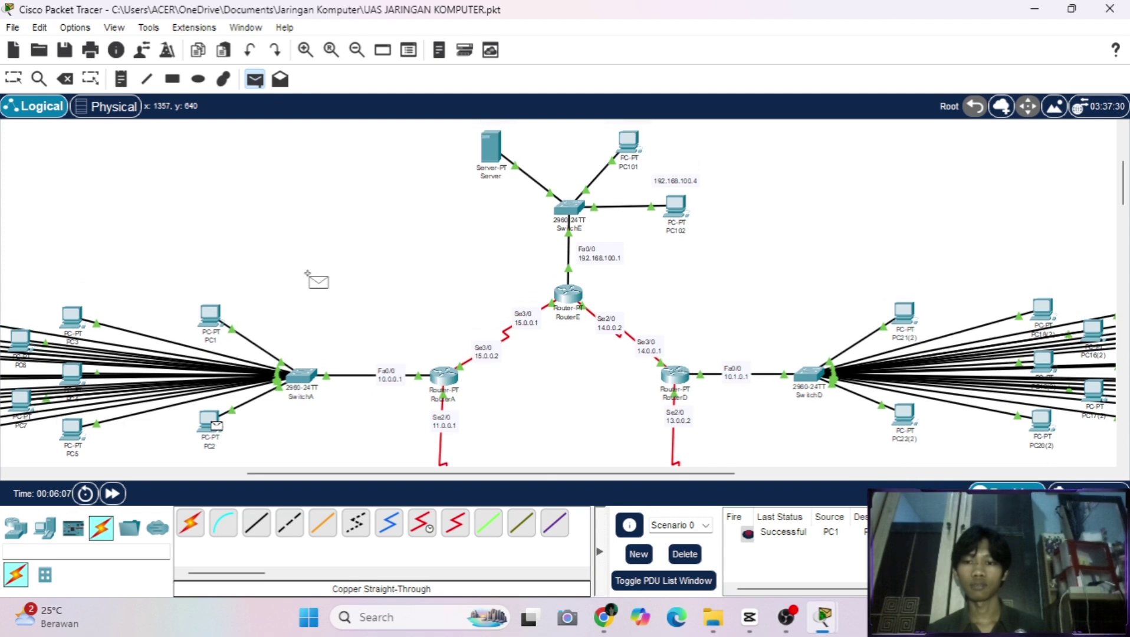
pyautogui.scroll(2, 307, 273)
pyautogui.click(493, 196)
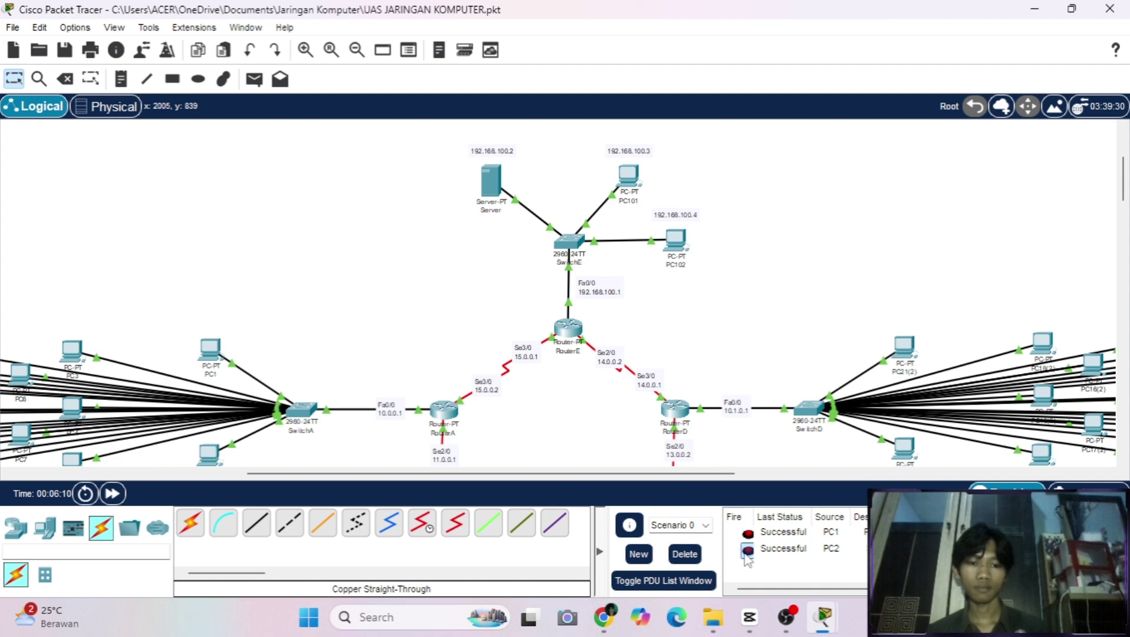
pyautogui.scroll(-8, 560, 377)
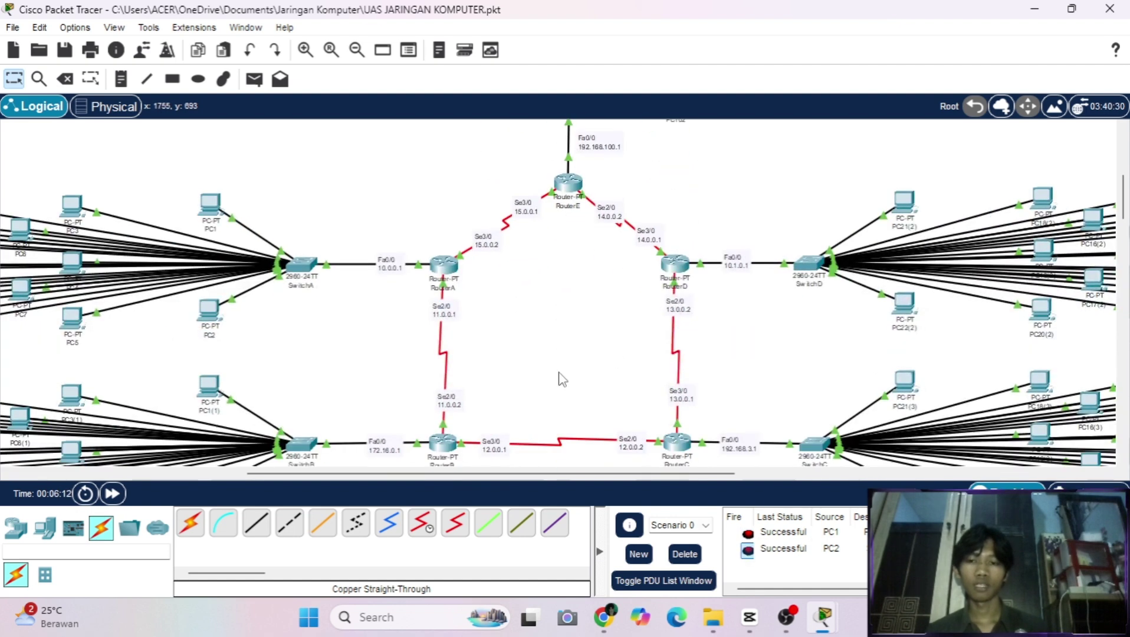
pyautogui.scroll(3, 560, 377)
pyautogui.scroll(3, 348, 361)
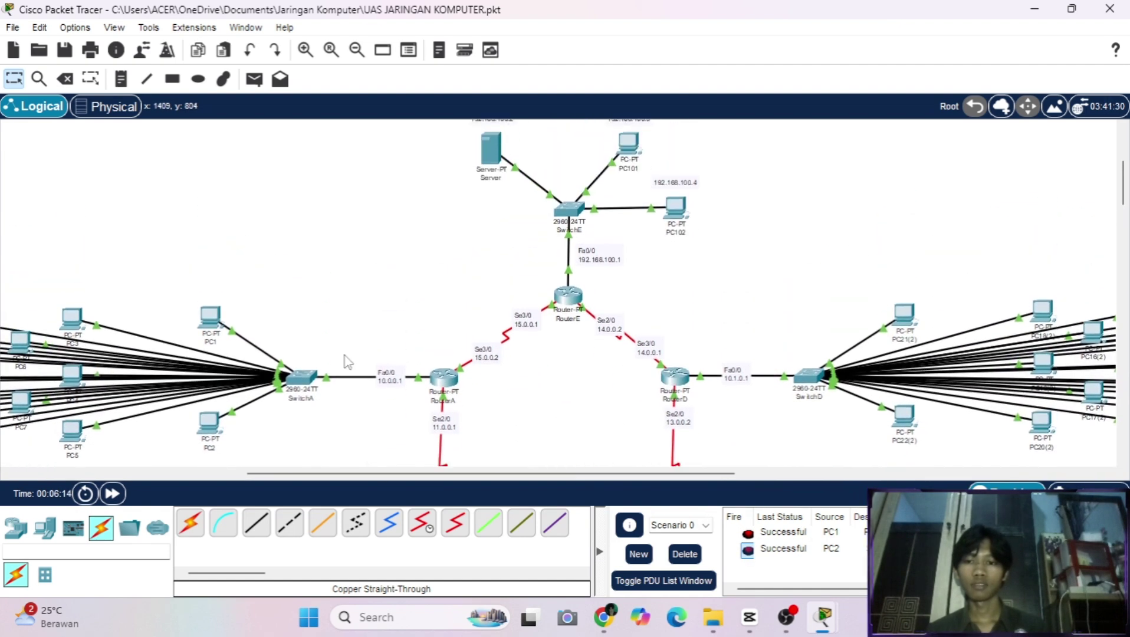
pyautogui.scroll(1, 347, 361)
pyautogui.scroll(2, 372, 224)
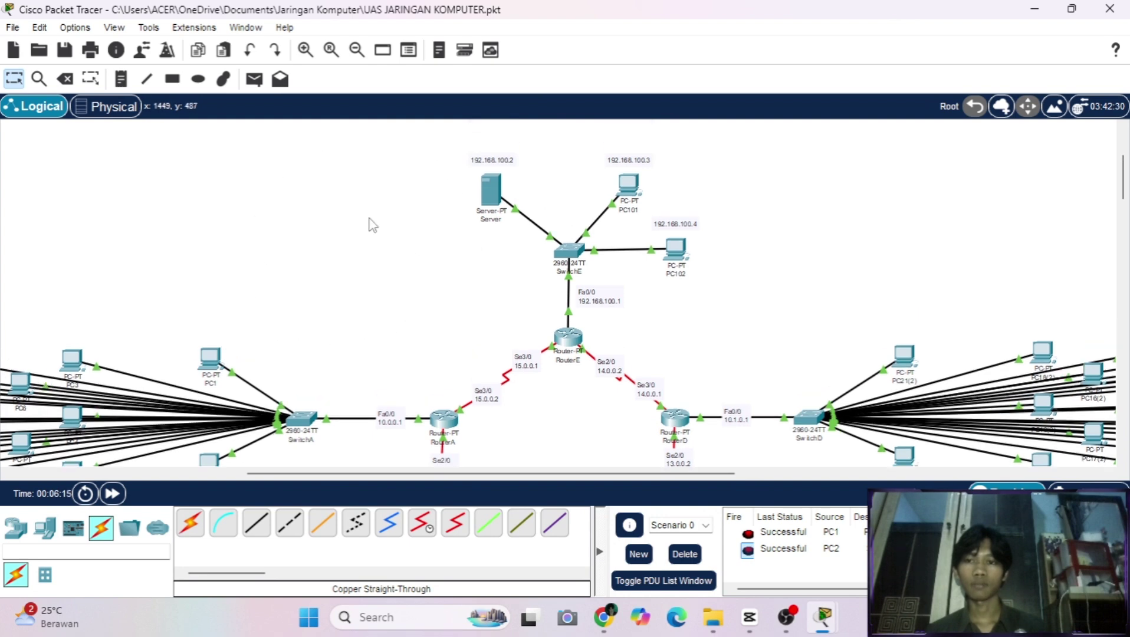
# Send a simple PDU from PC1(1) on SwitchB to Server on SwitchE.
pyautogui.scroll(-12, 374, 243)
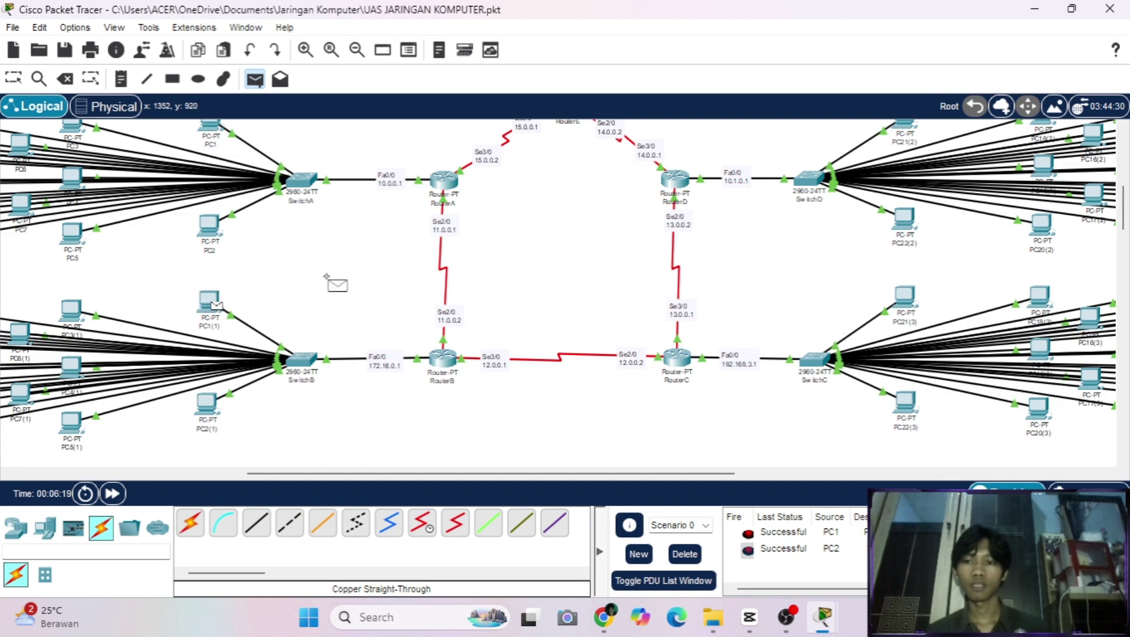
pyautogui.scroll(13, 342, 277)
pyautogui.click(501, 224)
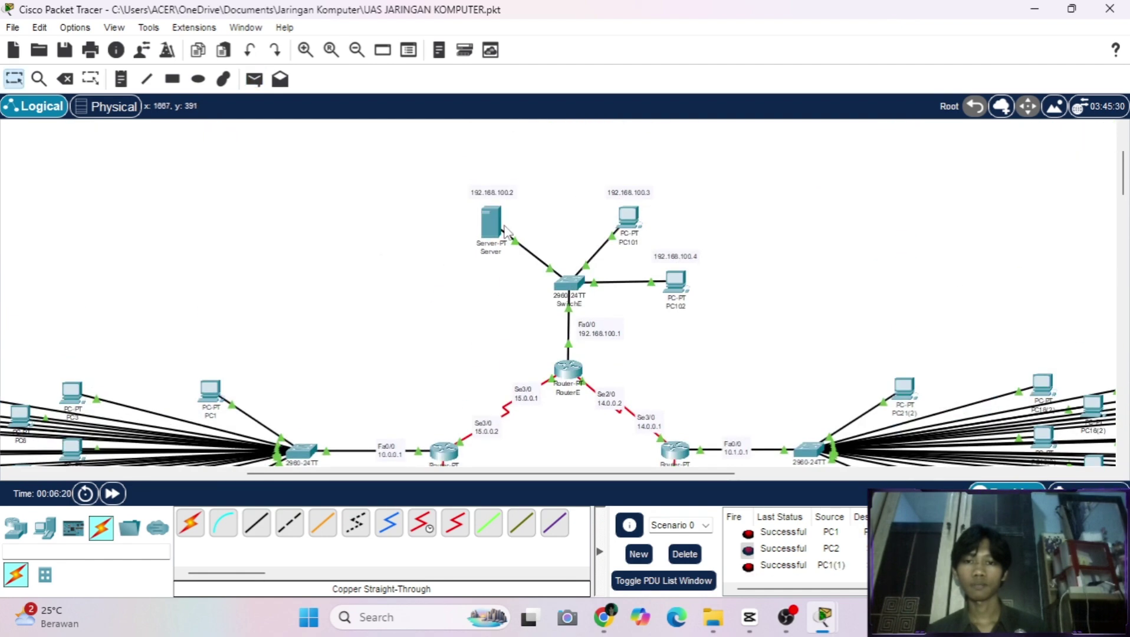
pyautogui.scroll(-7, 372, 295)
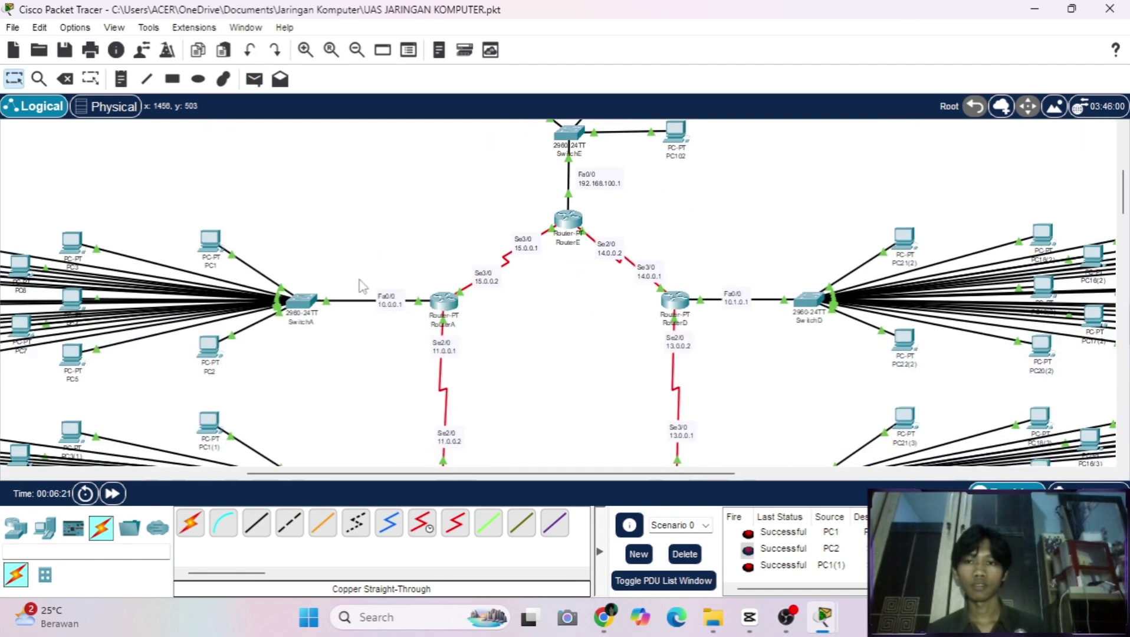
# Send a simple PDU from PC1(1) on SwitchB to PC21(3) on SwitchC and check its status.
pyautogui.click(252, 85)
pyautogui.scroll(-5, 318, 290)
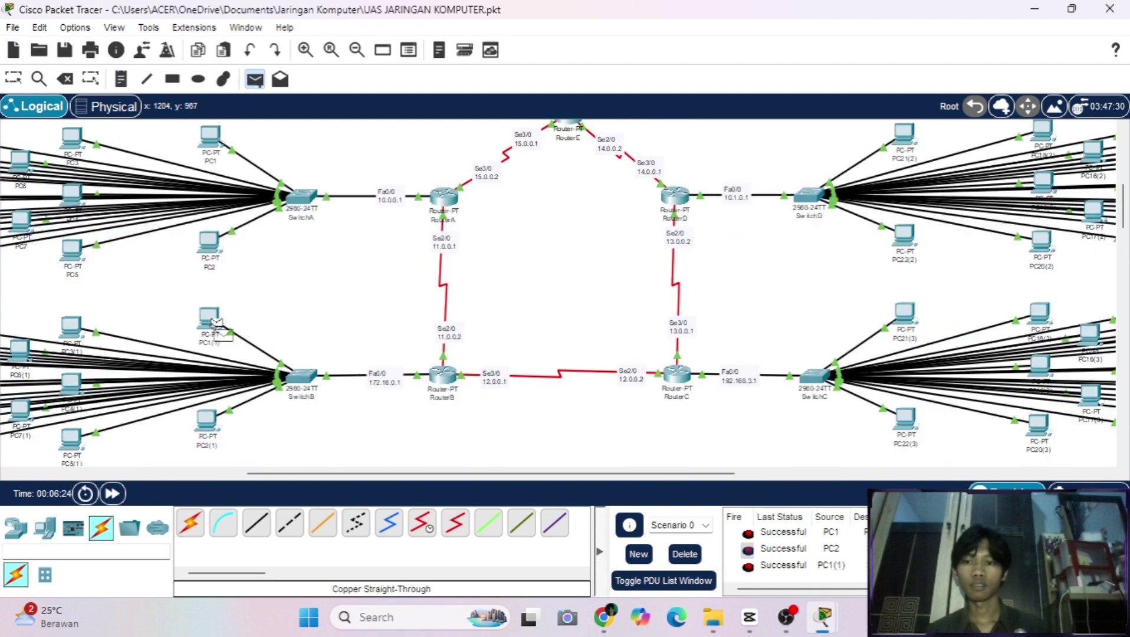
pyautogui.scroll(-1, 619, 334)
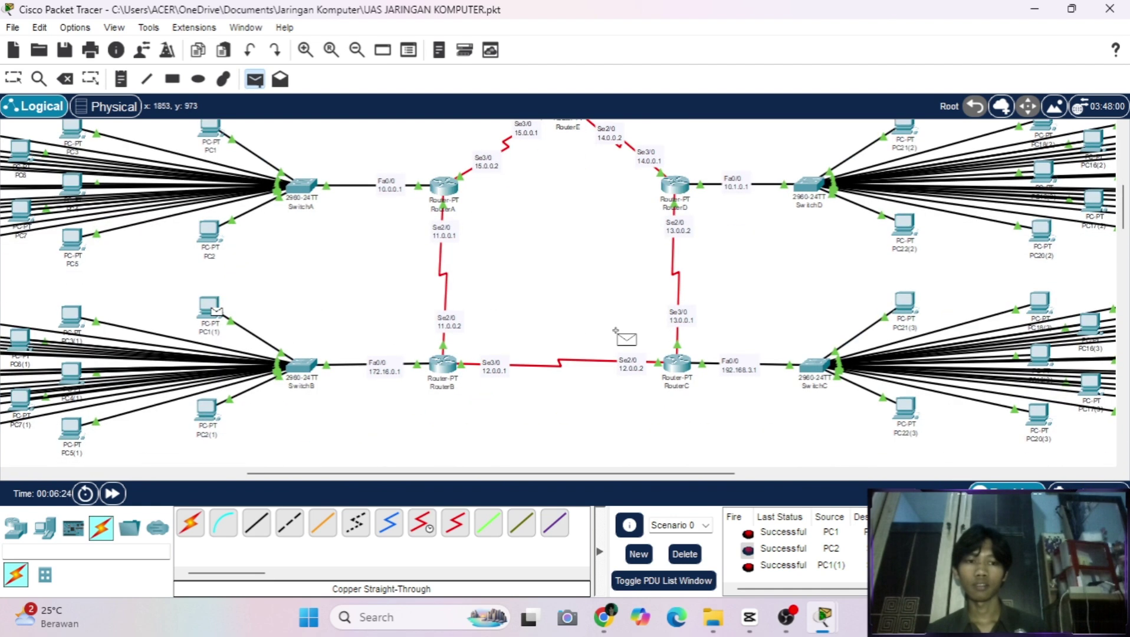
pyautogui.click(897, 306)
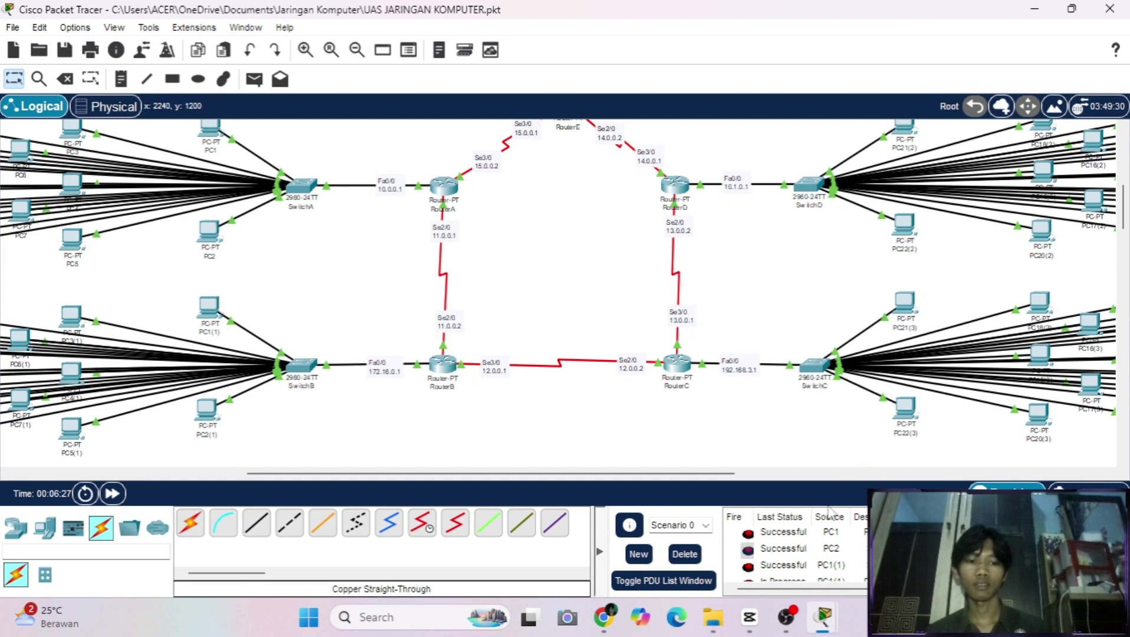
pyautogui.scroll(-1, 747, 551)
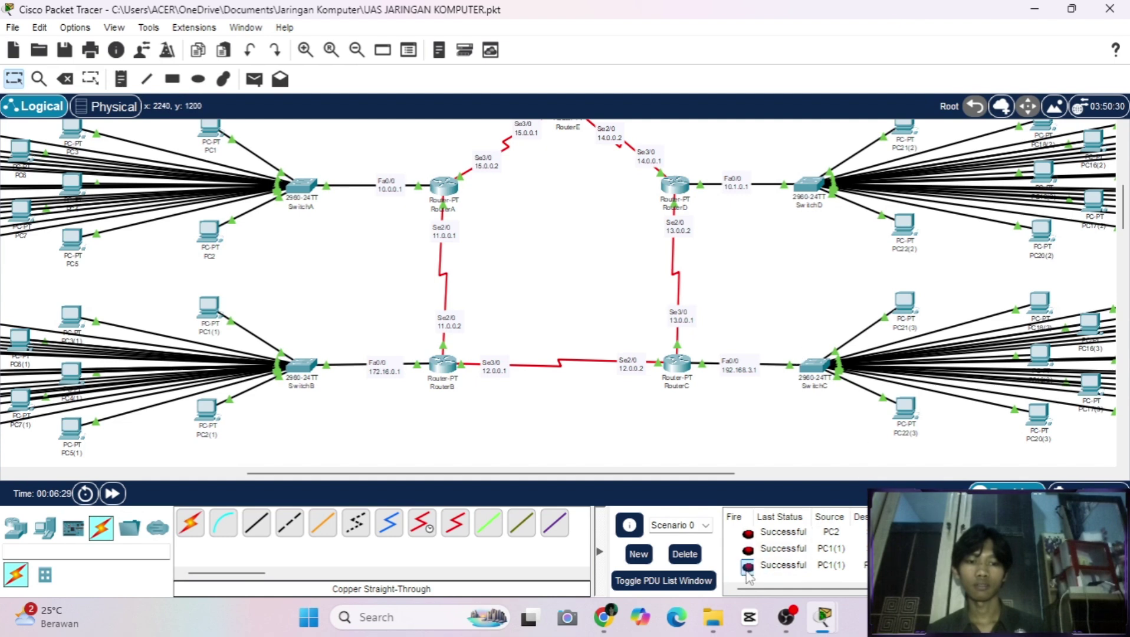
# Delete Scenario 0 to clear all the sent PDUs from the PDU list.
pyautogui.scroll(5, 630, 417)
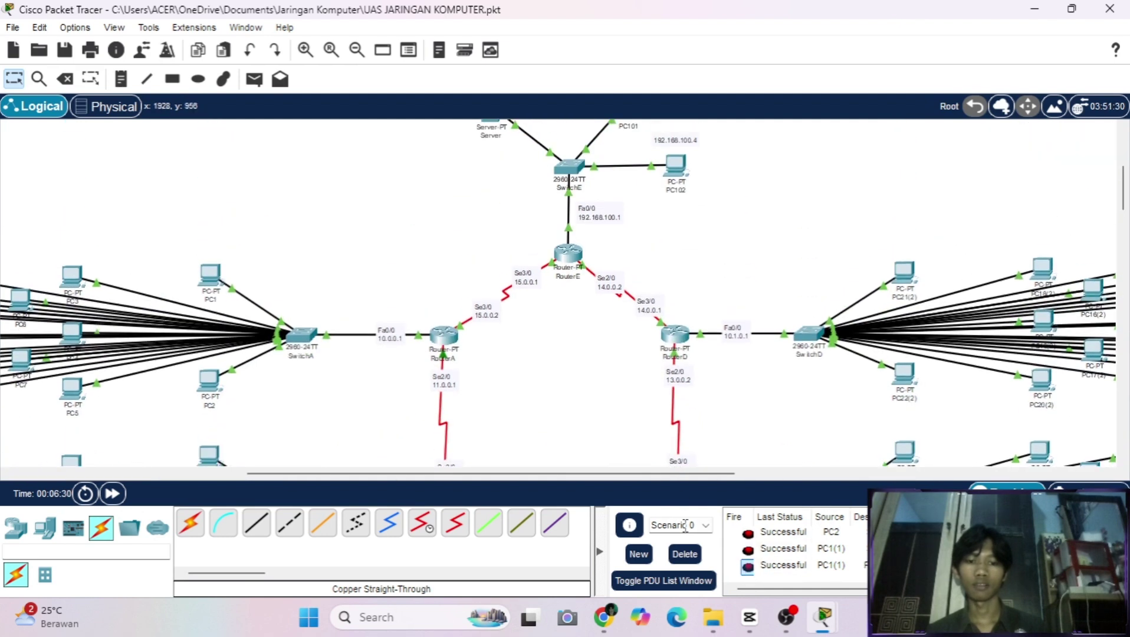
pyautogui.scroll(-4, 557, 410)
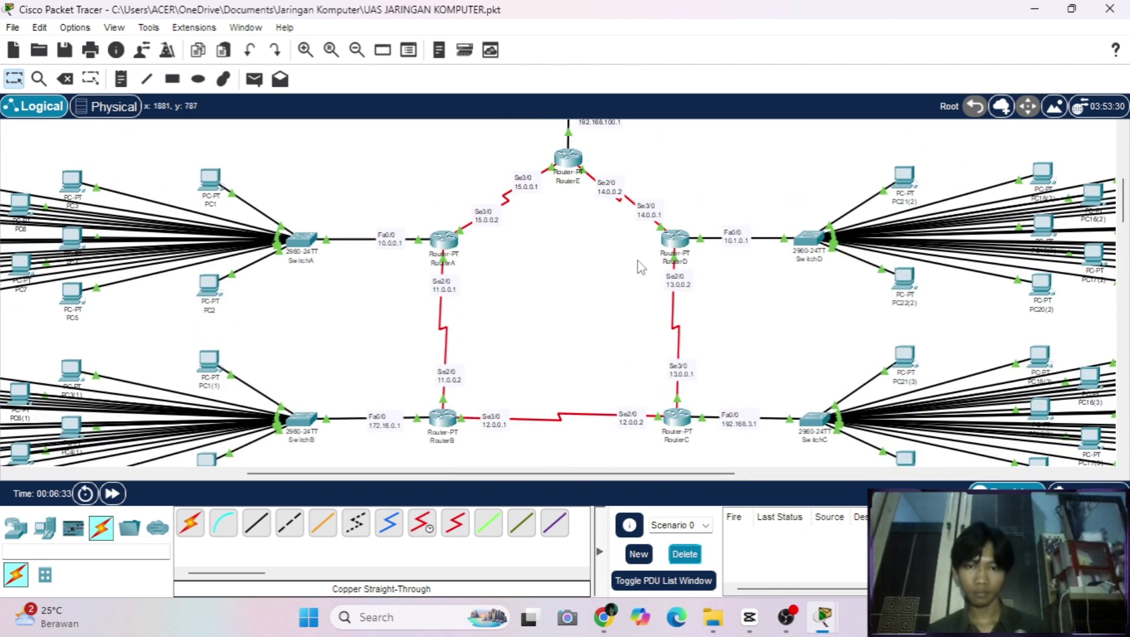
pyautogui.scroll(5, 638, 261)
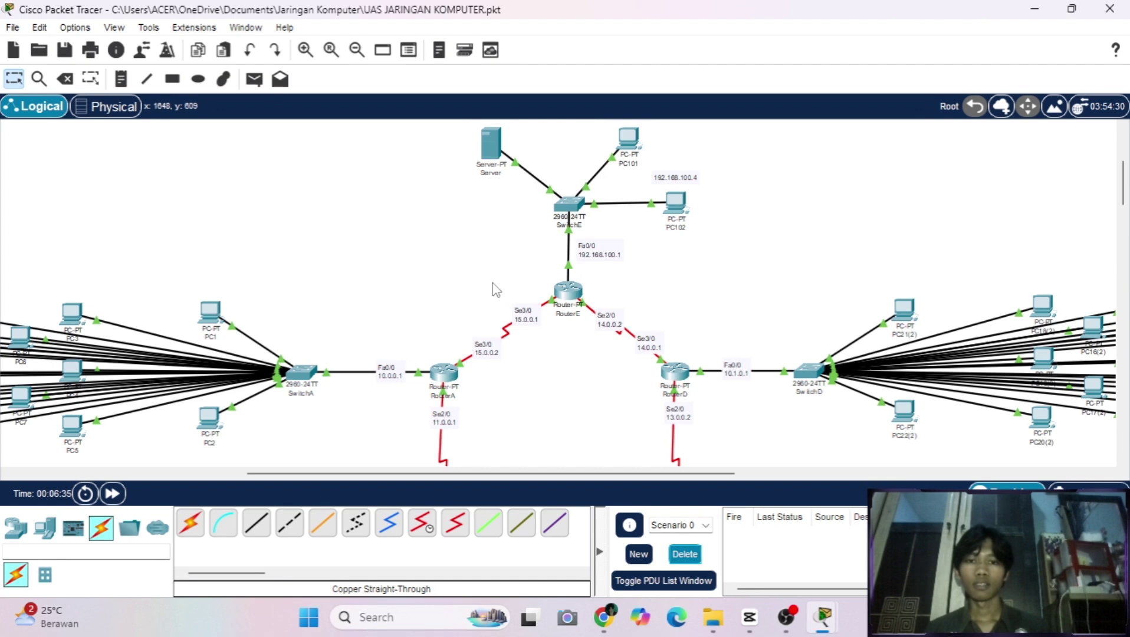
# Compare the tested five-router topology with the smaller RouterGEDUNG topology placed below it.
pyautogui.scroll(1, 494, 289)
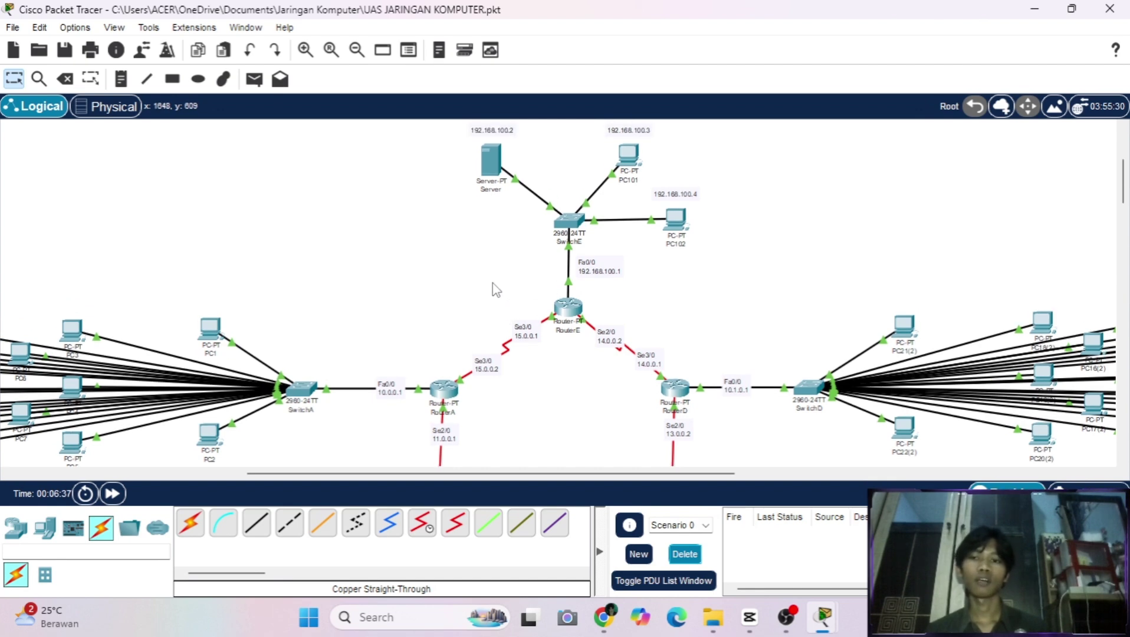
pyautogui.scroll(-3, 494, 289)
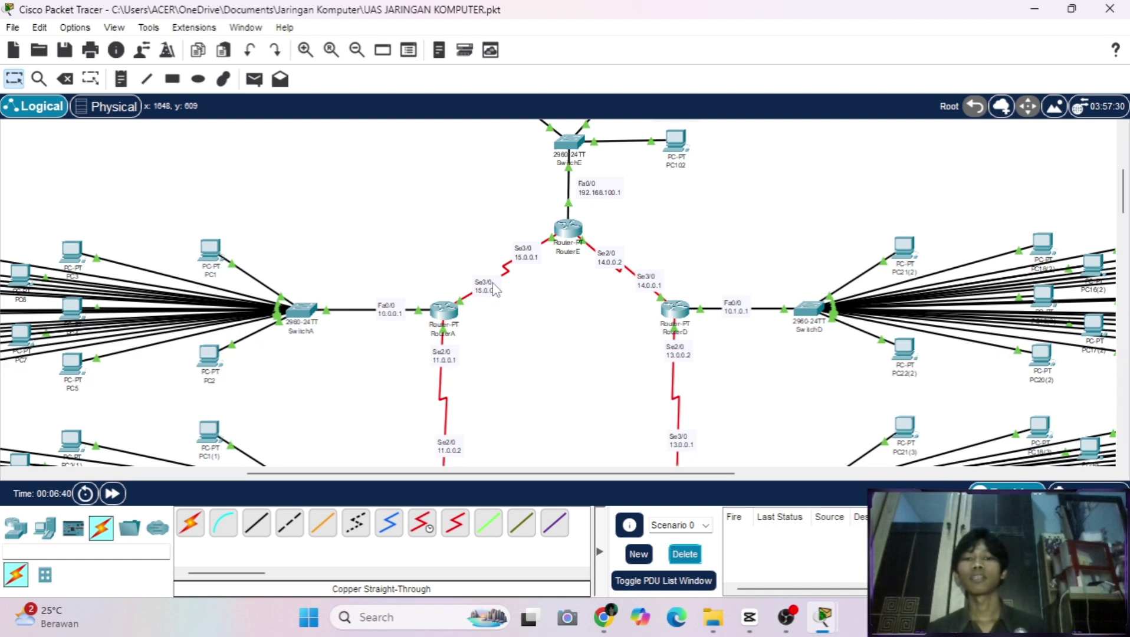
pyautogui.scroll(-2, 494, 289)
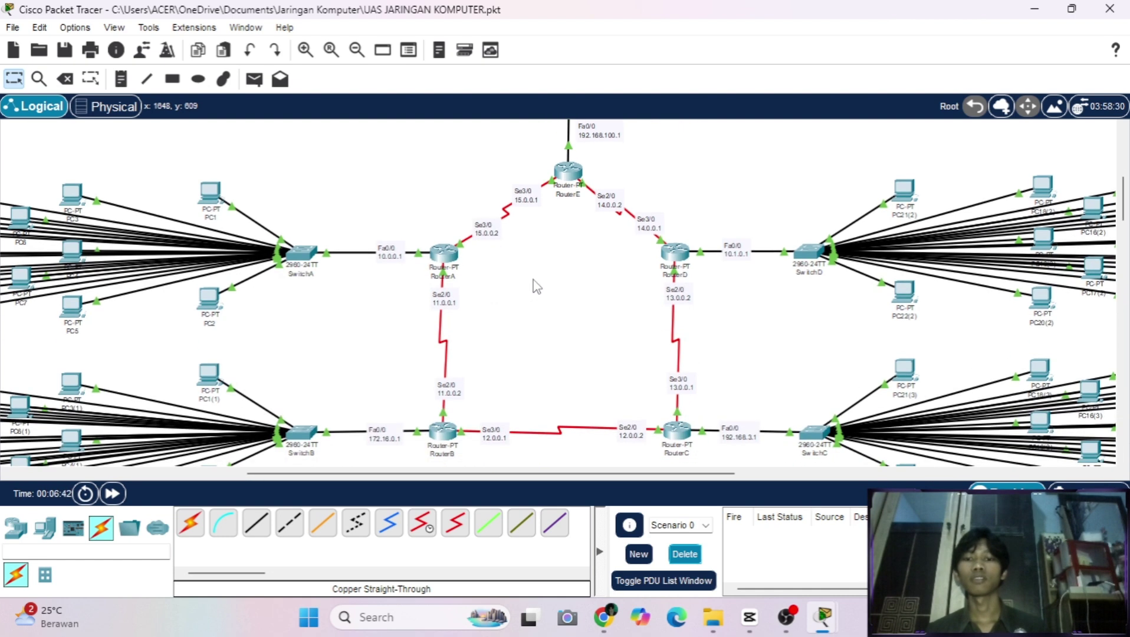
pyautogui.scroll(4, 495, 315)
pyautogui.scroll(-10, 494, 316)
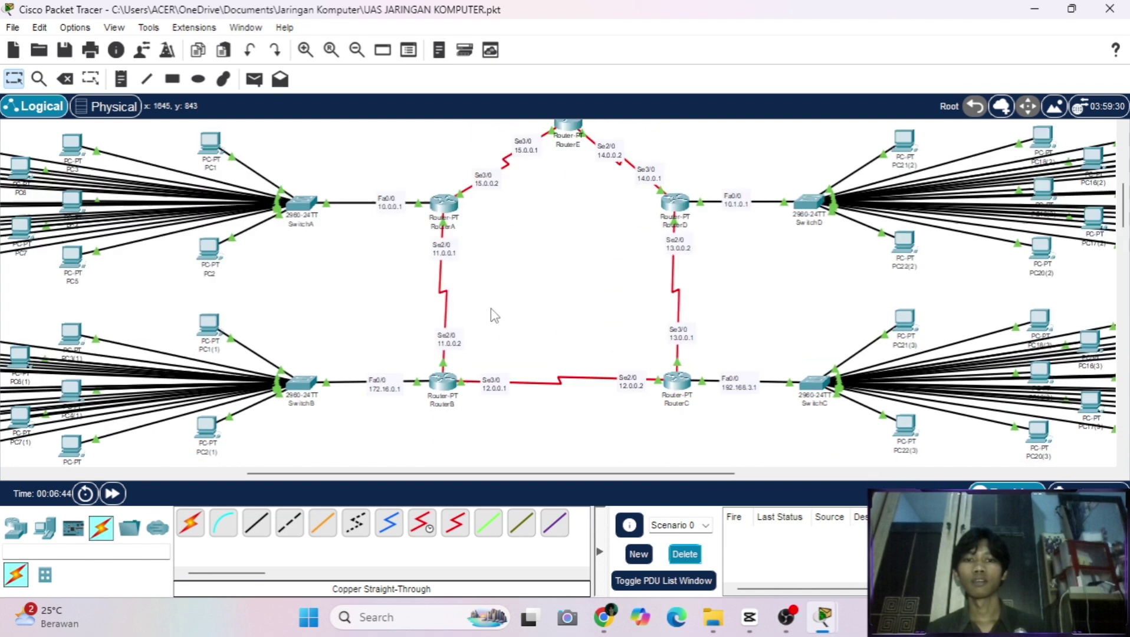
pyautogui.scroll(-2, 494, 316)
pyautogui.scroll(-10, 494, 316)
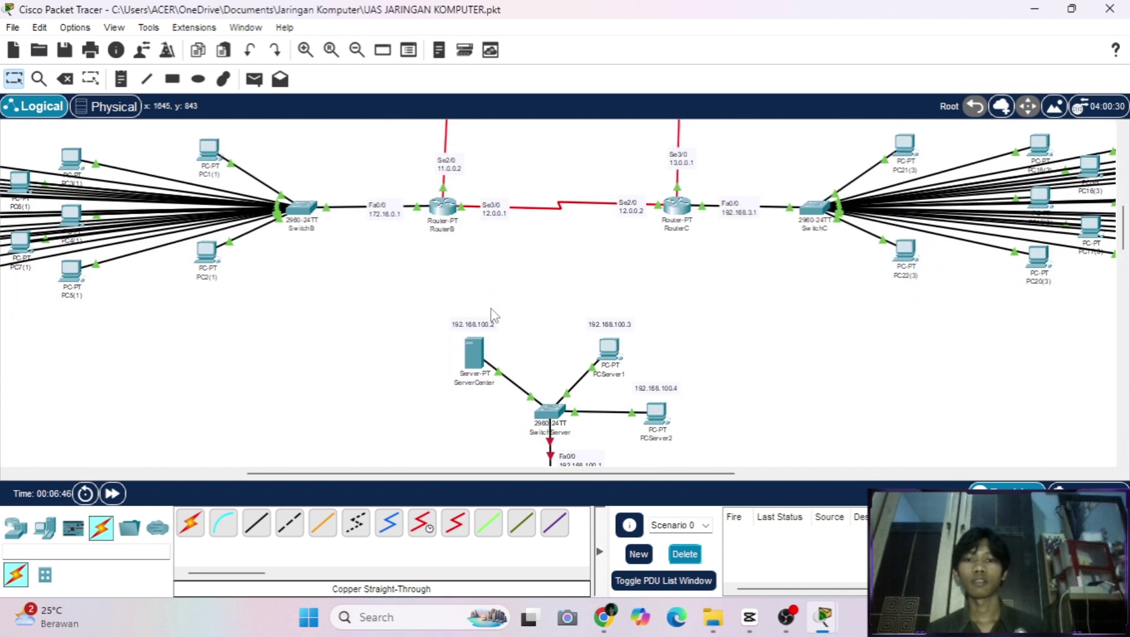
pyautogui.scroll(-4, 494, 315)
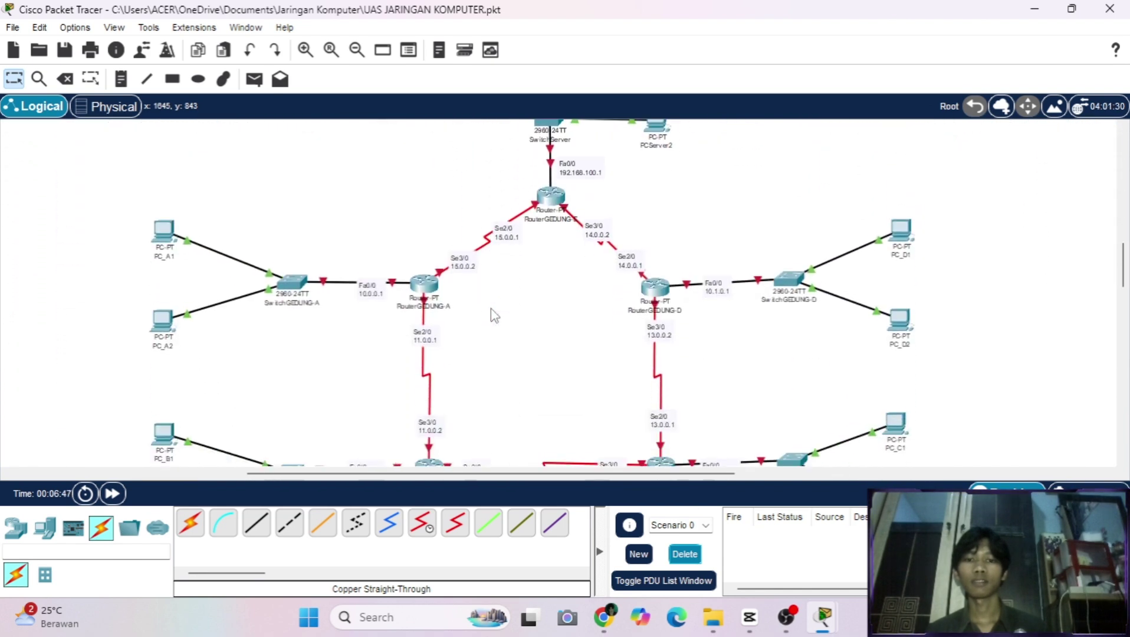
pyautogui.scroll(15, 494, 315)
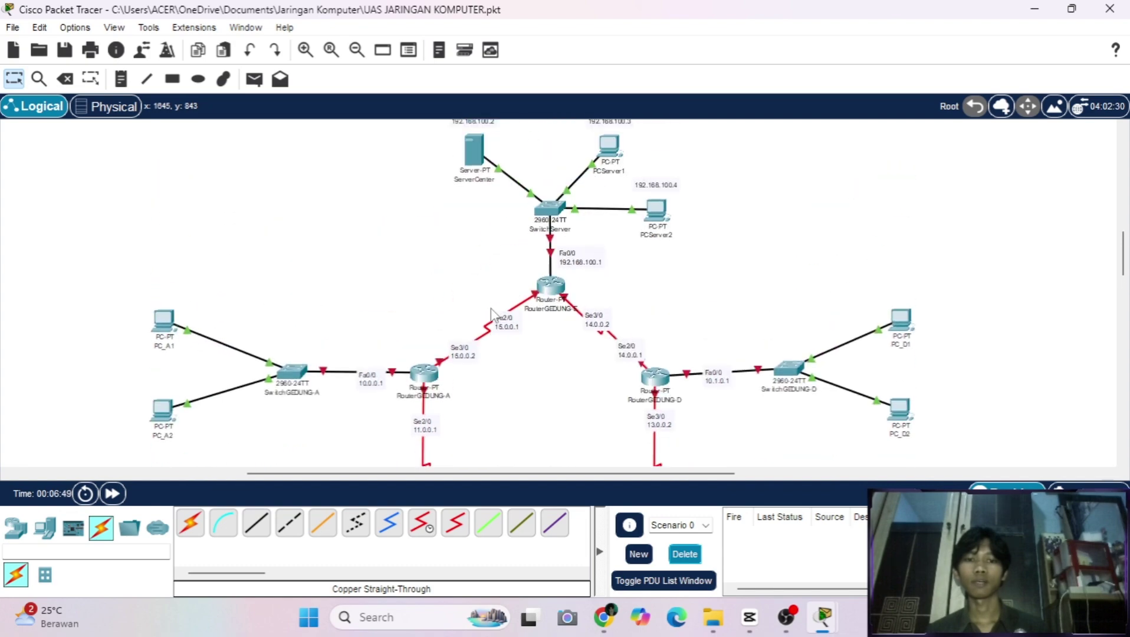
pyautogui.scroll(6, 494, 315)
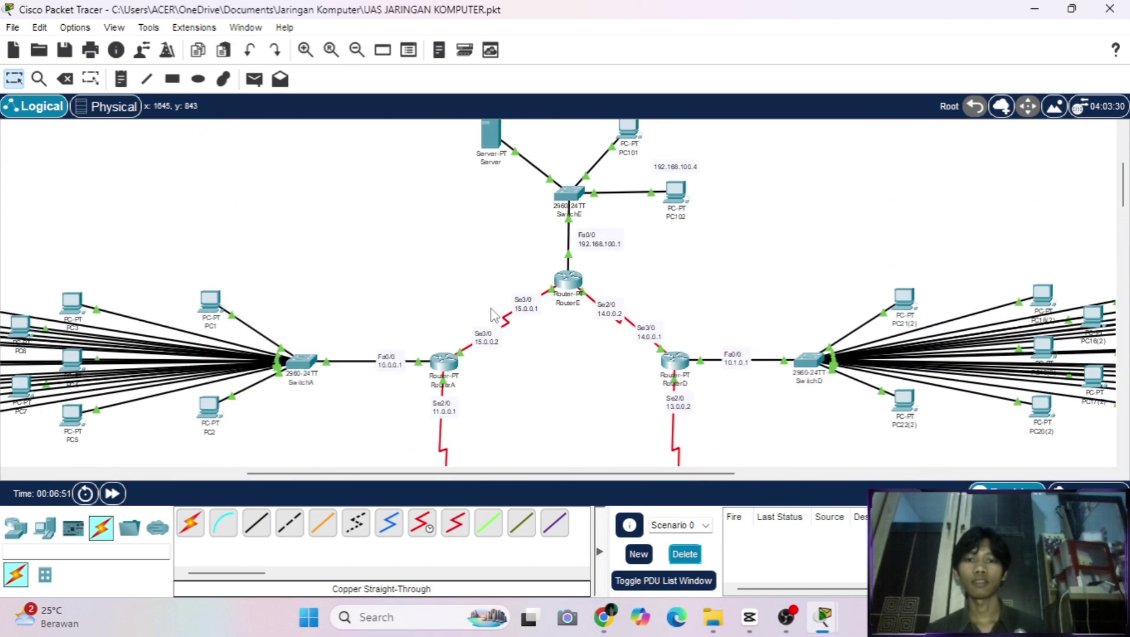
pyautogui.scroll(-6, 494, 315)
pyautogui.scroll(-10, 494, 315)
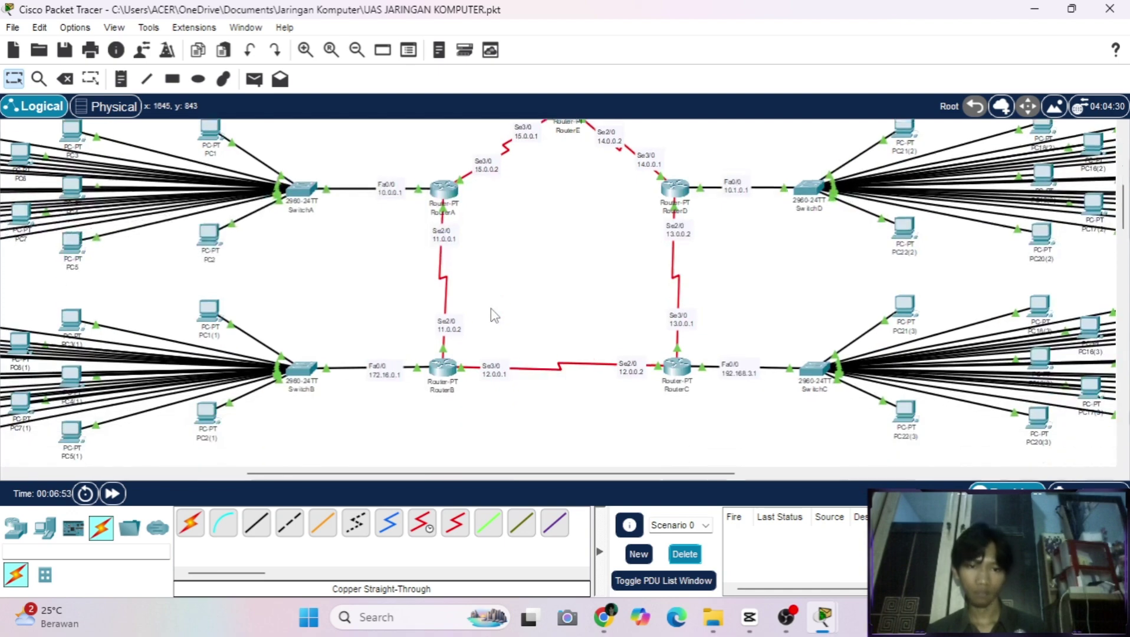
# Examine the RouterGEDUNG-A to RouterGEDUNG-E ring, its interface addressing, the building LANs and the ServerCenter network.
pyautogui.scroll(-10, 494, 315)
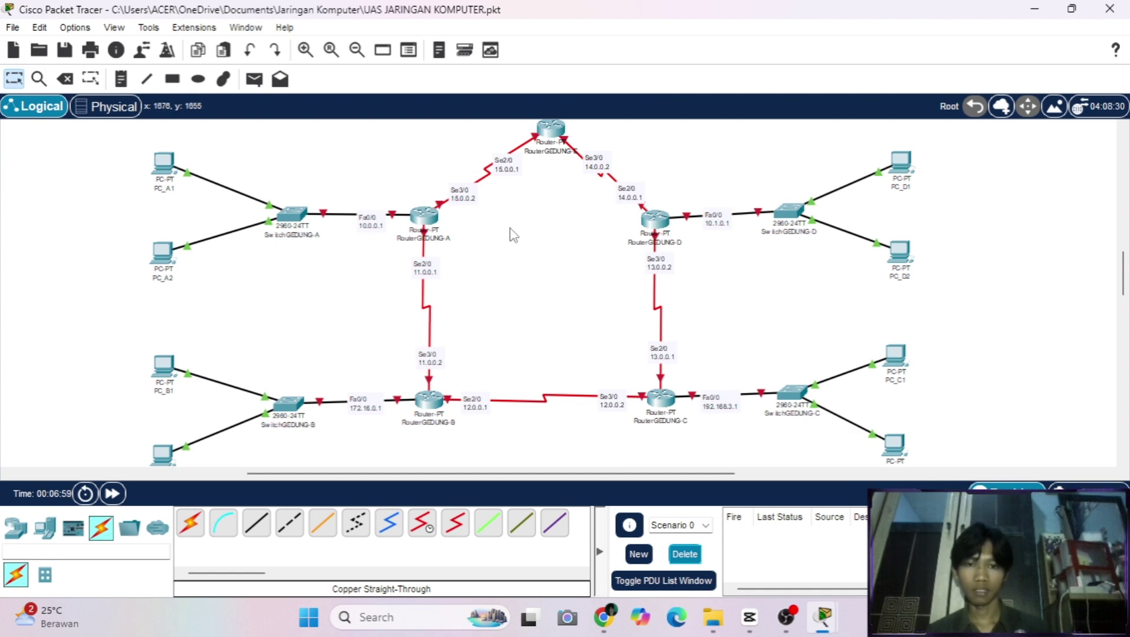
pyautogui.scroll(2, 513, 234)
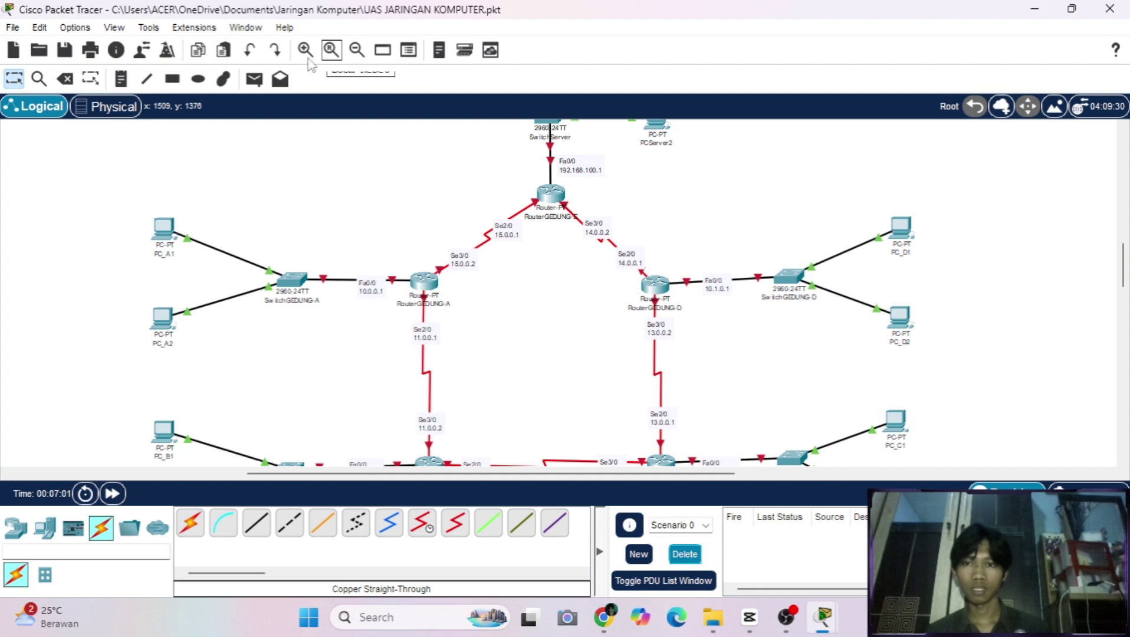
pyautogui.click(305, 50)
pyautogui.scroll(-3, 494, 261)
pyautogui.scroll(-3, 495, 262)
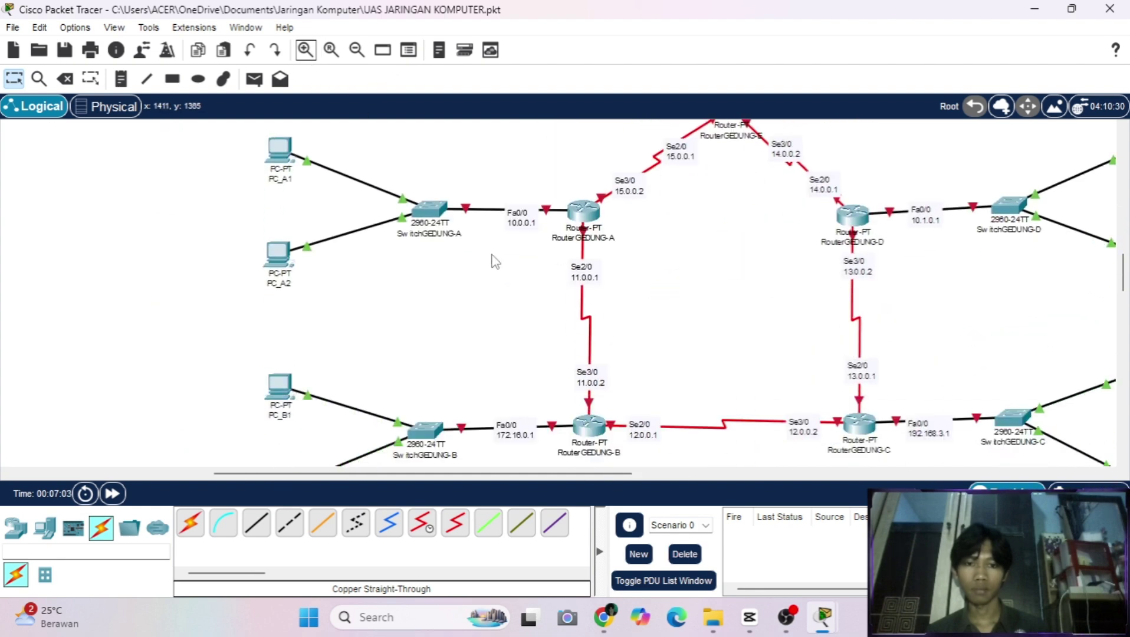
pyautogui.hscroll(5, 494, 261)
pyautogui.scroll(3, 494, 262)
pyautogui.scroll(5, 494, 261)
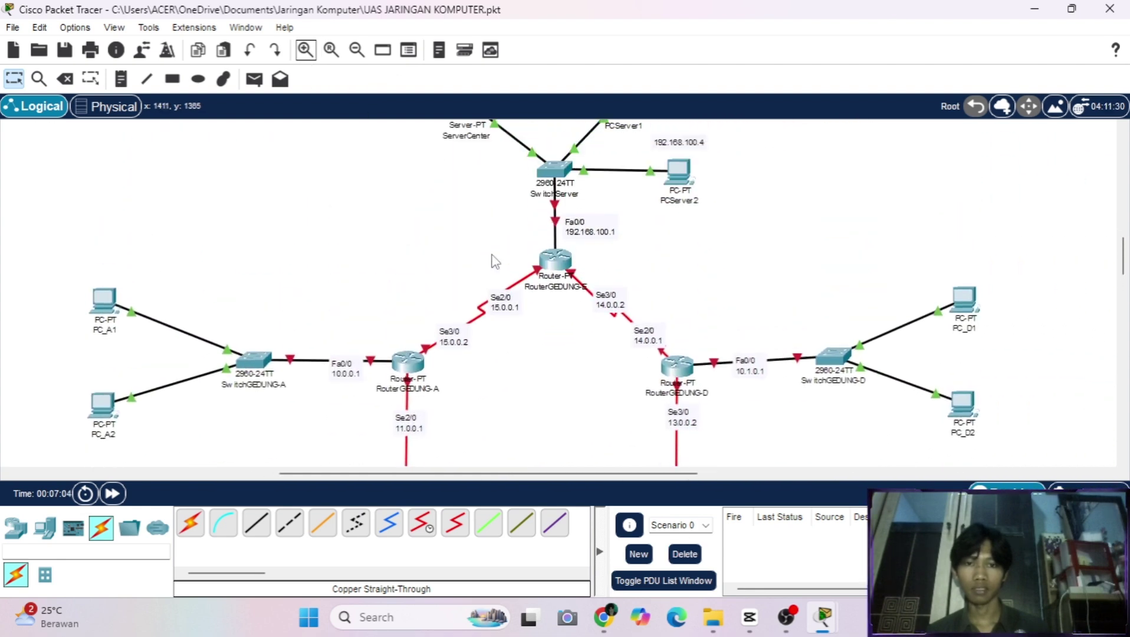
pyautogui.scroll(-7, 494, 261)
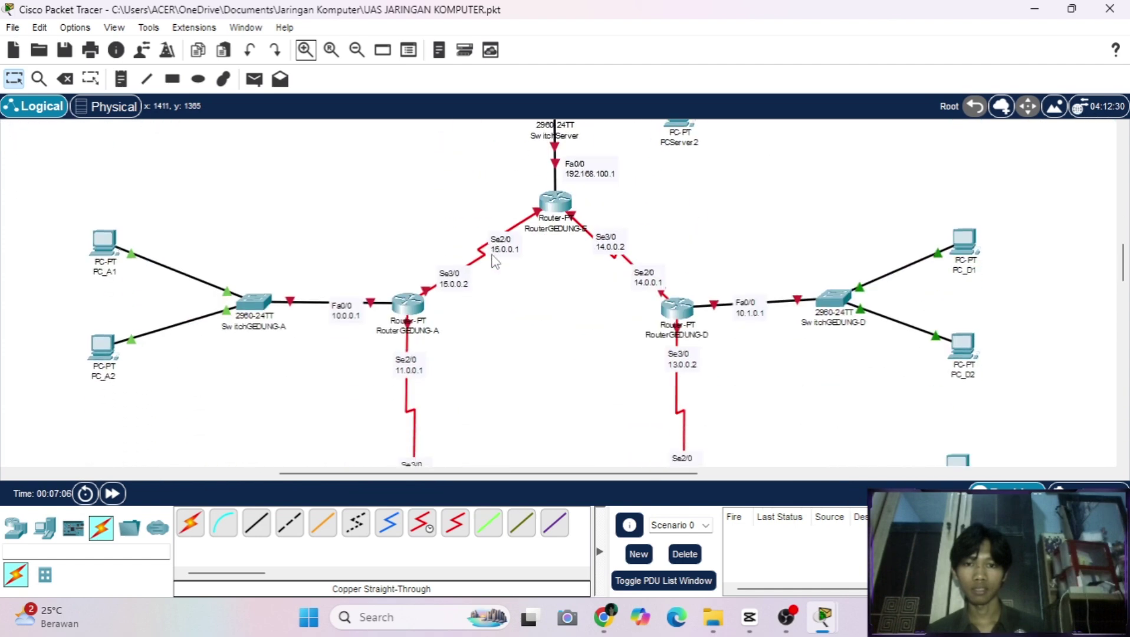
pyautogui.hscroll(2, 494, 261)
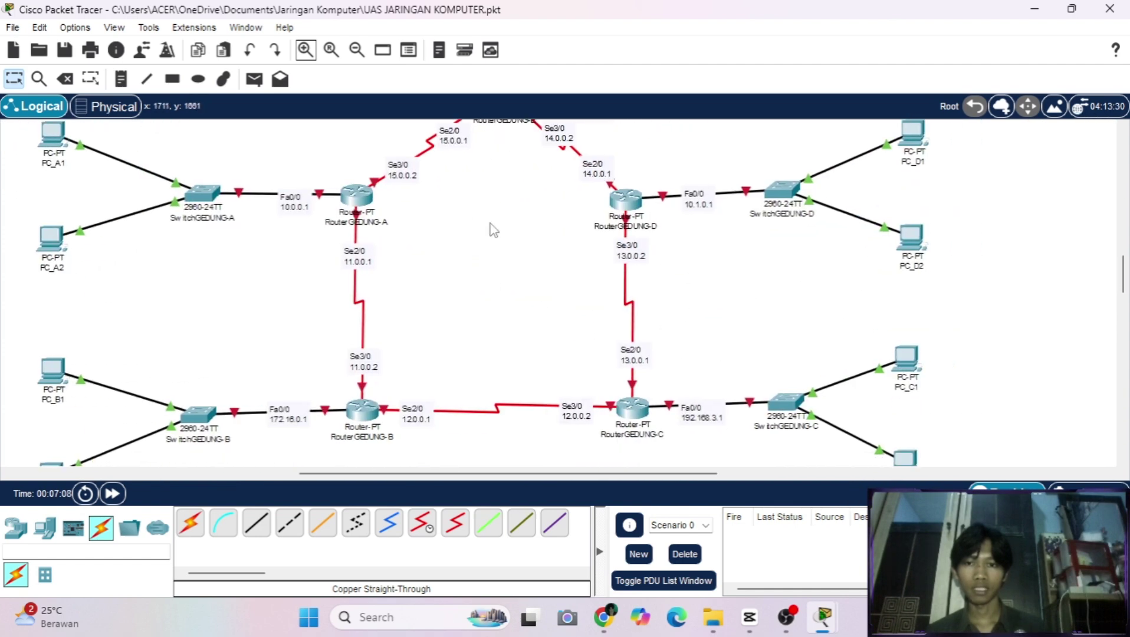
pyautogui.scroll(2, 386, 240)
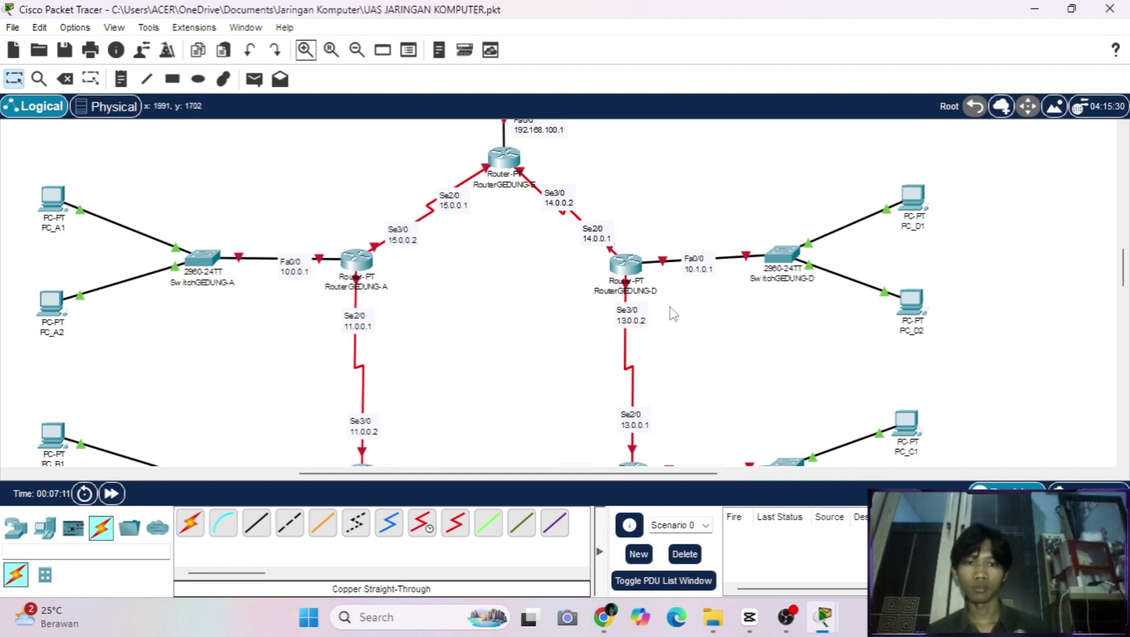
pyautogui.scroll(6, 458, 321)
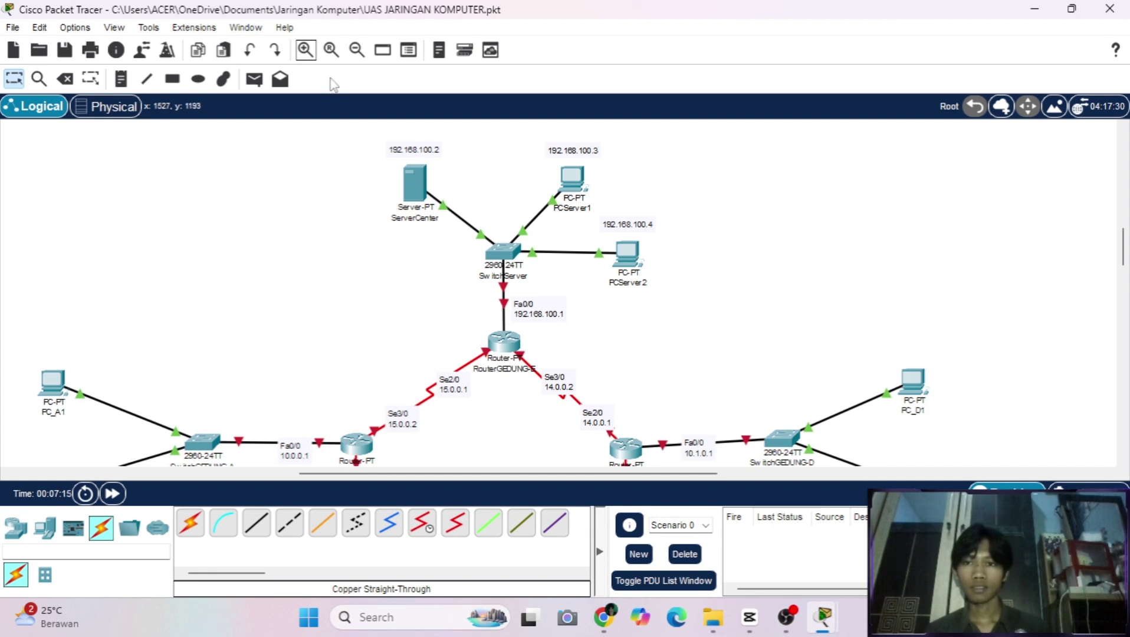
# Examine the server network above RouterGEDUNG-E, including the address labels of ServerCenter, PCServer1 and PCServer2.
pyautogui.hscroll(3, 296, 187)
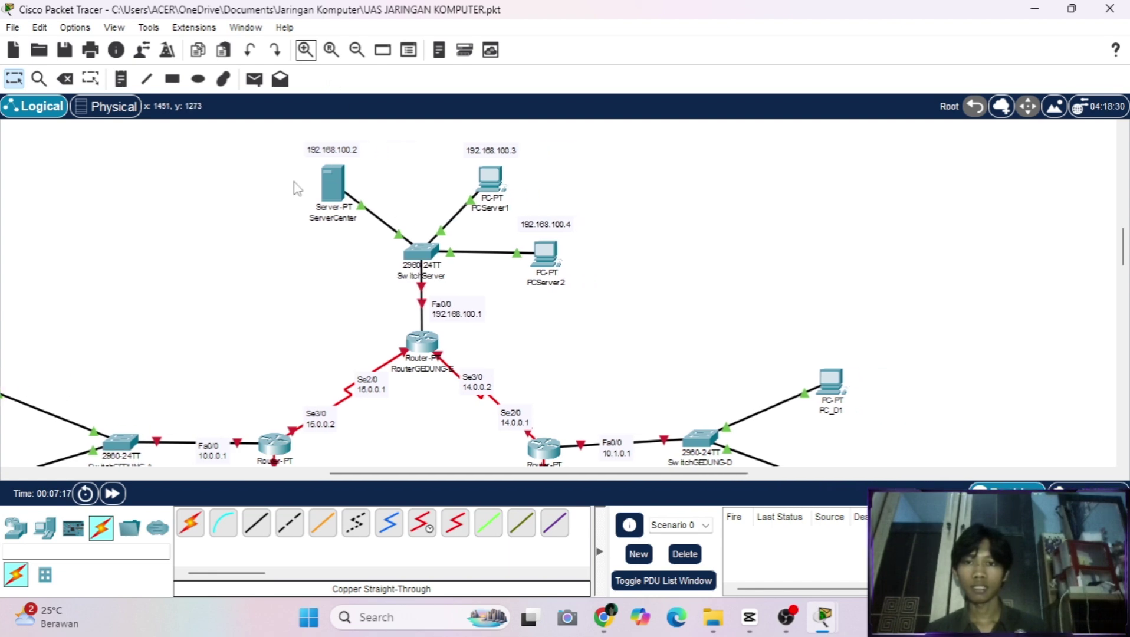
pyautogui.scroll(1, 296, 187)
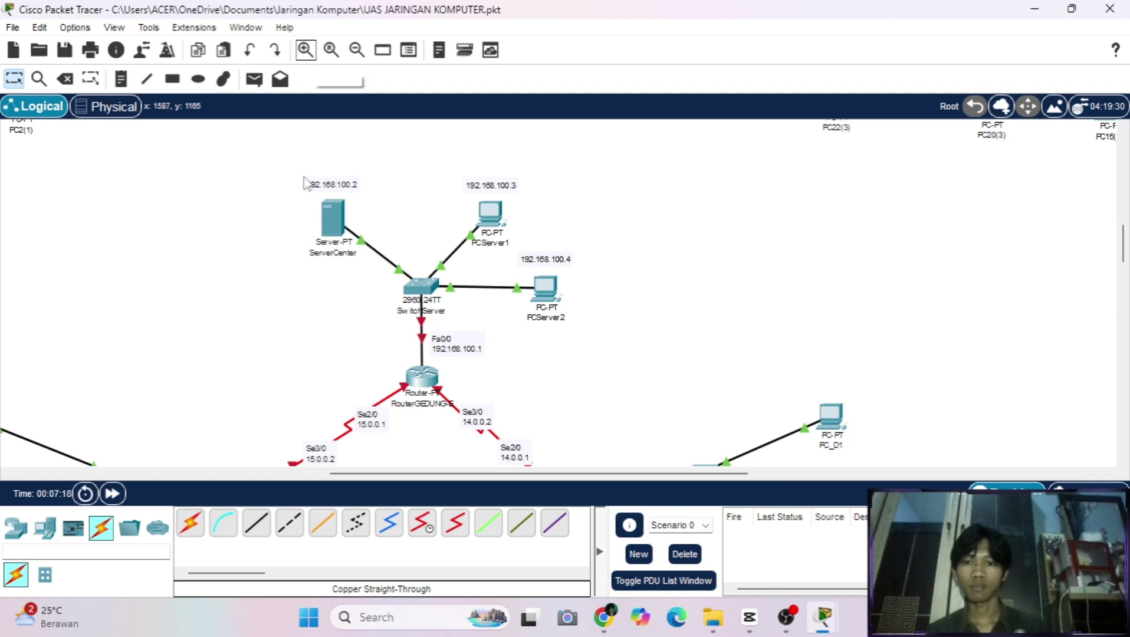
pyautogui.scroll(-7, 284, 227)
pyautogui.hscroll(-3, 283, 227)
pyautogui.scroll(-3, 283, 227)
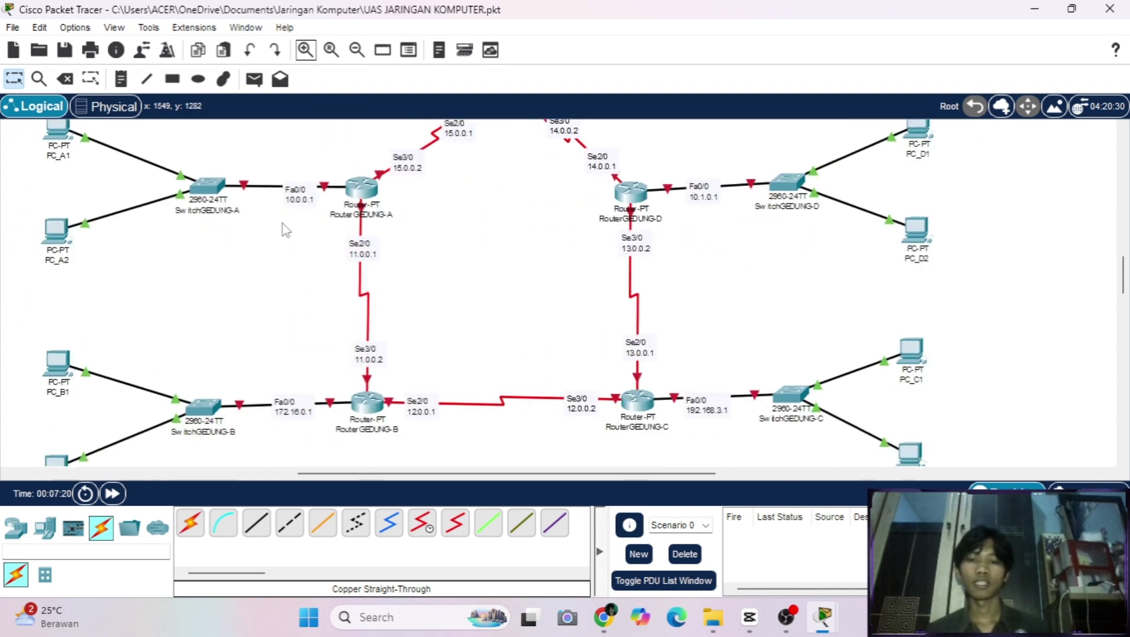
pyautogui.scroll(10, 282, 227)
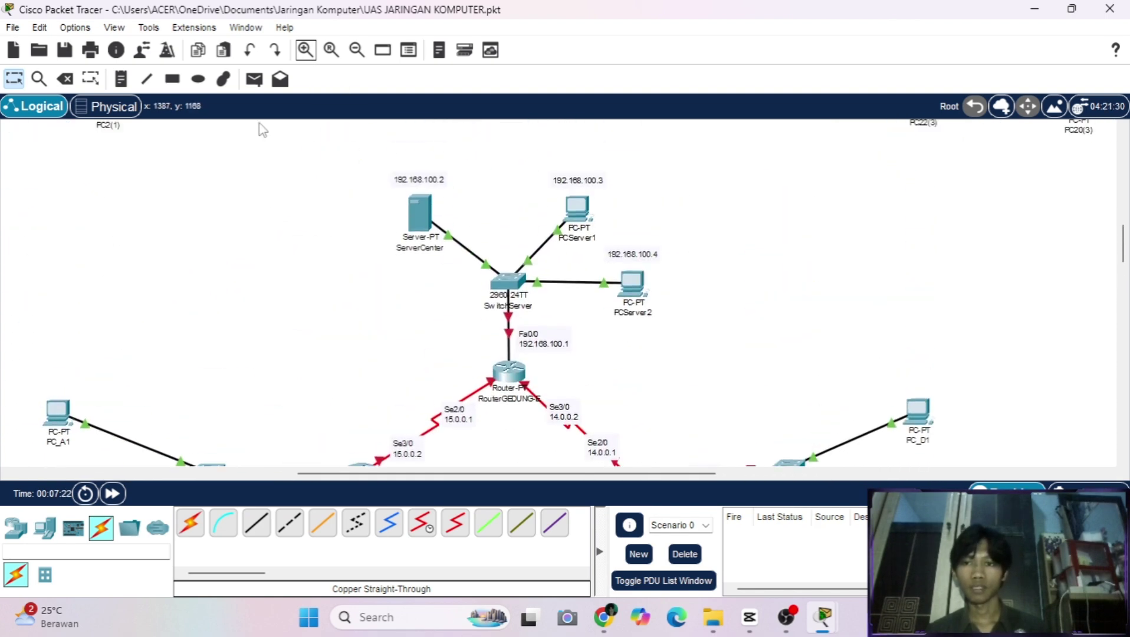
pyautogui.hscroll(3, 332, 148)
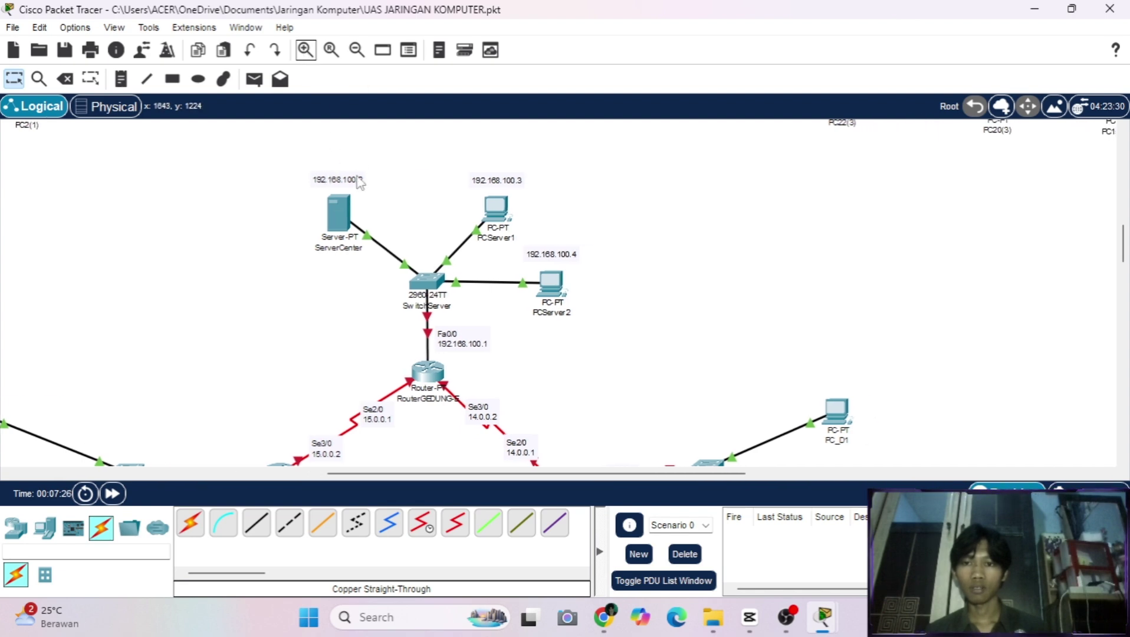
pyautogui.scroll(1, 348, 168)
pyautogui.scroll(-2, 364, 184)
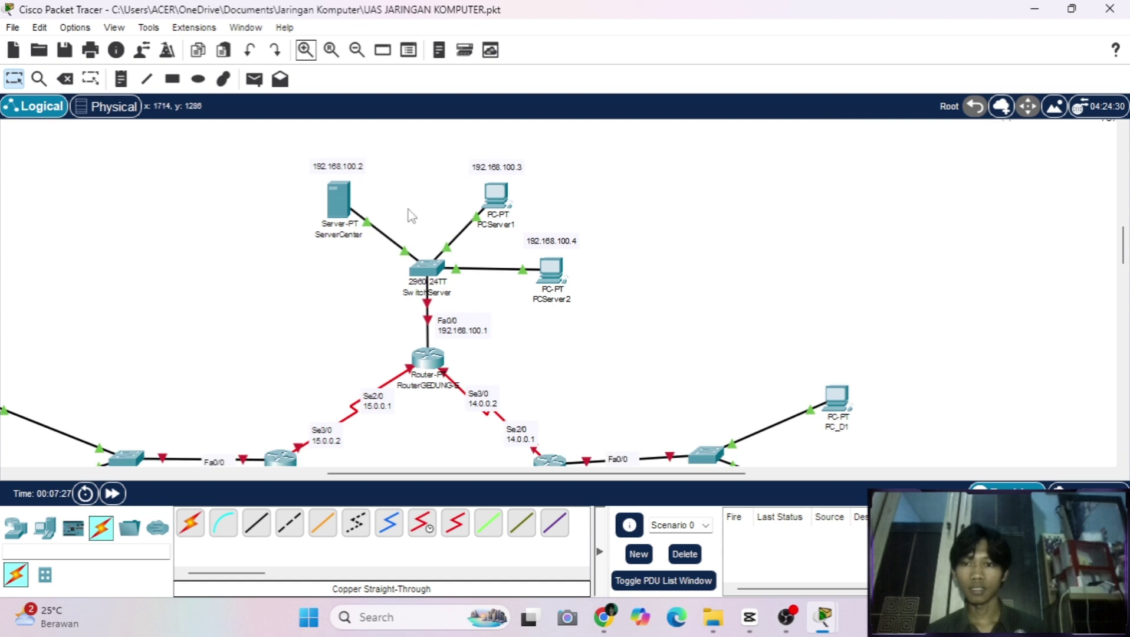
pyautogui.scroll(1, 352, 210)
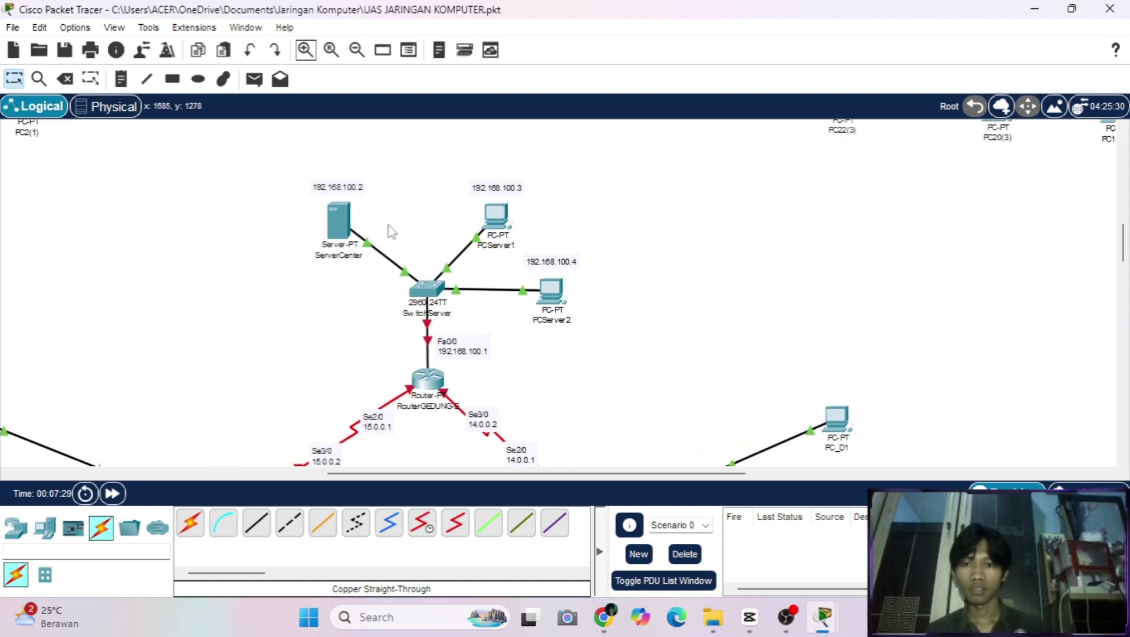
# Set ServerCenter's static IPv4 address to 192.168.100.2, copied from the label above the server in the topology.
pyautogui.click(341, 231)
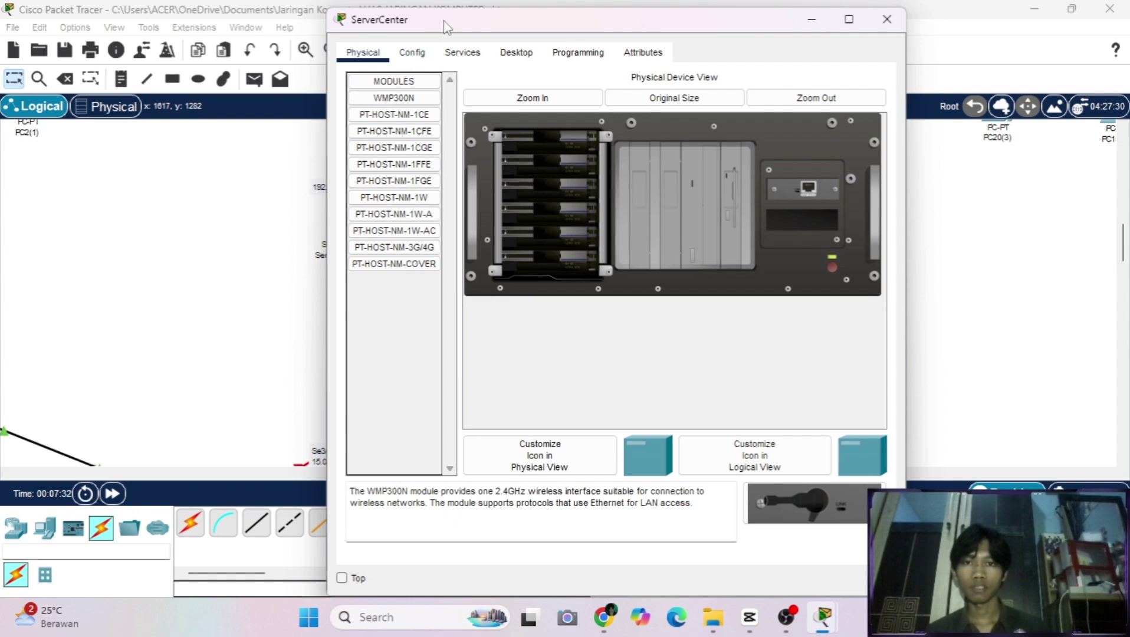
pyautogui.moveTo(446, 27); pyautogui.dragTo(593, 38)
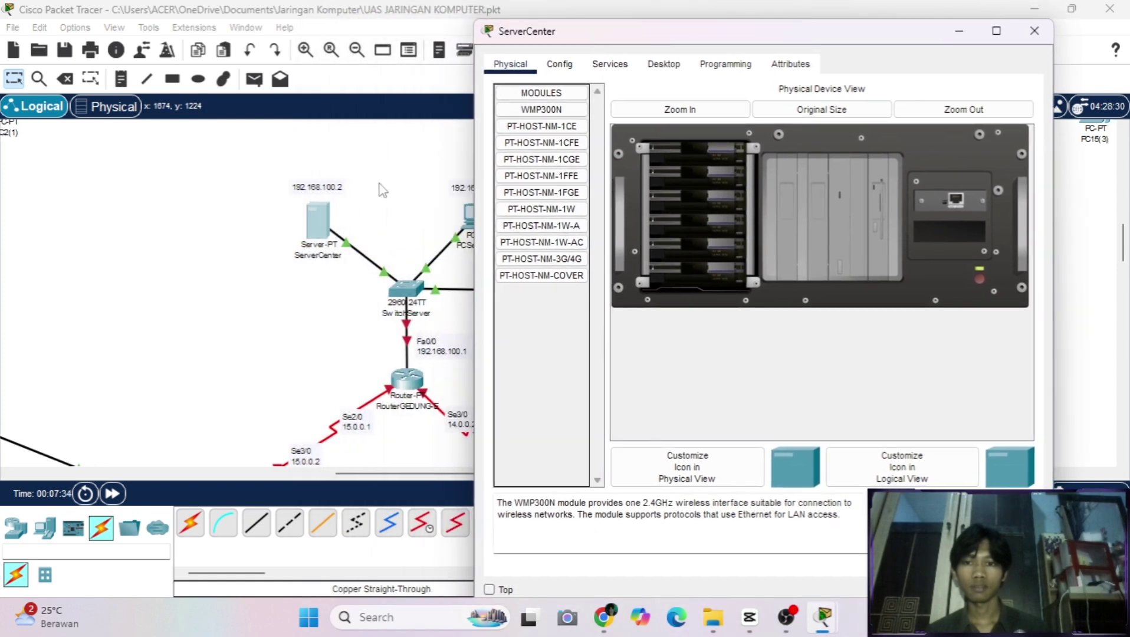
pyautogui.click(660, 65)
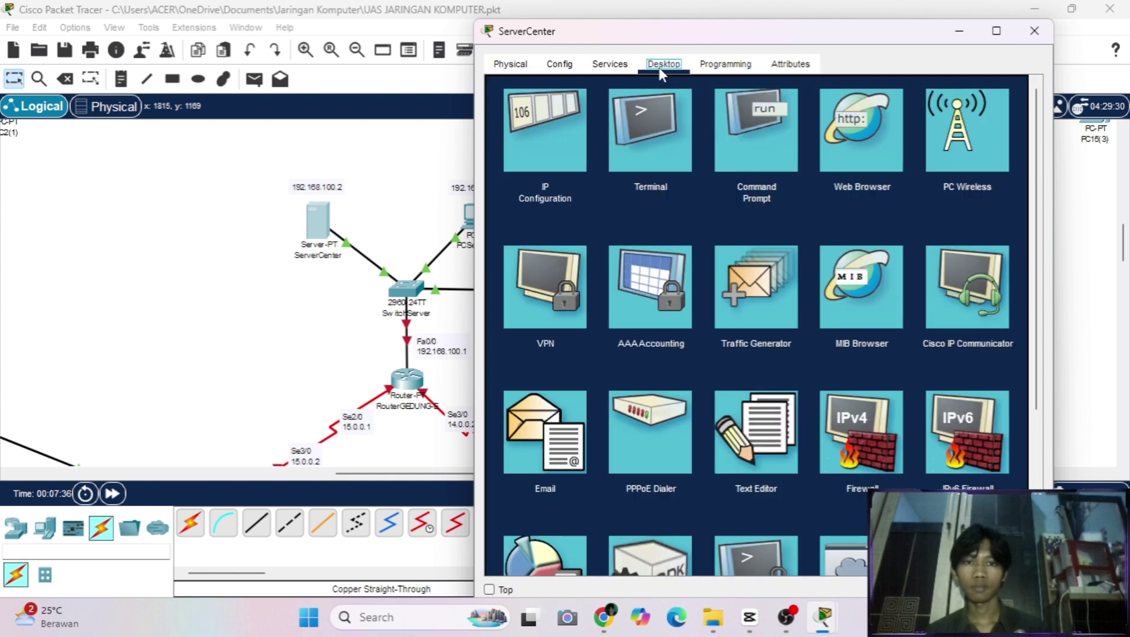
pyautogui.click(549, 147)
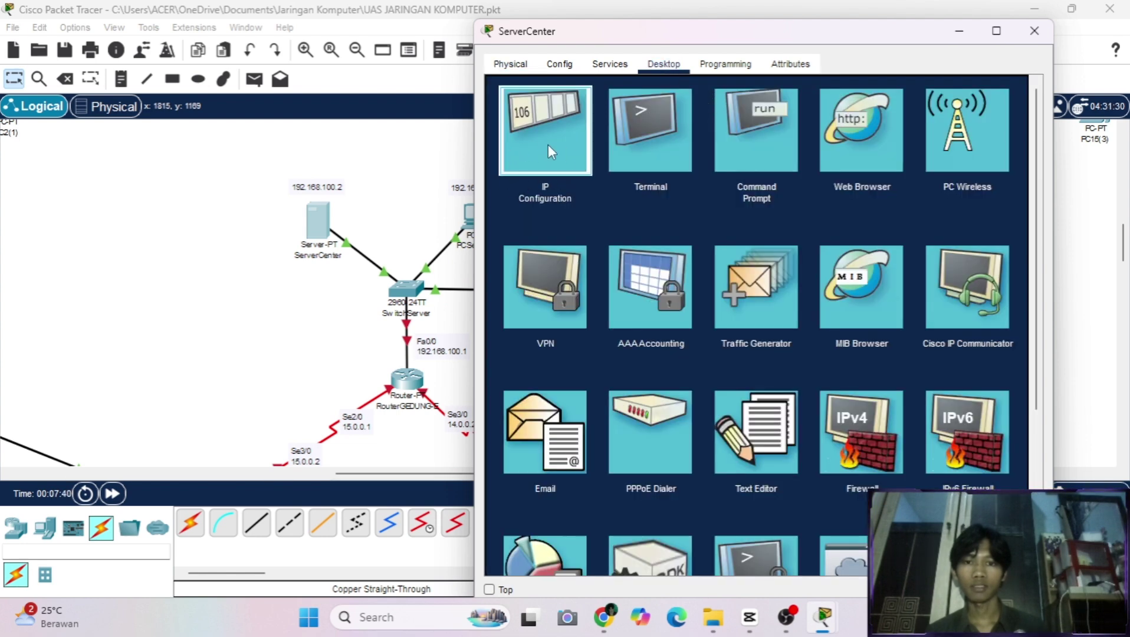
pyautogui.hscroll(3, 405, 229)
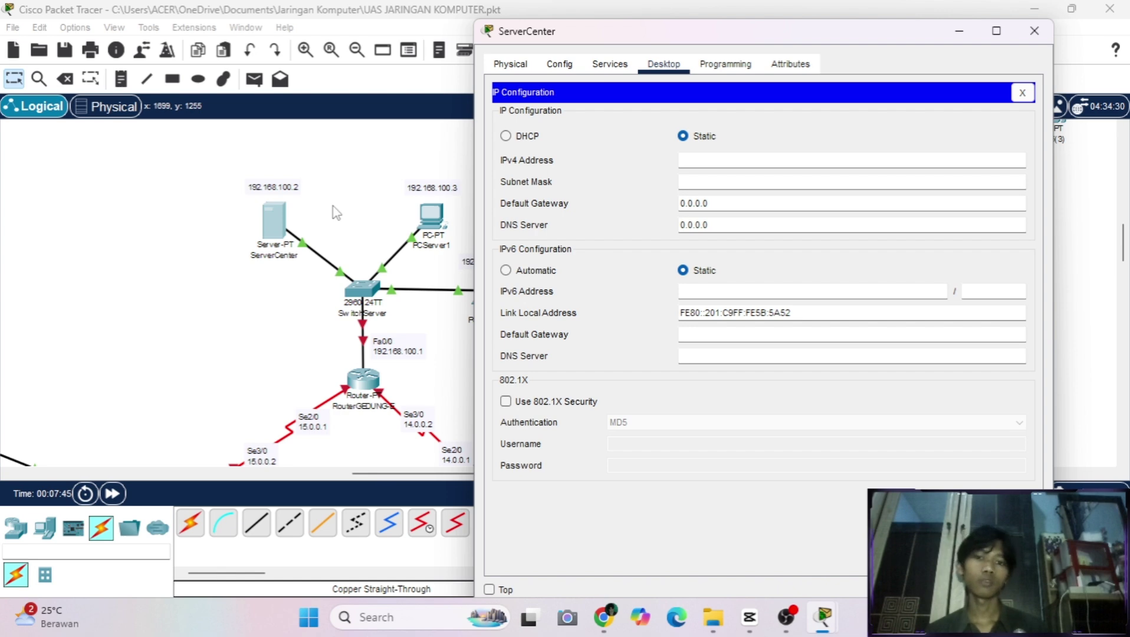
pyautogui.doubleClick(285, 188)
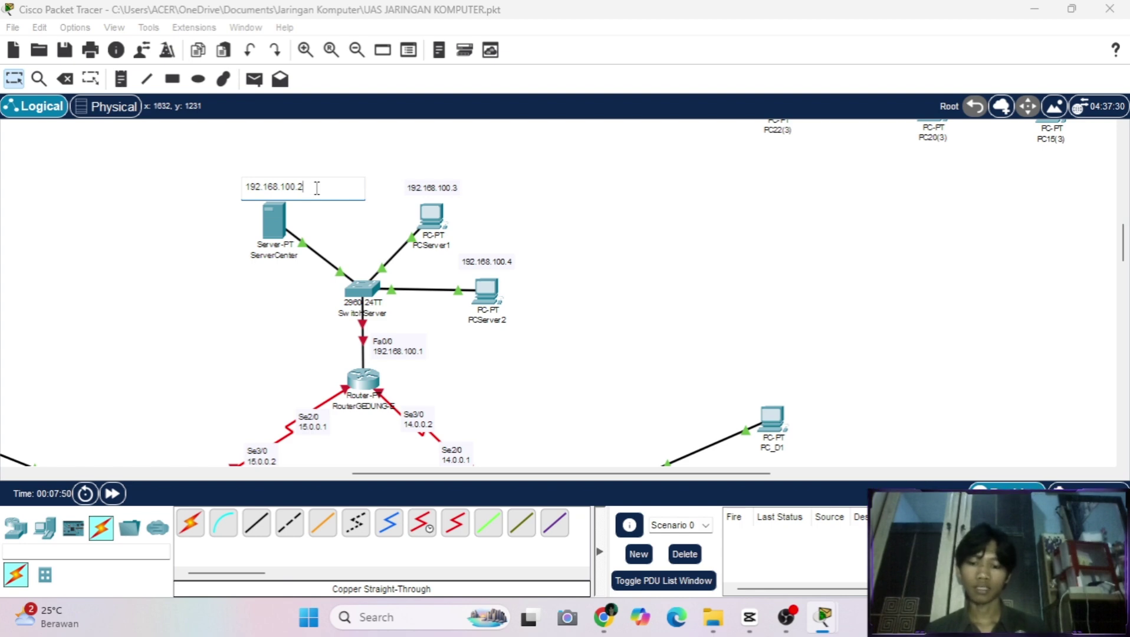
pyautogui.hotkey('ctrl', 'a')
pyautogui.hotkey('ctrl', 'c')
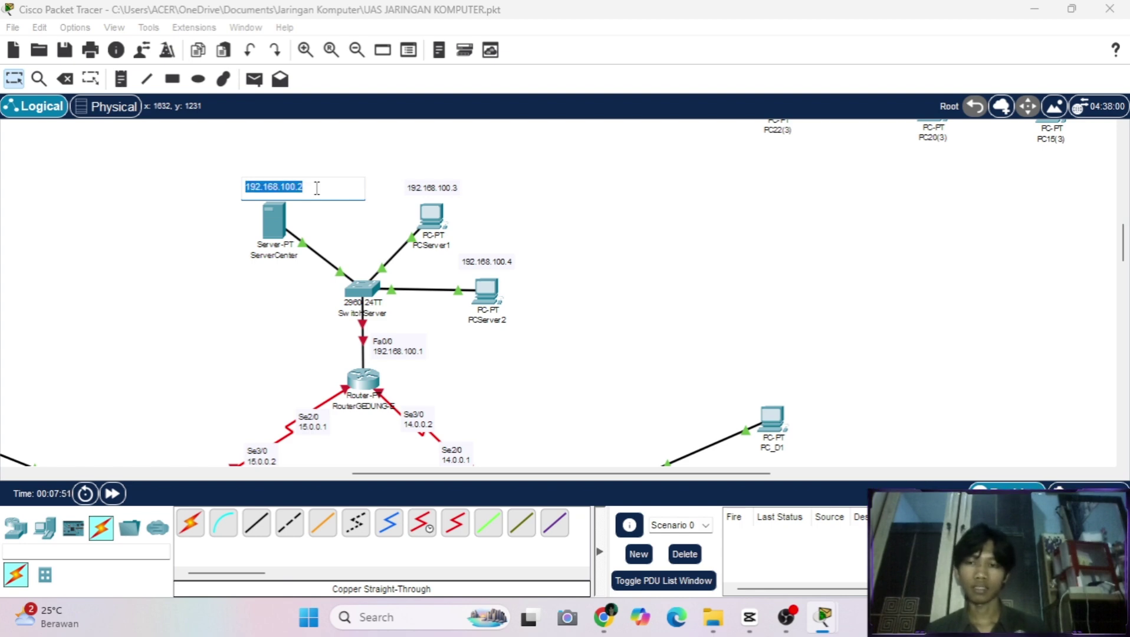
pyautogui.click(325, 223)
pyautogui.click(275, 218)
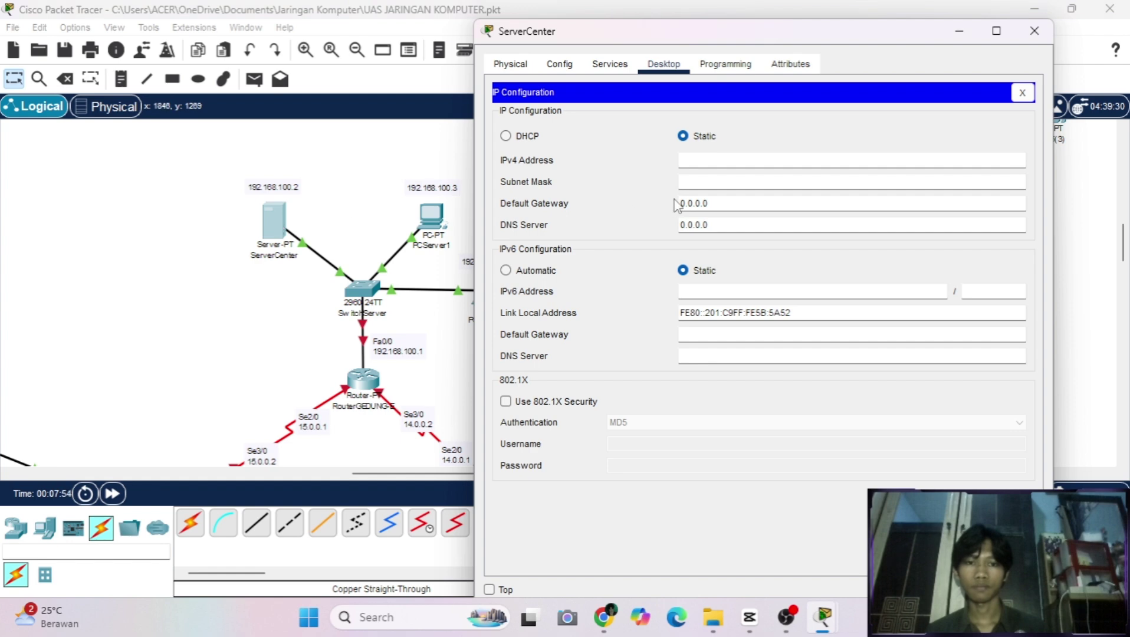
pyautogui.click(723, 161)
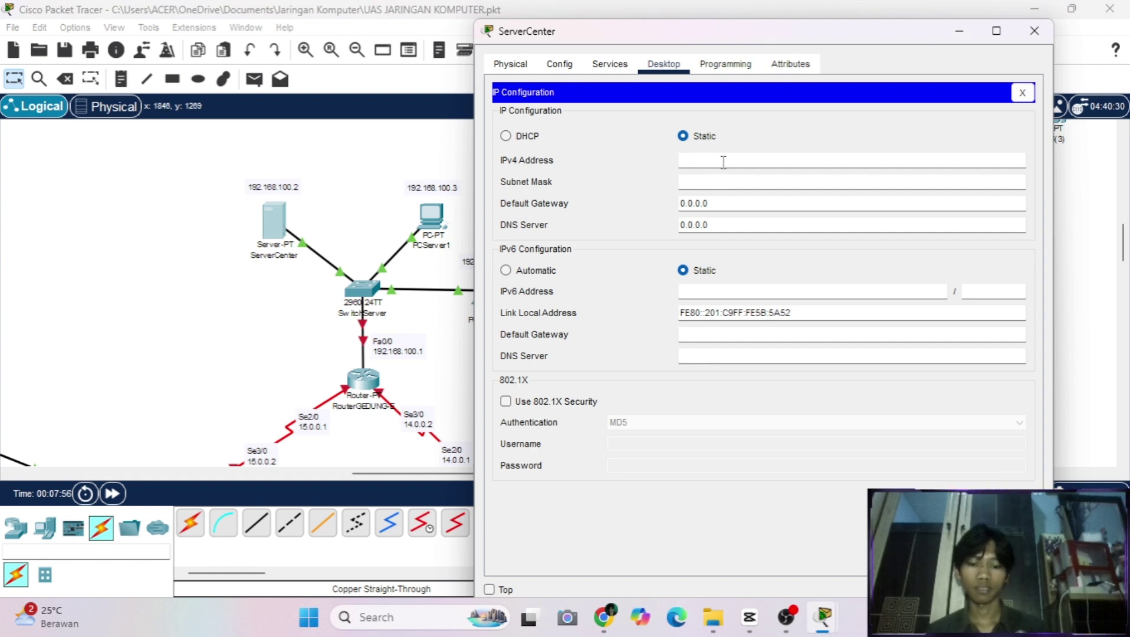
pyautogui.hotkey('ctrl', 'v')
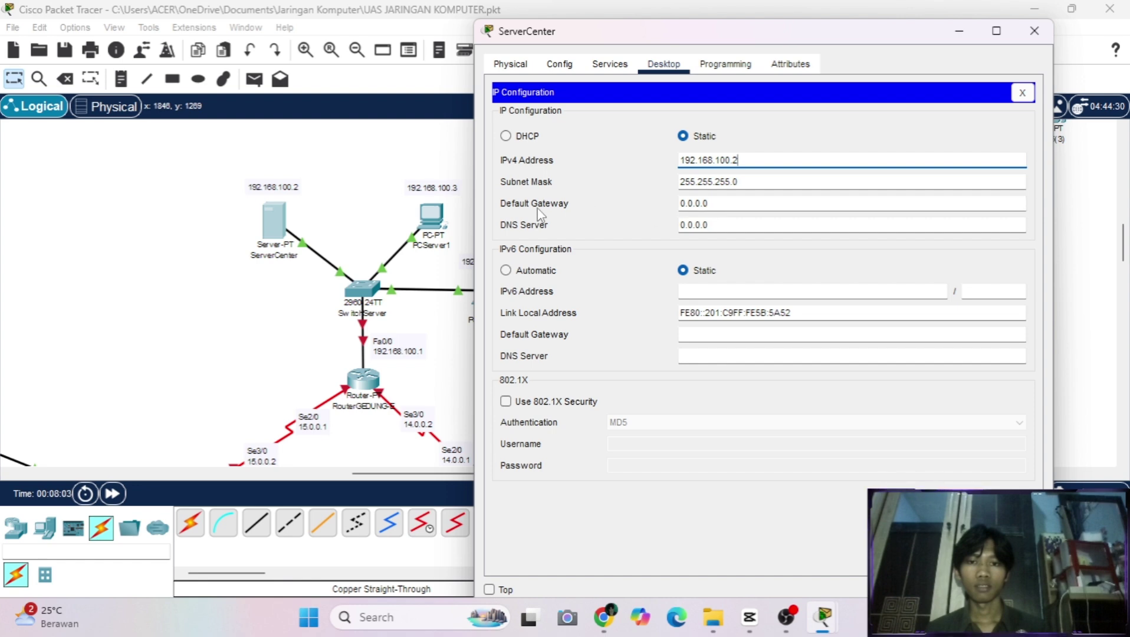
pyautogui.hscroll(2, 426, 250)
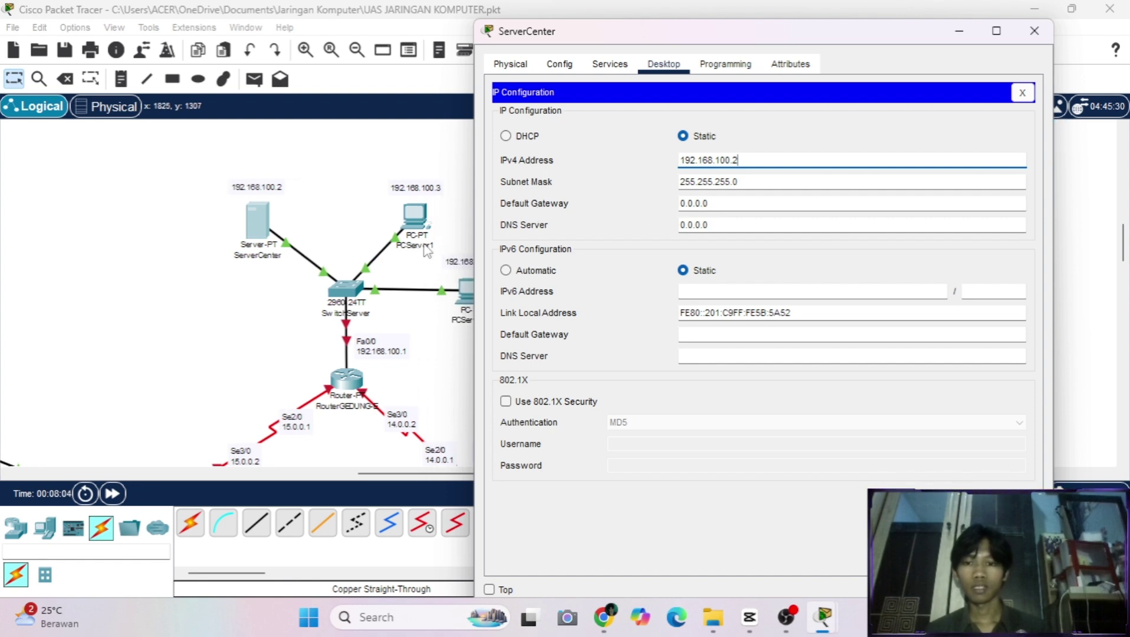
pyautogui.click(371, 369)
pyautogui.doubleClick(388, 352)
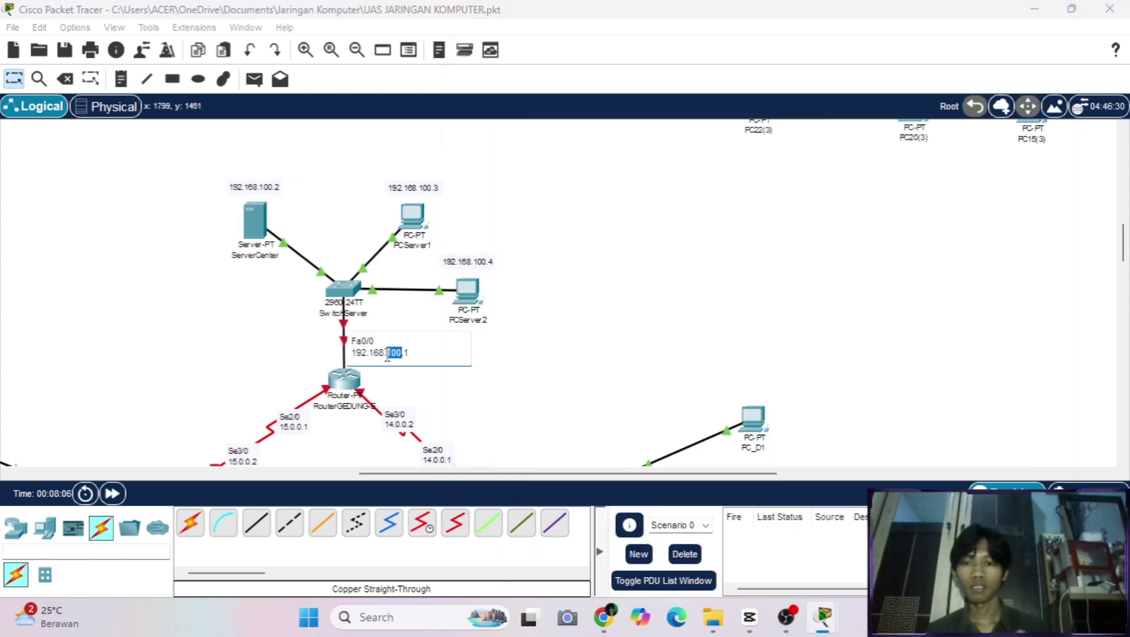
pyautogui.moveTo(414, 354); pyautogui.dragTo(353, 352)
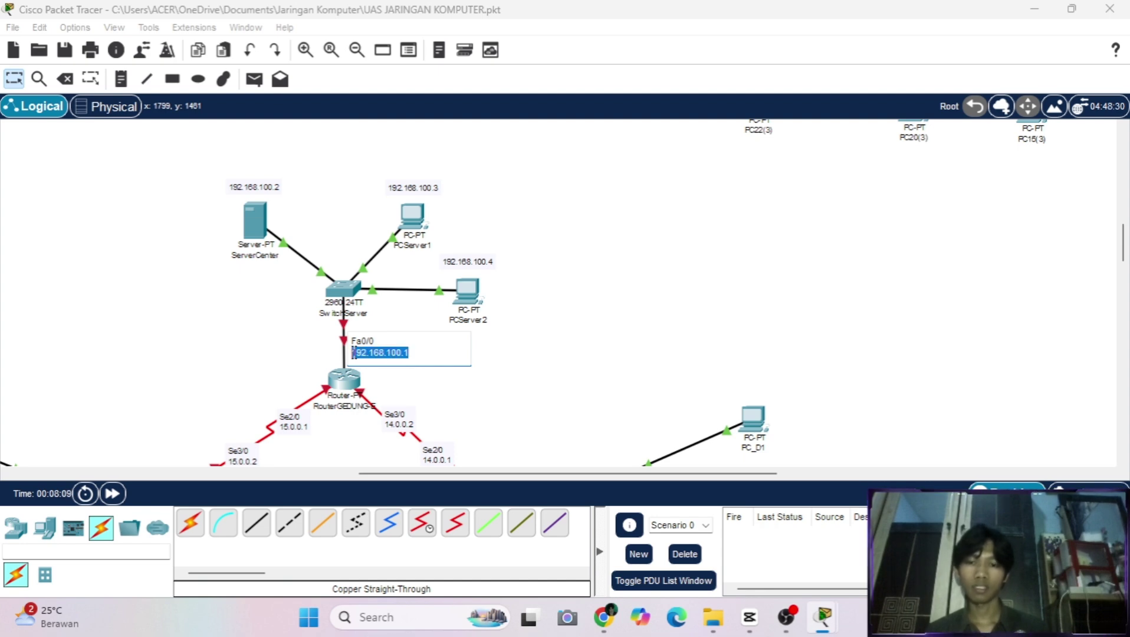
pyautogui.click(404, 257)
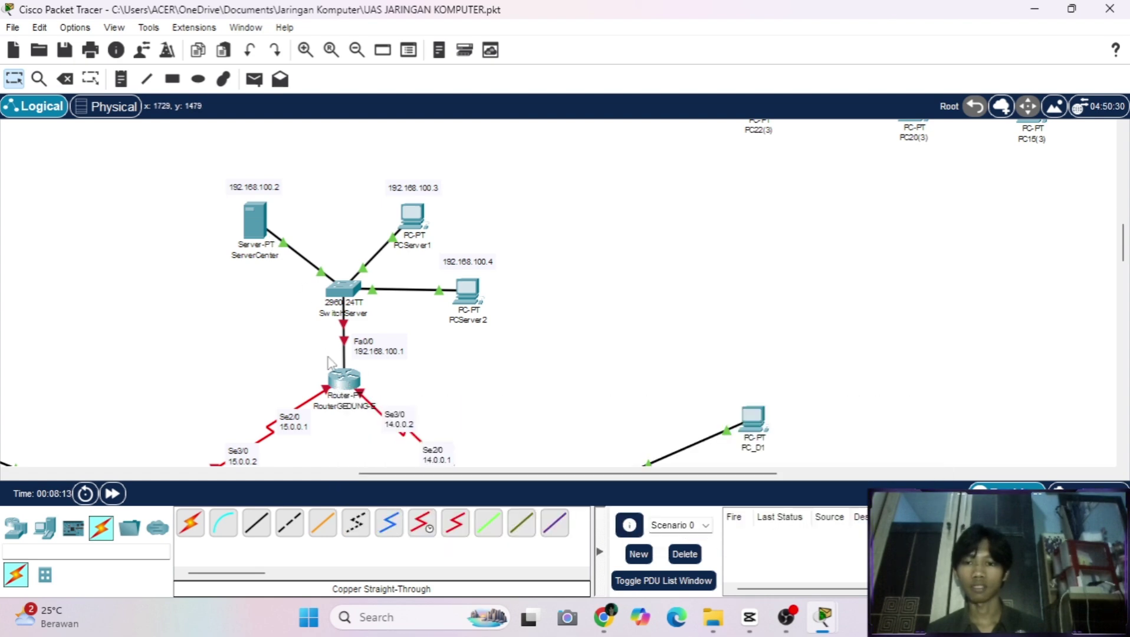
# Copy 192.168.100.1 from RouterGEDUNG-E's Fa0/0 label and set it as ServerCenter's default gateway.
pyautogui.click(377, 354)
pyautogui.moveTo(413, 352); pyautogui.dragTo(348, 354)
pyautogui.hotkey('ctrl', 'c')
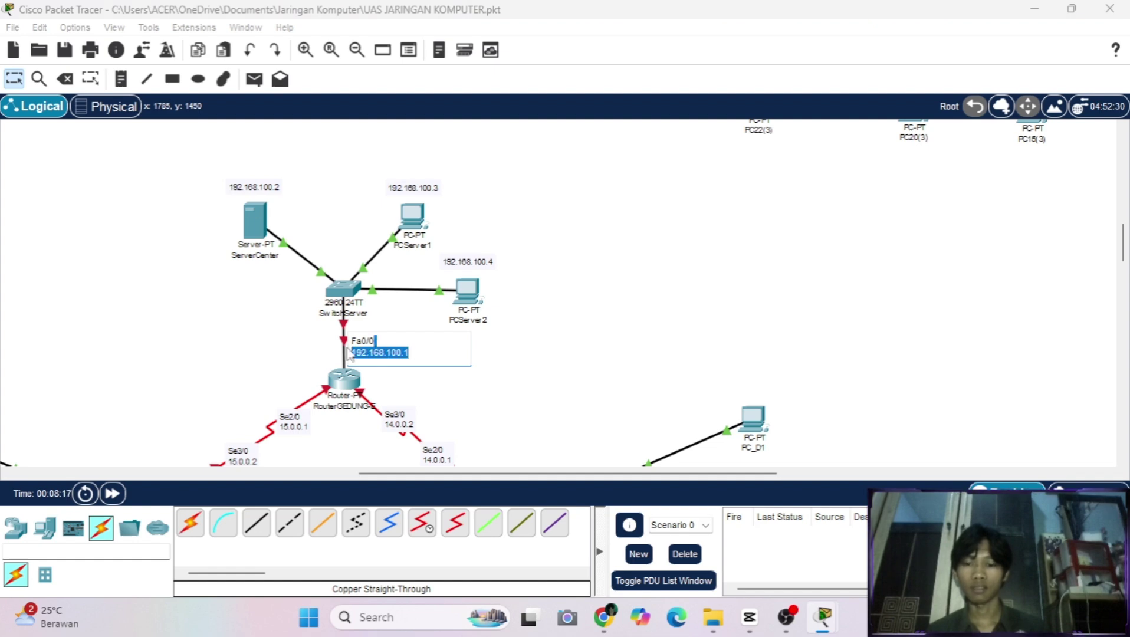
pyautogui.click(371, 305)
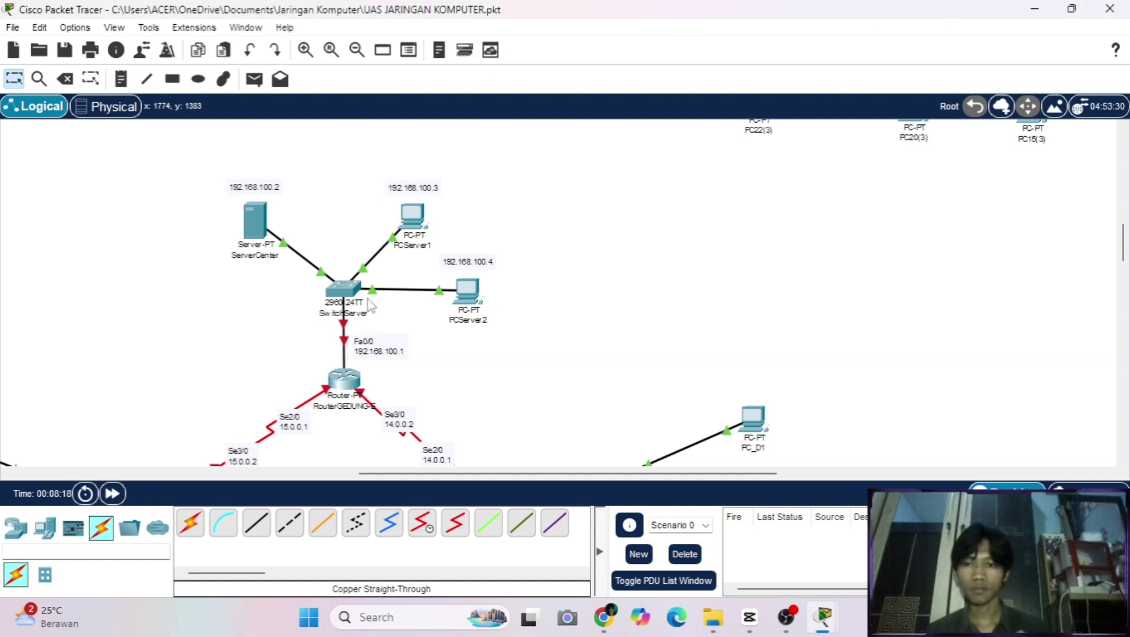
pyautogui.click(266, 224)
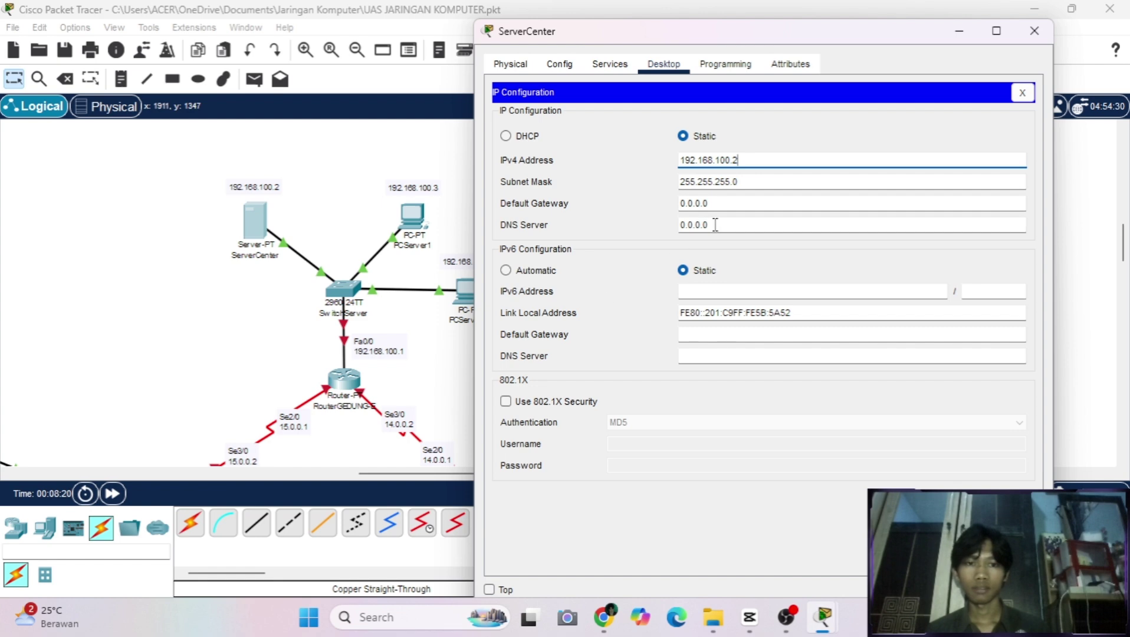
pyautogui.moveTo(709, 204); pyautogui.dragTo(664, 207)
pyautogui.hotkey('ctrl', 'v')
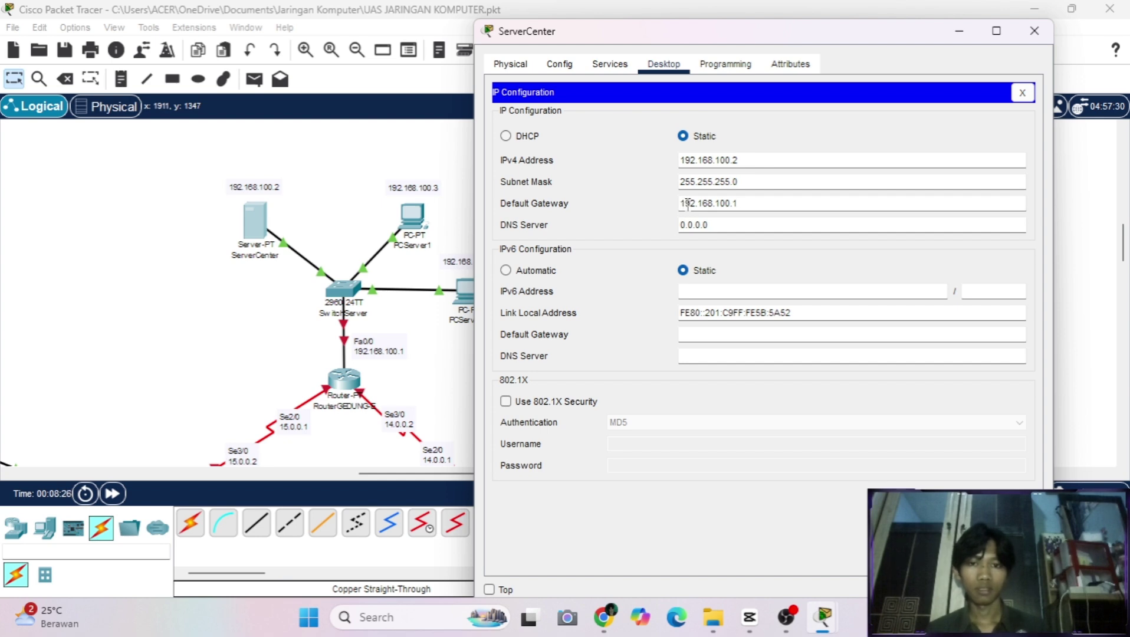
# Set ServerCenter's DNS server to its own address, 192.168.100.2, and close its configuration window.
pyautogui.moveTo(709, 225); pyautogui.dragTo(674, 226)
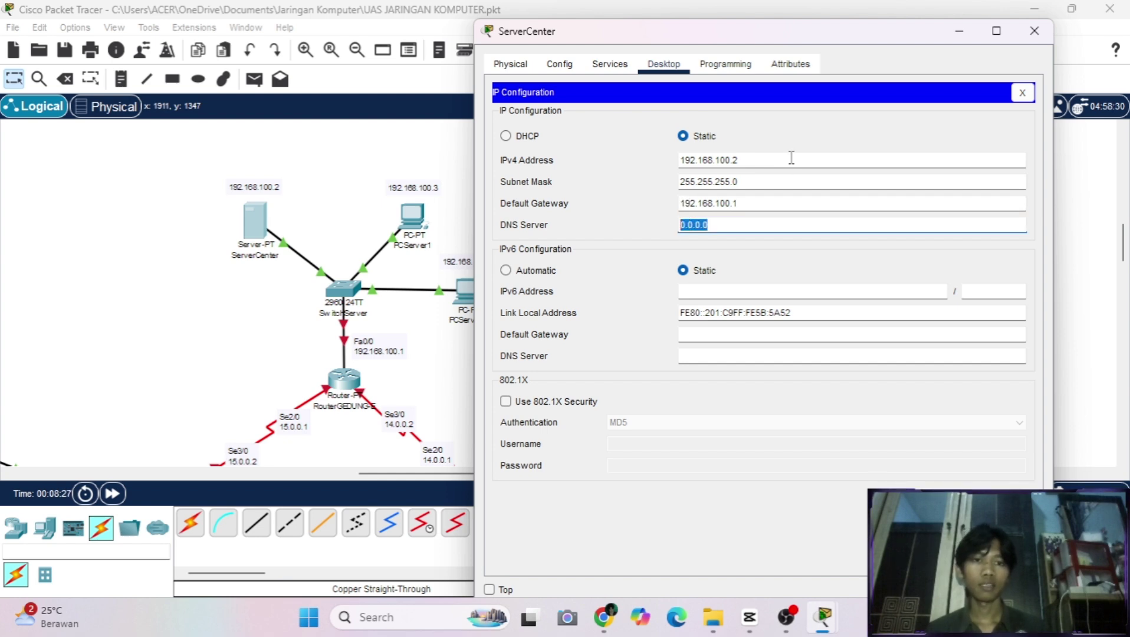
pyautogui.moveTo(793, 156); pyautogui.dragTo(633, 160)
pyautogui.hotkey('ctrl', 'c')
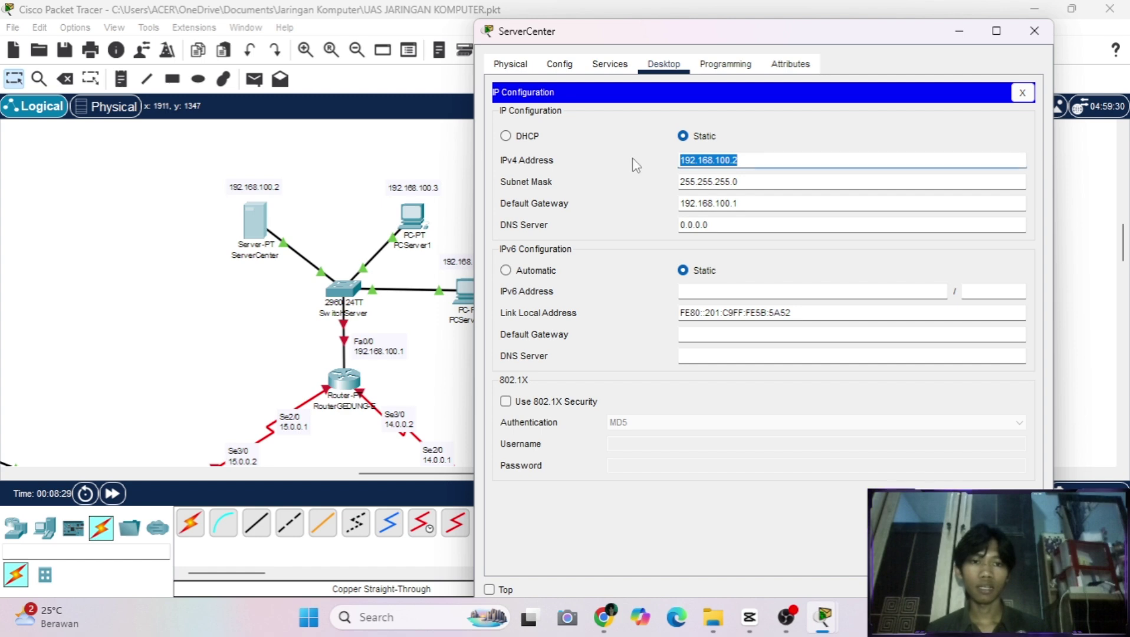
pyautogui.tripleClick(740, 224)
pyautogui.hotkey('ctrl', 'v')
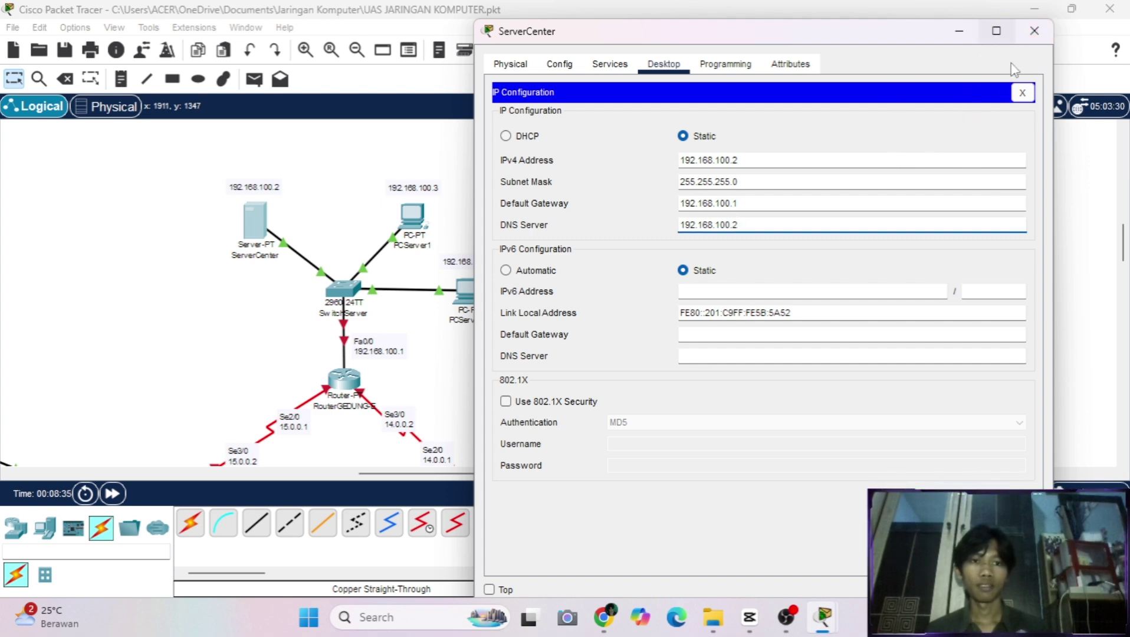
pyautogui.click(1031, 32)
# Open the IOS command line of RouterGEDUNG-A, with its window placed beside the router's interface labels.
pyautogui.hscroll(-6, 623, 222)
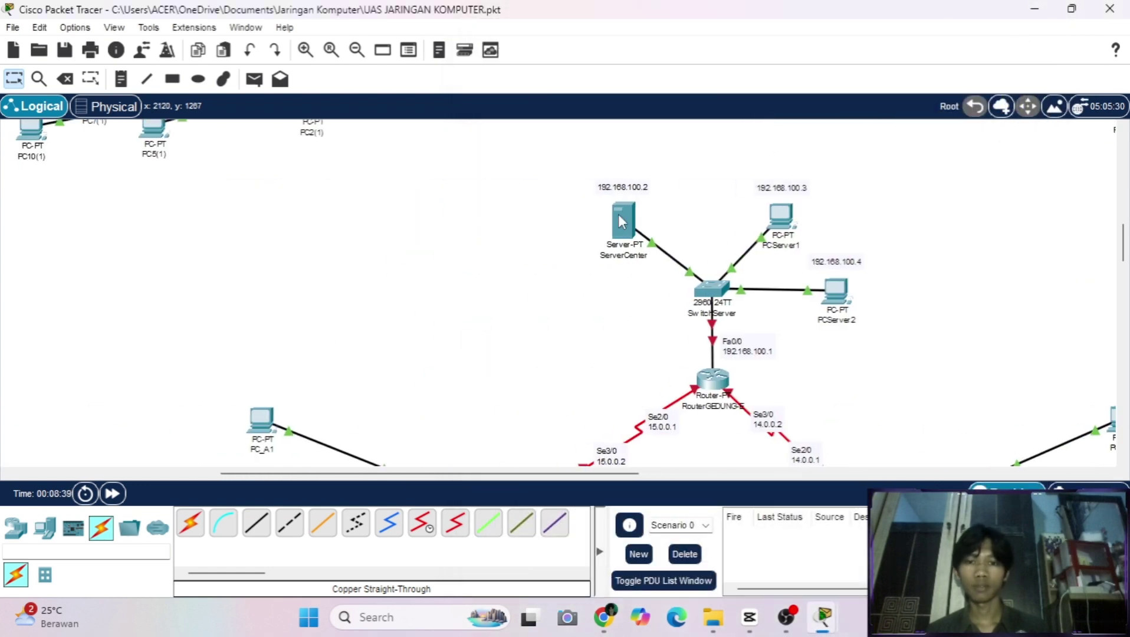
pyautogui.scroll(-3, 622, 222)
pyautogui.scroll(-3, 622, 222)
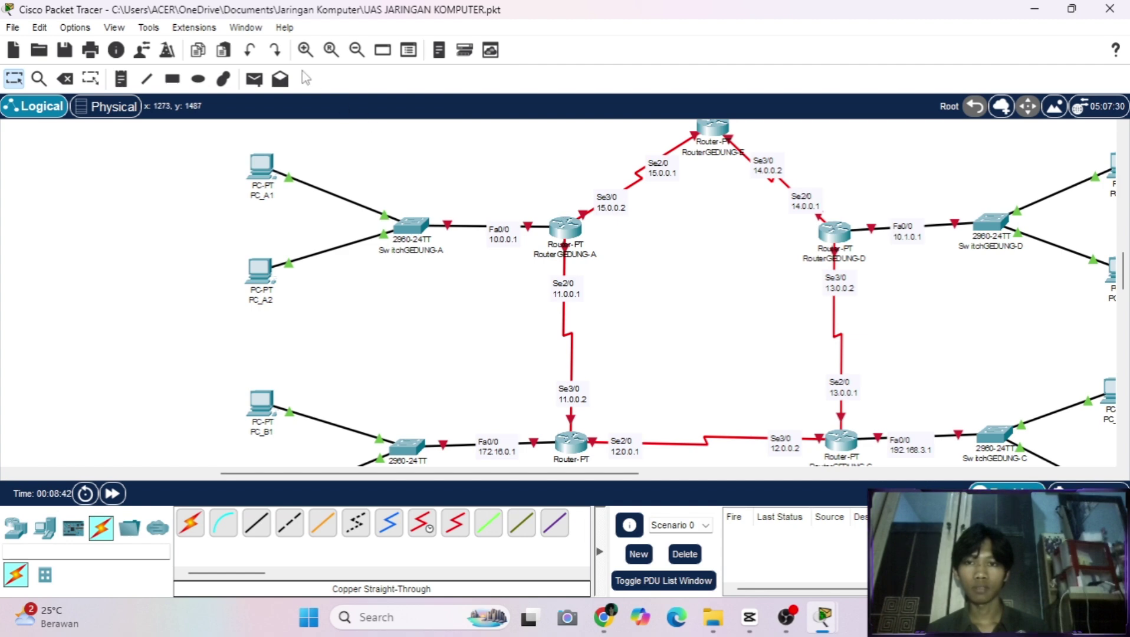
pyautogui.click(306, 50)
pyautogui.scroll(-3, 448, 236)
pyautogui.hscroll(6, 487, 272)
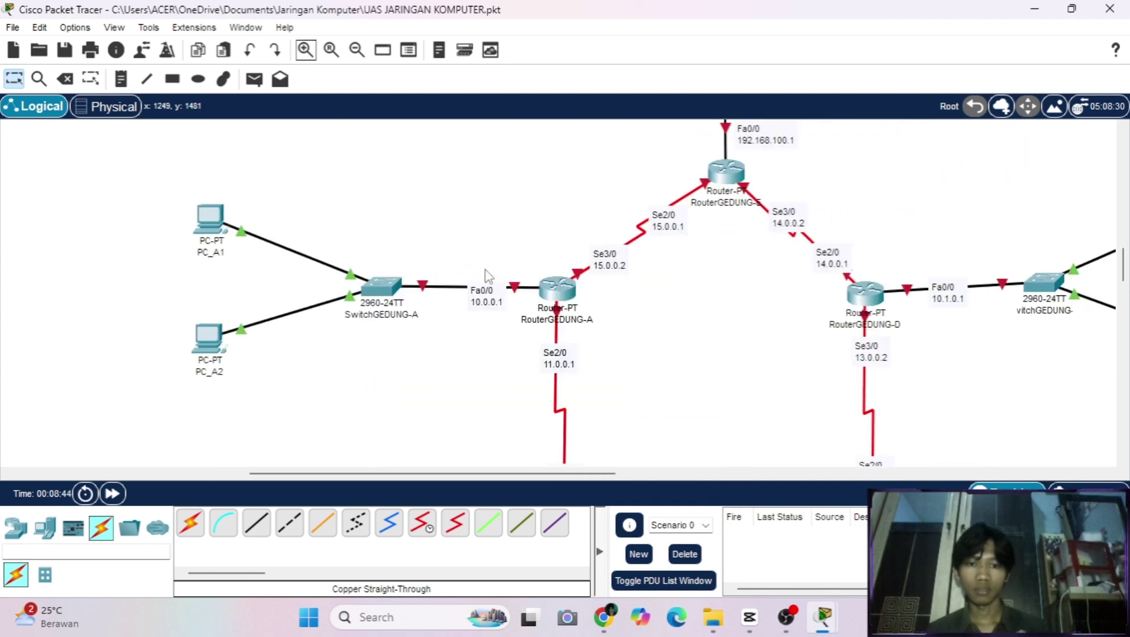
pyautogui.hscroll(3, 517, 303)
pyautogui.scroll(-1, 516, 303)
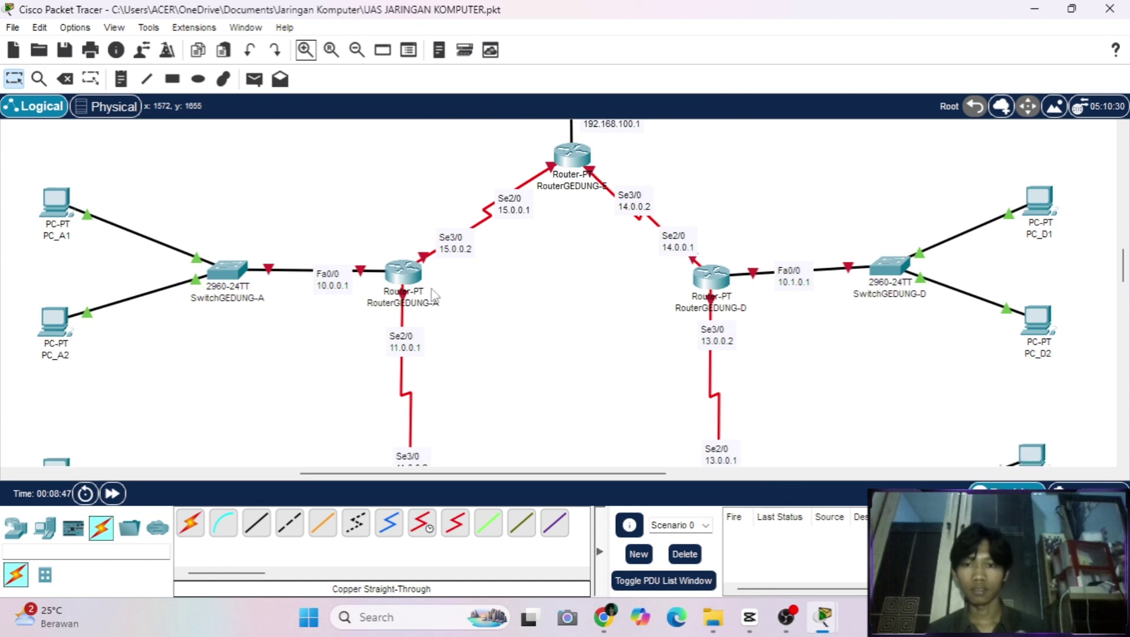
pyautogui.scroll(-1, 434, 286)
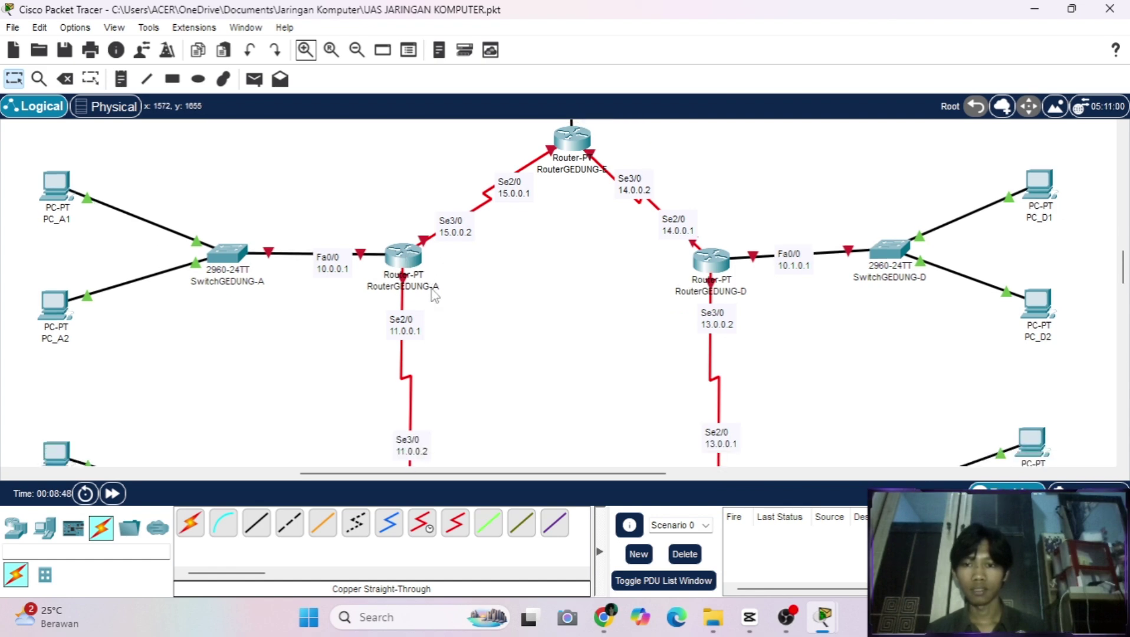
pyautogui.click(404, 258)
pyautogui.moveTo(504, 31); pyautogui.dragTo(722, 49)
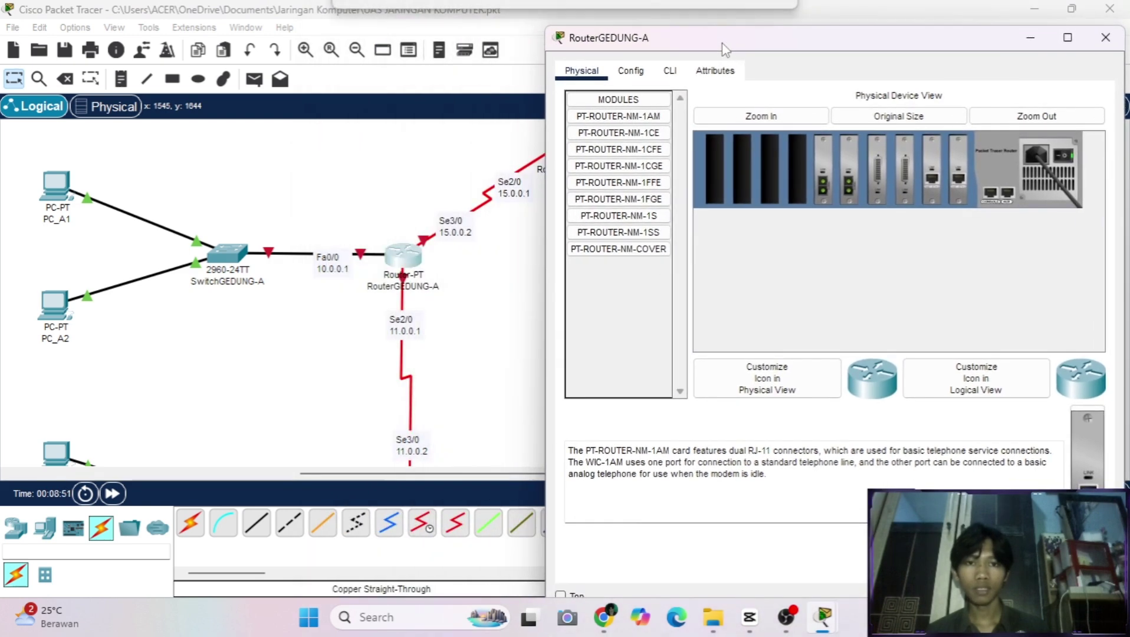
pyautogui.click(670, 72)
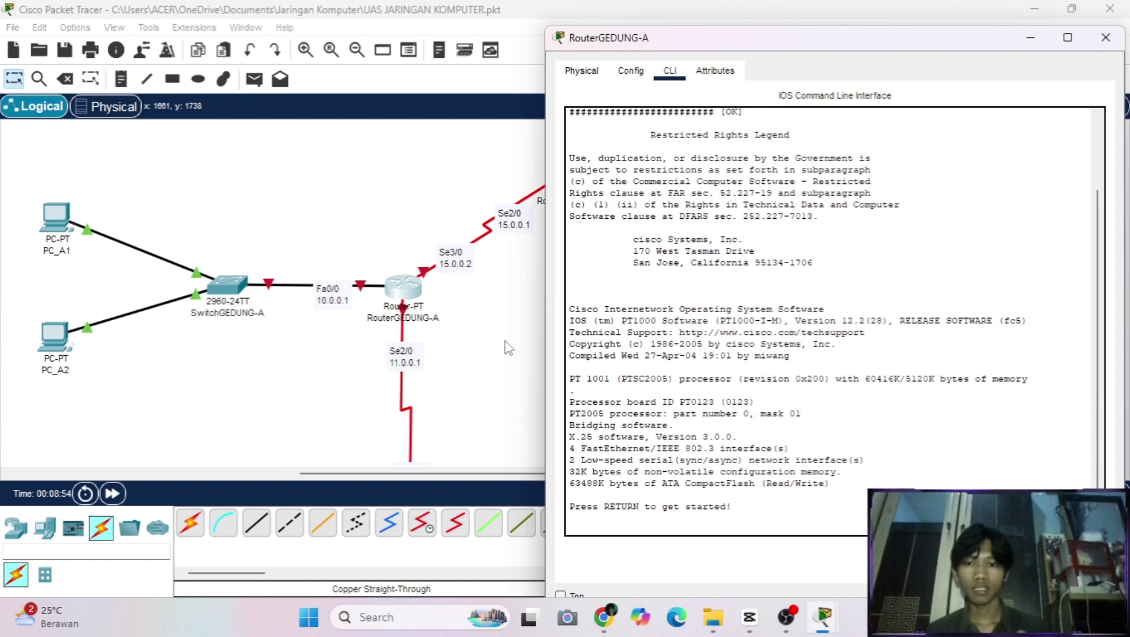
# Start the console session on RouterGEDUNG-A and enter privileged mode with the enable command.
pyautogui.scroll(3, 508, 348)
pyautogui.scroll(-1, 508, 348)
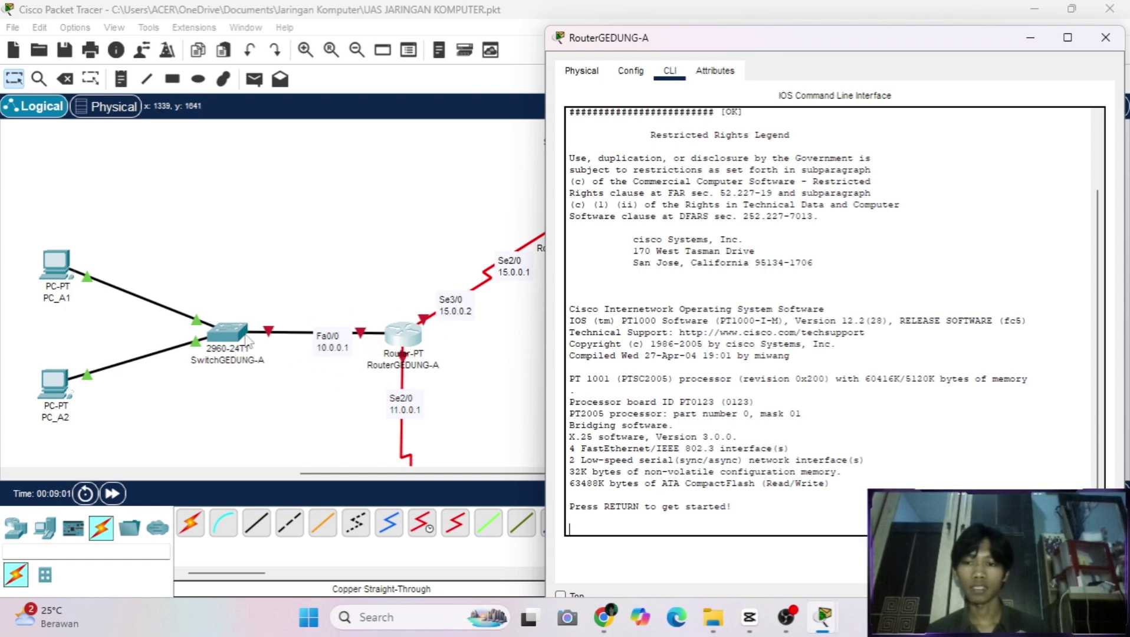
pyautogui.hscroll(-3, 260, 344)
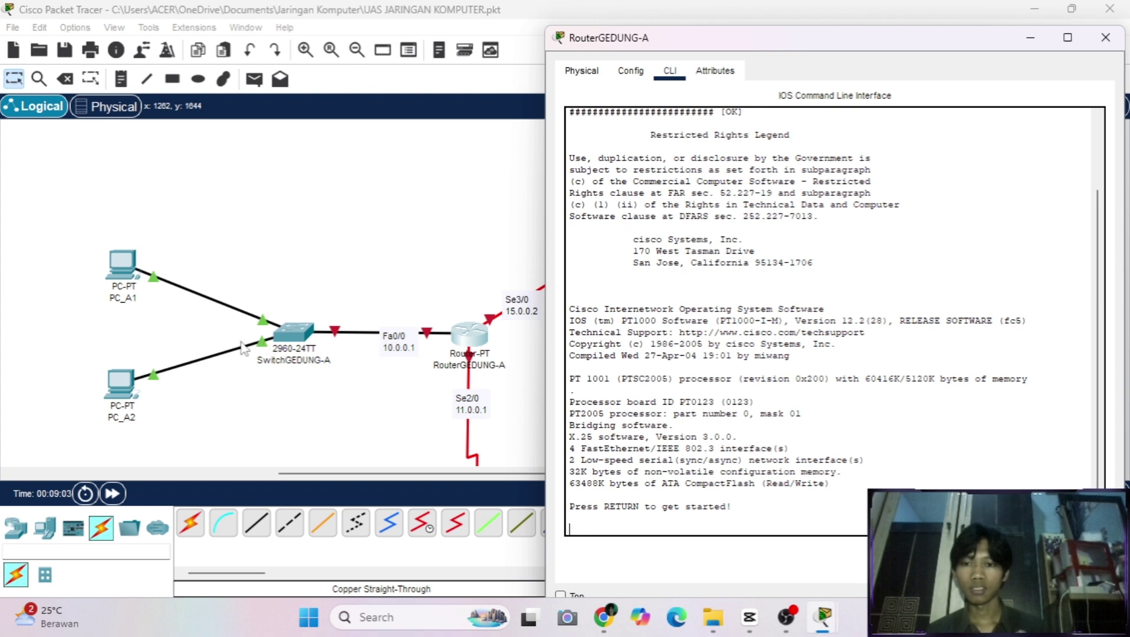
pyautogui.hscroll(2, 230, 349)
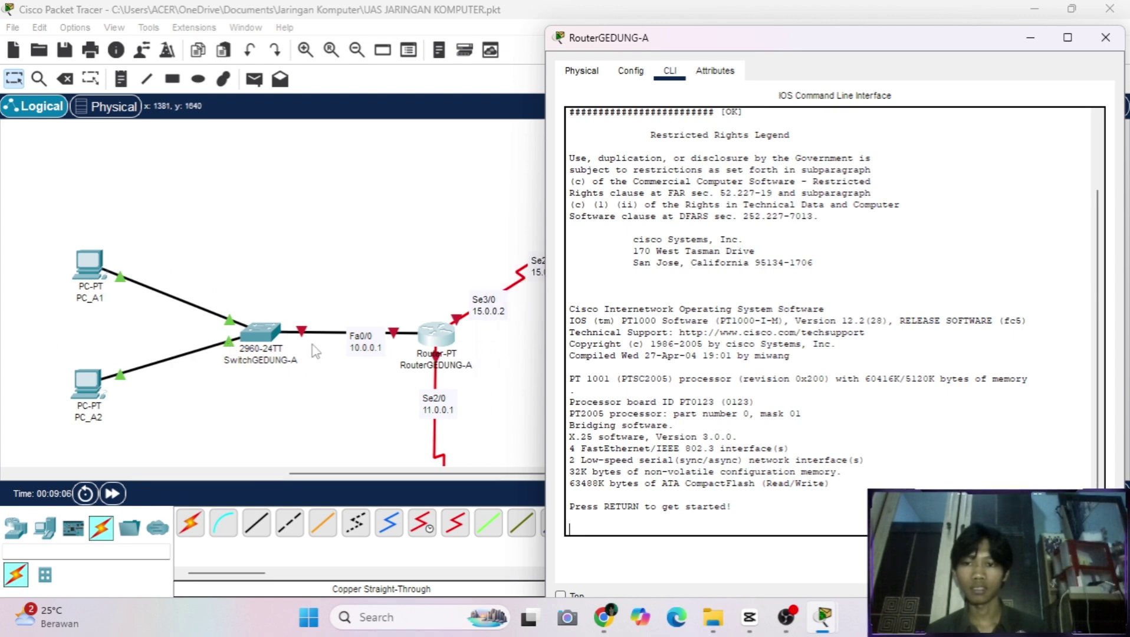
pyautogui.hscroll(3, 269, 369)
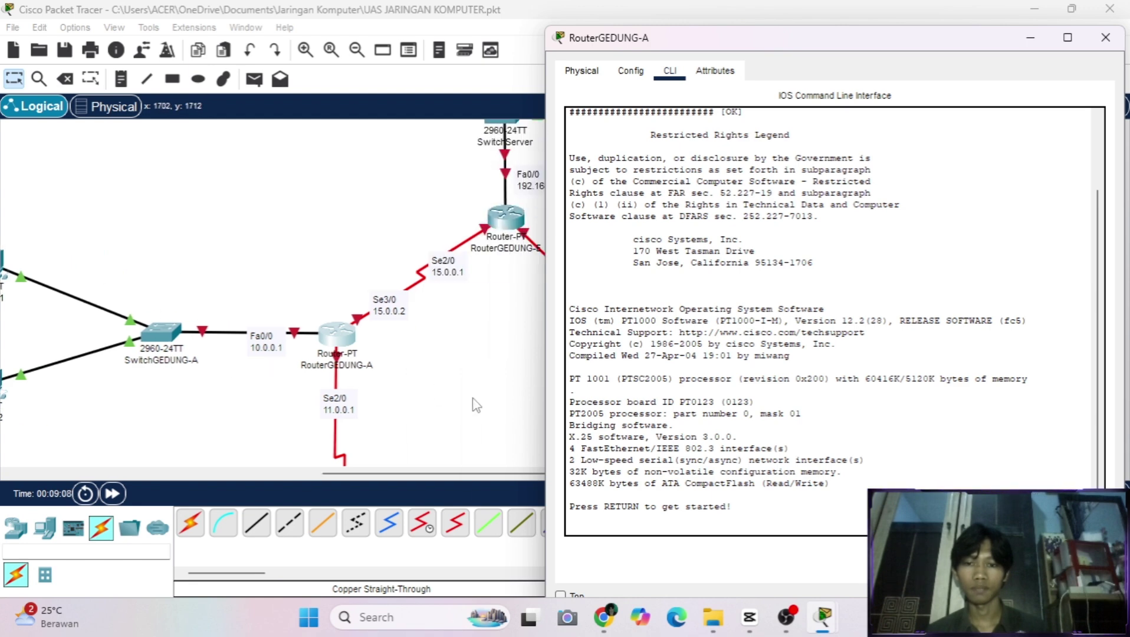
pyautogui.hscroll(-1, 472, 398)
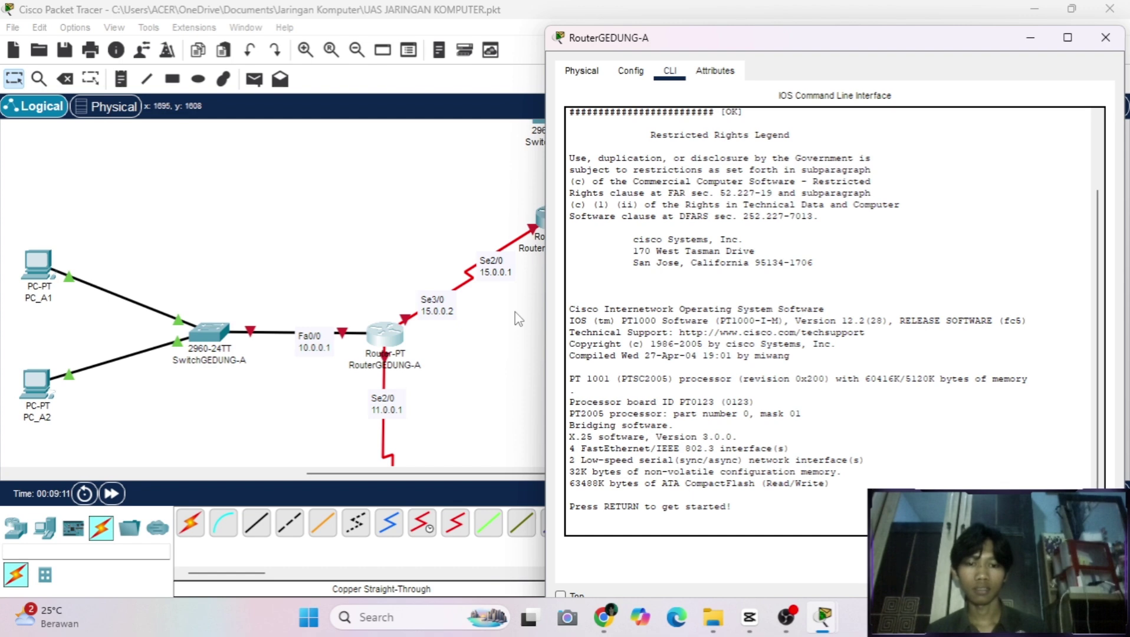
pyautogui.press('Return')
pyautogui.write('enabl')
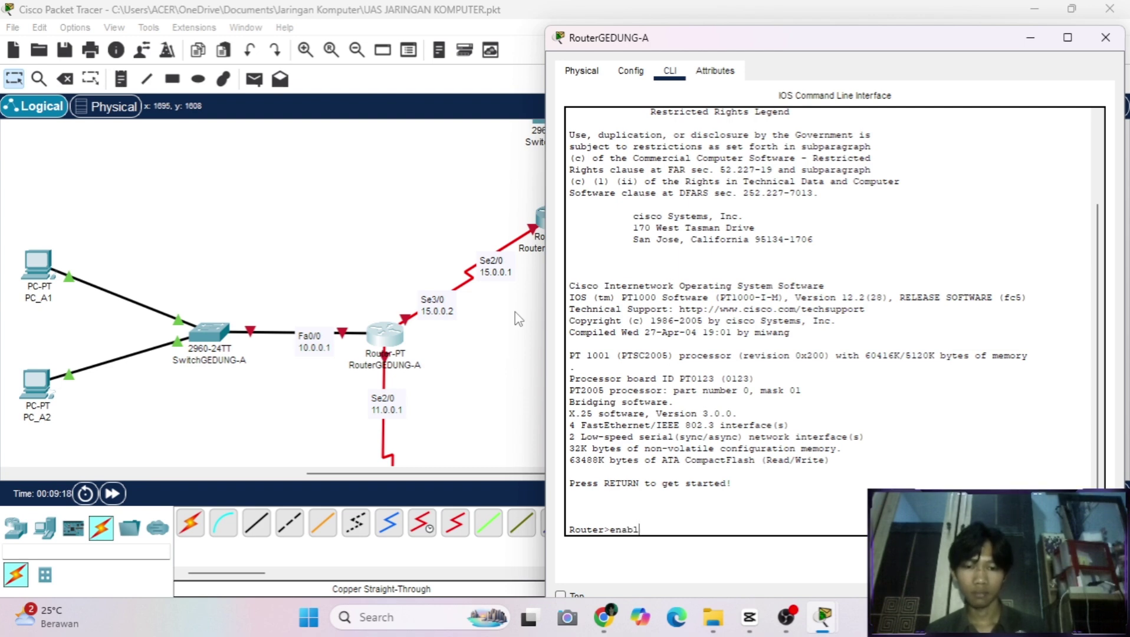
pyautogui.write('e')
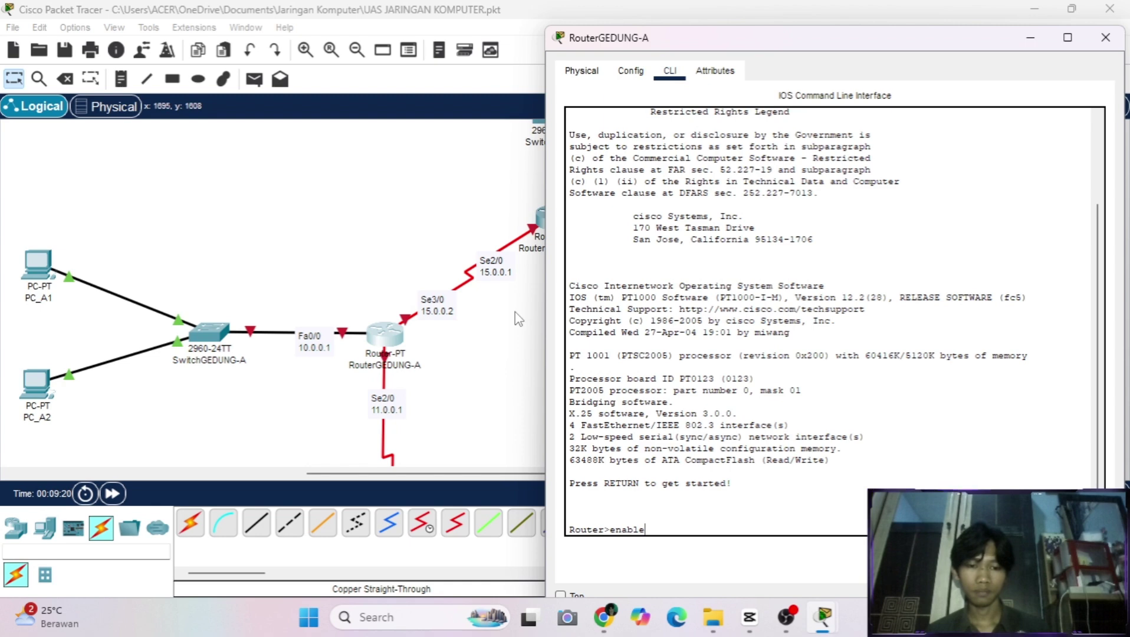
pyautogui.press('Return')
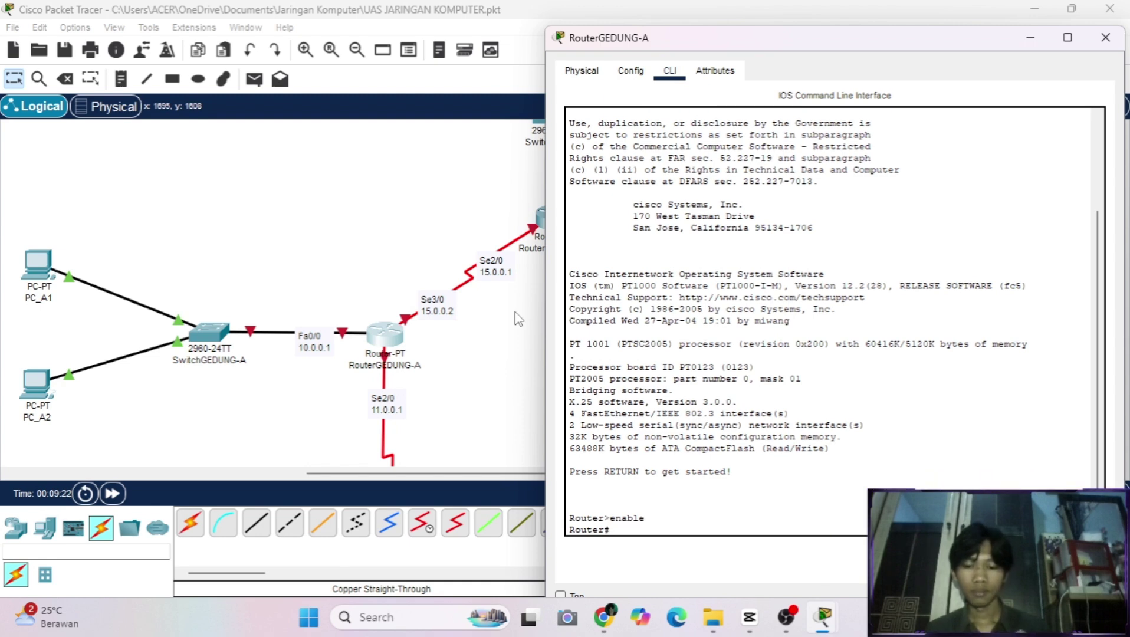
# Enter RouterGEDUNG-A's global configuration mode with the configure terminal command.
pyautogui.write('configur')
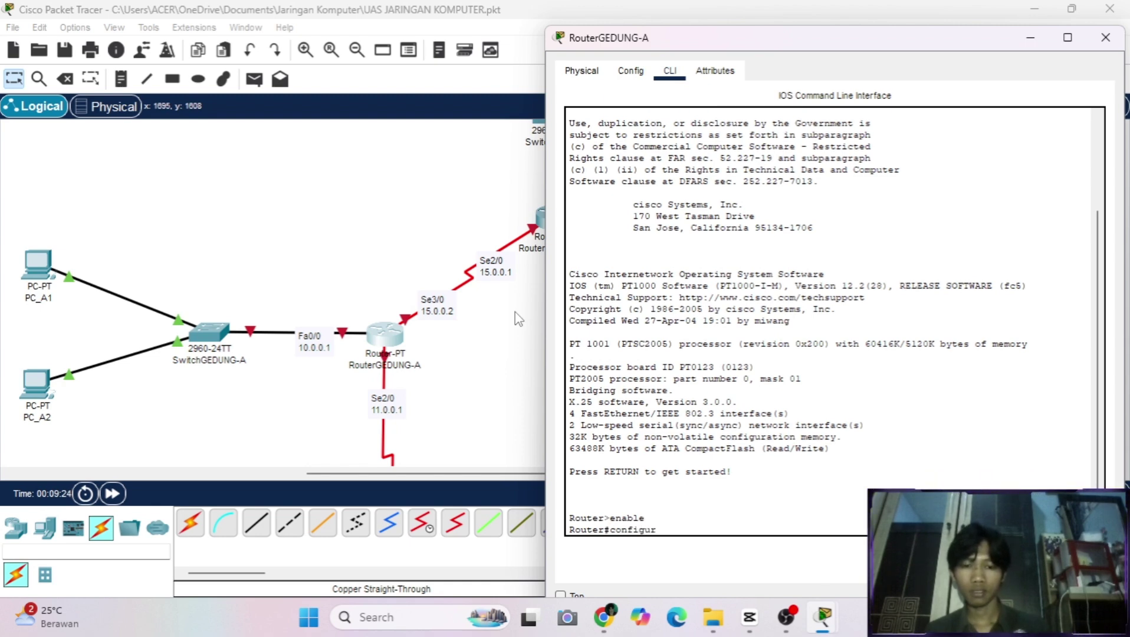
pyautogui.write('e termin')
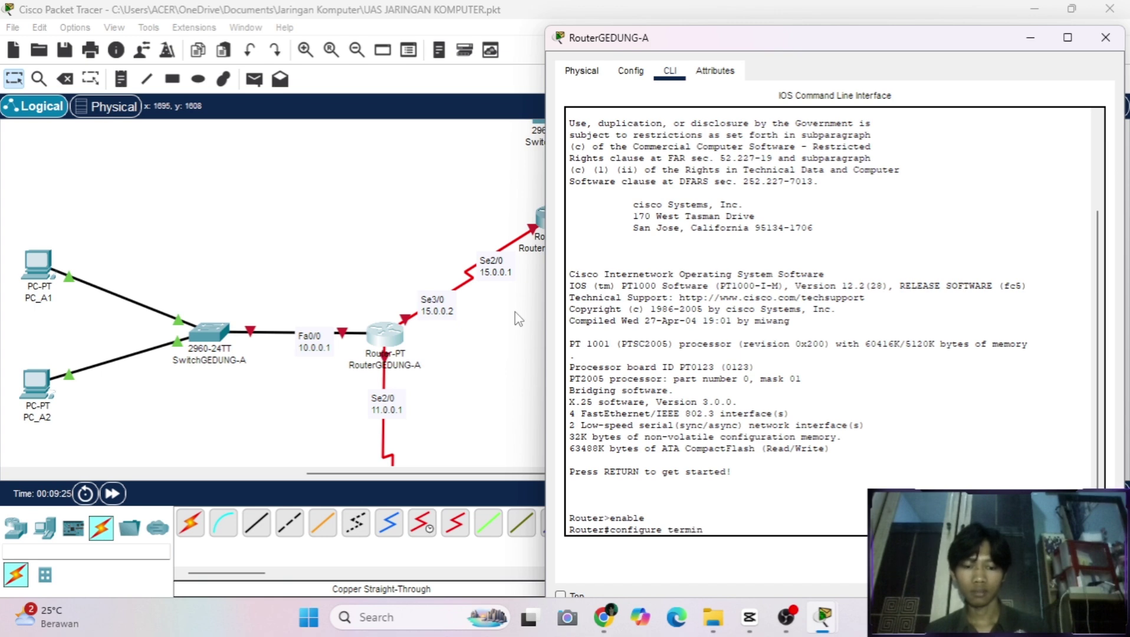
pyautogui.write('al')
pyautogui.press('Return')
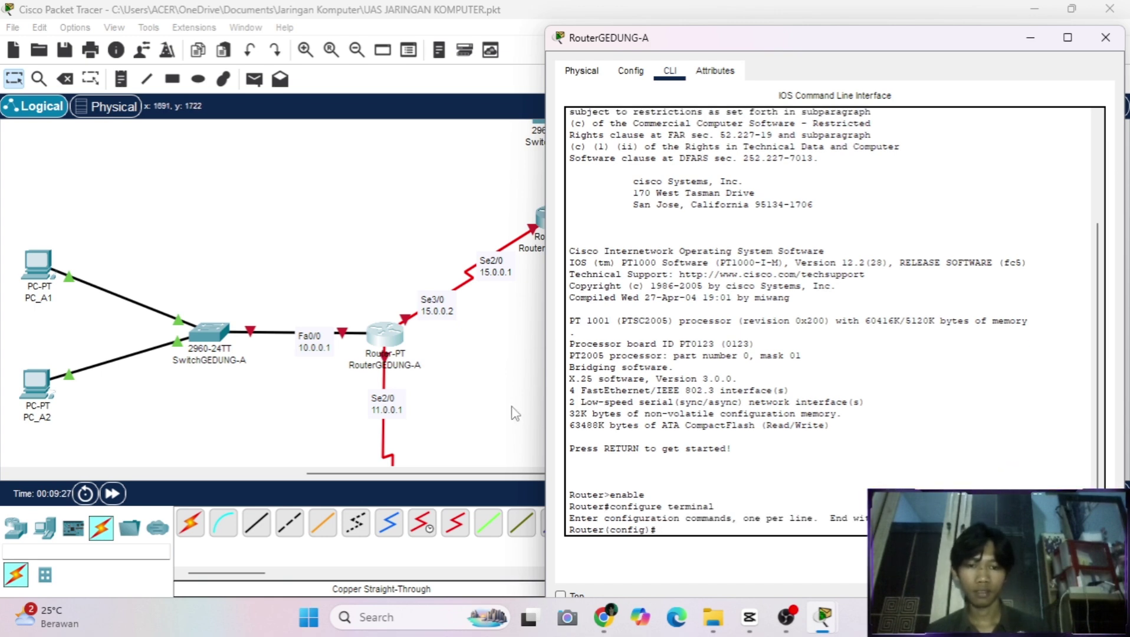
# Examine the interface and IP address labels around RouterGEDUNG-A in the topology.
pyautogui.hscroll(2, 514, 413)
pyautogui.hscroll(-2, 514, 413)
pyautogui.scroll(1, 514, 413)
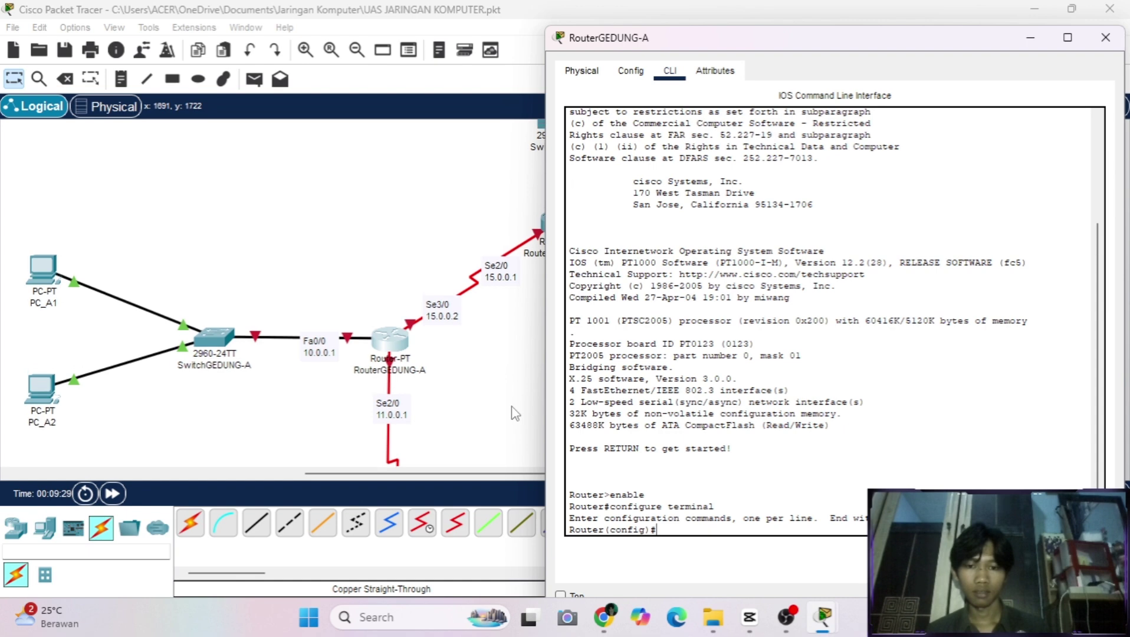
pyautogui.hscroll(-3, 514, 413)
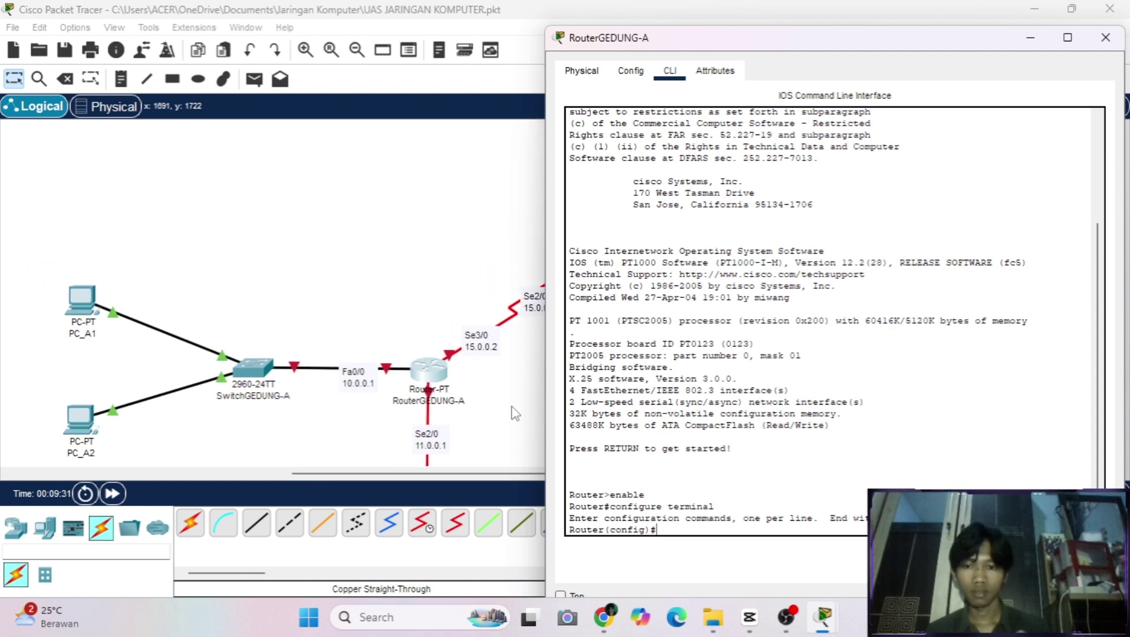
pyautogui.scroll(-1, 428, 396)
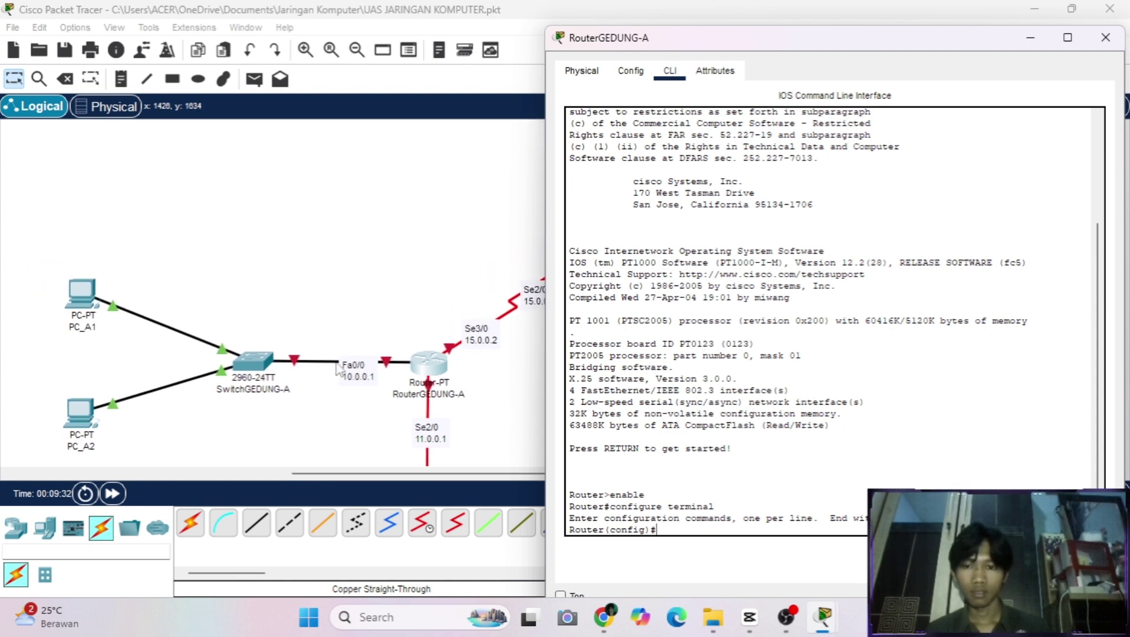
pyautogui.scroll(-1, 337, 369)
pyautogui.scroll(1, 338, 369)
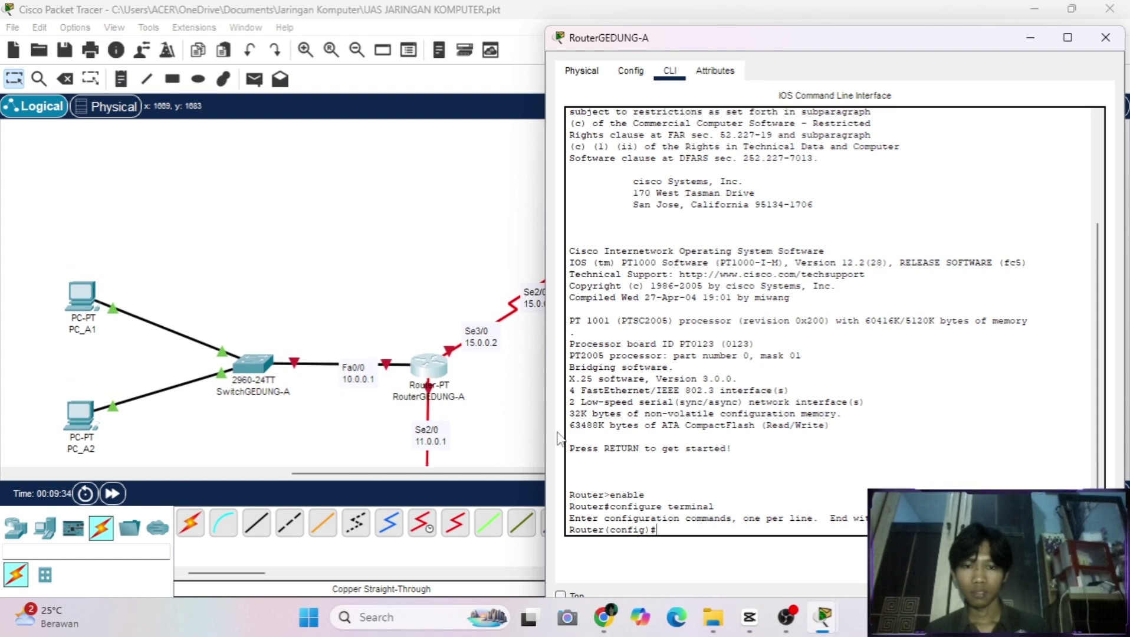
pyautogui.hscroll(2, 416, 411)
pyautogui.hscroll(-2, 416, 410)
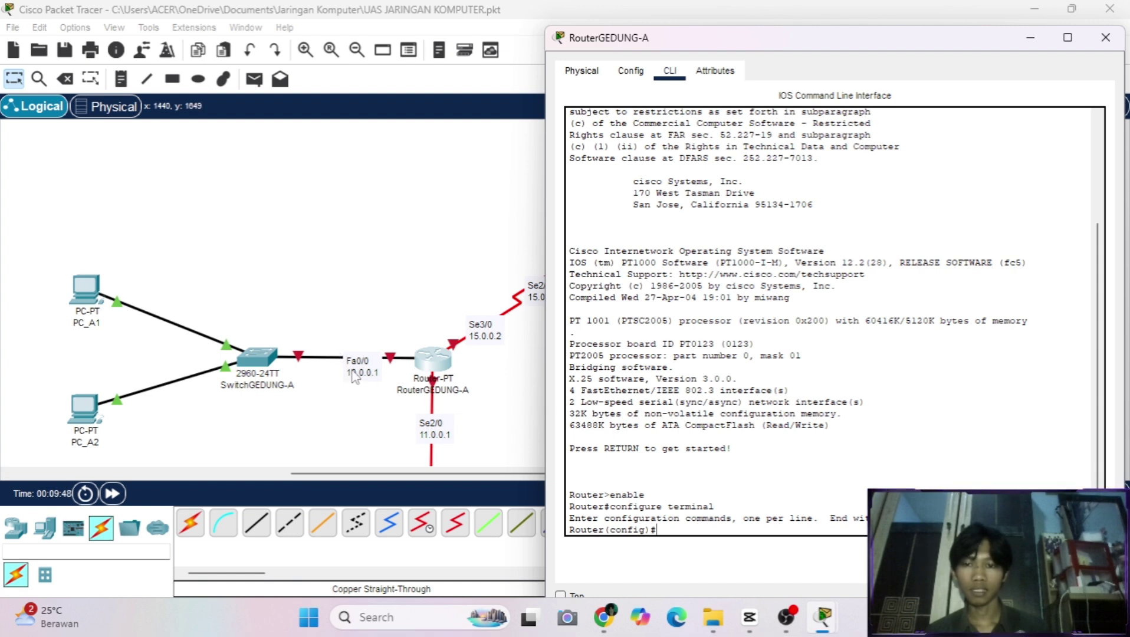
# Open the configuration of interface fa0/0 on RouterGEDUNG-A, the link towards SwitchGEDUNG-A.
pyautogui.write('in')
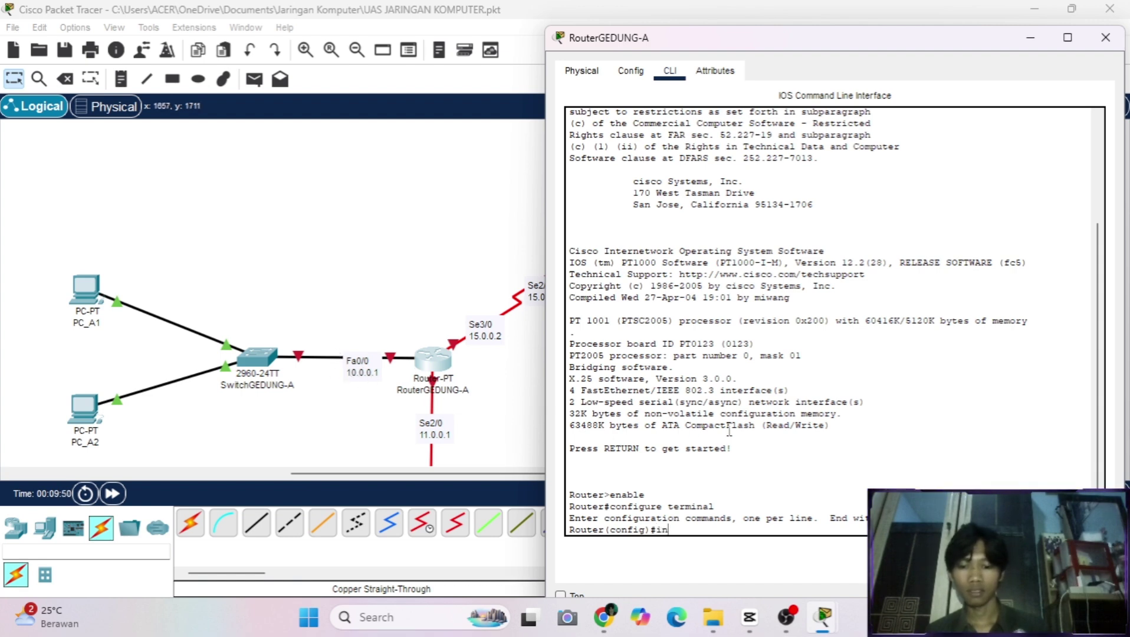
pyautogui.write('terfac')
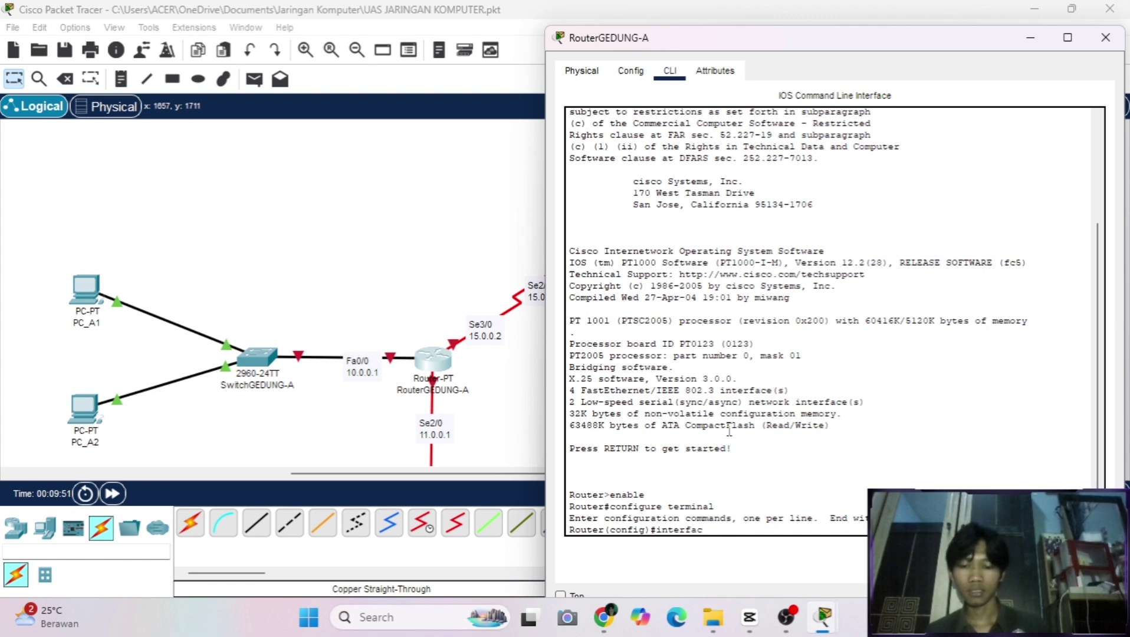
pyautogui.write('e')
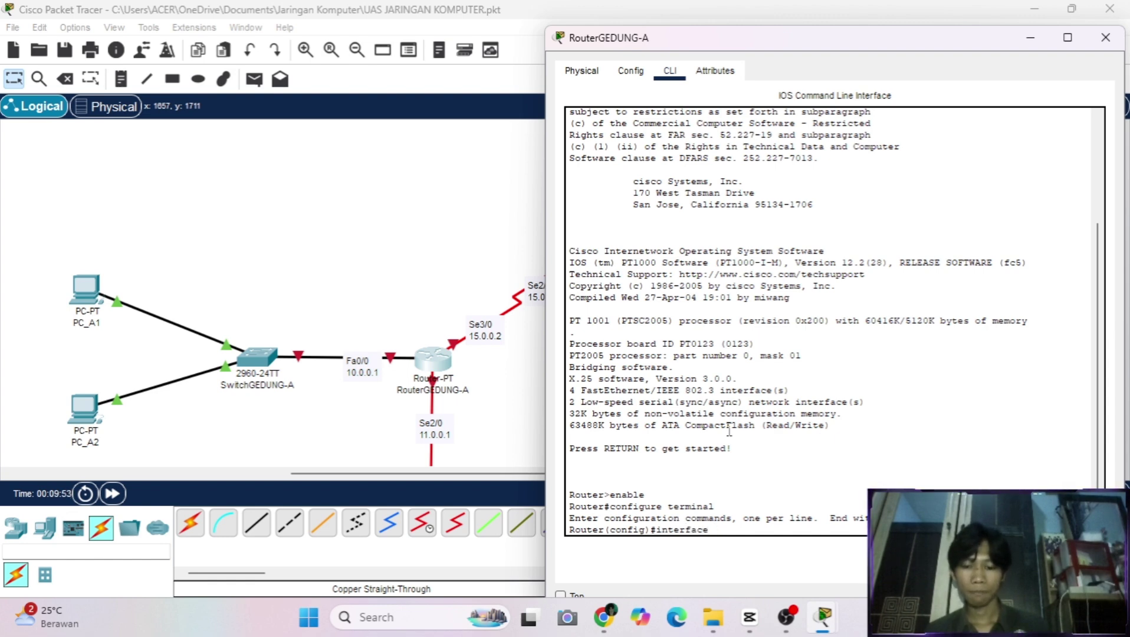
pyautogui.write(' fa 0')
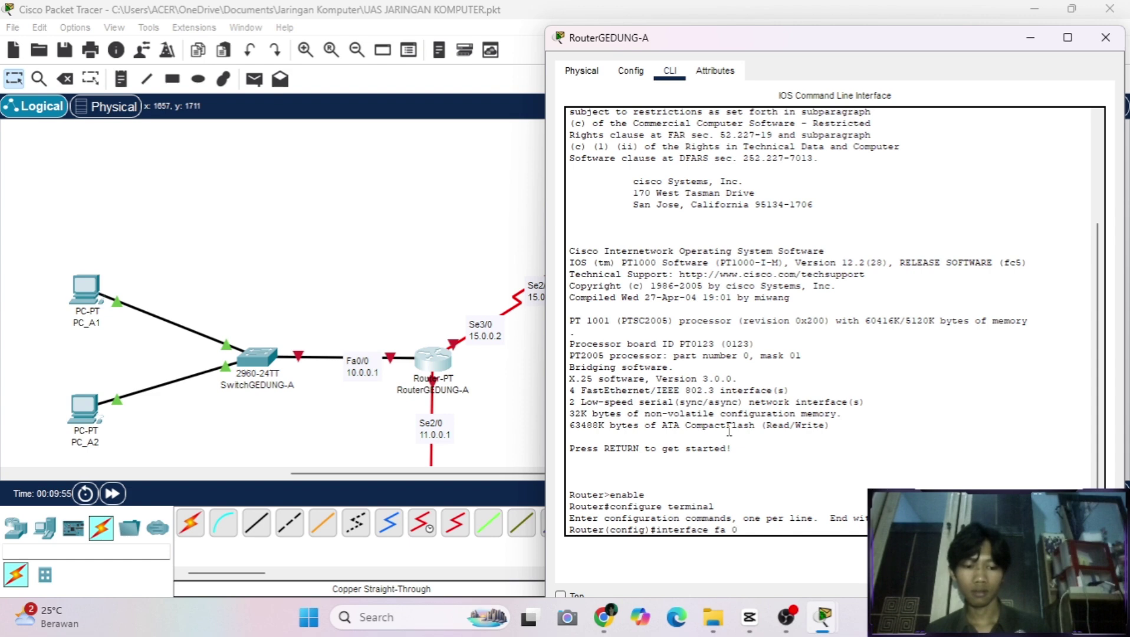
pyautogui.write('/0')
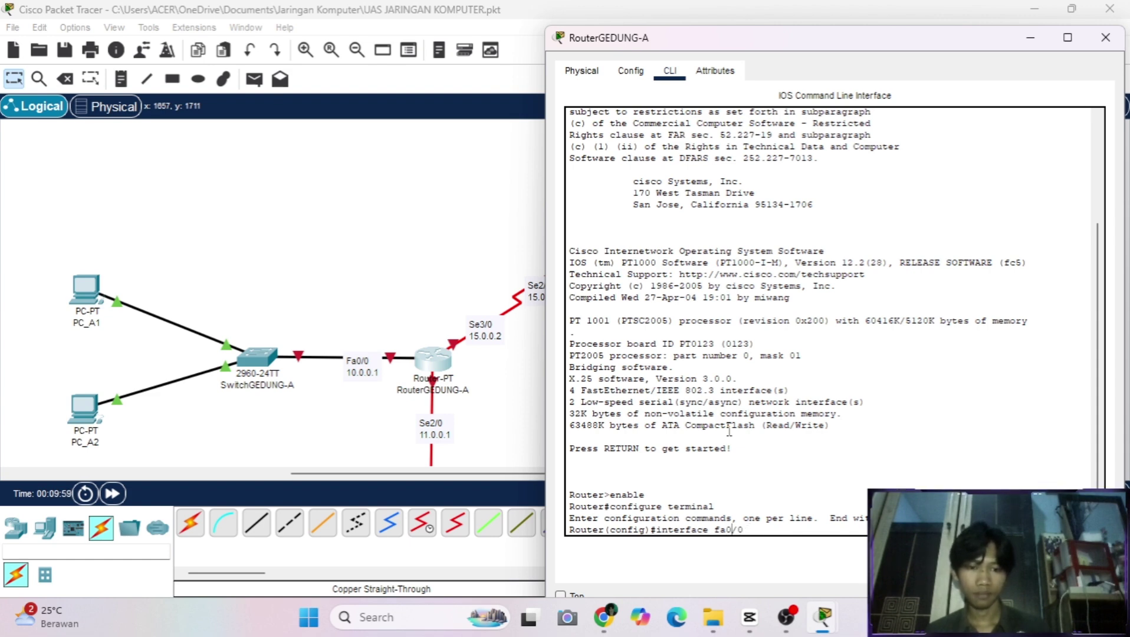
pyautogui.press('Return')
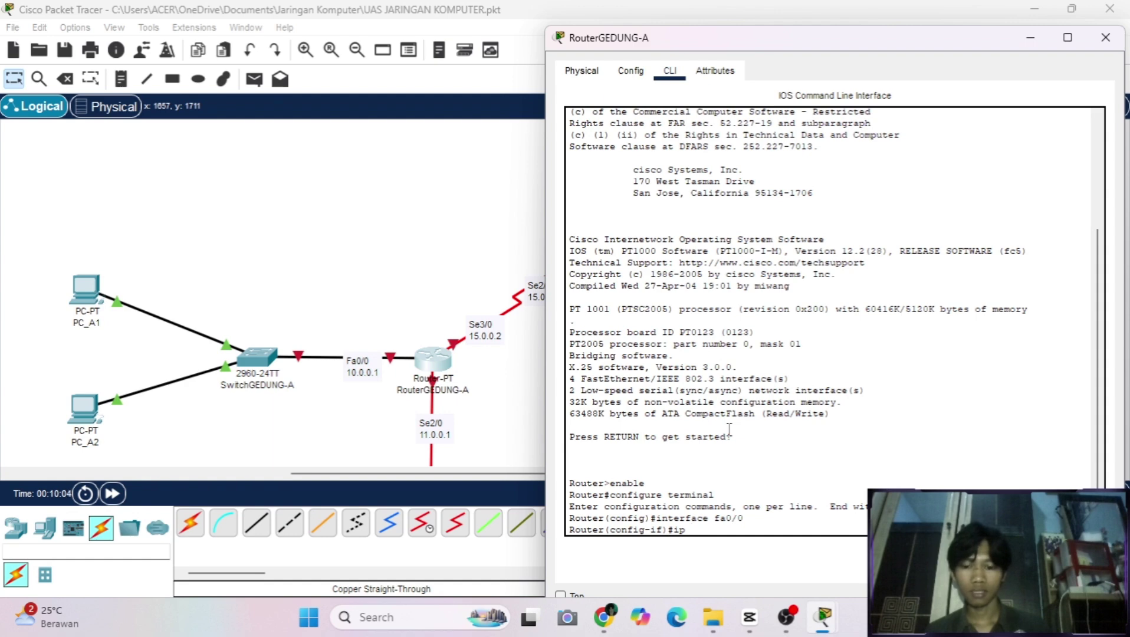
# Assign interface fa0/0 the IP address 10.0.0.1 with subnet mask 255.0.0.0.
pyautogui.write('ip add')
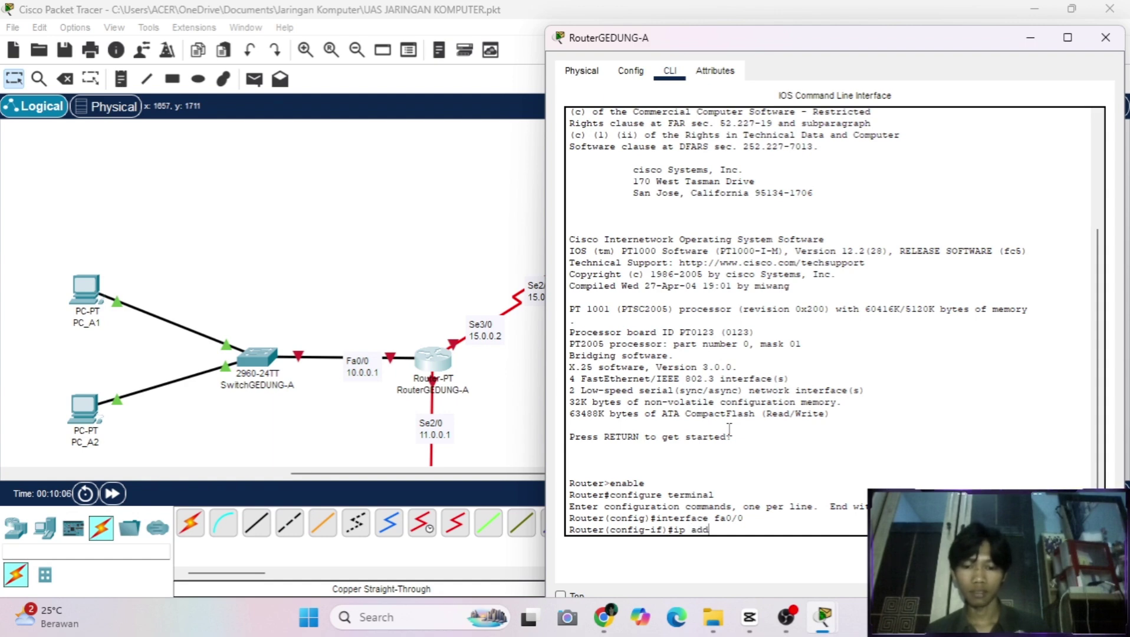
pyautogui.write('ress')
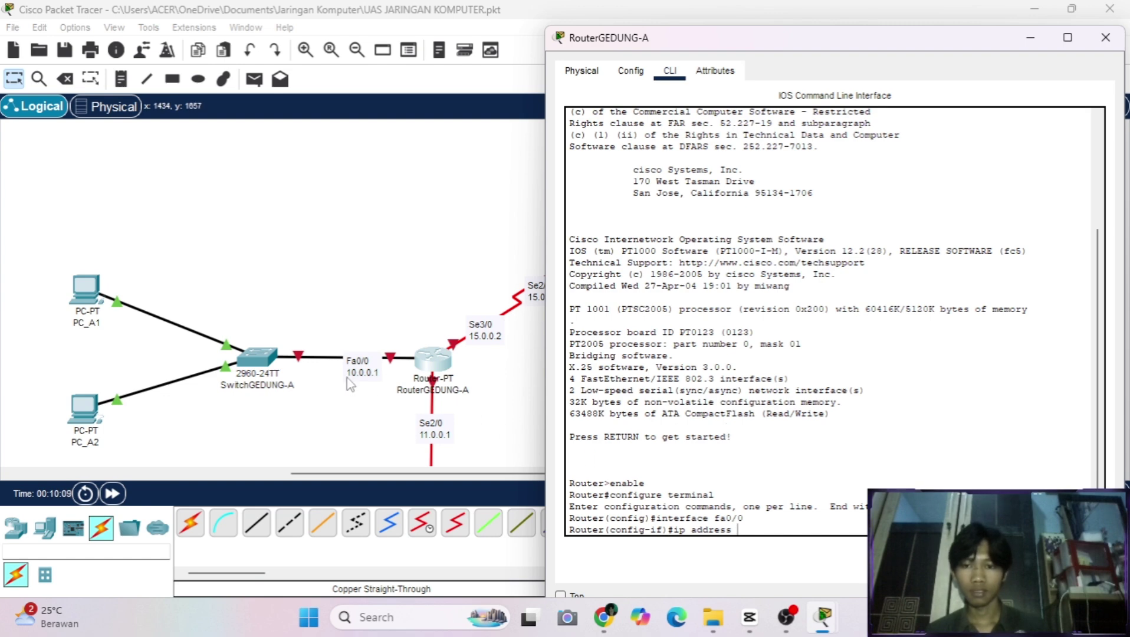
pyautogui.write(' 1')
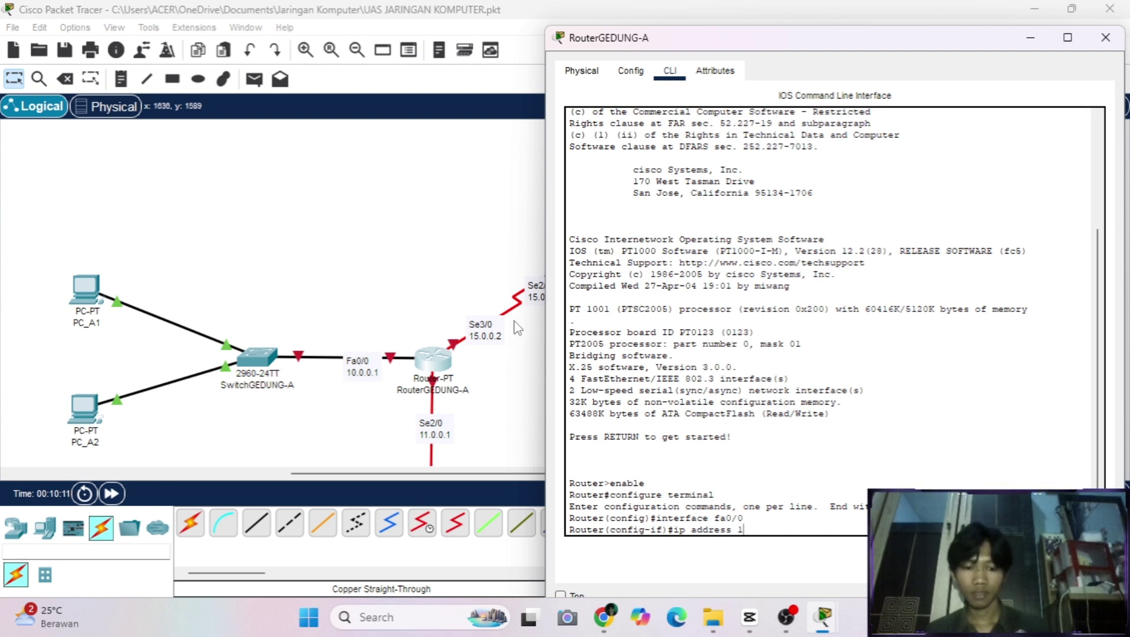
pyautogui.write('0.0')
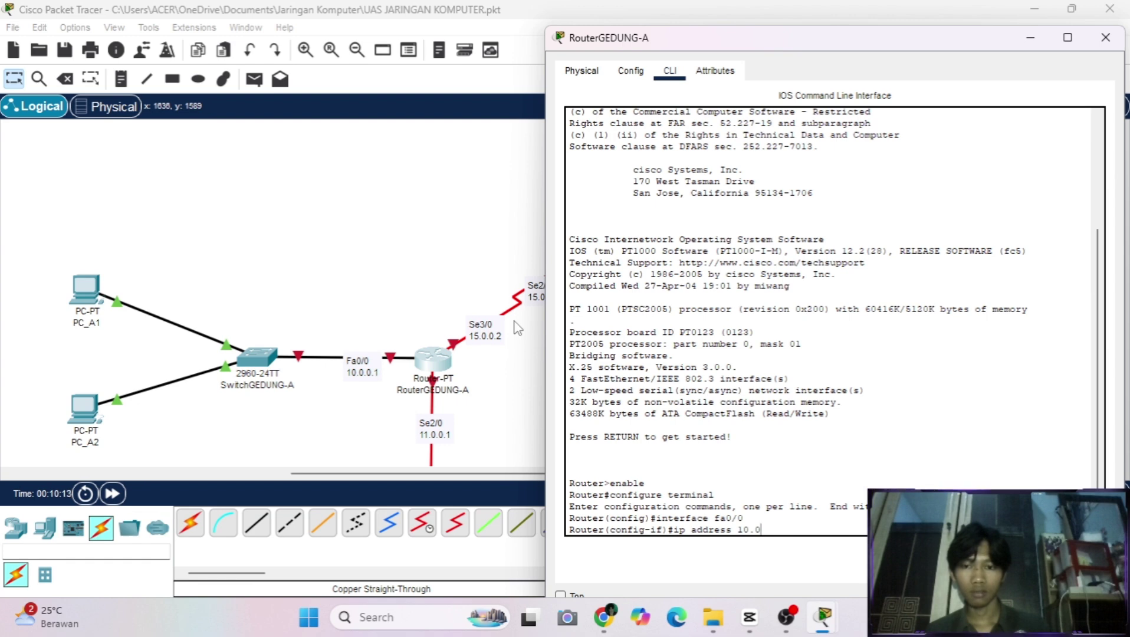
pyautogui.write('.0.1')
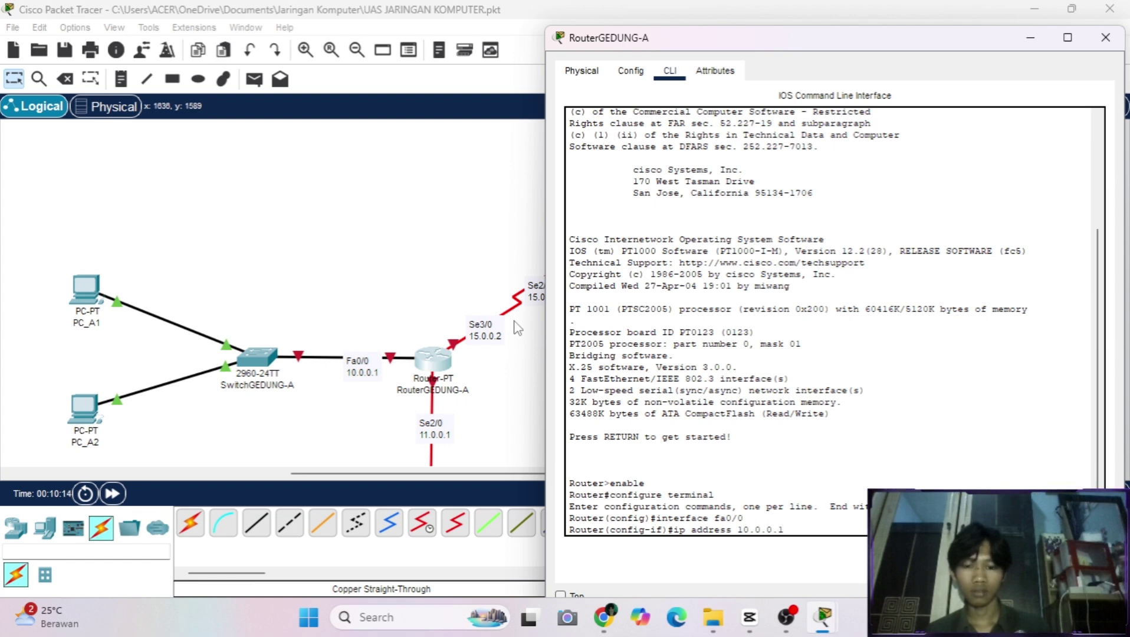
pyautogui.write(' 25')
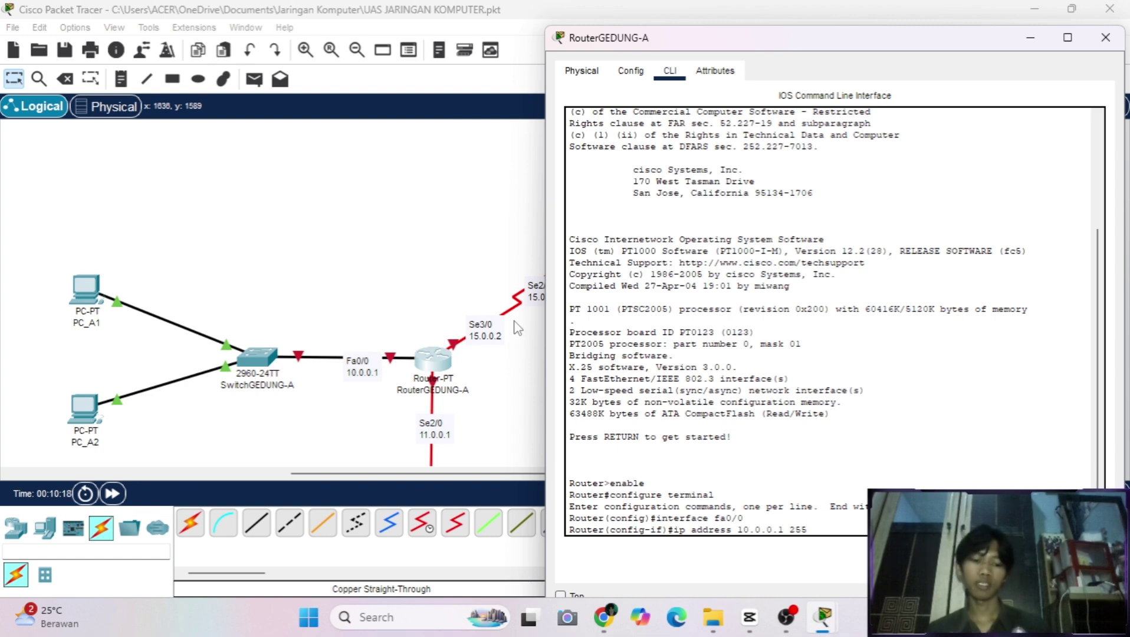
pyautogui.write('5.0.0.0')
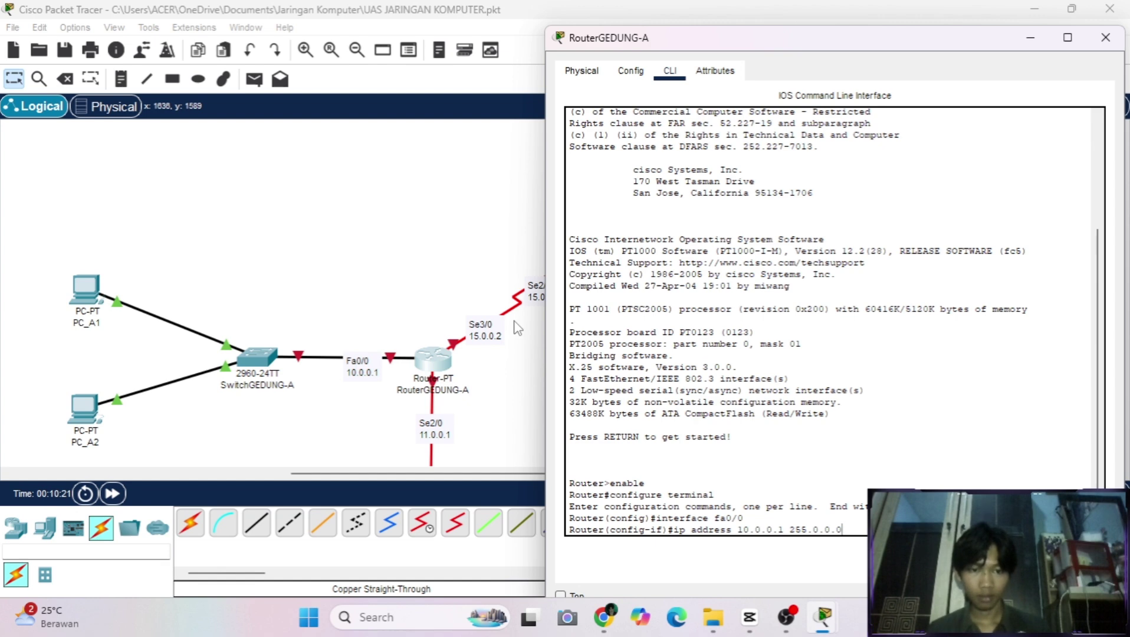
pyautogui.press('Return')
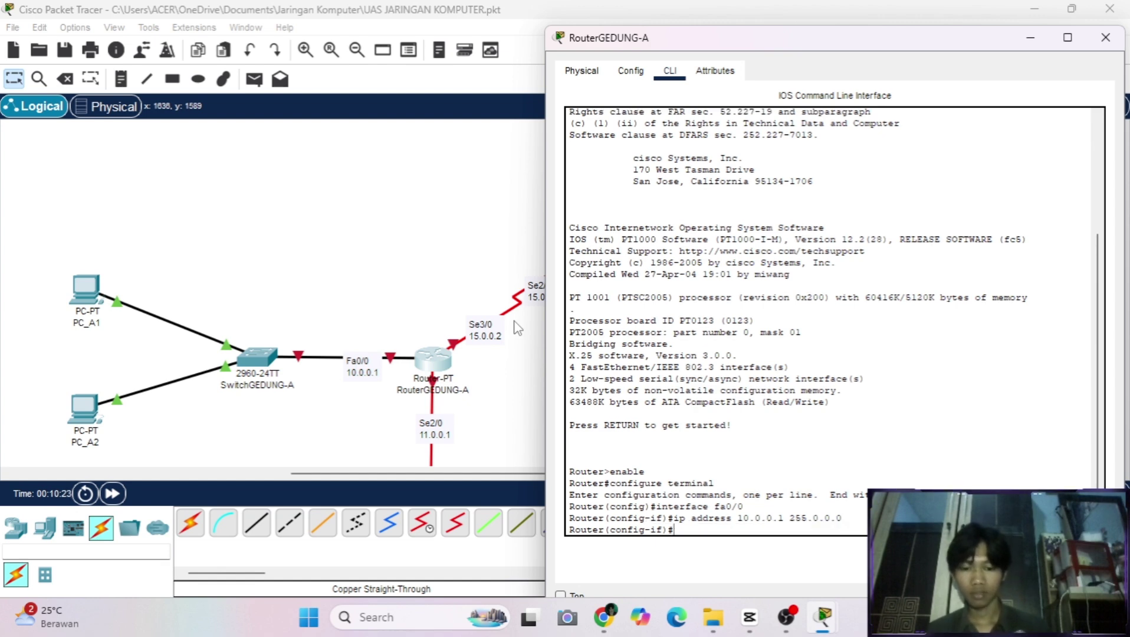
# Enable interface fa0/0 on RouterGEDUNG-A with the no shutdown command.
pyautogui.write('no sh')
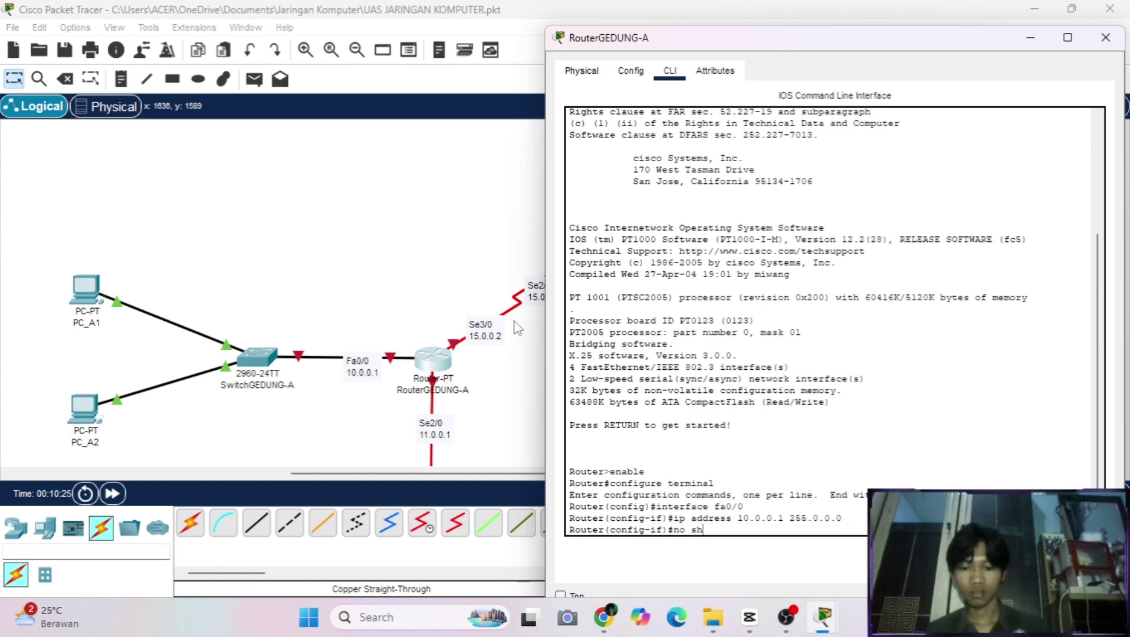
pyautogui.write('utdown')
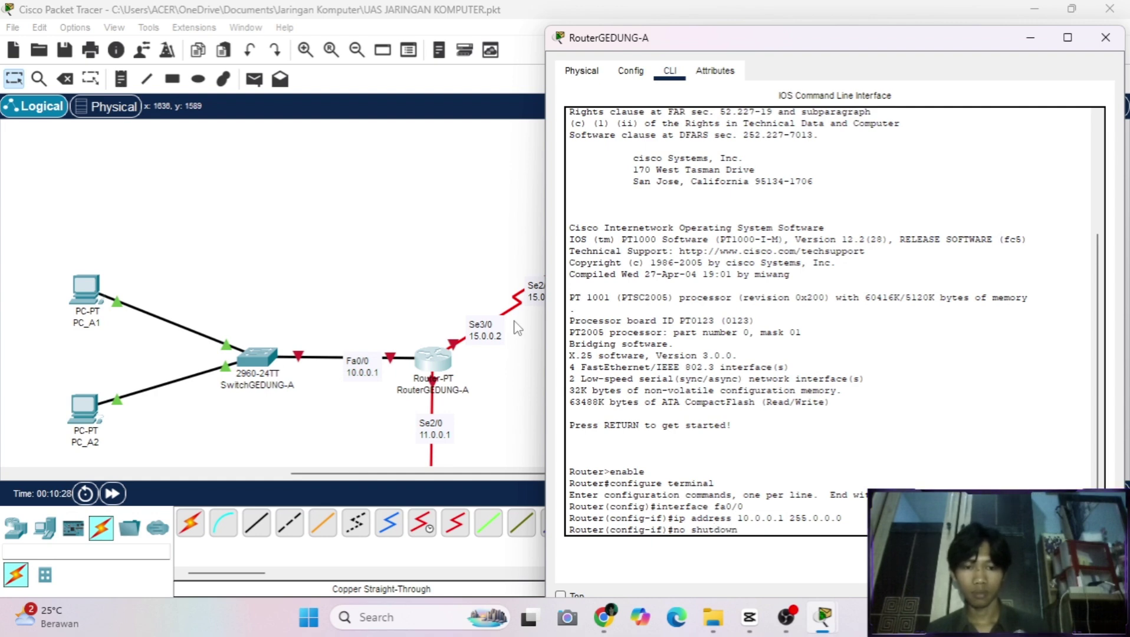
pyautogui.press('Return')
pyautogui.press('Return')
pyautogui.press('Return')
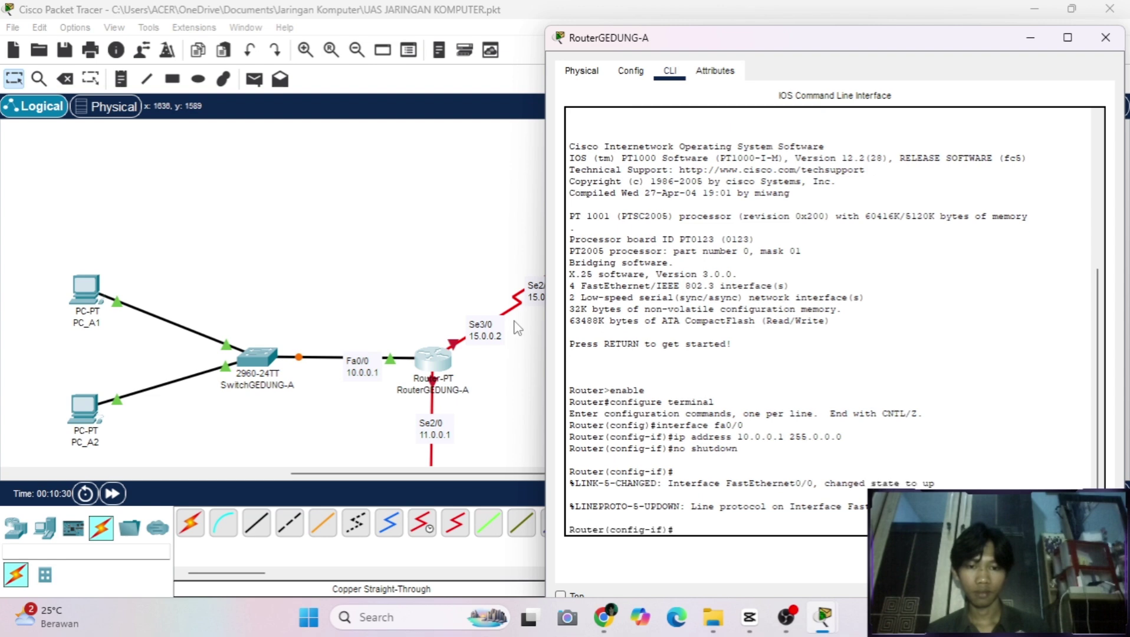
# Exit interface and global configuration mode on RouterGEDUNG-A and close the router's window.
pyautogui.write('exit')
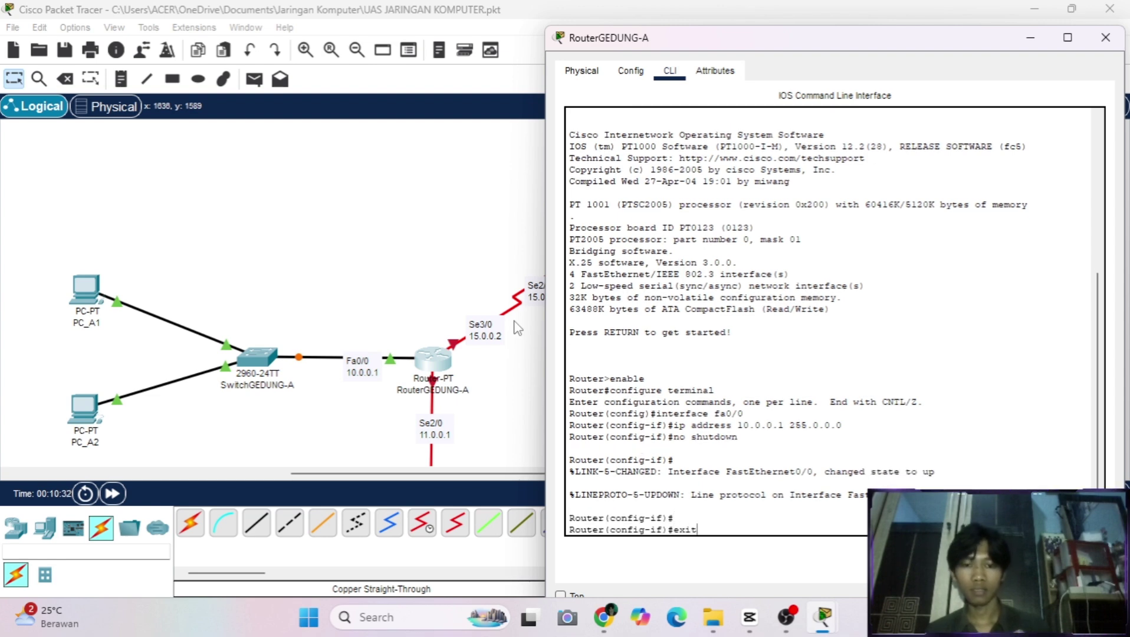
pyautogui.press('Return')
pyautogui.write('exit')
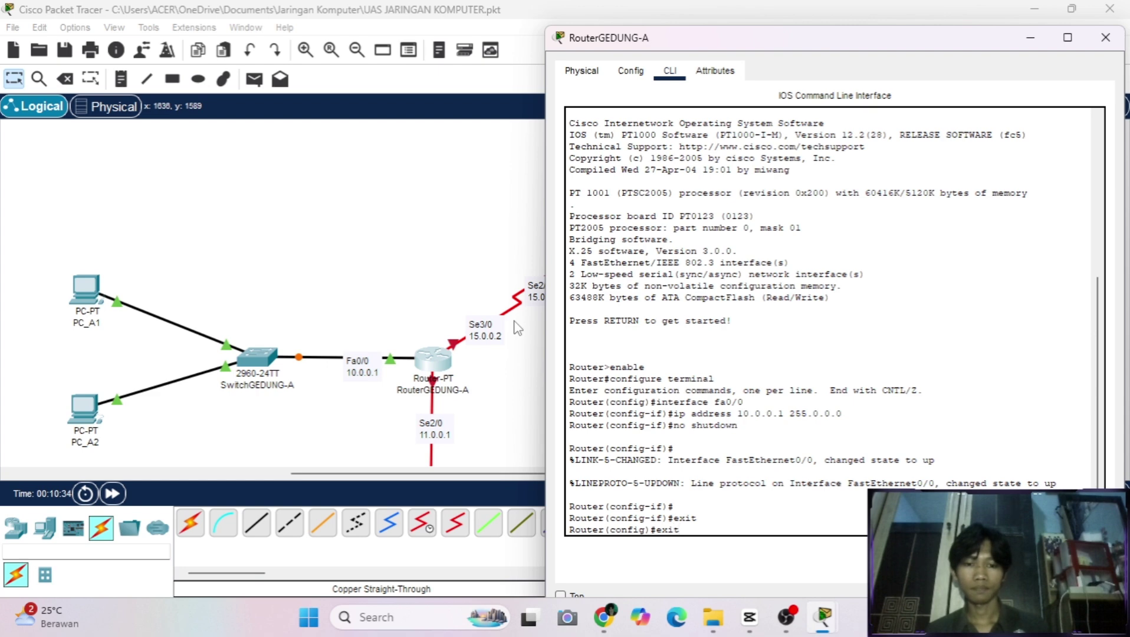
pyautogui.press('Return')
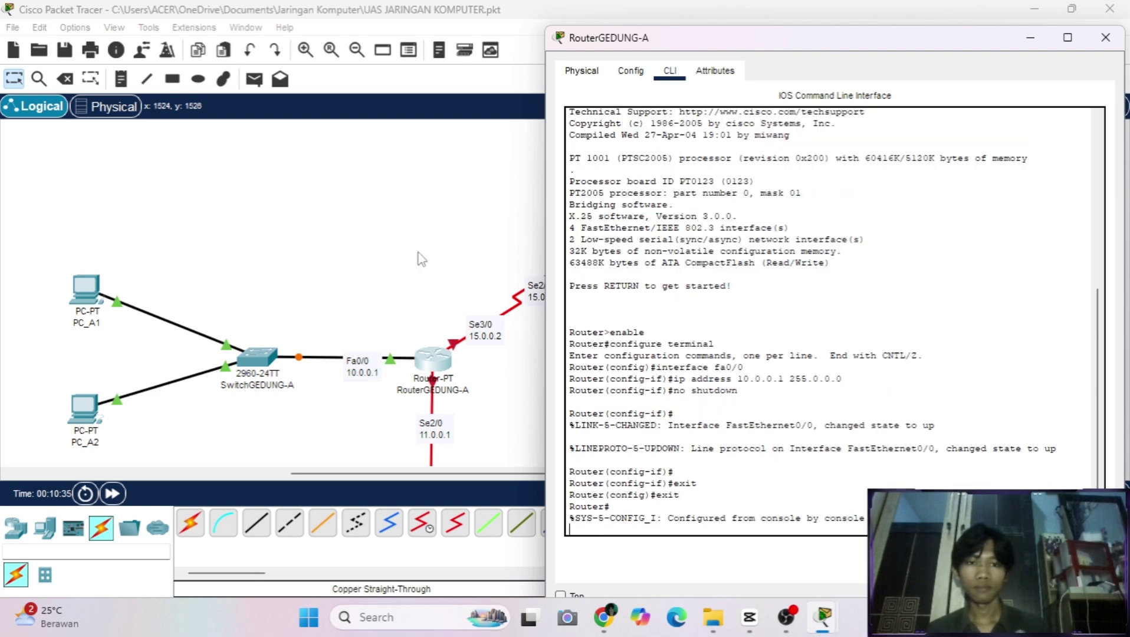
pyautogui.click(1095, 47)
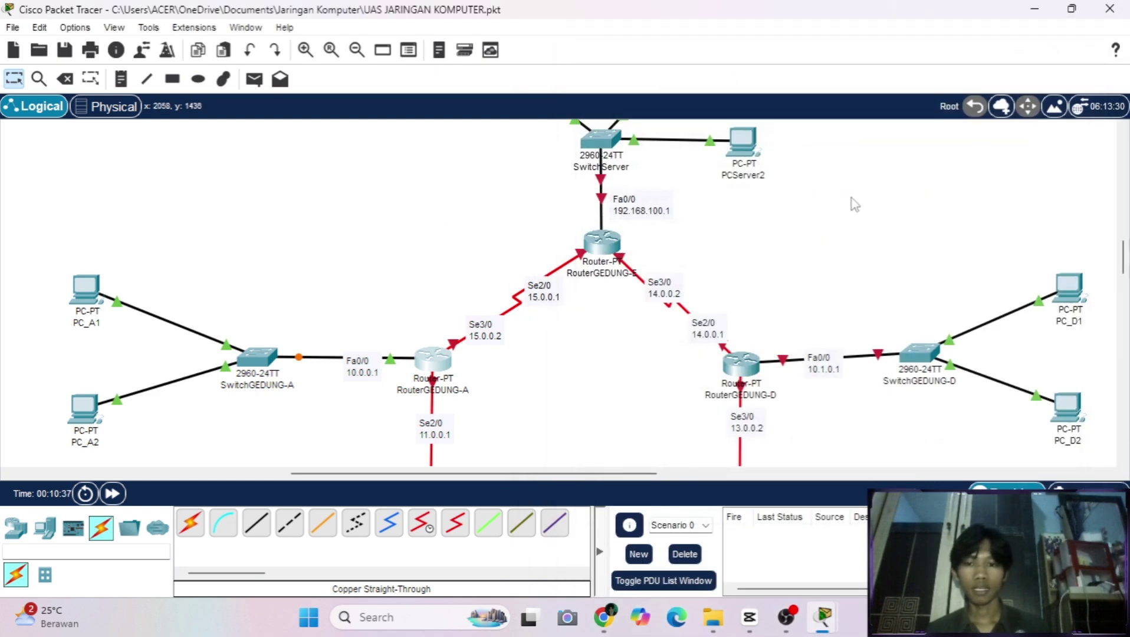
# Inspect the IP configuration of PC_A1, including its DHCP and static options, and close the PC's window.
pyautogui.hscroll(-5, 620, 293)
pyautogui.scroll(1, 617, 289)
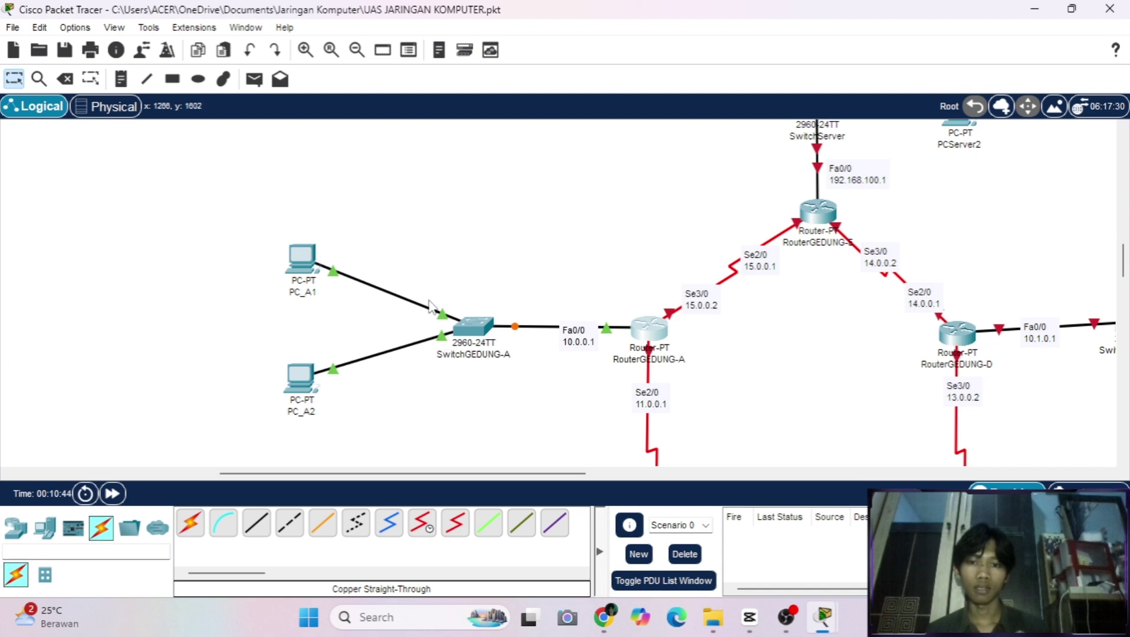
pyautogui.hscroll(3, 432, 306)
pyautogui.hscroll(-5, 457, 320)
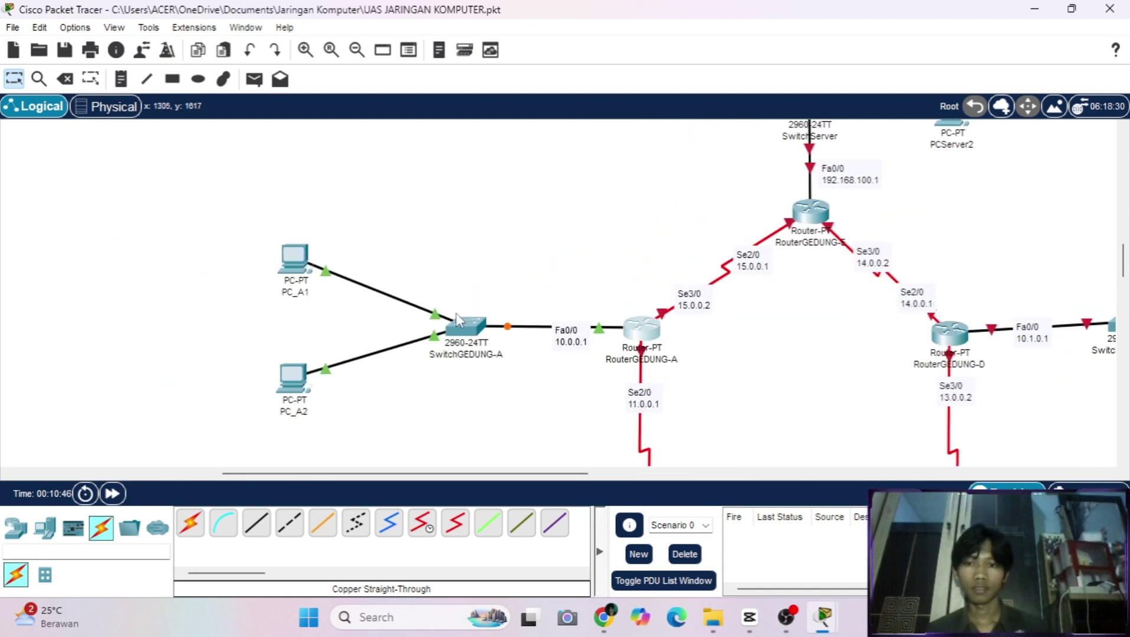
pyautogui.click(401, 277)
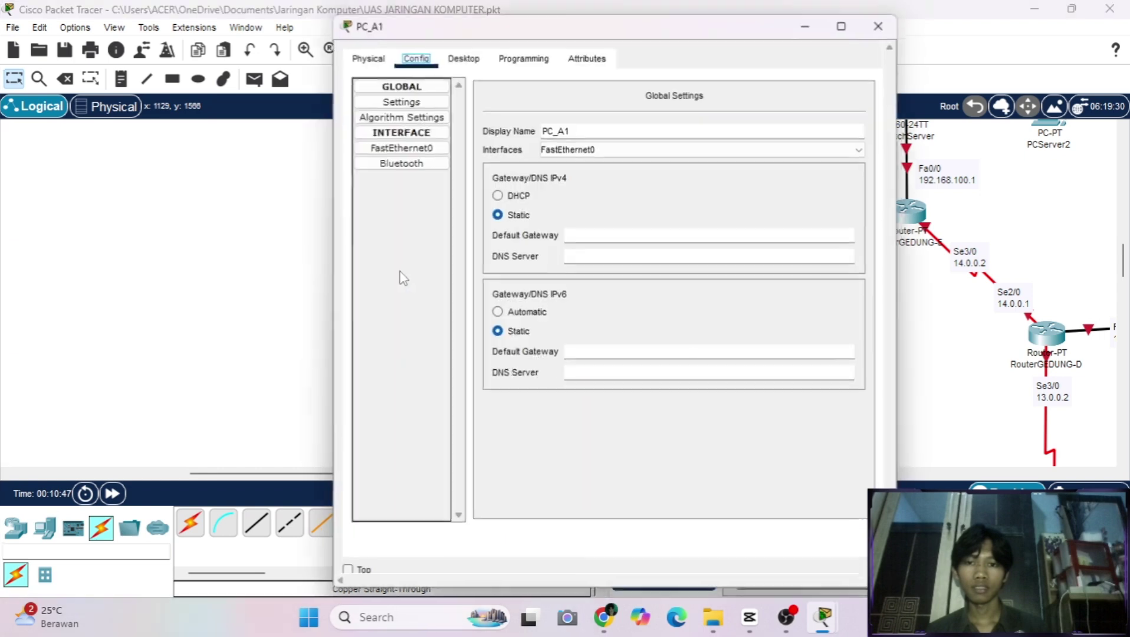
pyautogui.click(454, 53)
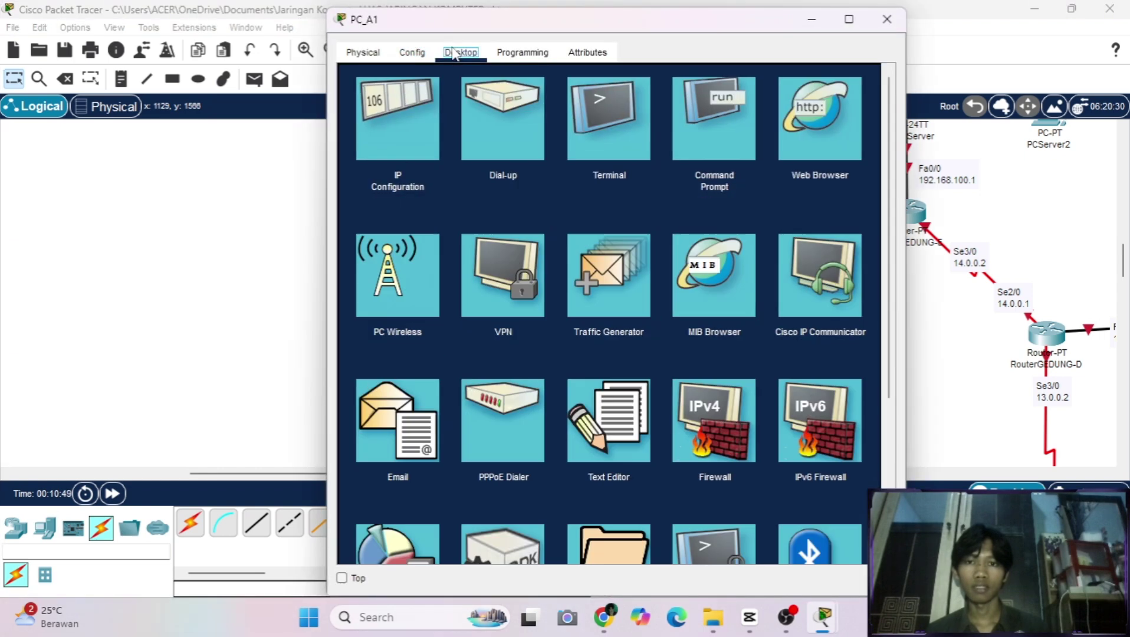
pyautogui.click(380, 135)
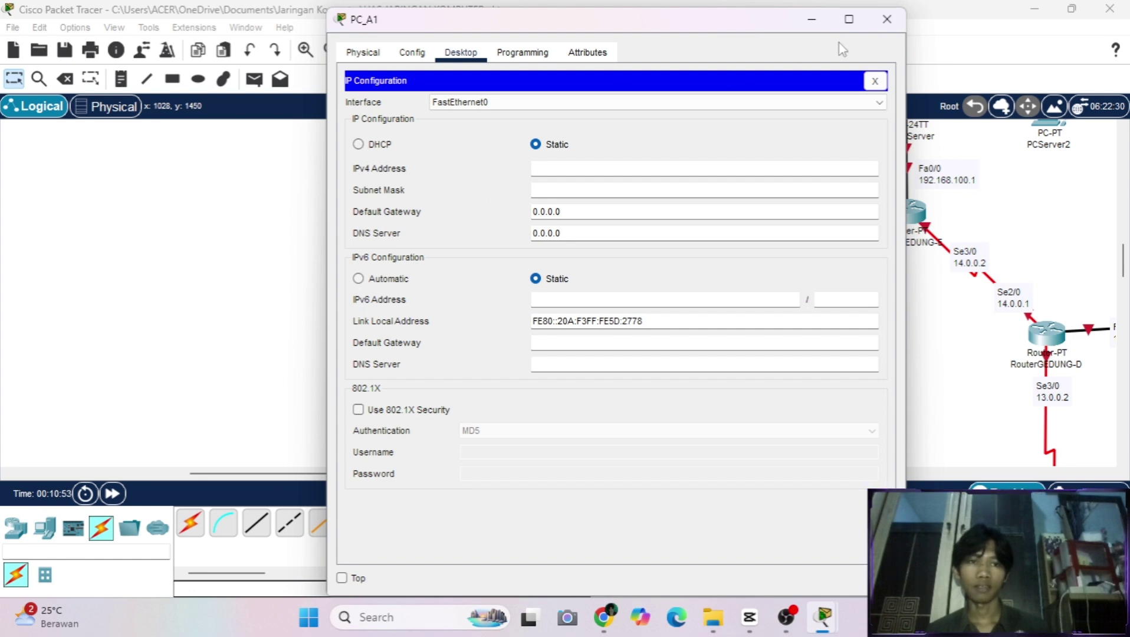
pyautogui.click(879, 25)
# Reopen RouterGEDUNG-A's command line at the privileged prompt, with its window moved aside so the Gedung A topology stays visible.
pyautogui.hscroll(5, 648, 241)
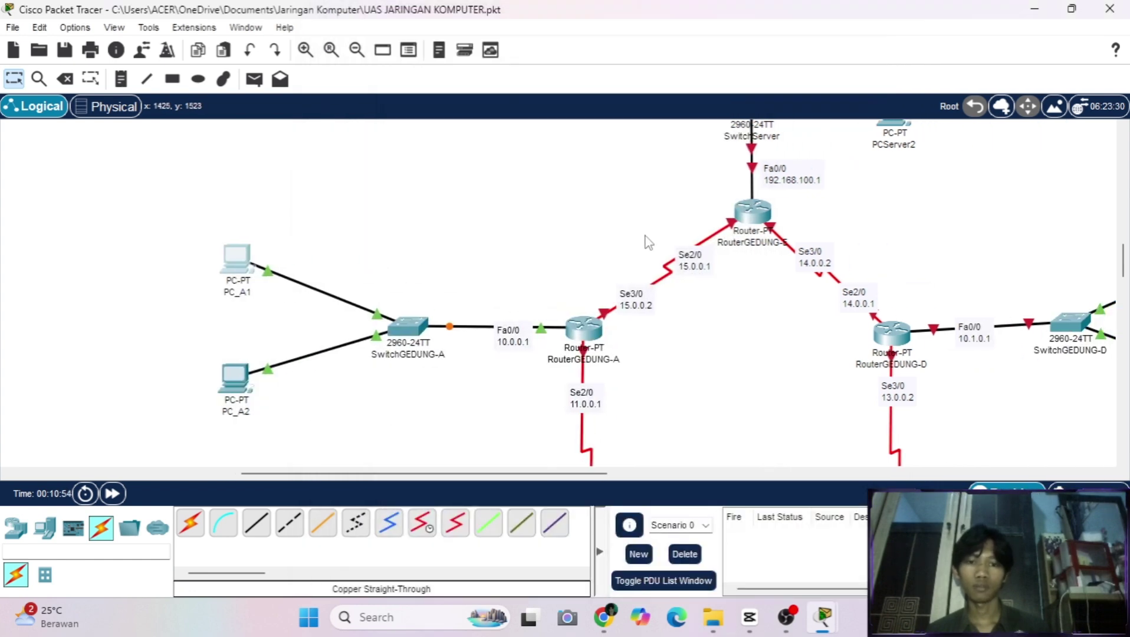
pyautogui.click(436, 331)
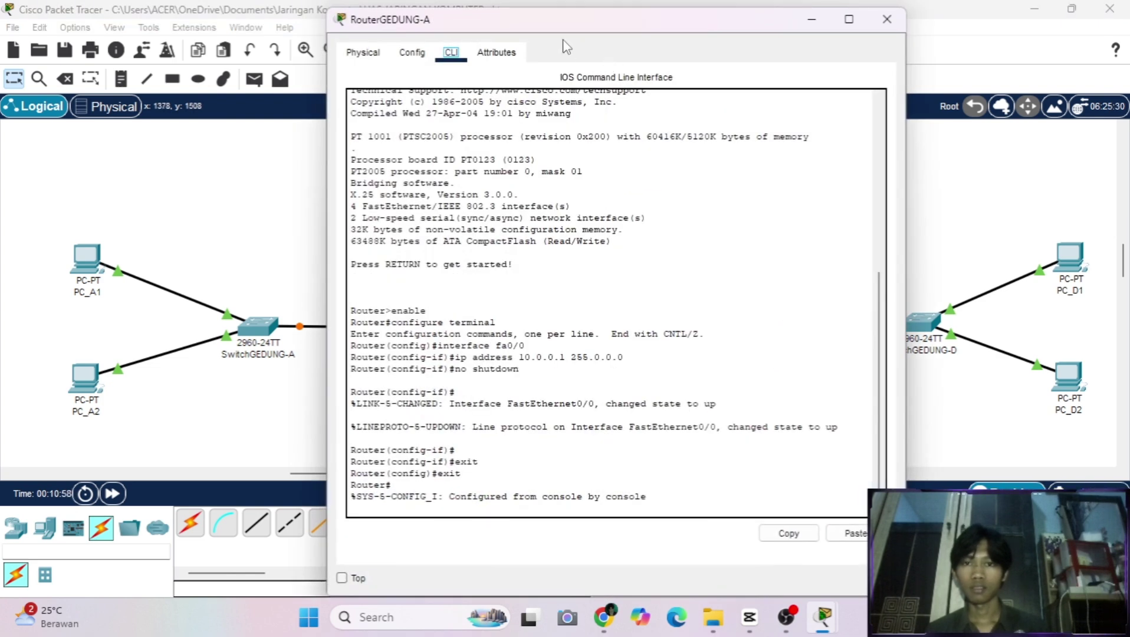
pyautogui.moveTo(537, 30); pyautogui.dragTo(749, 30)
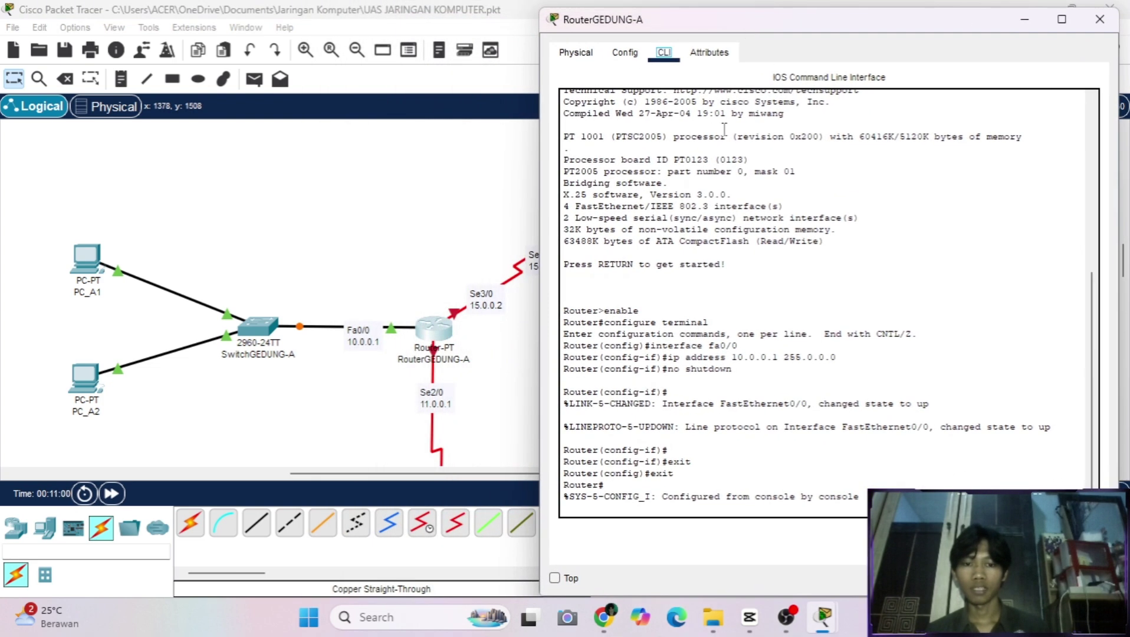
pyautogui.hscroll(-3, 399, 196)
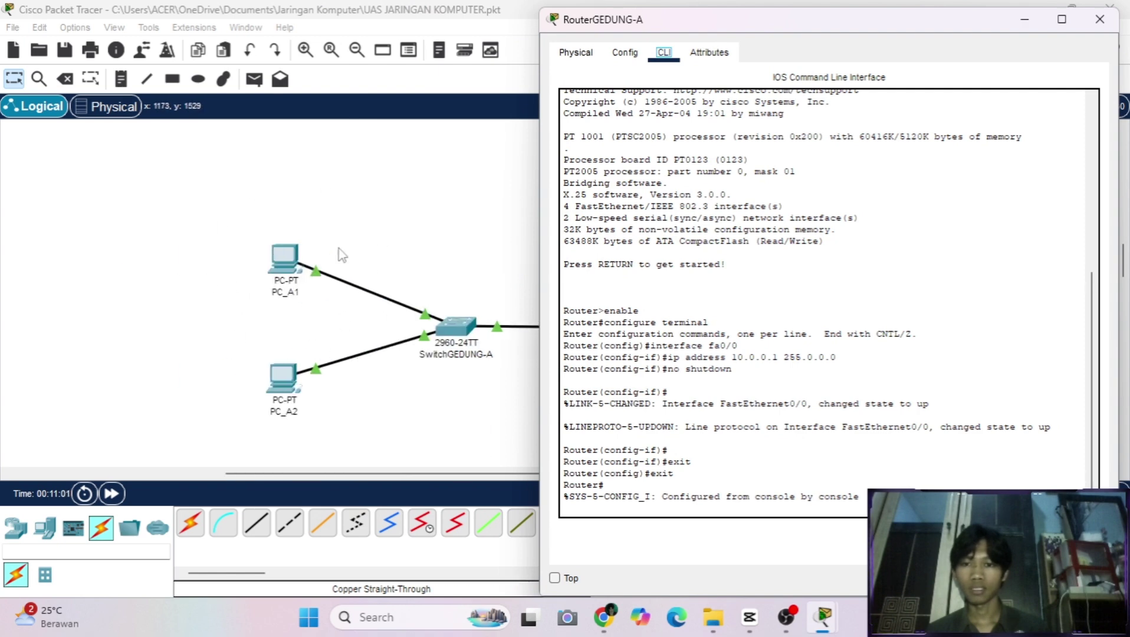
pyautogui.hscroll(4, 345, 304)
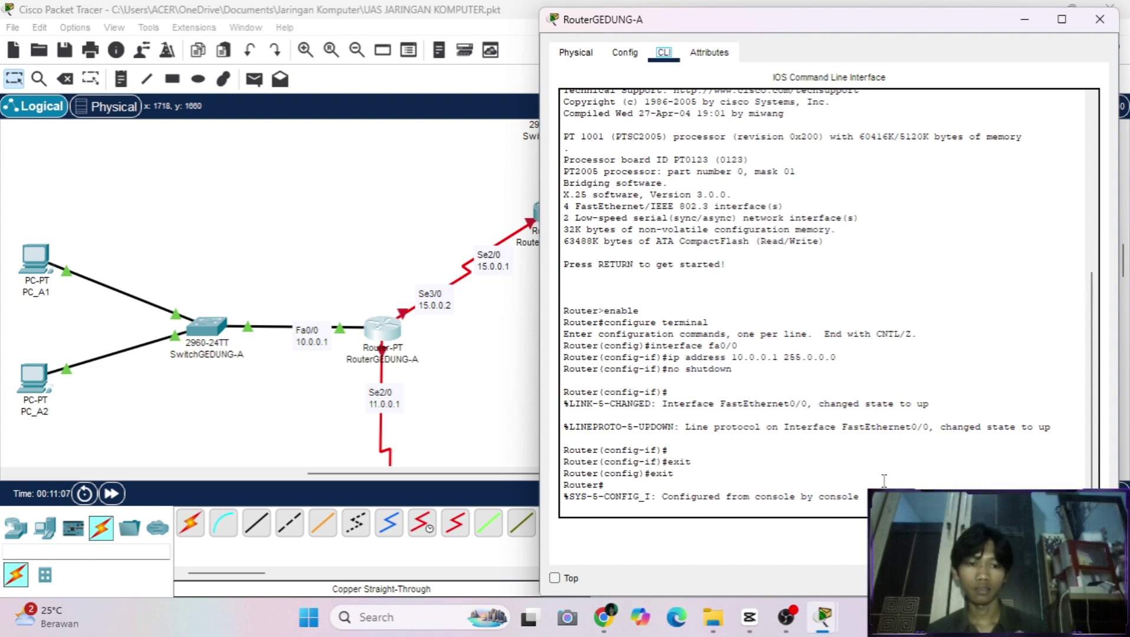
pyautogui.press('Return')
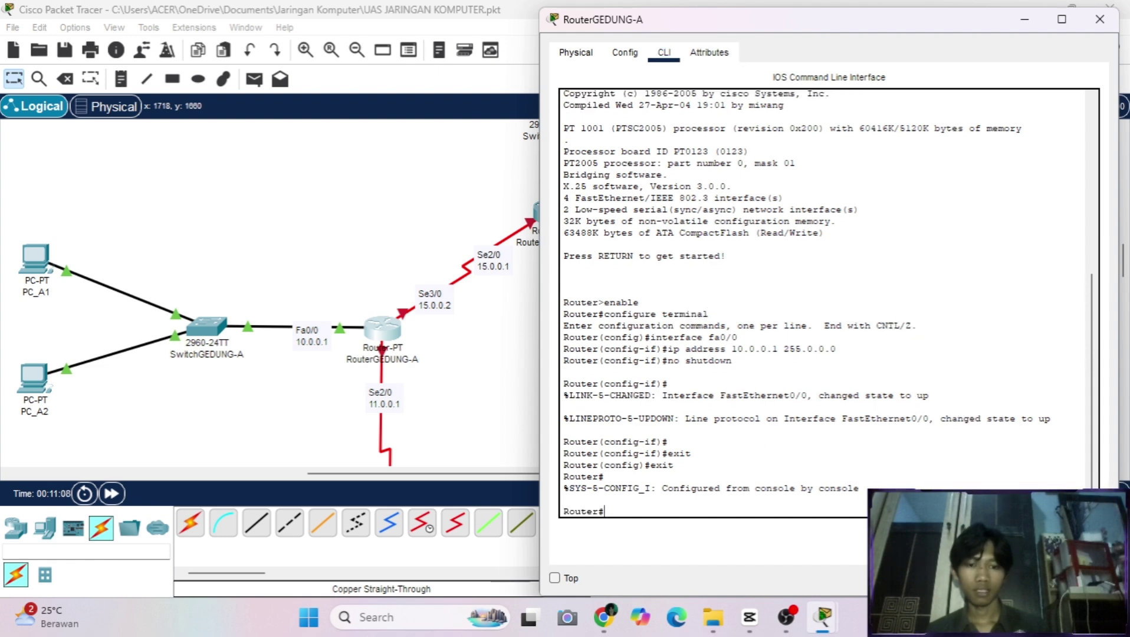
pyautogui.press('Return')
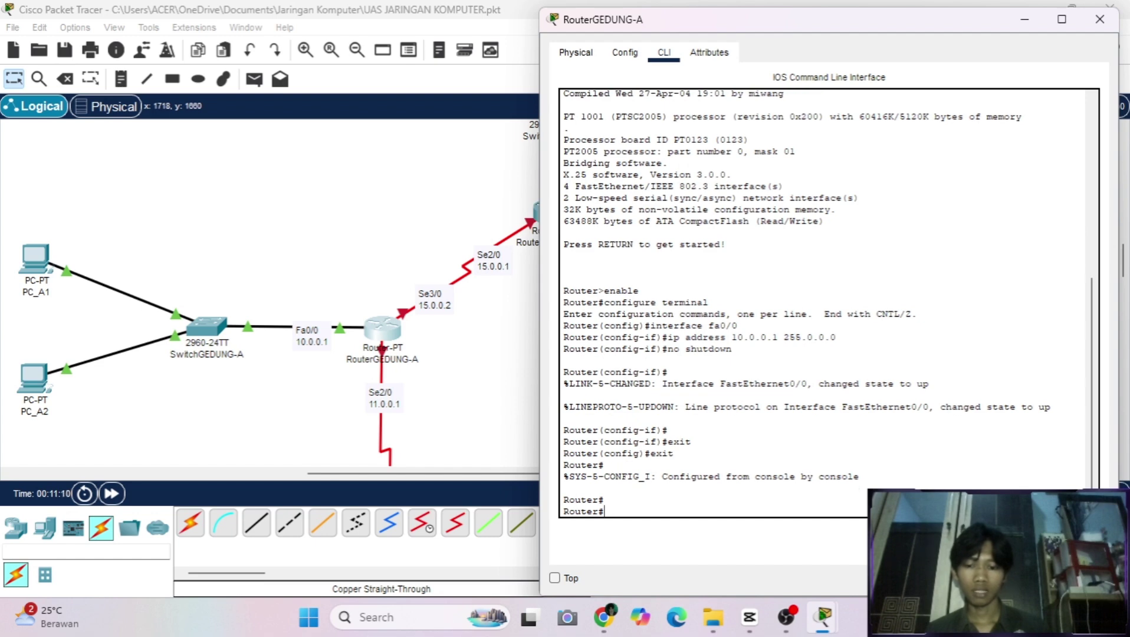
# Enter global configuration mode on RouterGEDUNG-A and create a DHCP pool named GEDUNG-A.
pyautogui.write('conf t')
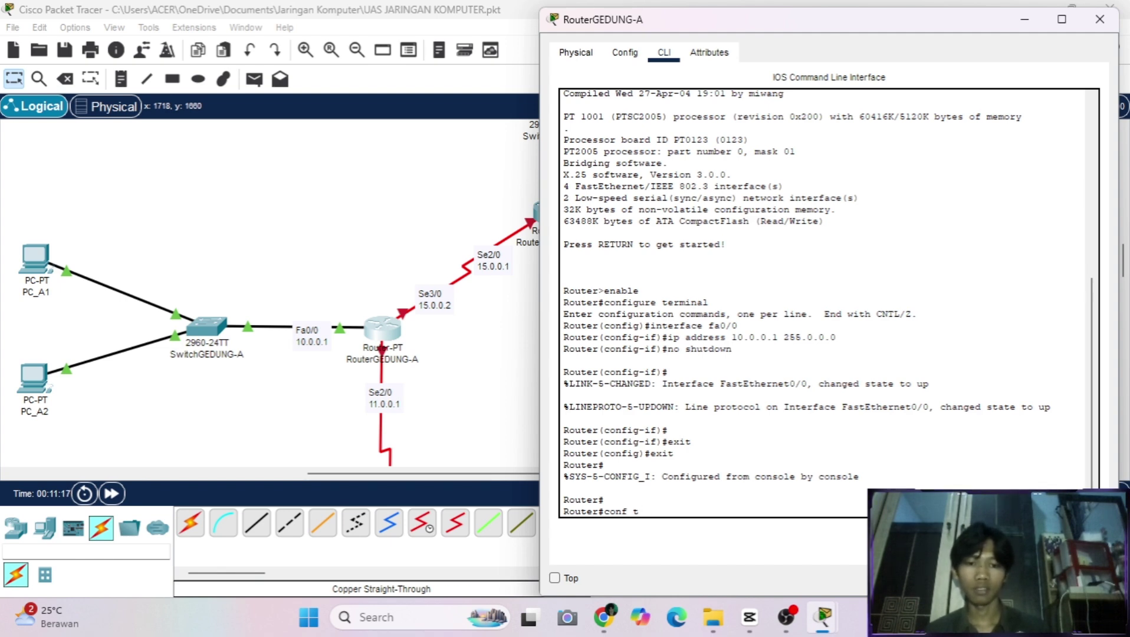
pyautogui.press('Return')
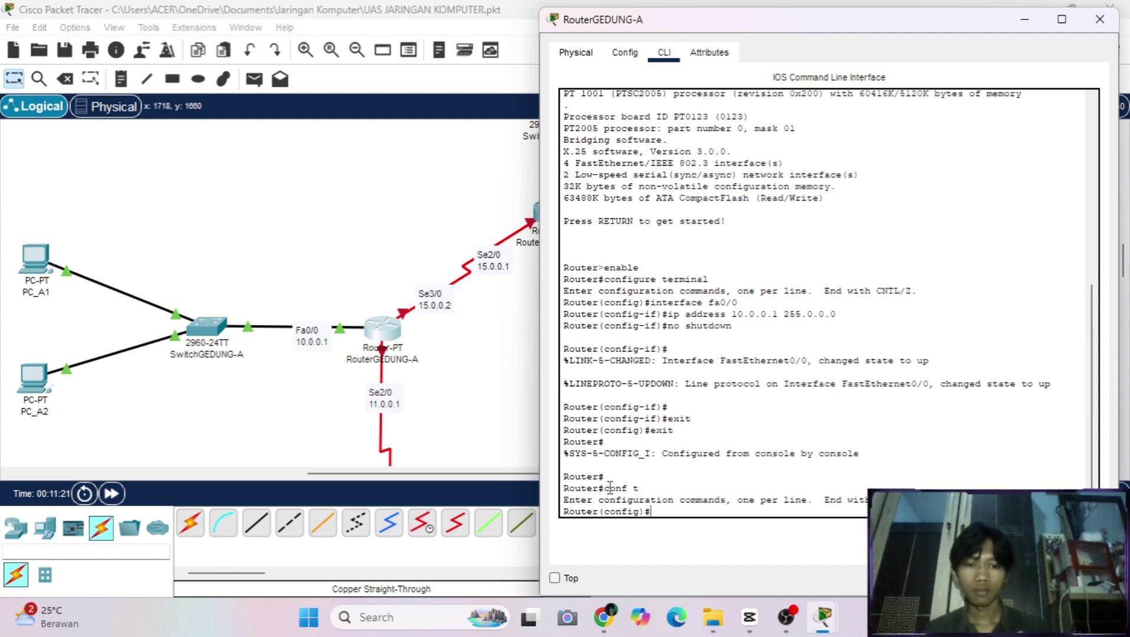
pyautogui.hscroll(-2, 460, 442)
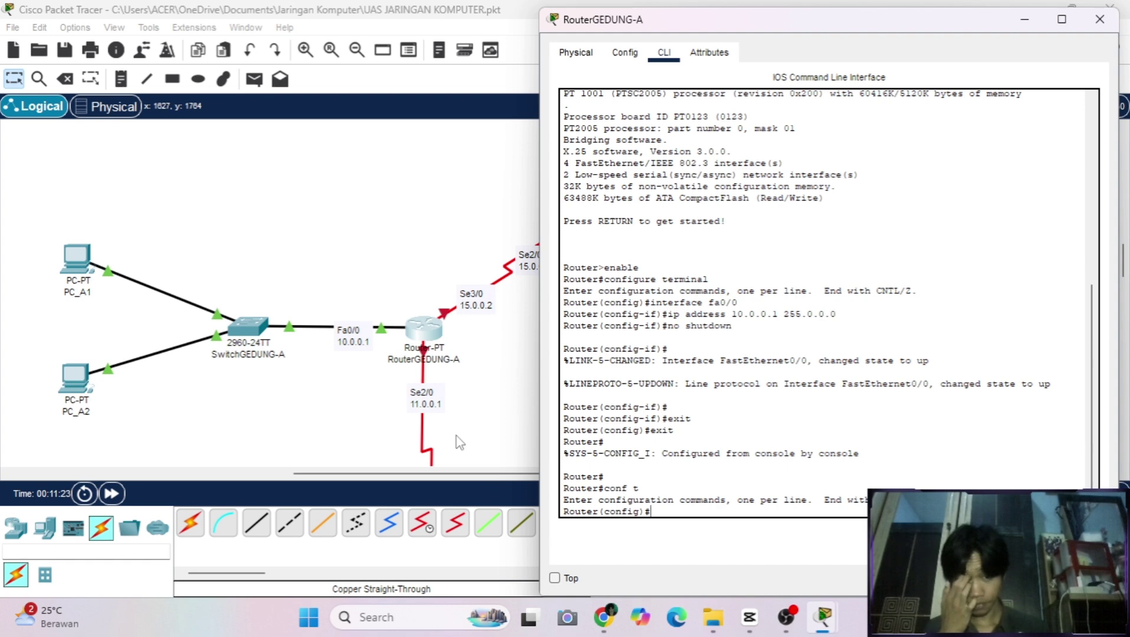
pyautogui.write('ip')
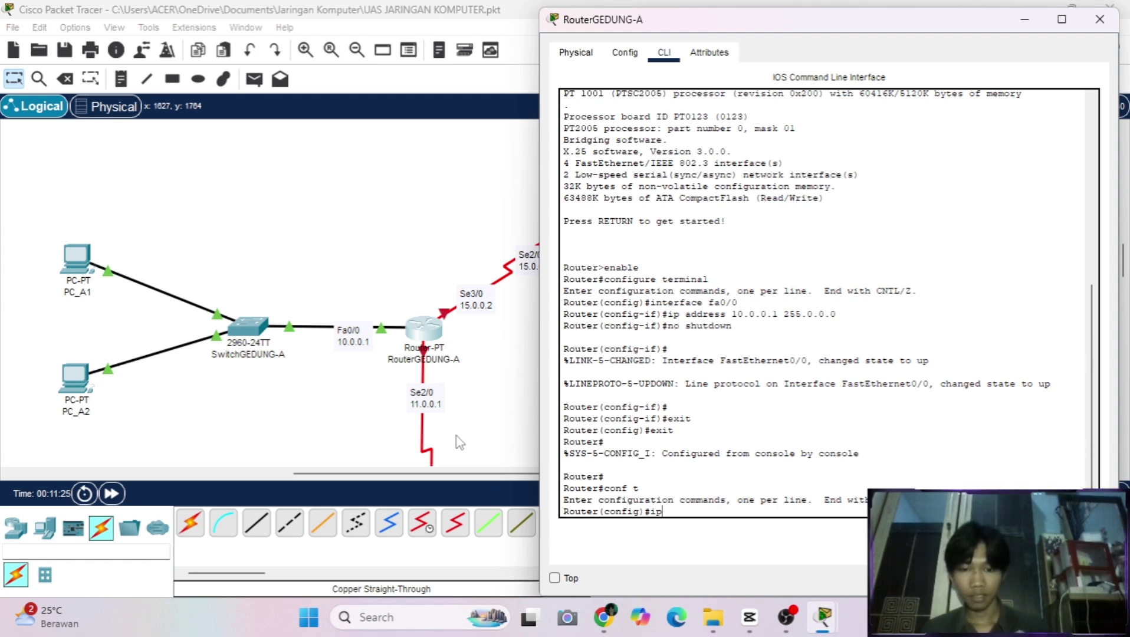
pyautogui.write(' dhcp')
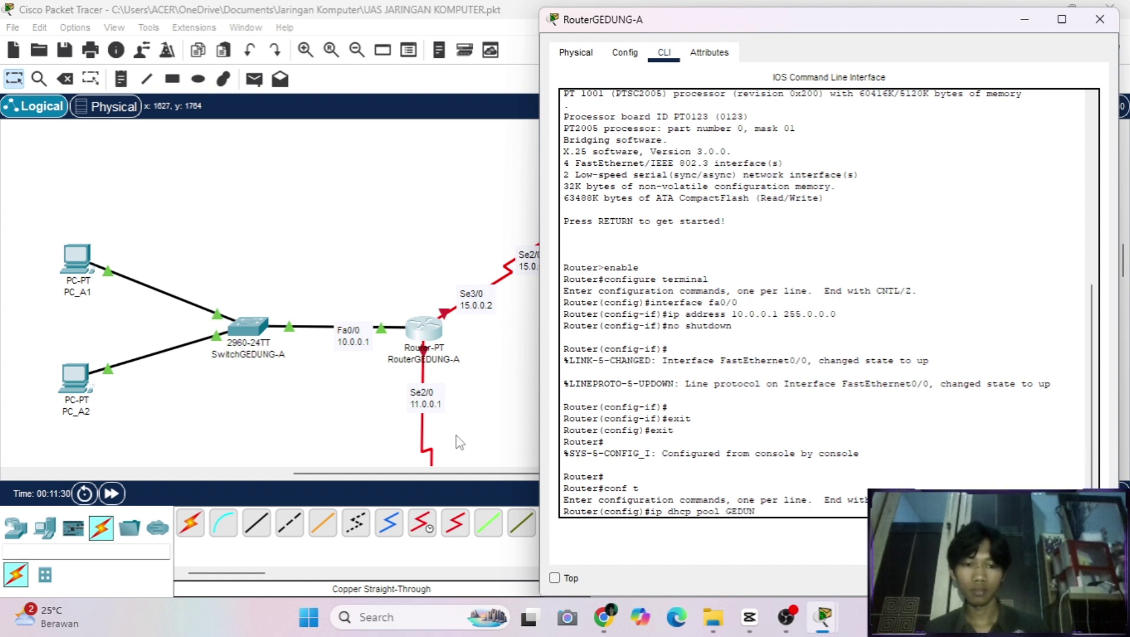
pyautogui.write('pool GEDUNG-A')
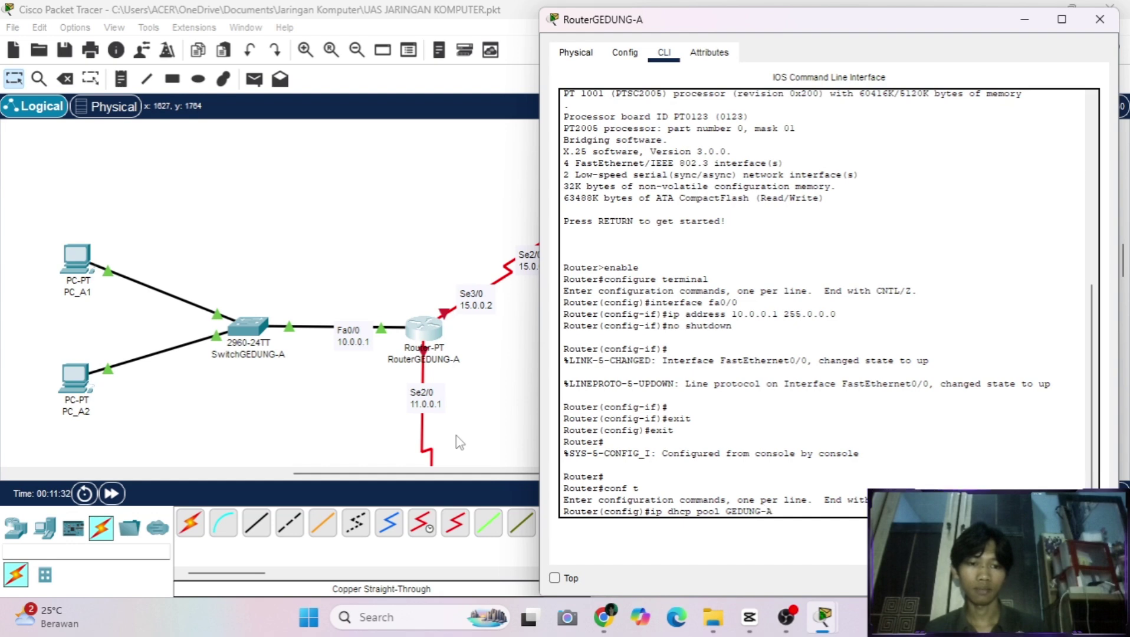
pyautogui.press('Return')
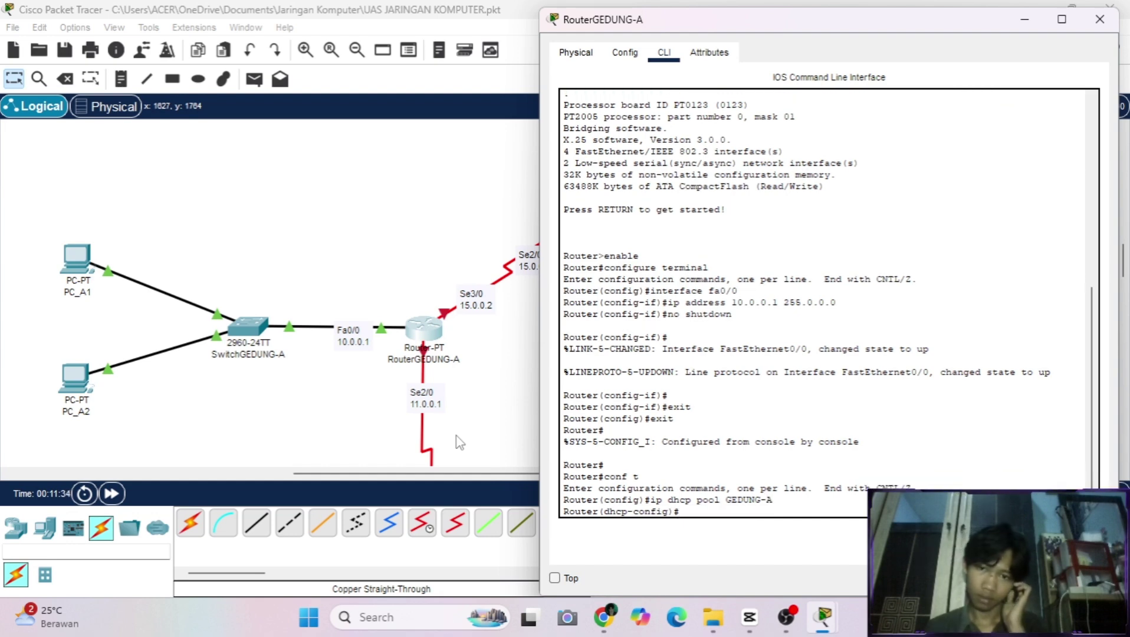
# Set the network of DHCP pool GEDUNG-A to 10.0.0.0 with subnet mask 255.0.0.0.
pyautogui.write('net')
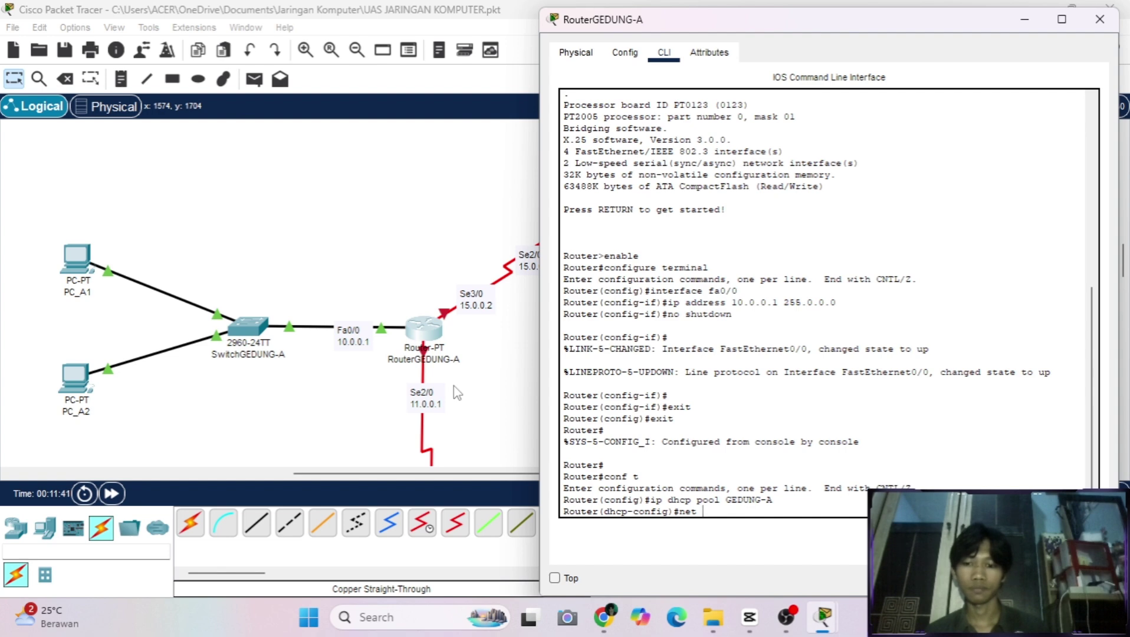
pyautogui.write('10')
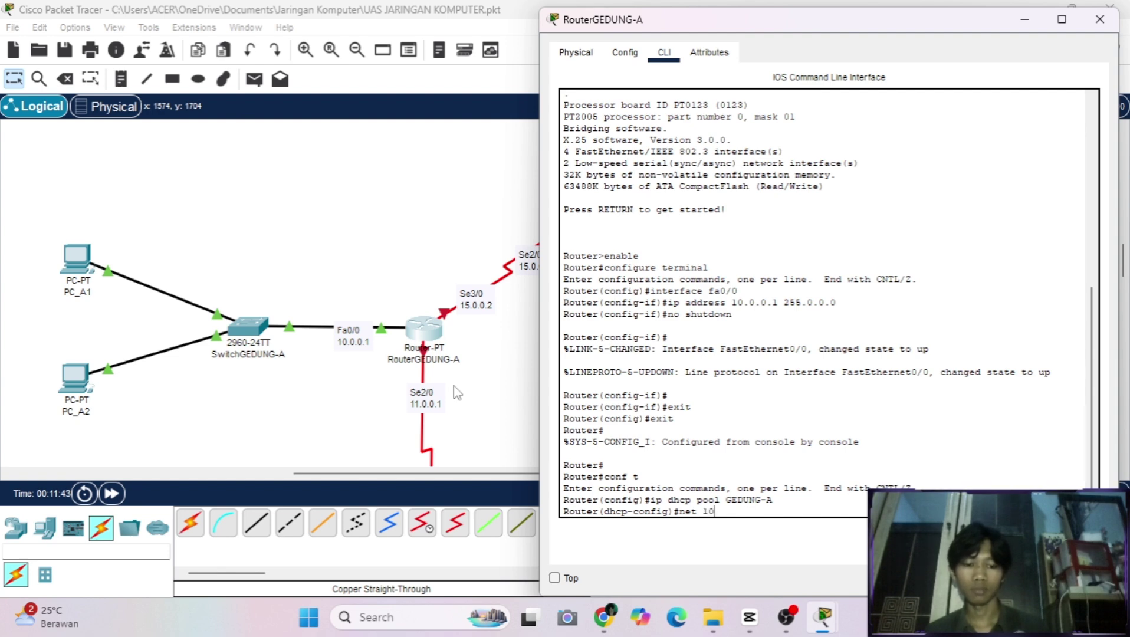
pyautogui.write('.0.0')
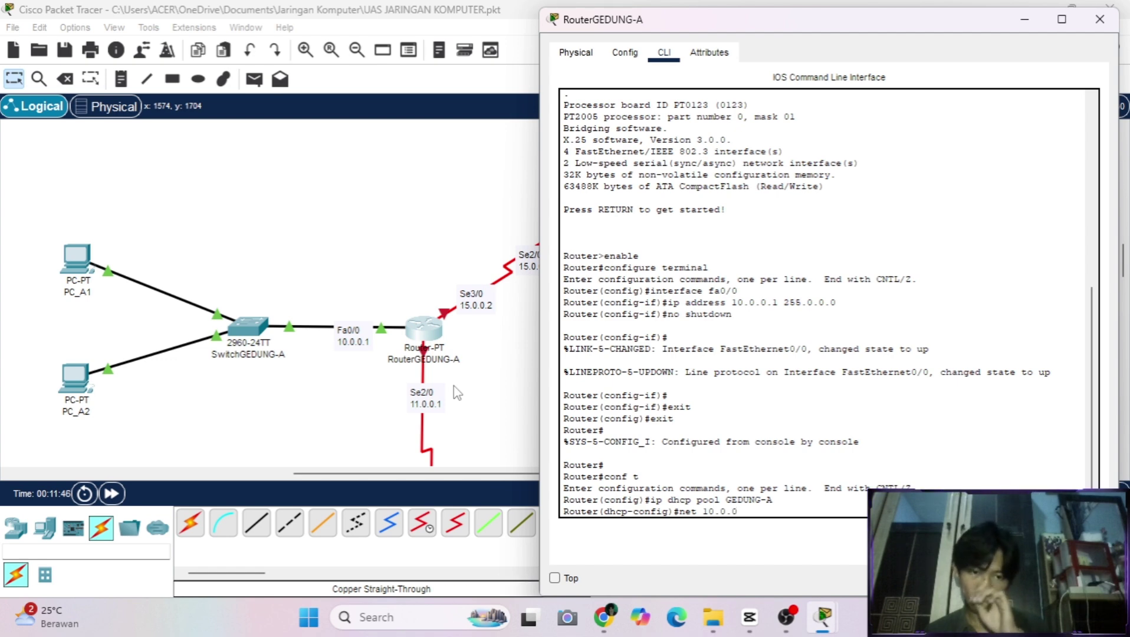
pyautogui.write('.0 255.0 ')
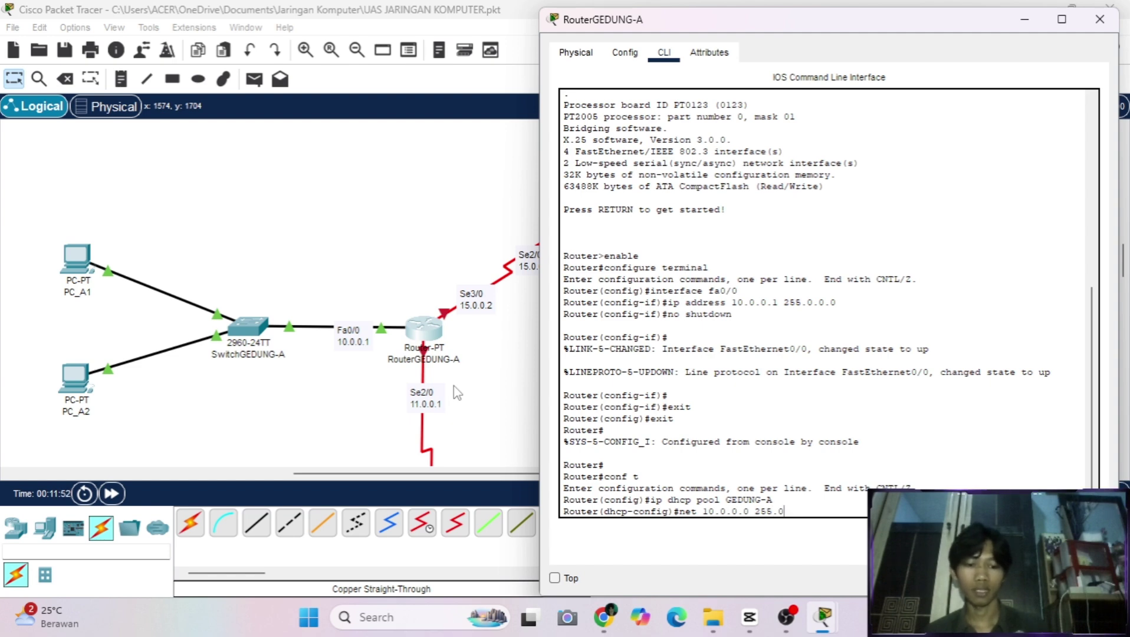
pyautogui.write('255.0.0.0')
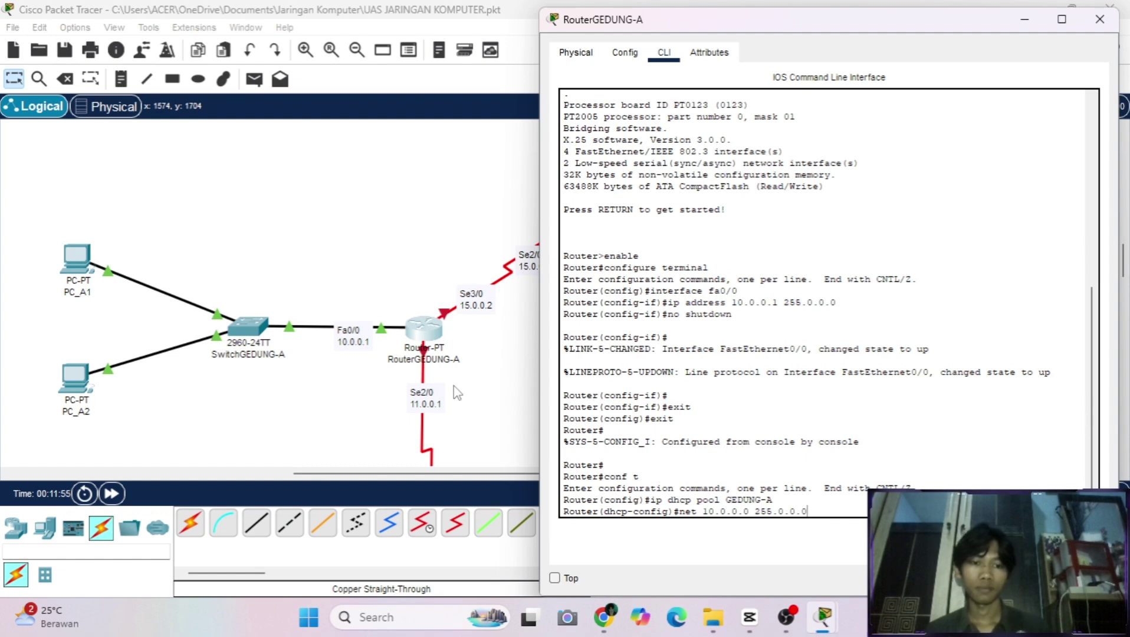
pyautogui.press('Return')
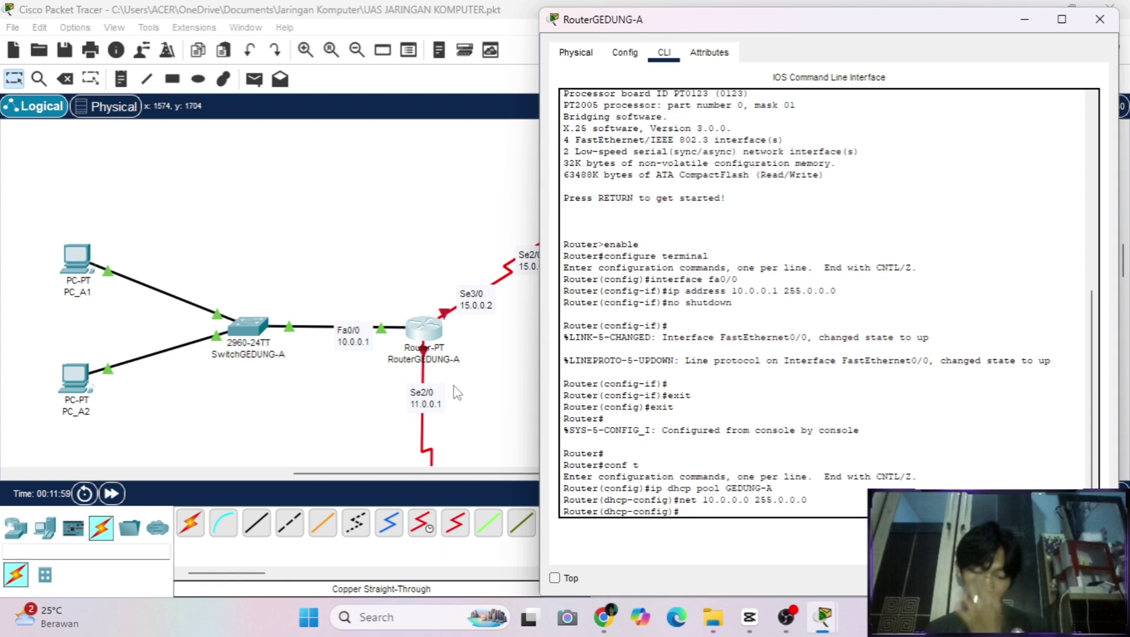
# Set the default router of DHCP pool GEDUNG-A to 10.0.0.1.
pyautogui.write('default-')
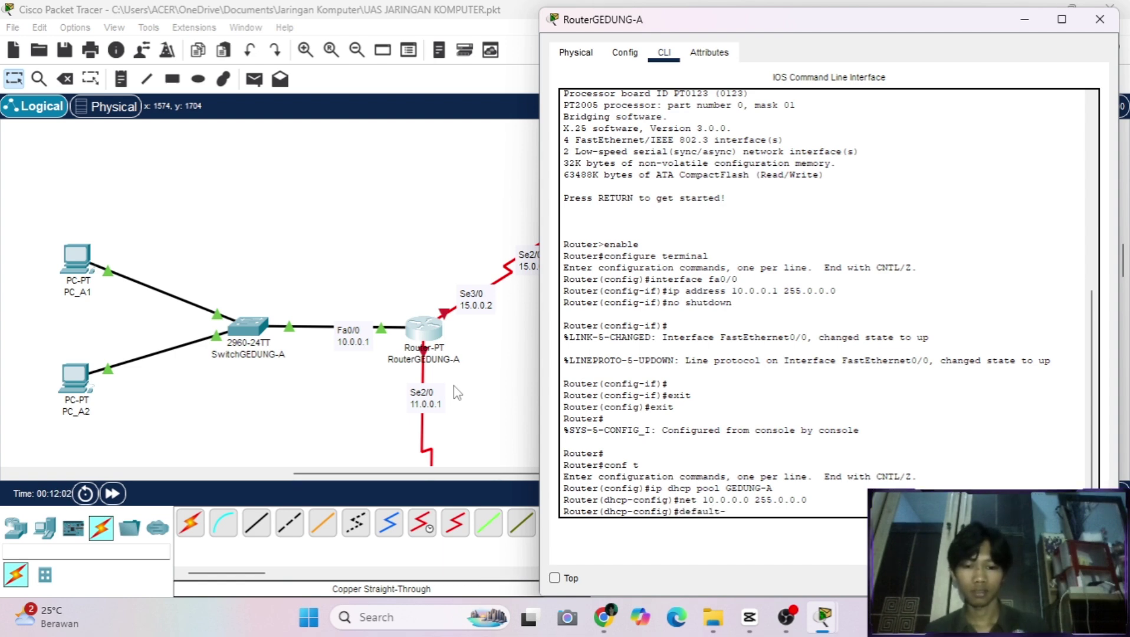
pyautogui.write('ro')
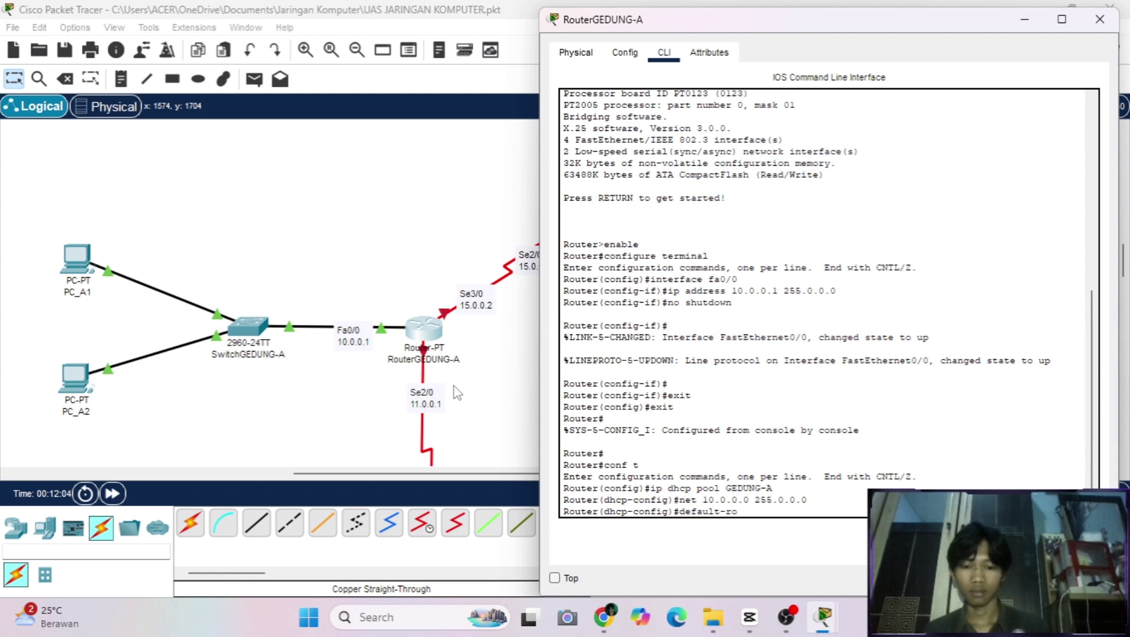
pyautogui.write('uter')
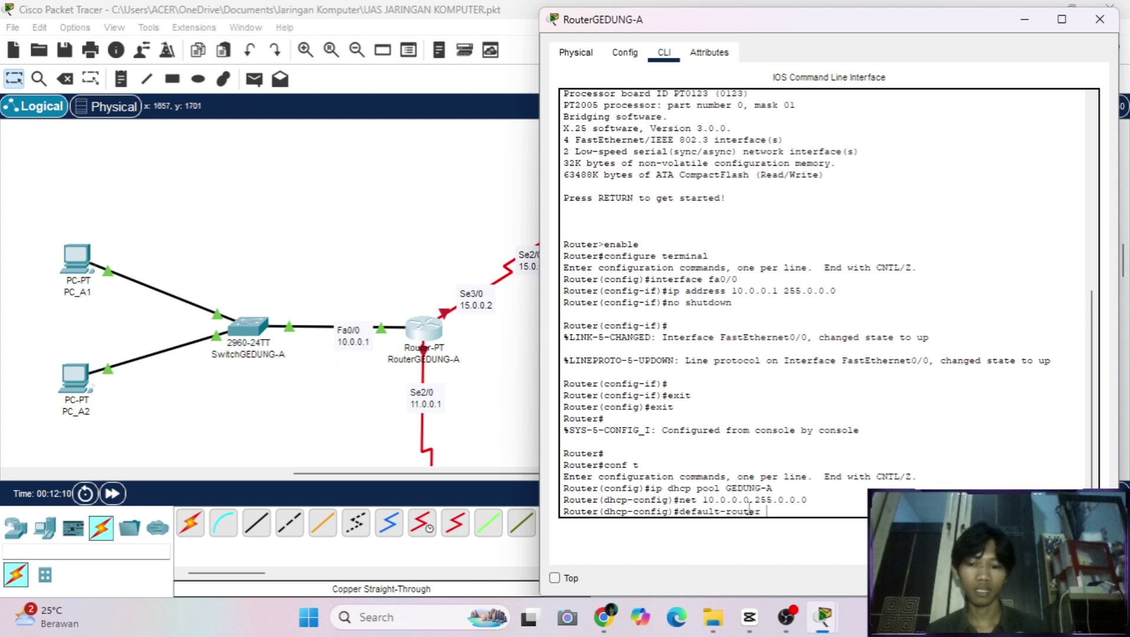
pyautogui.write('1')
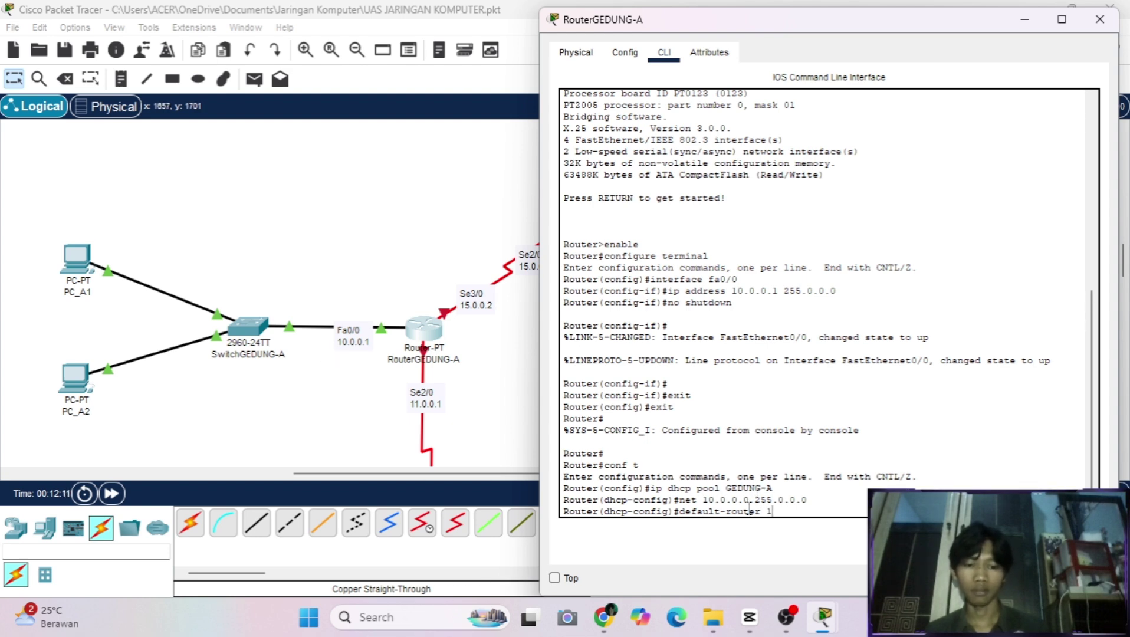
pyautogui.write('0.0.0')
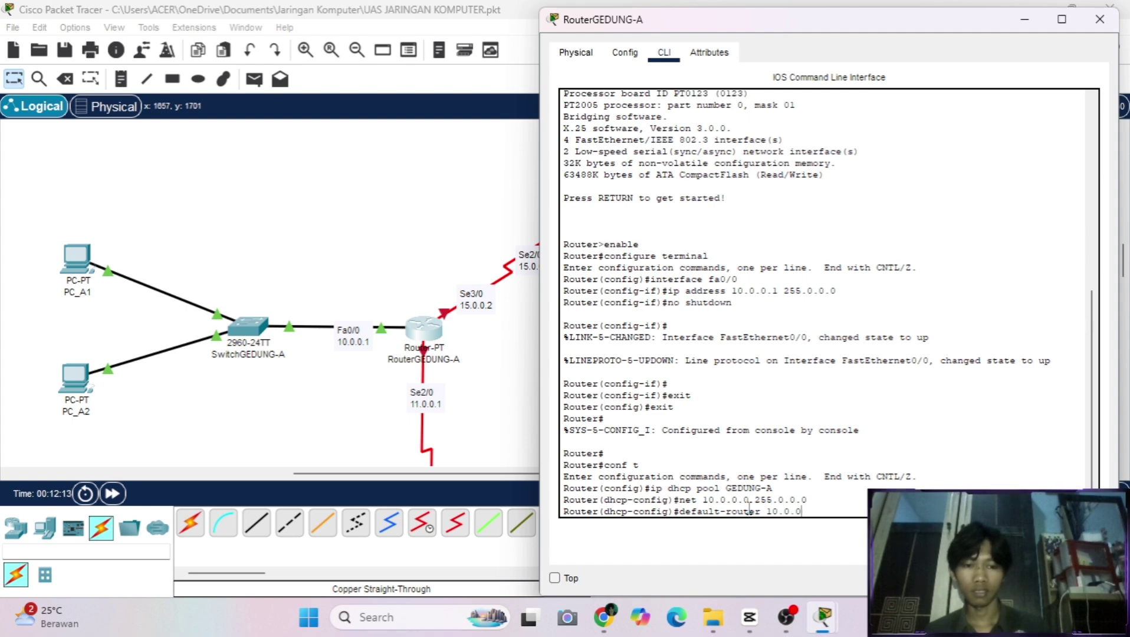
pyautogui.write('.1')
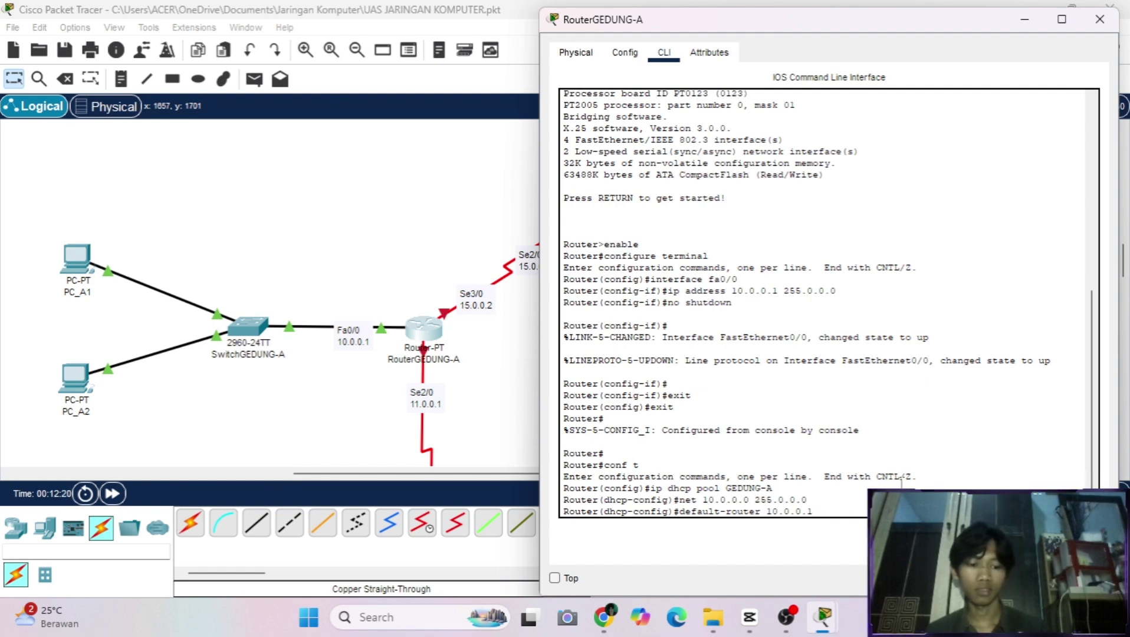
pyautogui.press('Return')
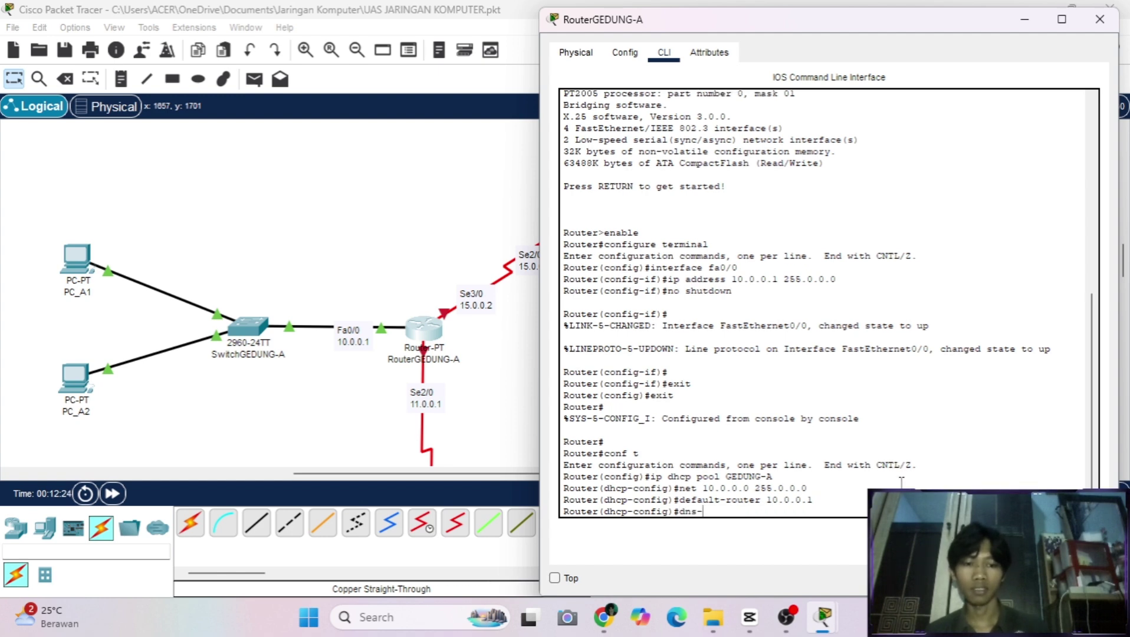
# Set the DNS server of DHCP pool GEDUNG-A to ServerCenter's address, 192.168.100.2.
pyautogui.write('dns-server')
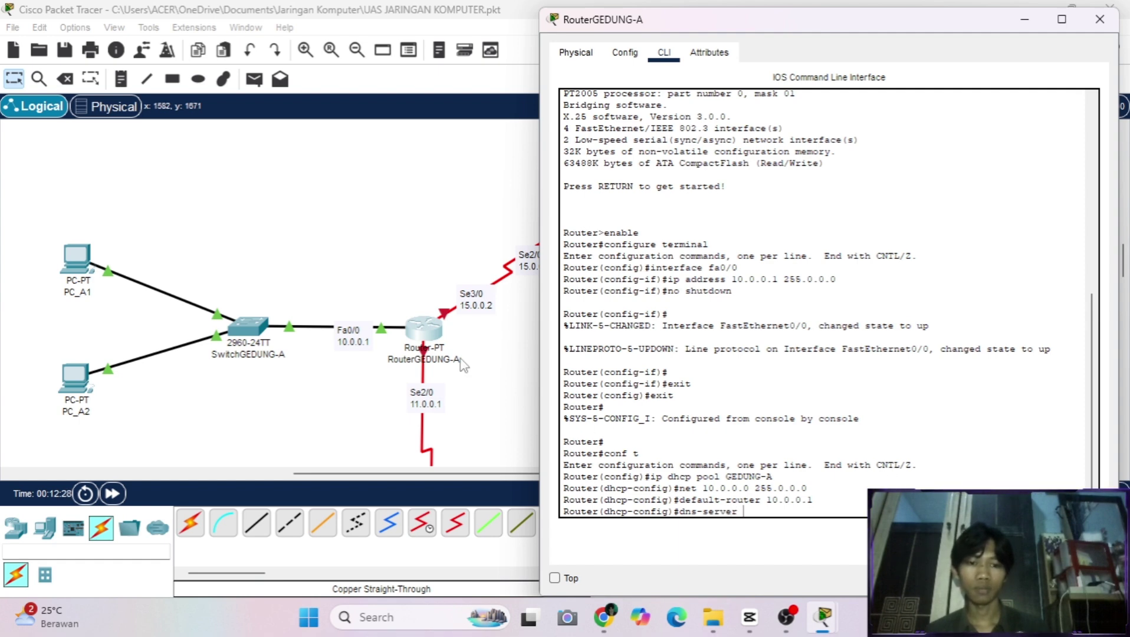
pyautogui.scroll(-2, 463, 366)
pyautogui.scroll(6, 236, 292)
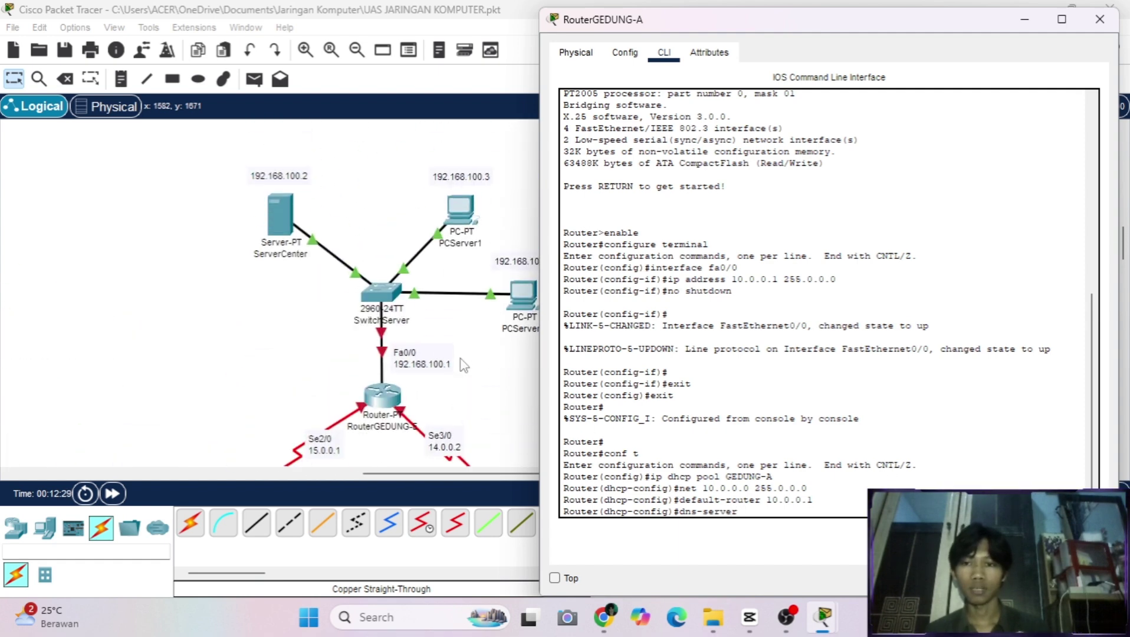
pyautogui.hscroll(-1, 239, 298)
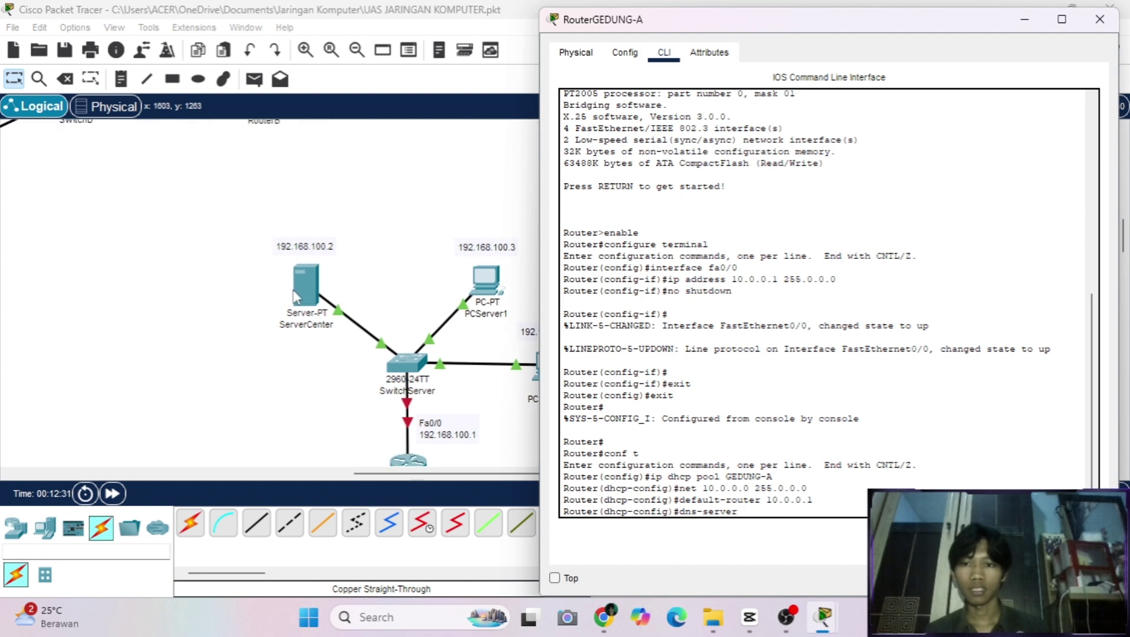
pyautogui.scroll(-1, 306, 278)
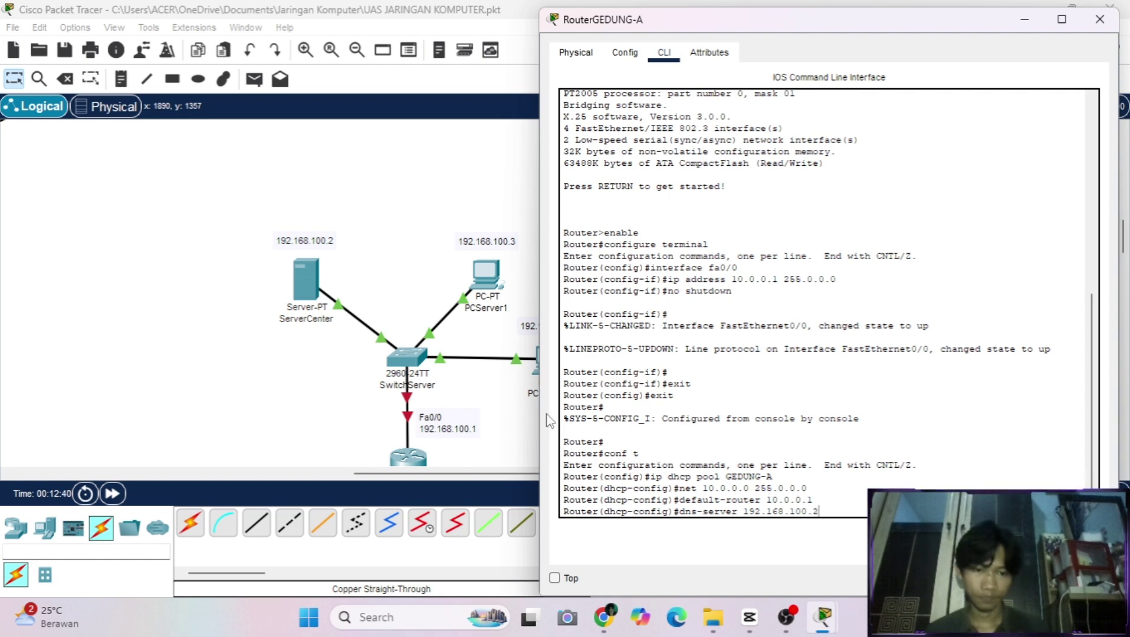
pyautogui.scroll(-1, 474, 429)
pyautogui.hscroll(-3, 474, 429)
pyautogui.scroll(-2, 473, 428)
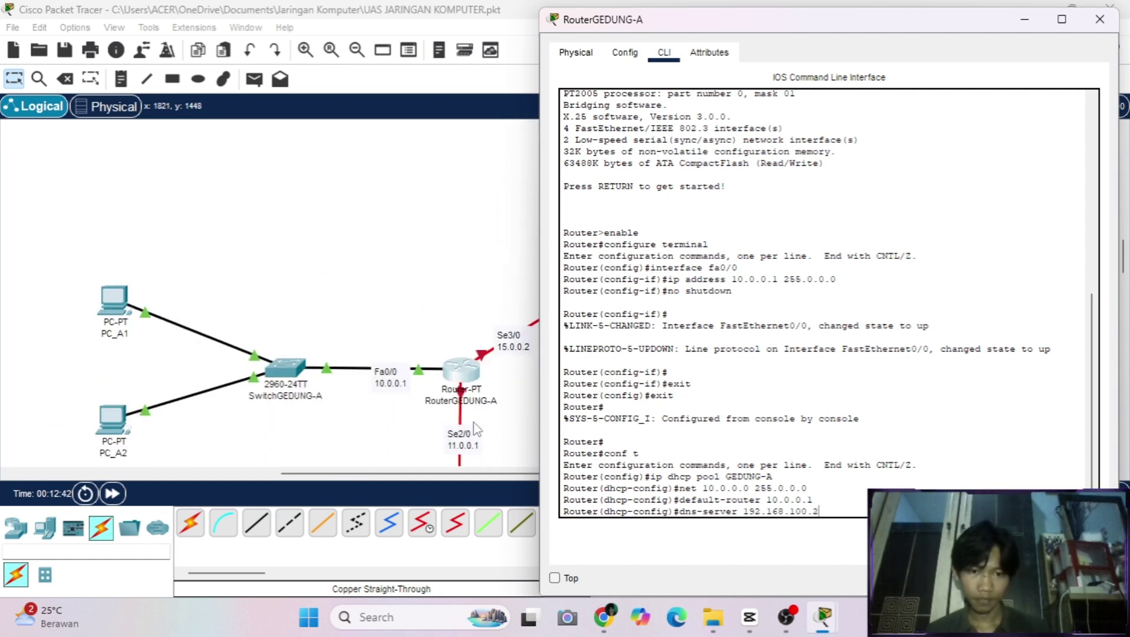
pyautogui.hscroll(-1, 473, 429)
pyautogui.scroll(-1, 473, 428)
pyautogui.hscroll(1, 473, 429)
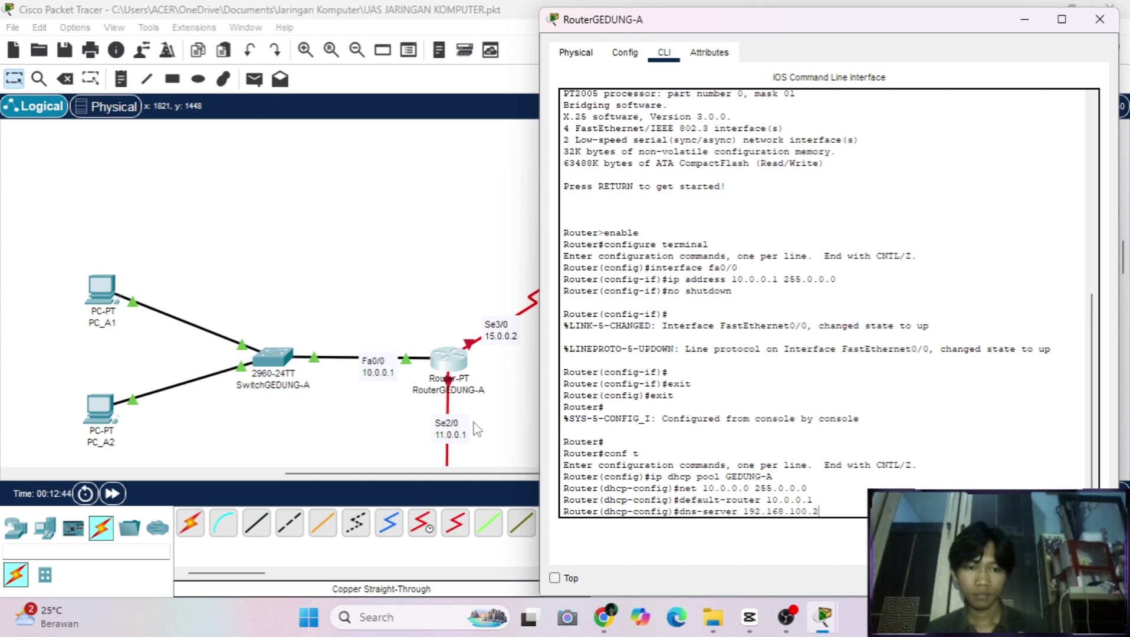
pyautogui.press('Return')
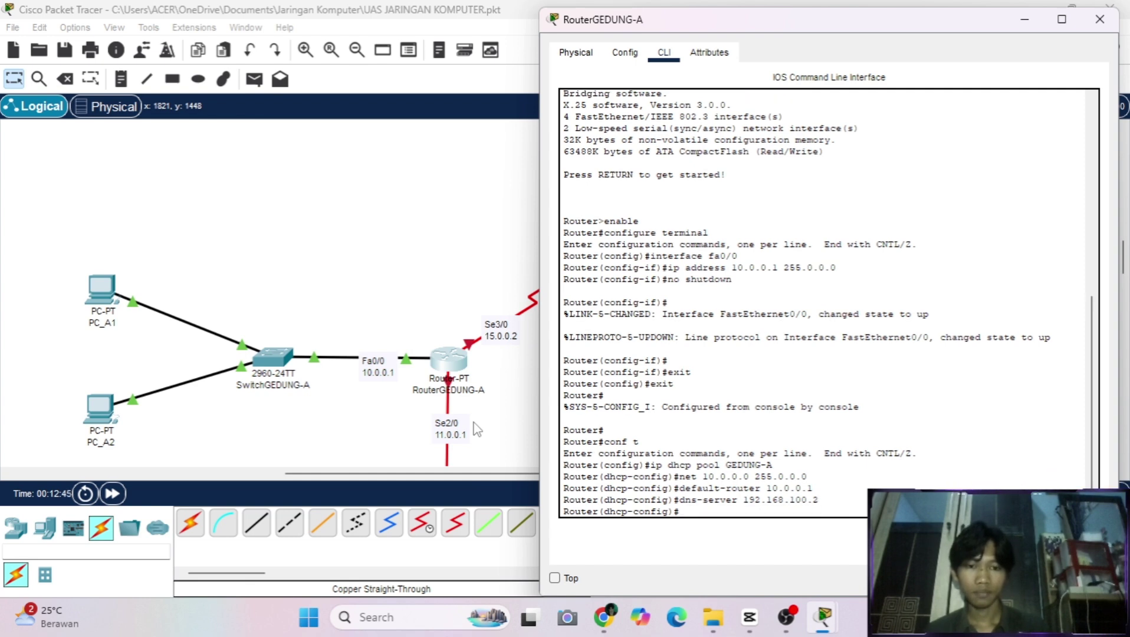
# Exit DHCP pool configuration mode on RouterGEDUNG-A and close the router's window.
pyautogui.write('e')
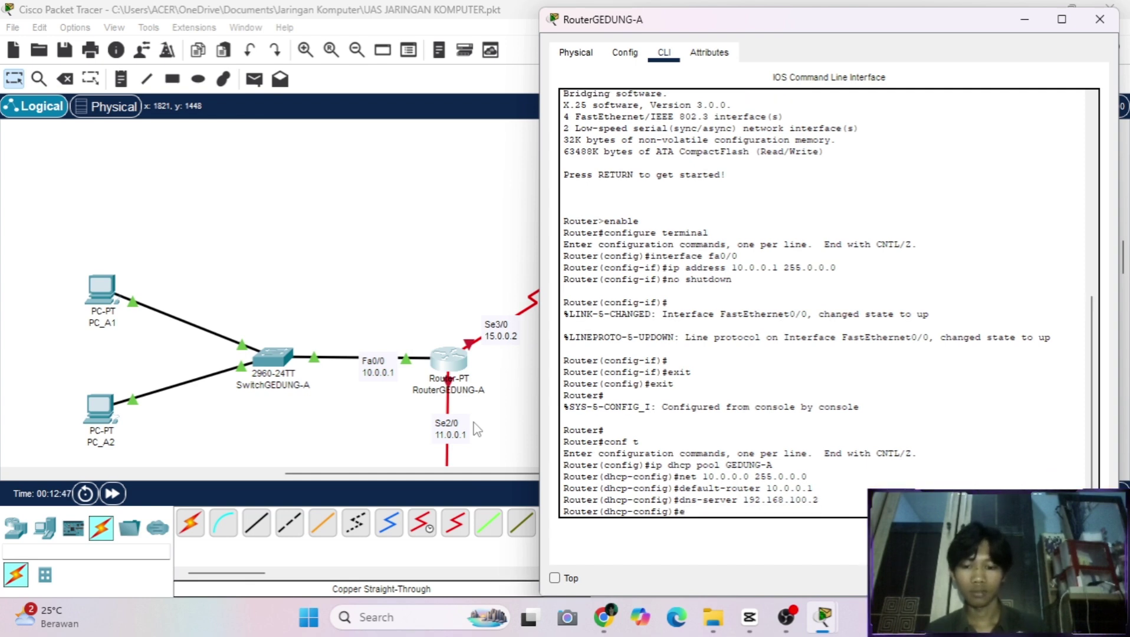
pyautogui.write('xit')
pyautogui.press('Return')
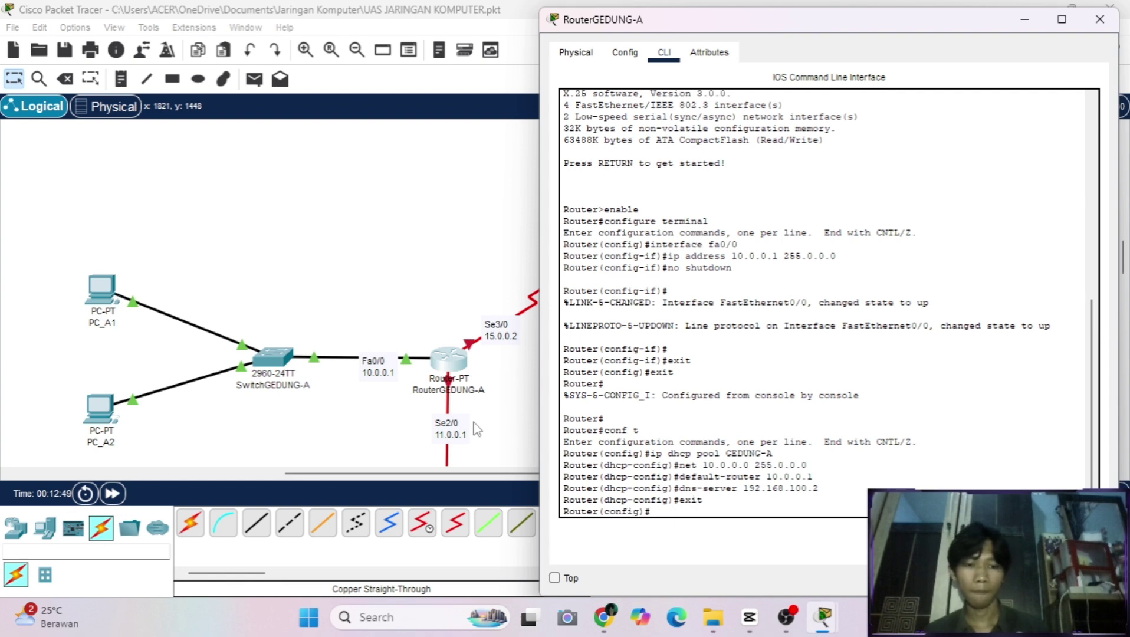
pyautogui.click(1061, 19)
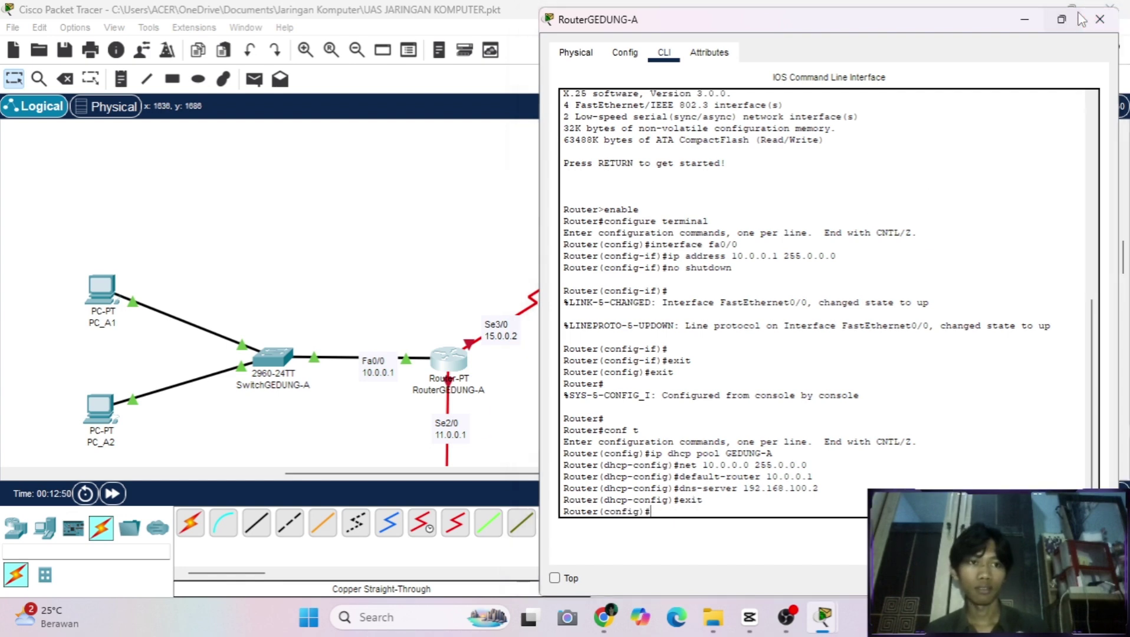
pyautogui.click(1110, 9)
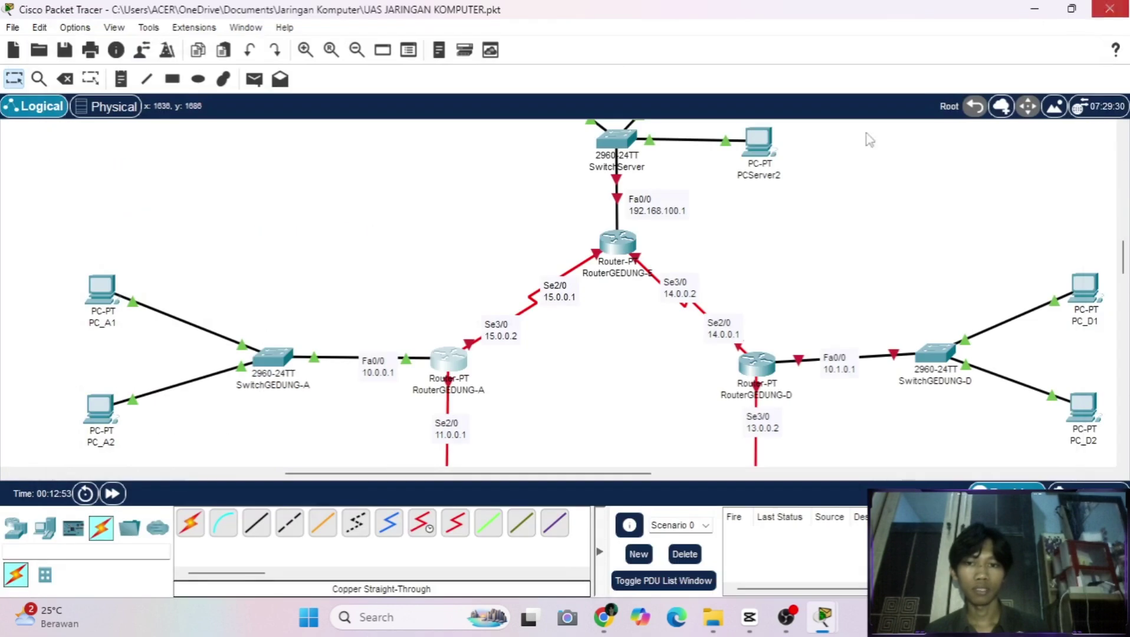
# Open PC_A1's IP configuration and switch its IPv4 addressing from static to DHCP.
pyautogui.hscroll(-5, 518, 298)
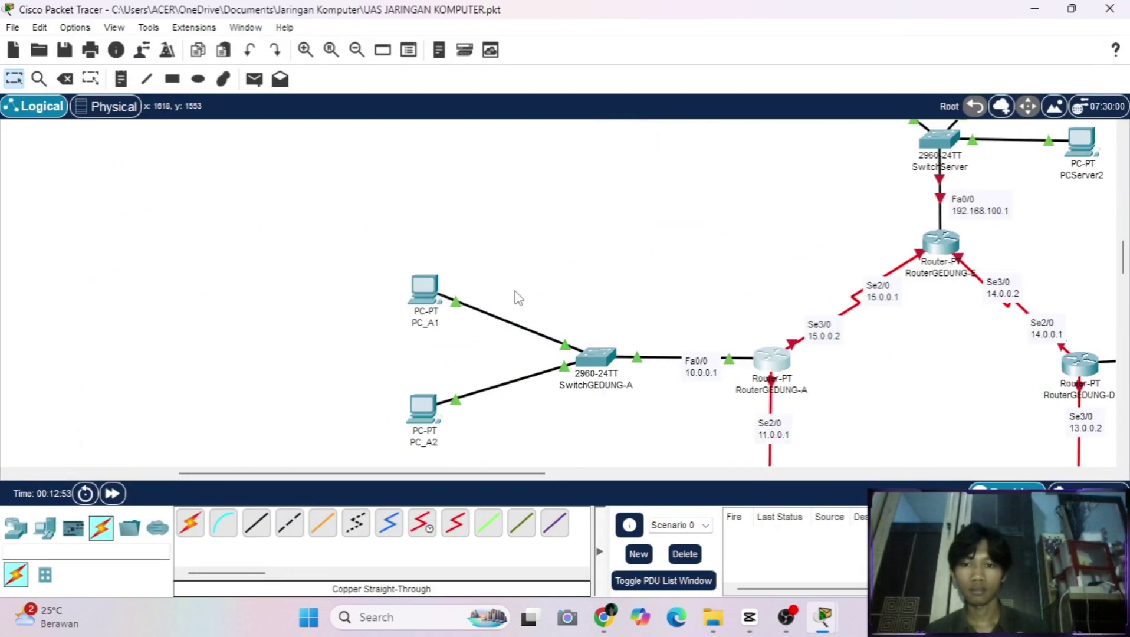
pyautogui.click(424, 289)
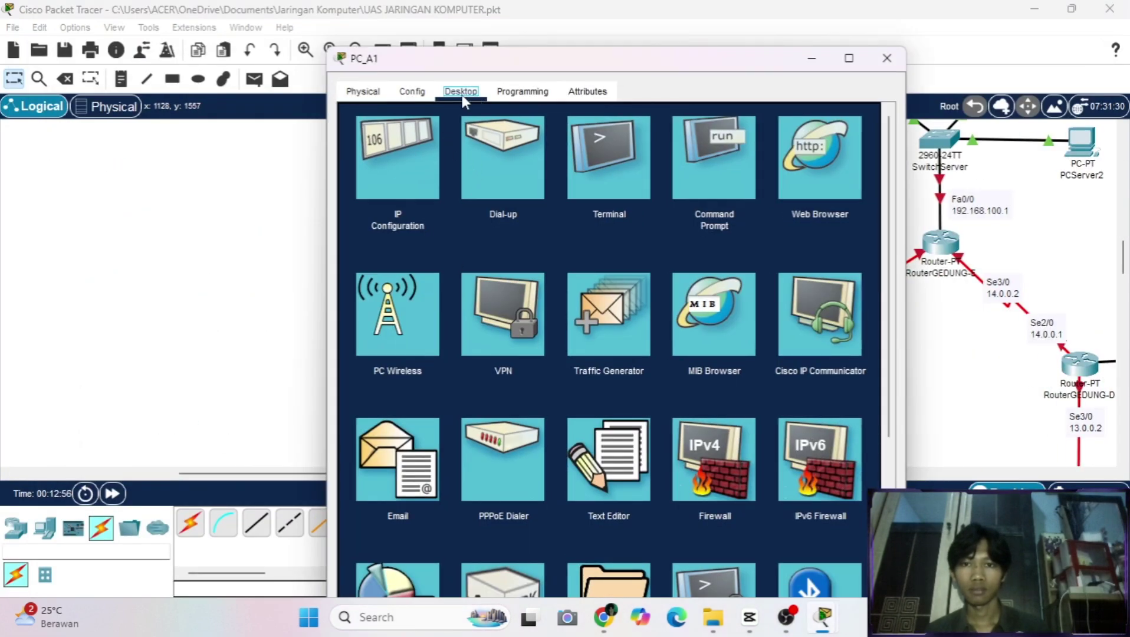
pyautogui.hscroll(5, 270, 222)
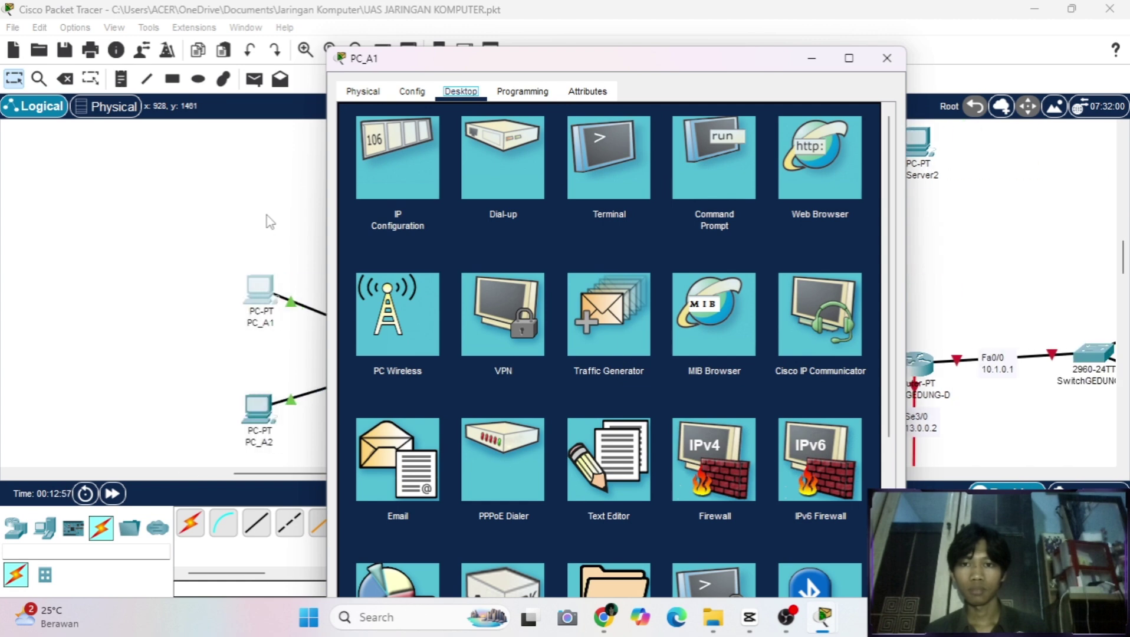
pyautogui.click(366, 178)
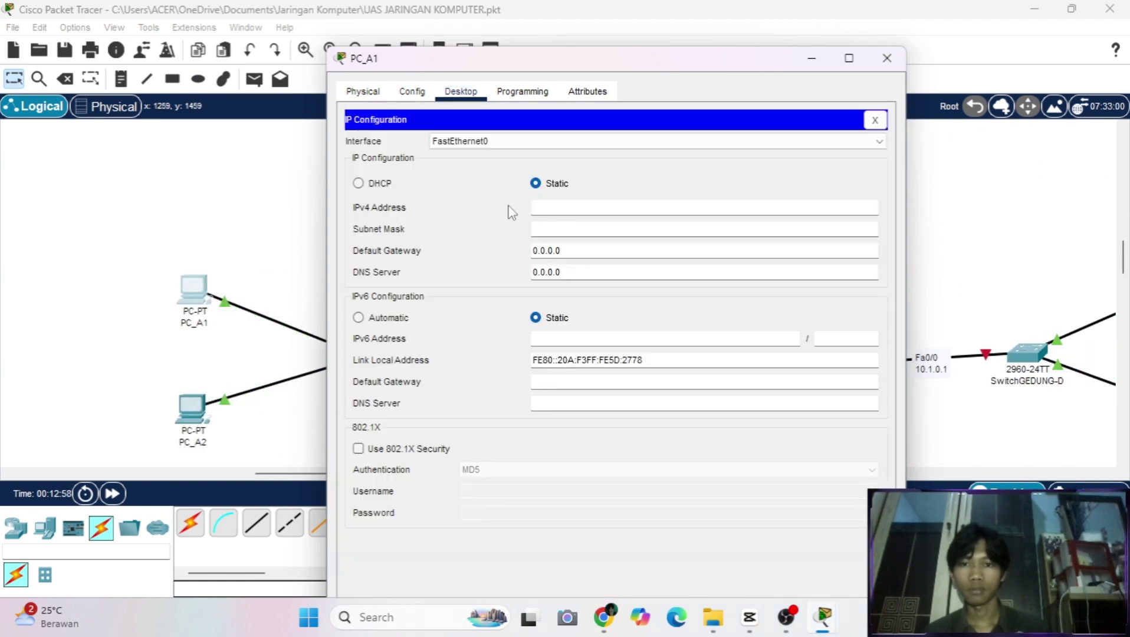
pyautogui.click(358, 183)
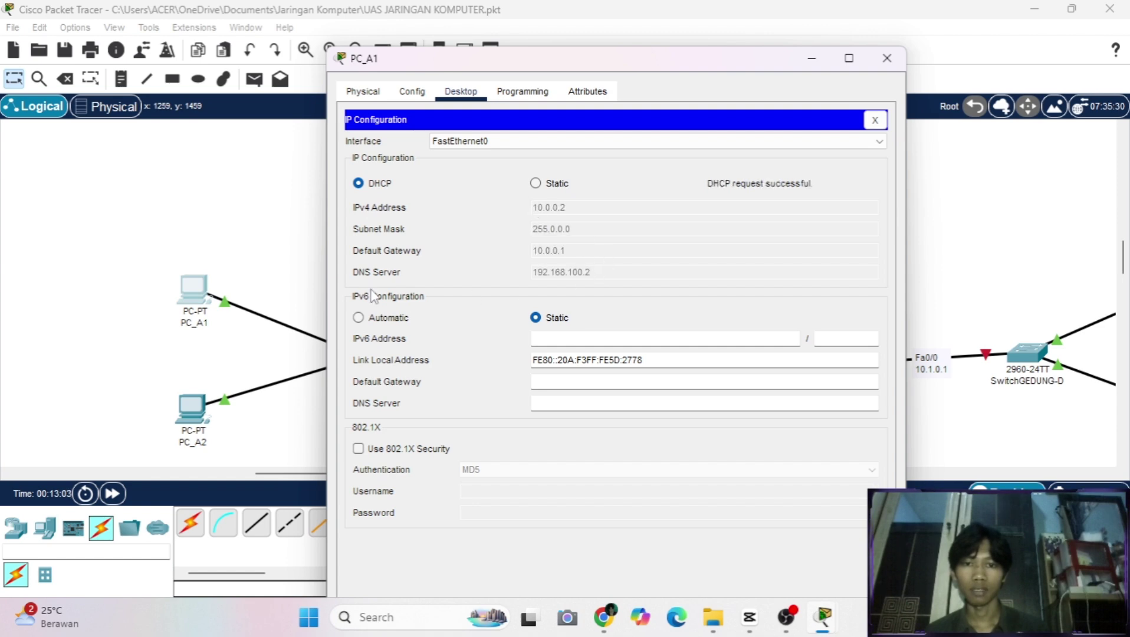
# Compare PC_A1's DHCP-assigned address, gateway and DNS server with the Gedung A topology, then minimize the PC's window.
pyautogui.moveTo(577, 66); pyautogui.dragTo(804, 68)
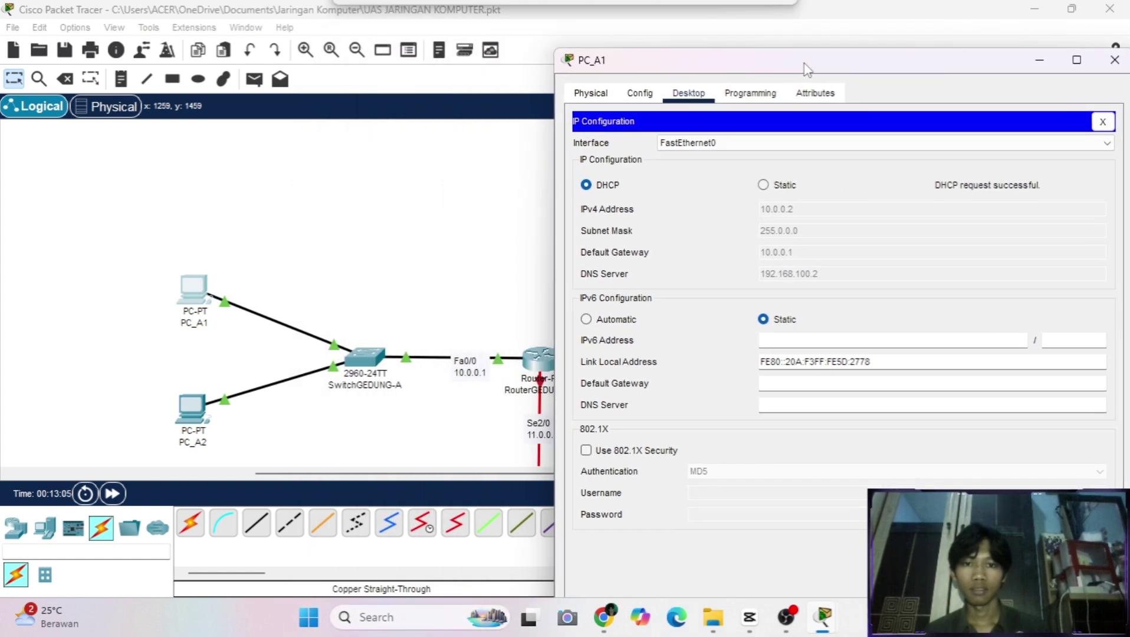
pyautogui.hscroll(3, 380, 238)
pyautogui.hscroll(1, 380, 237)
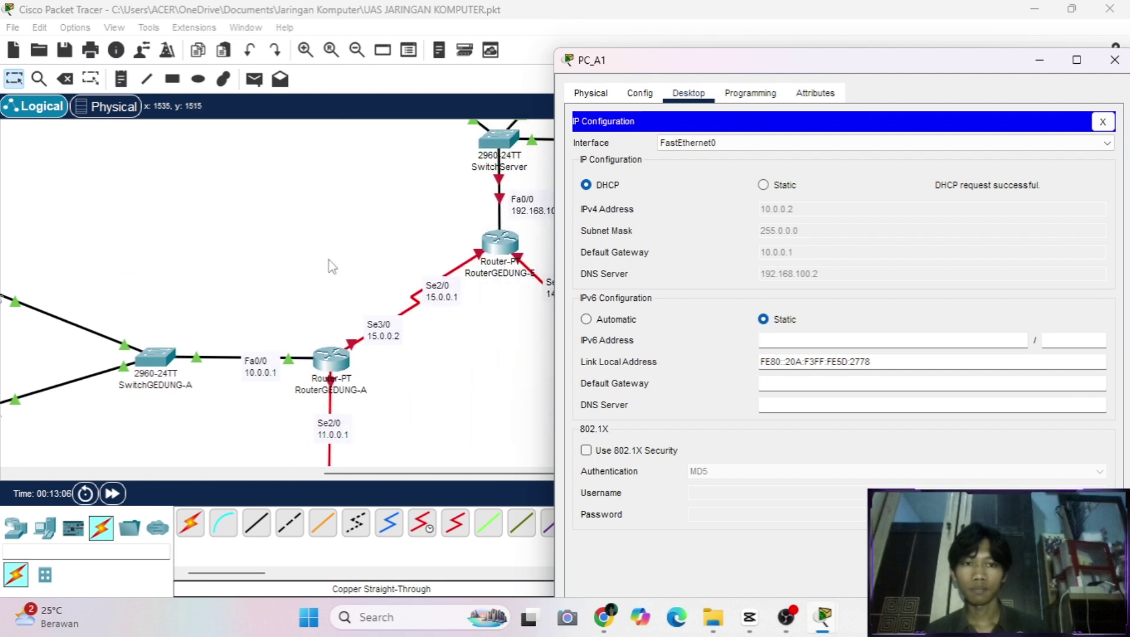
pyautogui.hscroll(-4, 327, 259)
pyautogui.scroll(-1, 328, 261)
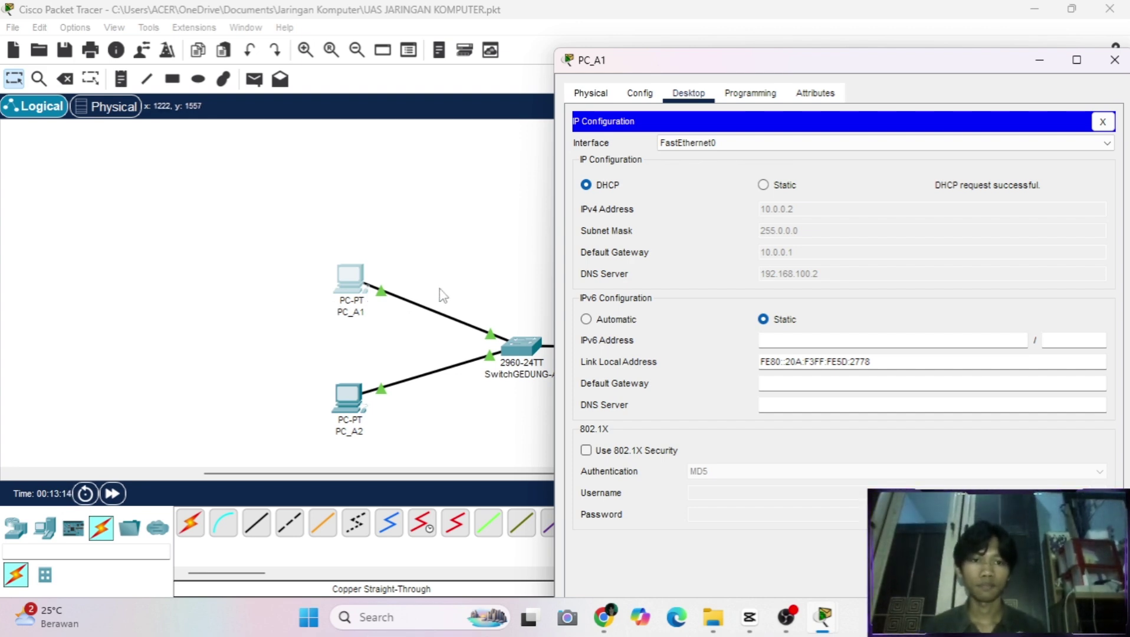
pyautogui.scroll(2, 419, 334)
pyautogui.hscroll(2, 483, 318)
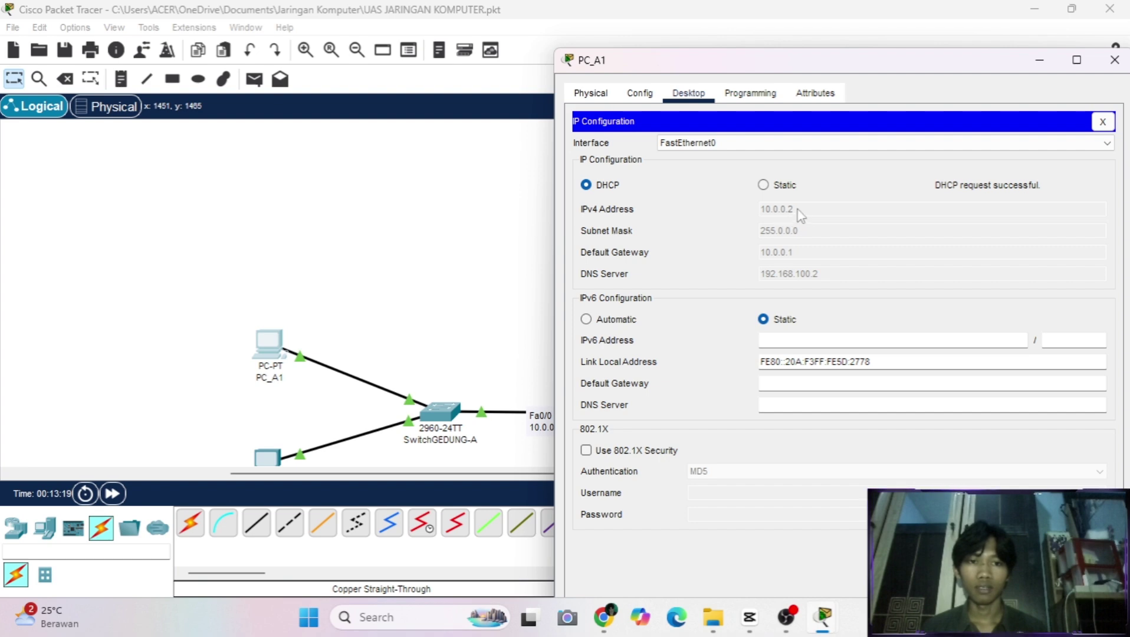
pyautogui.hscroll(3, 482, 318)
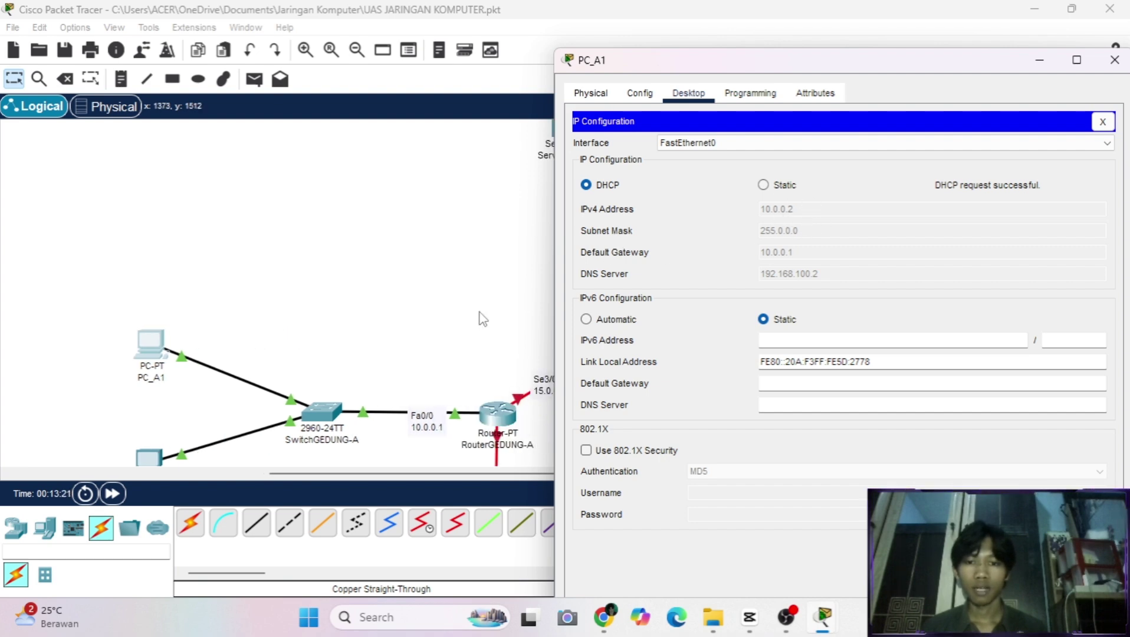
pyautogui.scroll(-2, 482, 319)
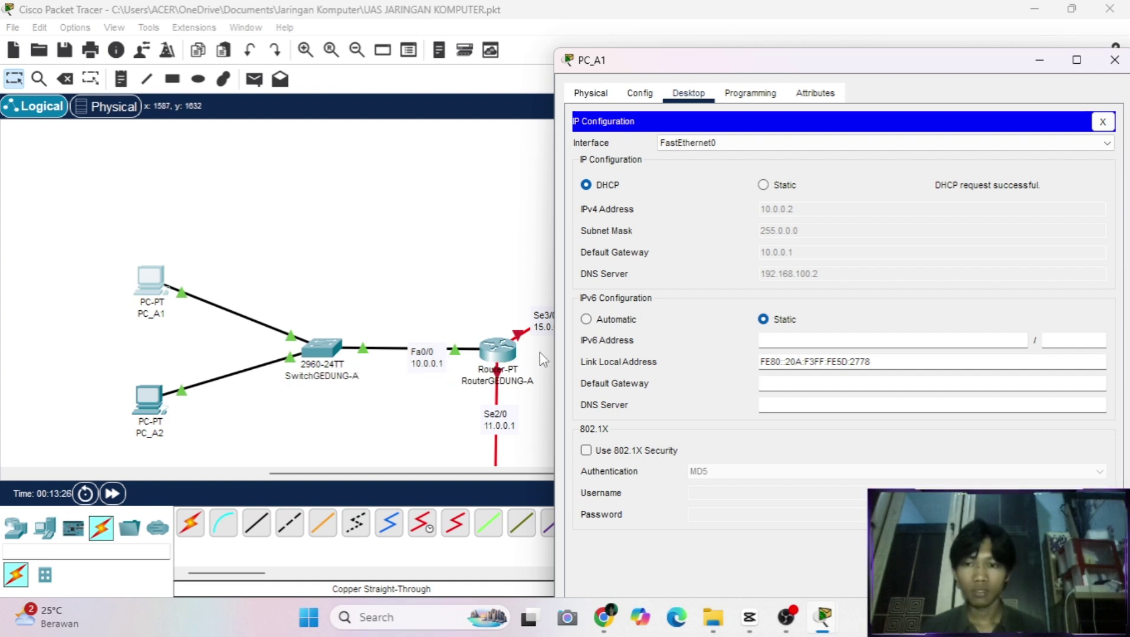
pyautogui.click(1046, 65)
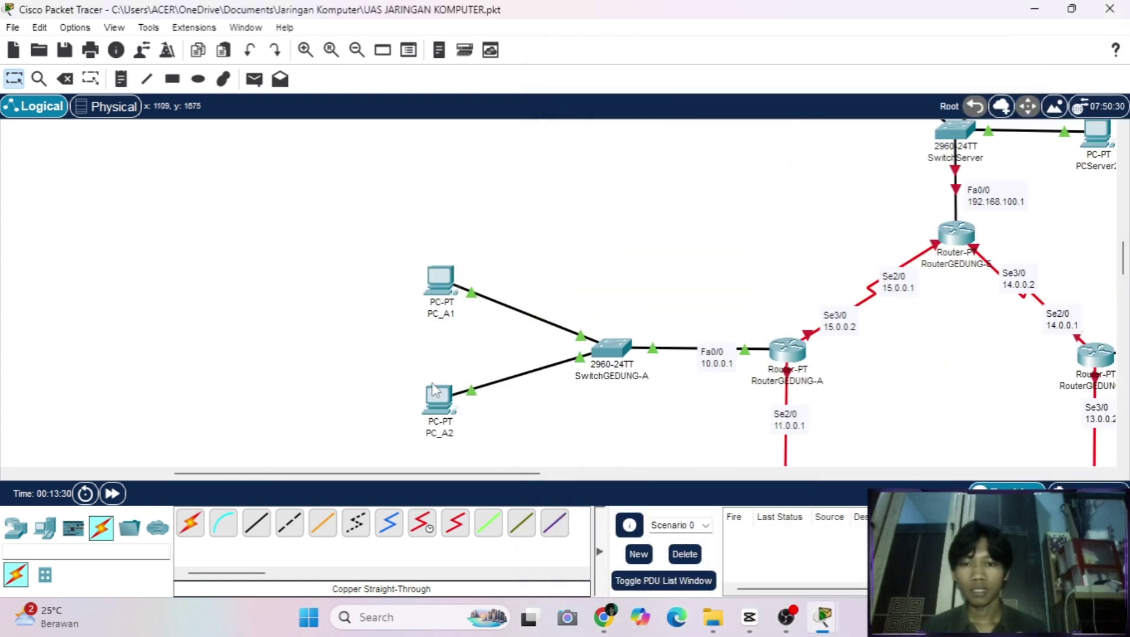
# Open PC_A2's IP configuration and obtain its IPv4 settings through DHCP.
pyautogui.click(436, 397)
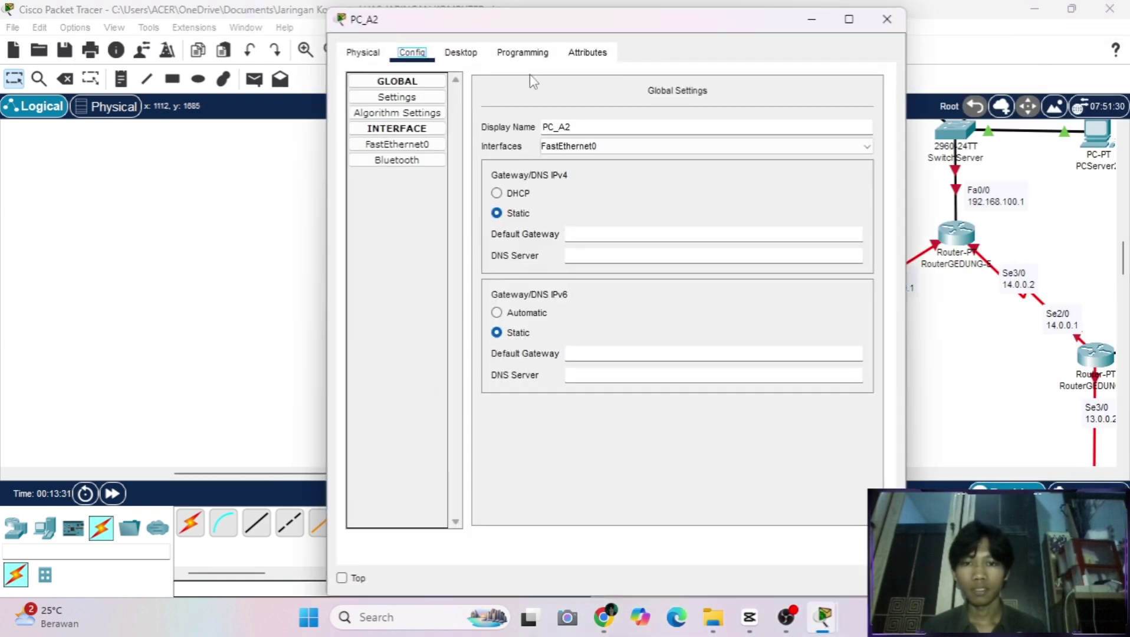
pyautogui.click(463, 53)
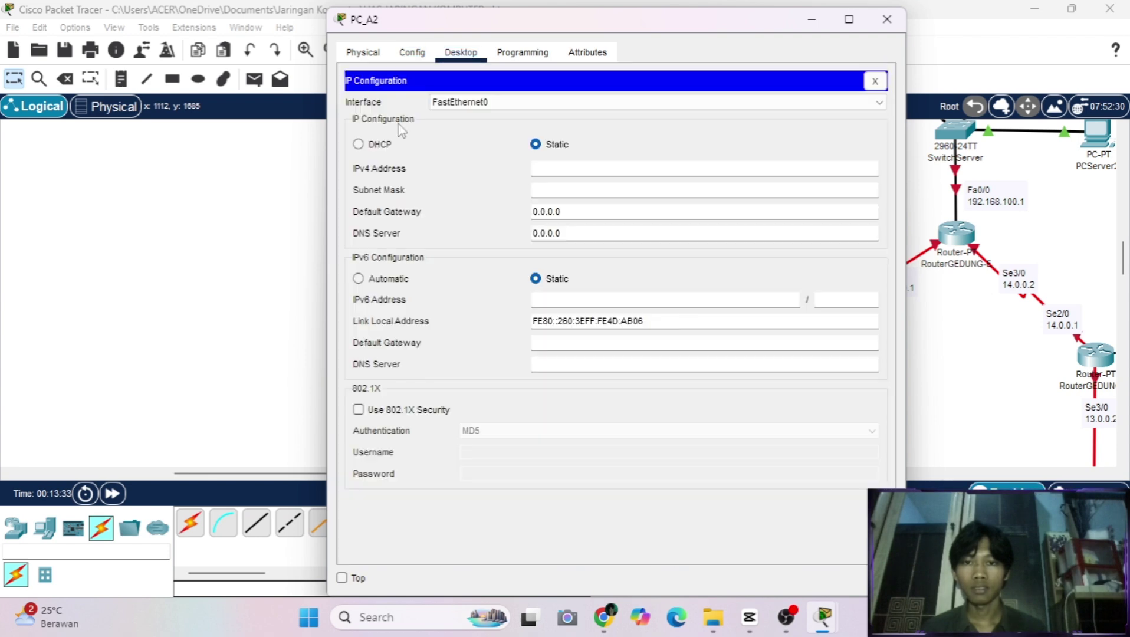
pyautogui.click(398, 124)
pyautogui.click(358, 144)
pyautogui.hscroll(5, 271, 289)
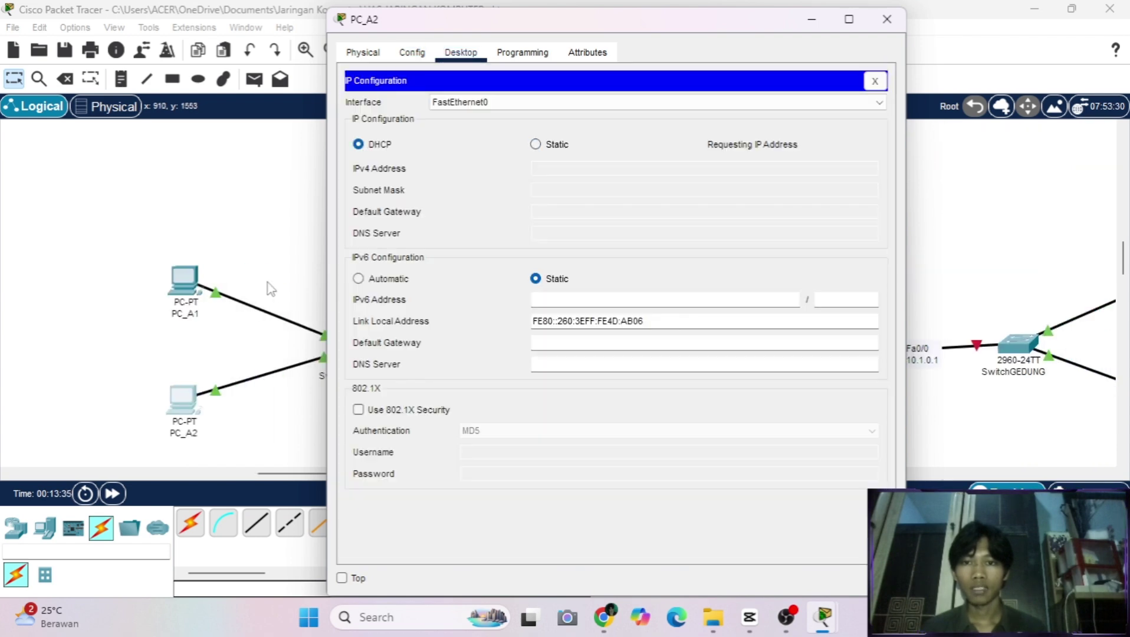
pyautogui.scroll(-1, 267, 282)
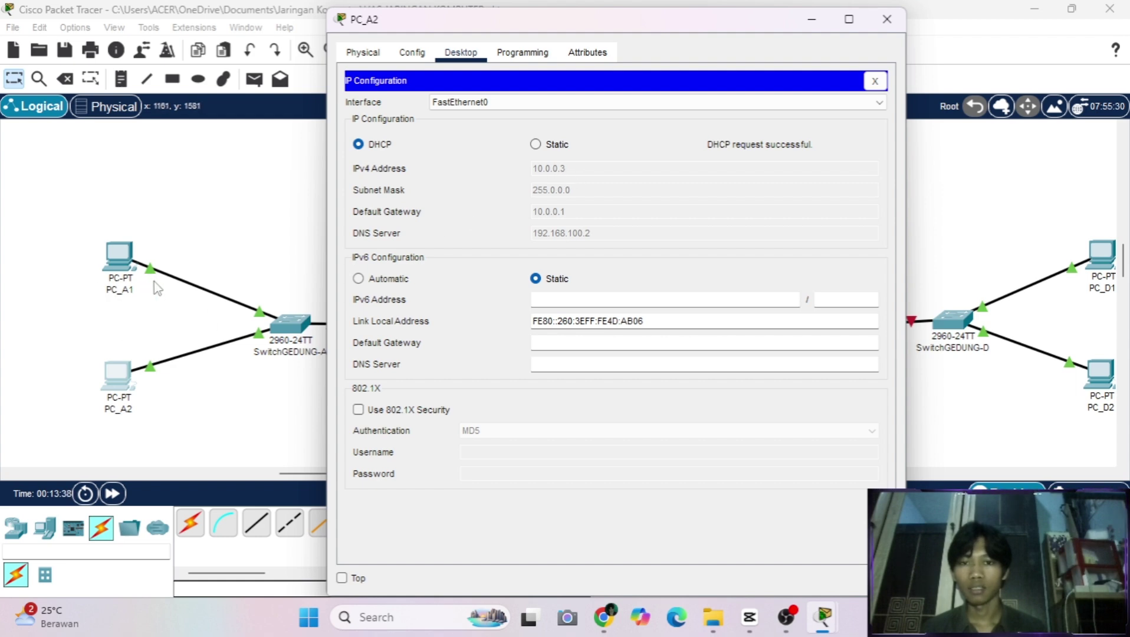
pyautogui.hscroll(3, 129, 288)
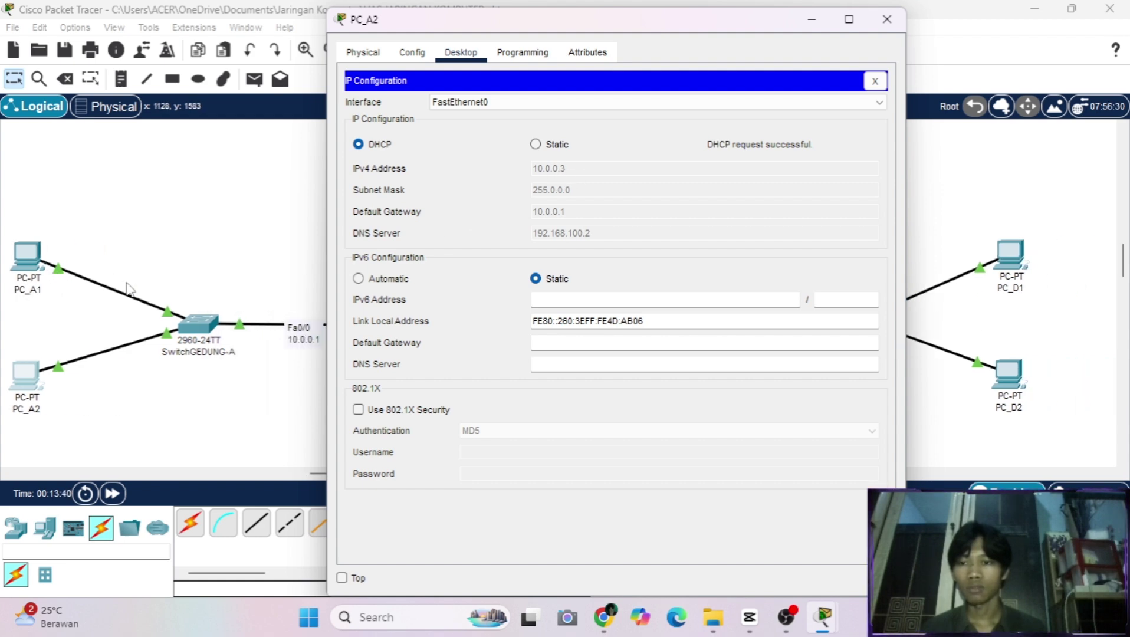
# Compare PC_A2's DHCP-assigned address and gateway with RouterGEDUNG-A's Fa0/0 label in the topology, then close the PC's window.
pyautogui.hscroll(4, 214, 312)
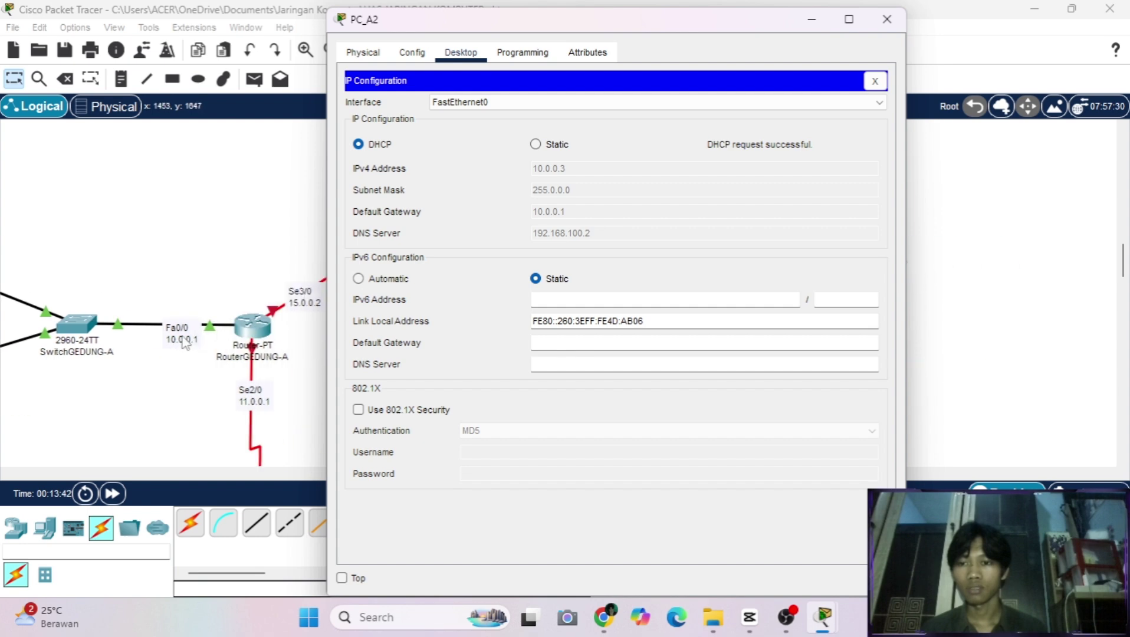
pyautogui.hscroll(1, 186, 343)
pyautogui.hscroll(-8, 227, 326)
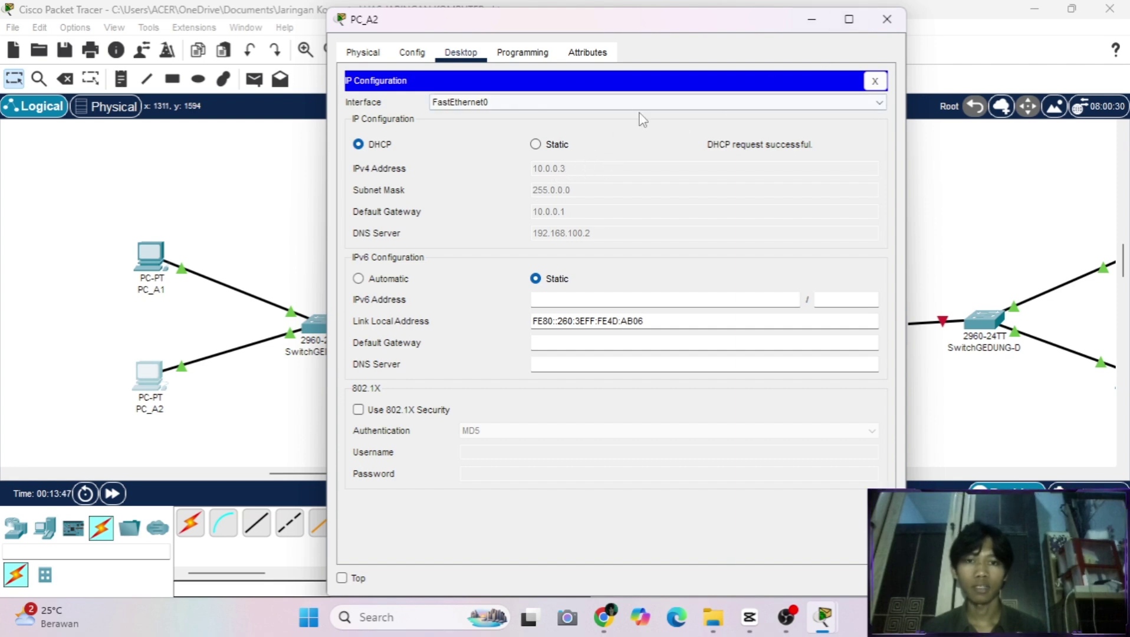
pyautogui.click(887, 19)
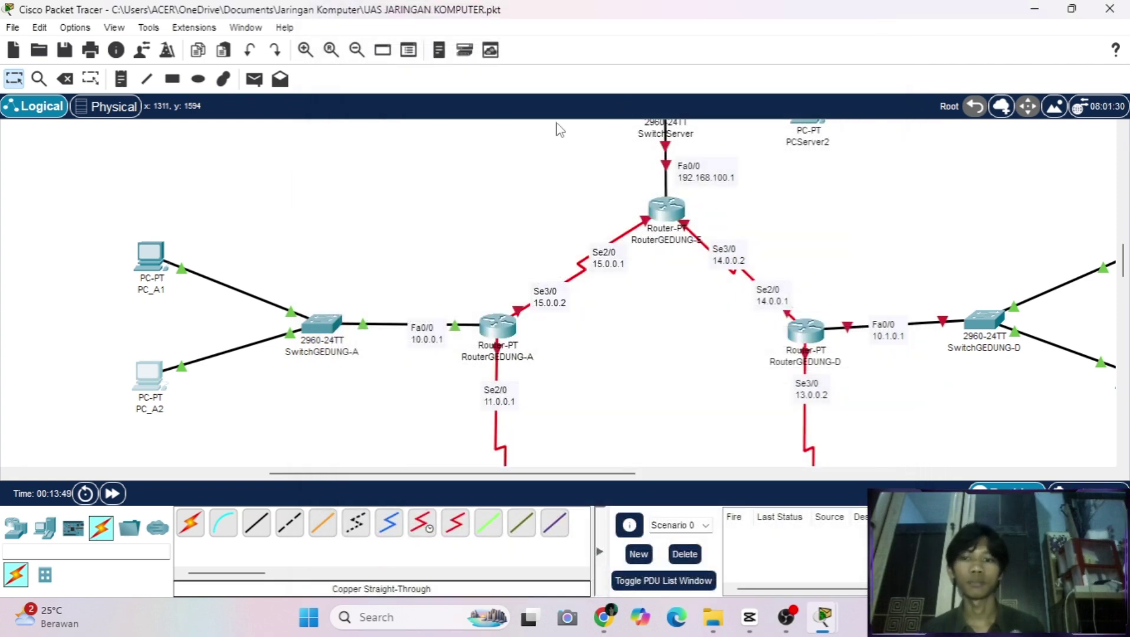
# Move PC_A2 up towards PC_A1 and place a new PC below it in Gedung A.
pyautogui.moveTo(157, 387); pyautogui.dragTo(157, 341)
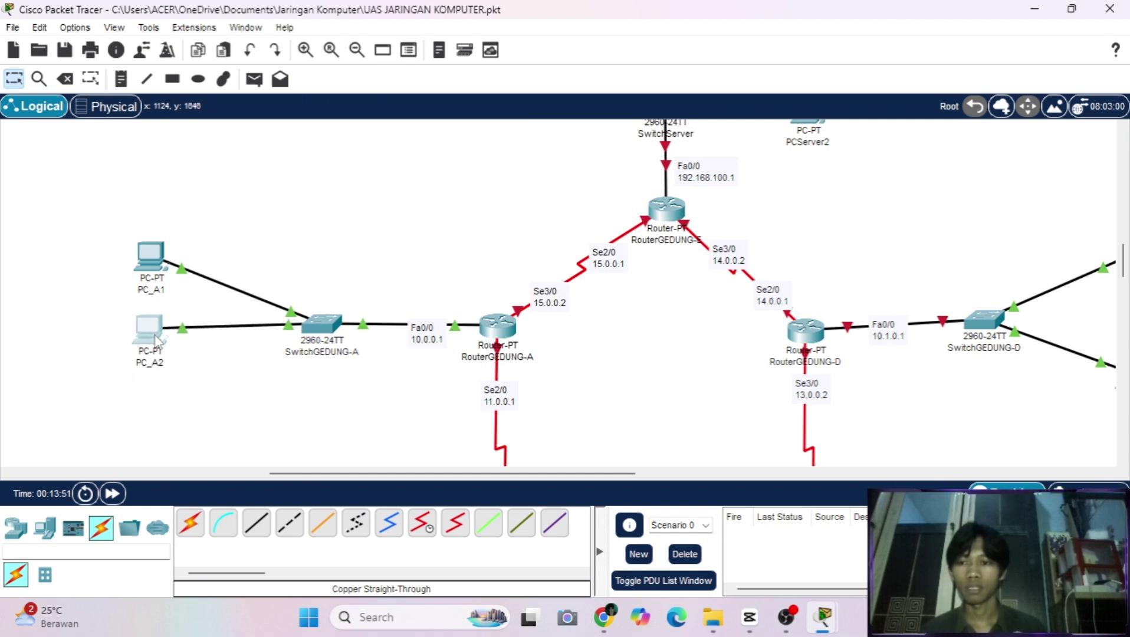
pyautogui.click(53, 529)
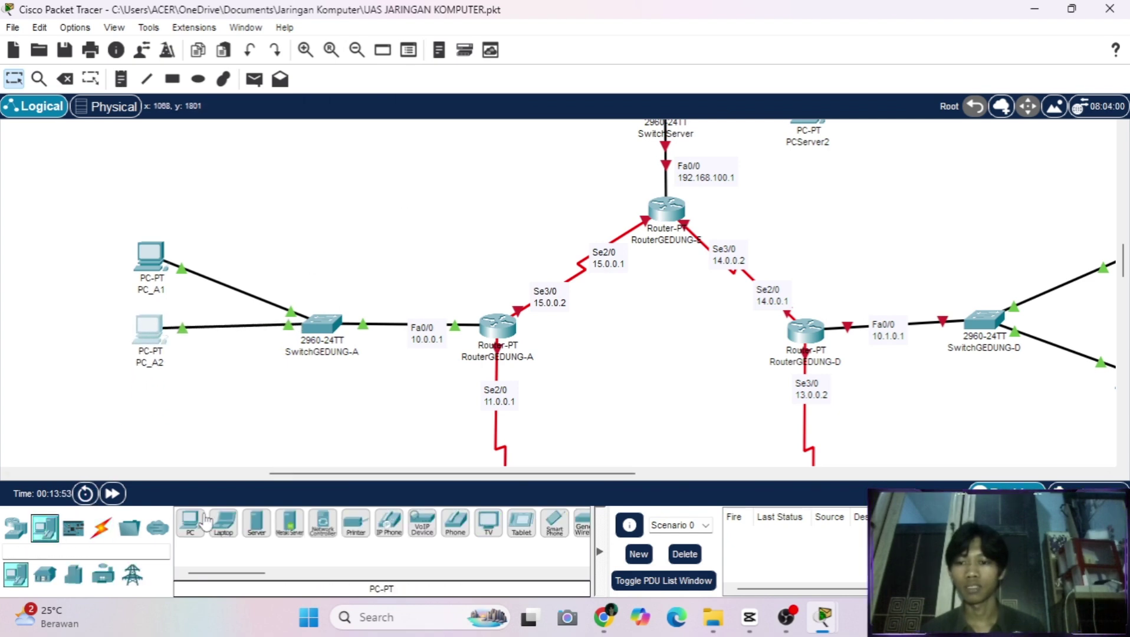
pyautogui.click(157, 410)
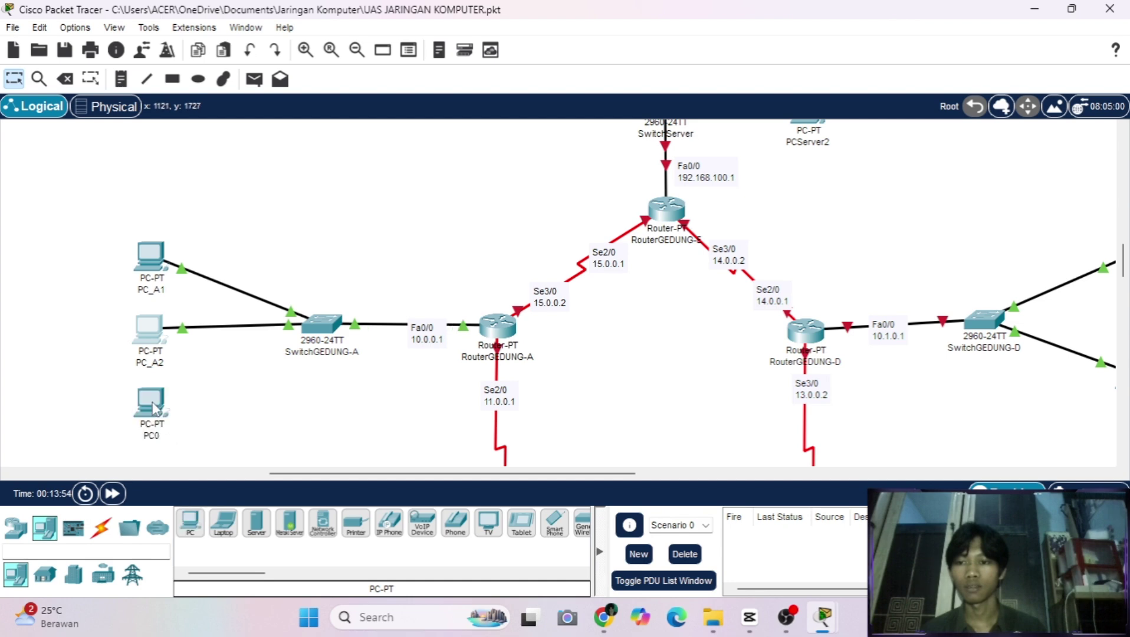
# Connect PC0's FastEthernet0 to SwitchGEDUNG-A's FastEthernet0/4 with a copper straight-through cable and fast-forward the simulation time.
pyautogui.click(101, 528)
pyautogui.click(250, 530)
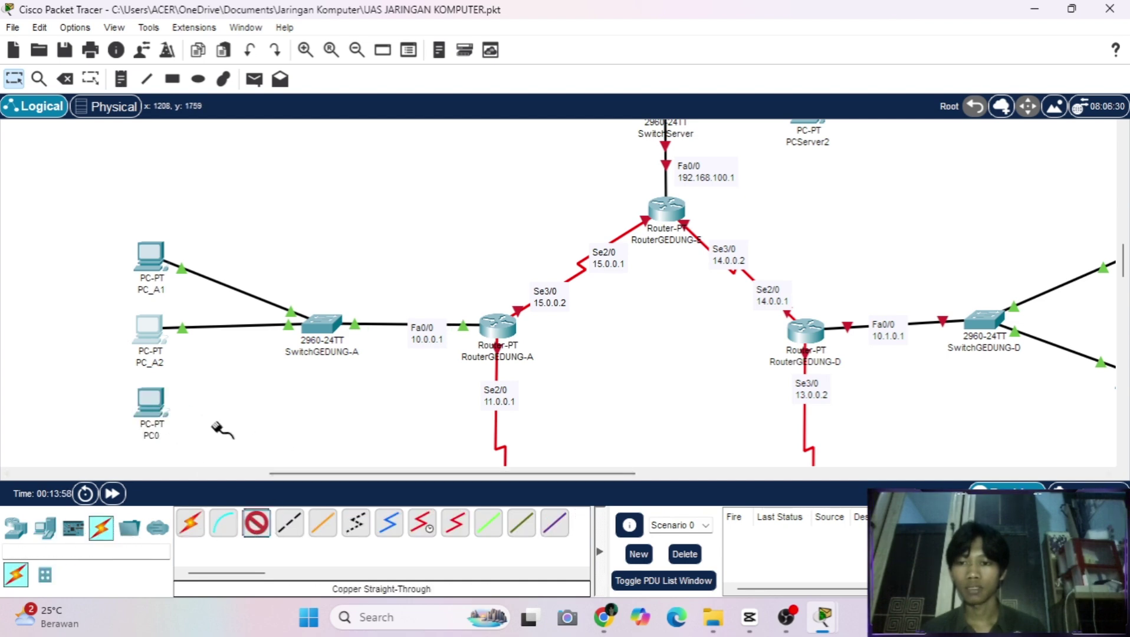
pyautogui.click(157, 407)
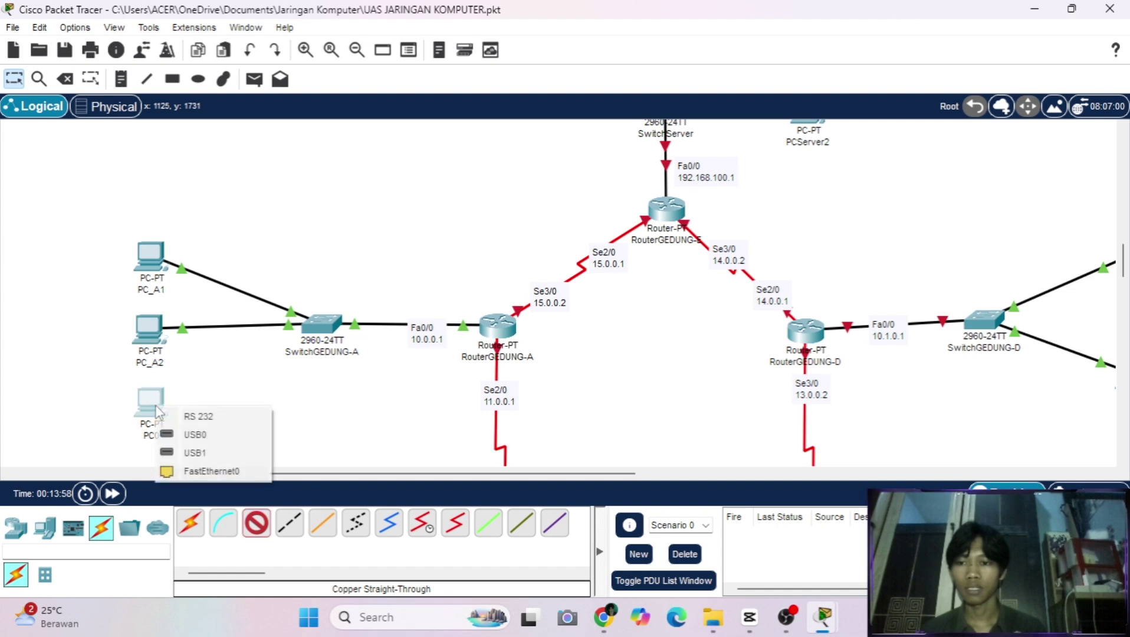
pyautogui.click(207, 470)
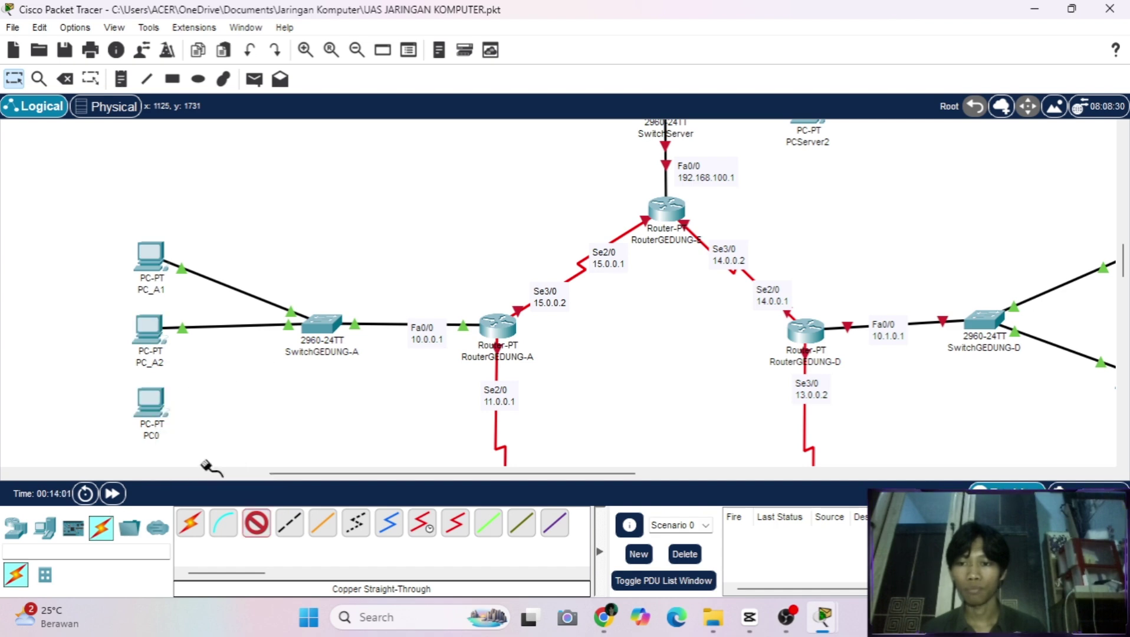
pyautogui.click(322, 324)
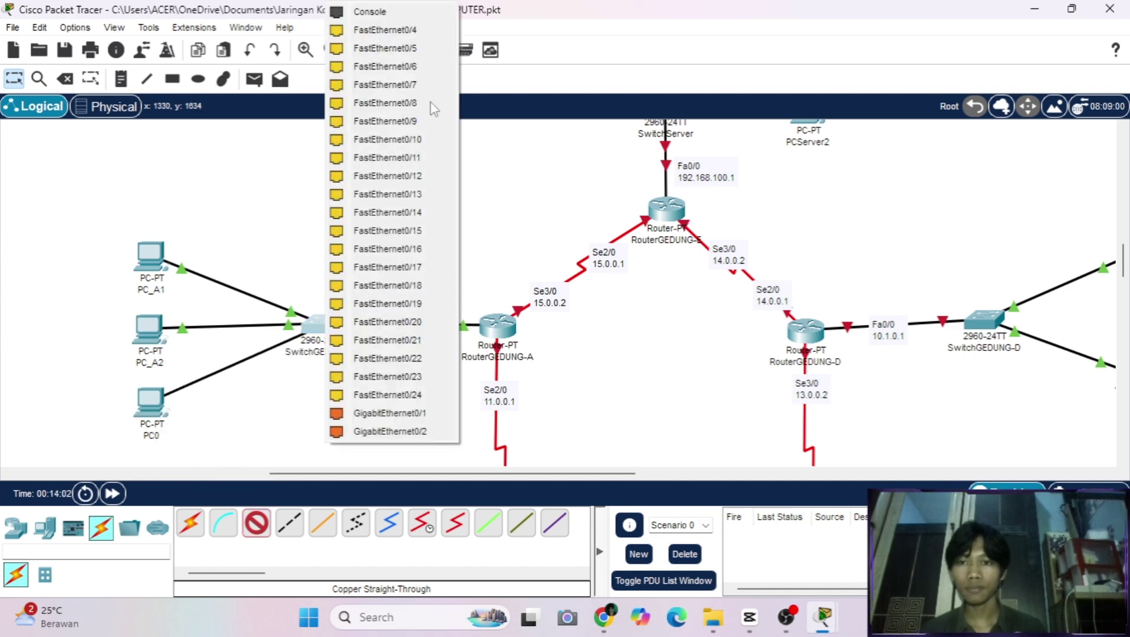
pyautogui.click(440, 35)
pyautogui.scroll(-1, 348, 217)
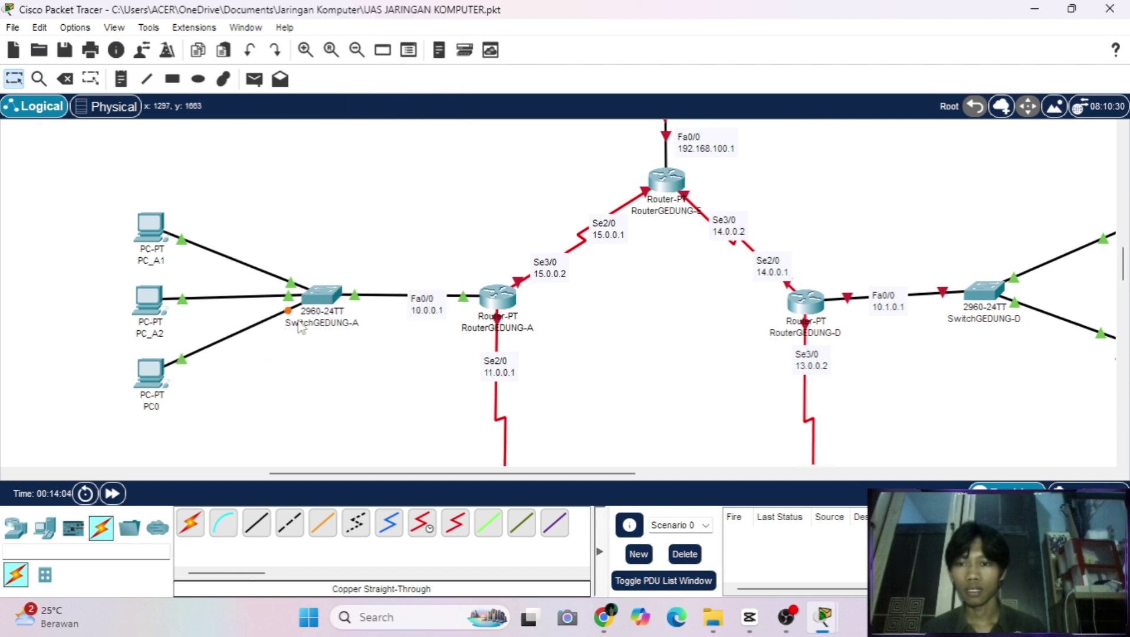
pyautogui.scroll(1, 273, 328)
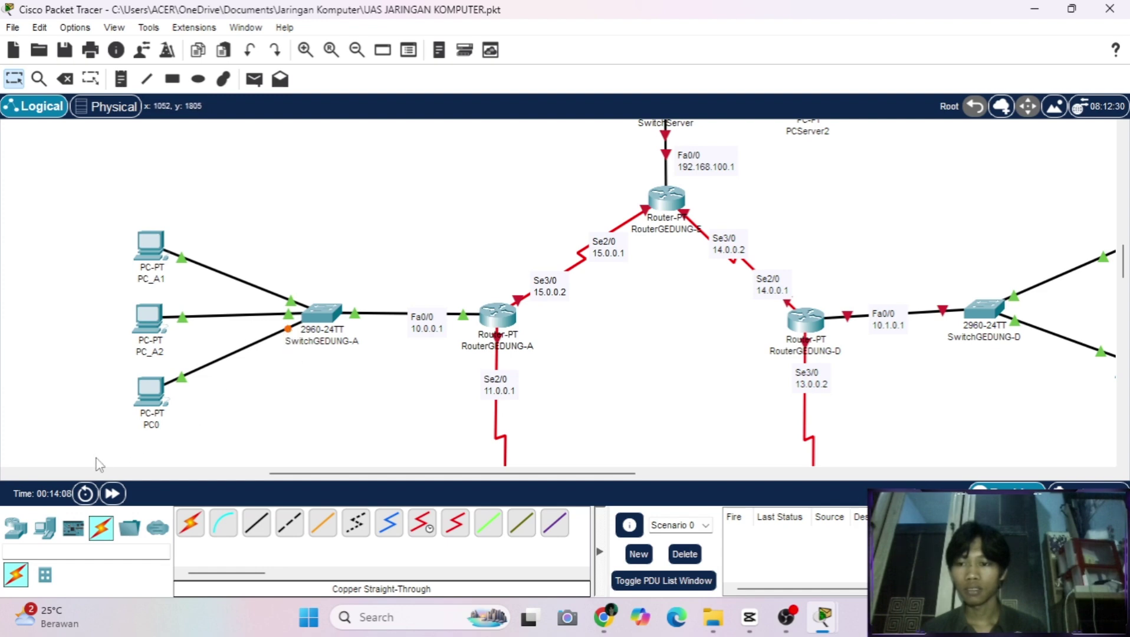
pyautogui.scroll(1, 191, 435)
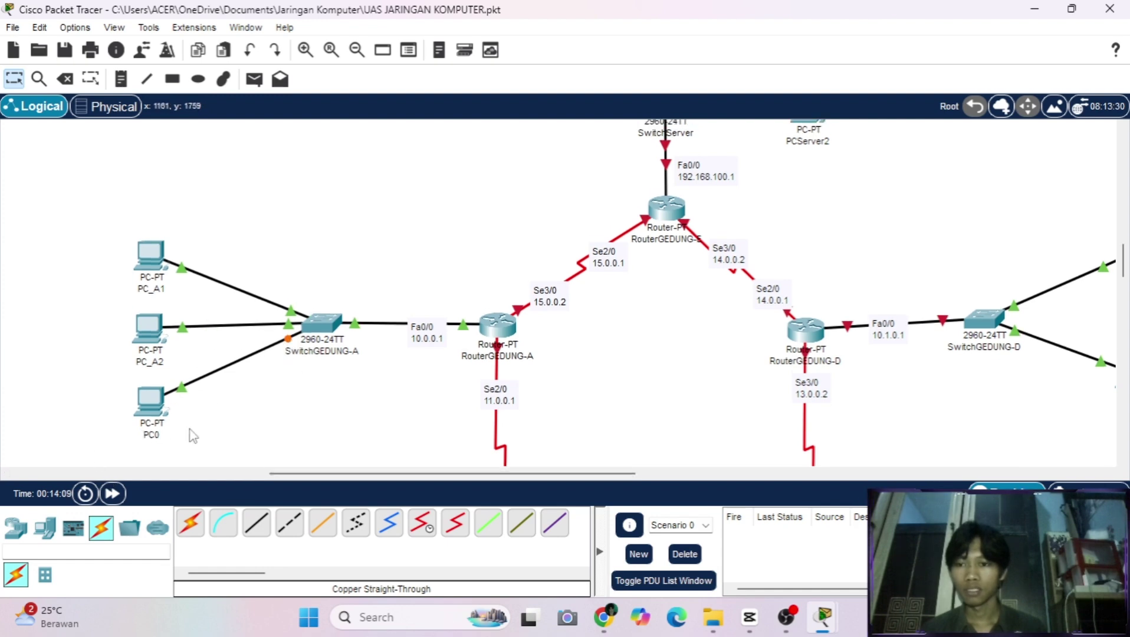
pyautogui.click(112, 492)
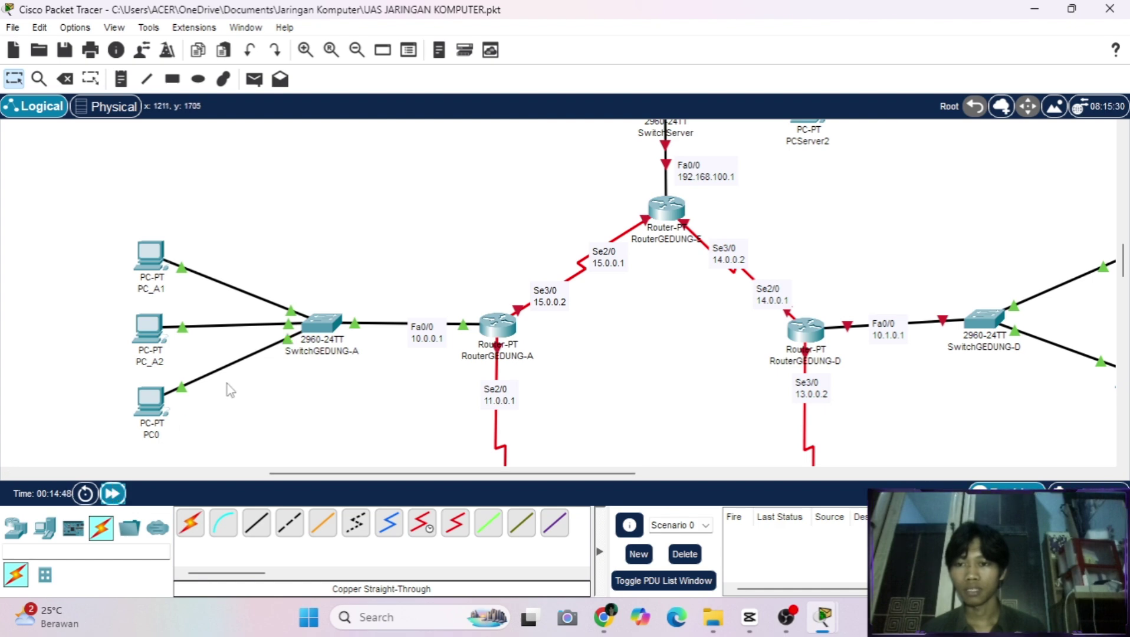
# Obtain PC0's IPv4 settings through DHCP in its IP configuration, check them against the topology and close the PC's window.
pyautogui.click(164, 402)
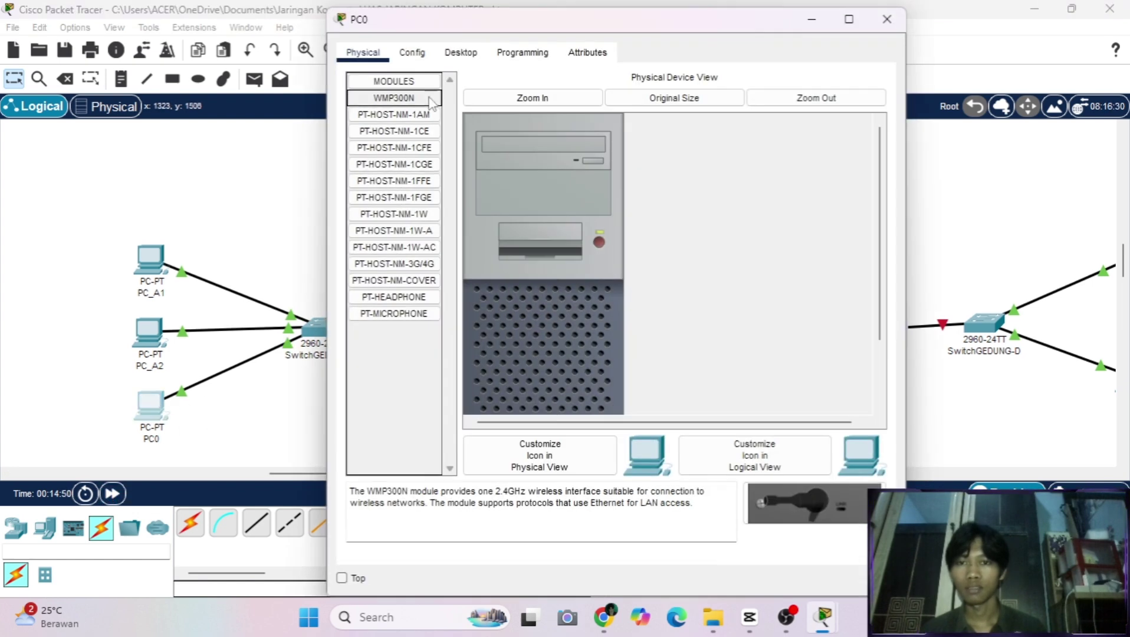
pyautogui.click(462, 53)
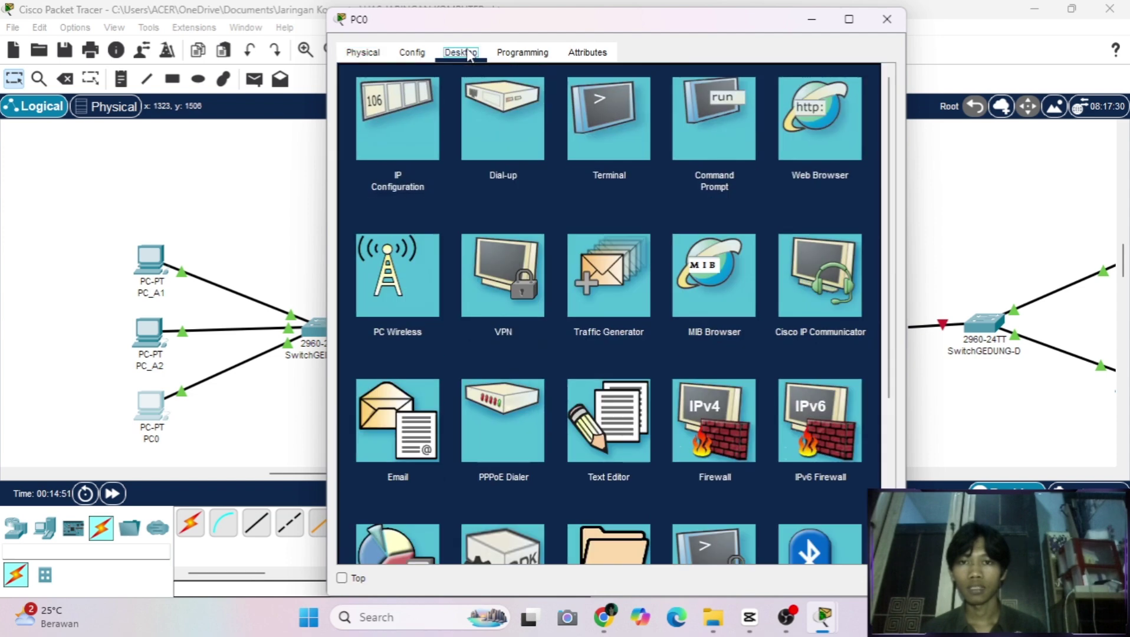
pyautogui.click(413, 133)
pyautogui.click(359, 145)
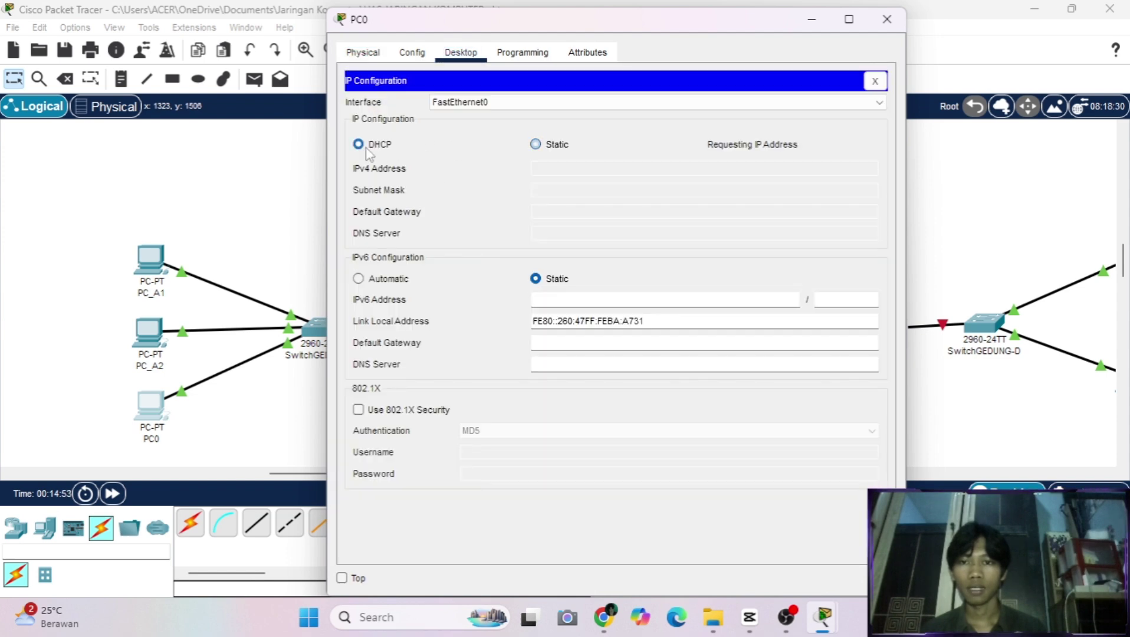
pyautogui.hscroll(5, 224, 241)
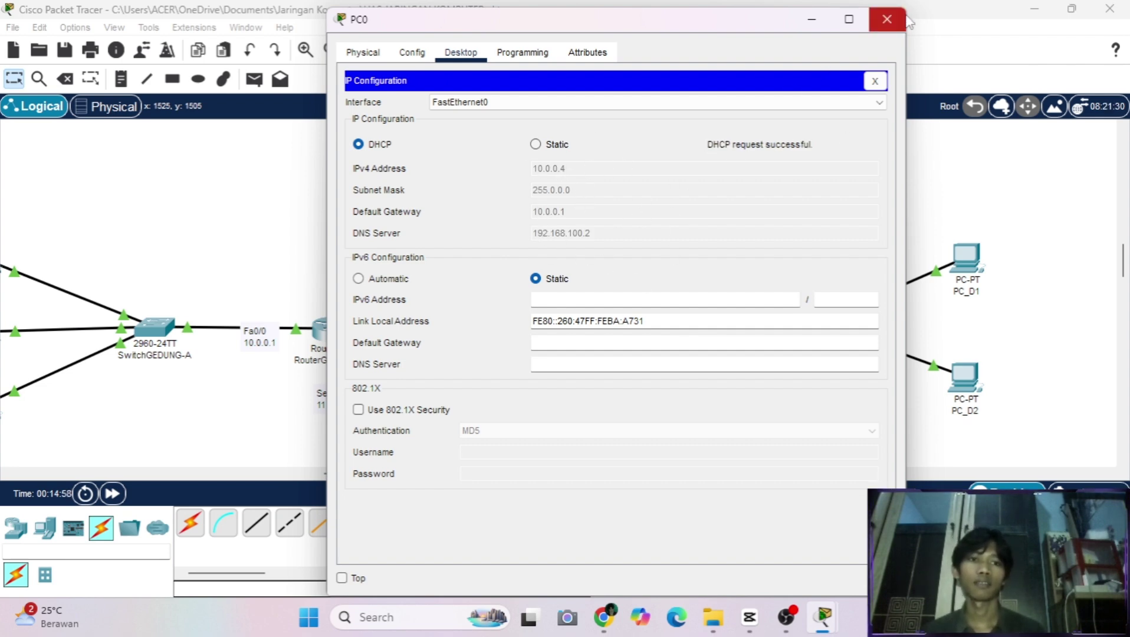
pyautogui.click(886, 19)
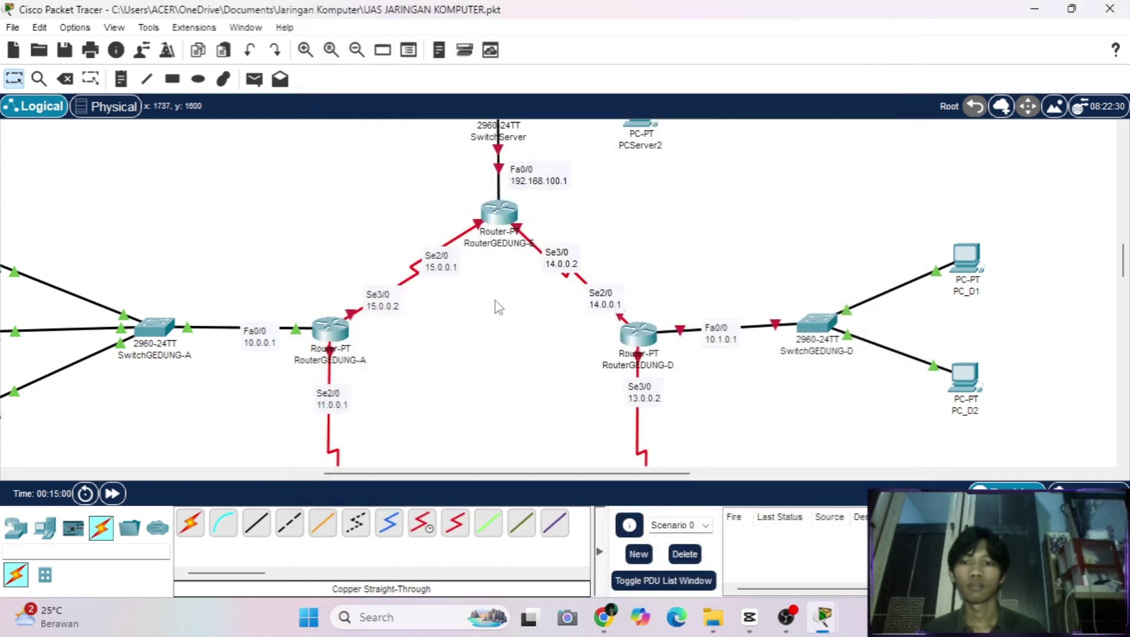
# Examine the topology's router links and address labels across Gedung A, B, C, D and the server network.
pyautogui.hscroll(-3, 498, 307)
pyautogui.scroll(-2, 499, 306)
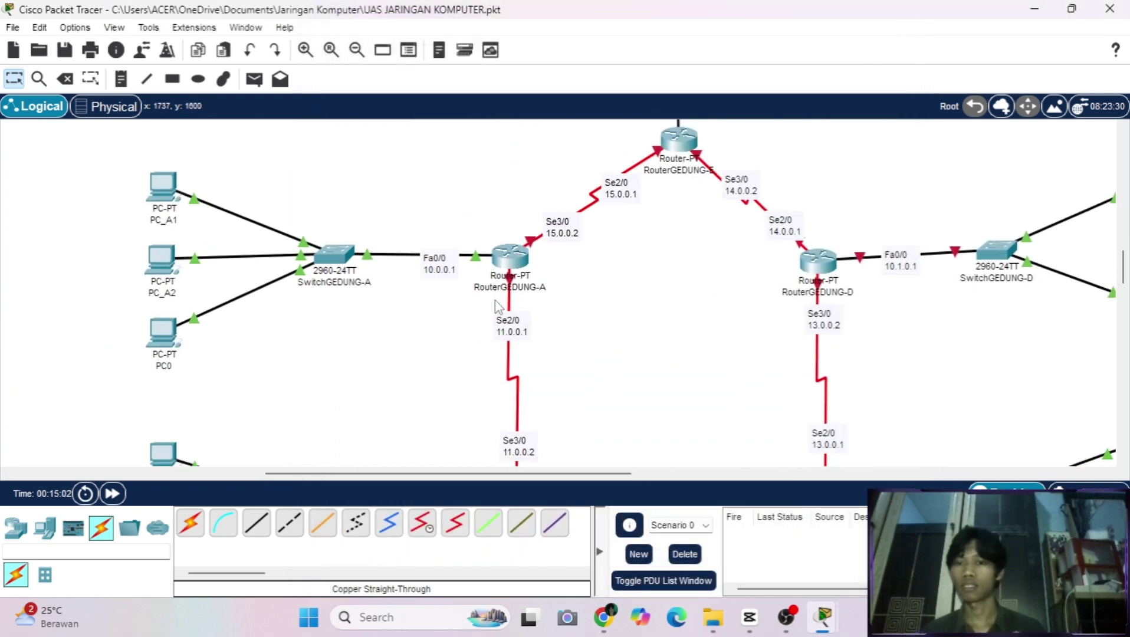
pyautogui.scroll(-1, 498, 306)
pyautogui.scroll(-1, 499, 307)
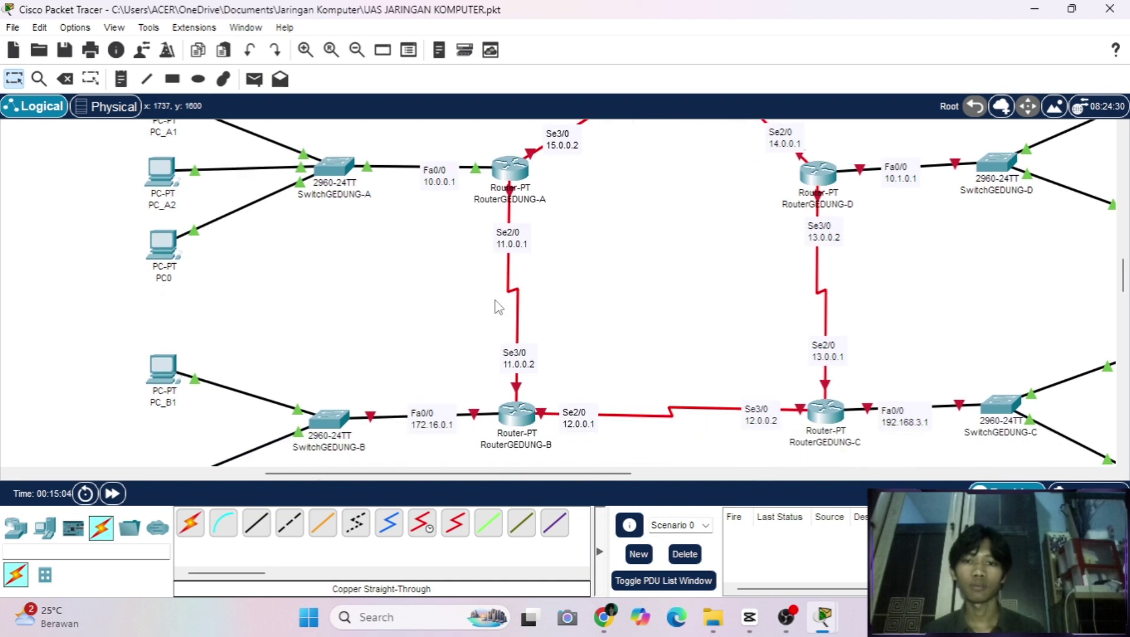
pyautogui.scroll(1, 498, 307)
pyautogui.scroll(-3, 531, 312)
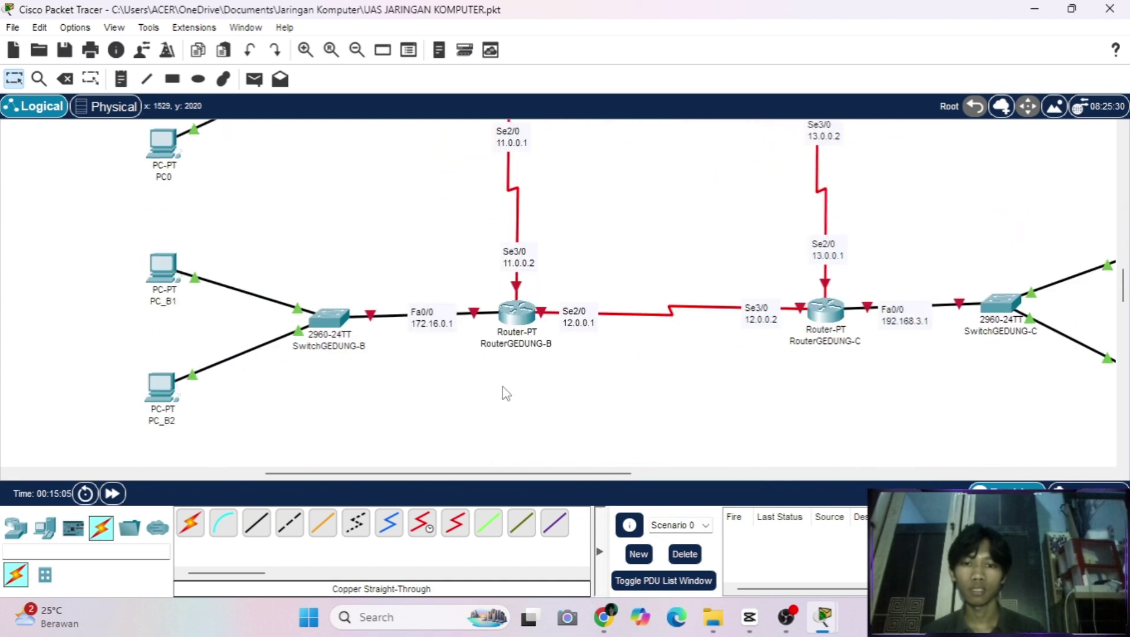
pyautogui.scroll(2, 504, 391)
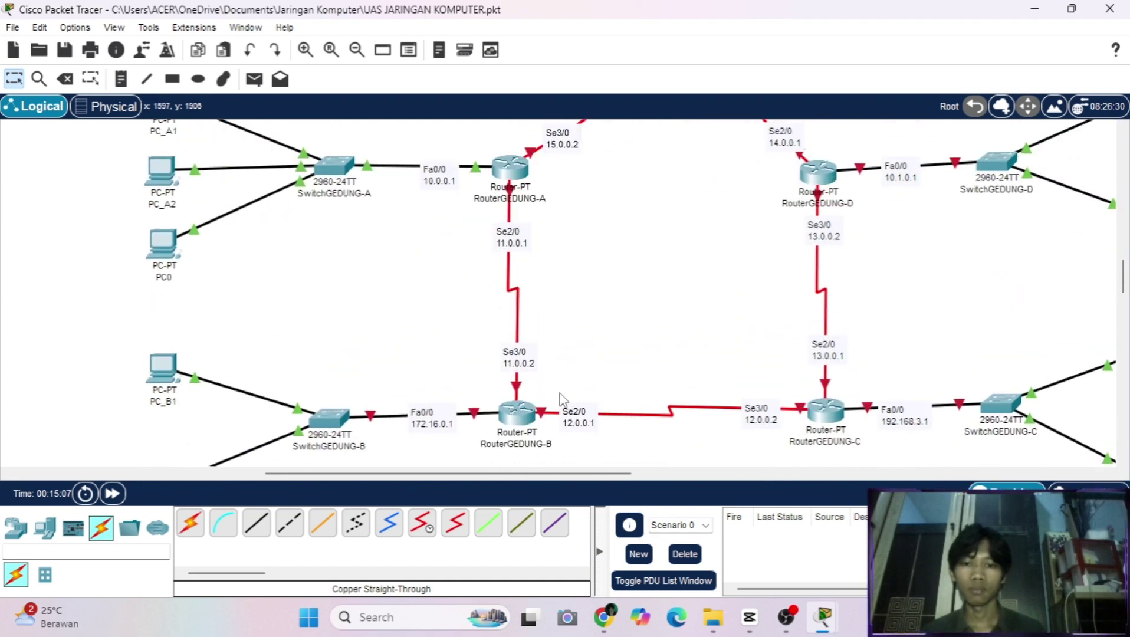
pyautogui.scroll(2, 538, 365)
pyautogui.scroll(2, 538, 366)
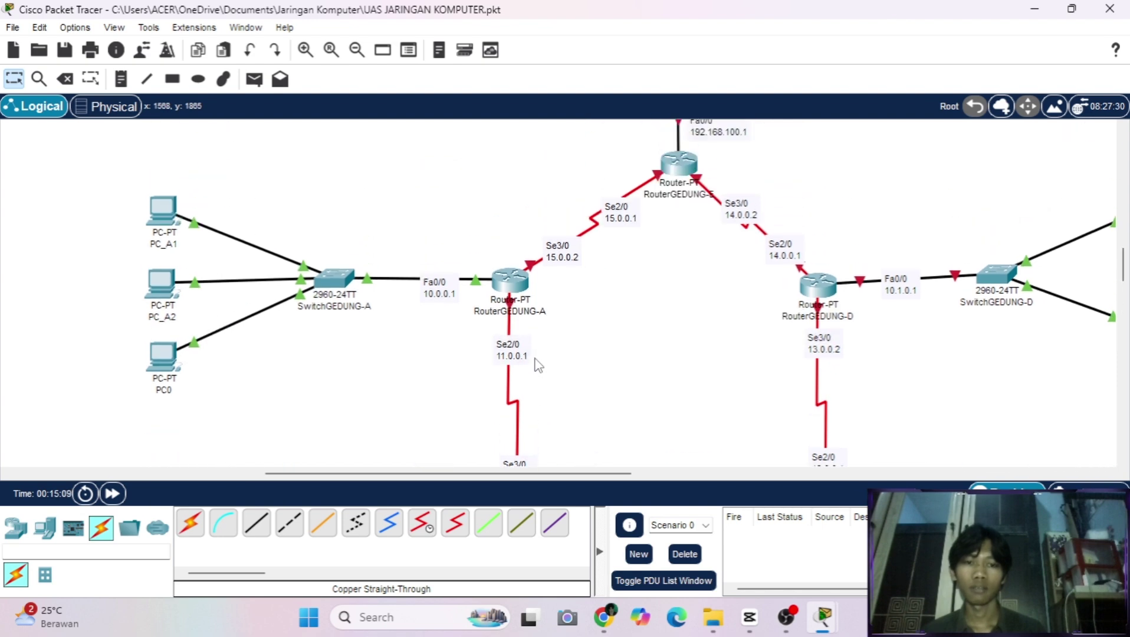
pyautogui.hscroll(5, 537, 366)
pyautogui.scroll(-3, 538, 366)
pyautogui.hscroll(-4, 538, 365)
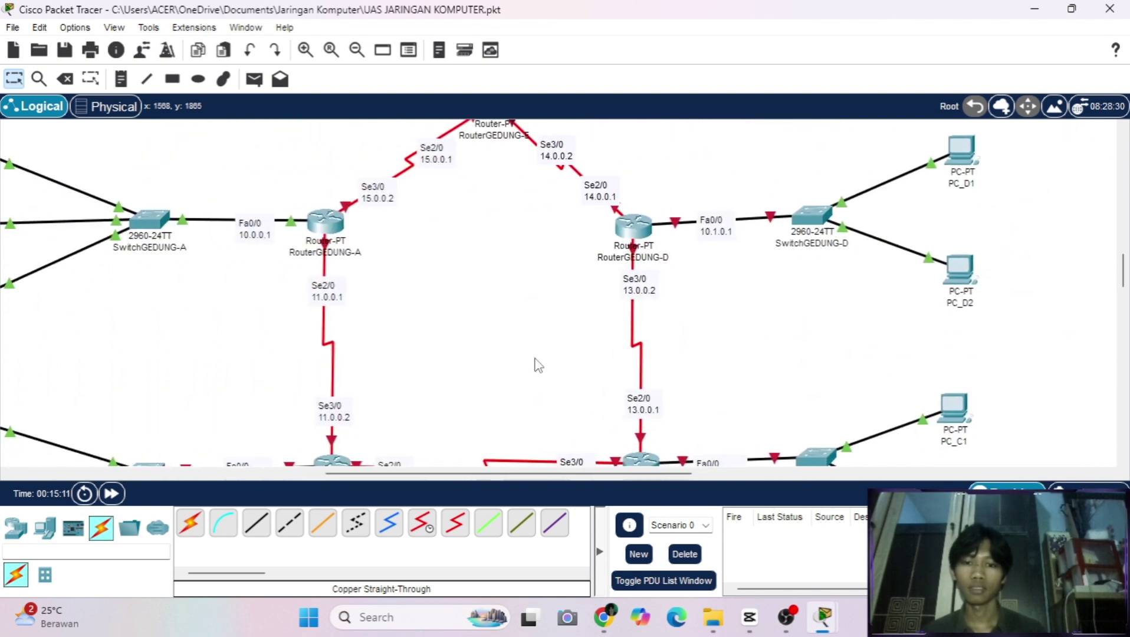
pyautogui.scroll(-2, 538, 365)
pyautogui.scroll(4, 538, 366)
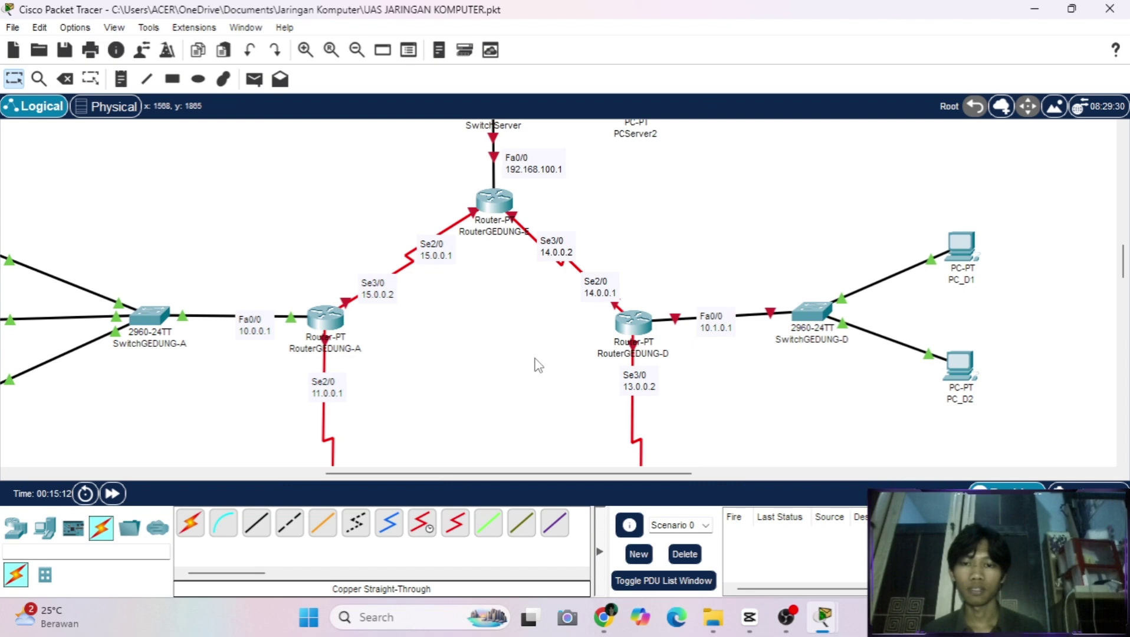
pyautogui.hscroll(-3, 538, 365)
pyautogui.scroll(1, 537, 365)
pyautogui.scroll(2, 538, 366)
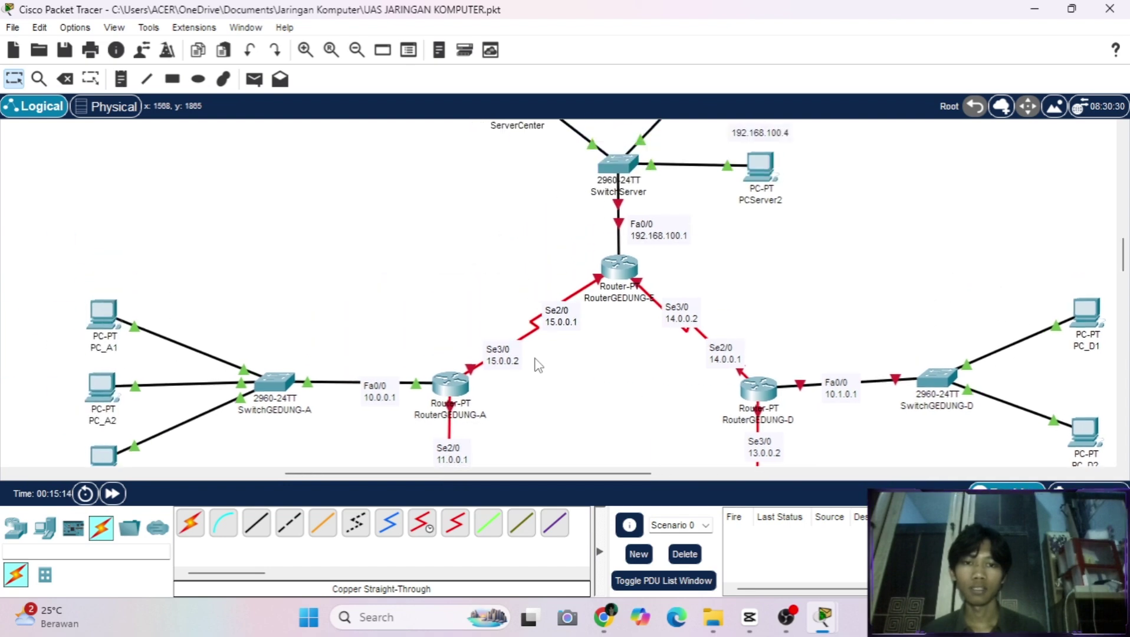
pyautogui.scroll(-8, 684, 386)
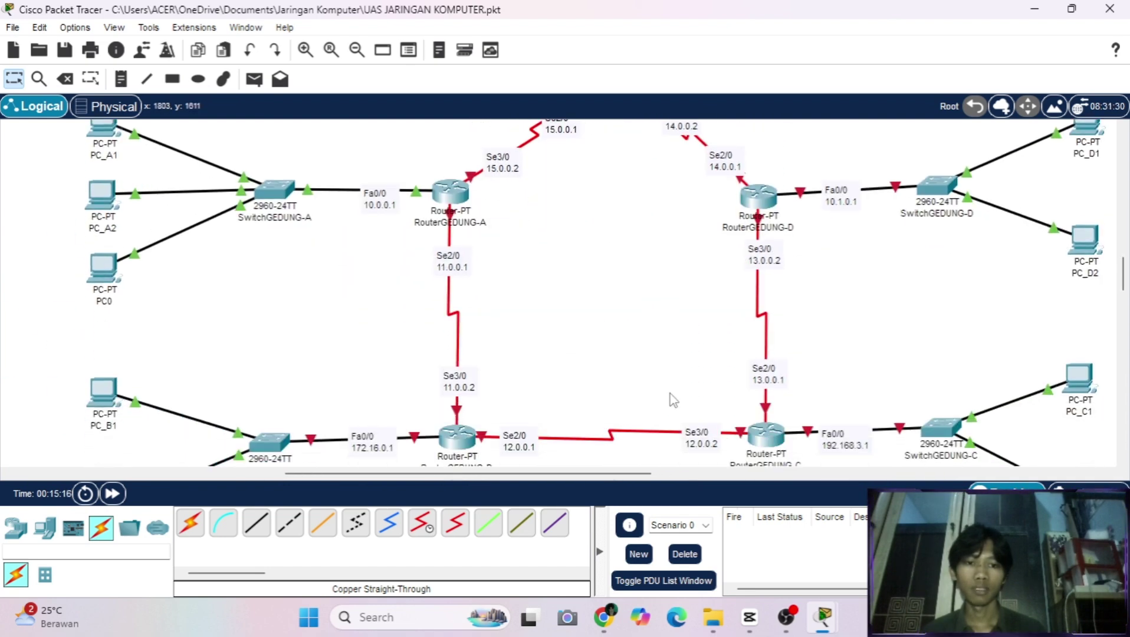
pyautogui.scroll(3, 692, 369)
pyautogui.hscroll(3, 693, 369)
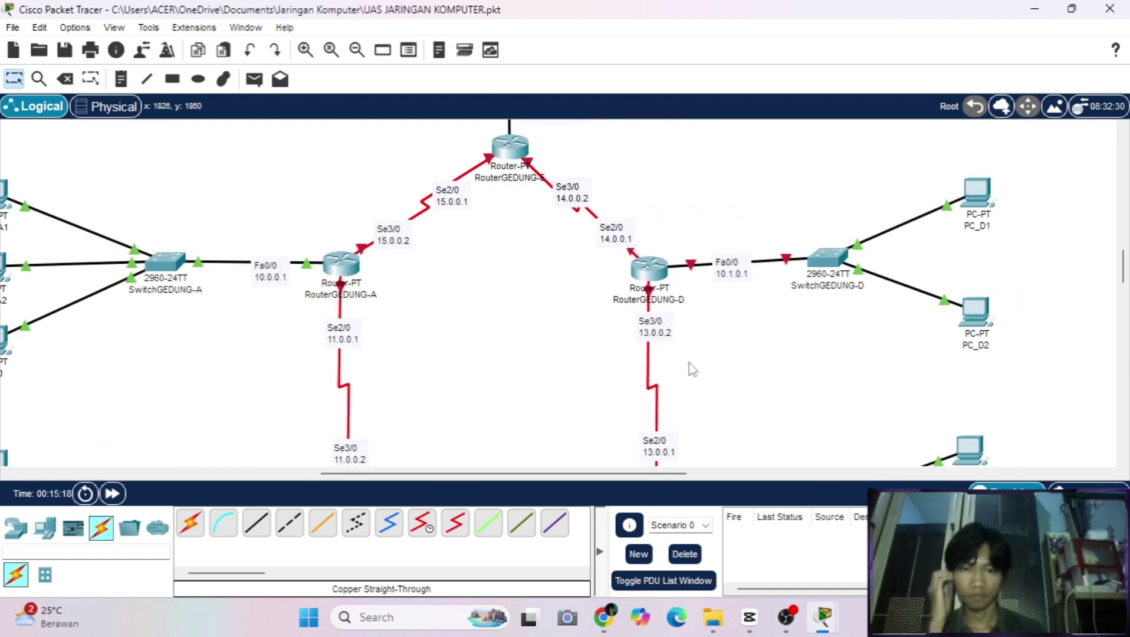
pyautogui.scroll(-2, 692, 370)
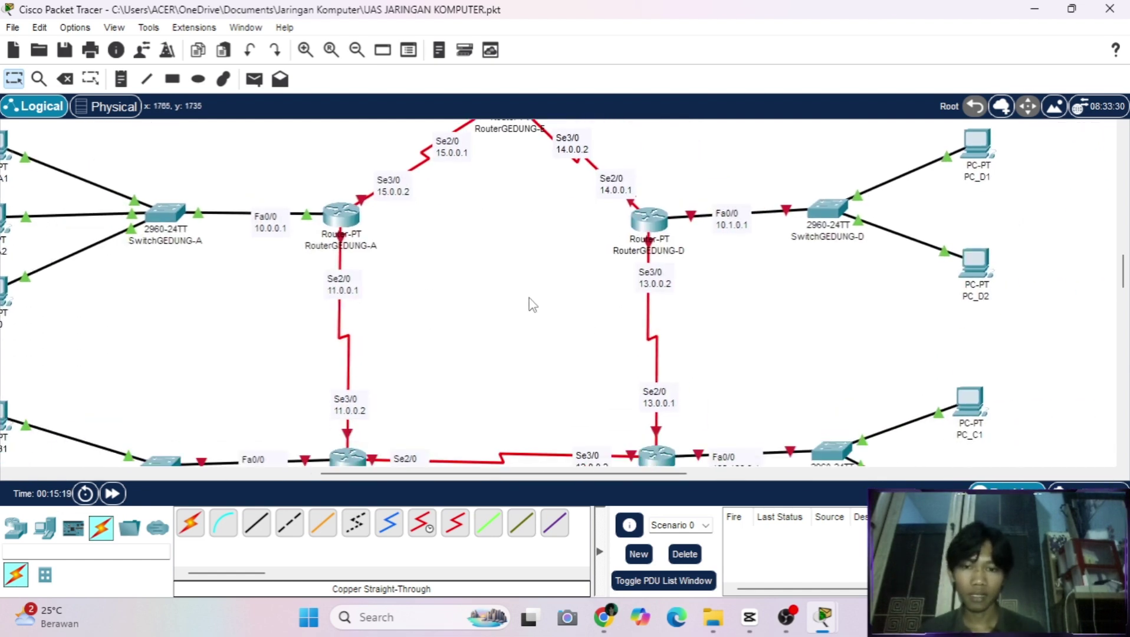
pyautogui.scroll(-1, 532, 304)
pyautogui.hscroll(-3, 533, 304)
pyautogui.scroll(-1, 533, 303)
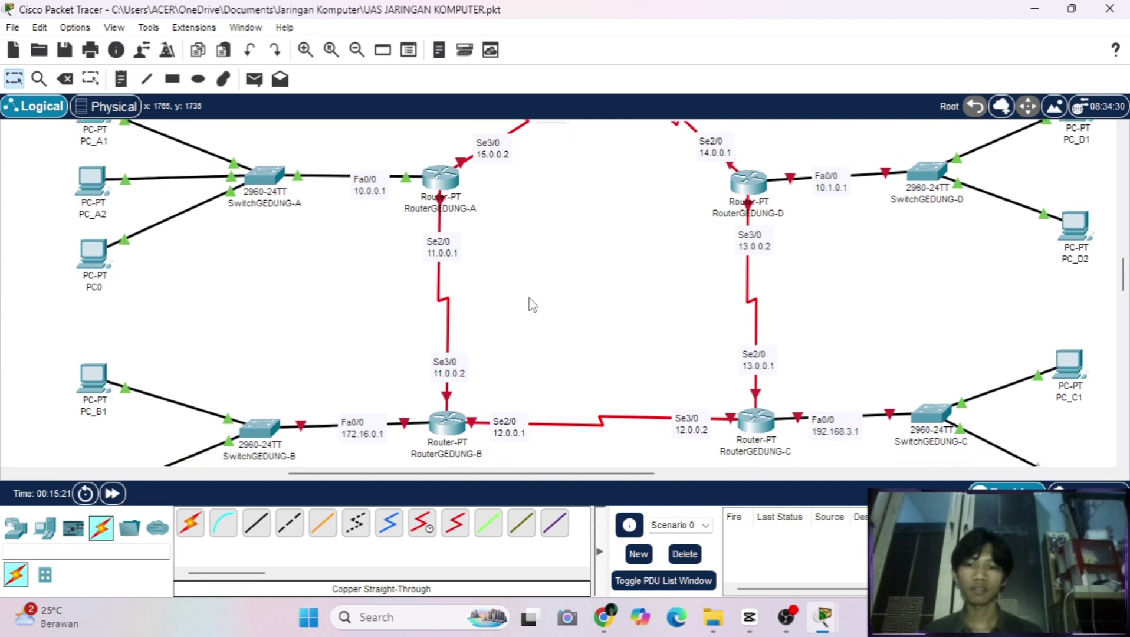
# Open RouterGEDUNG-B's command line and enter global configuration mode.
pyautogui.scroll(-2, 466, 348)
pyautogui.click(449, 367)
pyautogui.click(551, 52)
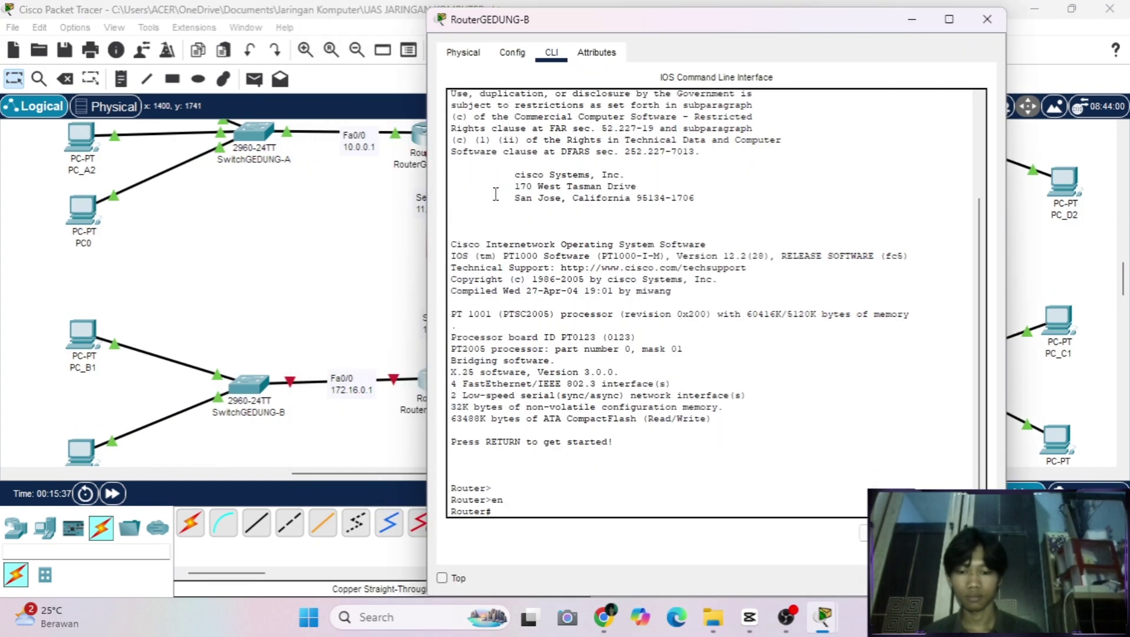
pyautogui.write('conf t')
pyautogui.press('Return')
# Assign 172.16.0.1 with mask 255.255.0.0 to RouterGEDUNG-B's FastEthernet0/0 interface and enable the interface.
pyautogui.write('int fa0/0')
pyautogui.press('Return')
pyautogui.write('ip address')
pyautogui.hscroll(1, 337, 222)
pyautogui.write('172.16.0.1 255.255.0.0')
pyautogui.press('Return')
pyautogui.write('no sh')
pyautogui.press('Return')
pyautogui.press('Return')
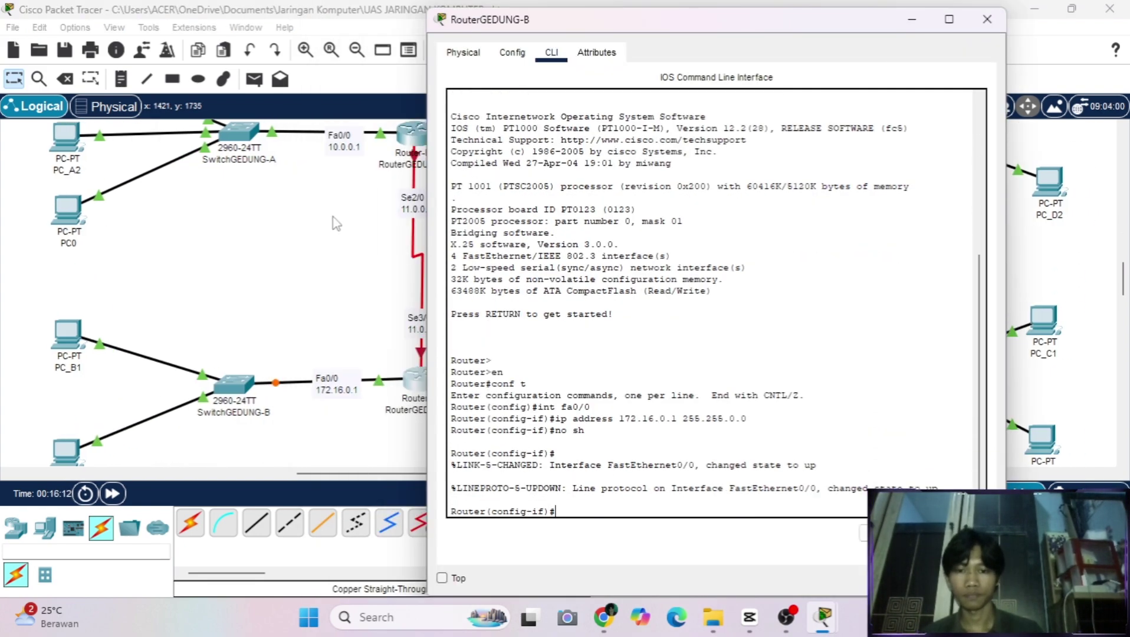
# Create DHCP pool GEDUNG-B on RouterGEDUNG-B with network 172.16.0.0 255.255.0.0 and DNS server 192.168.100.2, and exit configuration mode.
pyautogui.write('ex')
pyautogui.press('Return')
pyautogui.write('ip dhcp pool GEDUNG-B Router(dhcp-config)#net 172.16.0.0 255.255.0.0')
pyautogui.press('Return')
pyautogui.write('dns-server 192.')
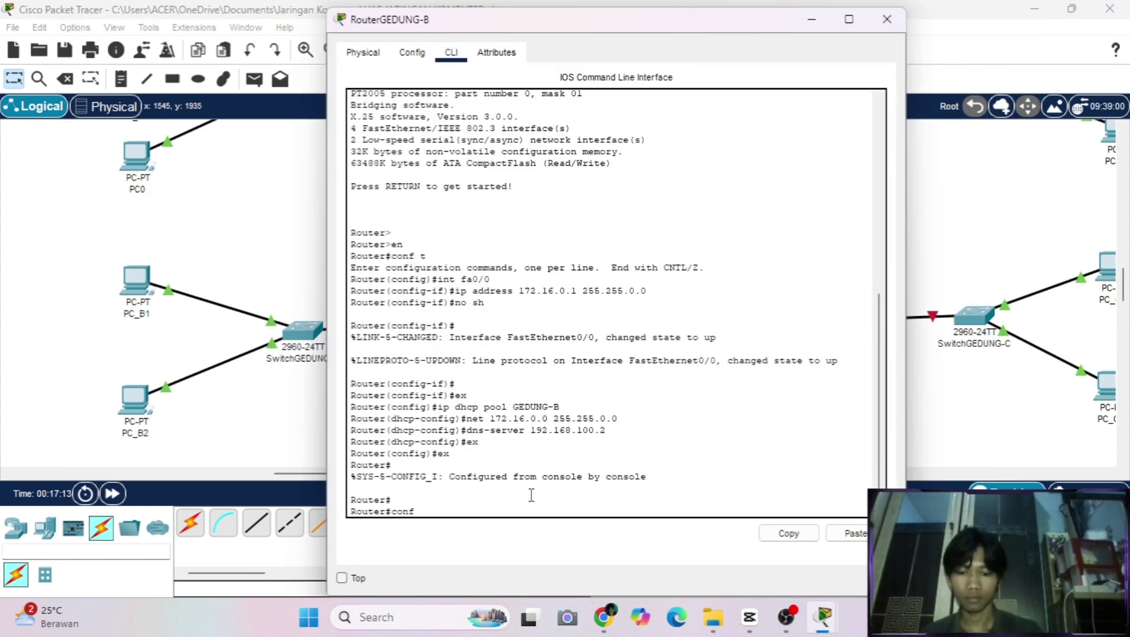
# Re-enter global configuration mode on RouterGEDUNG-B and give DHCP pool GEDUNG-B the default router 172.16.0.1.
pyautogui.write('t')
pyautogui.press('Return')
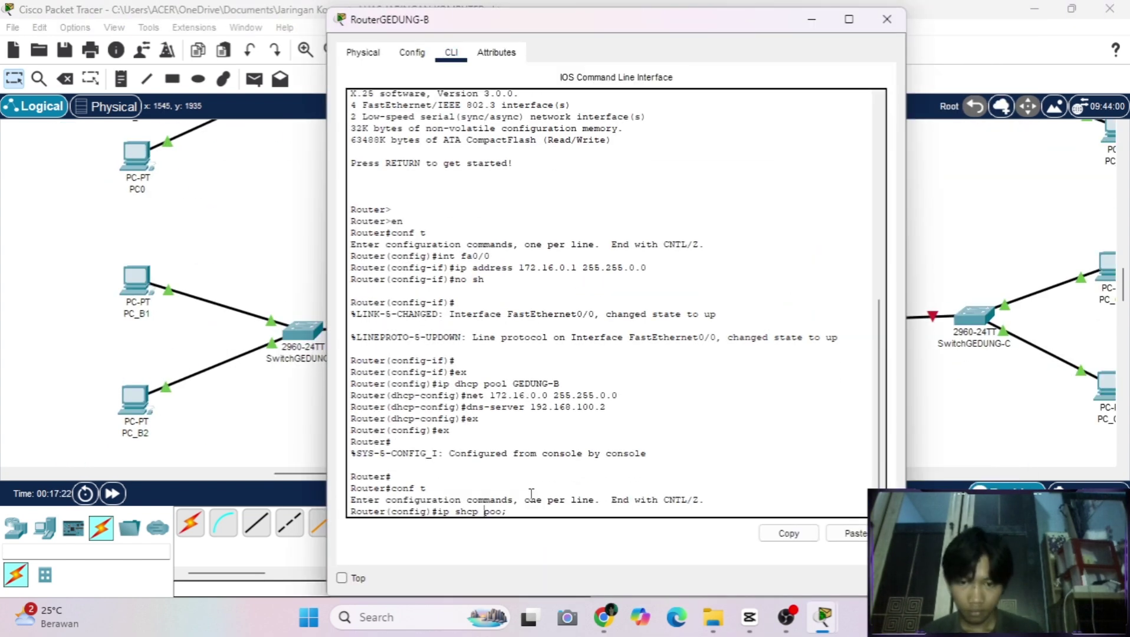
pyautogui.write('ip dhcp pool GEDUNG-B')
pyautogui.press('Return')
pyautogui.write('de')
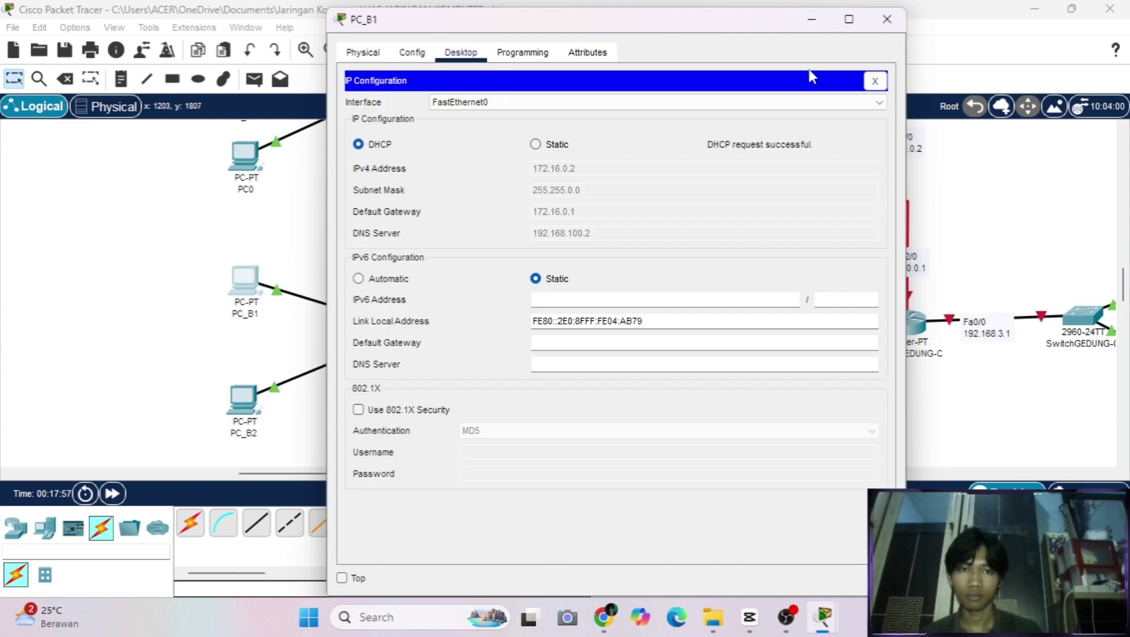
# Assign 192.168.3.1 with mask 255.255.255.0 to RouterGEDUNG-C's FastEthernet0/0 interface and enable the interface.
pyautogui.write('int fa0/0')
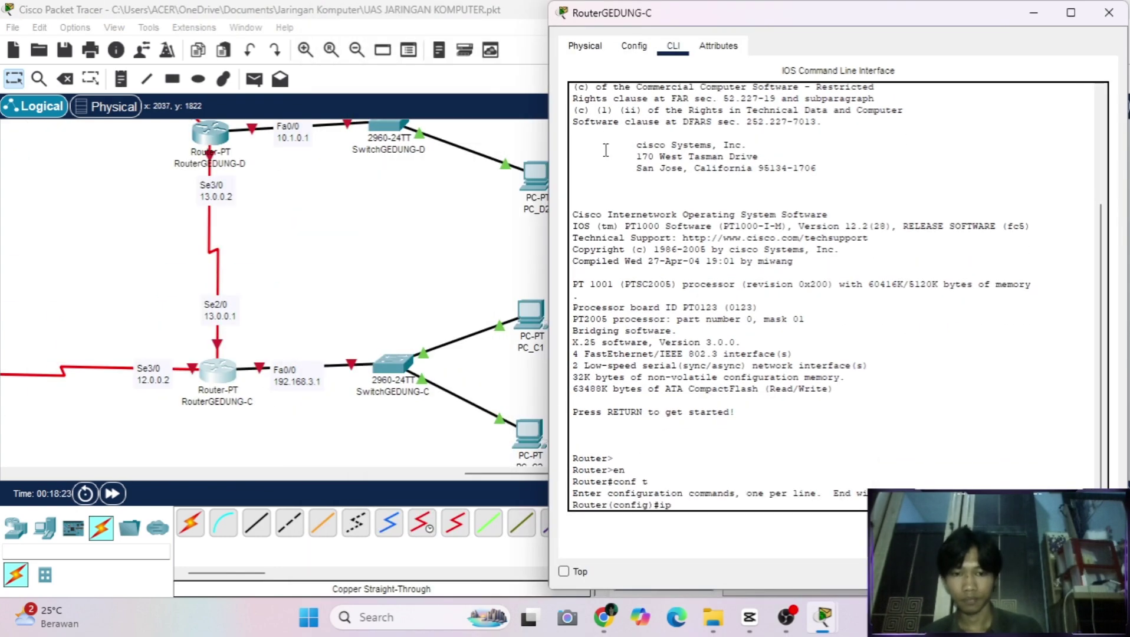
pyautogui.press('Return')
pyautogui.write('ip')
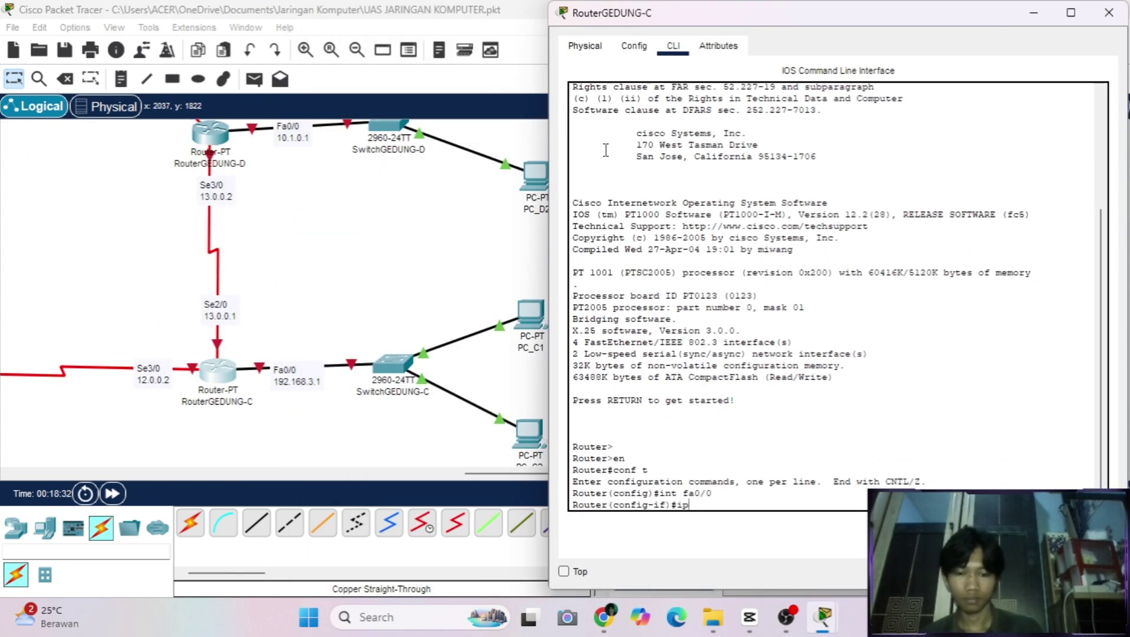
pyautogui.write(' address 192.168.3.1')
pyautogui.press('Return')
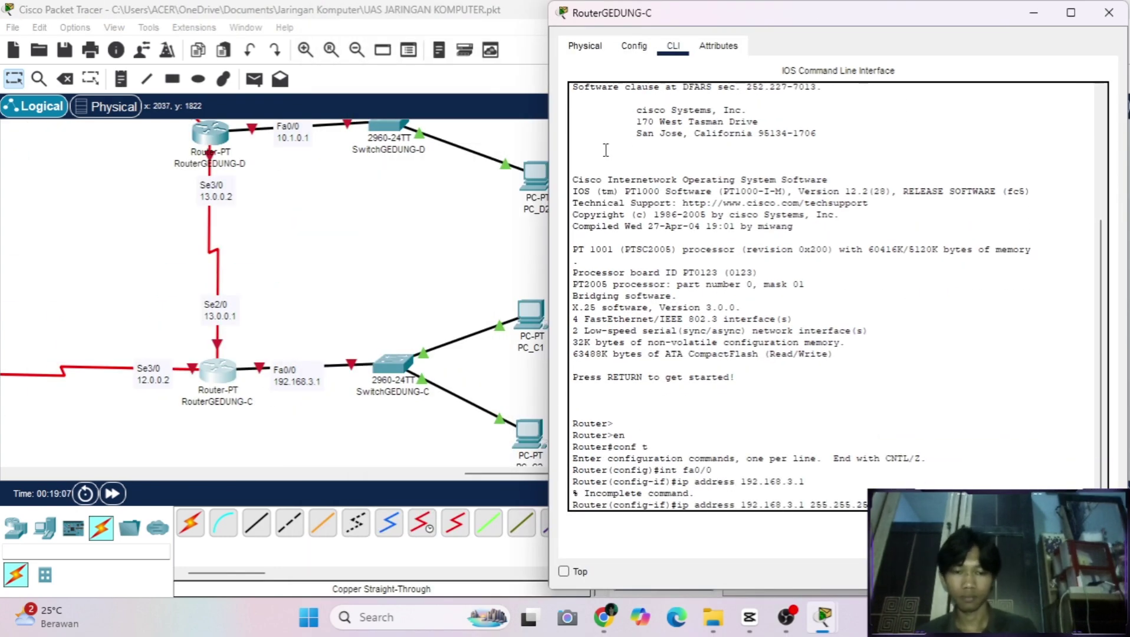
pyautogui.press('Return')
pyautogui.write('no sh')
pyautogui.press('Return')
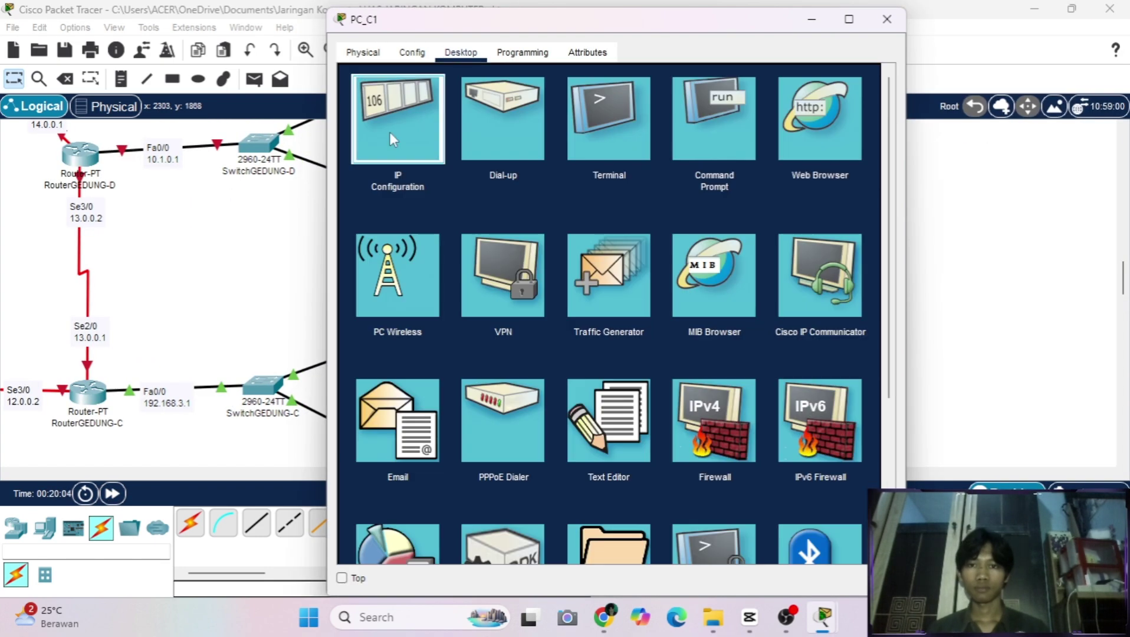
# Check PC_C1's IP configuration, and define RouterGEDUNG-C's DHCP pool with network 192.168.3.0 255.255.255.0, default router 192.168.3.1 and a DNS server.
pyautogui.click(389, 132)
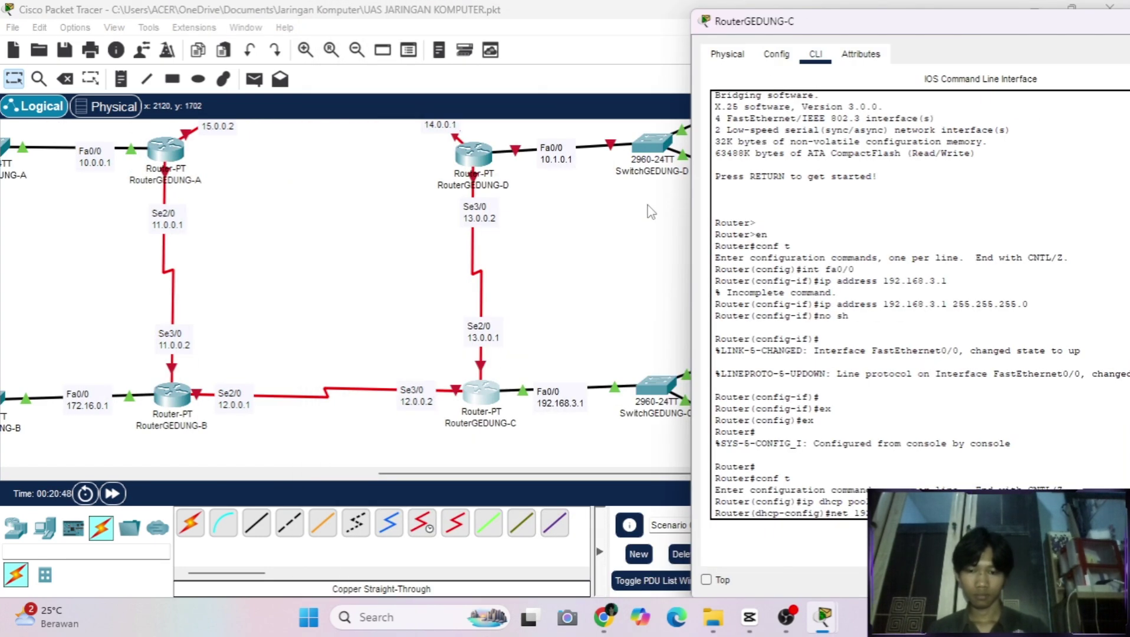
pyautogui.write('2.168.3.0 255.255.255.0')
pyautogui.press('Return')
pyautogui.write('default-router 192.168.3.1')
pyautogui.press('Return')
pyautogui.write('dns')
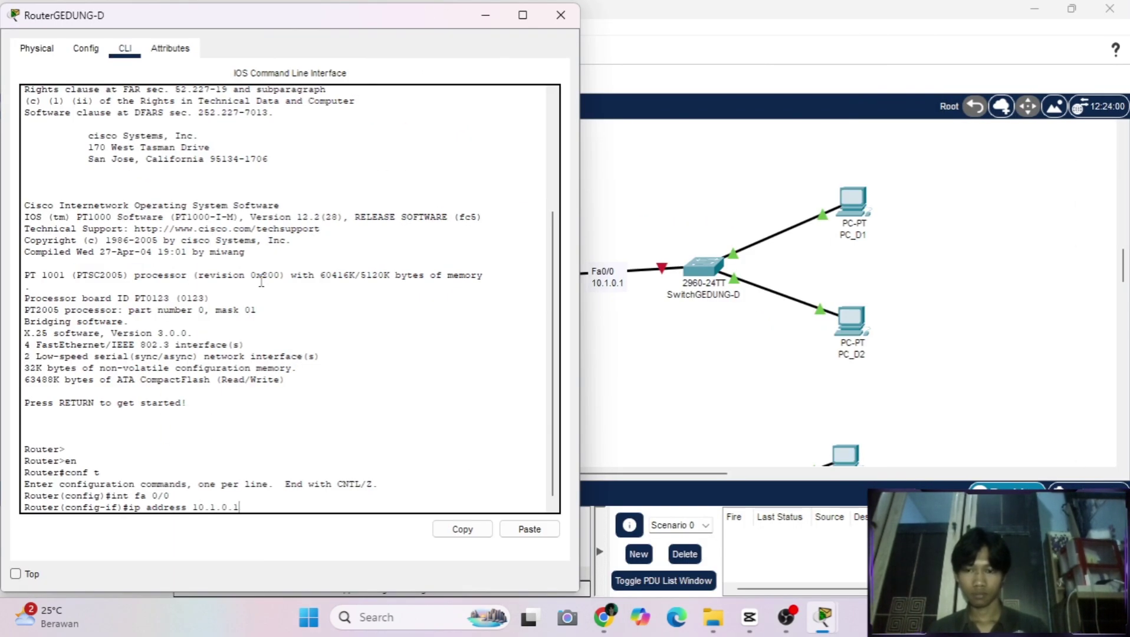
# Assign 10.1.0.1 with mask 255.0.0.0 to RouterGEDUNG-D's FastEthernet0/0 interface, enable it and leave interface configuration.
pyautogui.write('255.0.0.0')
pyautogui.press('Return')
pyautogui.write('no sh')
pyautogui.press('Return')
pyautogui.write('ex')
pyautogui.press('Return')
# Create DHCP pool GEDUNG-D on RouterGEDUNG-D with network 10.1.0.0 255.0.0.0, default router 10.1.0.1 and DNS server 192.168.100.2.
pyautogui.write('ip dhcp pool GEDUNG-D')
pyautogui.press('Return')
pyautogui.write('net 10.1.0')
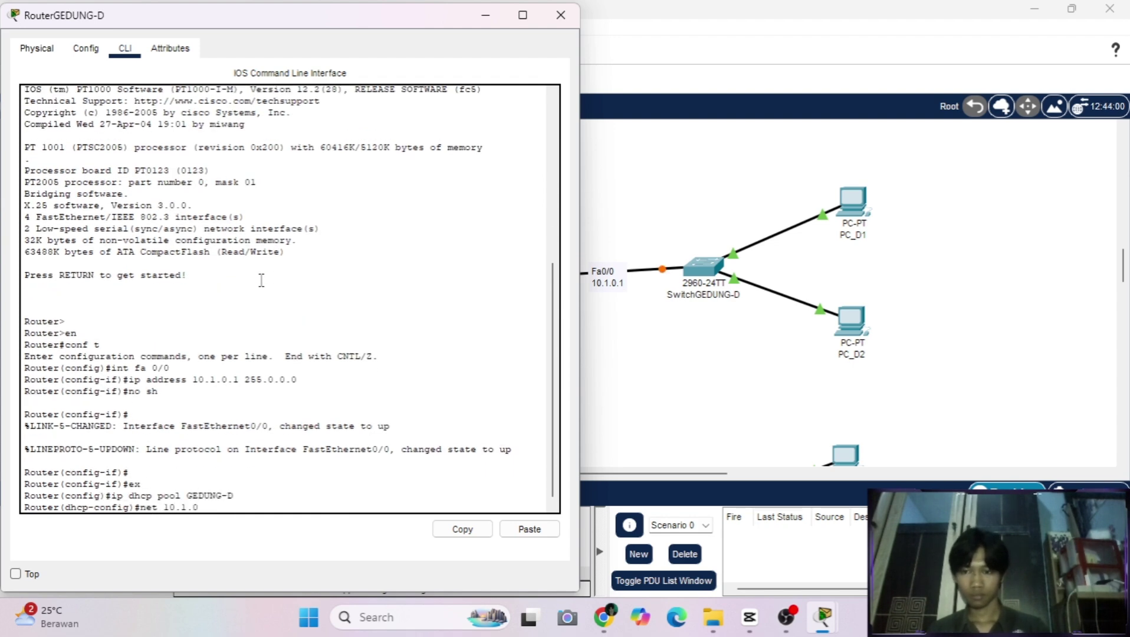
pyautogui.write('.0 255.0.0.0')
pyautogui.press('Return')
pyautogui.write('default-router 10.1.0.1')
pyautogui.press('Return')
pyautogui.write('dns-server 10.1.0.1')
pyautogui.press('Return')
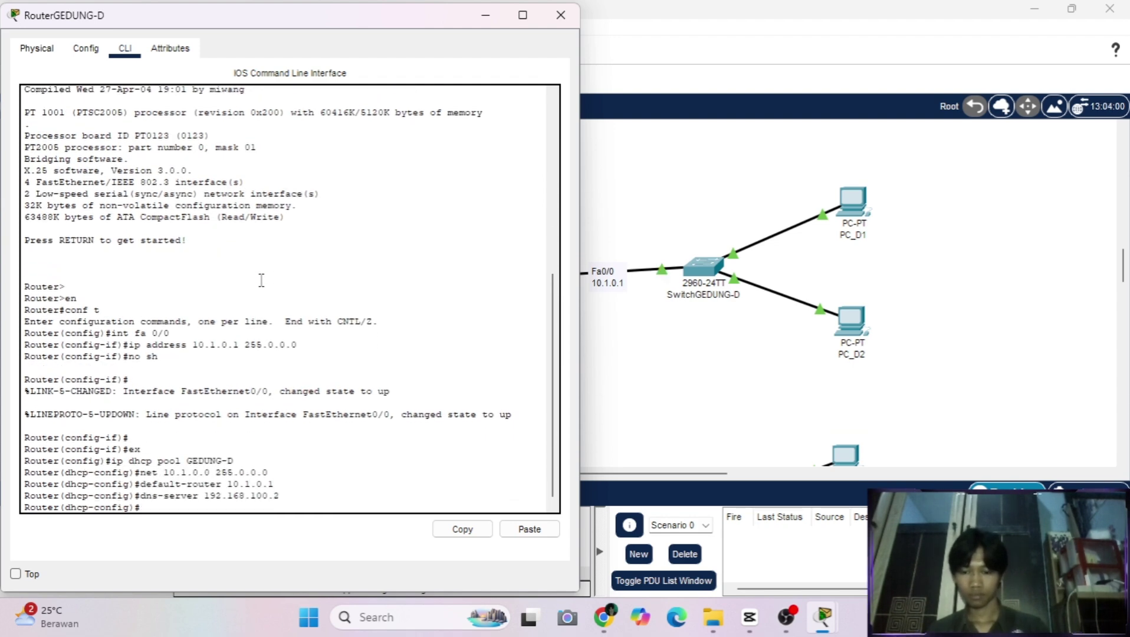
pyautogui.click(358, 144)
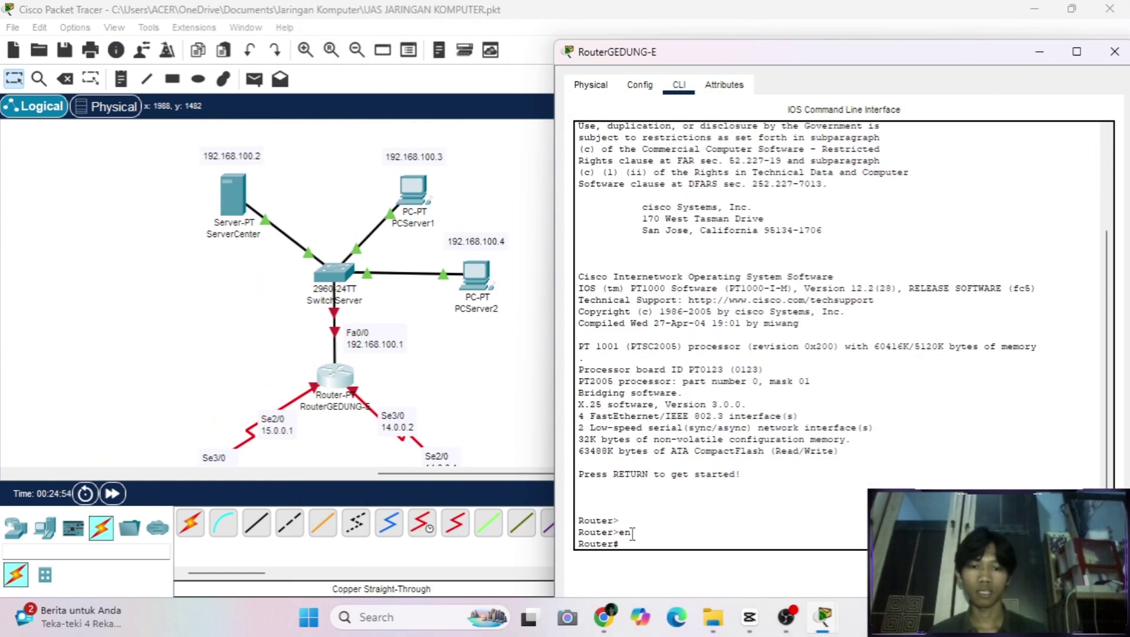
# Assign 192.168.100.1 with mask 255.255.255.0 to RouterGEDUNG-E's FastEthernet0/0 interface and enable the interface.
pyautogui.press('Return')
pyautogui.write('int fa0/0')
pyautogui.press('Return')
pyautogui.write('ip address 192.168.100.1')
pyautogui.press('Return')
pyautogui.write('ip address 192.168.100.1 255.255.255.0')
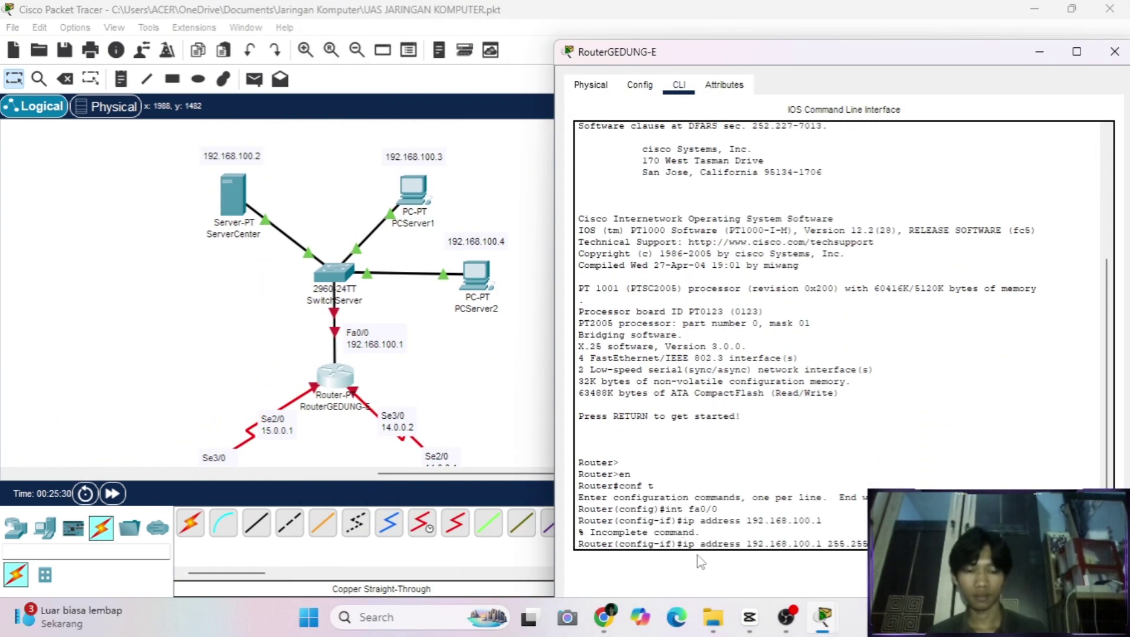
pyautogui.press('Return')
pyautogui.write('no sh')
pyautogui.press('Return')
pyautogui.press('Return')
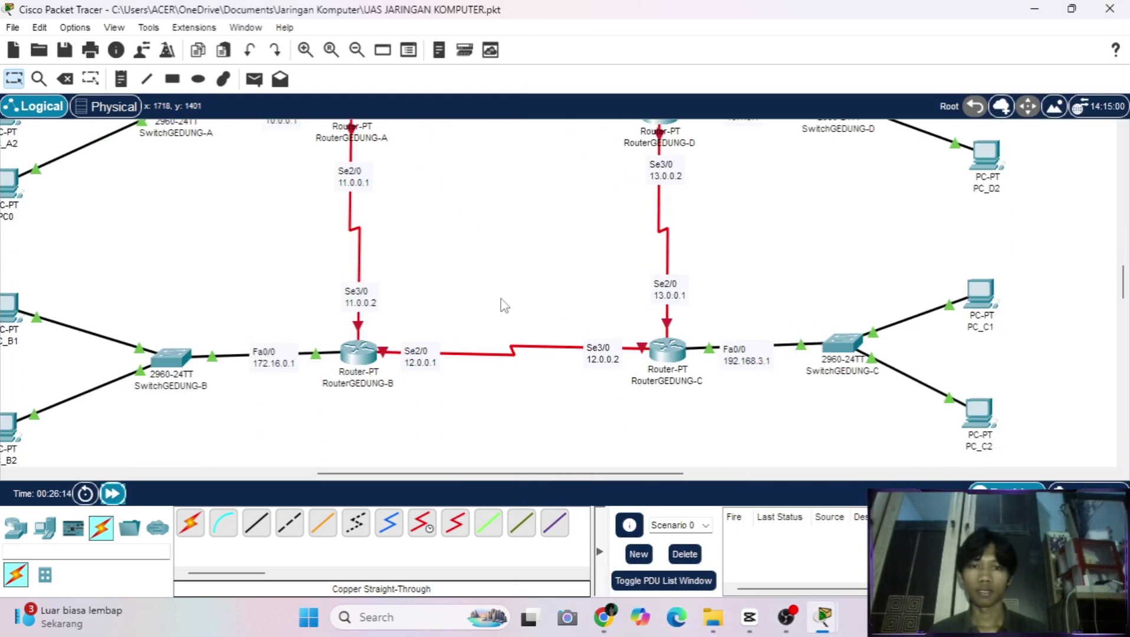
# Examine the serial links between the five GEDUNG routers, comparing their interface and address labels with the other topology in the workspace.
pyautogui.scroll(9, 505, 305)
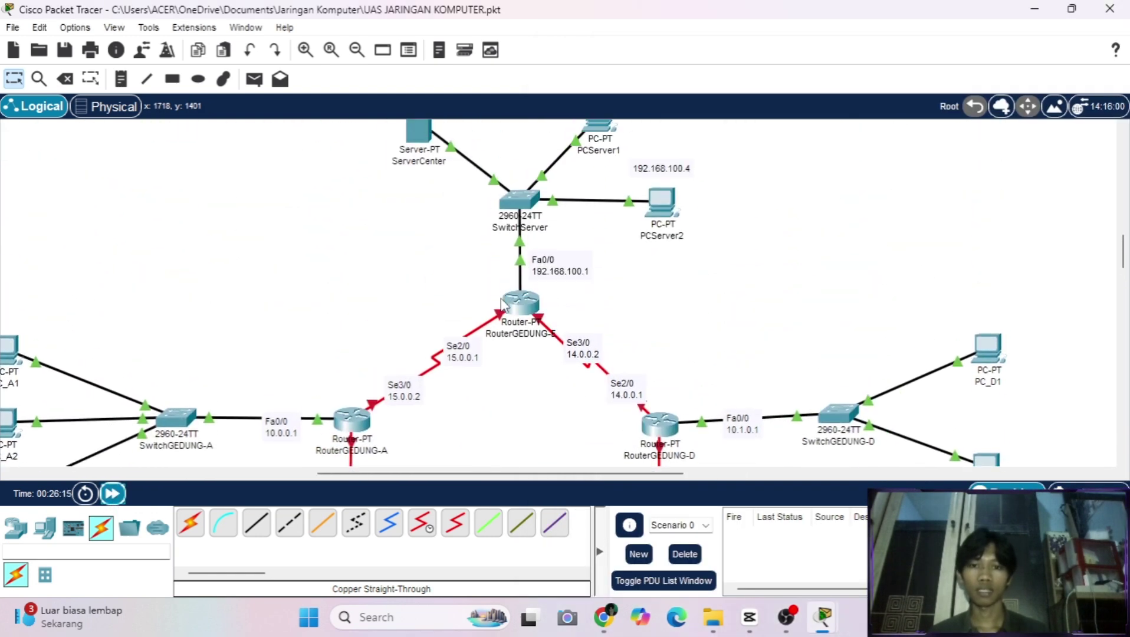
pyautogui.hscroll(-6, 502, 304)
pyautogui.scroll(-4, 502, 304)
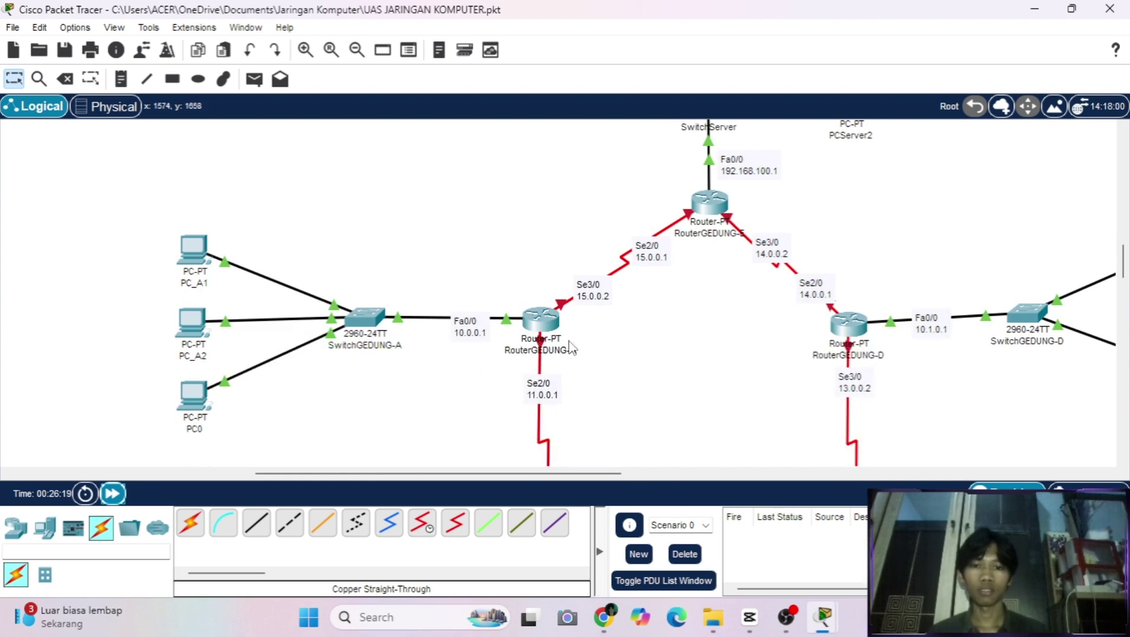
pyautogui.scroll(-10, 434, 379)
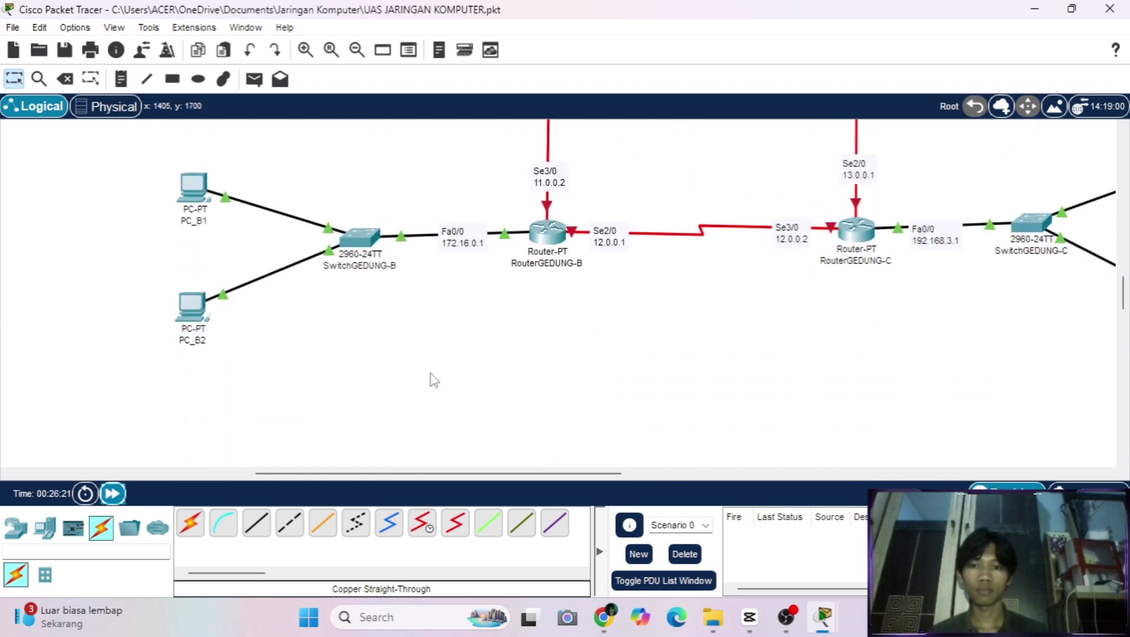
pyautogui.scroll(7, 434, 379)
pyautogui.hscroll(12, 434, 380)
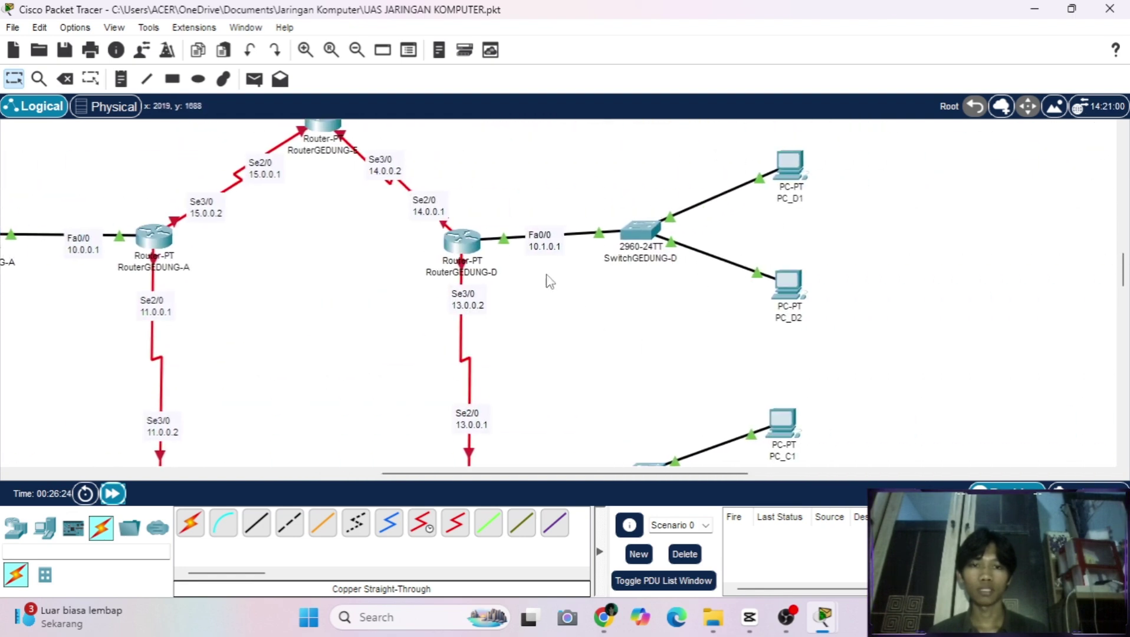
pyautogui.hscroll(-10, 548, 259)
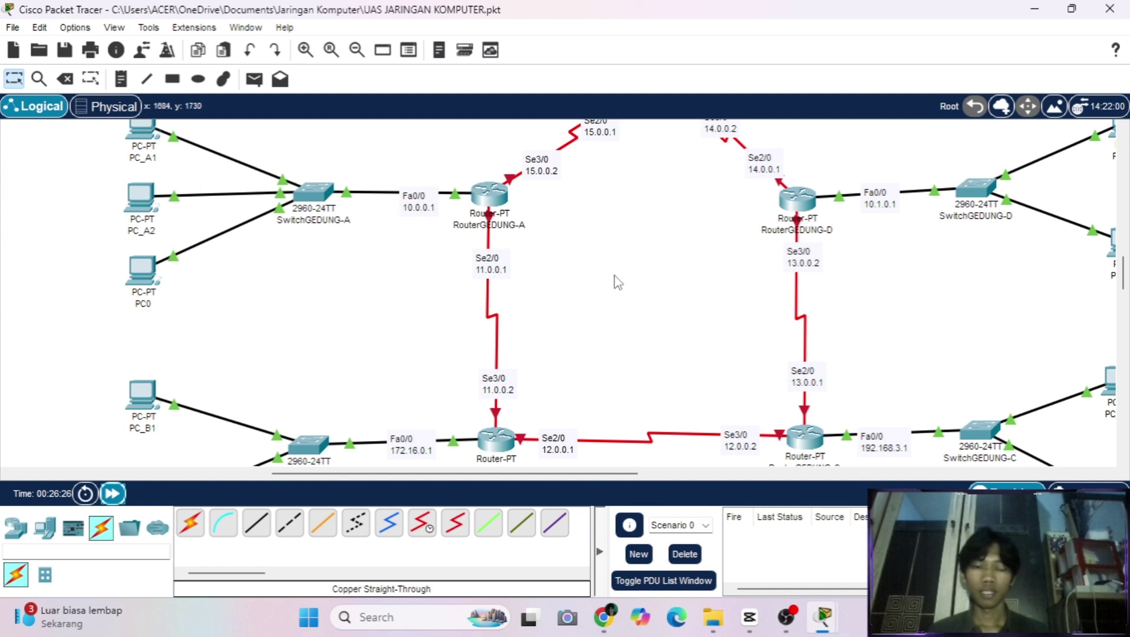
pyautogui.scroll(-1, 616, 283)
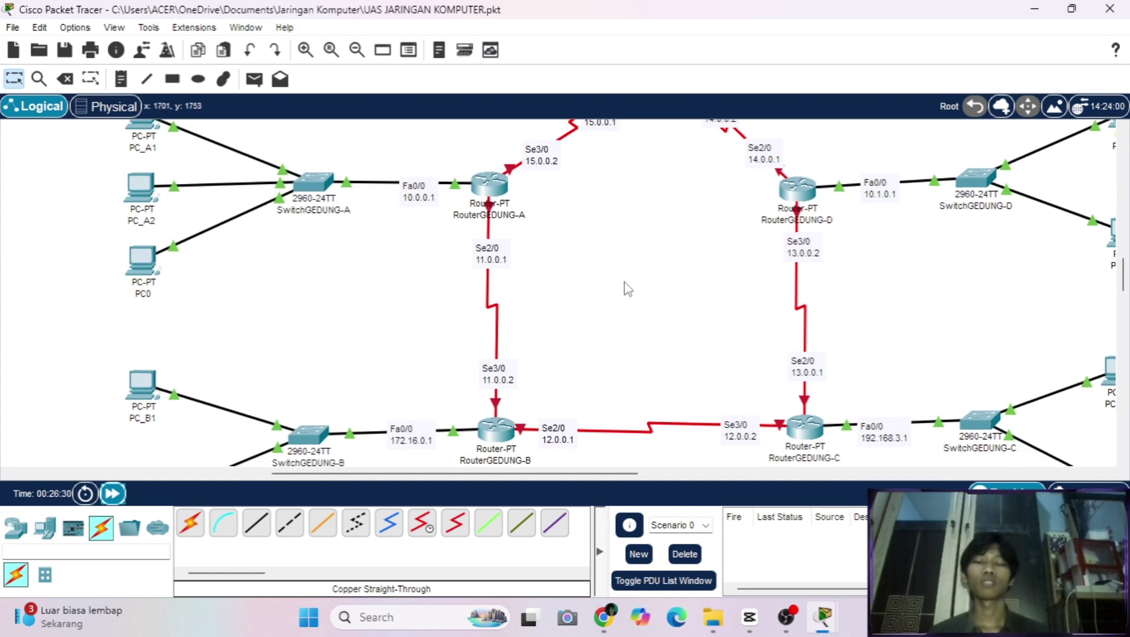
pyautogui.scroll(3, 627, 288)
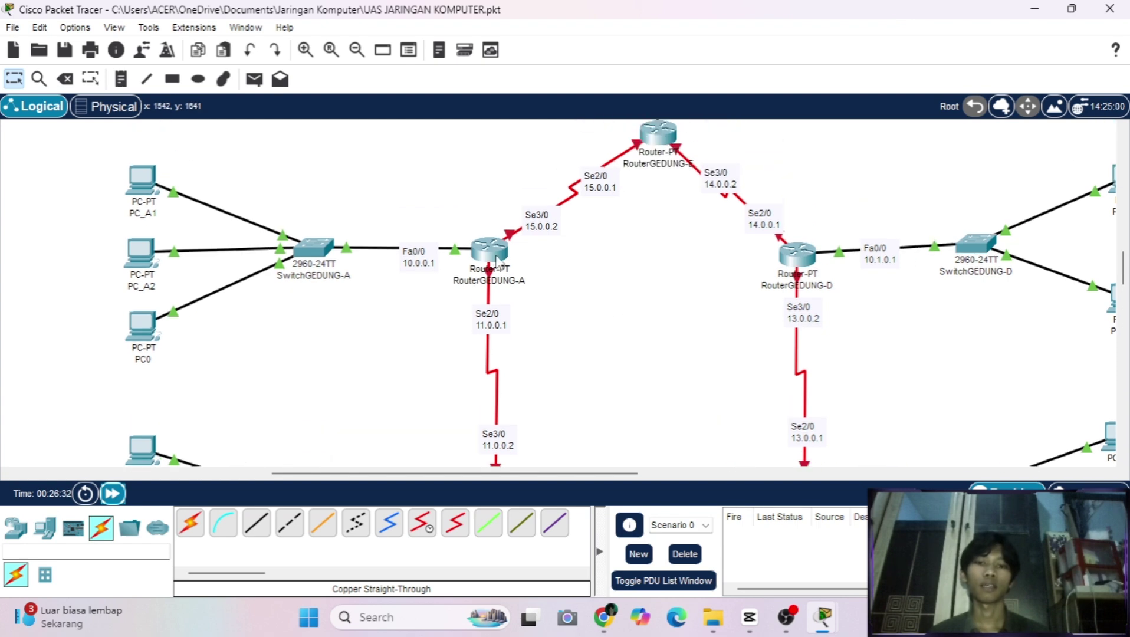
pyautogui.scroll(-5, 501, 294)
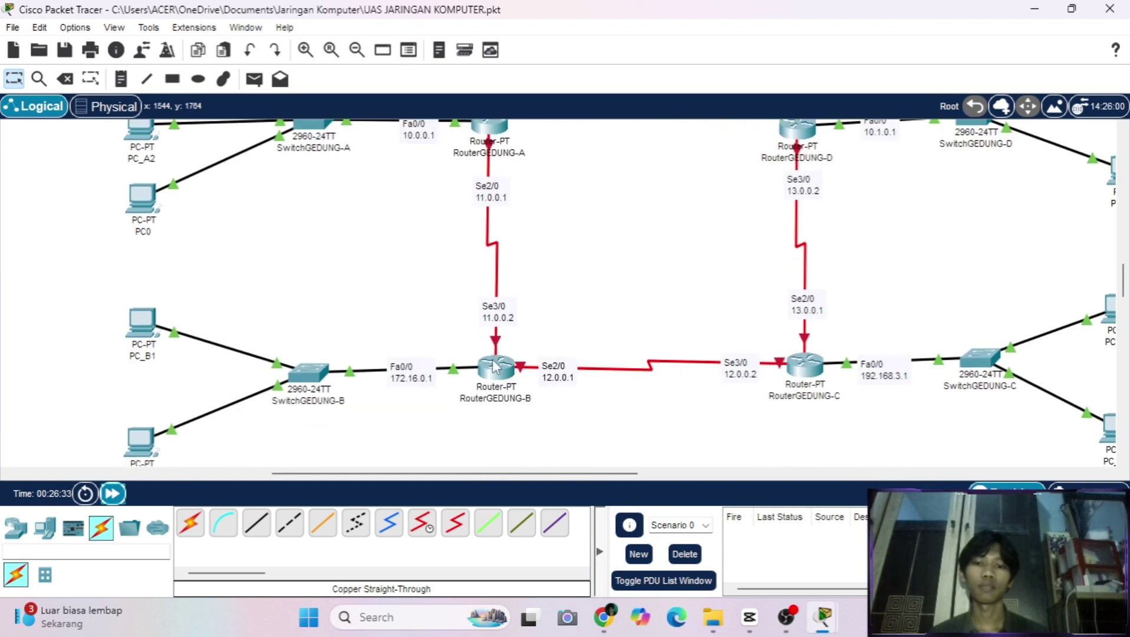
pyautogui.scroll(20, 484, 315)
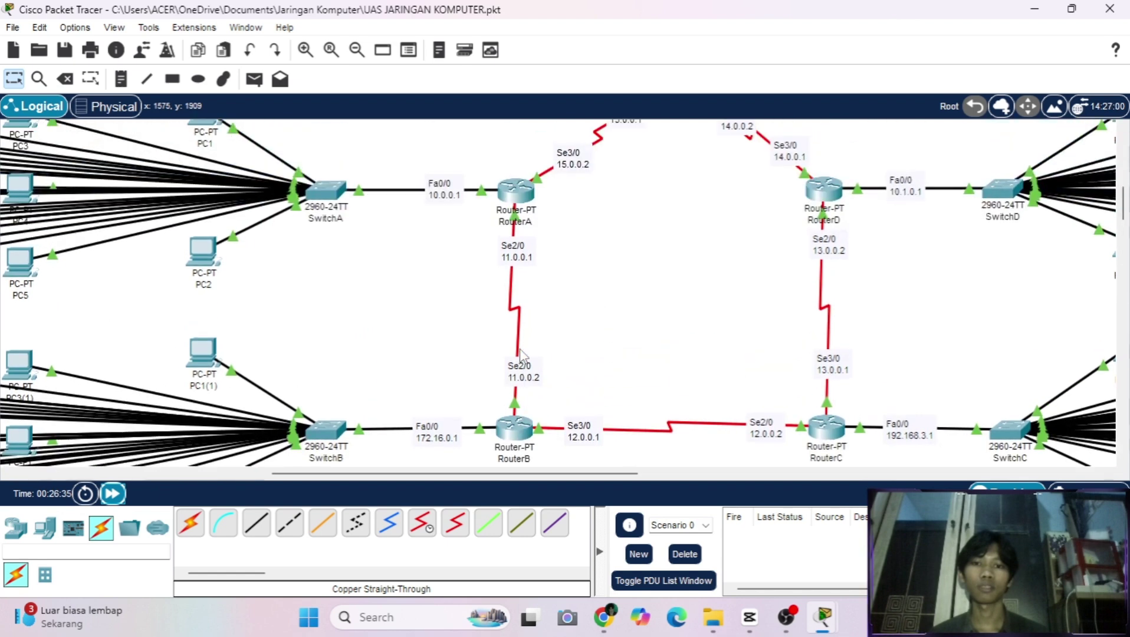
pyautogui.scroll(-20, 504, 401)
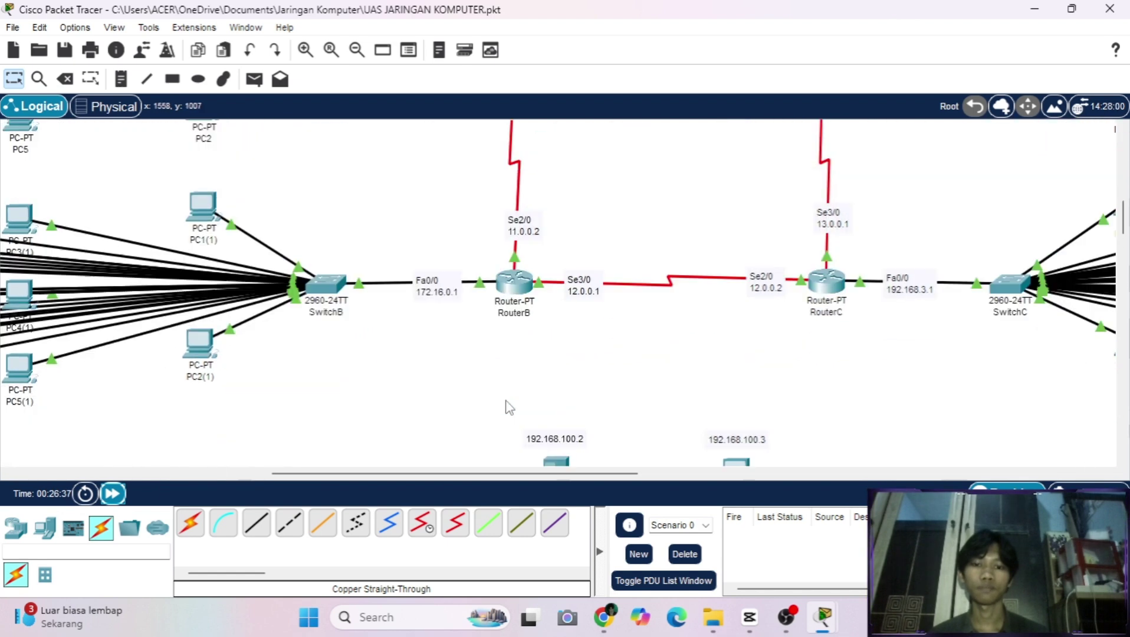
pyautogui.scroll(-13, 509, 407)
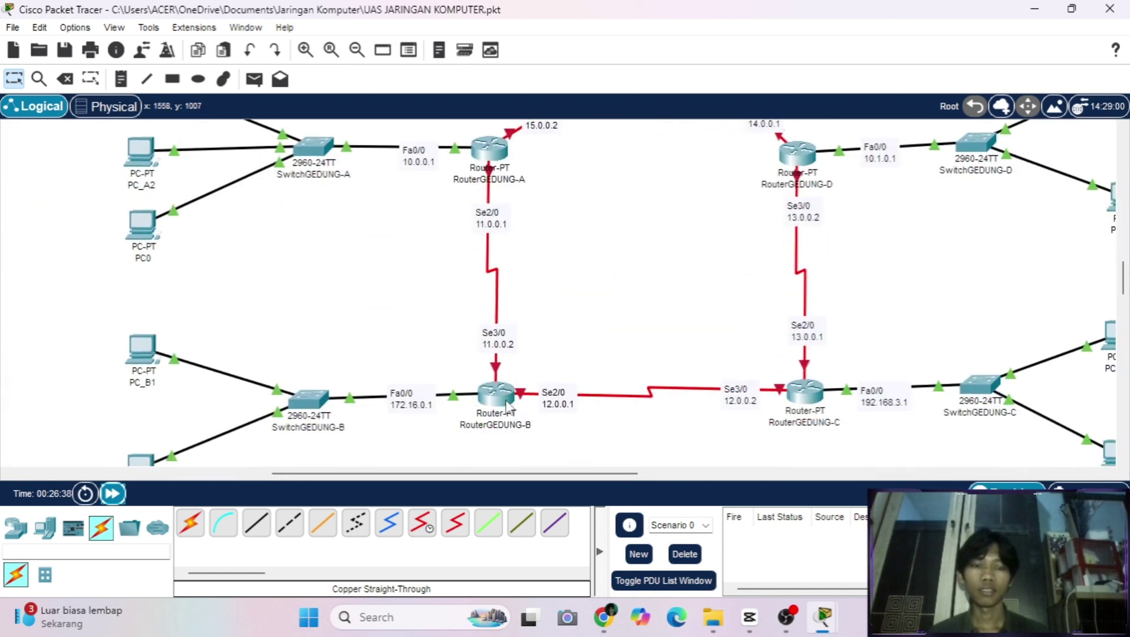
pyautogui.hscroll(4, 506, 405)
pyautogui.scroll(4, 506, 405)
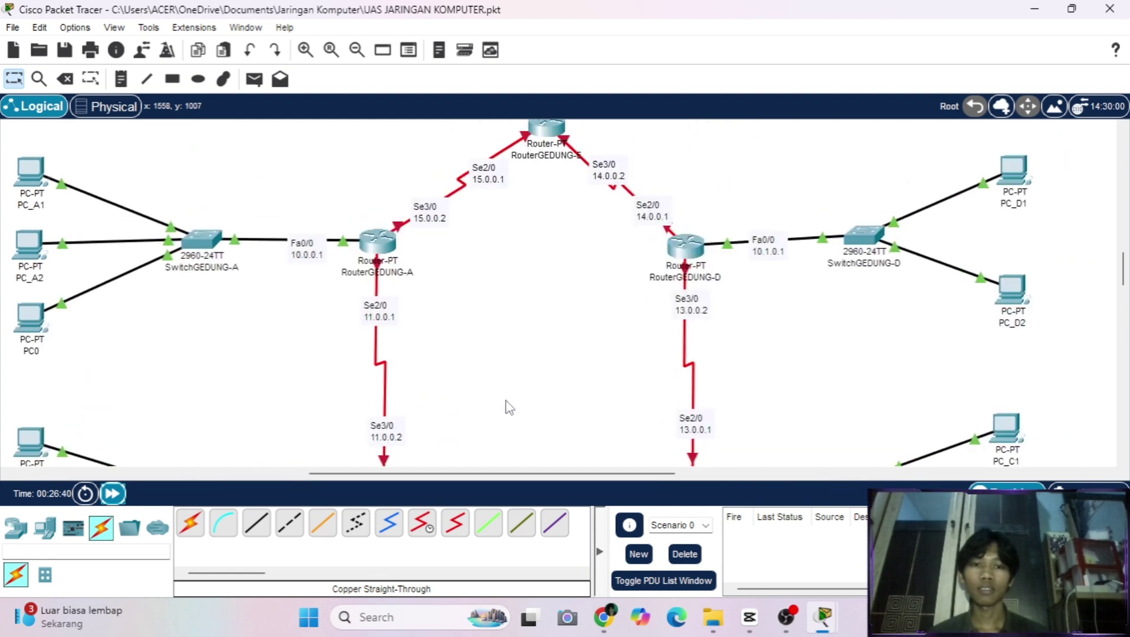
pyautogui.scroll(3, 508, 406)
pyautogui.scroll(3, 509, 408)
pyautogui.scroll(-13, 509, 407)
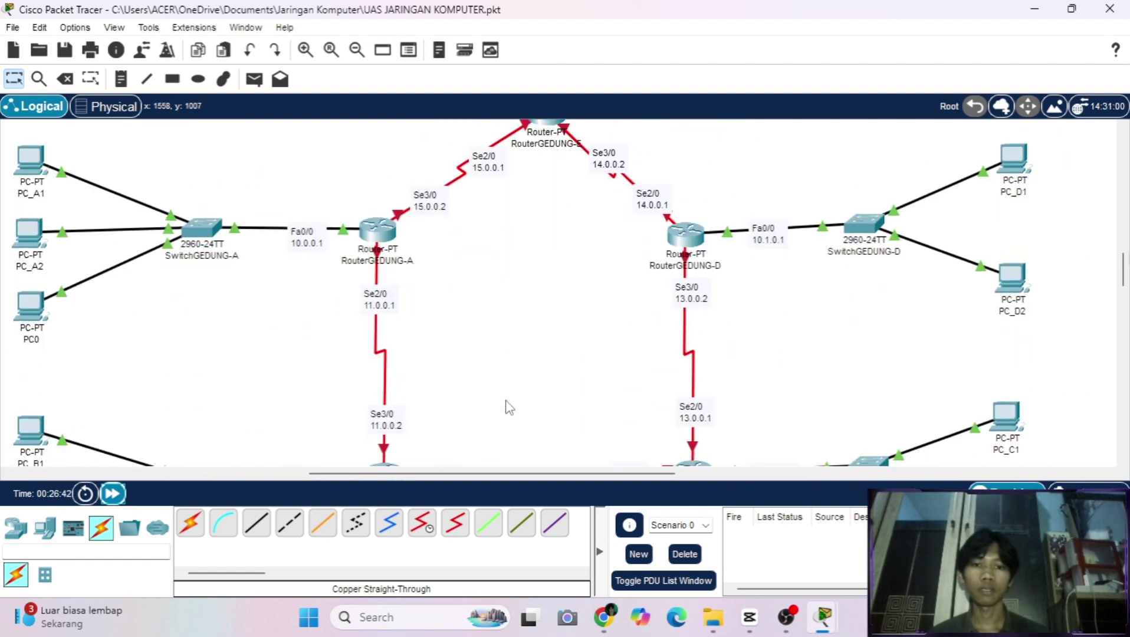
pyautogui.scroll(7, 506, 404)
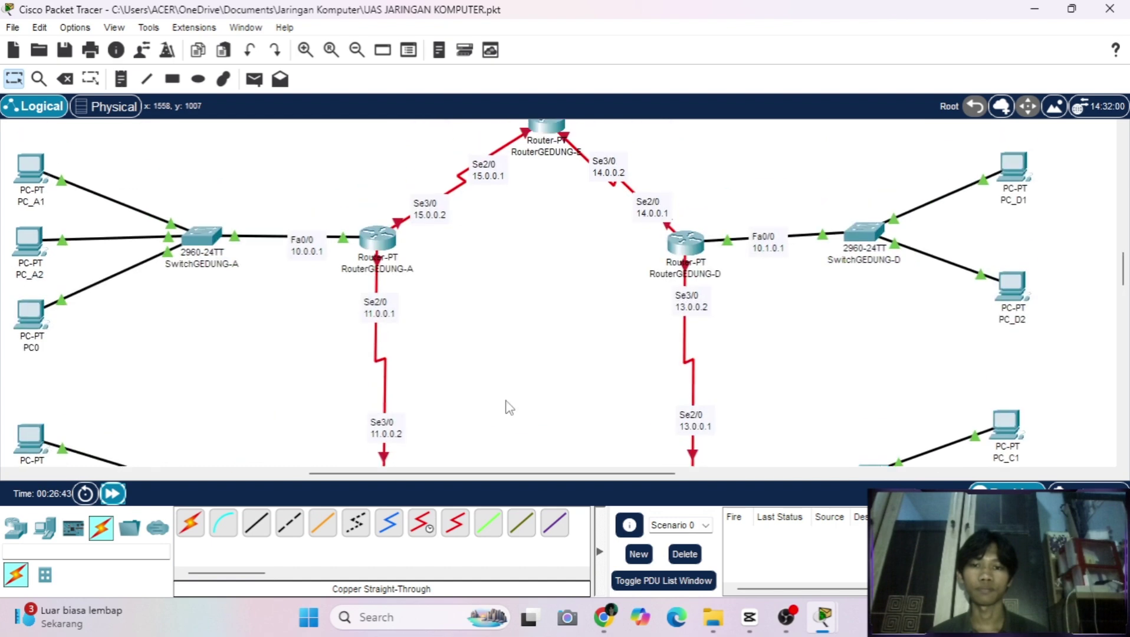
pyautogui.scroll(5, 509, 407)
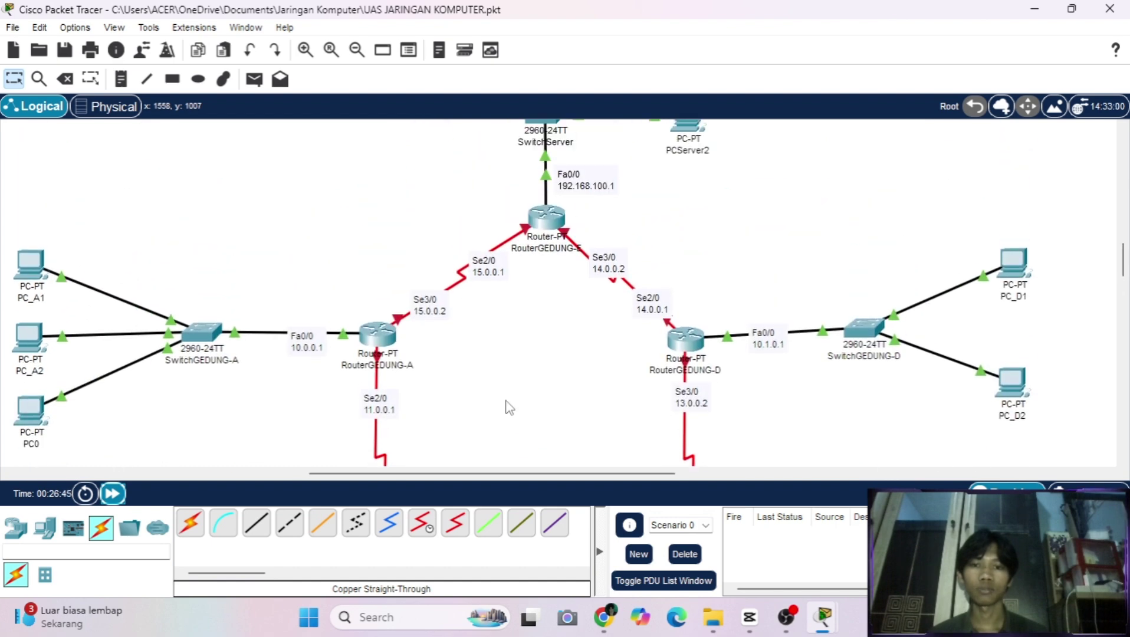
pyautogui.hscroll(-4, 508, 407)
pyautogui.scroll(-1, 508, 407)
pyautogui.hscroll(-1, 507, 406)
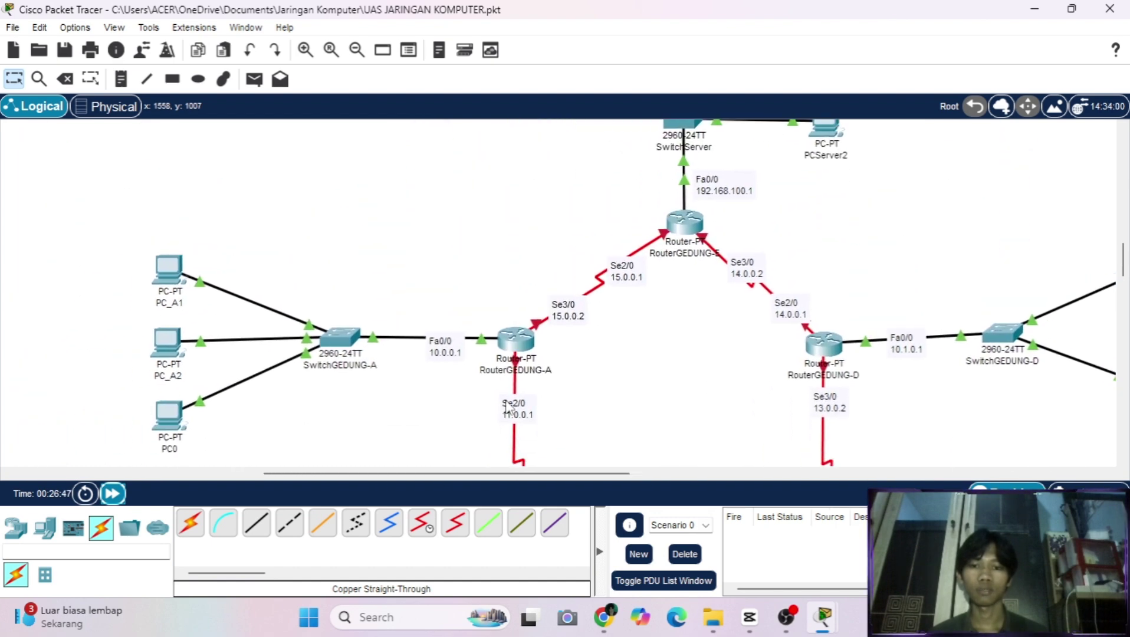
# Open the Serial2/0 interface configuration of RouterGEDUNG-A and enable the port.
pyautogui.click(531, 339)
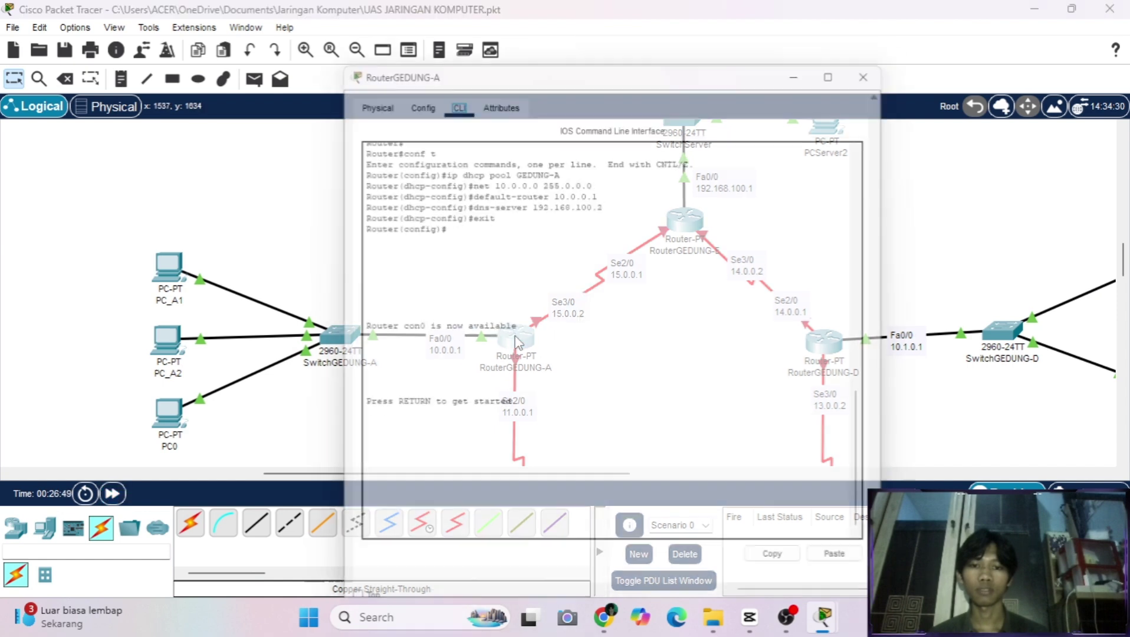
pyautogui.moveTo(584, 36); pyautogui.dragTo(916, 42)
pyautogui.hscroll(2, 510, 164)
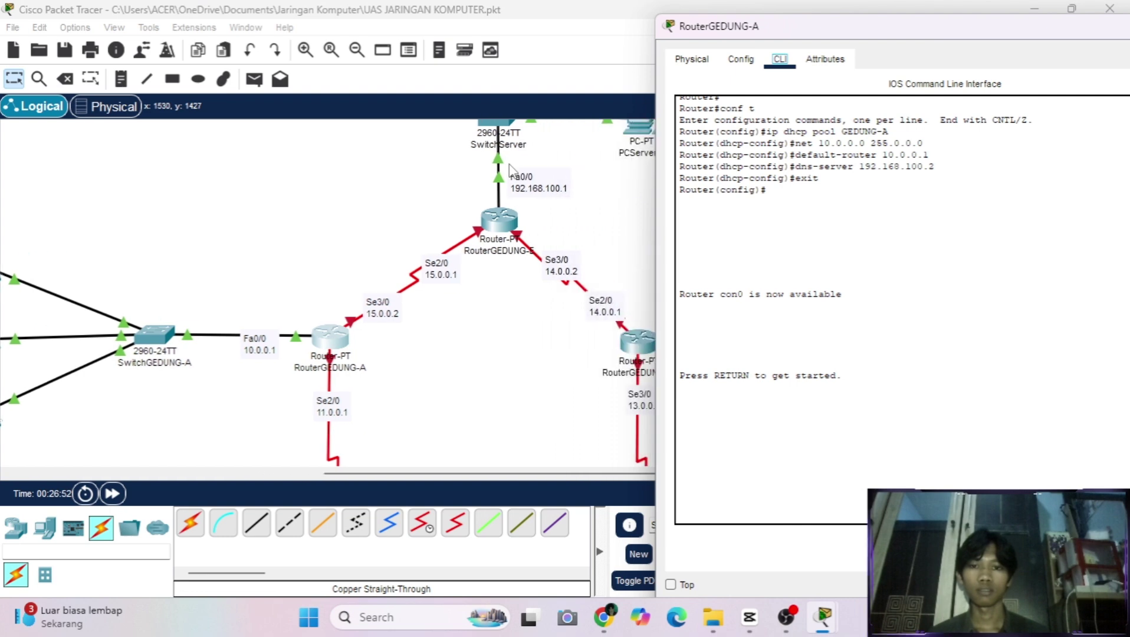
pyautogui.scroll(-1, 509, 163)
pyautogui.click(740, 59)
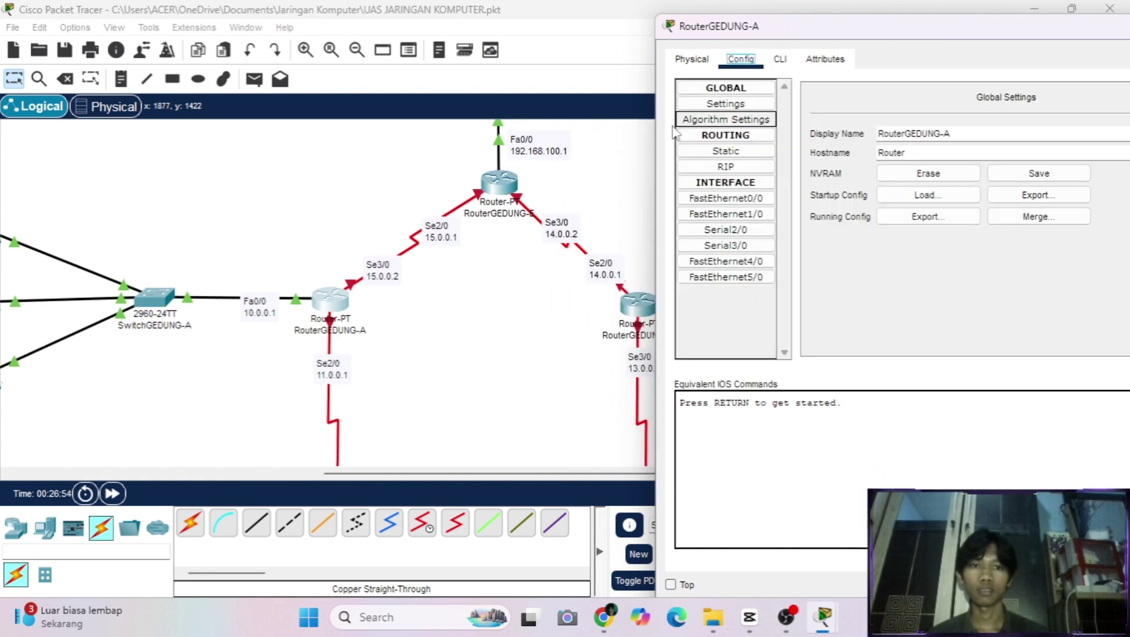
pyautogui.moveTo(824, 33); pyautogui.dragTo(772, 30)
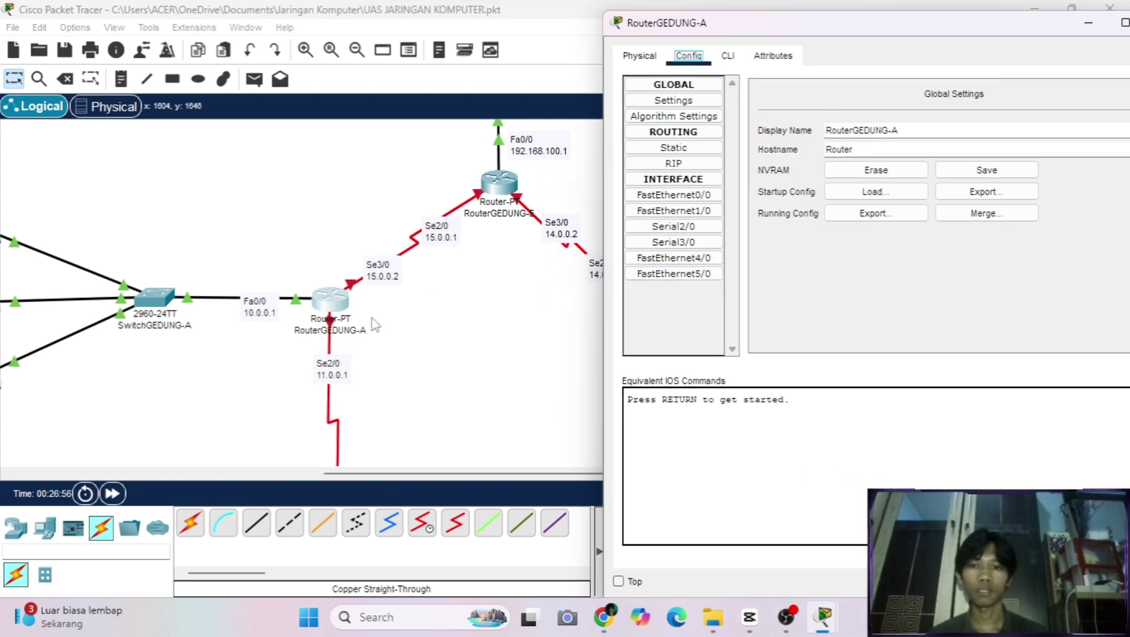
pyautogui.scroll(1, 351, 328)
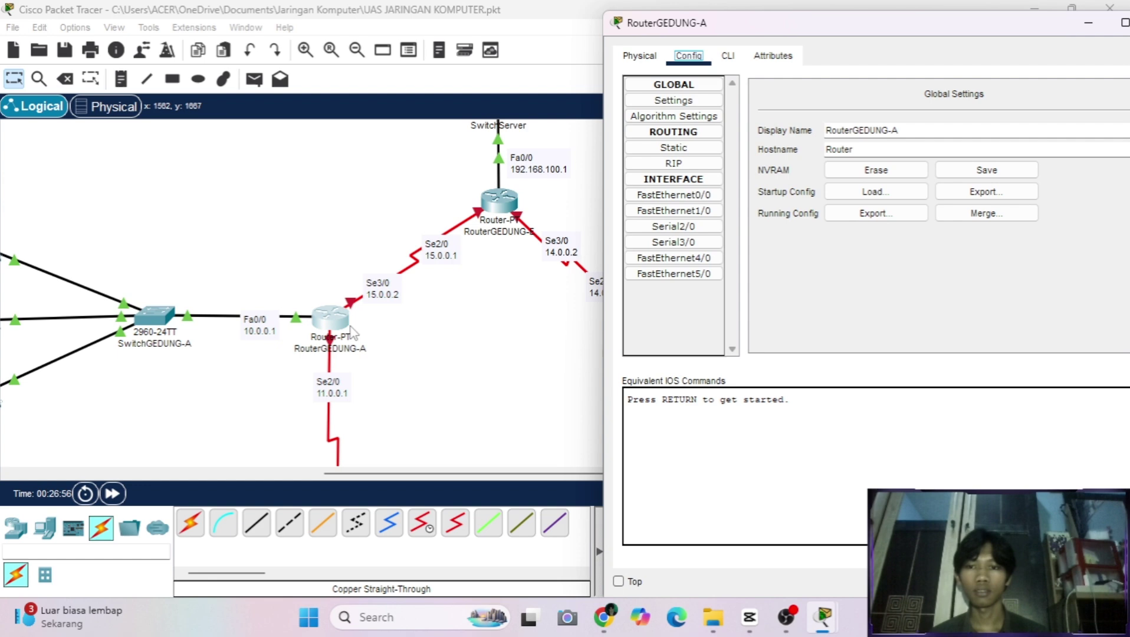
pyautogui.click(684, 228)
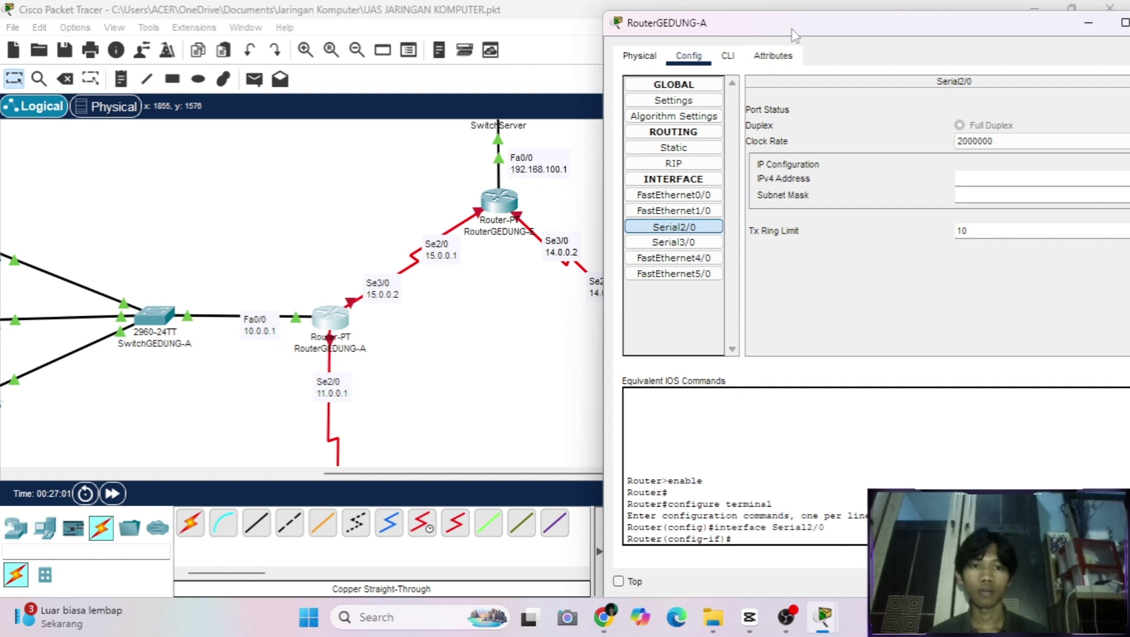
pyautogui.moveTo(792, 29); pyautogui.dragTo(686, 32)
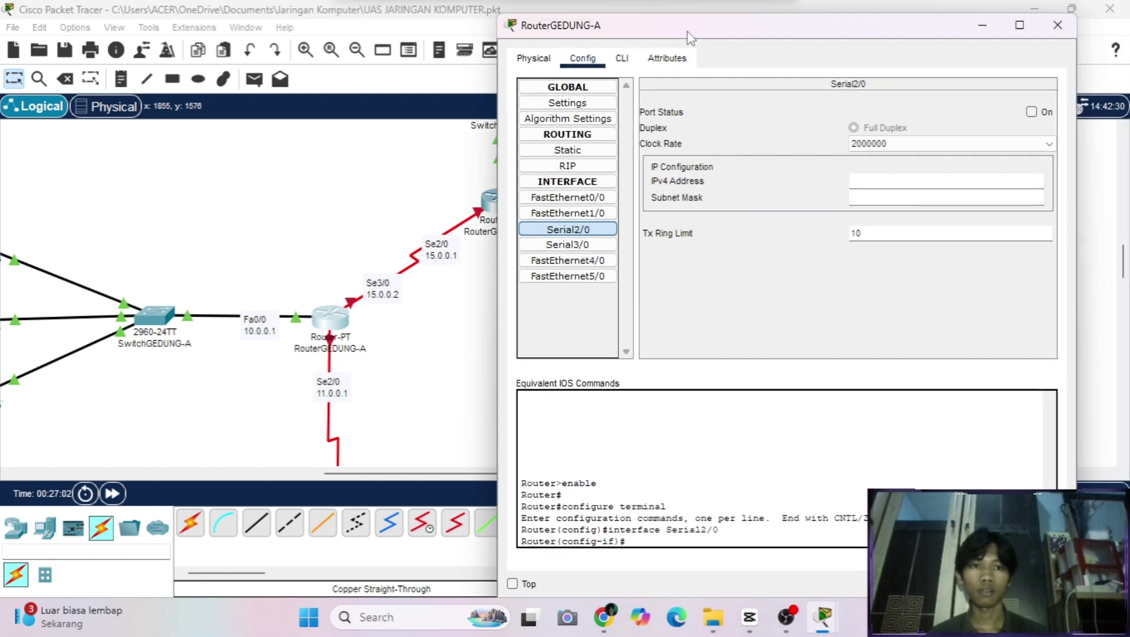
pyautogui.click(1033, 112)
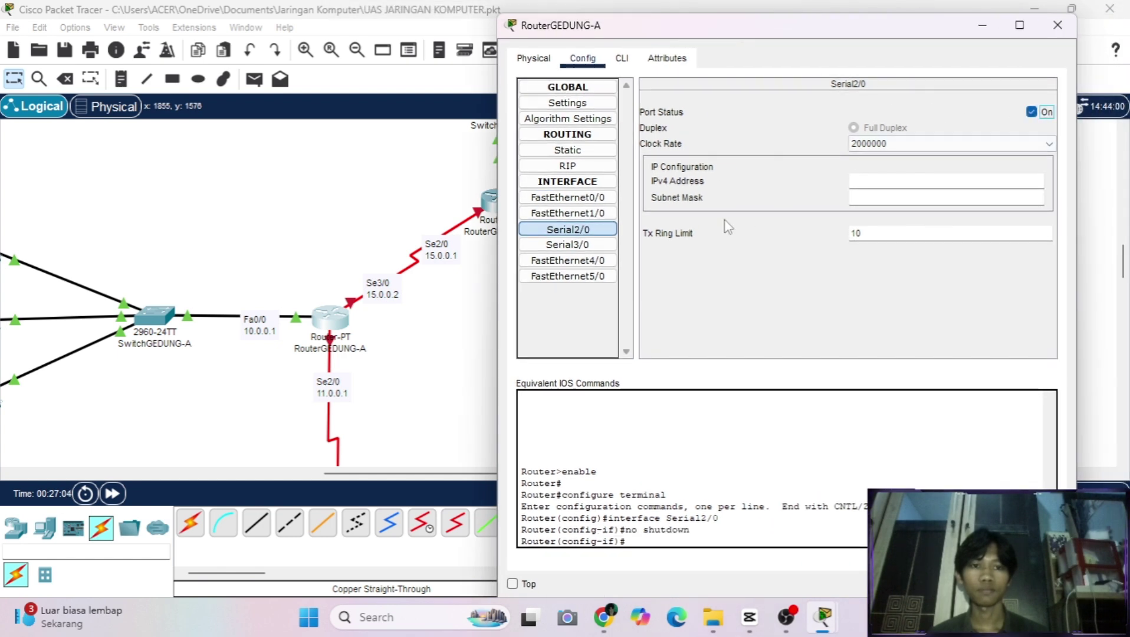
# Assign 11.0.0.1 with mask 255.0.0.0 to RouterGEDUNG-A's Serial2/0 interface.
pyautogui.scroll(-1, 314, 327)
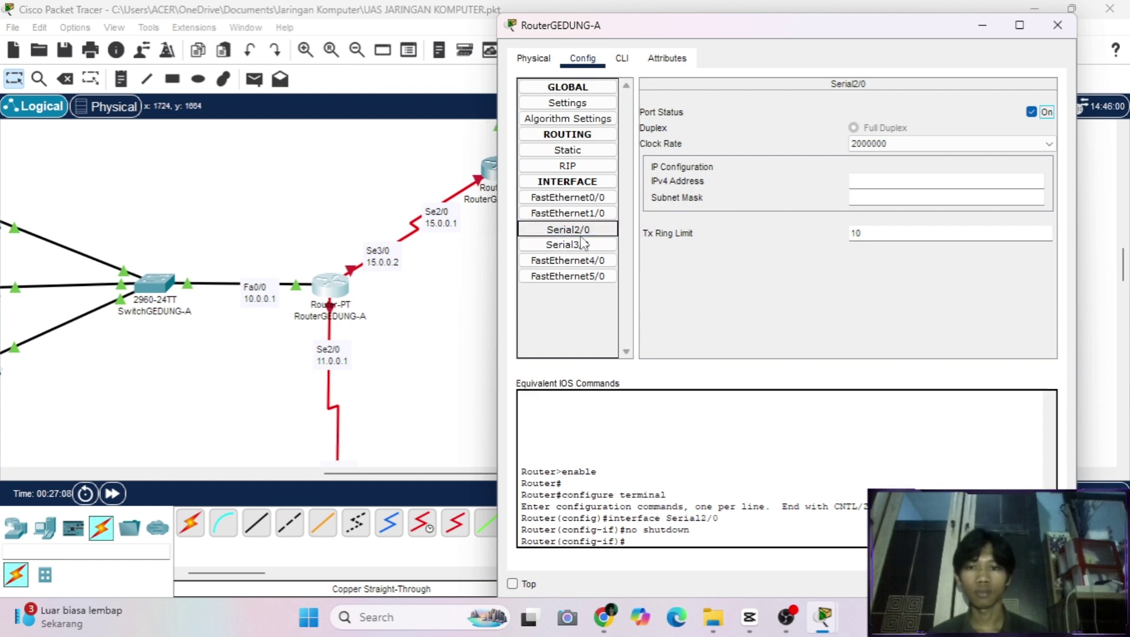
pyautogui.scroll(-1, 391, 355)
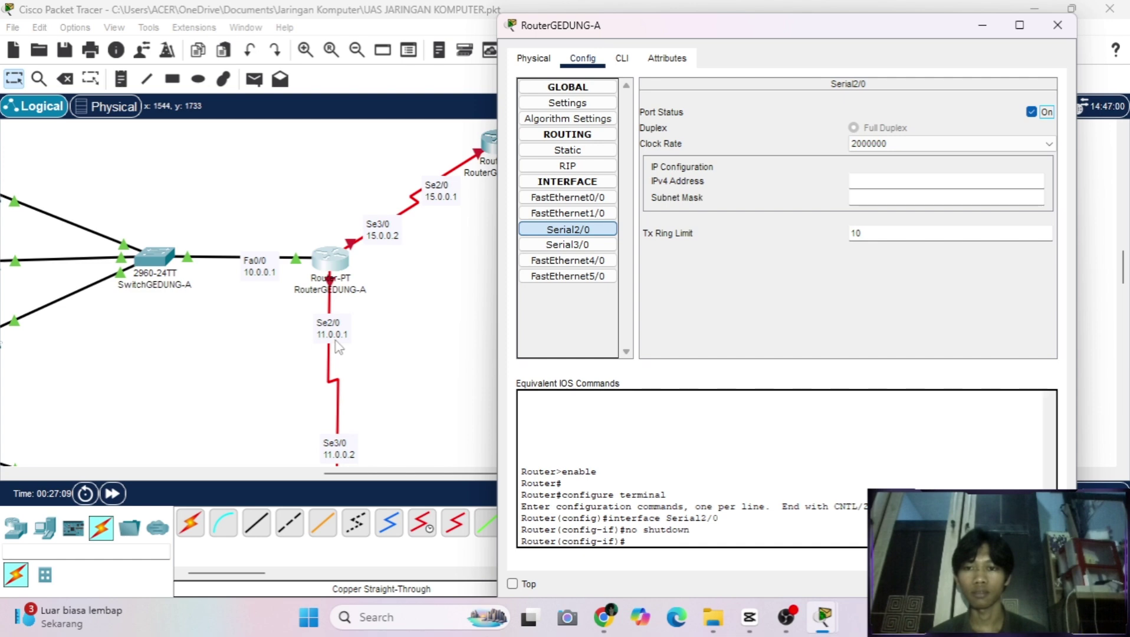
pyautogui.click(959, 186)
pyautogui.write('11.0.0')
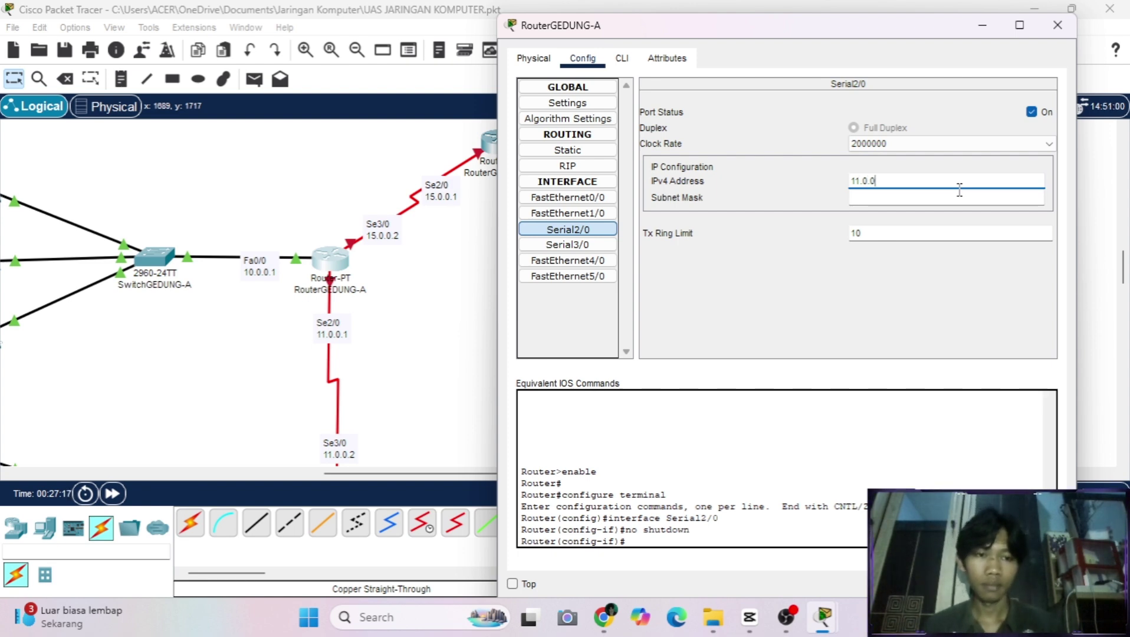
pyautogui.write('.1')
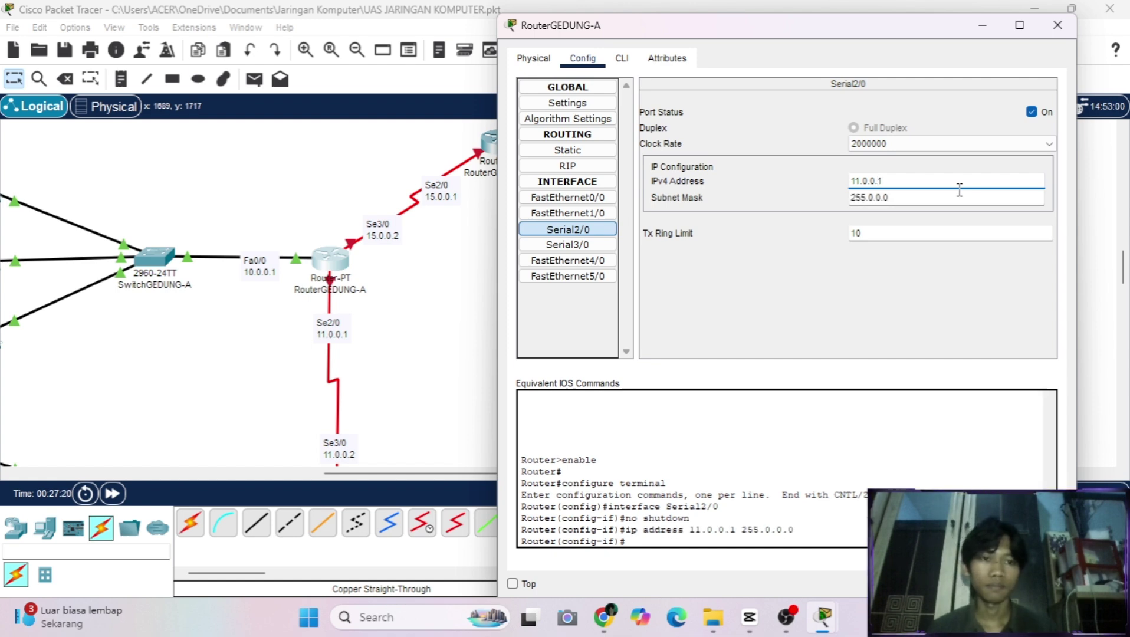
# Enable RouterGEDUNG-A's Serial3/0 interface, assign it 15.0.0.2 with mask 255.0.0.0 and close the router's configuration.
pyautogui.click(581, 244)
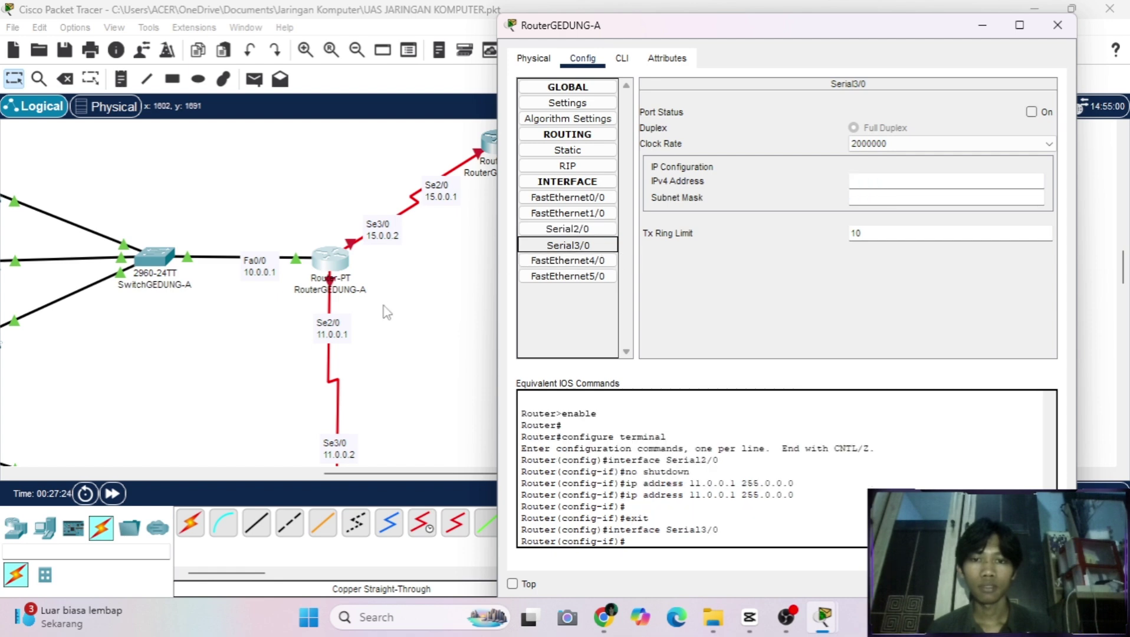
pyautogui.scroll(3, 492, 246)
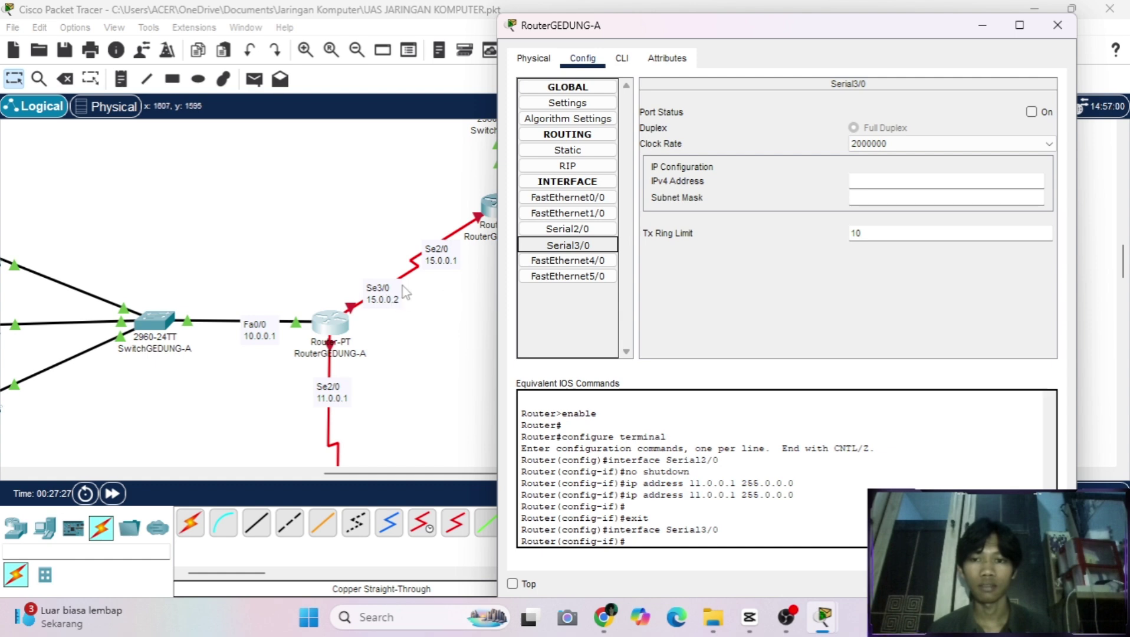
pyautogui.click(1044, 112)
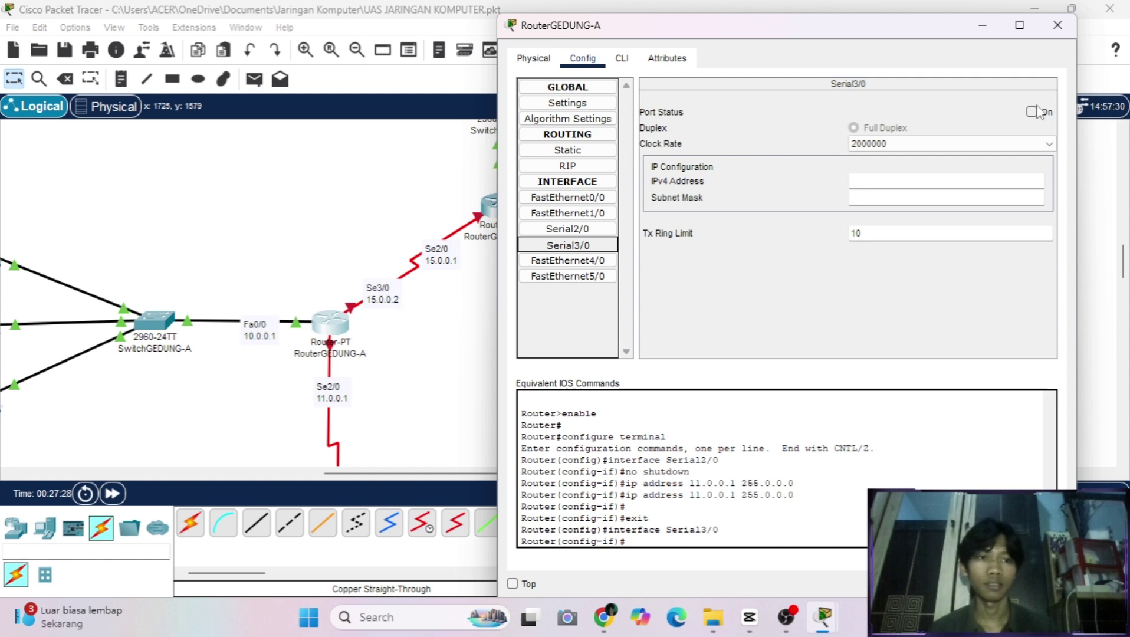
pyautogui.click(878, 184)
pyautogui.write('15.0.0')
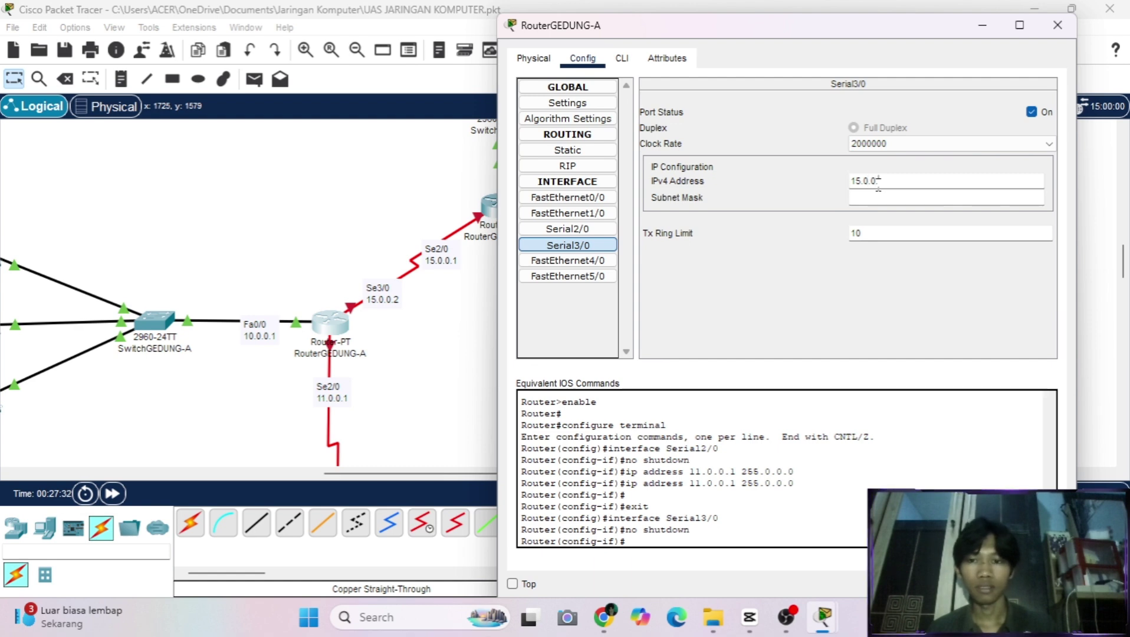
pyautogui.write('.2')
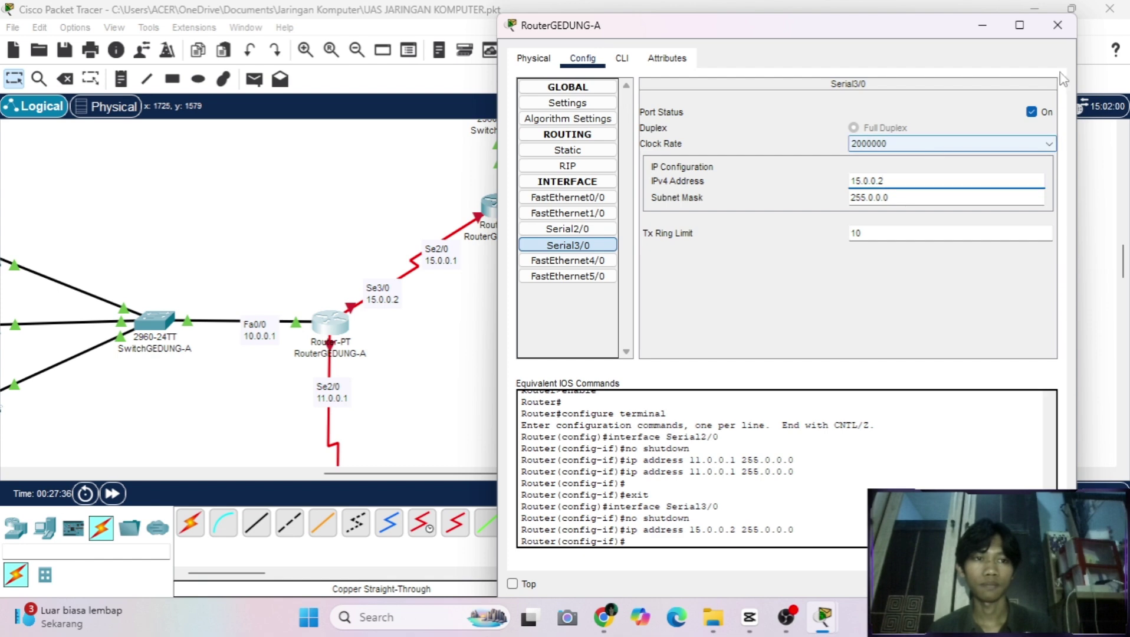
pyautogui.click(1059, 27)
# Review the serial interface and address labels on the links that connect routers GEDUNG-A to GEDUNG-E.
pyautogui.scroll(-5, 515, 408)
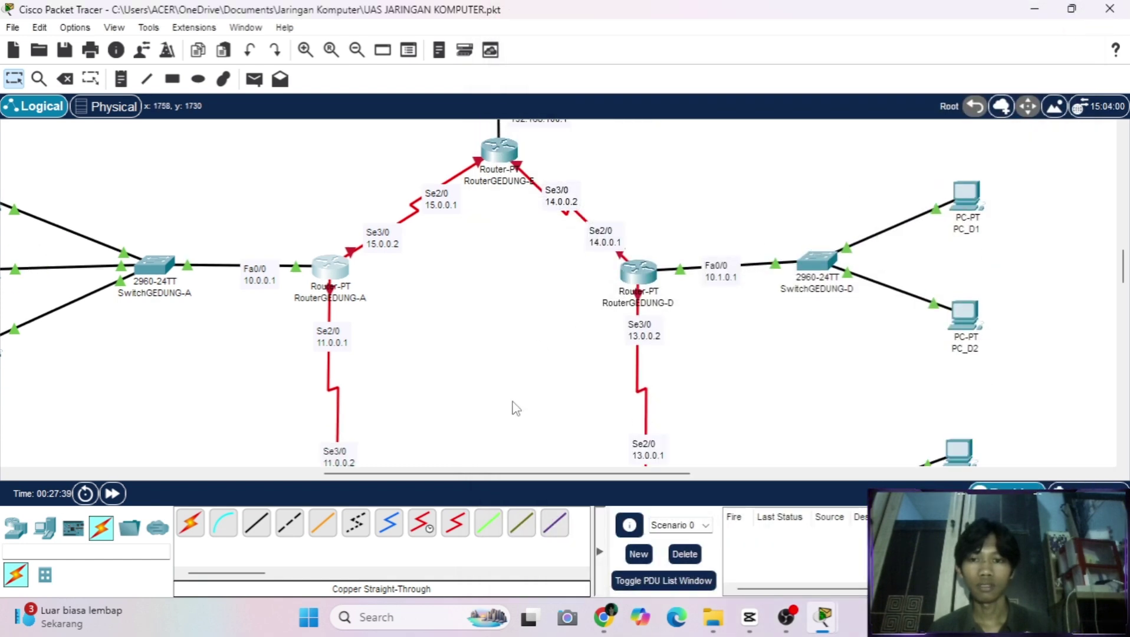
pyautogui.scroll(4, 516, 408)
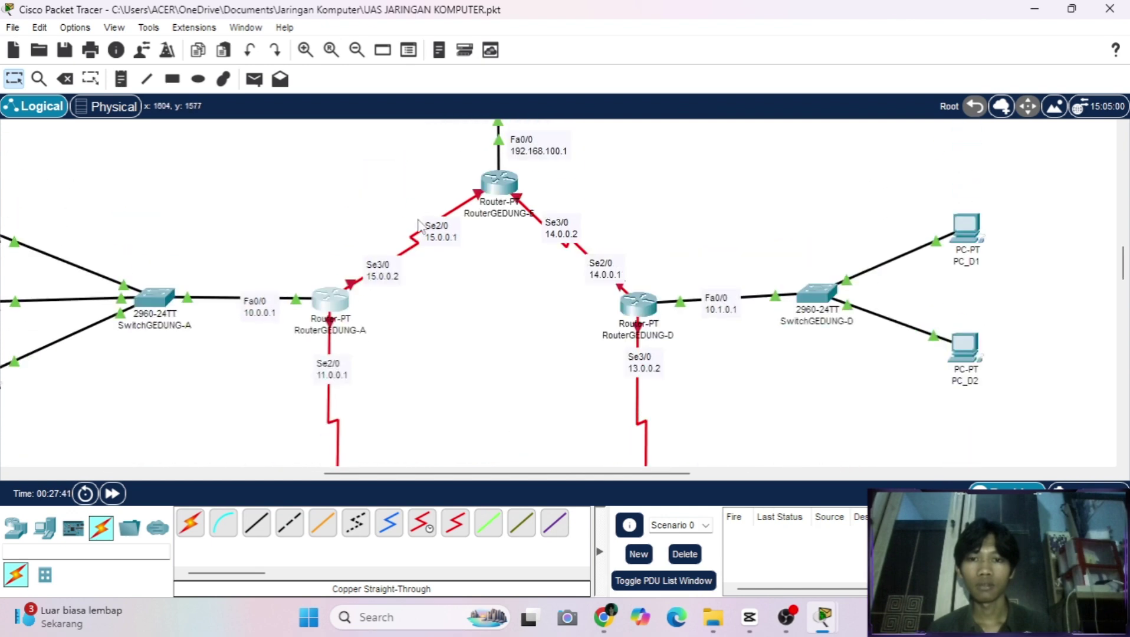
pyautogui.scroll(-8, 604, 239)
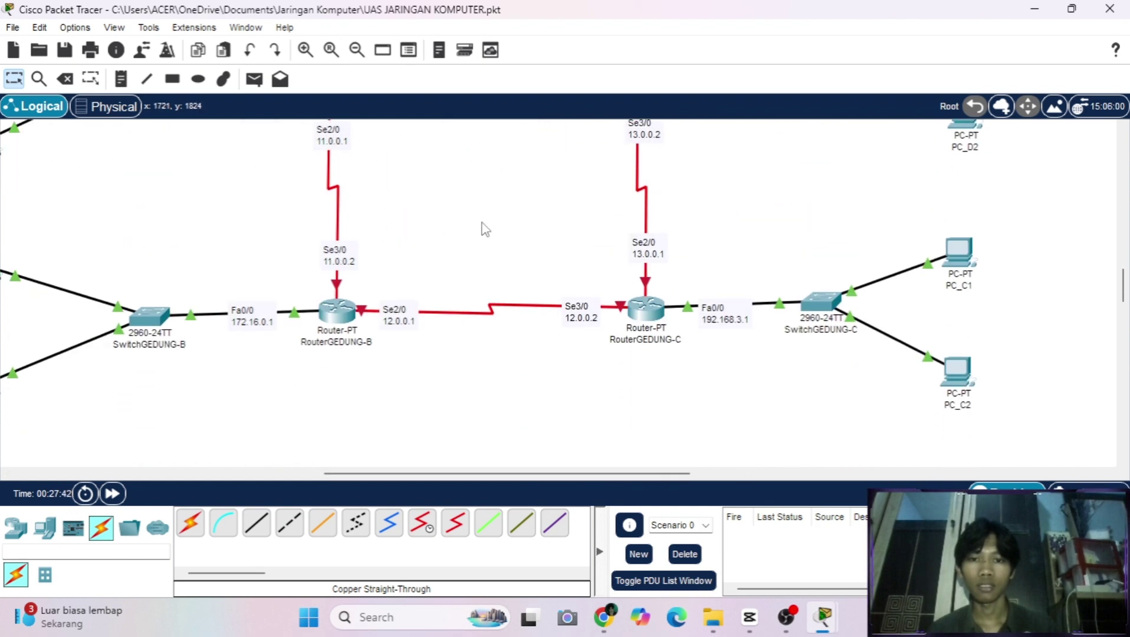
pyautogui.scroll(9, 481, 229)
pyautogui.scroll(-6, 472, 373)
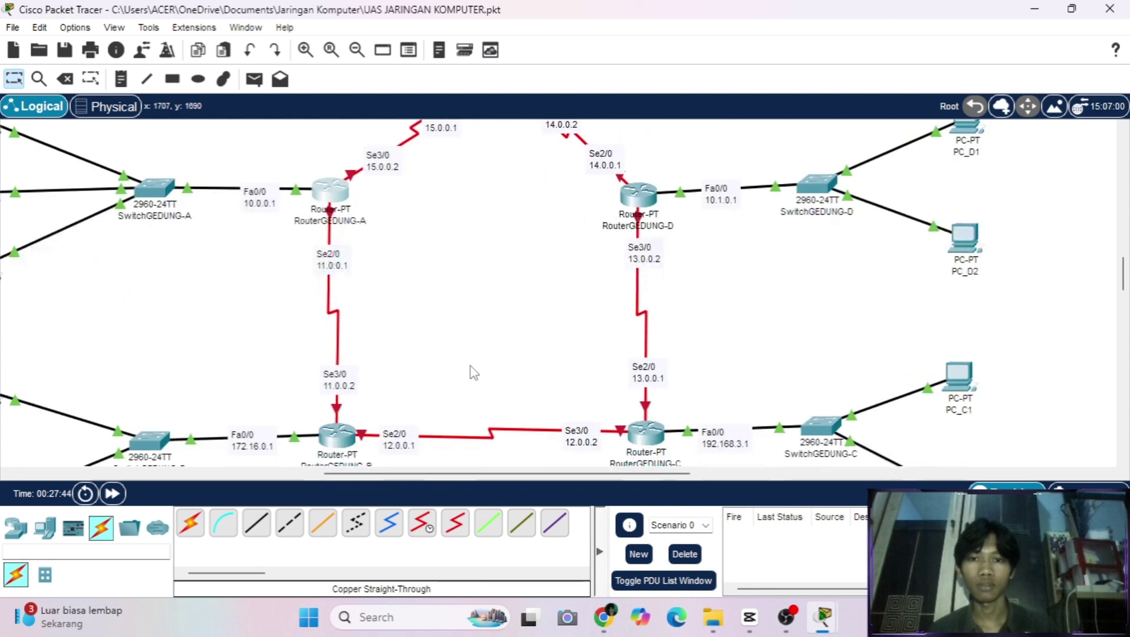
pyautogui.scroll(2, 389, 328)
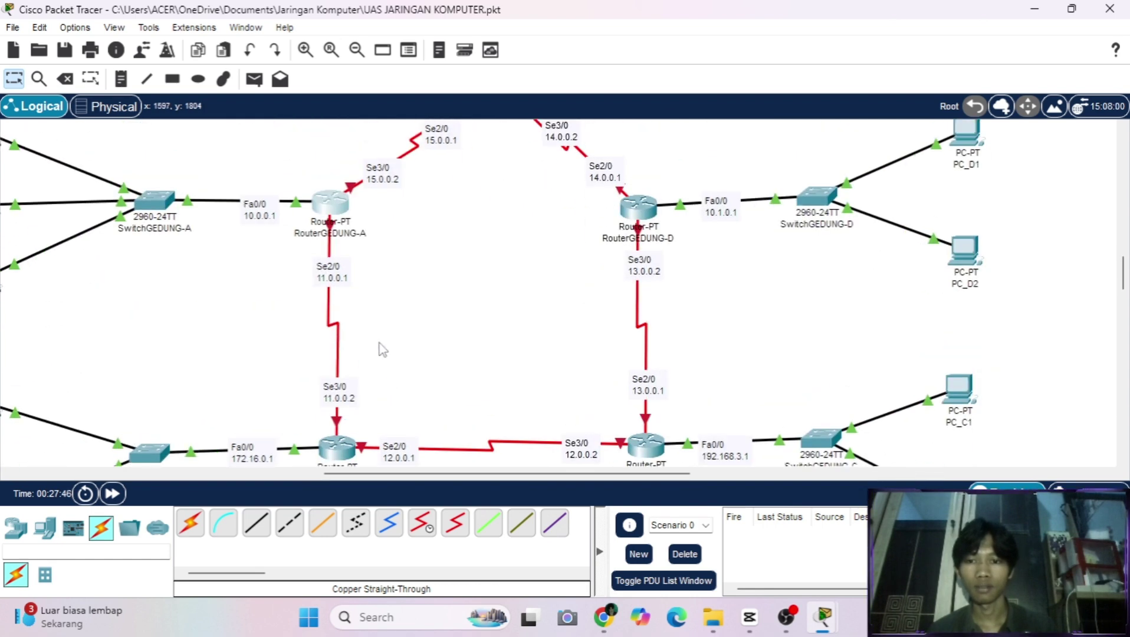
pyautogui.scroll(-1, 384, 347)
pyautogui.scroll(5, 382, 349)
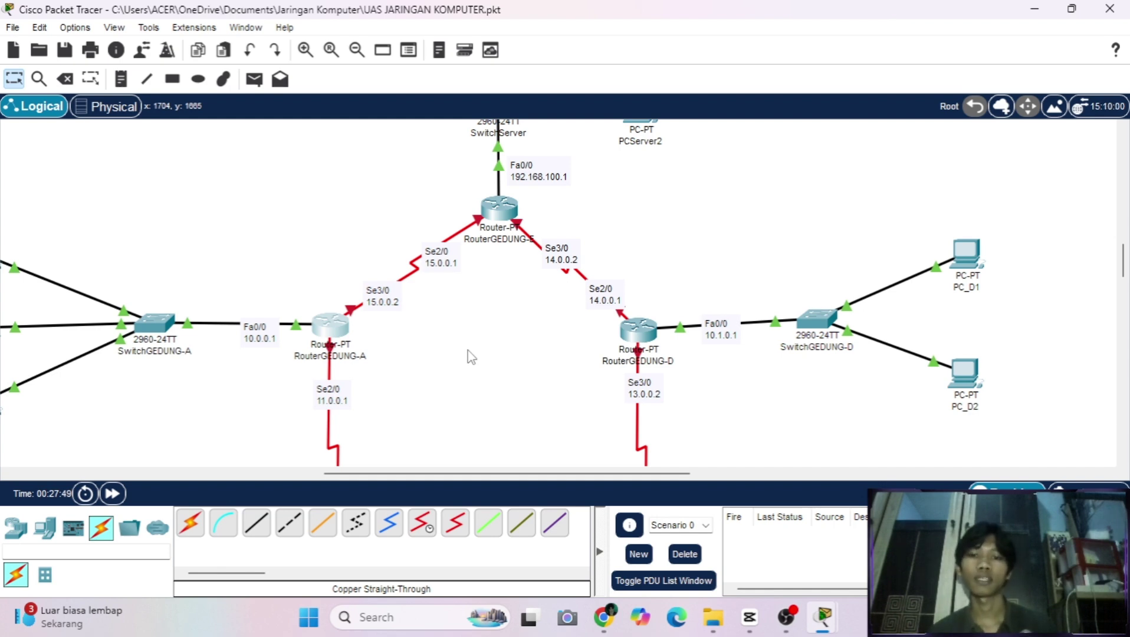
pyautogui.scroll(-5, 472, 356)
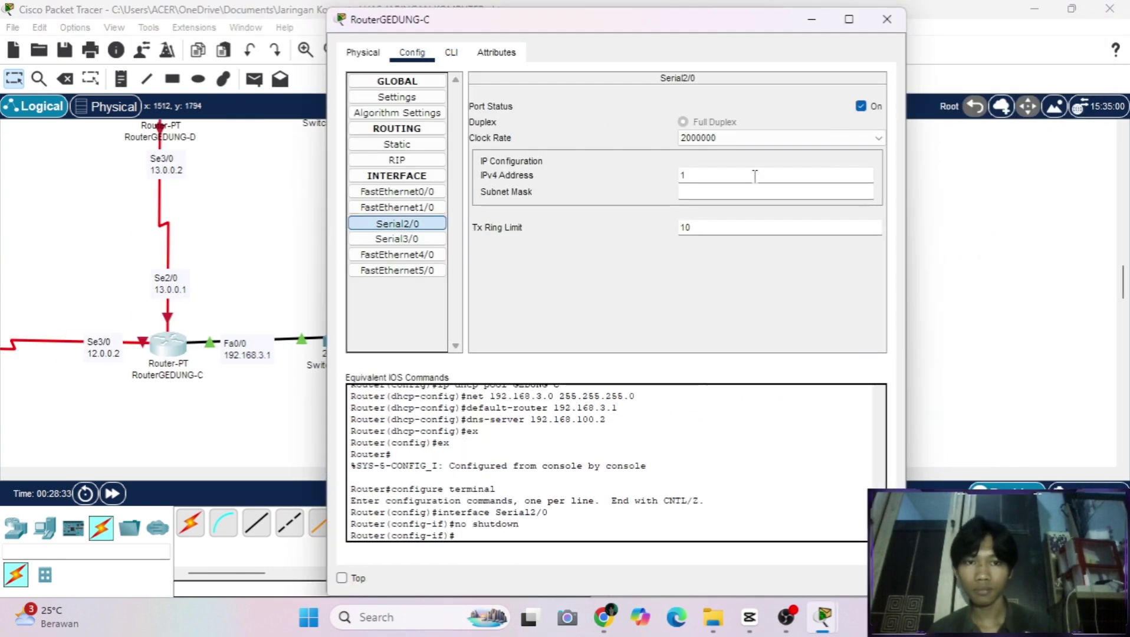
# Assign 13.0.0.1 to RouterGEDUNG-C's Serial2/0 interface.
pyautogui.write('13.0.0.1')
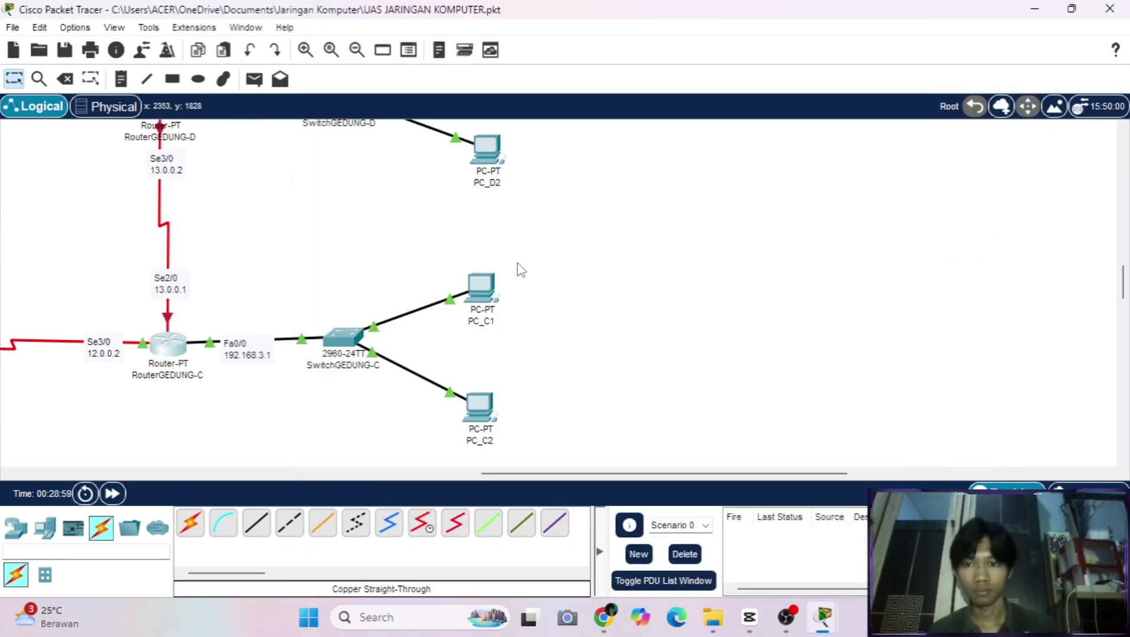
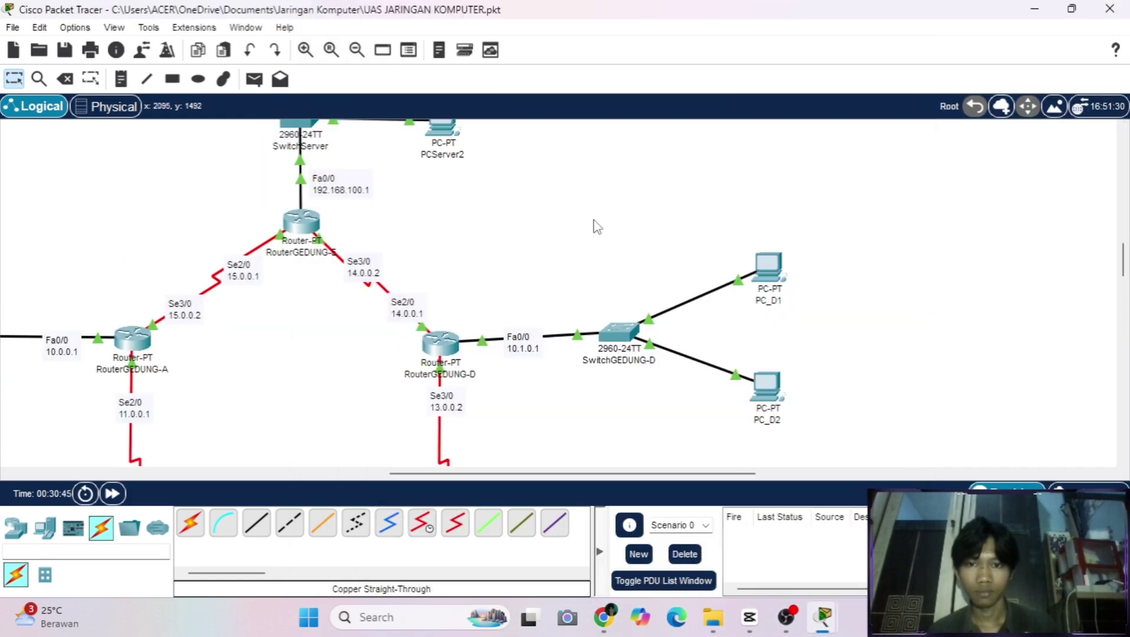
# Inspect the link status of every serial connection between the five GEDUNG routers across the topology.
pyautogui.scroll(-5, 597, 226)
pyautogui.hscroll(-10, 597, 226)
pyautogui.scroll(-3, 596, 226)
pyautogui.hscroll(4, 597, 226)
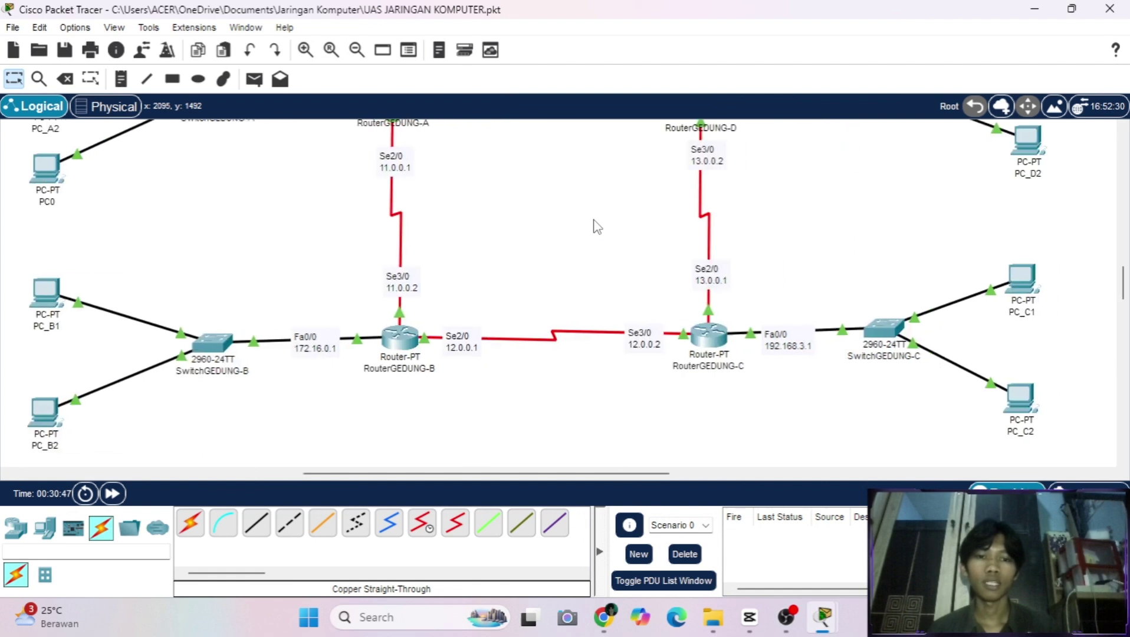
pyautogui.scroll(3, 596, 226)
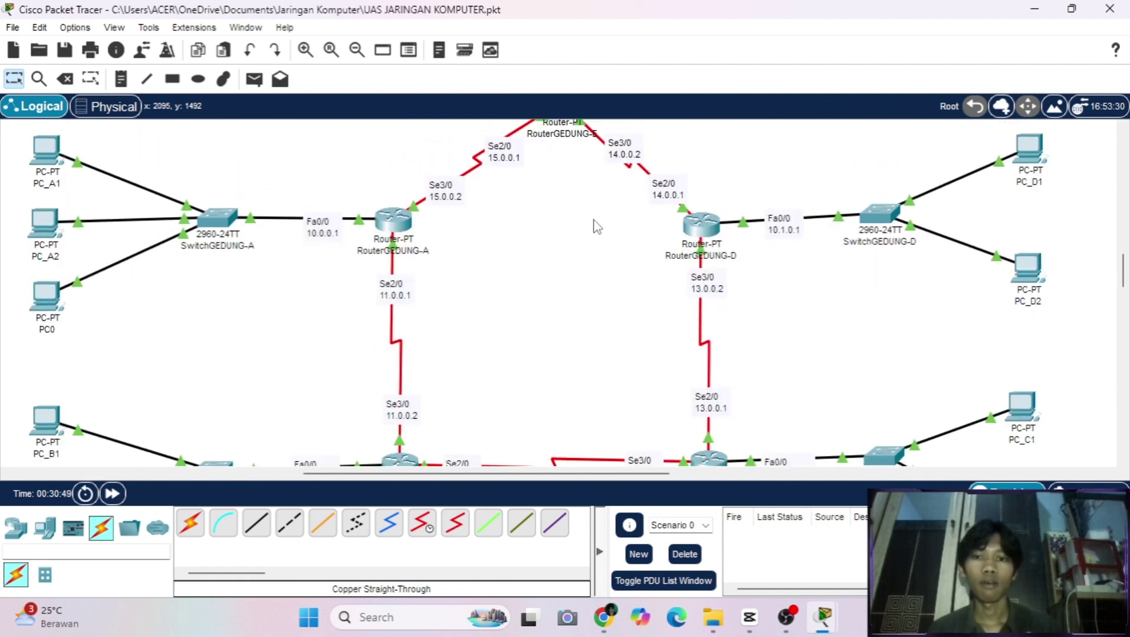
pyautogui.scroll(-1, 597, 226)
pyautogui.hscroll(10, 597, 226)
pyautogui.scroll(5, 597, 226)
pyautogui.hscroll(-10, 597, 226)
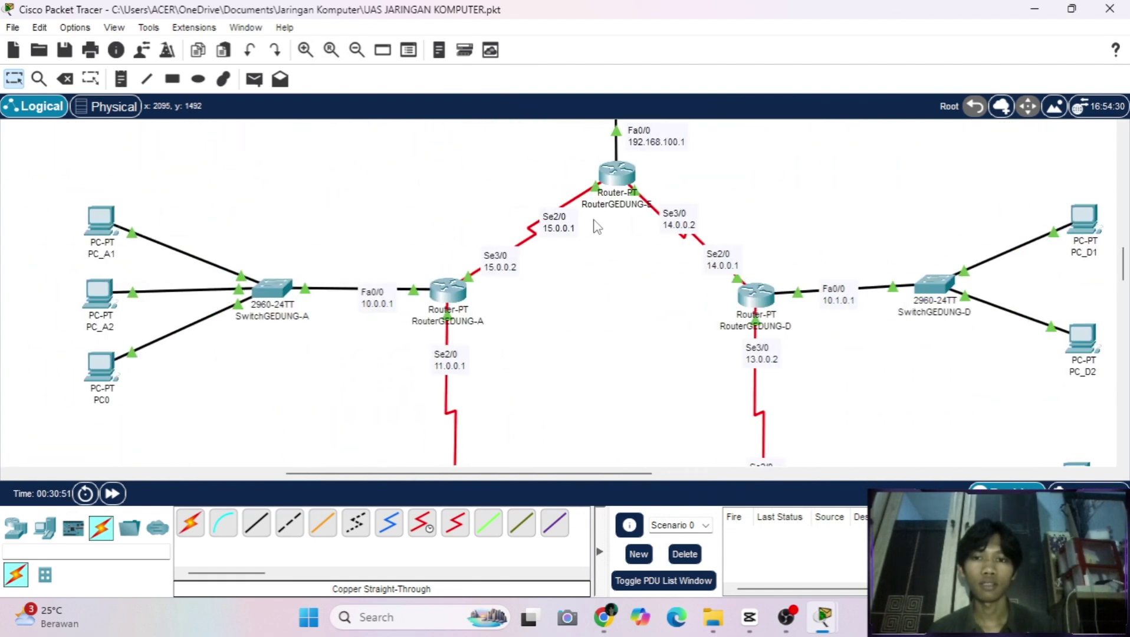
pyautogui.scroll(-3, 597, 226)
pyautogui.scroll(2, 596, 226)
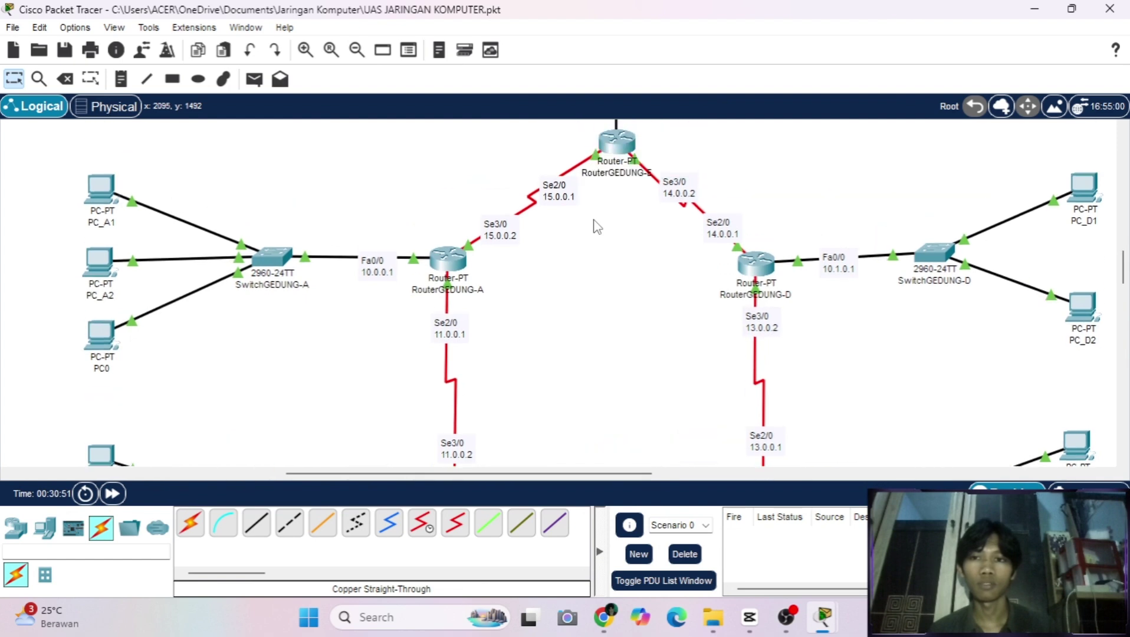
# Send a simple PDU from PC_A1 to ServerCenter to test the connection.
pyautogui.click(254, 78)
pyautogui.scroll(2, 348, 168)
pyautogui.scroll(1, 230, 248)
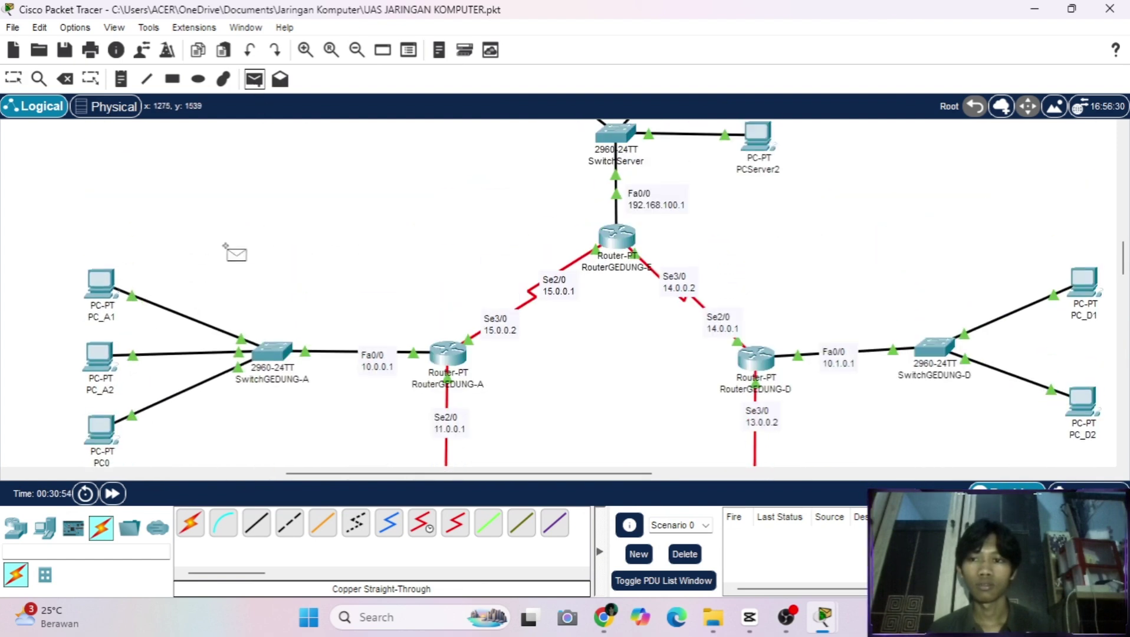
pyautogui.click(99, 295)
pyautogui.scroll(2, 386, 229)
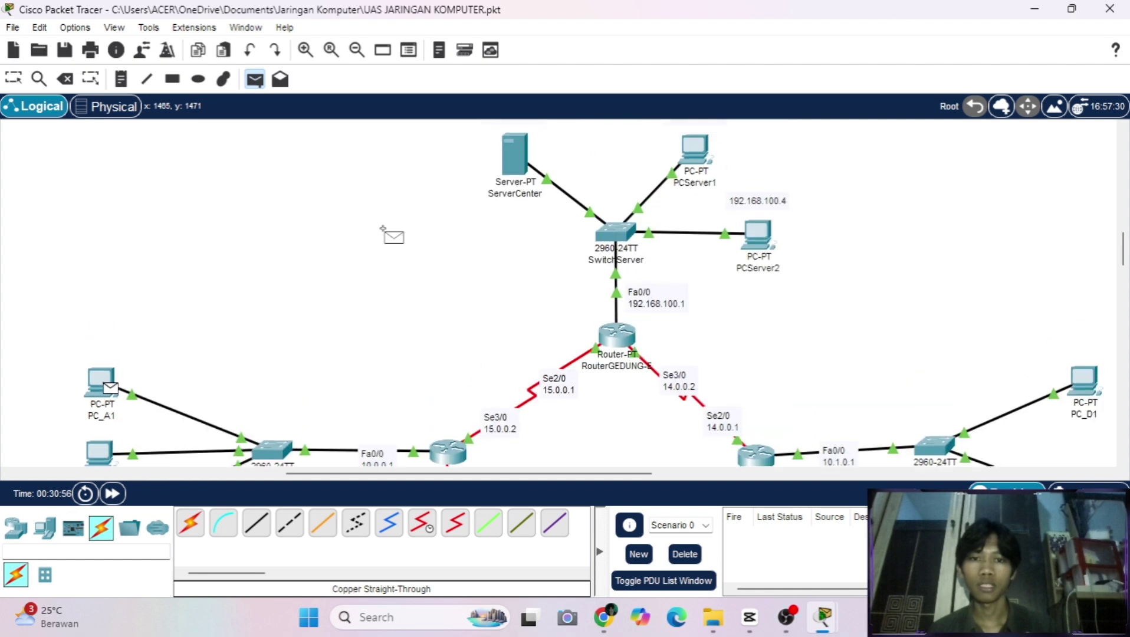
pyautogui.click(523, 161)
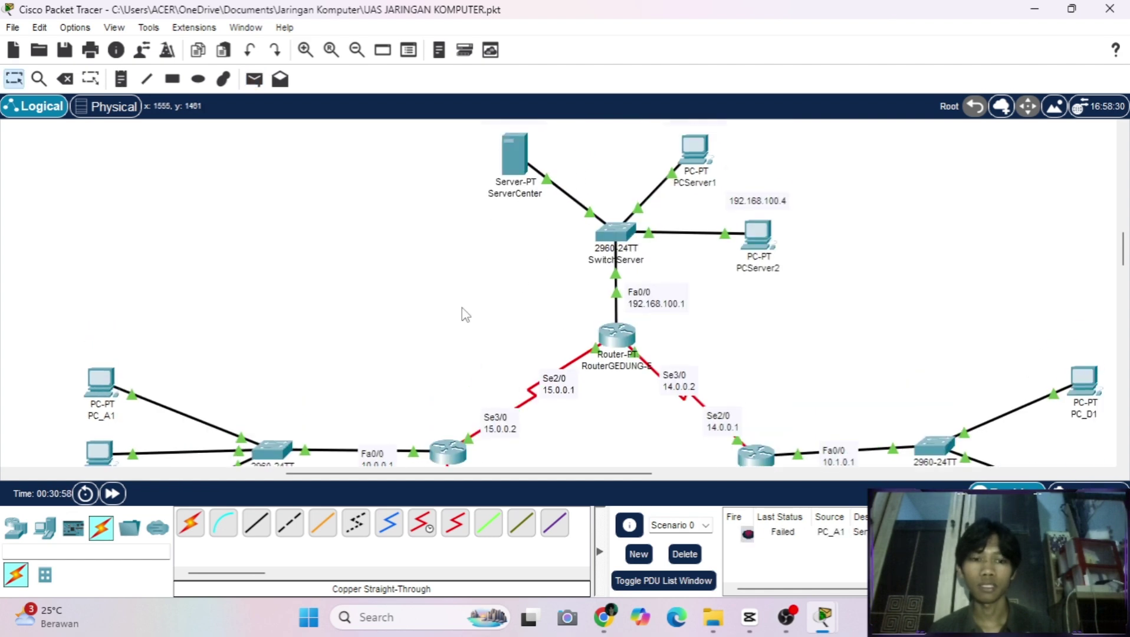
# Send a simple PDU from PC_A2 to PC_D1 to test the connection between the two buildings.
pyautogui.scroll(-3, 371, 181)
pyautogui.click(254, 79)
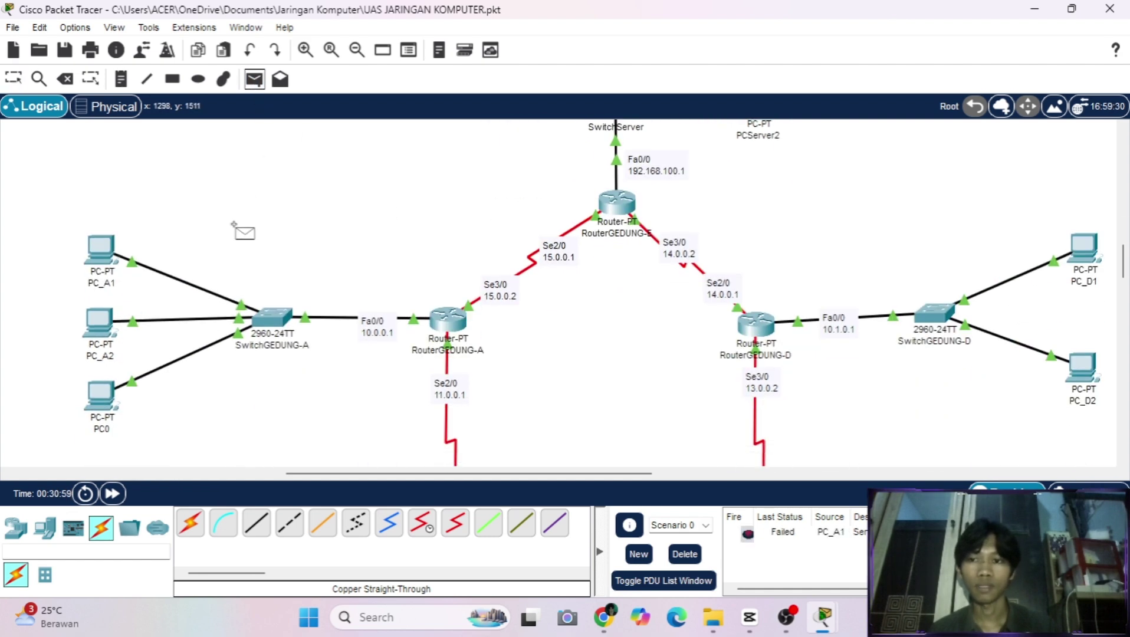
pyautogui.click(101, 318)
pyautogui.scroll(-1, 567, 323)
pyautogui.hscroll(4, 568, 322)
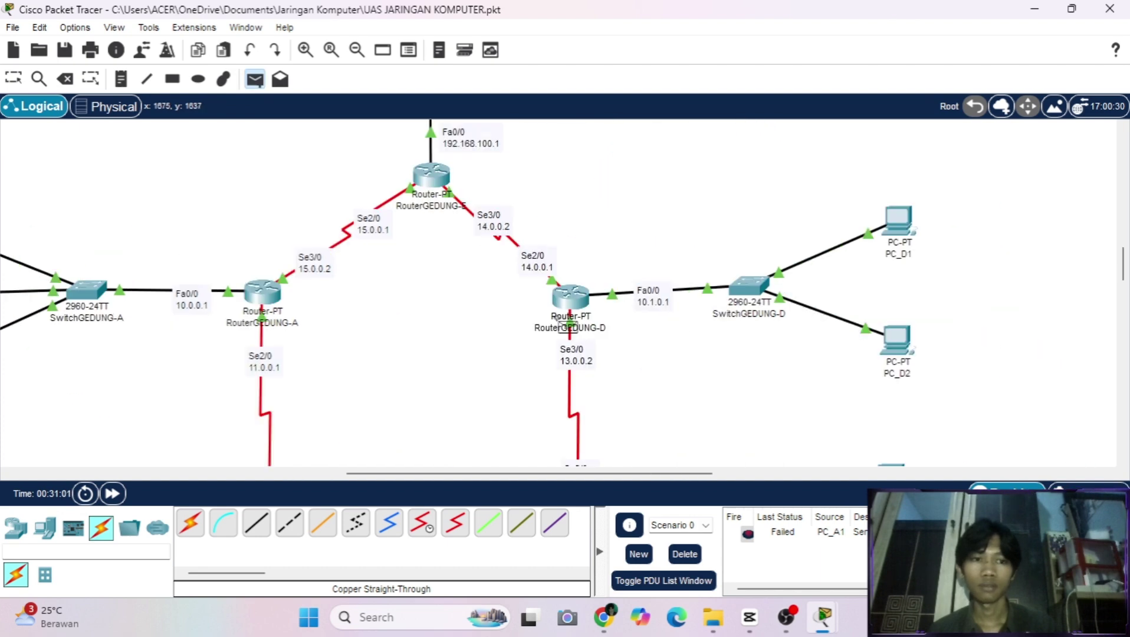
pyautogui.click(831, 227)
# Delete the current PDU scenario to clear the test packets.
pyautogui.hscroll(-9, 652, 443)
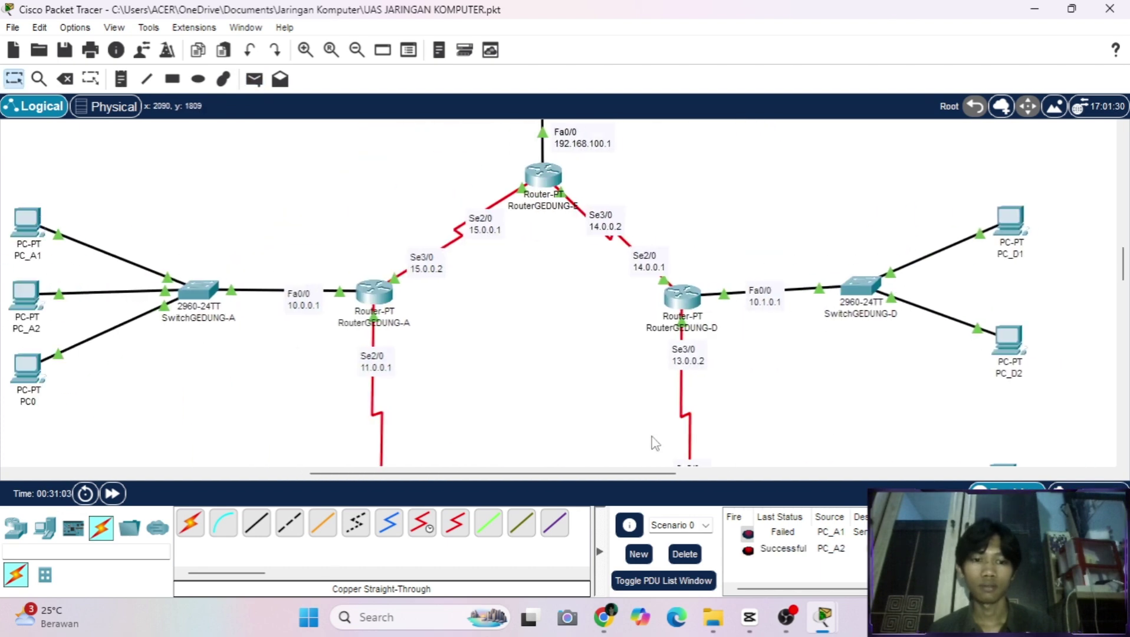
pyautogui.scroll(-2, 651, 443)
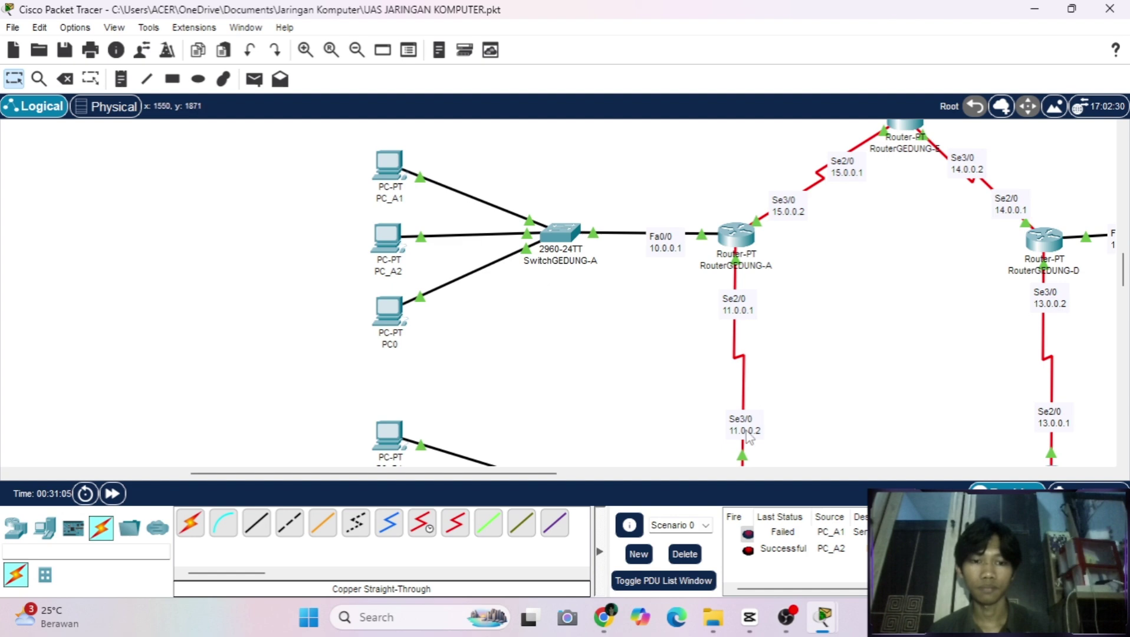
pyautogui.click(683, 555)
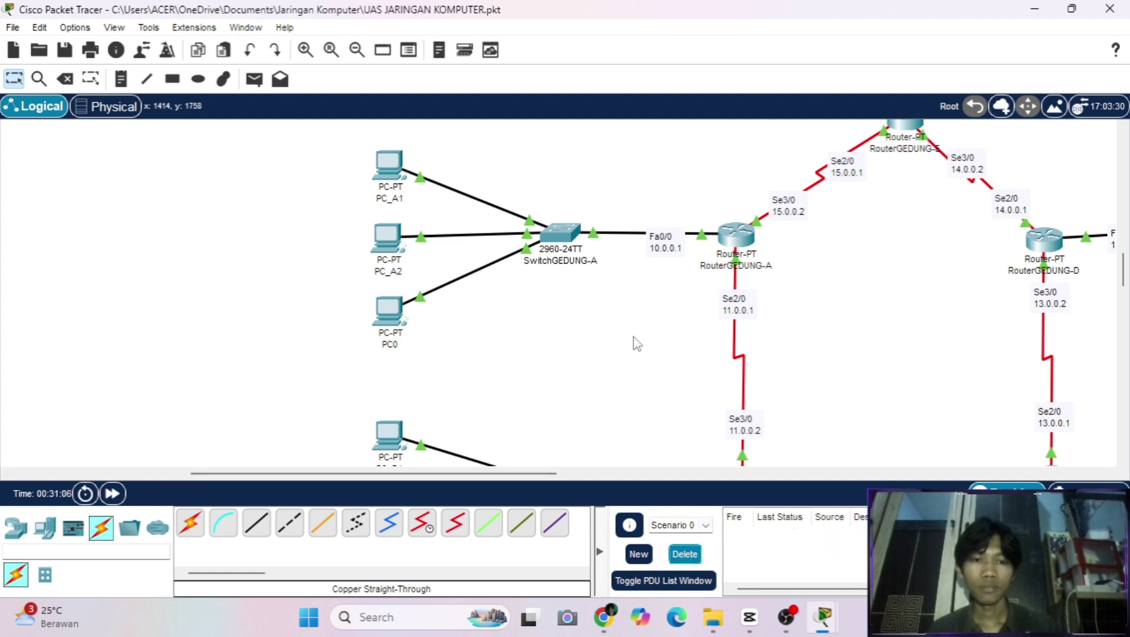
# Open the command line of RouterGEDUNG-A and place its window so the router's links stay in view.
pyautogui.hscroll(4, 637, 344)
pyautogui.scroll(-6, 637, 344)
pyautogui.scroll(8, 637, 344)
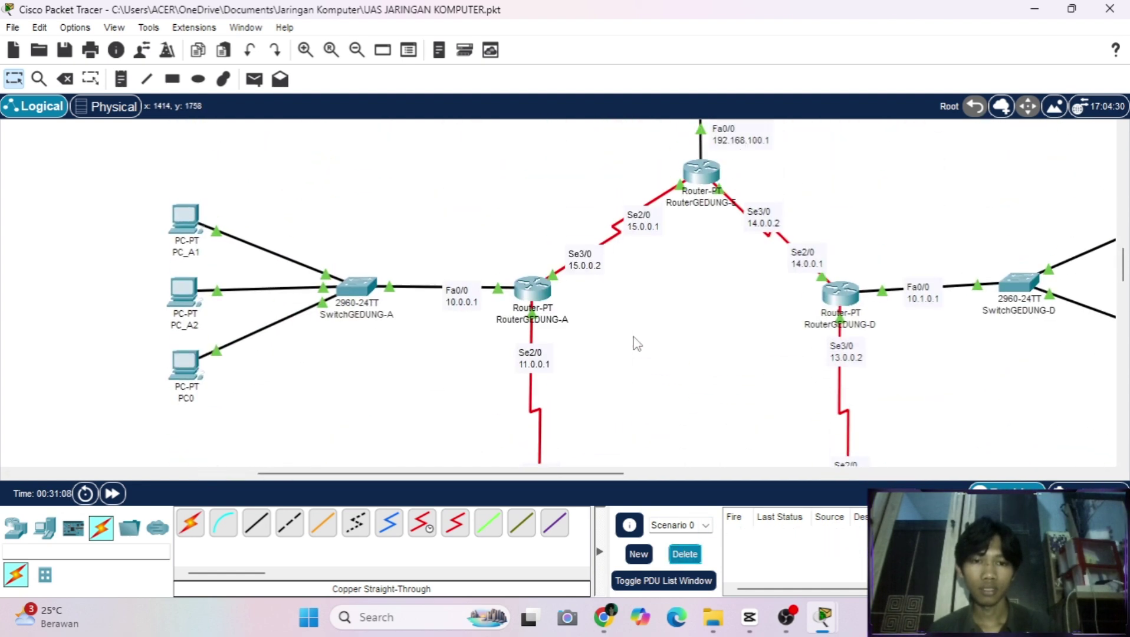
pyautogui.hscroll(3, 636, 343)
pyautogui.scroll(3, 636, 344)
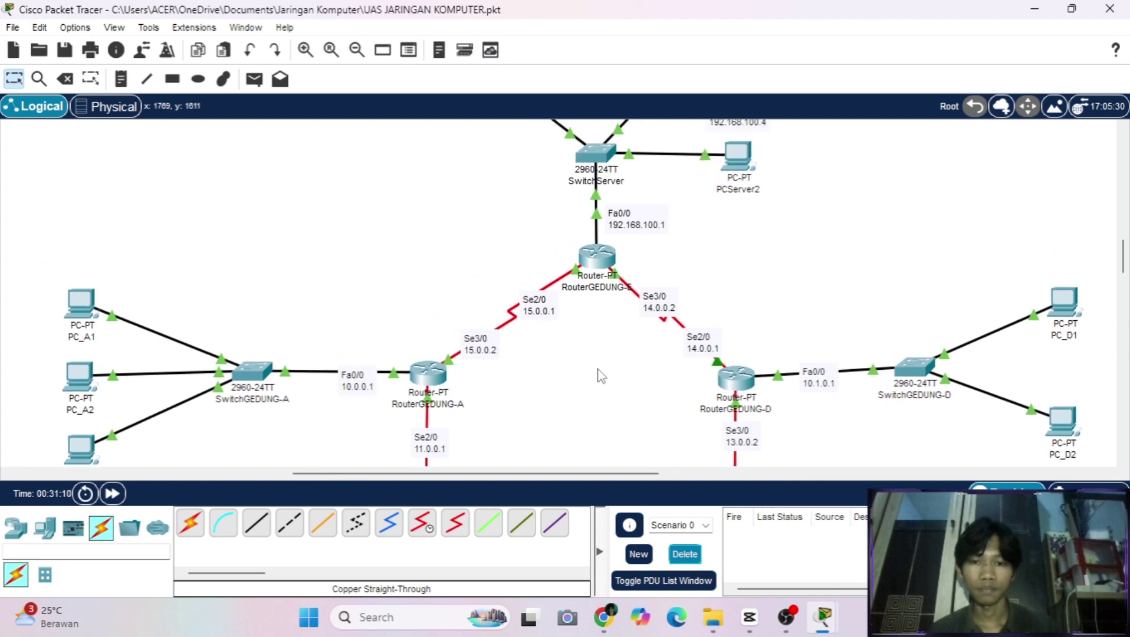
pyautogui.click(430, 375)
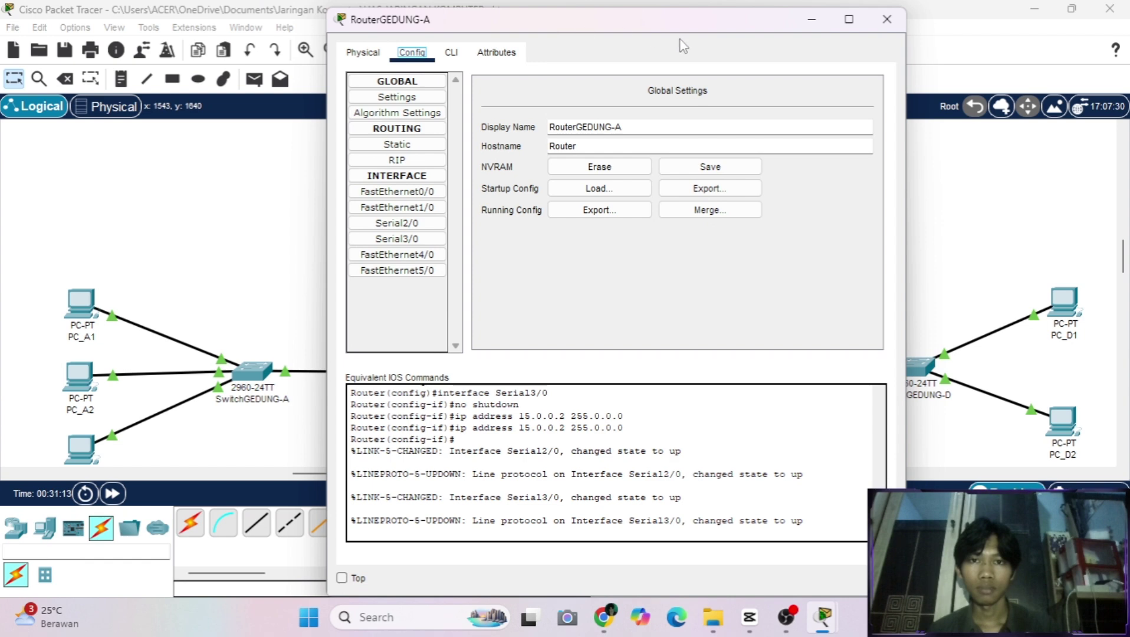
pyautogui.moveTo(543, 25); pyautogui.dragTo(770, 26)
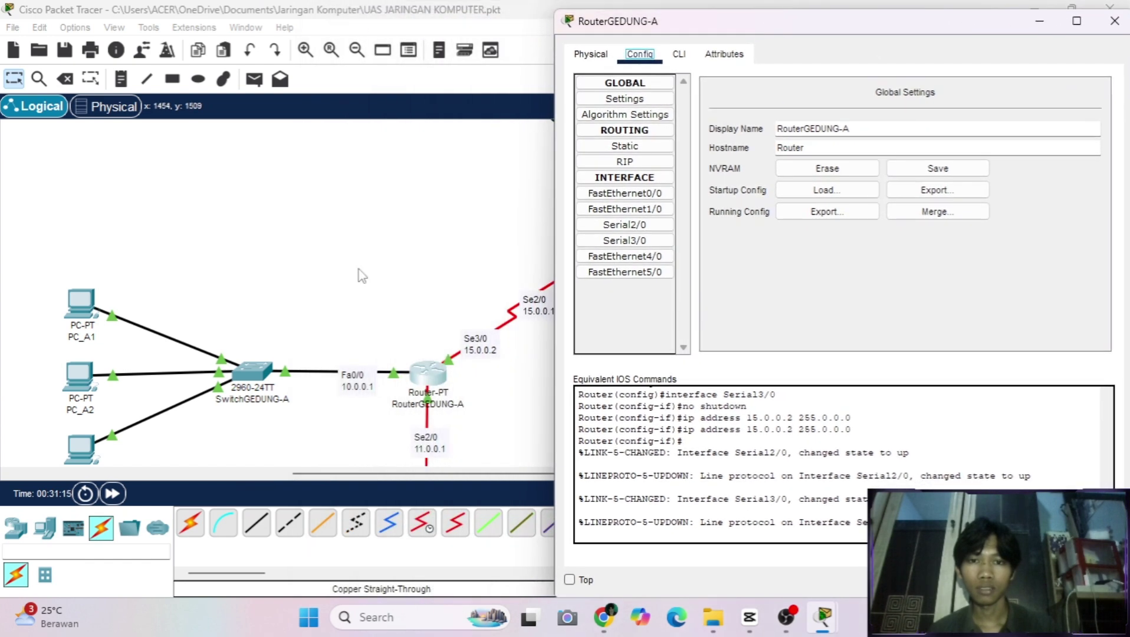
pyautogui.hscroll(3, 362, 275)
pyautogui.scroll(3, 461, 250)
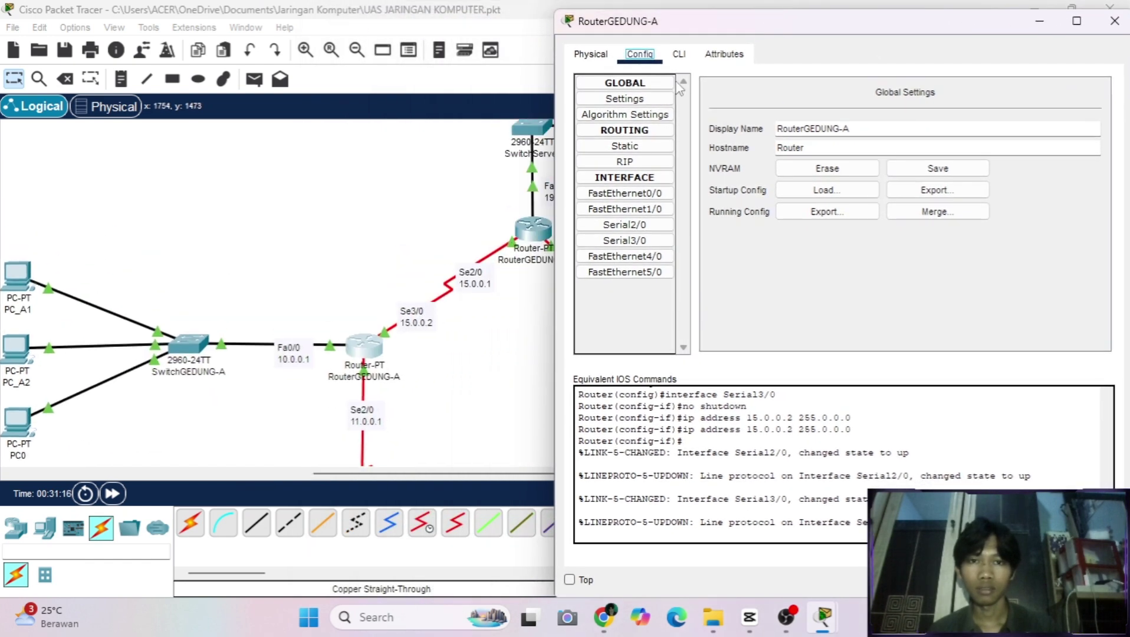
pyautogui.click(677, 56)
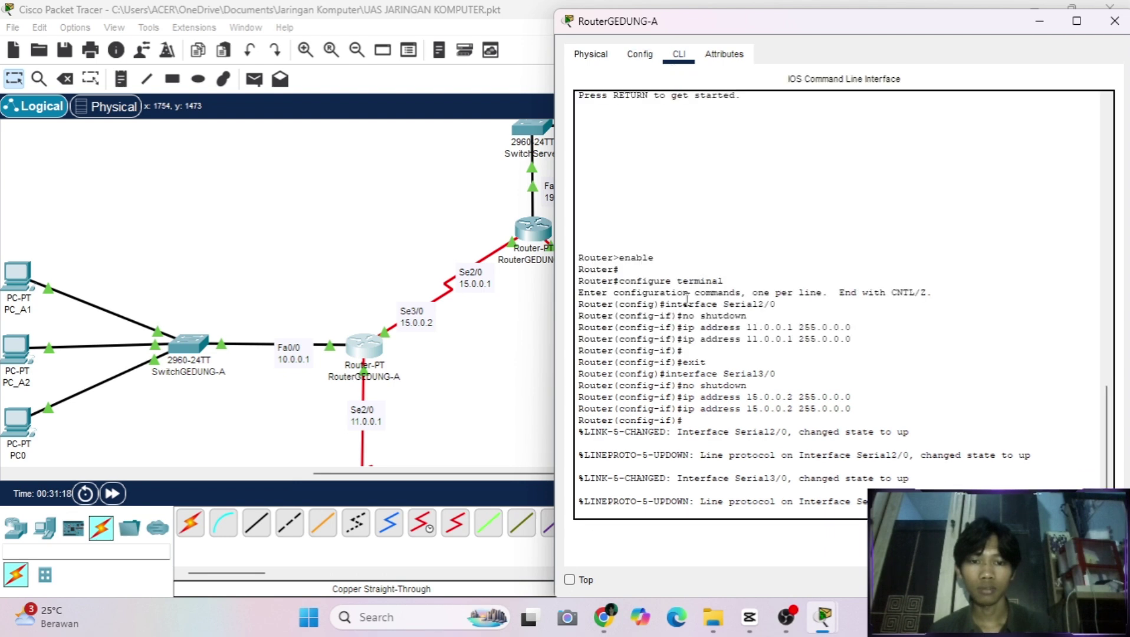
# Leave interface and global configuration on RouterGEDUNG-A to return to privileged mode.
pyautogui.press('Return')
pyautogui.press('Return')
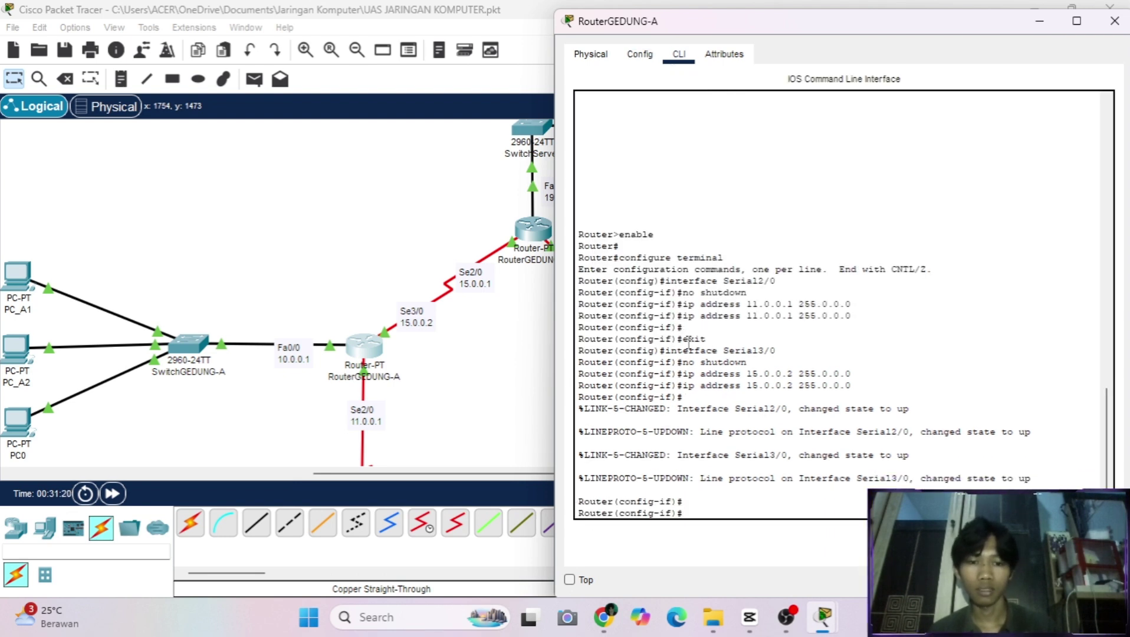
pyautogui.write('ex')
pyautogui.press('Return')
pyautogui.press('Return')
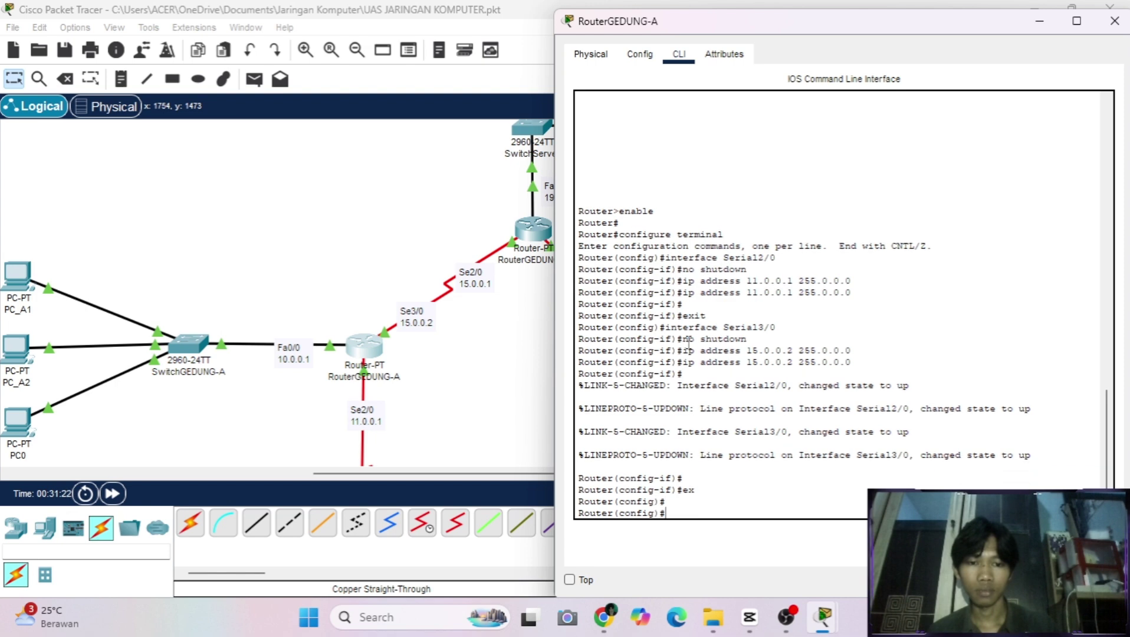
pyautogui.write('ex')
pyautogui.press('Return')
pyautogui.press('Return')
pyautogui.press('Return')
pyautogui.press('Return')
pyautogui.press('Return')
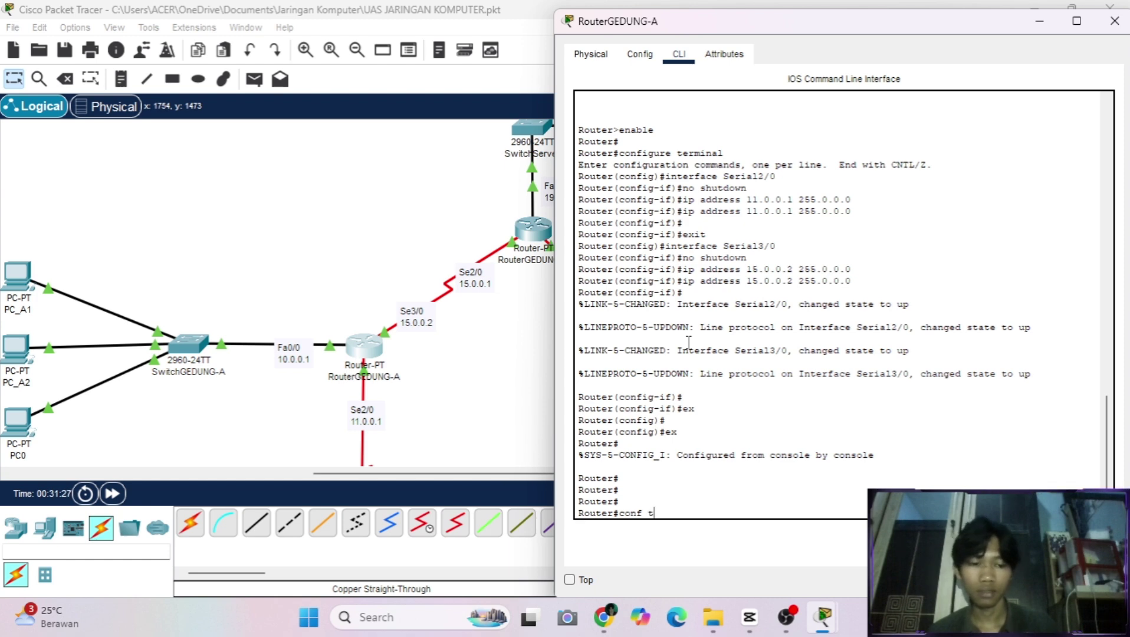
# Enter global configuration mode on RouterGEDUNG-A and start OSPF routing process 1 with router ospf 1.
pyautogui.write('conf t')
pyautogui.press('Return')
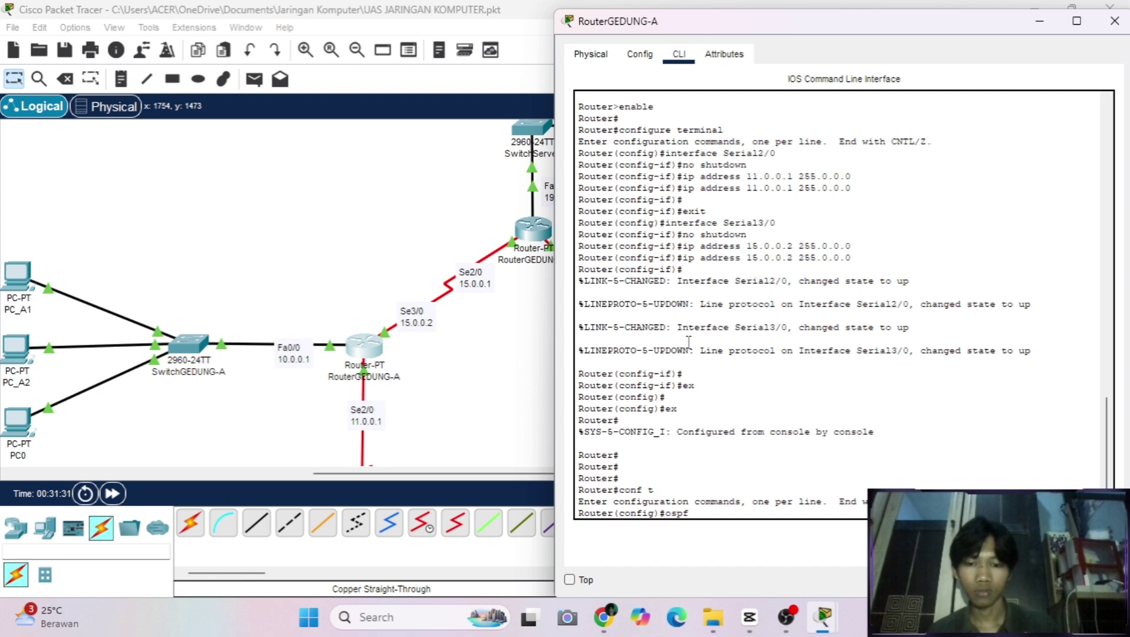
pyautogui.write('ospf 1')
pyautogui.press('Return')
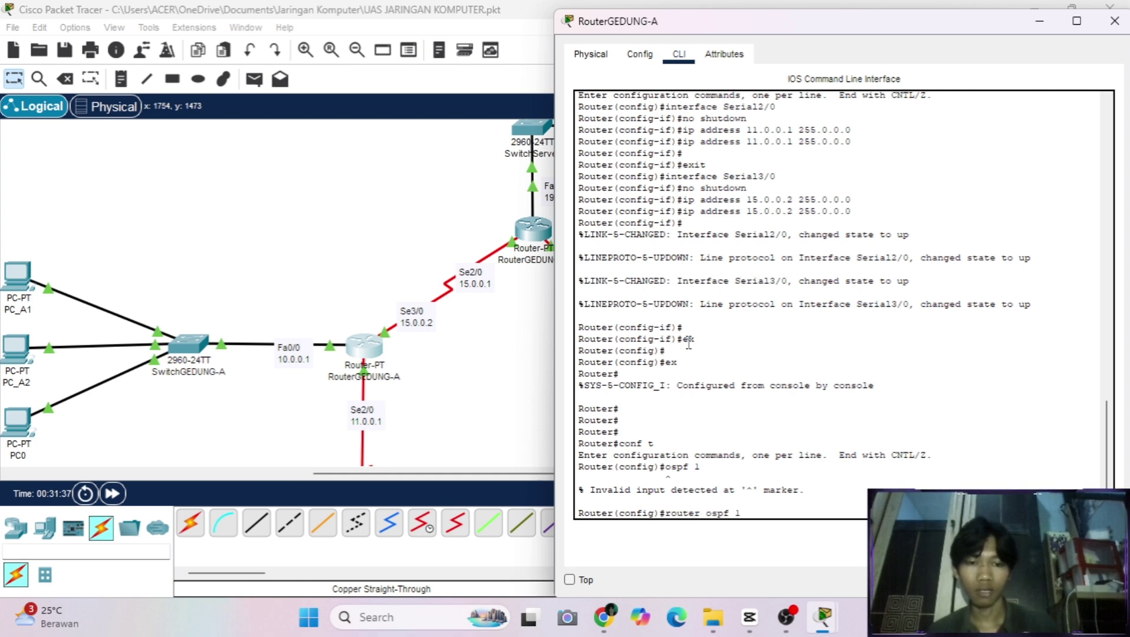
pyautogui.press('Return')
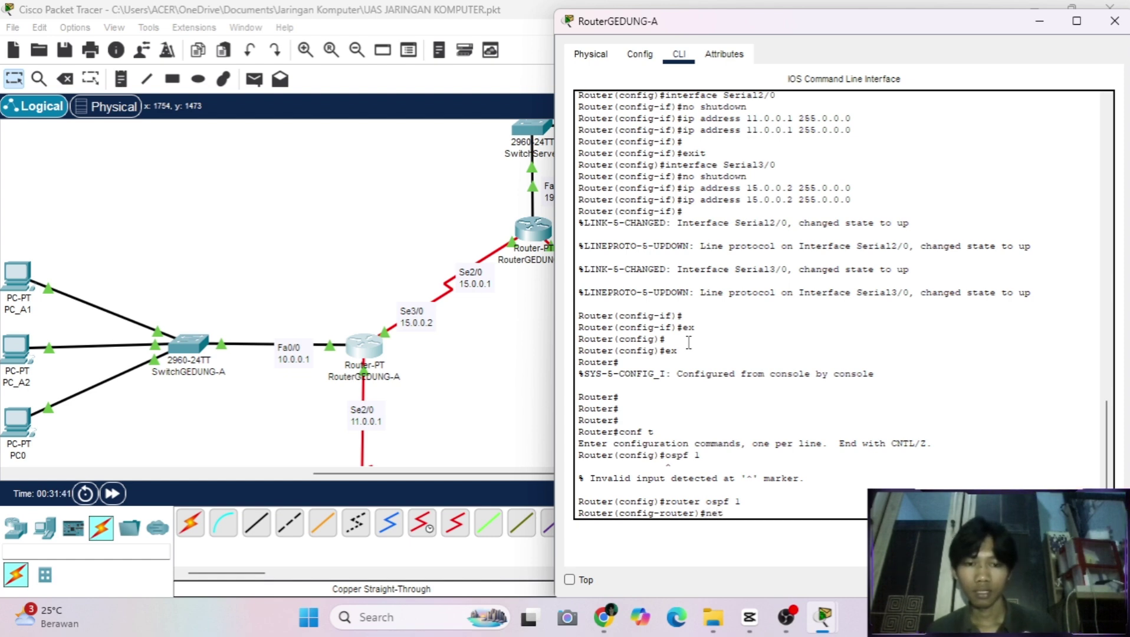
# Add the Fa0/0 network 10.0.0.0 with mask 255.0.0.0 to OSPF area 1.
pyautogui.hscroll(-3, 352, 399)
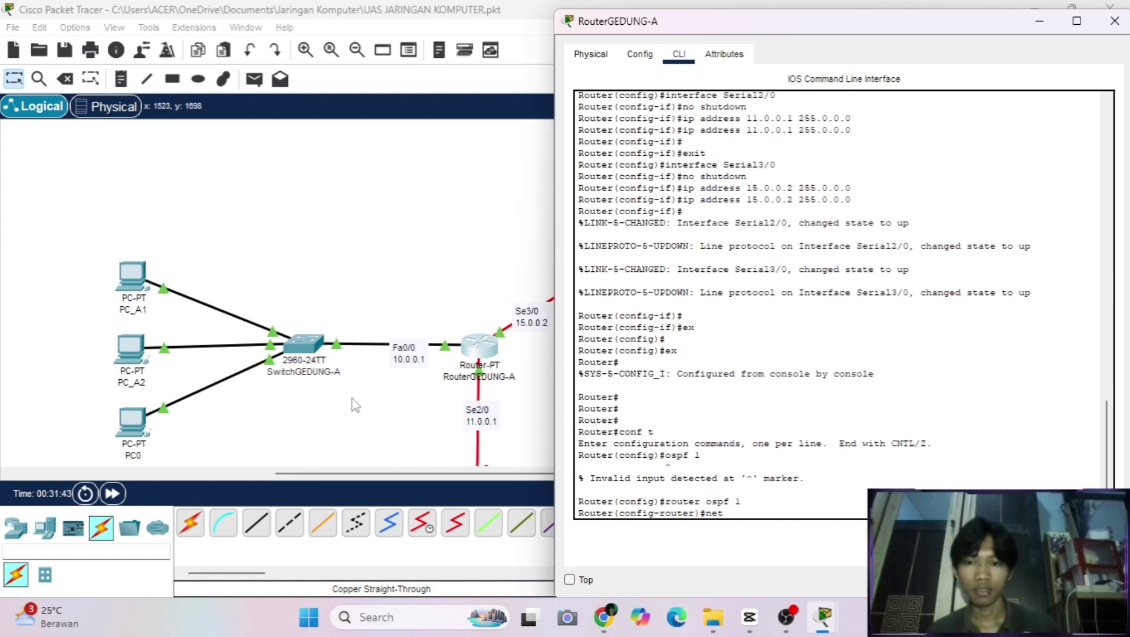
pyautogui.scroll(-1, 352, 399)
pyautogui.hscroll(3, 352, 399)
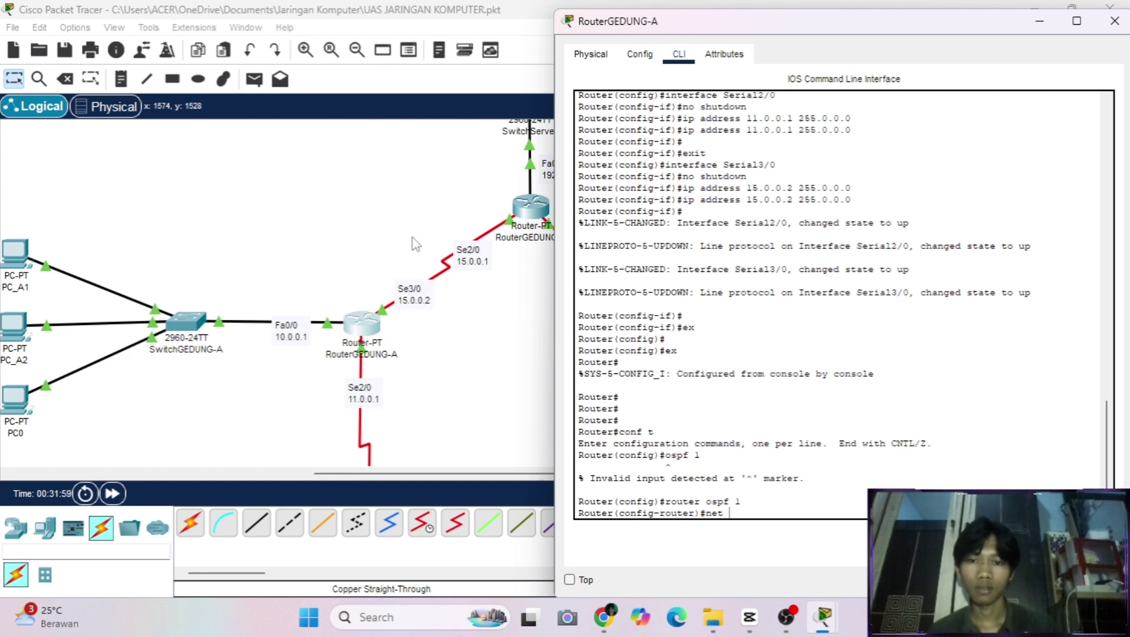
pyautogui.scroll(-2, 310, 373)
pyautogui.hscroll(-2, 309, 374)
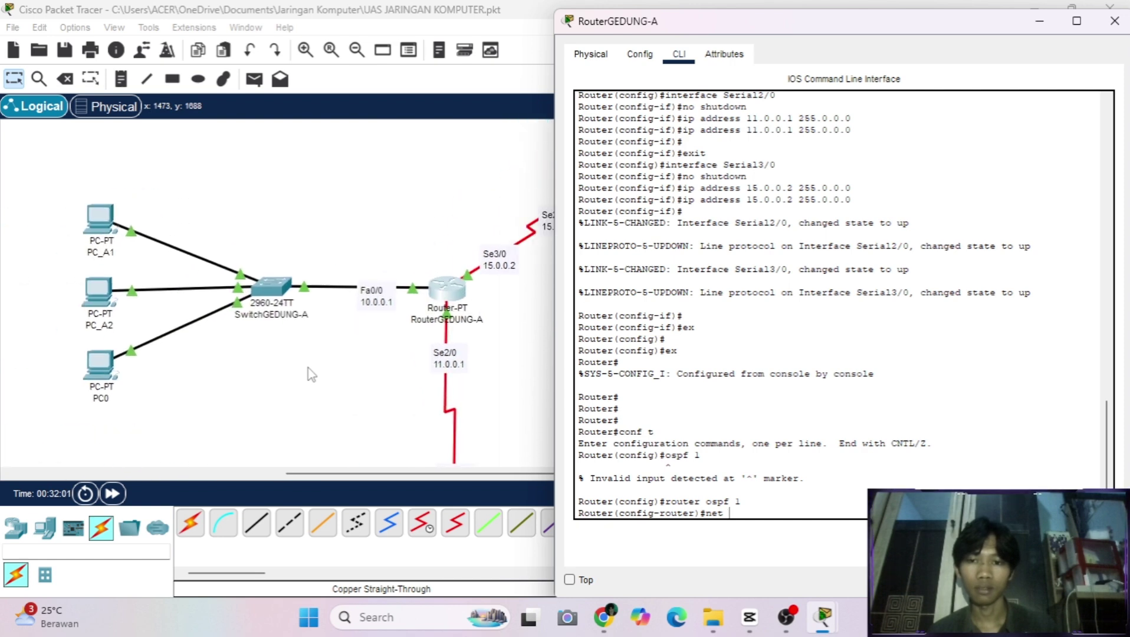
pyautogui.scroll(1, 344, 300)
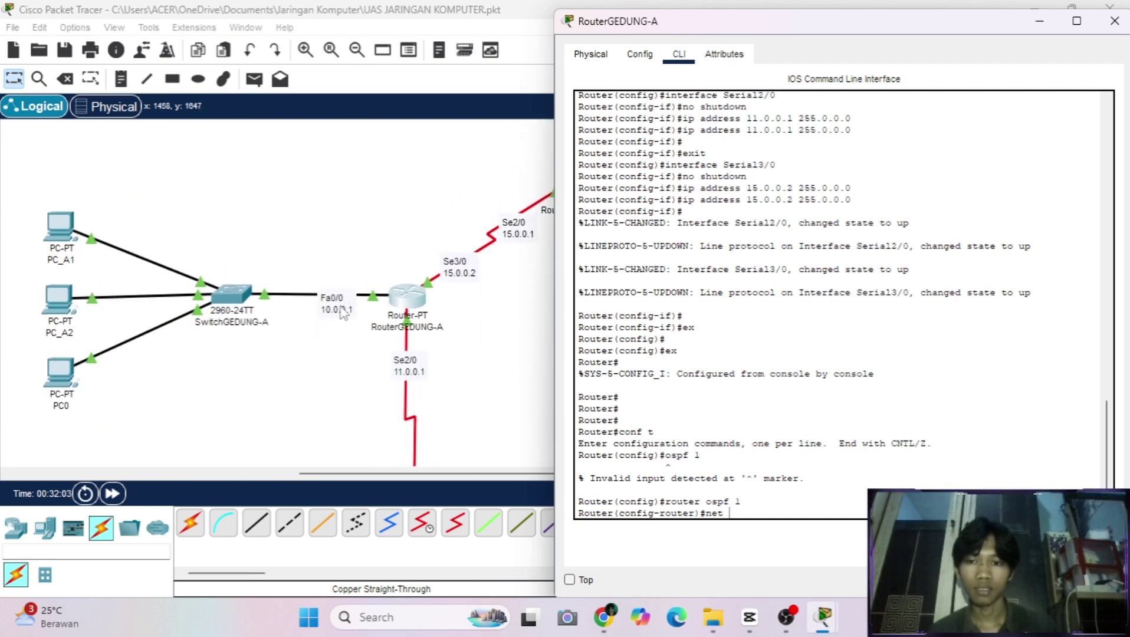
pyautogui.write('10.0')
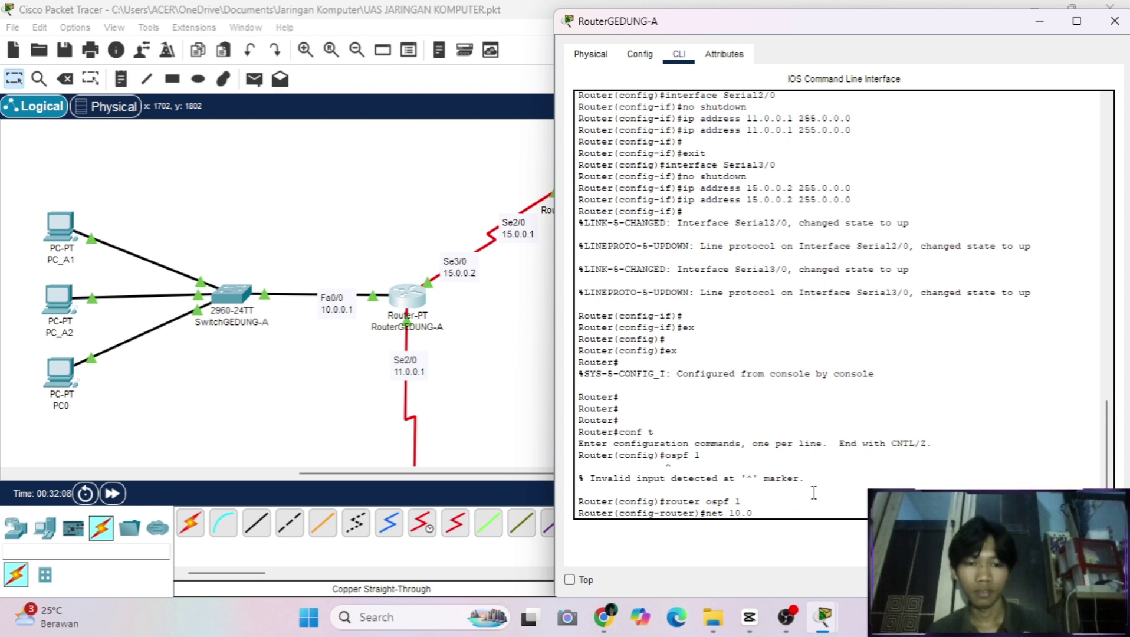
pyautogui.write('.0.0 255.0.0.0 area')
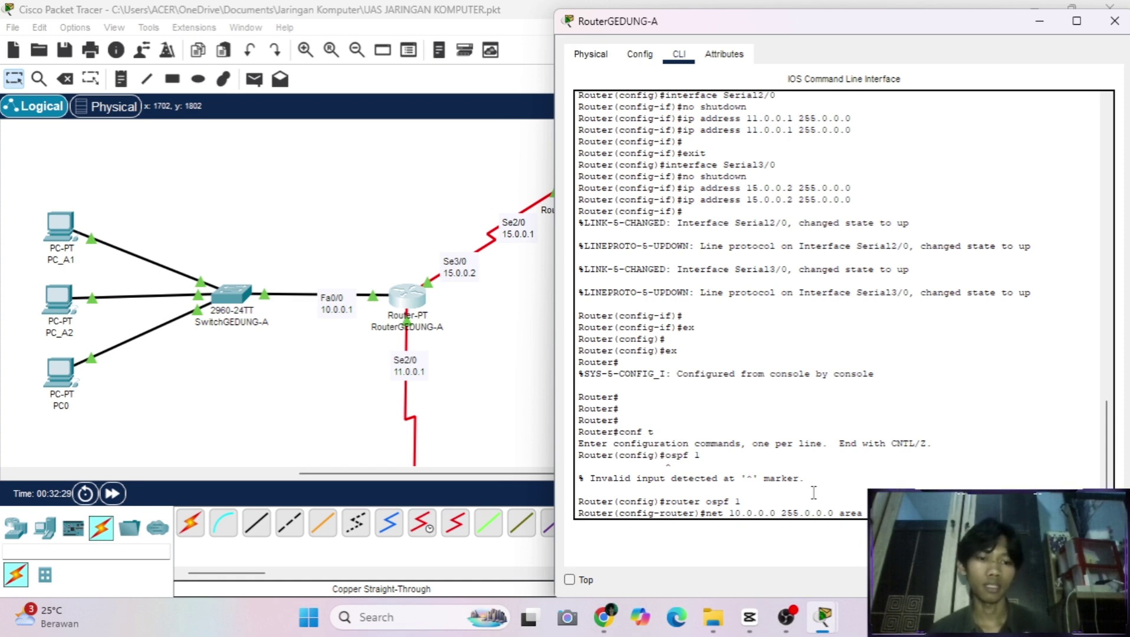
pyautogui.press('Return')
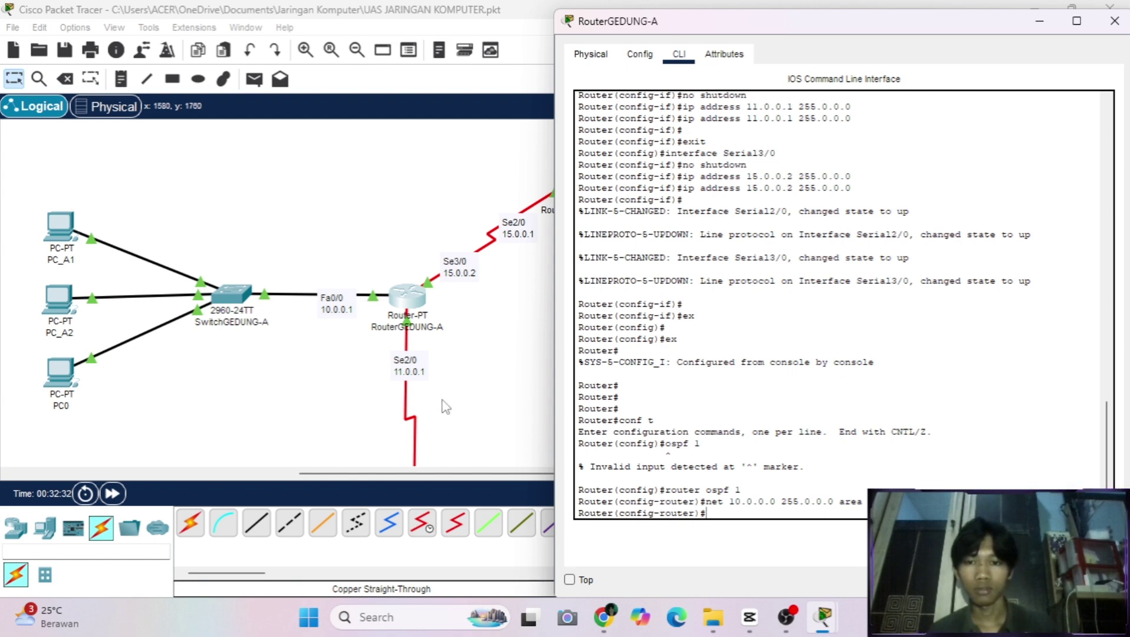
# Add the Se2/0 network 11.0.0.0 with mask 255.0.0.0 to OSPF area 1.
pyautogui.scroll(2, 444, 404)
pyautogui.scroll(-2, 442, 401)
pyautogui.scroll(1, 441, 397)
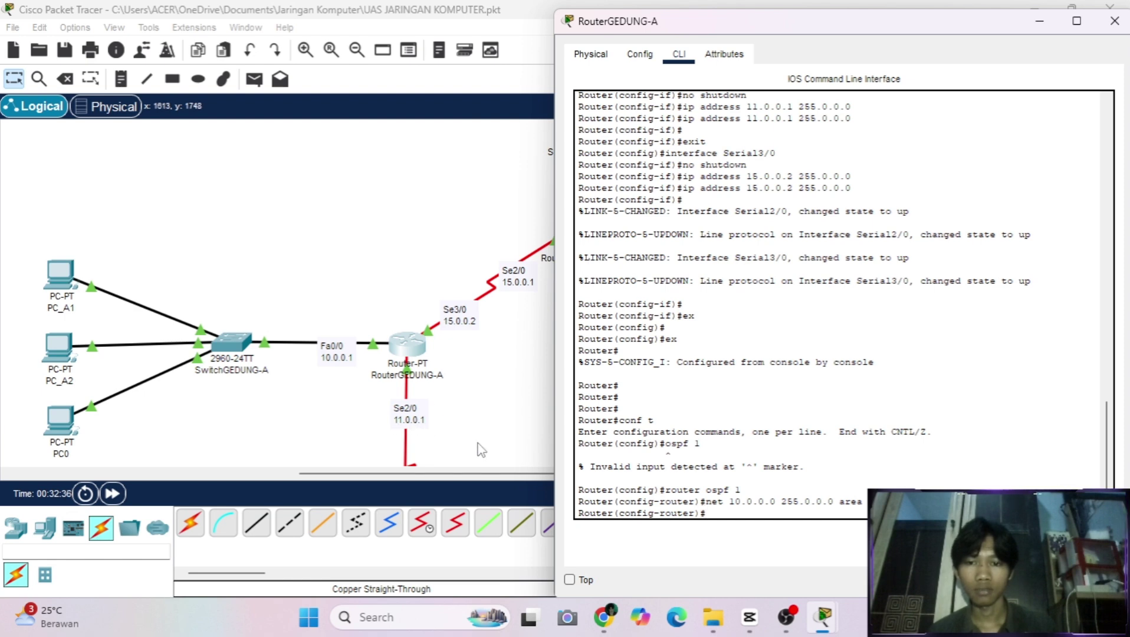
pyautogui.write('net')
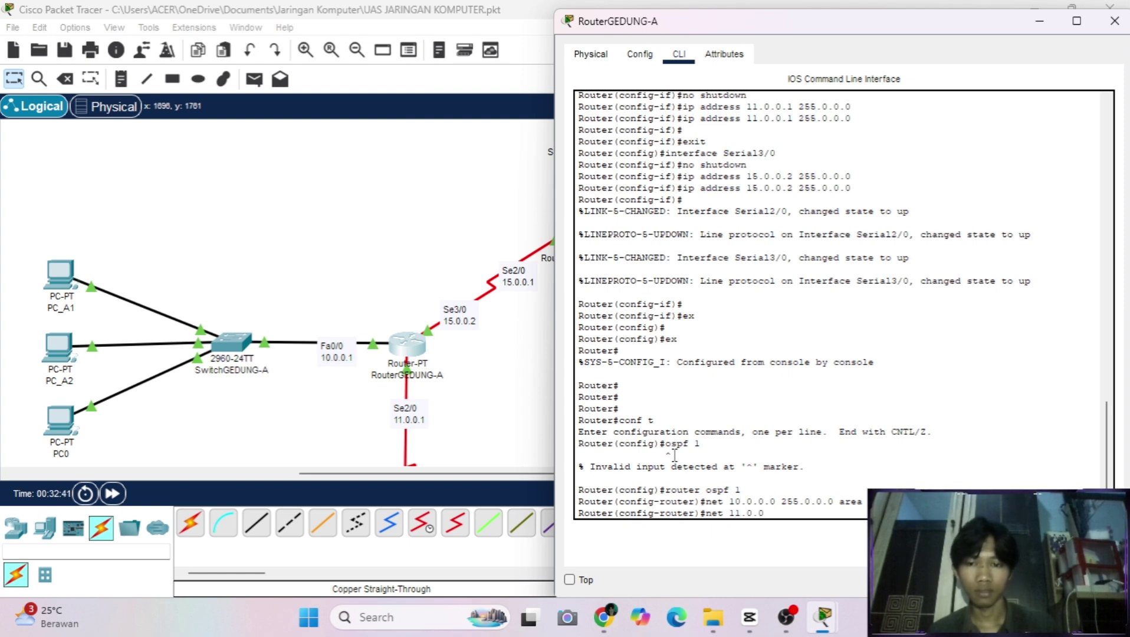
pyautogui.write('11.0.0.1')
pyautogui.press('BackSpace')
pyautogui.write('0')
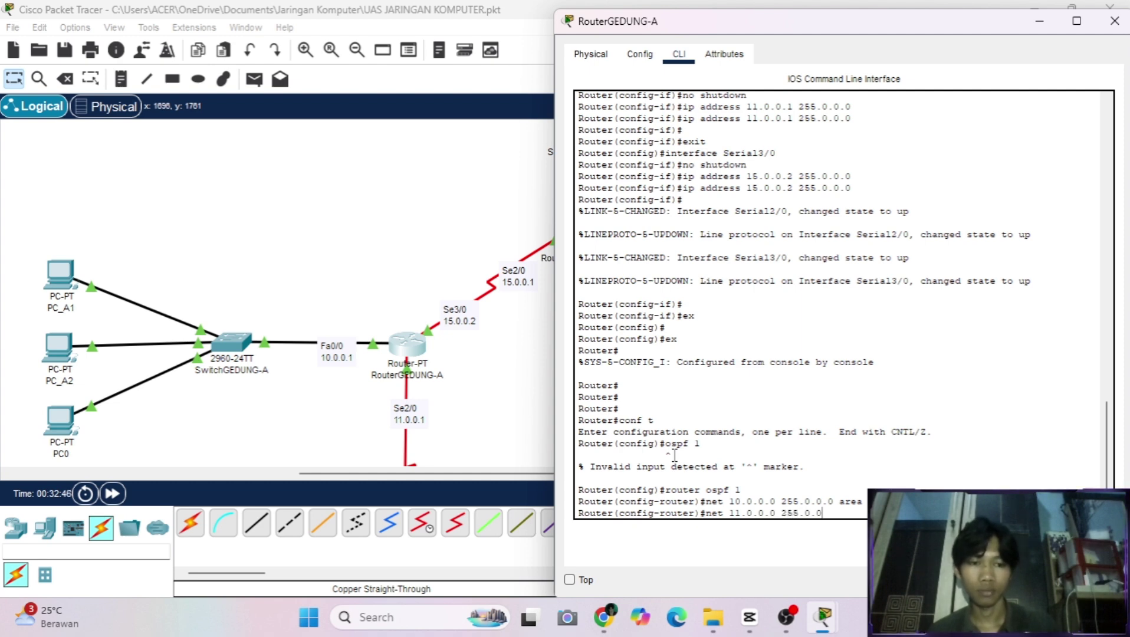
pyautogui.write('255.0.0.0 a')
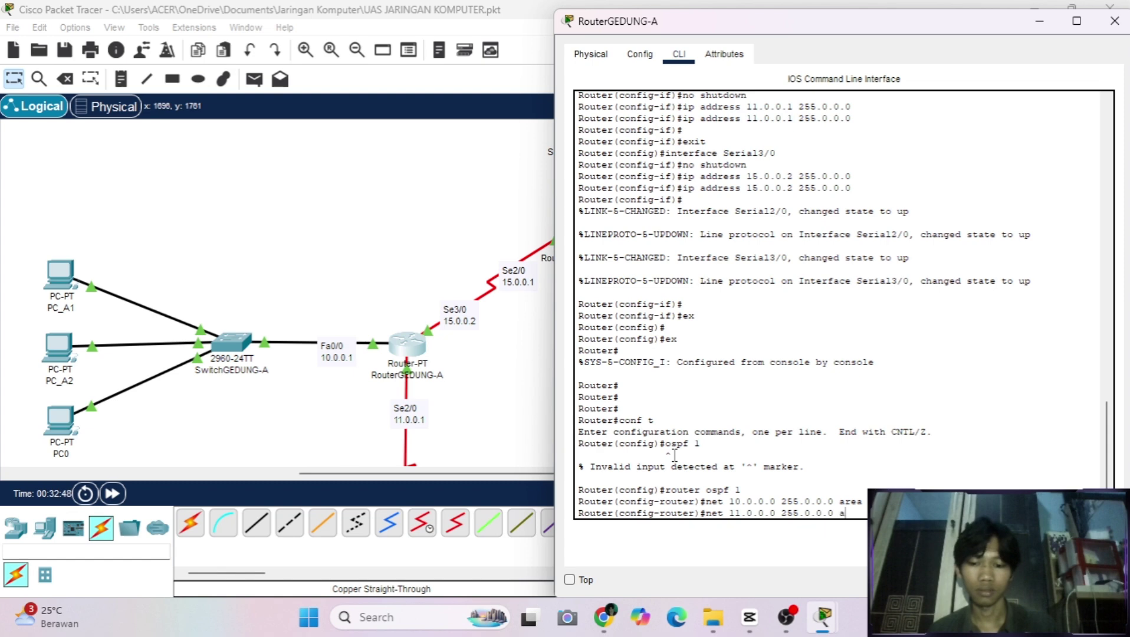
pyautogui.write('rea')
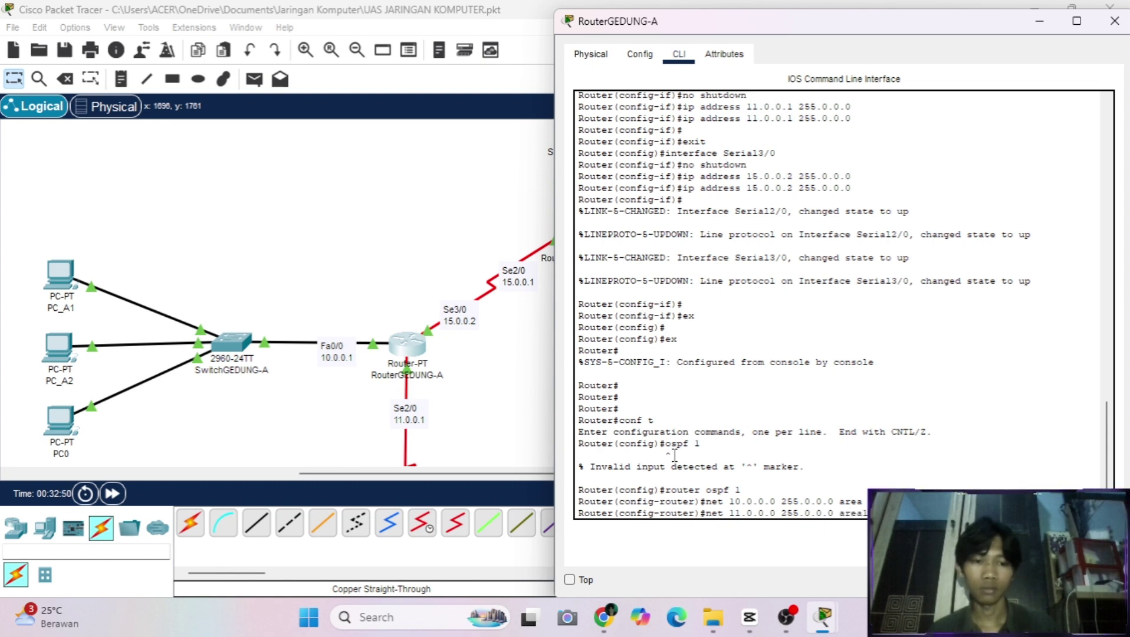
pyautogui.press('Return')
pyautogui.press('Up')
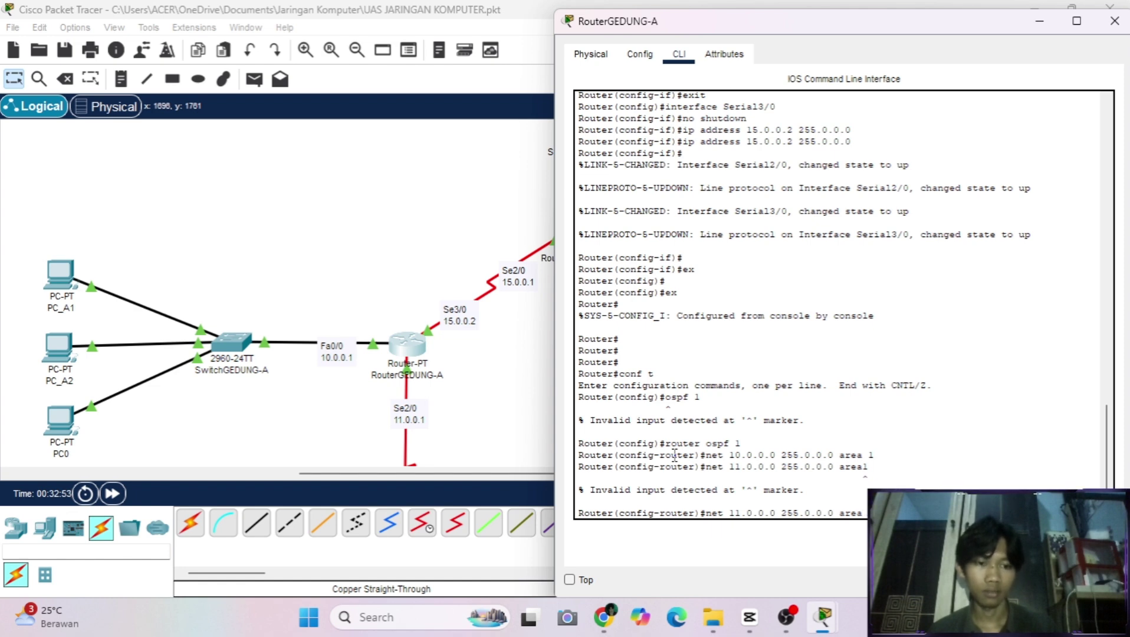
pyautogui.press('Return')
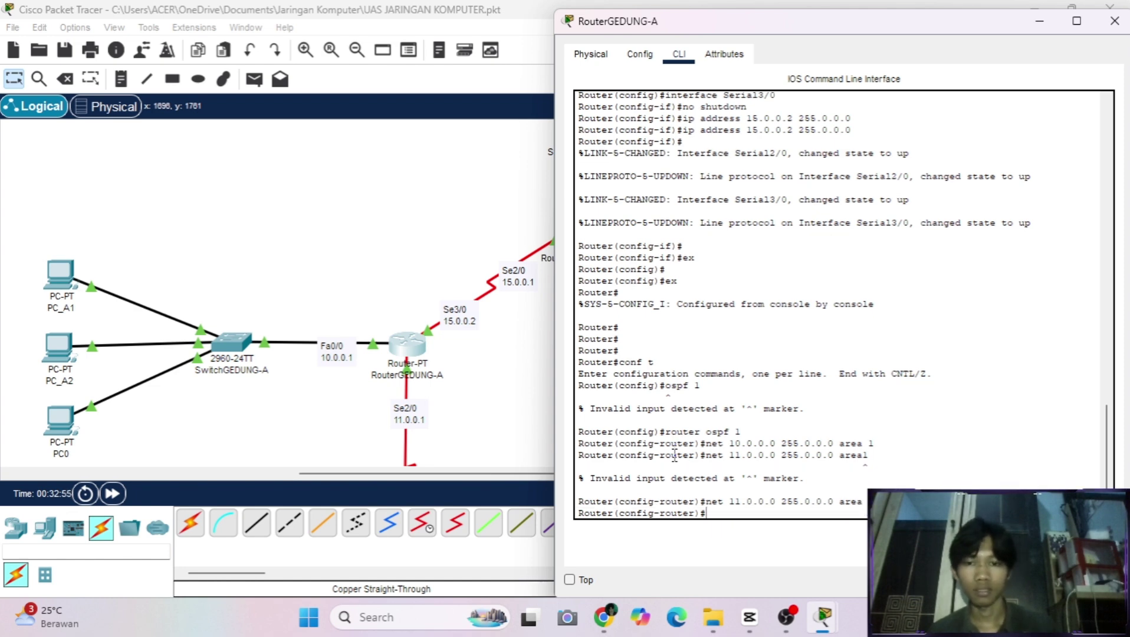
# Add the Se3/0 network 15.0.0.0 with mask 255.0.0.0 to OSPF area 1 on RouterGEDUNG-A.
pyautogui.scroll(2, 493, 352)
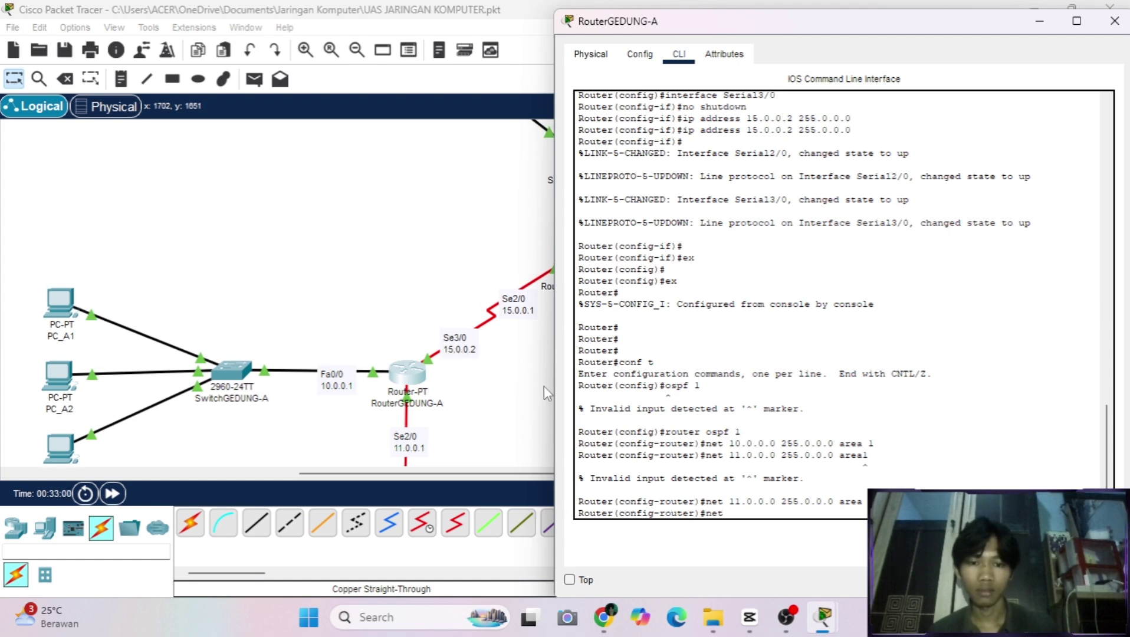
pyautogui.write('5')
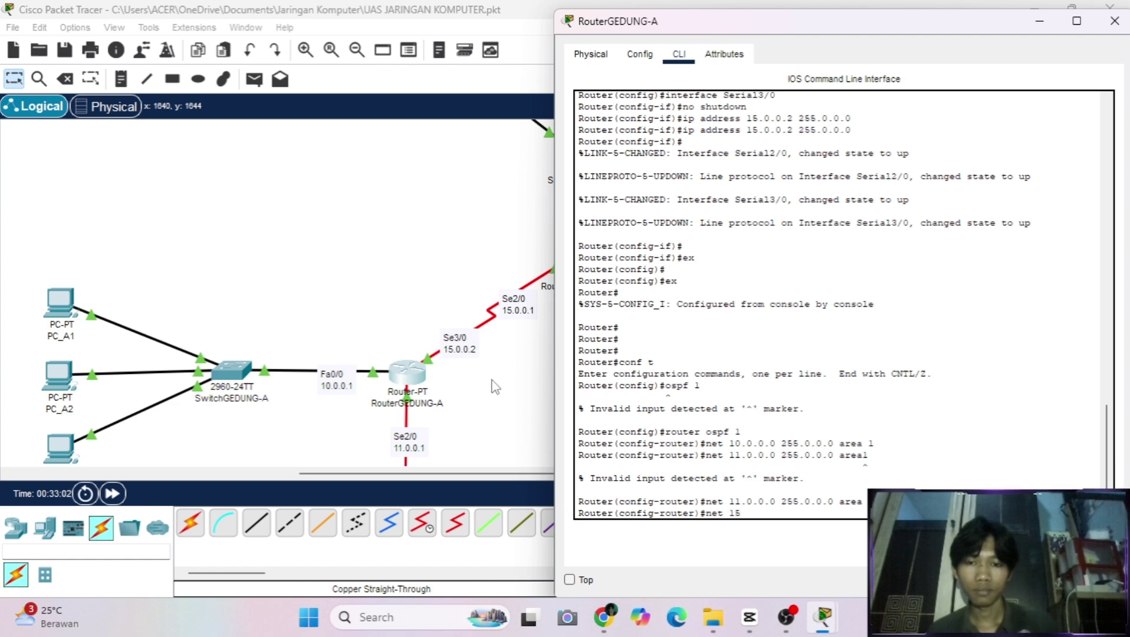
pyautogui.write('.0.0.0 255')
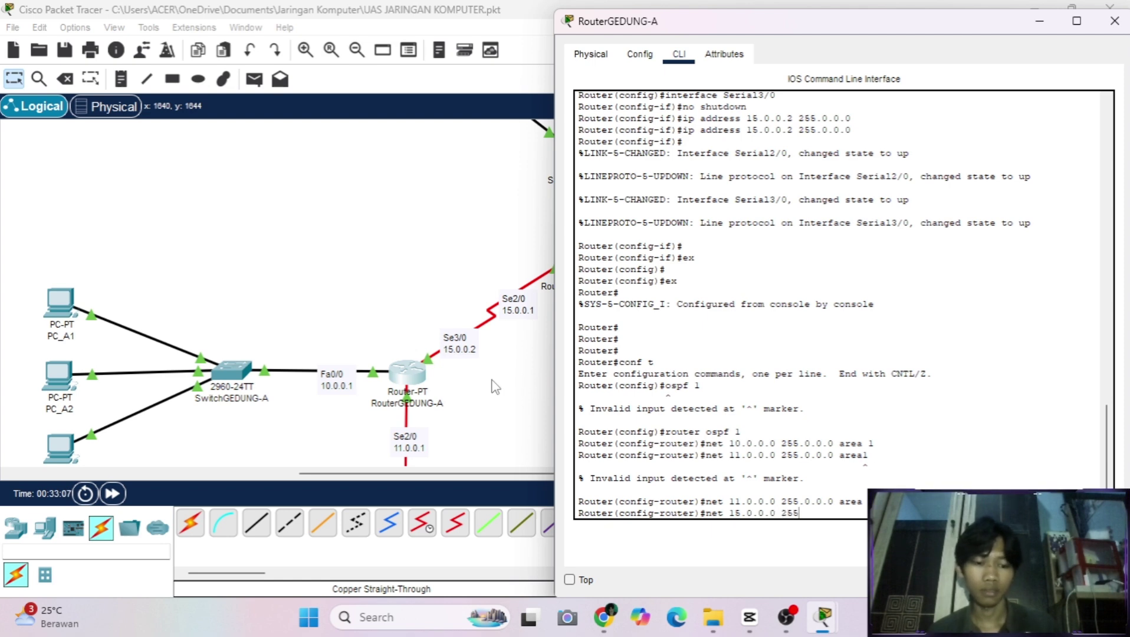
pyautogui.write('.0.0.0')
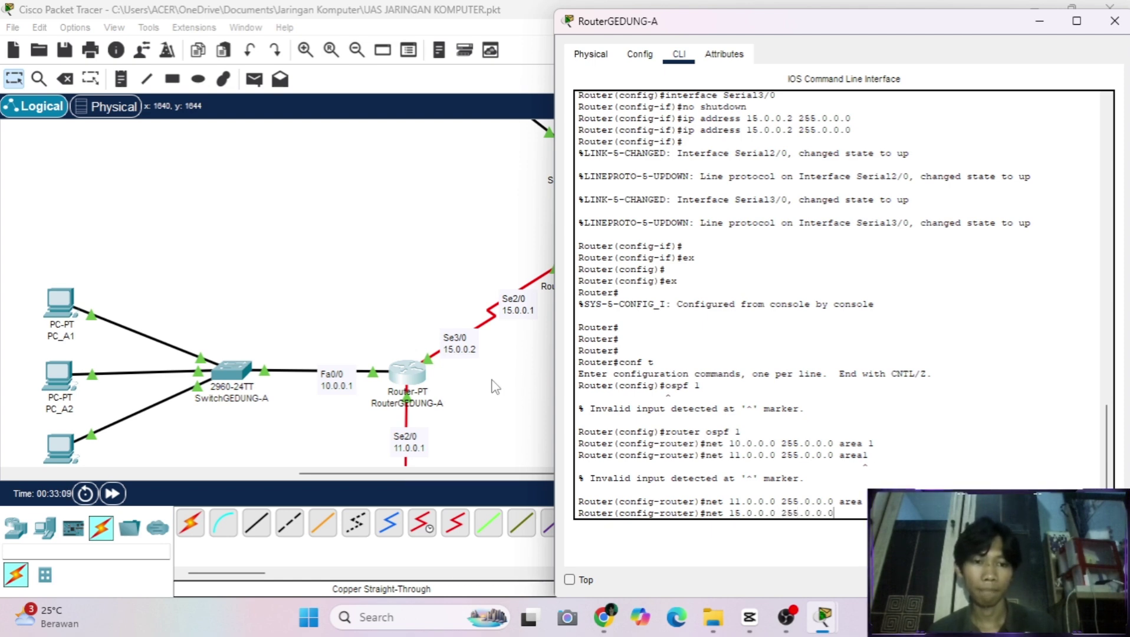
pyautogui.write(' are')
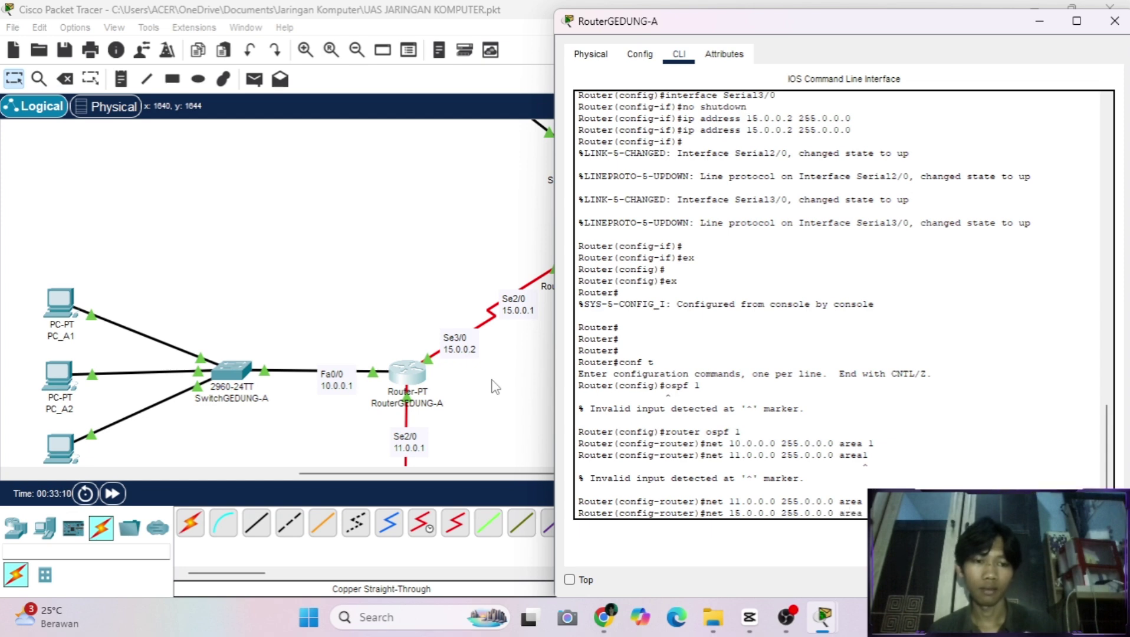
pyautogui.write('a')
pyautogui.press('Return')
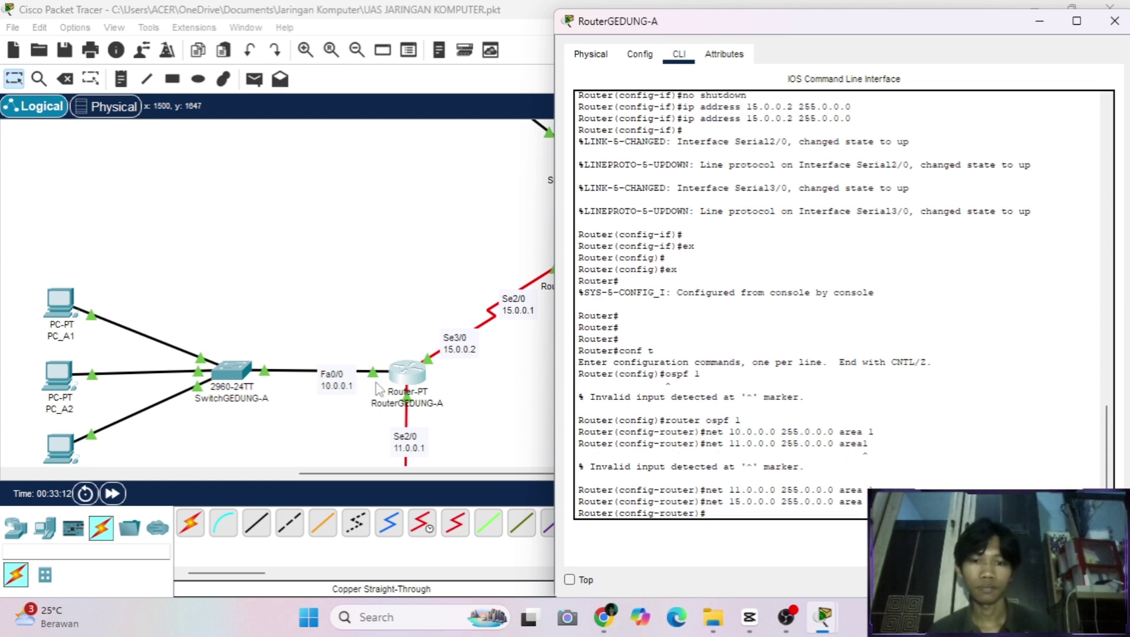
# Leave OSPF router configuration on RouterGEDUNG-A and close its window.
pyautogui.scroll(-3, 501, 389)
pyautogui.write('e')
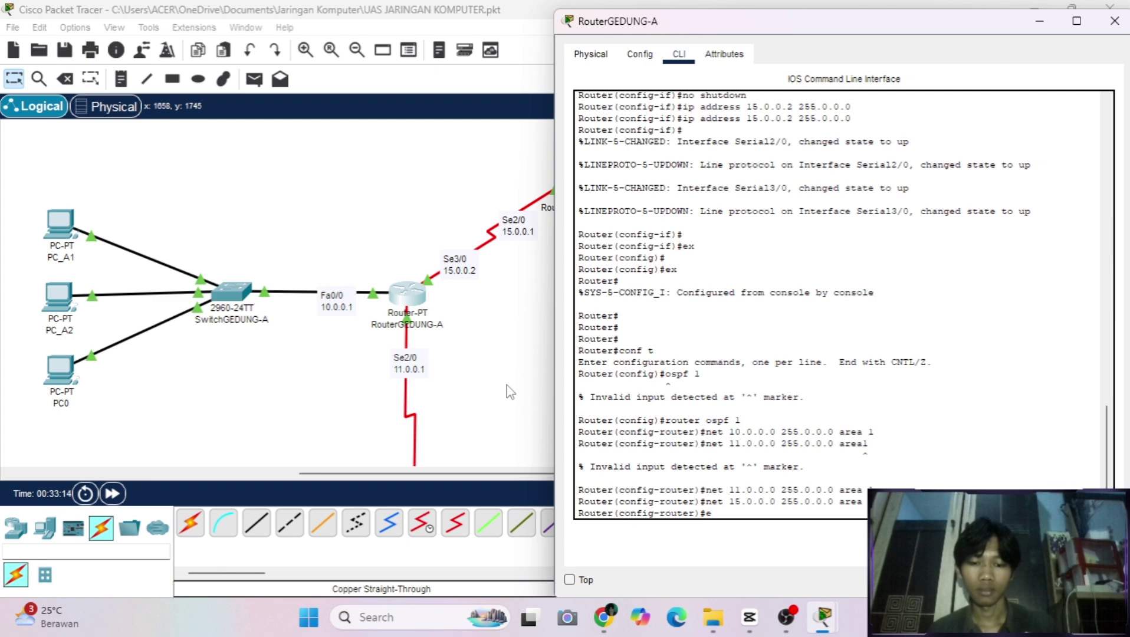
pyautogui.write('xi')
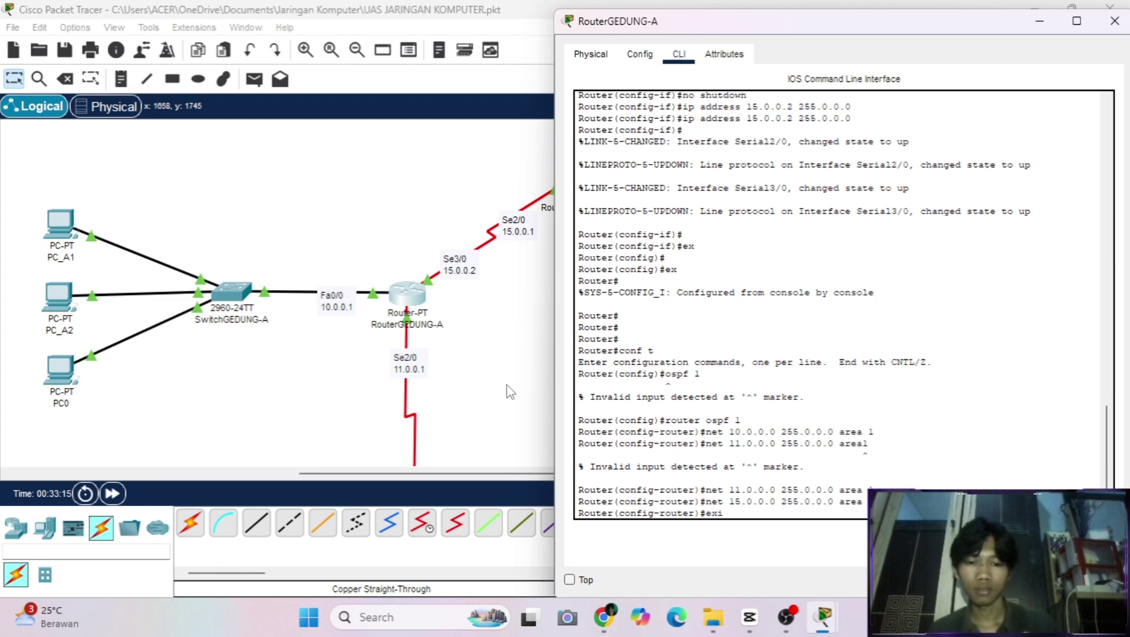
pyautogui.write('t')
pyautogui.press('Return')
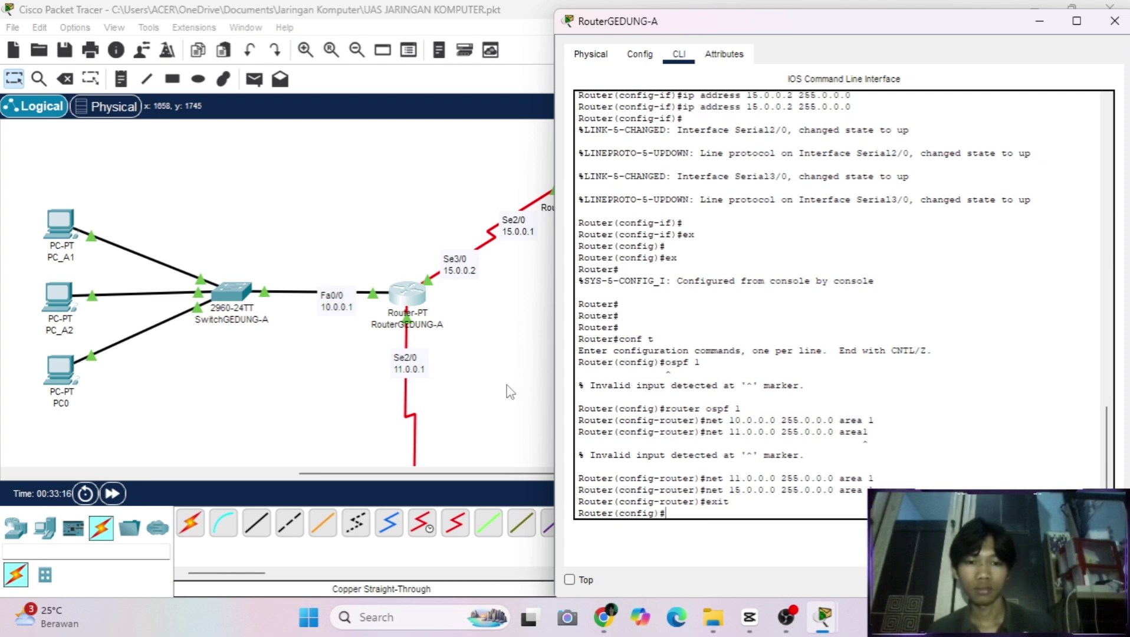
pyautogui.click(1115, 21)
# Examine the topology's inter-router links and interface addresses from the server network down to RouterGEDUNG-B and RouterGEDUNG-C.
pyautogui.scroll(-2, 664, 277)
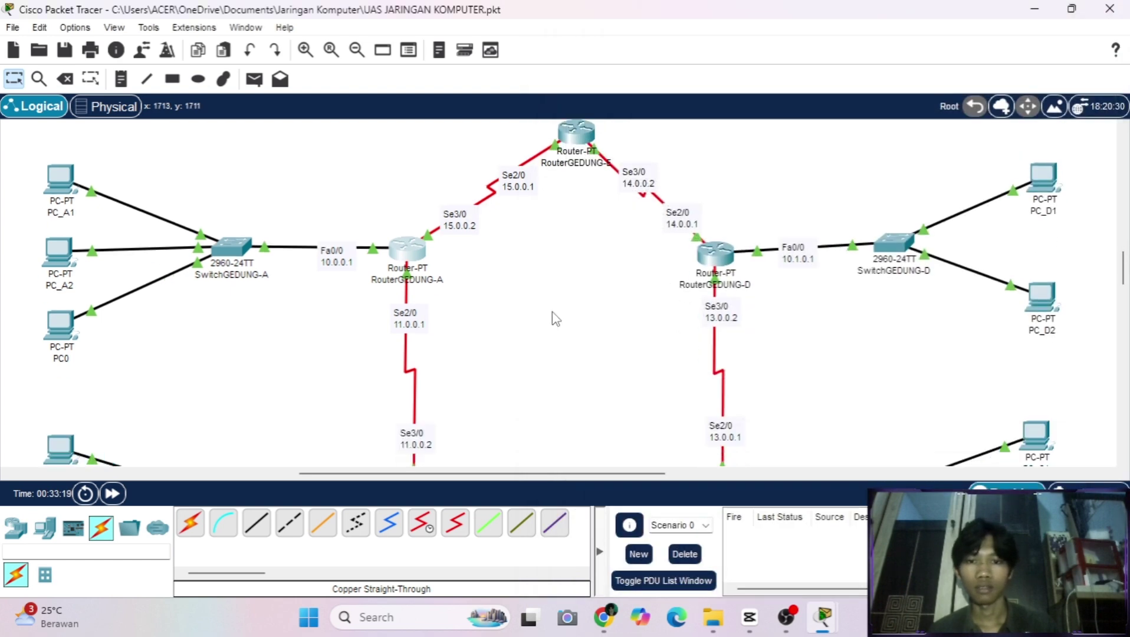
pyautogui.scroll(3, 552, 311)
pyautogui.scroll(-6, 552, 311)
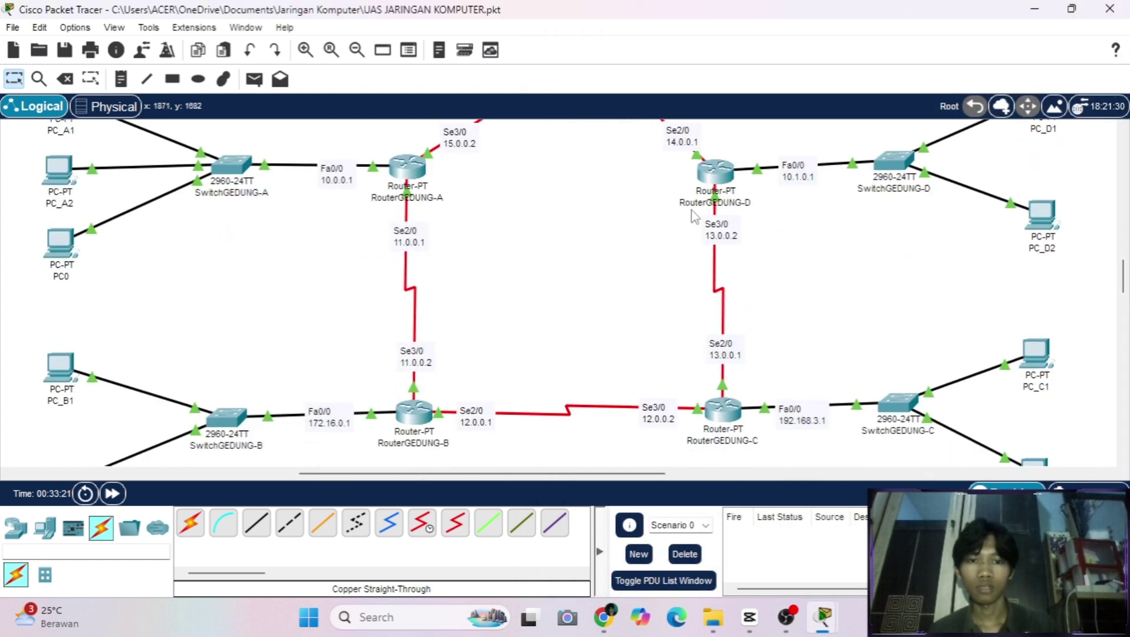
pyautogui.scroll(5, 593, 229)
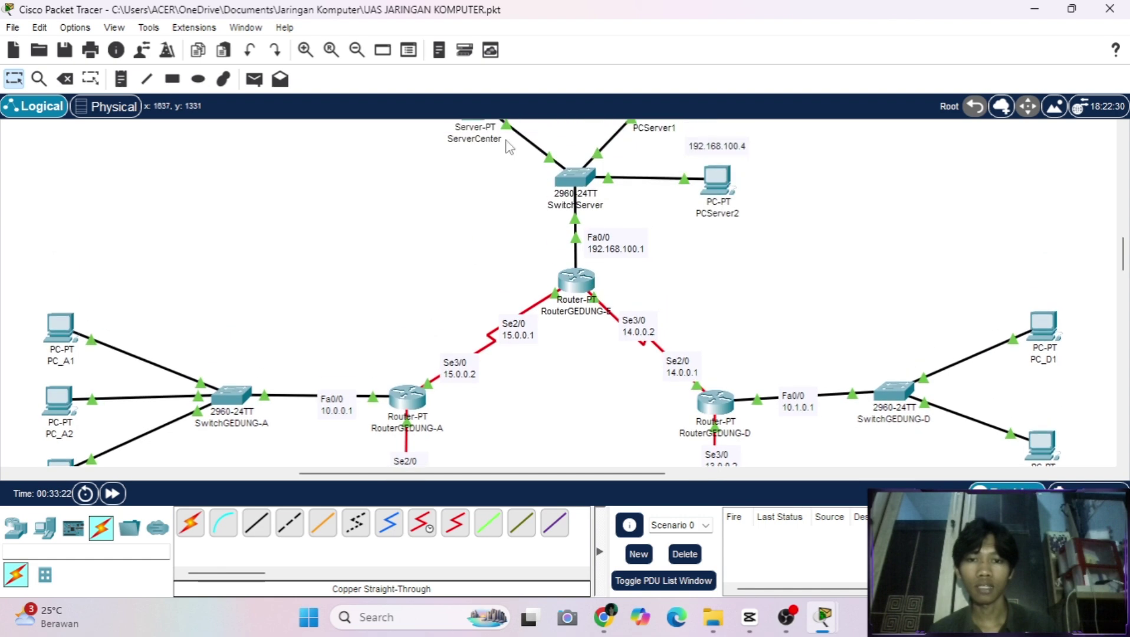
pyautogui.scroll(-3, 527, 362)
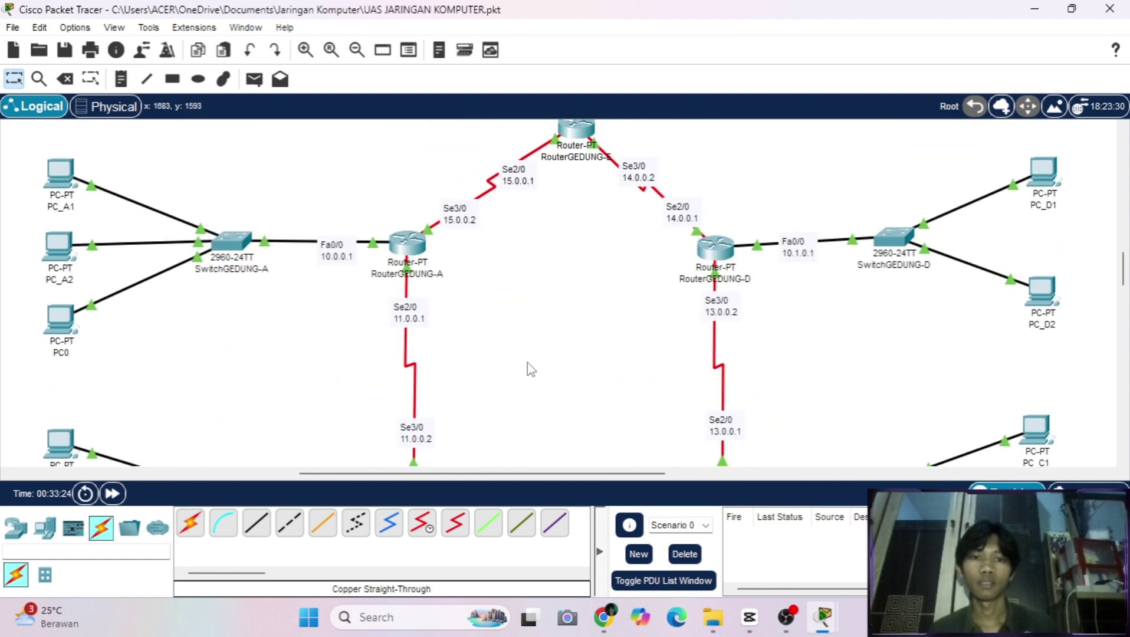
pyautogui.scroll(5, 527, 362)
pyautogui.scroll(-3, 525, 411)
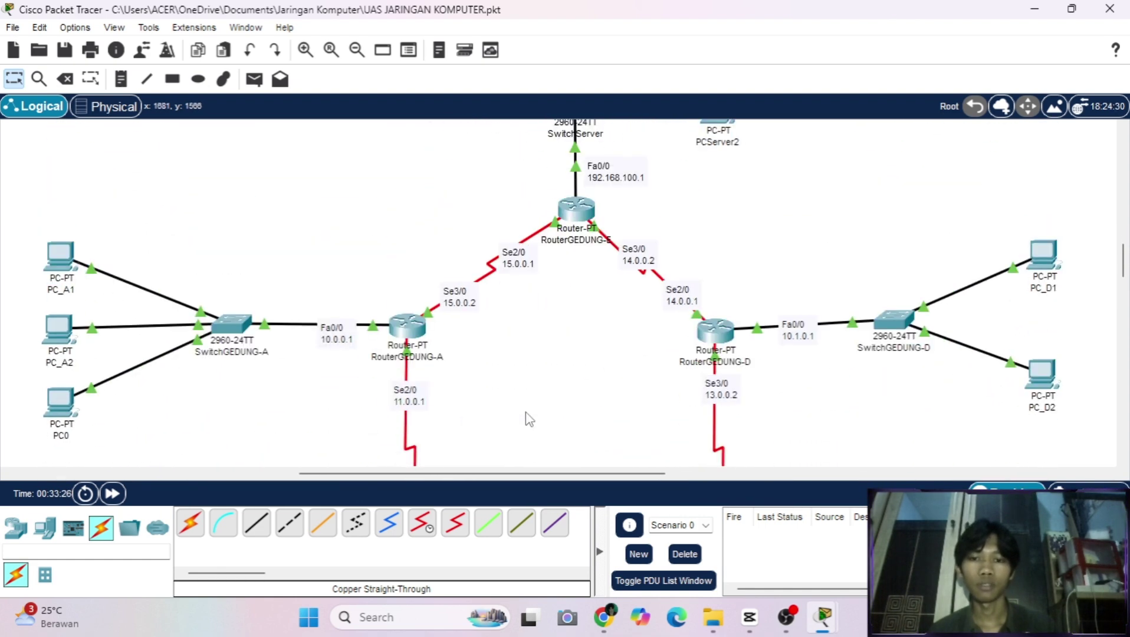
pyautogui.scroll(2, 525, 411)
pyautogui.scroll(-6, 526, 411)
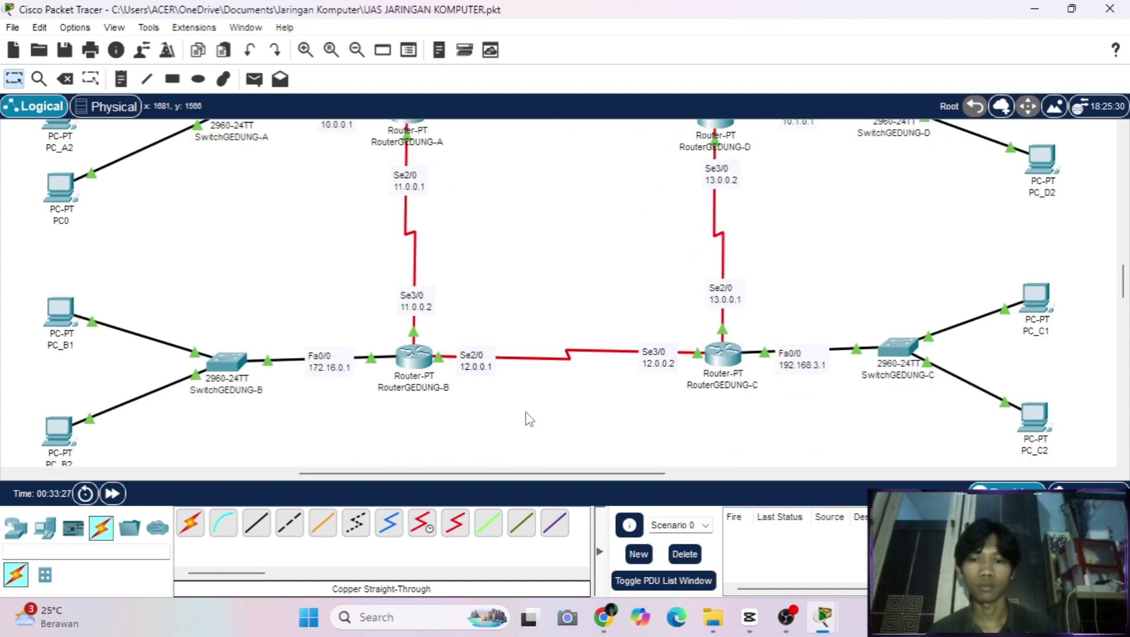
# Open RouterGEDUNG-B's command line, leave interface configuration and start OSPF routing process 1 with router ospf 1.
pyautogui.click(415, 356)
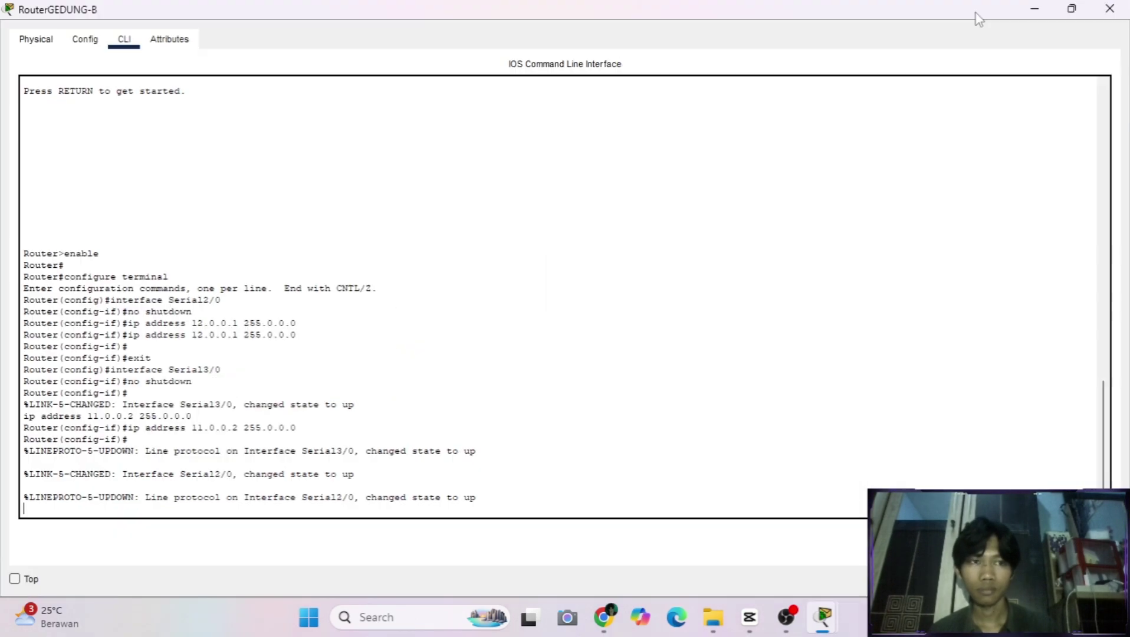
pyautogui.doubleClick(976, 13)
pyautogui.write('ex')
pyautogui.press('Return')
pyautogui.press('Return')
pyautogui.write('router ospd')
pyautogui.press('BackSpace')
pyautogui.write('f 1')
pyautogui.press('Return')
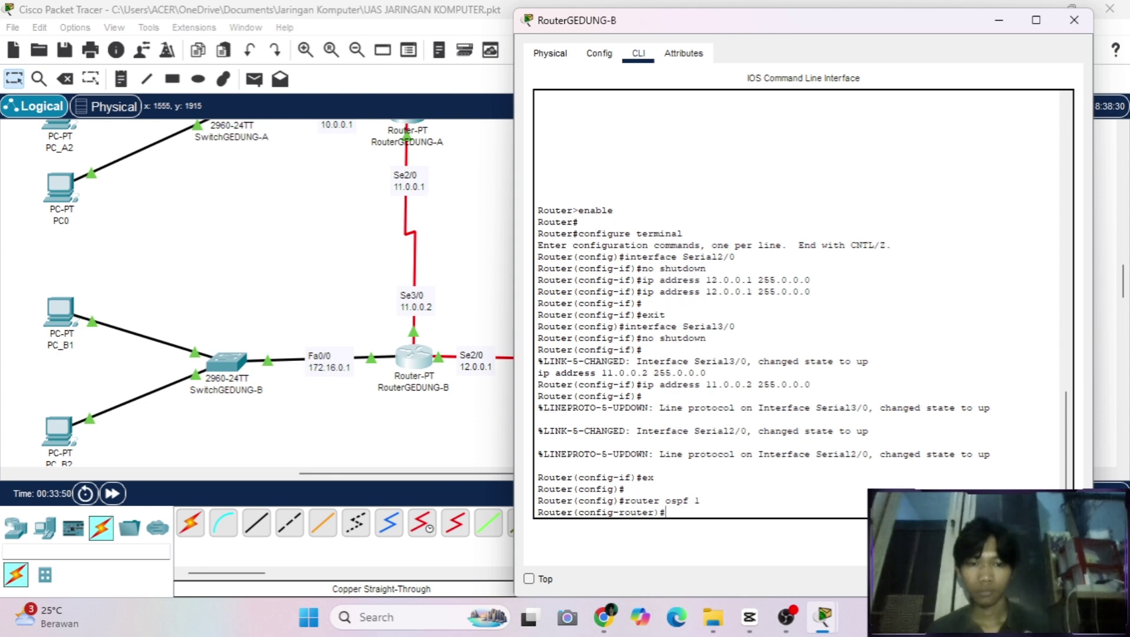
# Add the Fa0/0 network 172.16.0.0 with mask 255.255.0.0 to OSPF area 1 on RouterGEDUNG-B.
pyautogui.write('net 172.16.0.0 255.2')
pyautogui.write('55.0.0 area 1')
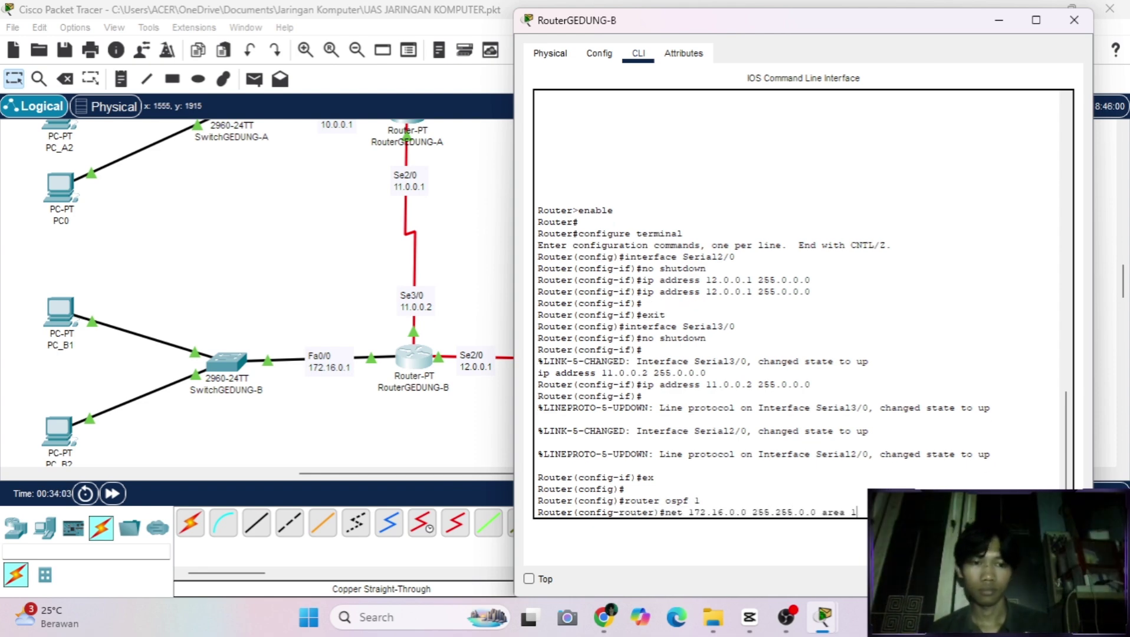
pyautogui.press('Return')
pyautogui.press('Up')
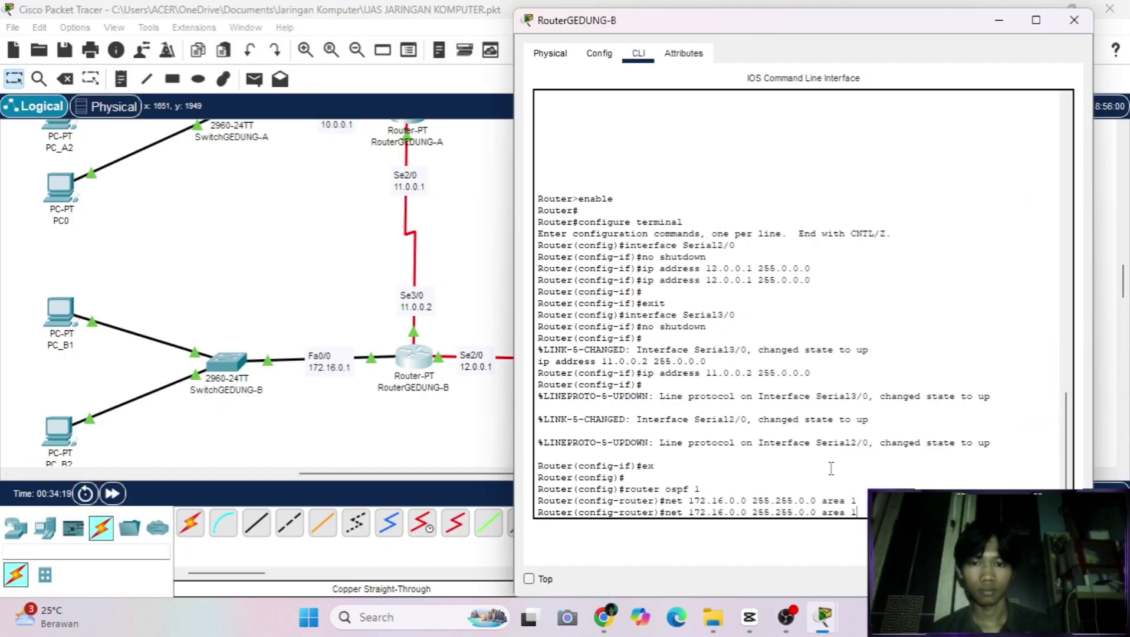
pyautogui.press('Return')
# Add the serial networks 11.0.0.0 and 12.0.0.0, both with mask 255.0.0.0, to OSPF on RouterGEDUNG-B, using area 1 for 11.0.0.0.
pyautogui.write('net 11')
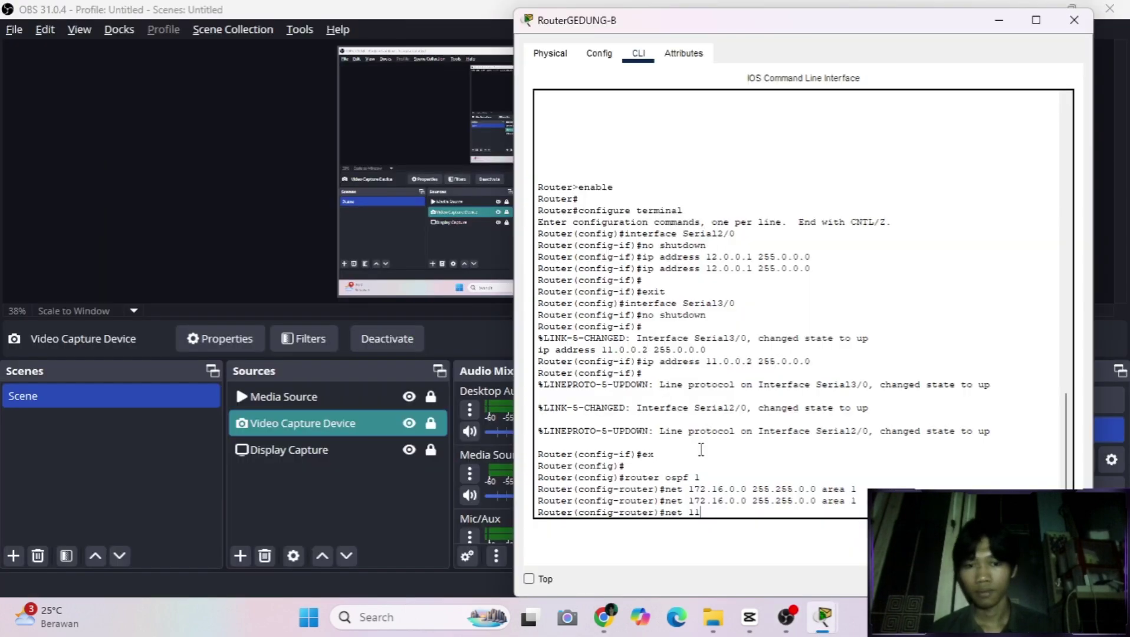
pyautogui.write('.0.0.0 2')
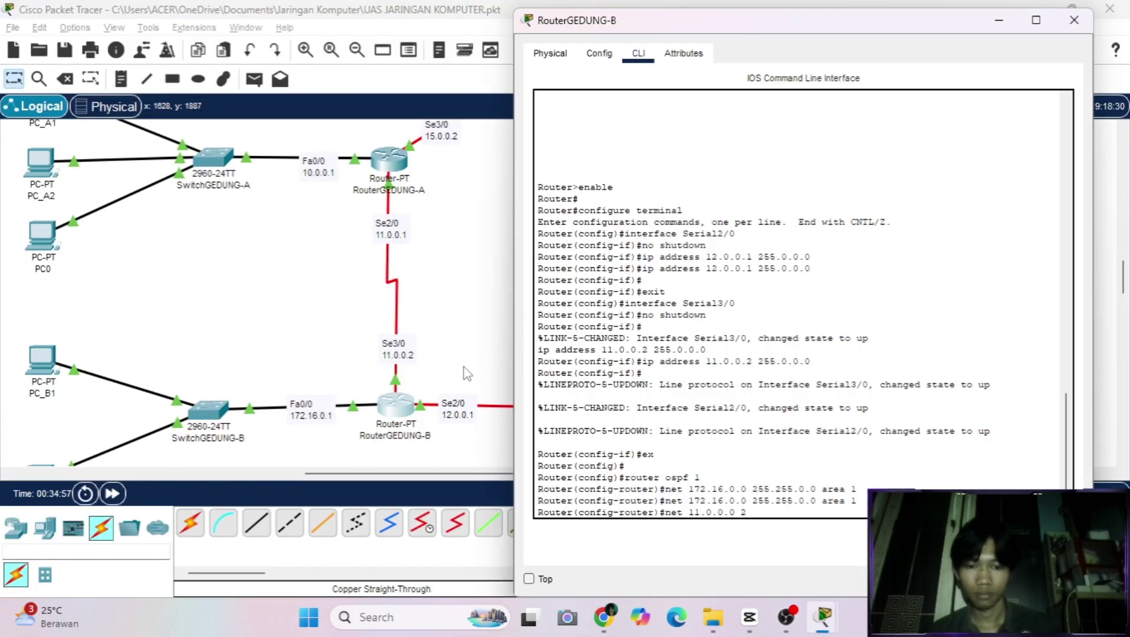
pyautogui.write('55.25')
pyautogui.write('5.255.0.0 a')
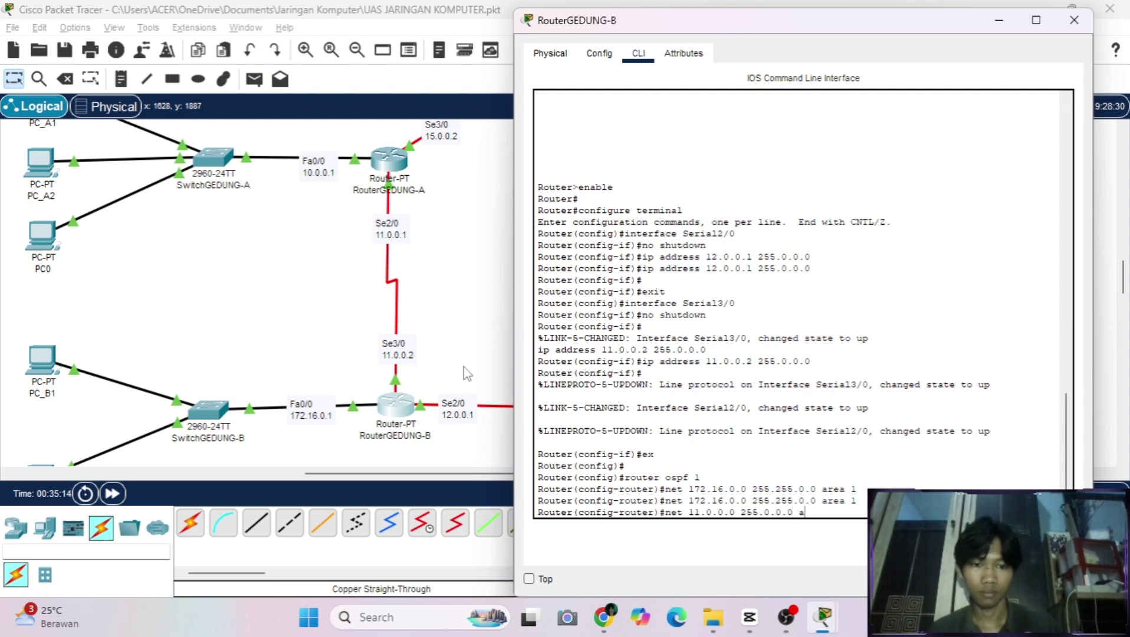
pyautogui.write('rea 1')
pyautogui.press('Return')
pyautogui.write('net 12.0.0.0 255.0.0.0 area')
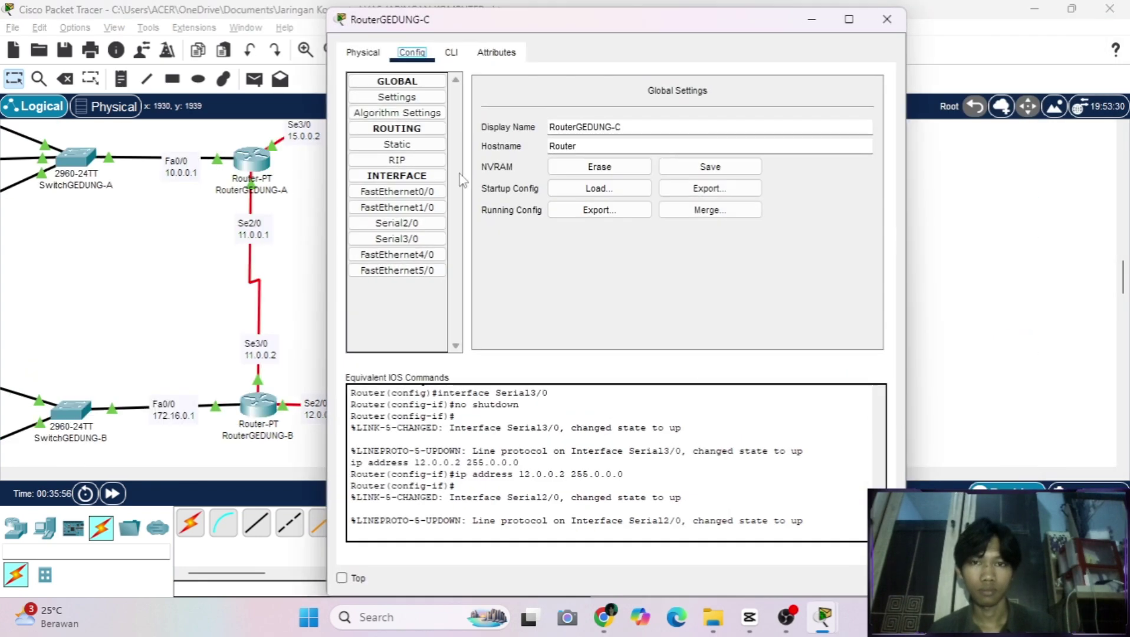
# Open RouterGEDUNG-C's command line, leave interface configuration and start OSPF routing process 1.
pyautogui.click(451, 52)
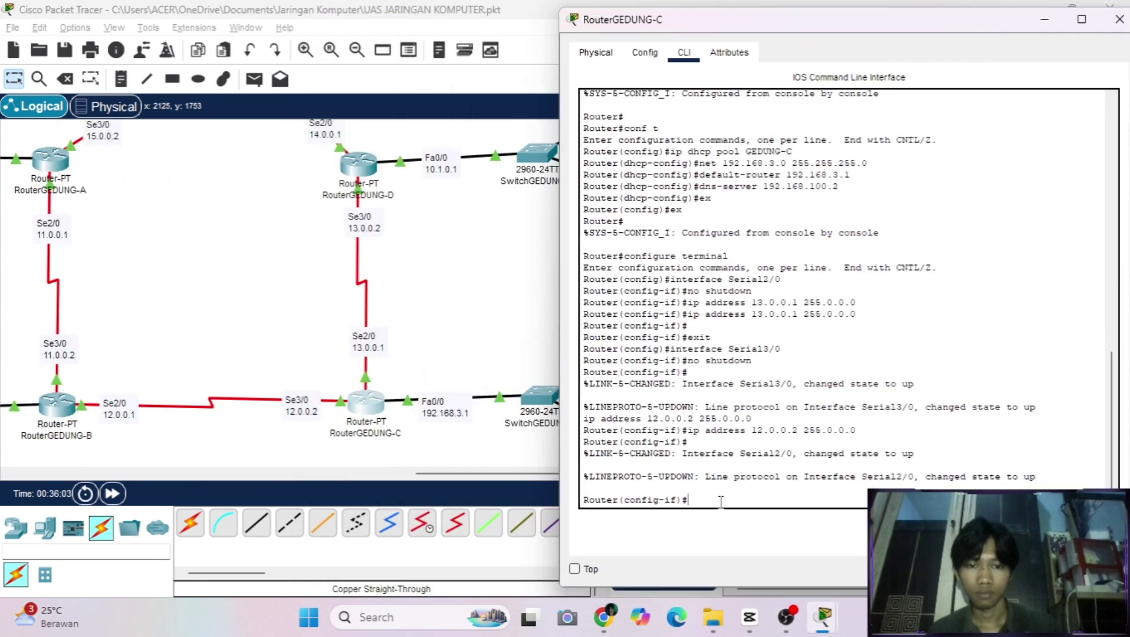
pyautogui.write('ex')
pyautogui.press('Return')
# Add the Fa0/0 network 192.168.3.0 with mask 255.255.255.0 to OSPF process 1 on RouterGEDUNG-C.
pyautogui.write('ne')
pyautogui.press('Return')
pyautogui.write('net')
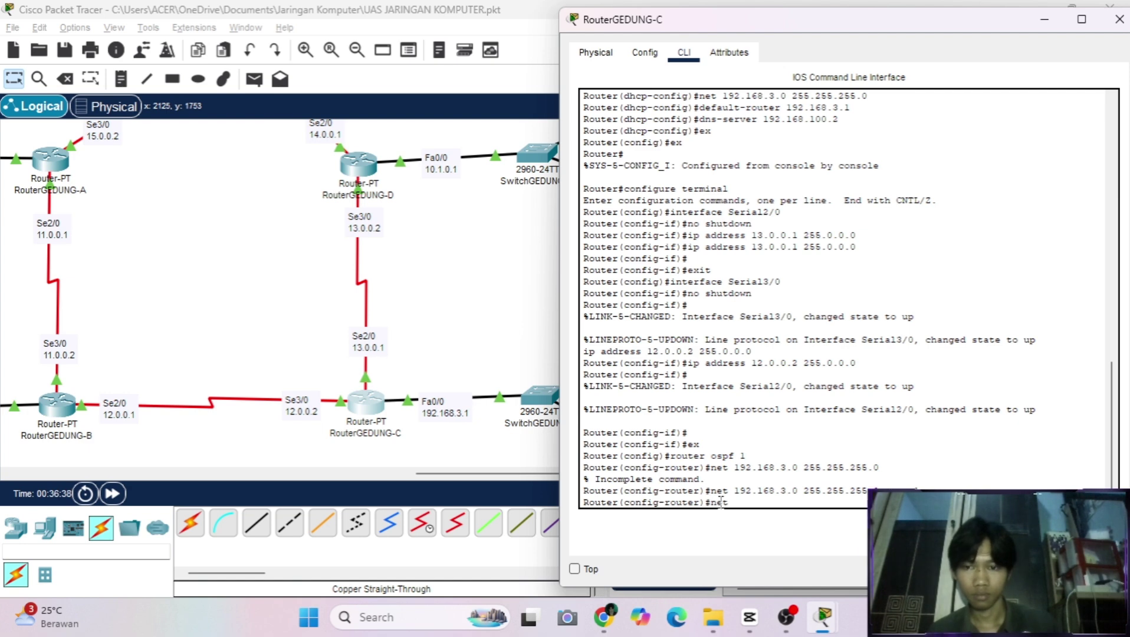
pyautogui.press('Return')
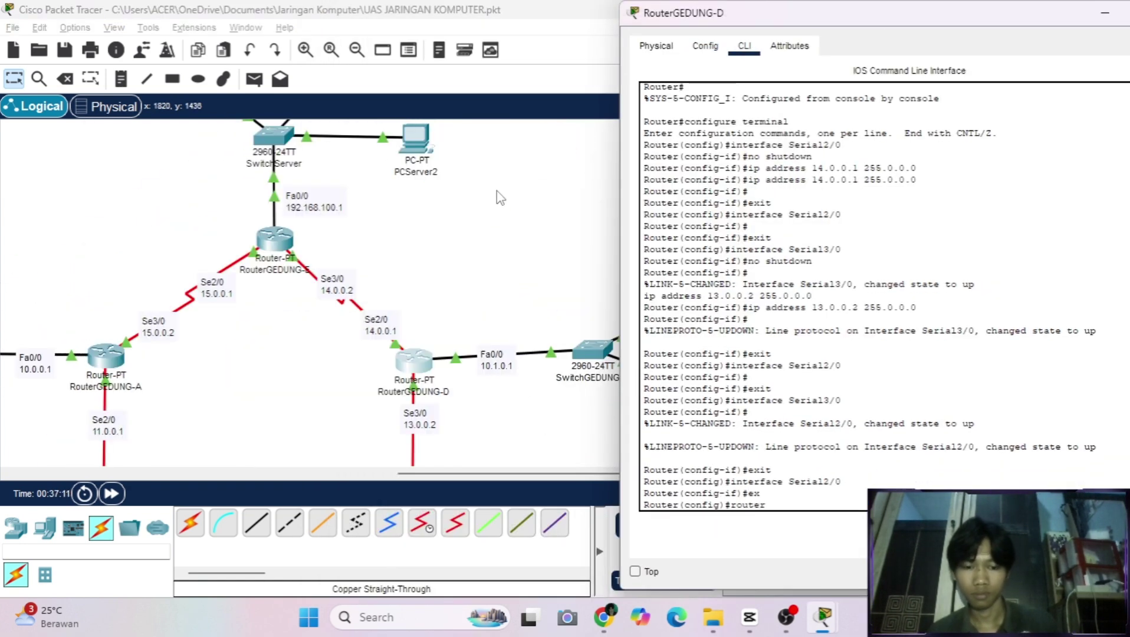
# Start OSPF process 1 on RouterGEDUNG-D and add networks 10.1.0.0 and 13.0.0.0 with mask 255.0.0.0 to area 1.
pyautogui.write('ospf 1')
pyautogui.press('Return')
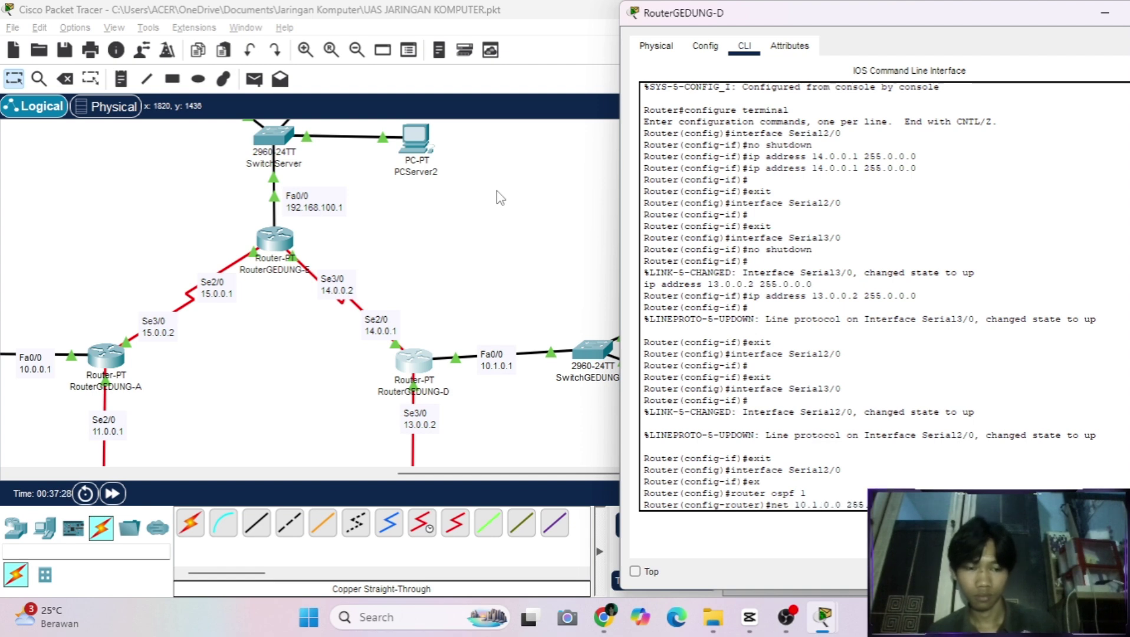
pyautogui.press('Return')
pyautogui.press('Return')
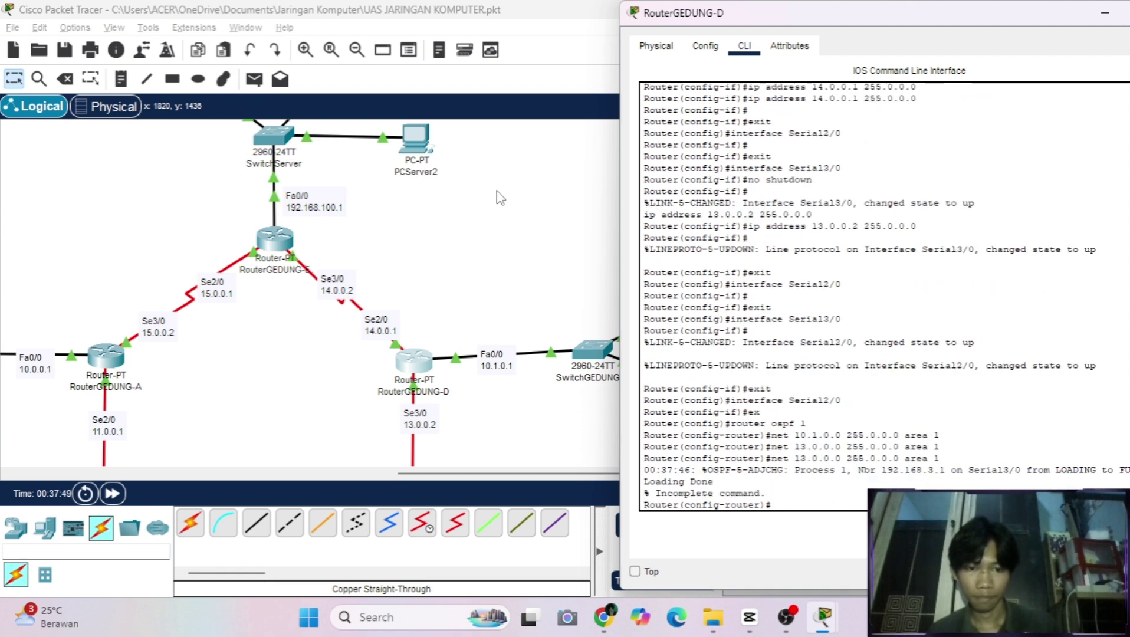
# Add the Se2/0 network 14.0.0.0 with mask 255.0.0.0 to OSPF on RouterGEDUNG-D.
pyautogui.write('net 14.0.0.0 255.0.0.0 area')
pyautogui.press('Return')
pyautogui.write('net 14.0.0.0 255.')
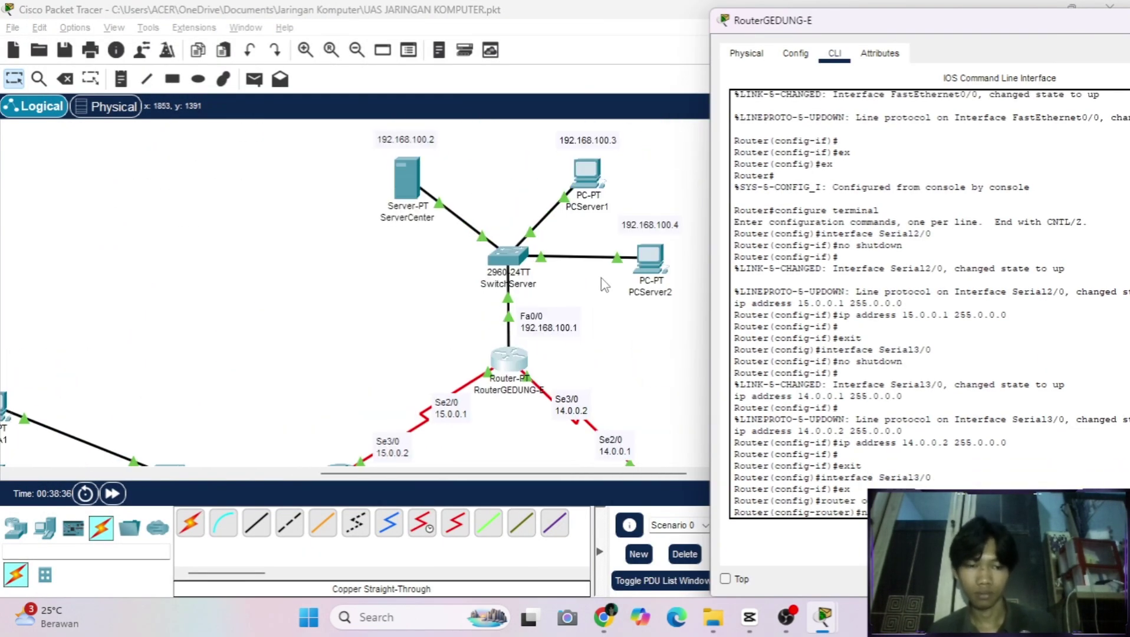
# On RouterGEDUNG-E, add 192.168.100.0 with mask 255.255.255.0, plus 14.0.0.0 and 15.0.0.0 with mask 255.0.0.0, to OSPF area 1.
pyautogui.press('Return')
pyautogui.write('nfig-router)#n')
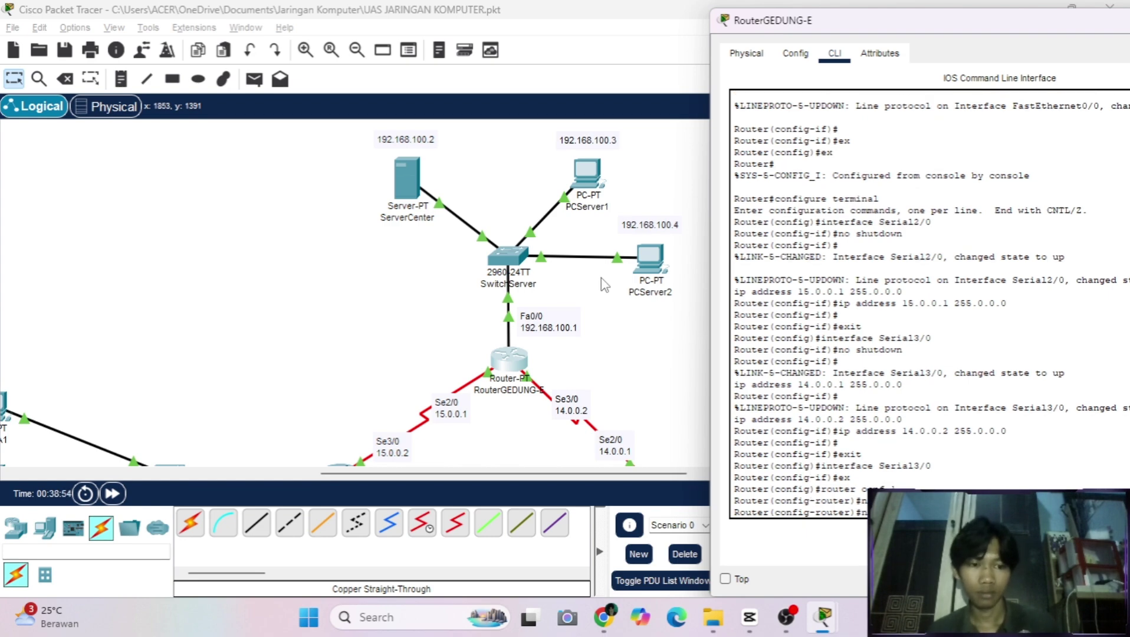
pyautogui.write('et 14.0.0.0 255.0.0.0 area 1')
pyautogui.press('Return')
pyautogui.press('Return')
pyautogui.write('net 15.0.0.0 255.0.0.0 area 1')
pyautogui.press('Return')
# Leave OSPF and global configuration on RouterGEDUNG-E and close its window.
pyautogui.write('exx')
pyautogui.press('Return')
pyautogui.write('ex')
pyautogui.press('Return')
pyautogui.write('e')
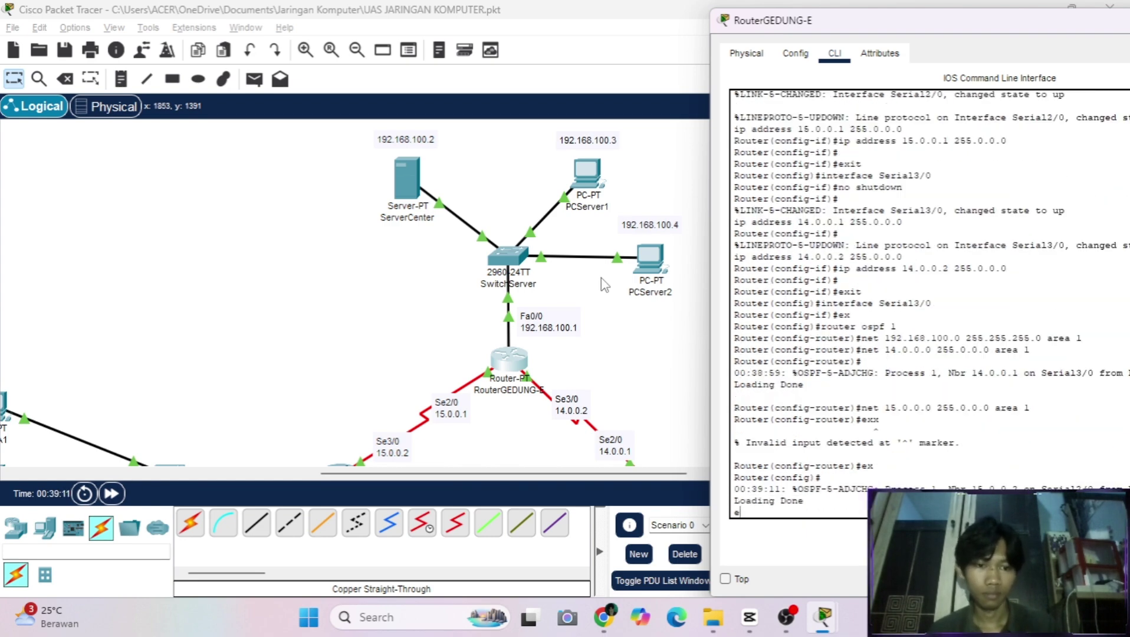
pyautogui.write('nd')
pyautogui.press('Return')
pyautogui.click(1088, 31)
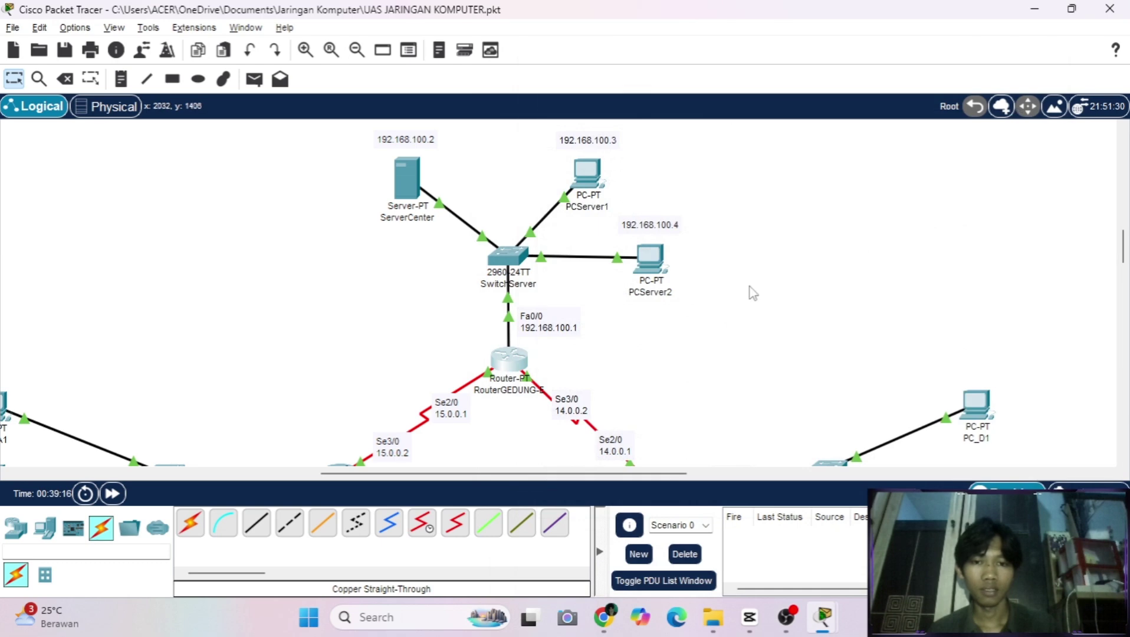
pyautogui.scroll(-8, 749, 287)
pyautogui.scroll(3, 750, 287)
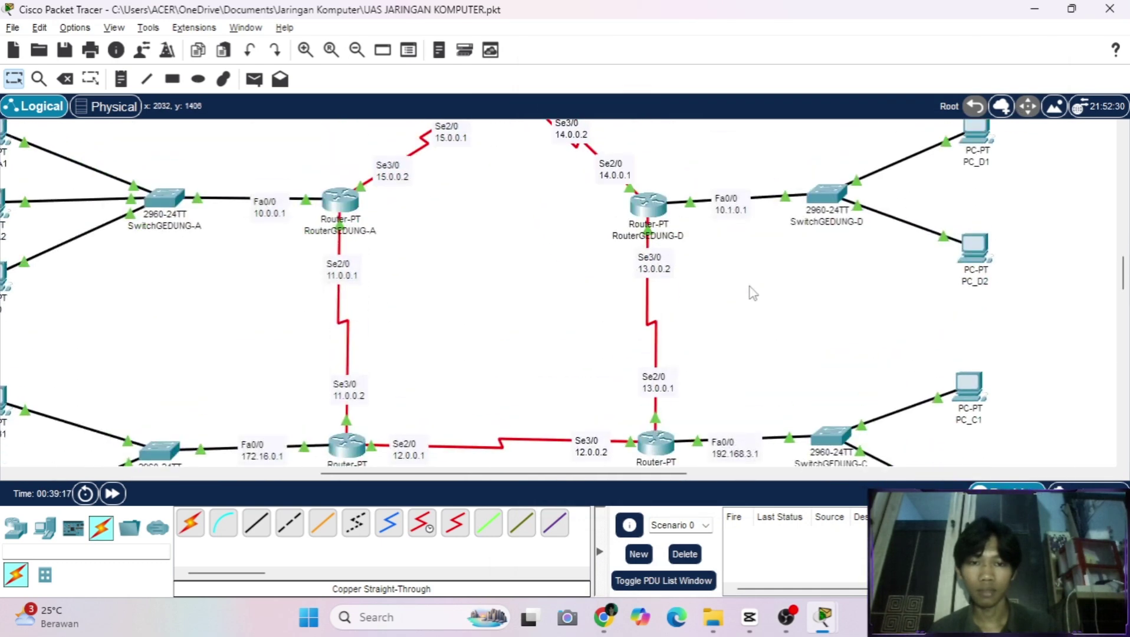
pyautogui.scroll(5, 750, 287)
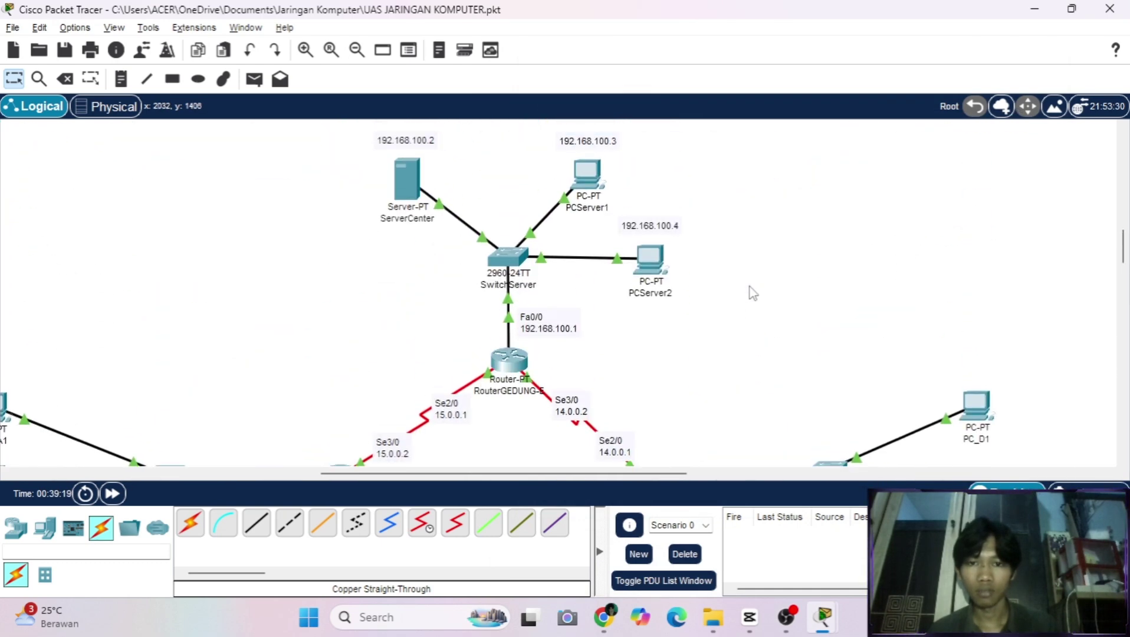
pyautogui.scroll(-8, 750, 287)
pyautogui.scroll(3, 749, 287)
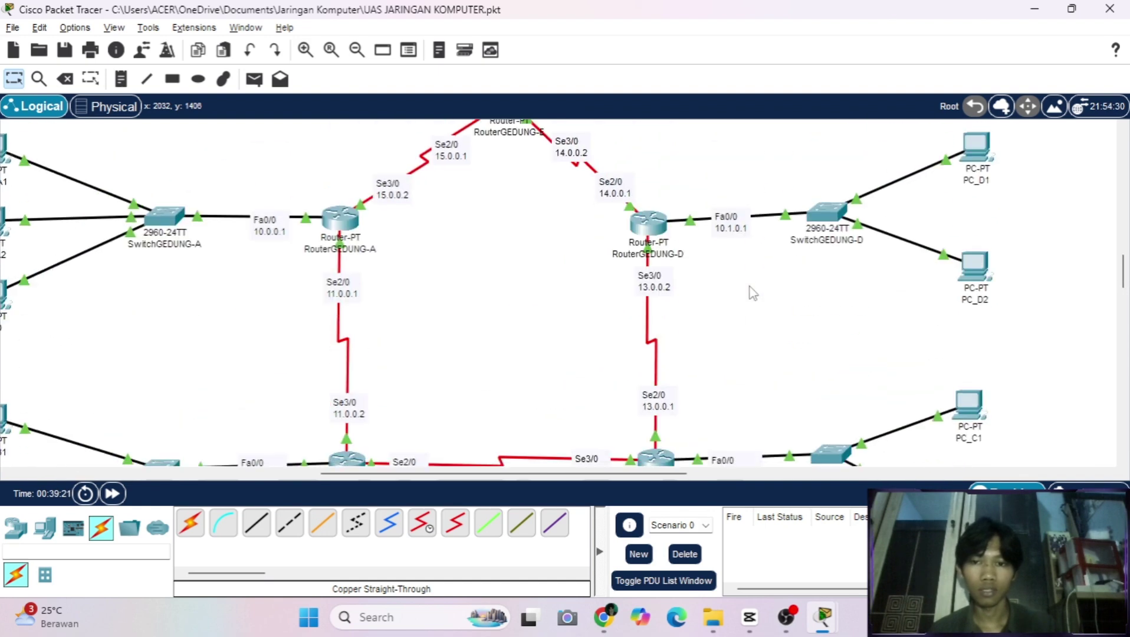
# Examine the topology around the server network and the routers, switches and PCs of buildings A and D.
pyautogui.scroll(1, 751, 293)
pyautogui.scroll(2, 753, 292)
pyautogui.hscroll(-6, 753, 292)
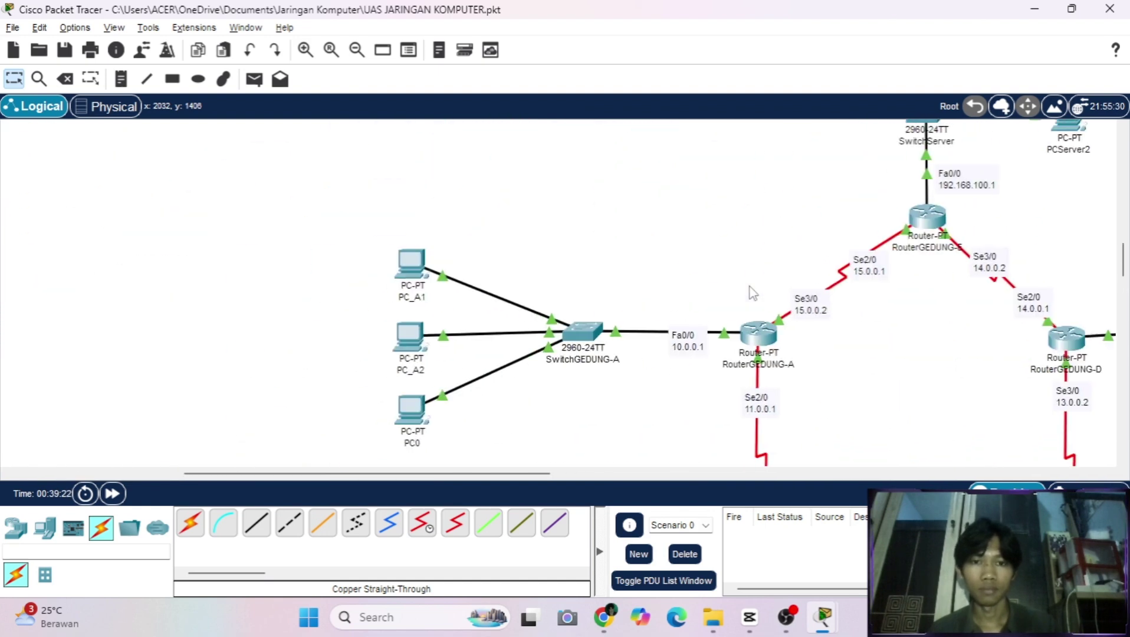
pyautogui.scroll(2, 753, 292)
pyautogui.scroll(-2, 750, 290)
pyautogui.hscroll(3, 750, 290)
pyautogui.scroll(3, 749, 290)
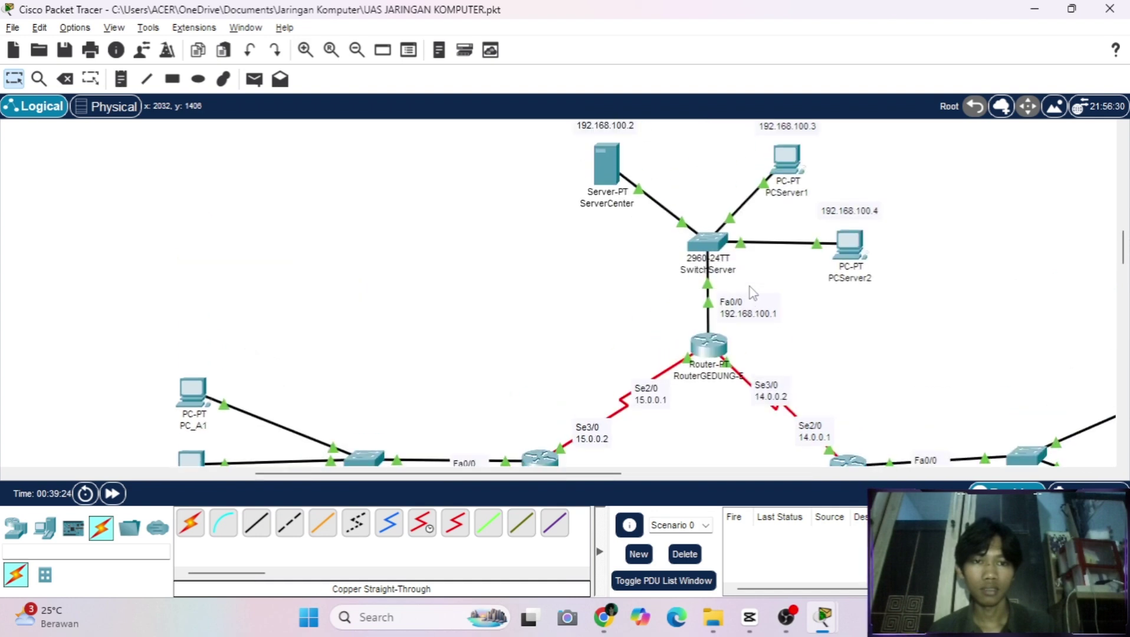
pyautogui.click(357, 50)
pyautogui.scroll(4, 346, 287)
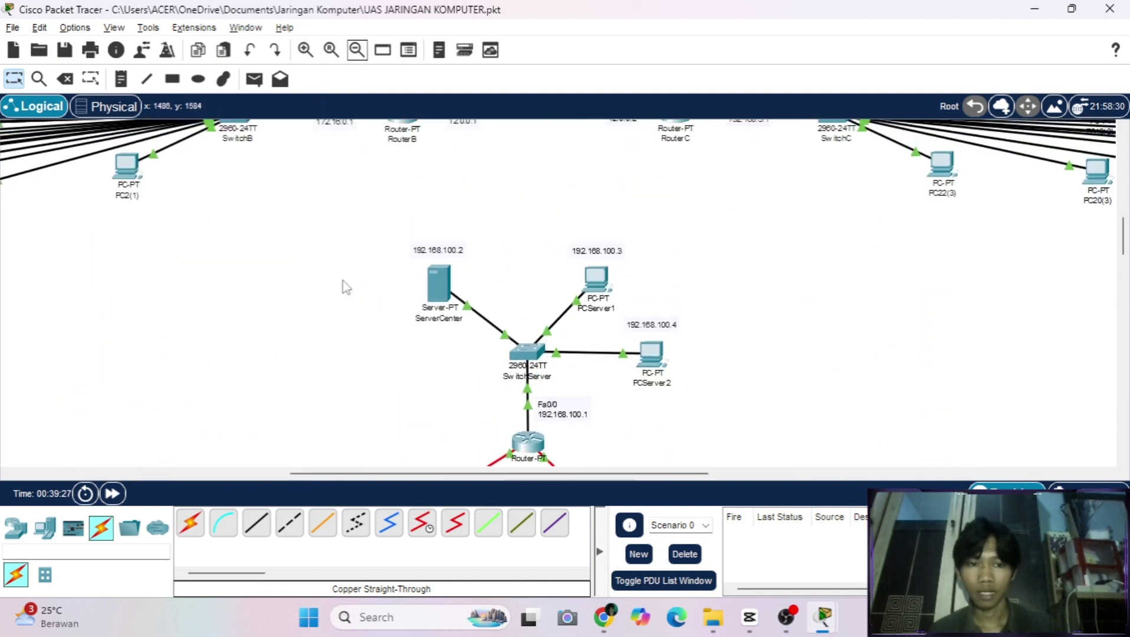
pyautogui.scroll(-8, 346, 287)
pyautogui.scroll(8, 344, 286)
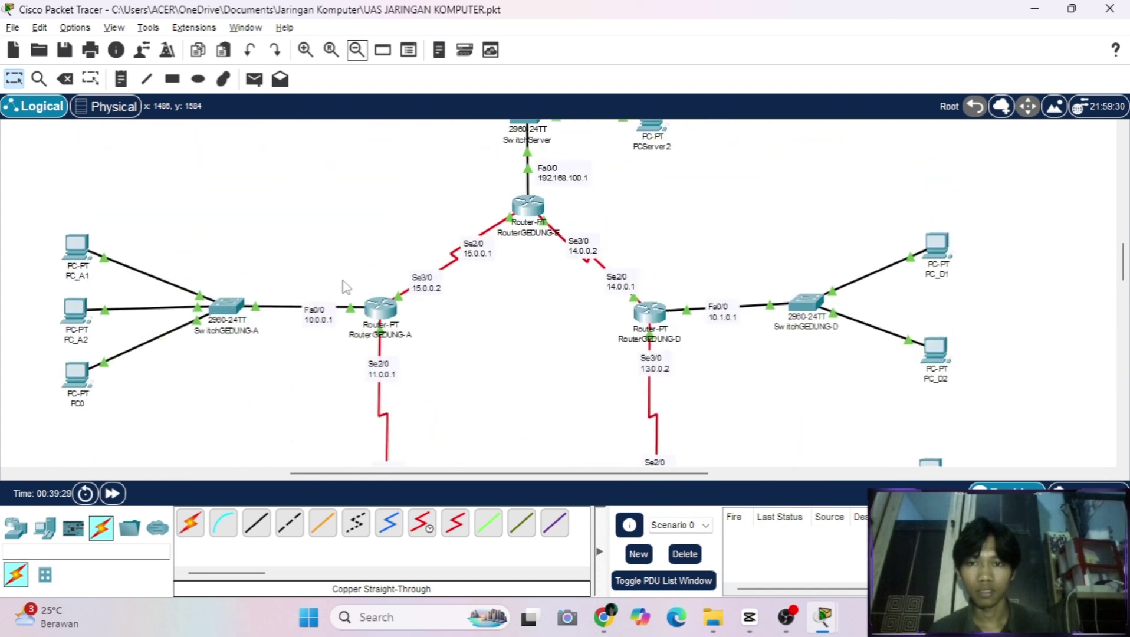
# Send a simple PDU from PC_A1 to PC_D1 to test connectivity between buildings A and D.
pyautogui.click(254, 78)
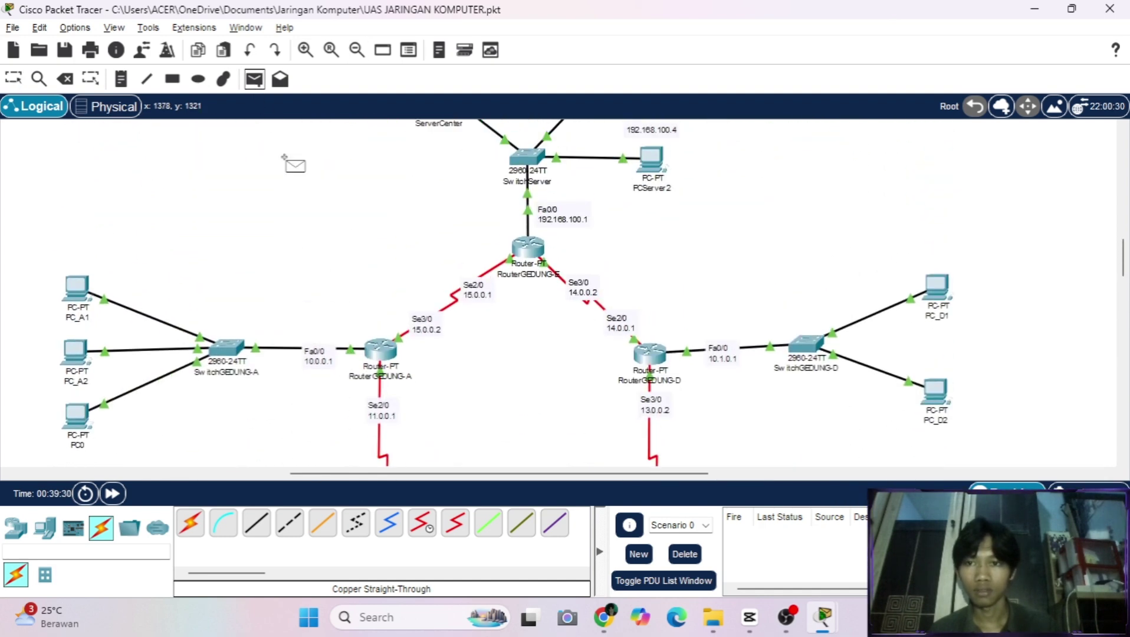
pyautogui.hscroll(-3, 298, 252)
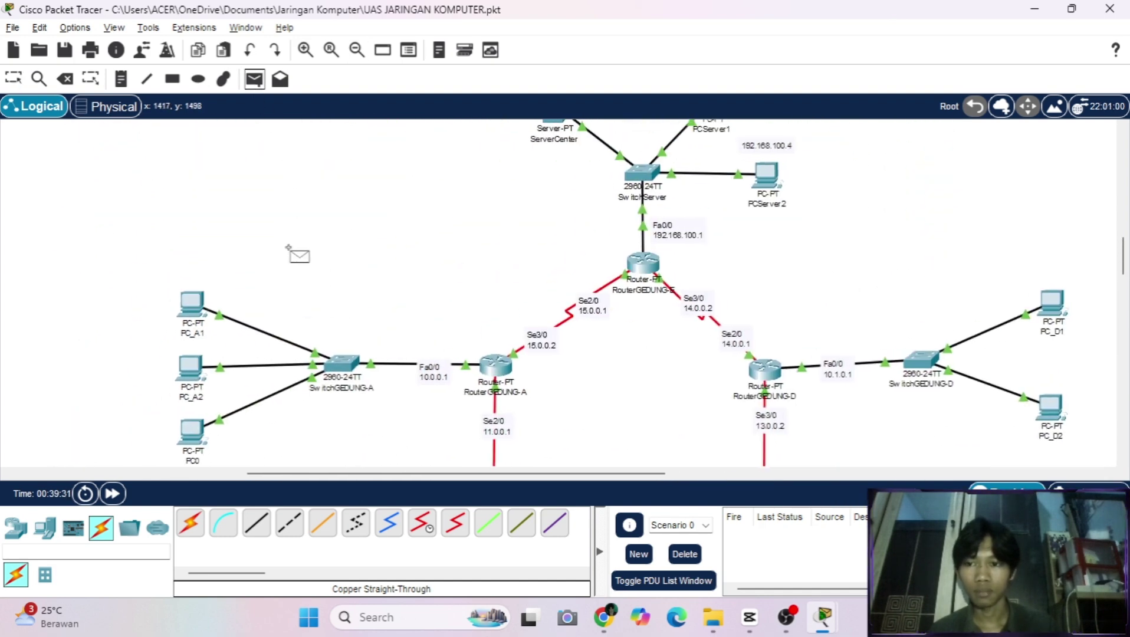
pyautogui.click(192, 313)
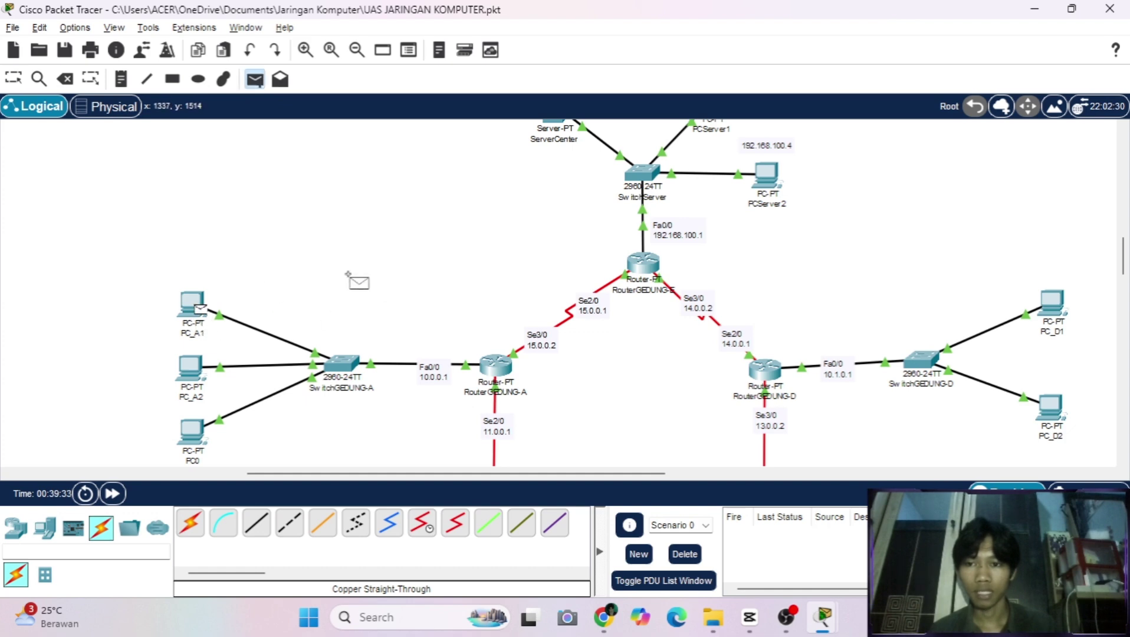
pyautogui.hscroll(5, 358, 280)
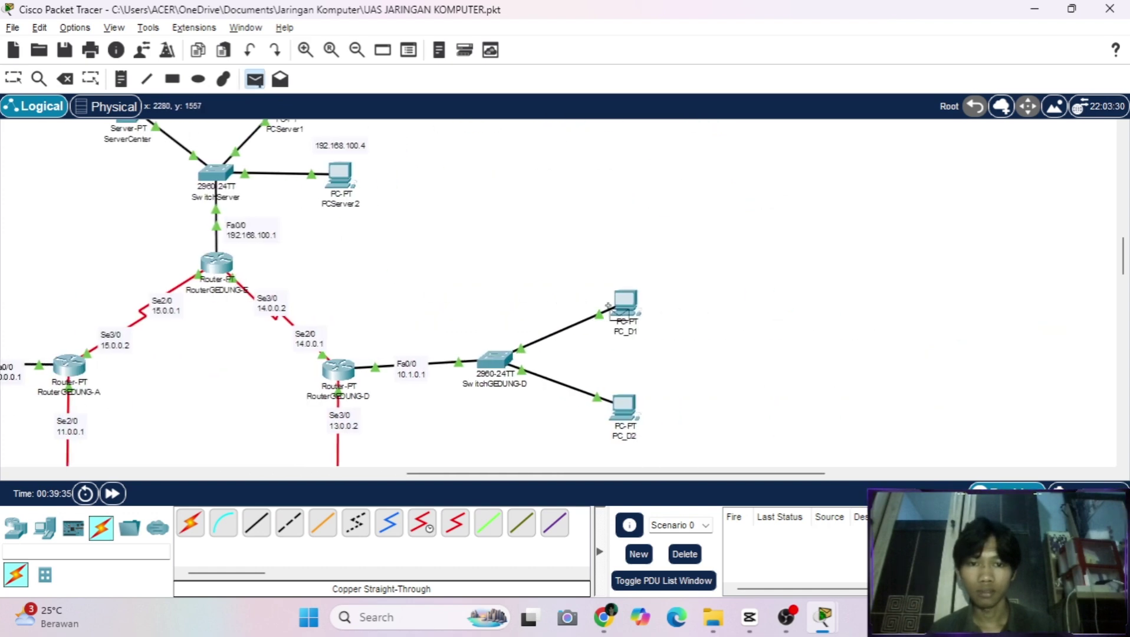
pyautogui.click(628, 304)
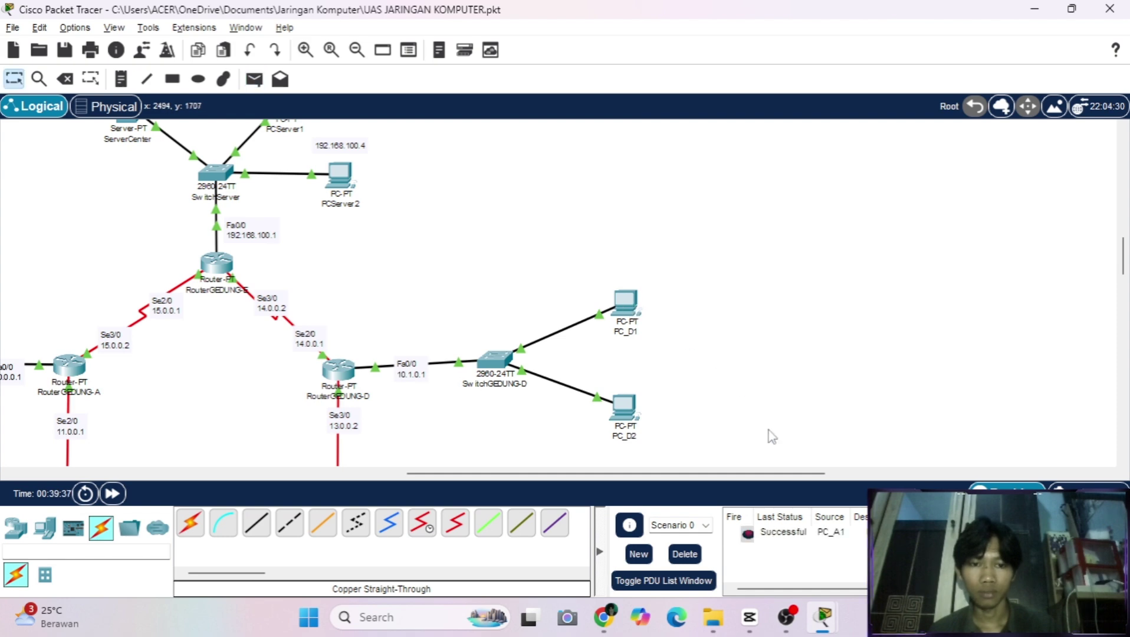
# Send a simple PDU from PC_A1 to PC_B1 and fire it again to test the building A–B route.
pyautogui.hscroll(-5, 594, 374)
pyautogui.scroll(-3, 594, 373)
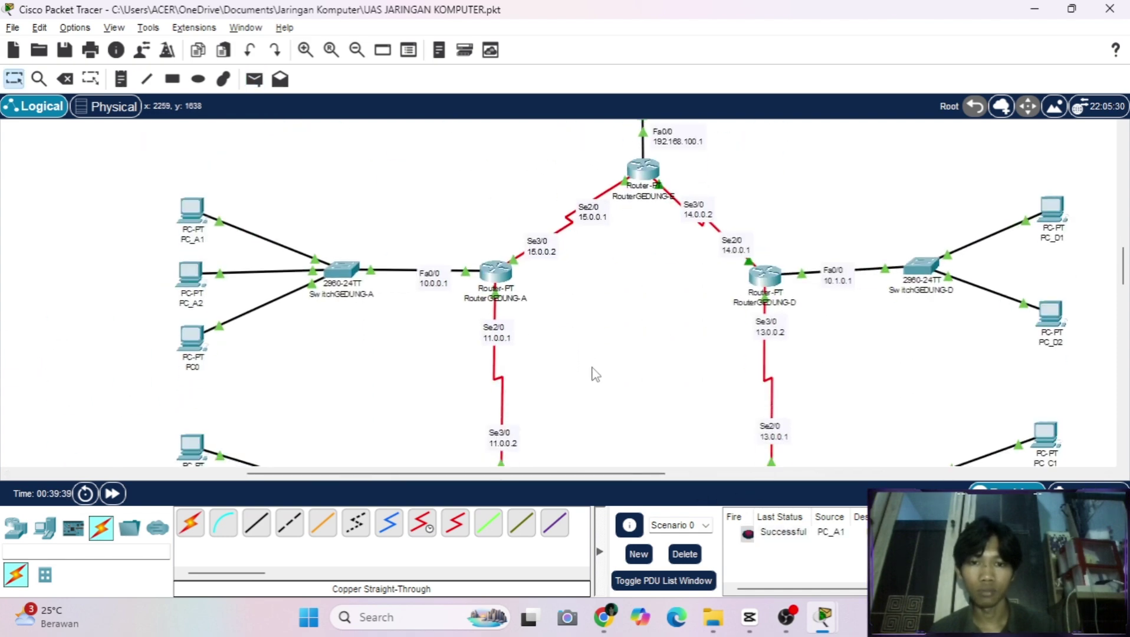
pyautogui.click(255, 87)
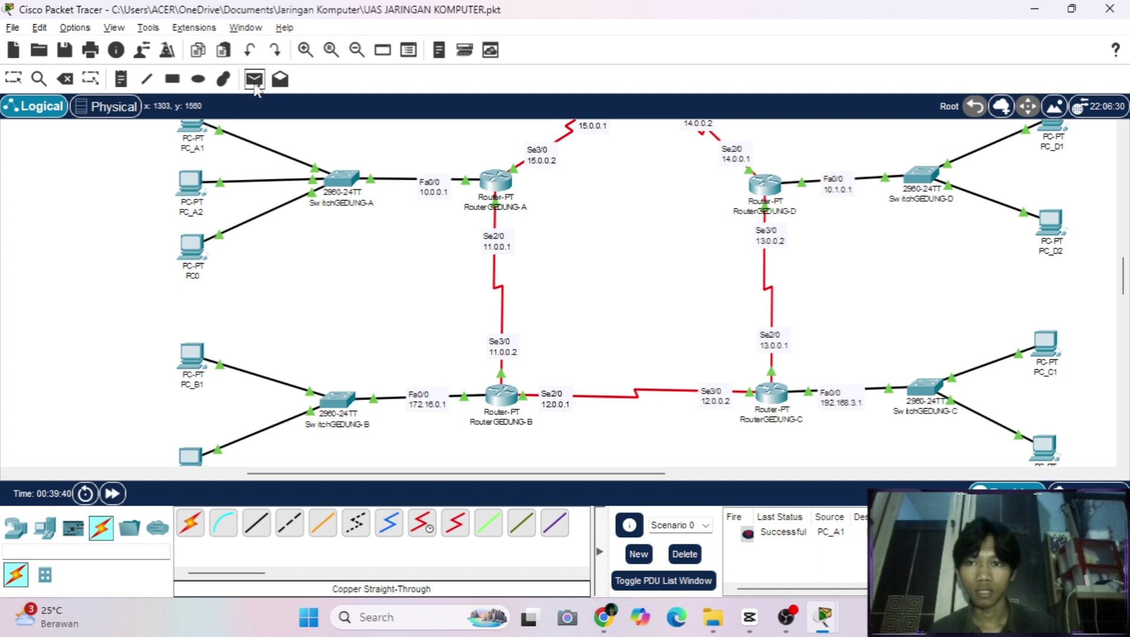
pyautogui.scroll(1, 290, 312)
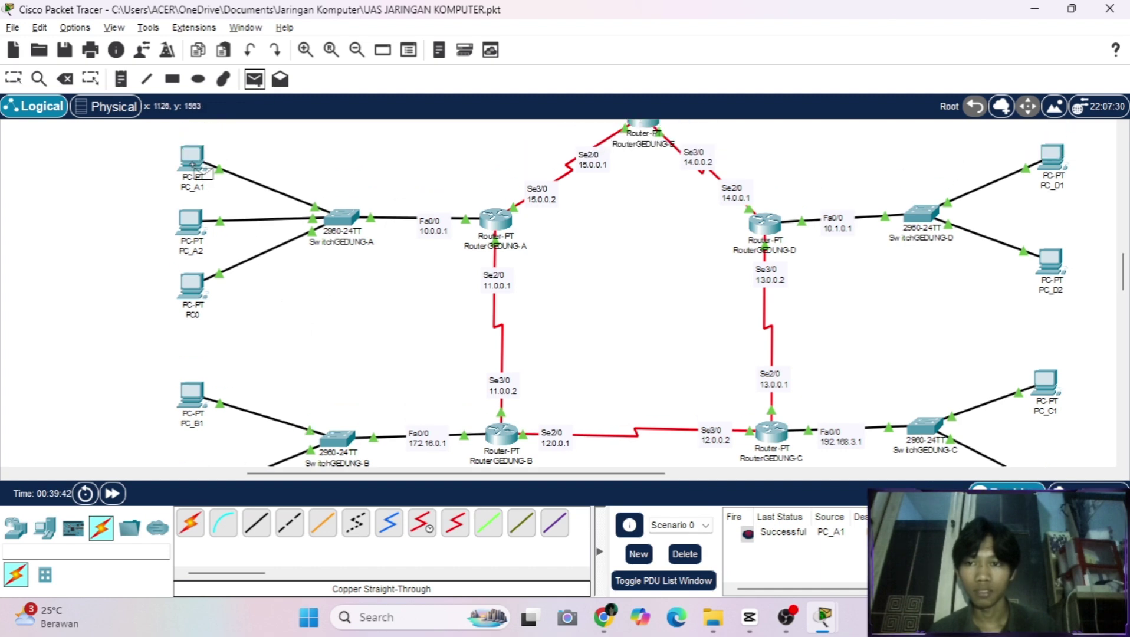
pyautogui.scroll(-1, 277, 345)
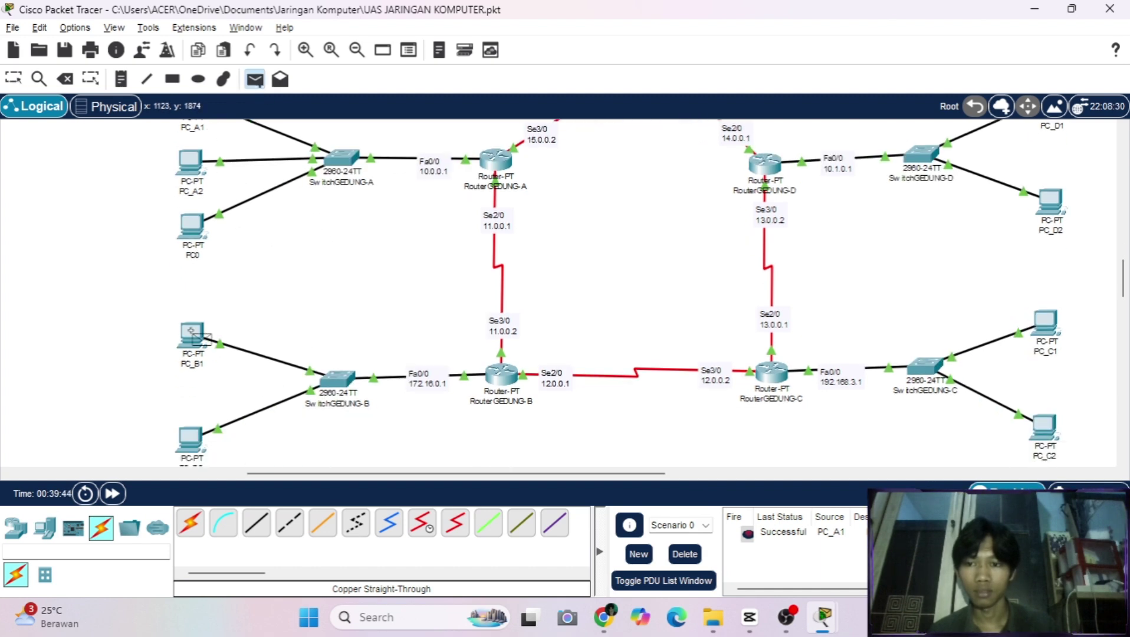
pyautogui.click(192, 334)
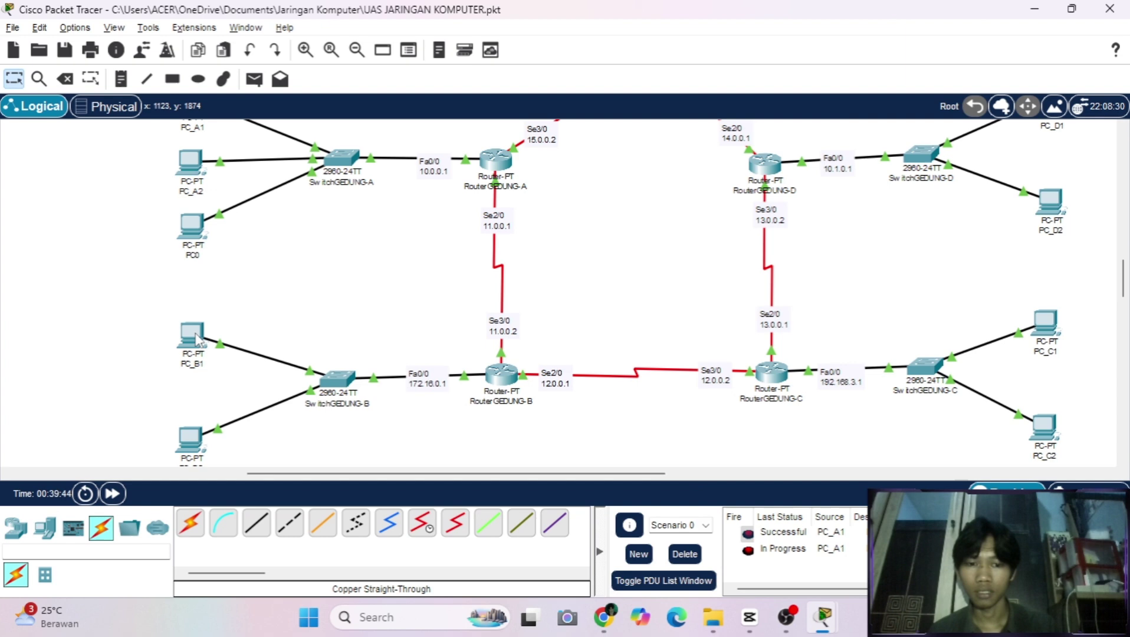
pyautogui.doubleClick(747, 551)
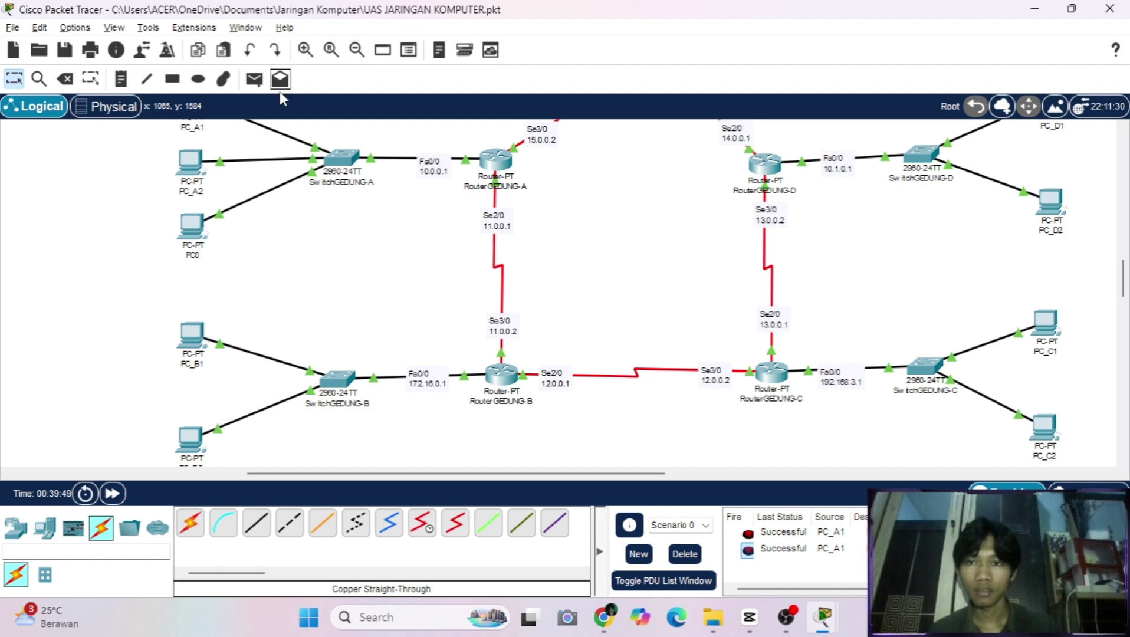
# Send a simple PDU from PC_B1 to PC_C1 and fire it again to test the building B–C route.
pyautogui.click(255, 79)
pyautogui.scroll(1, 363, 223)
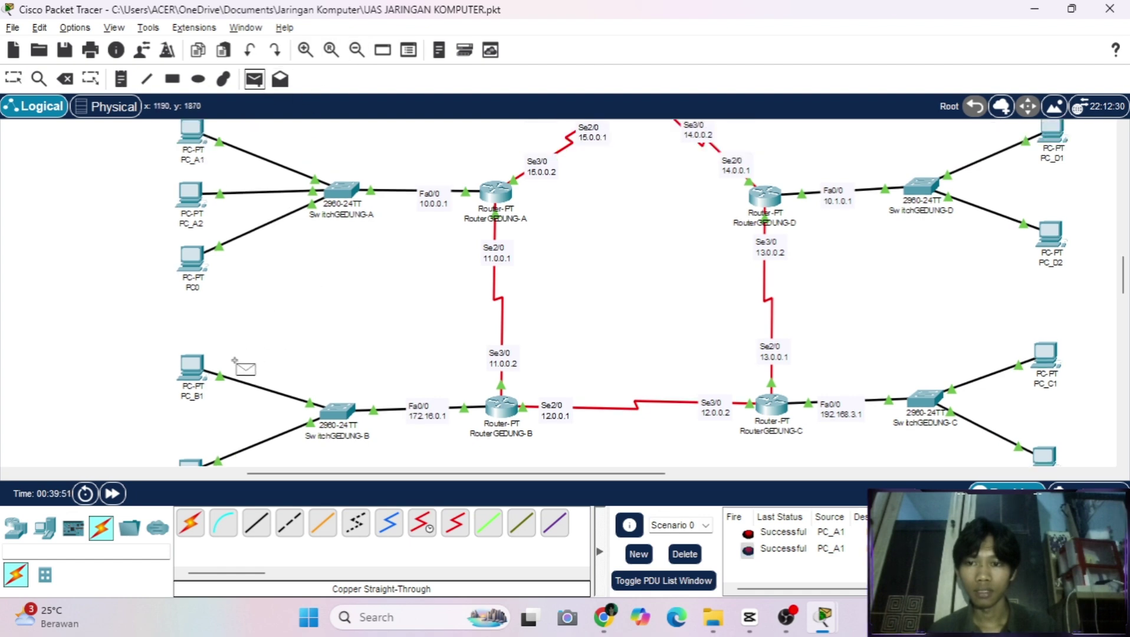
pyautogui.hscroll(5, 454, 330)
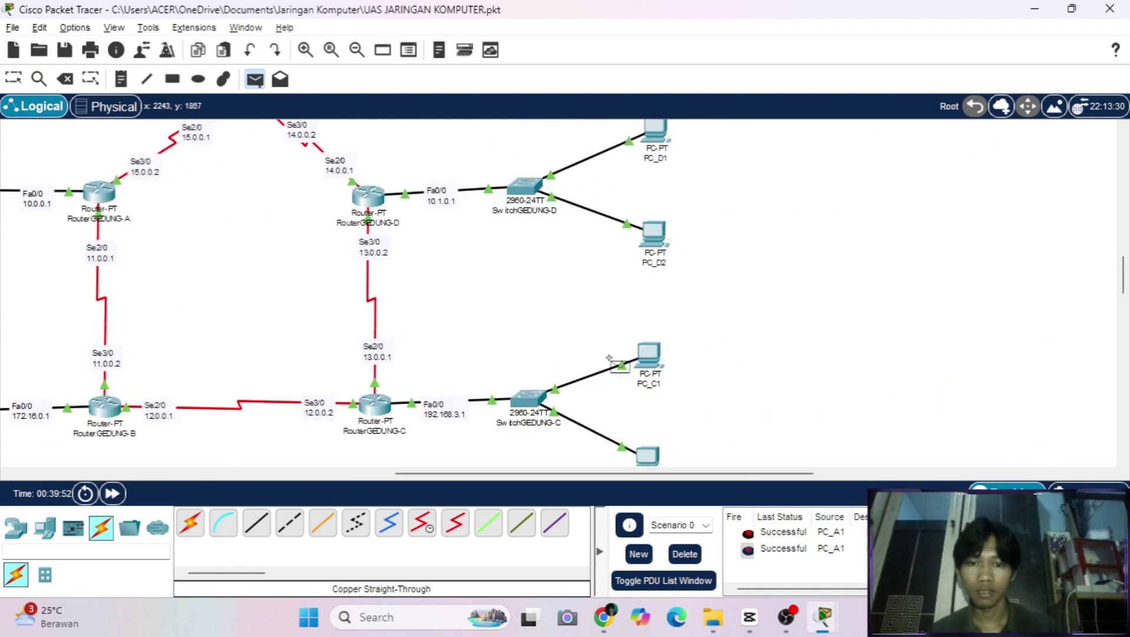
pyautogui.click(643, 355)
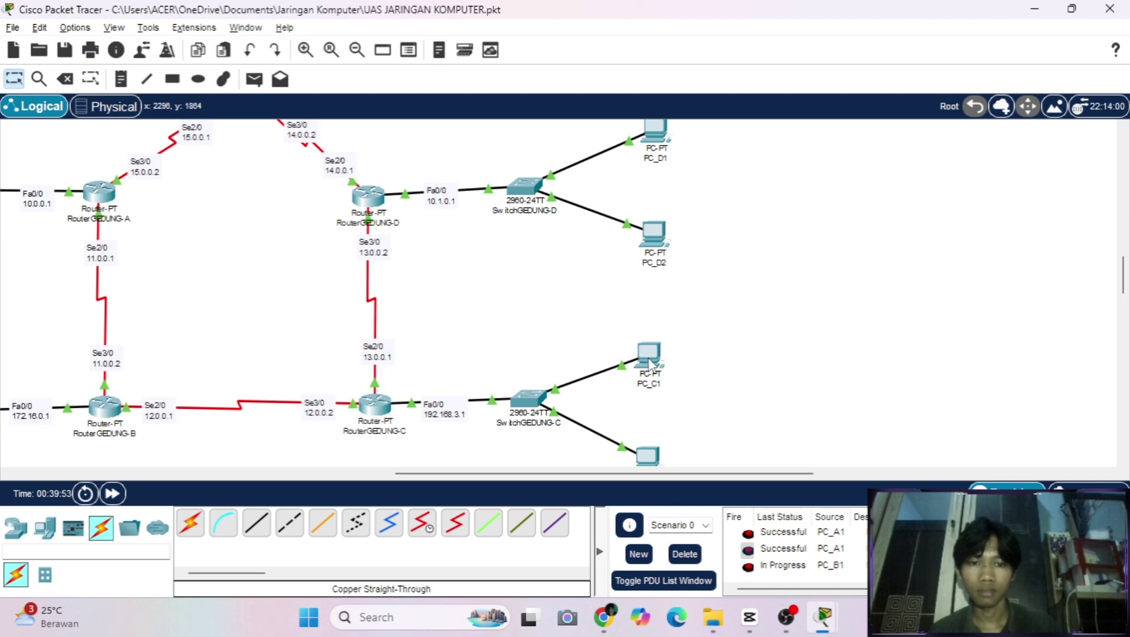
pyautogui.doubleClick(748, 567)
# Send a simple PDU from PC_D1 to ServerCenter and check its status in the PDU list.
pyautogui.scroll(3, 550, 387)
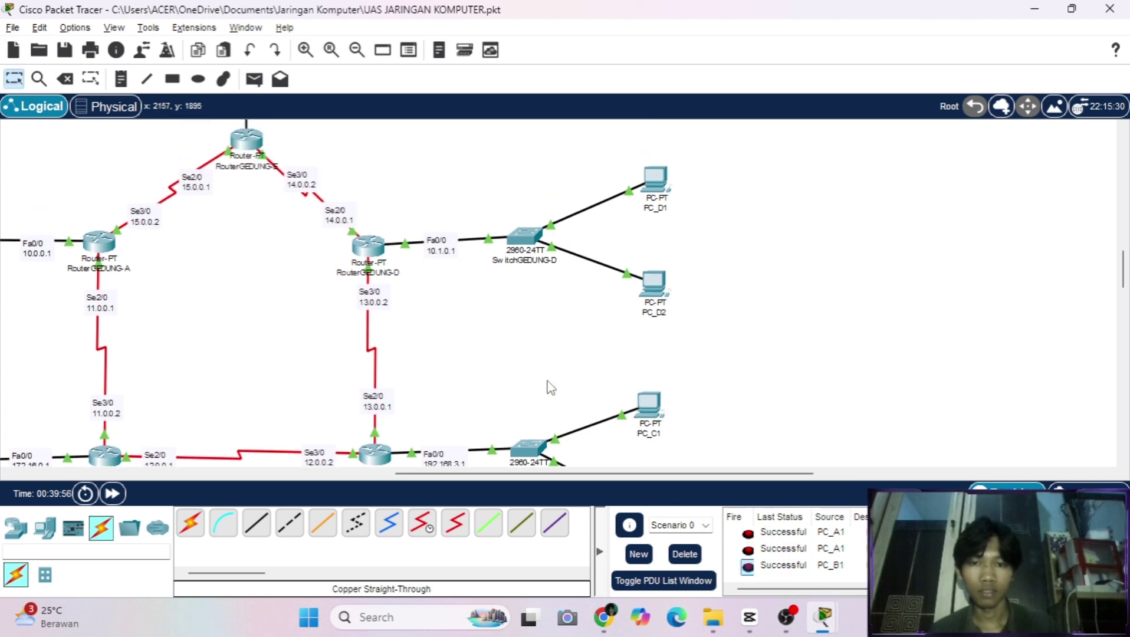
pyautogui.scroll(4, 551, 388)
pyautogui.hscroll(-4, 550, 388)
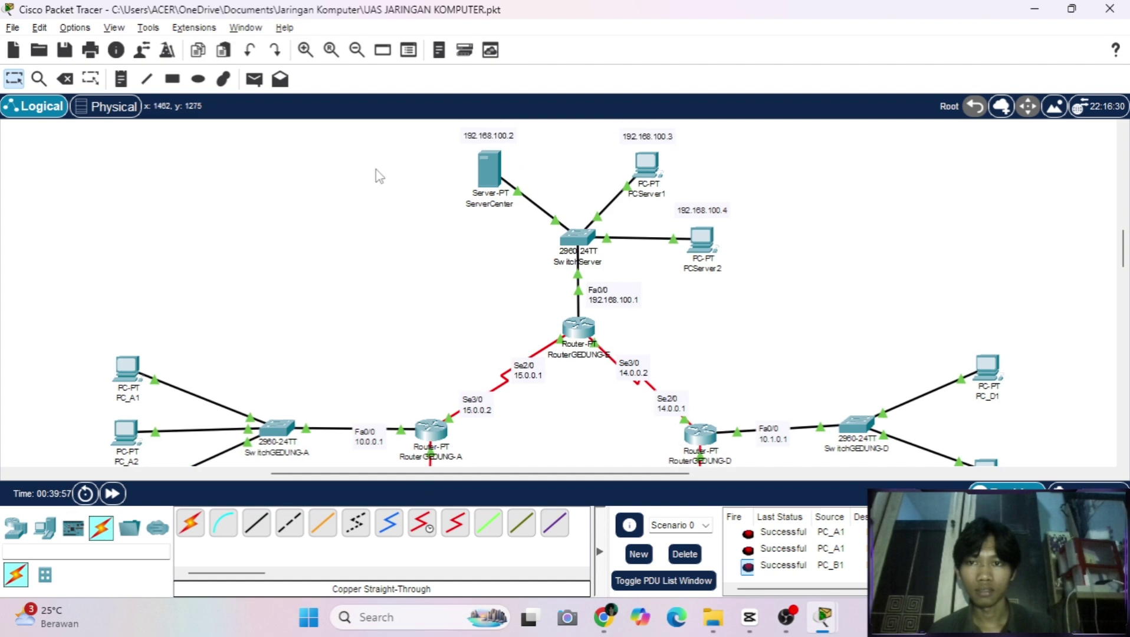
pyautogui.click(253, 82)
pyautogui.scroll(-2, 462, 269)
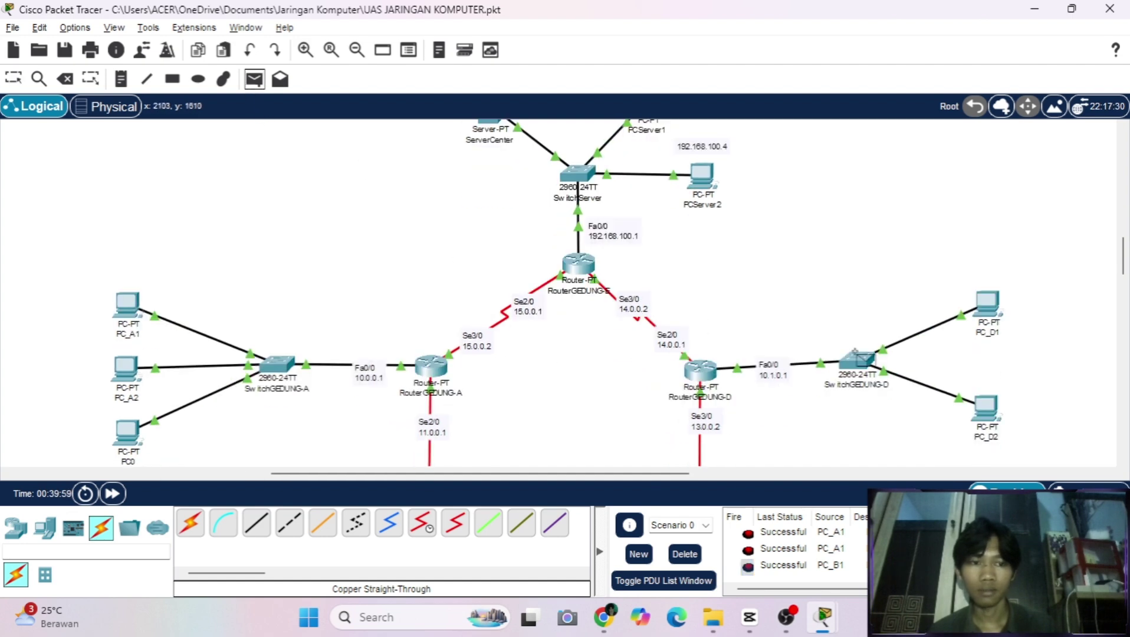
pyautogui.click(978, 315)
pyautogui.scroll(3, 749, 248)
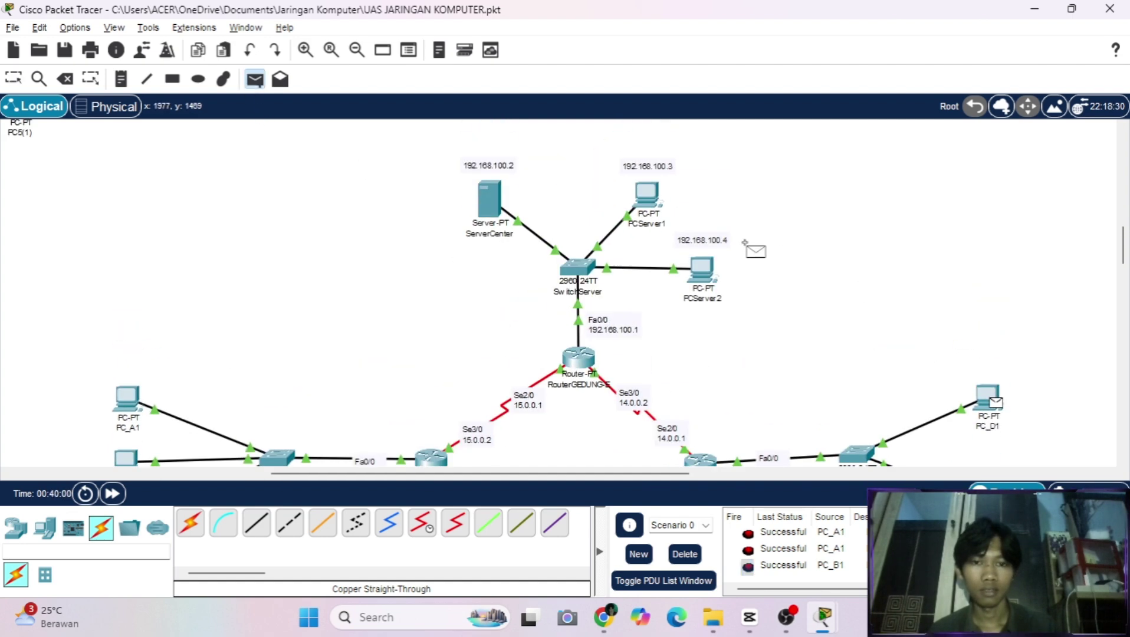
pyautogui.click(498, 214)
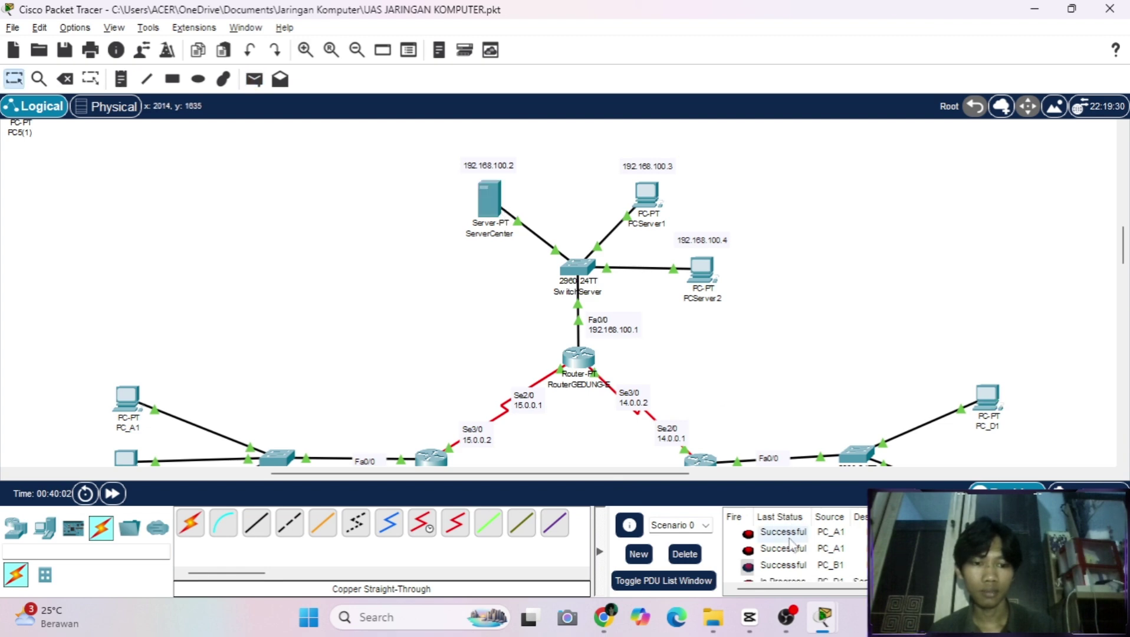
pyautogui.scroll(-1, 748, 566)
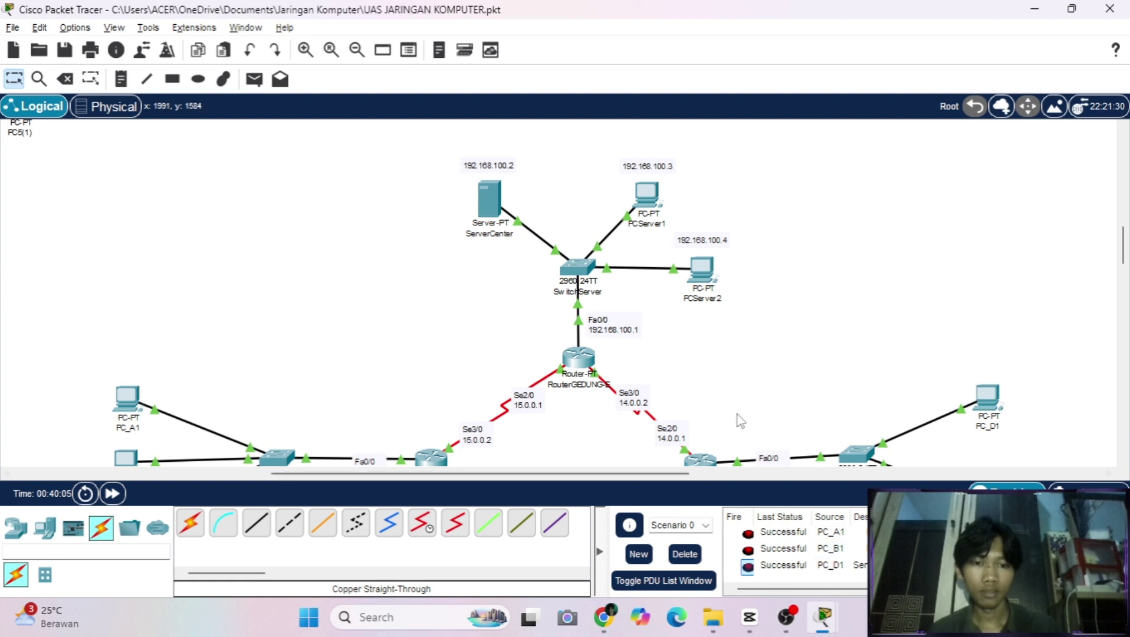
# Delete the existing PDUs in Scenario 0 and send a simple PDU from ServerCenter to PC_C2.
pyautogui.scroll(-5, 716, 407)
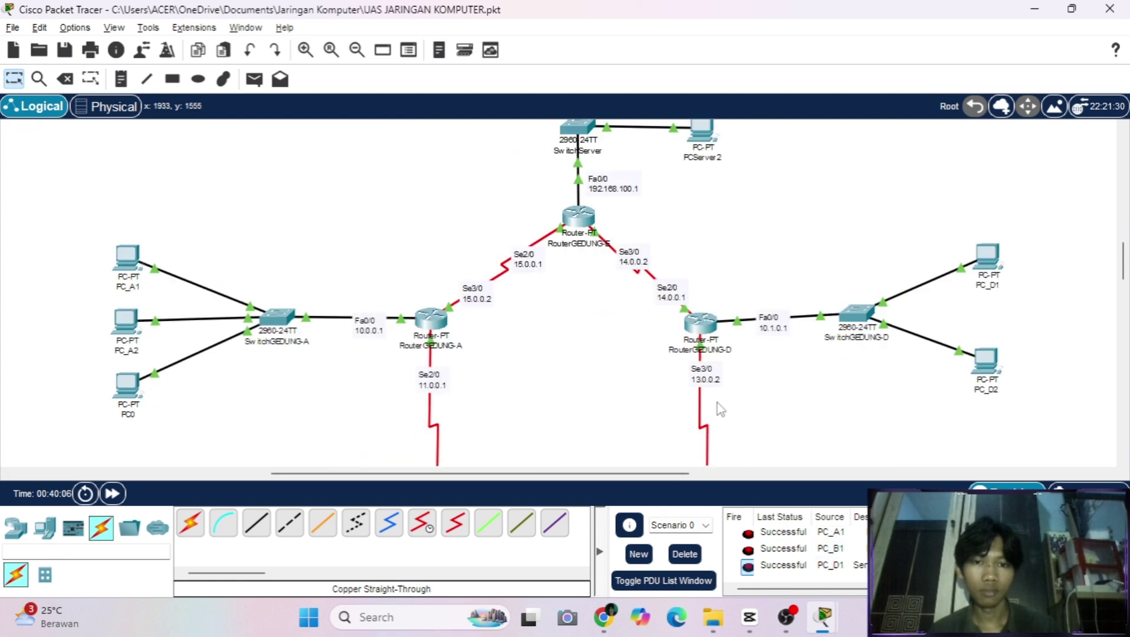
pyautogui.click(684, 553)
pyautogui.scroll(5, 577, 348)
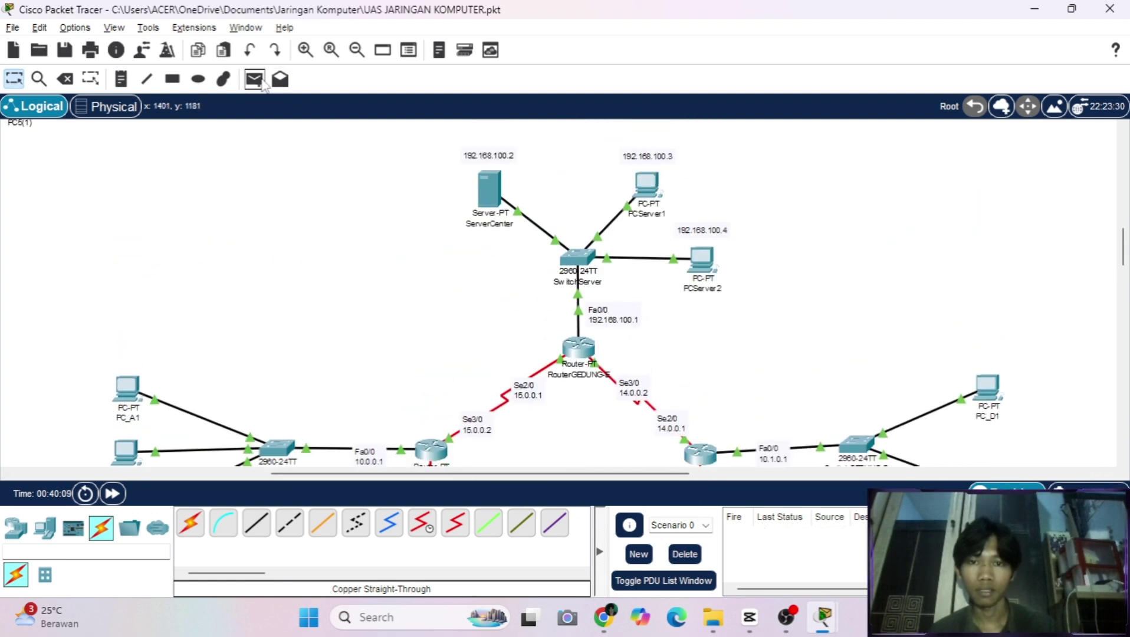
pyautogui.click(255, 79)
pyautogui.scroll(-6, 487, 189)
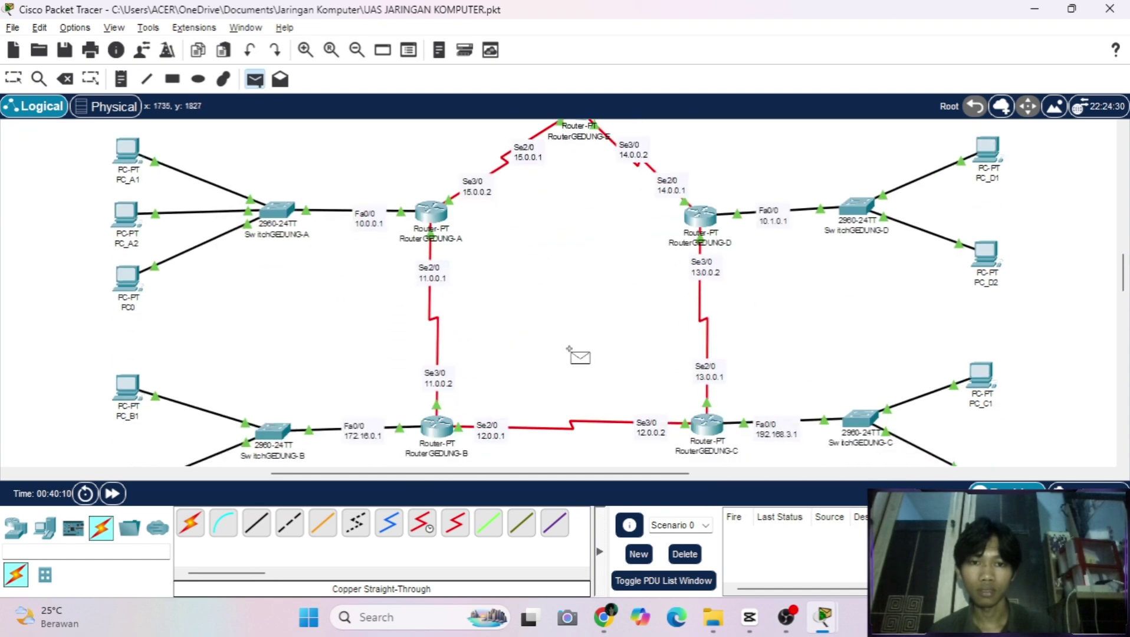
pyautogui.scroll(-3, 620, 366)
pyautogui.hscroll(5, 660, 375)
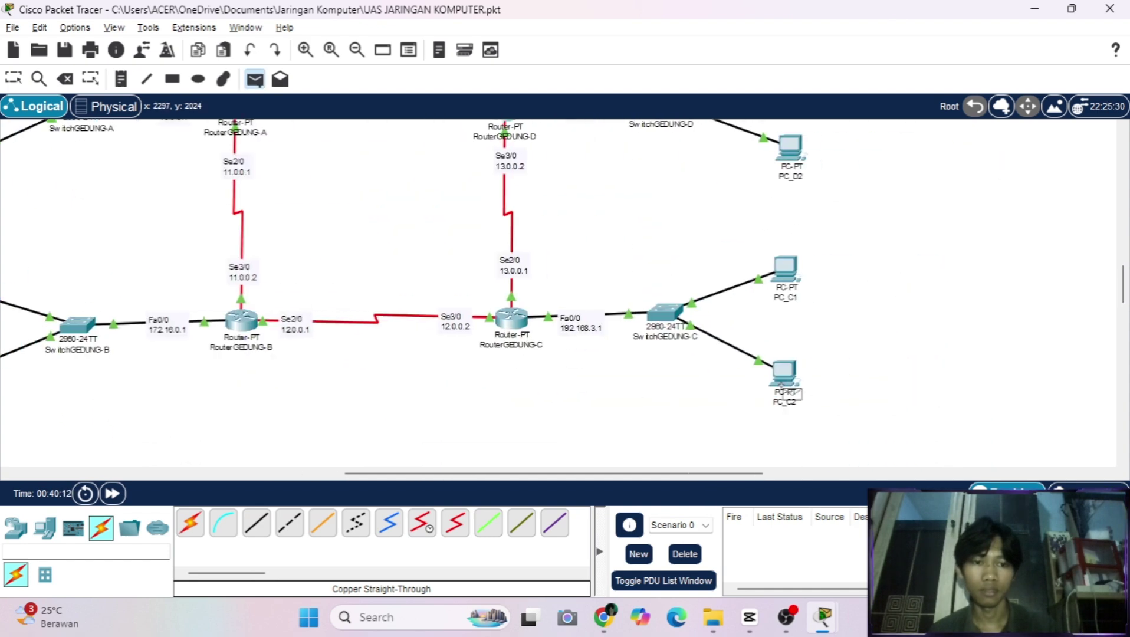
pyautogui.click(784, 373)
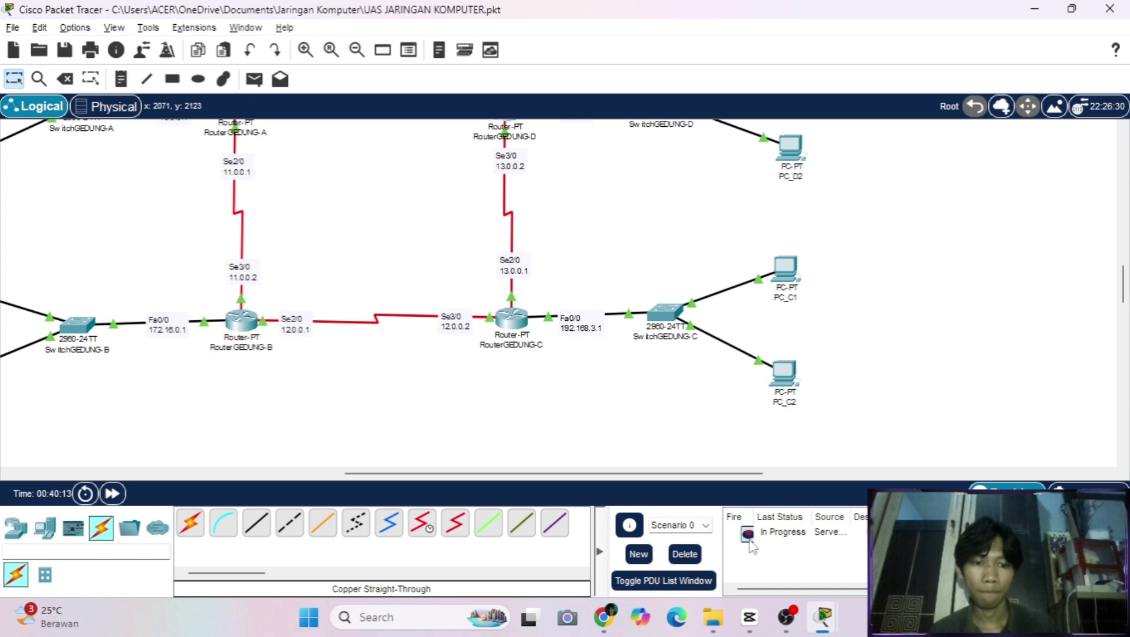
# Review the path between the buildings and the server, and delete the ServerCenter test PDU from Scenario 0.
pyautogui.scroll(8, 439, 335)
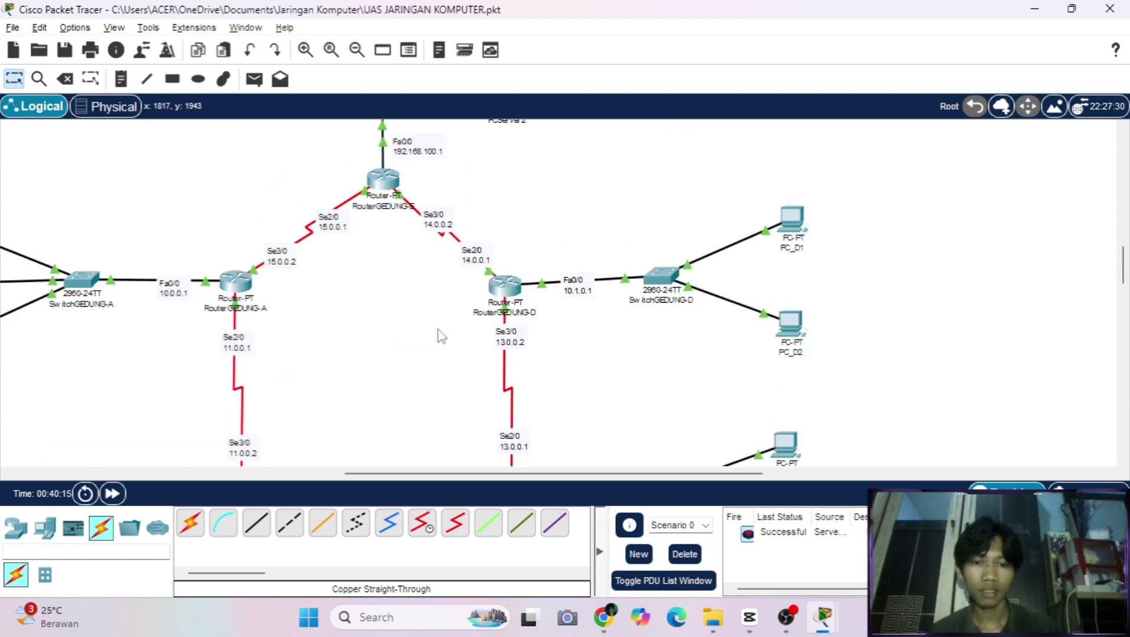
pyautogui.hscroll(-8, 439, 335)
pyautogui.scroll(3, 439, 335)
pyautogui.scroll(1, 439, 336)
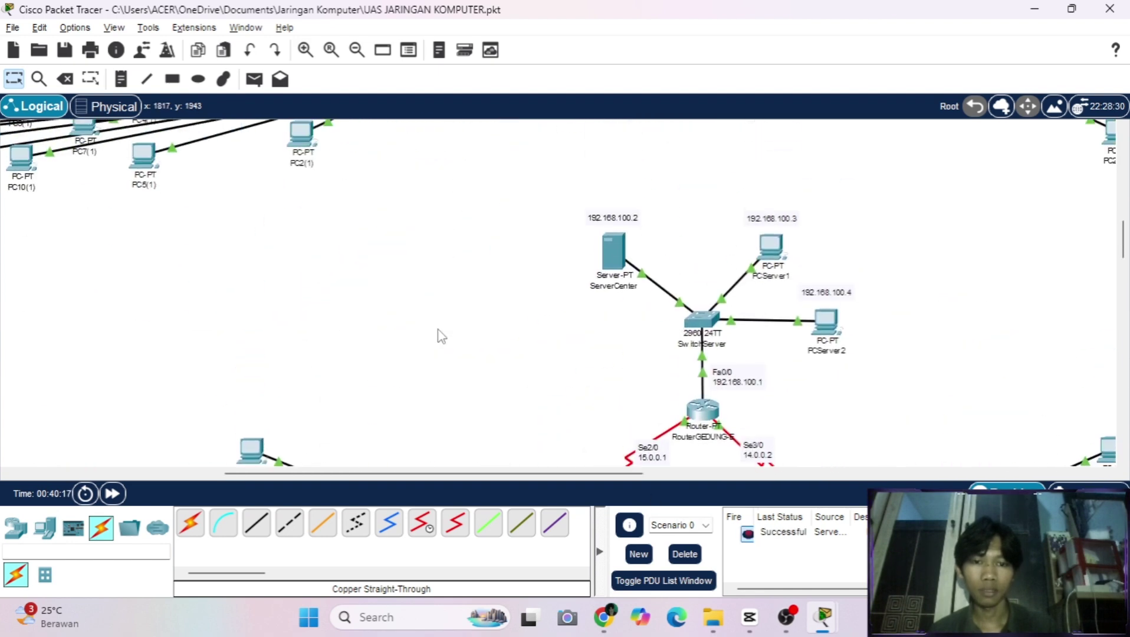
pyautogui.scroll(-4, 439, 336)
pyautogui.hscroll(3, 439, 336)
pyautogui.scroll(-1, 439, 336)
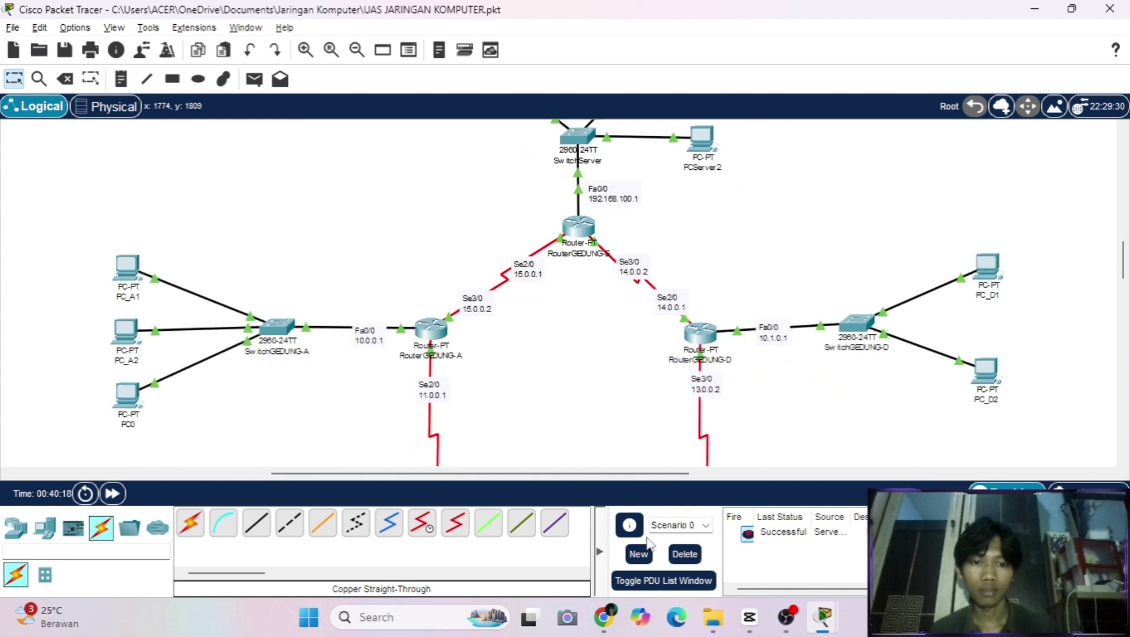
pyautogui.click(684, 554)
# Look over the complete topology from the server network to the PCs of building C.
pyautogui.scroll(-7, 498, 347)
pyautogui.hscroll(2, 498, 347)
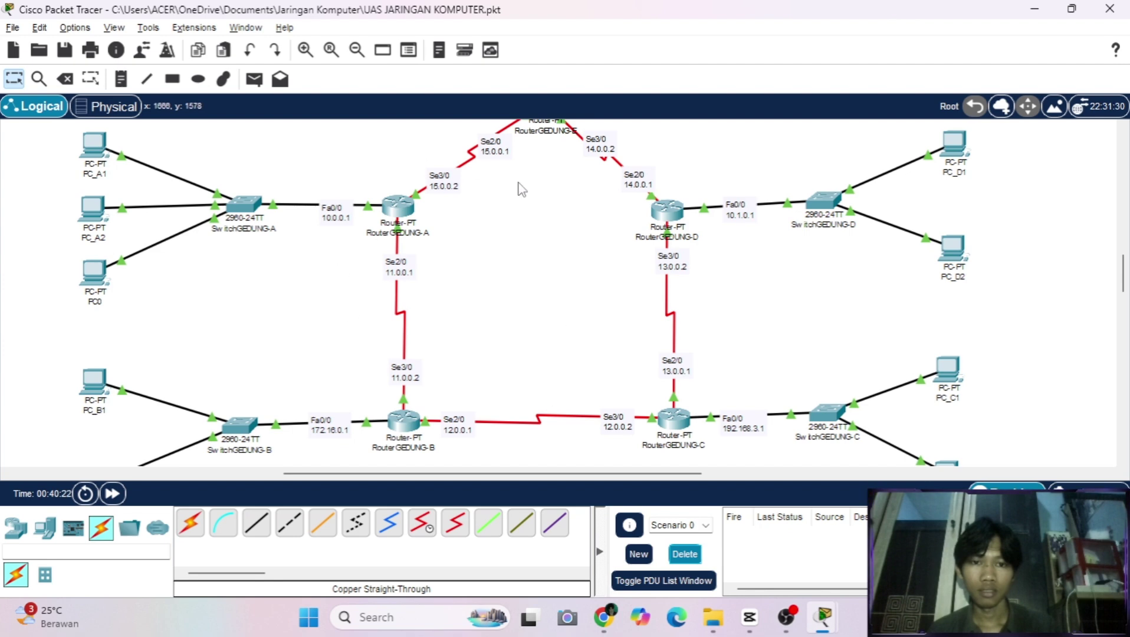
pyautogui.scroll(8, 511, 259)
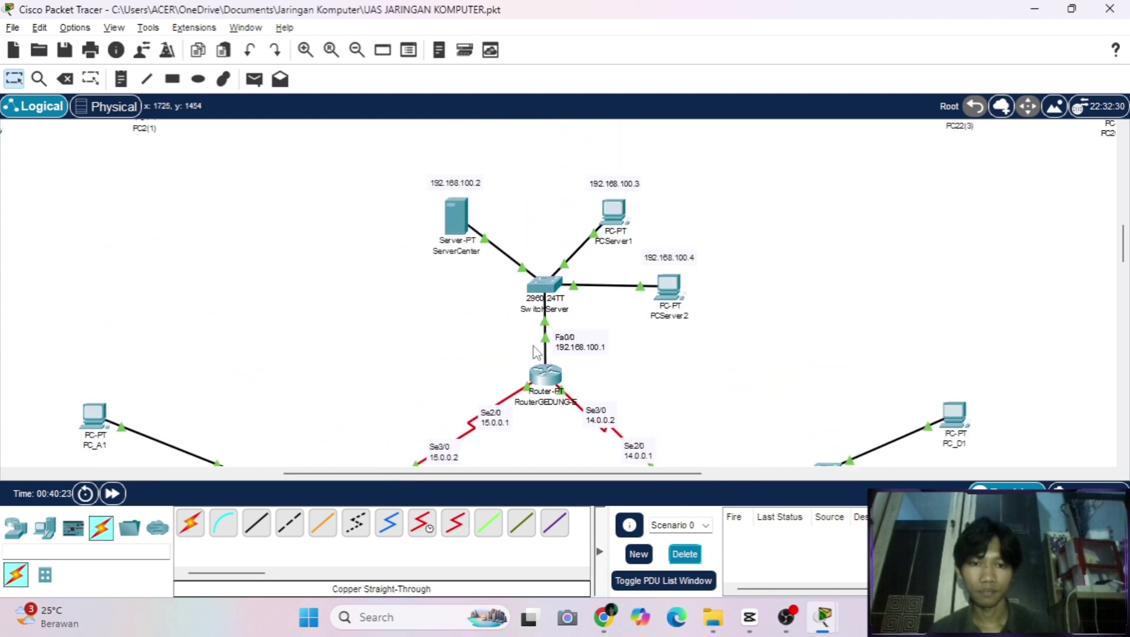
pyautogui.scroll(-8, 537, 353)
pyautogui.hscroll(2, 691, 381)
pyautogui.hscroll(2, 691, 381)
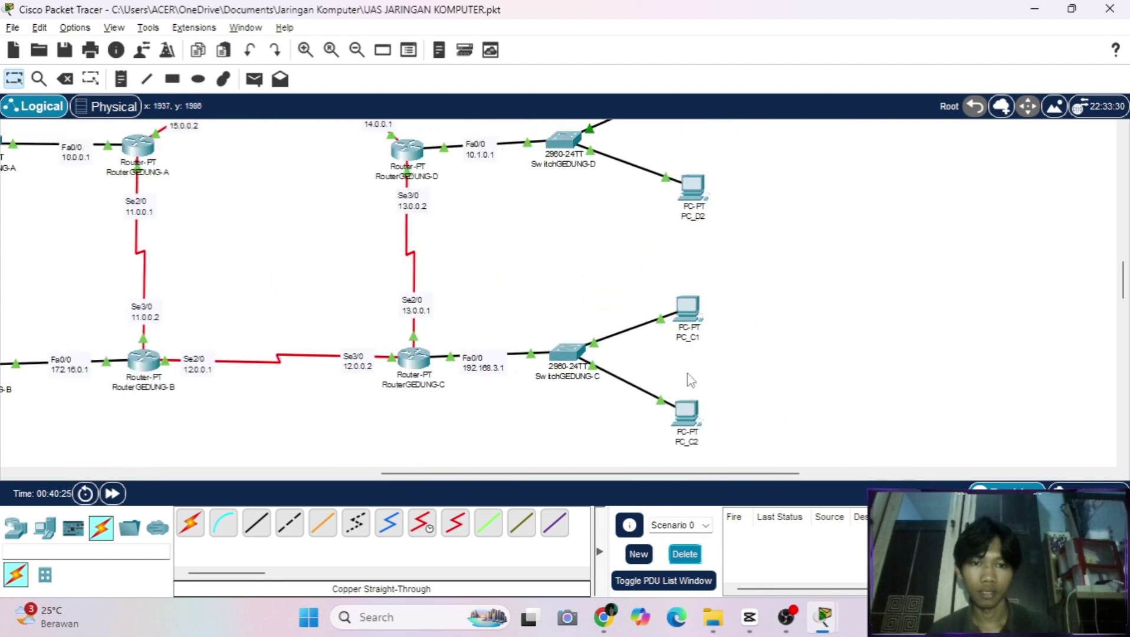
# Review the links and interface addresses between the routers of all buildings and the server network.
pyautogui.scroll(4, 691, 381)
pyautogui.hscroll(-6, 691, 381)
pyautogui.hscroll(-6, 691, 381)
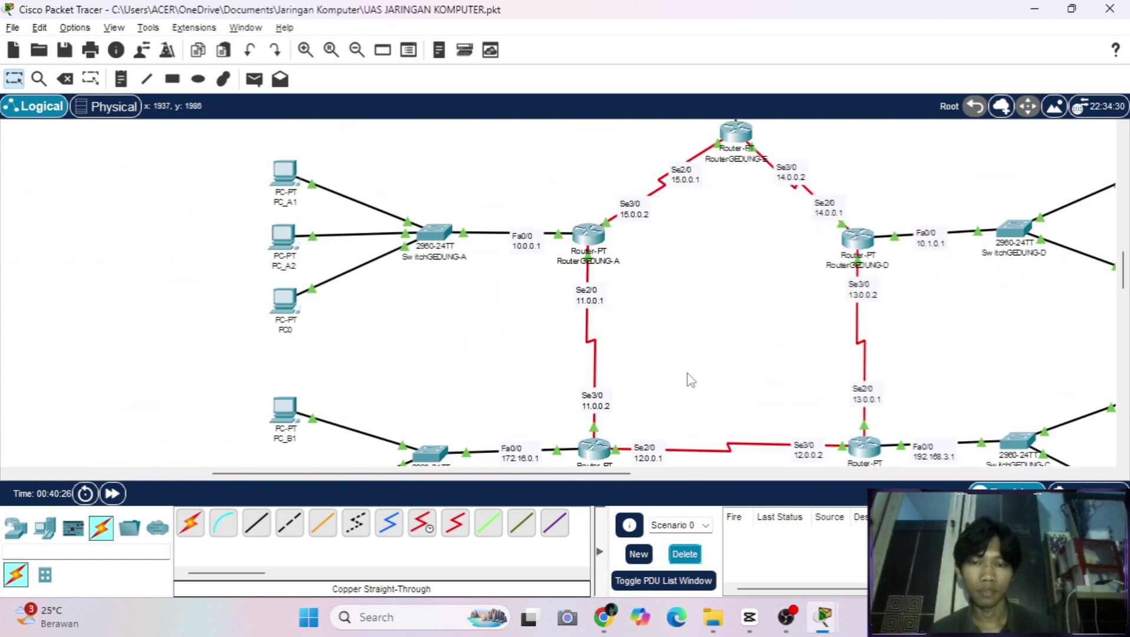
pyautogui.scroll(-2, 691, 380)
pyautogui.hscroll(5, 691, 380)
pyautogui.hscroll(6, 687, 374)
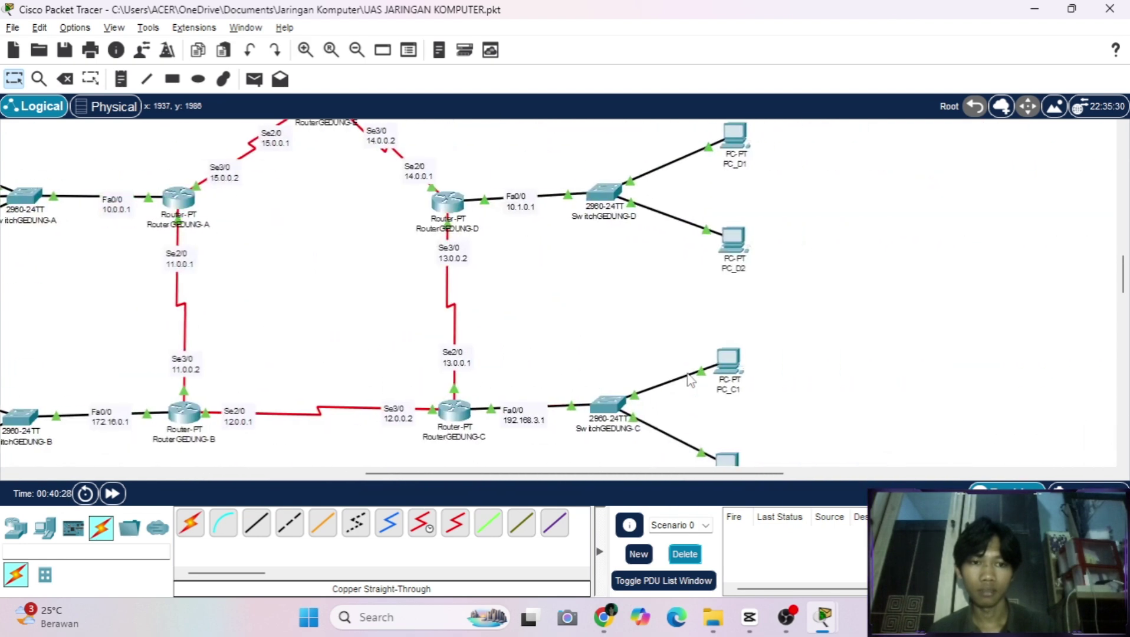
pyautogui.scroll(1, 619, 242)
pyautogui.scroll(3, 571, 267)
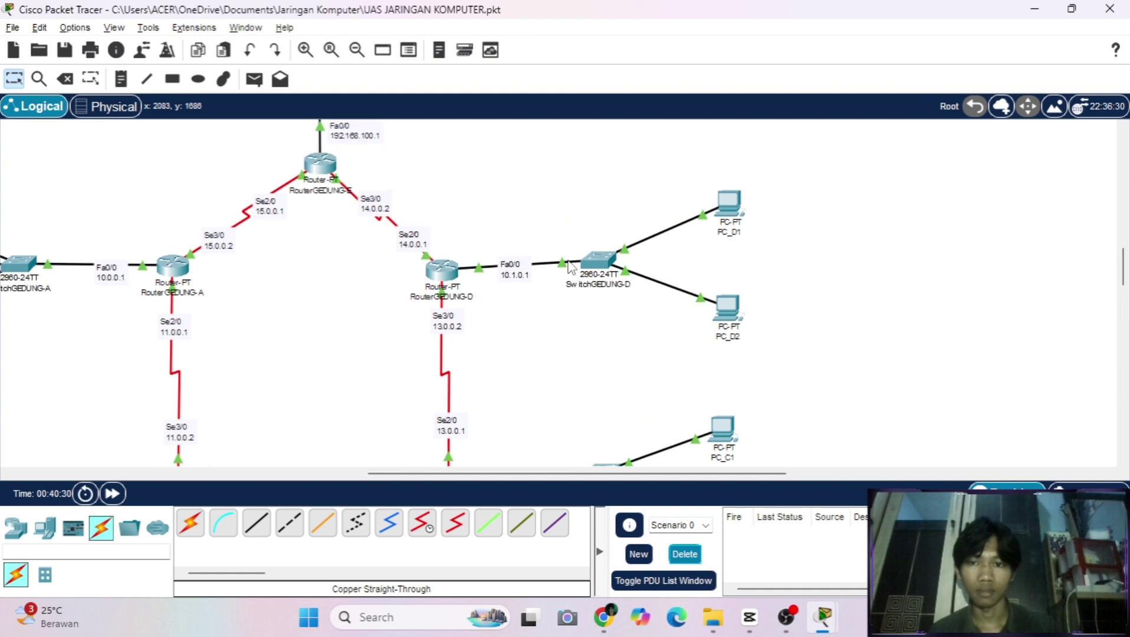
pyautogui.hscroll(-6, 571, 267)
pyautogui.scroll(2, 571, 267)
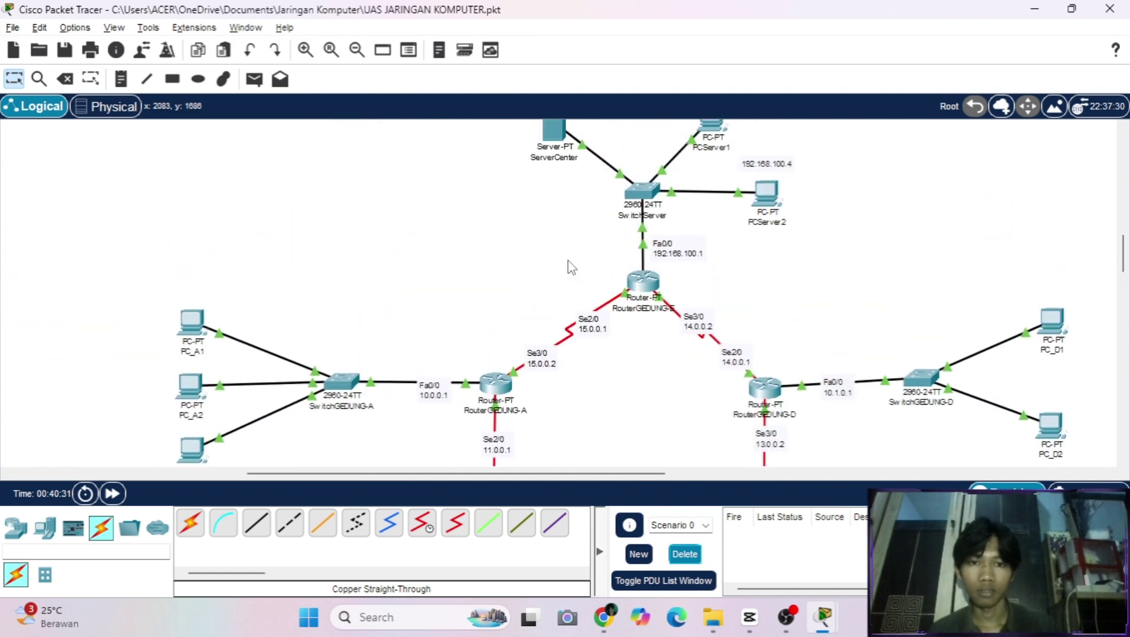
pyautogui.scroll(3, 571, 267)
pyautogui.scroll(-9, 585, 318)
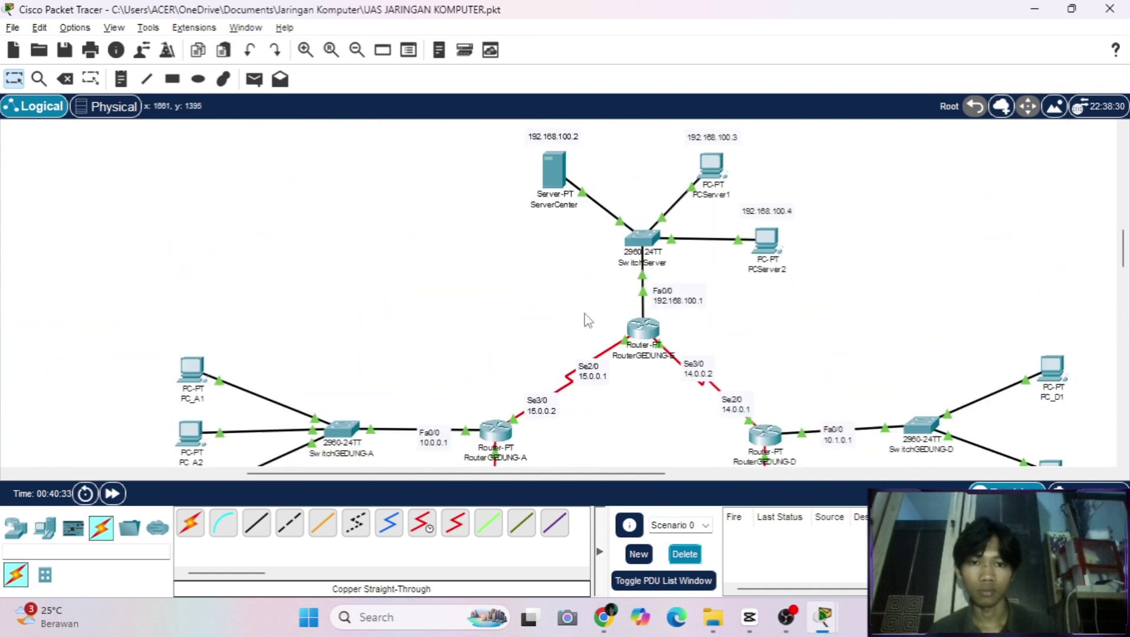
pyautogui.scroll(7, 585, 319)
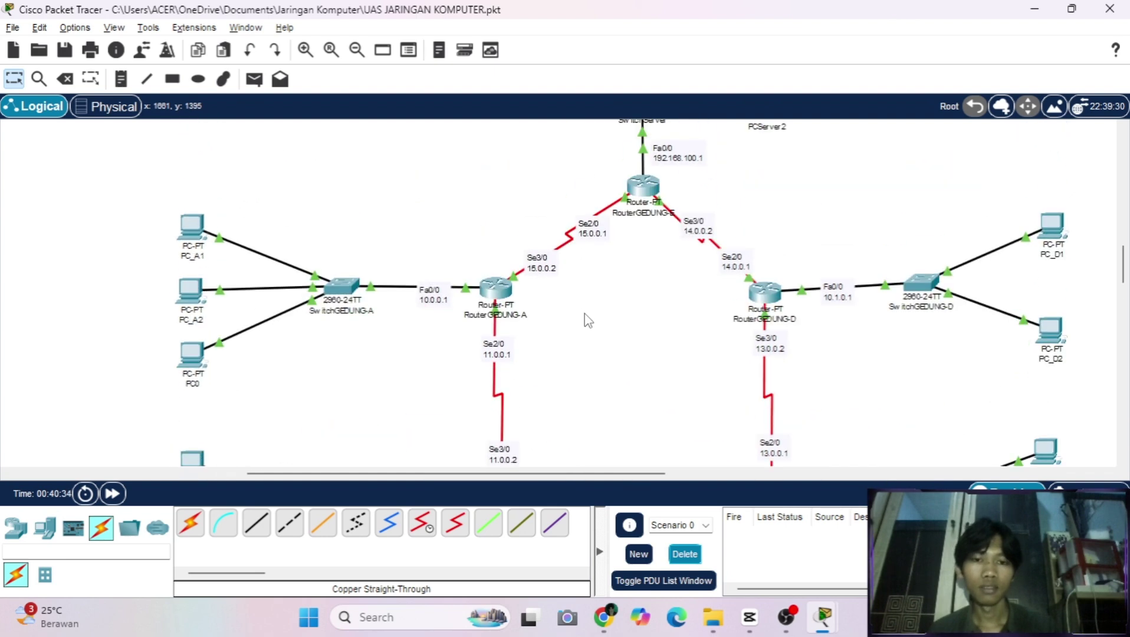
pyautogui.hscroll(3, 586, 318)
pyautogui.scroll(1, 585, 313)
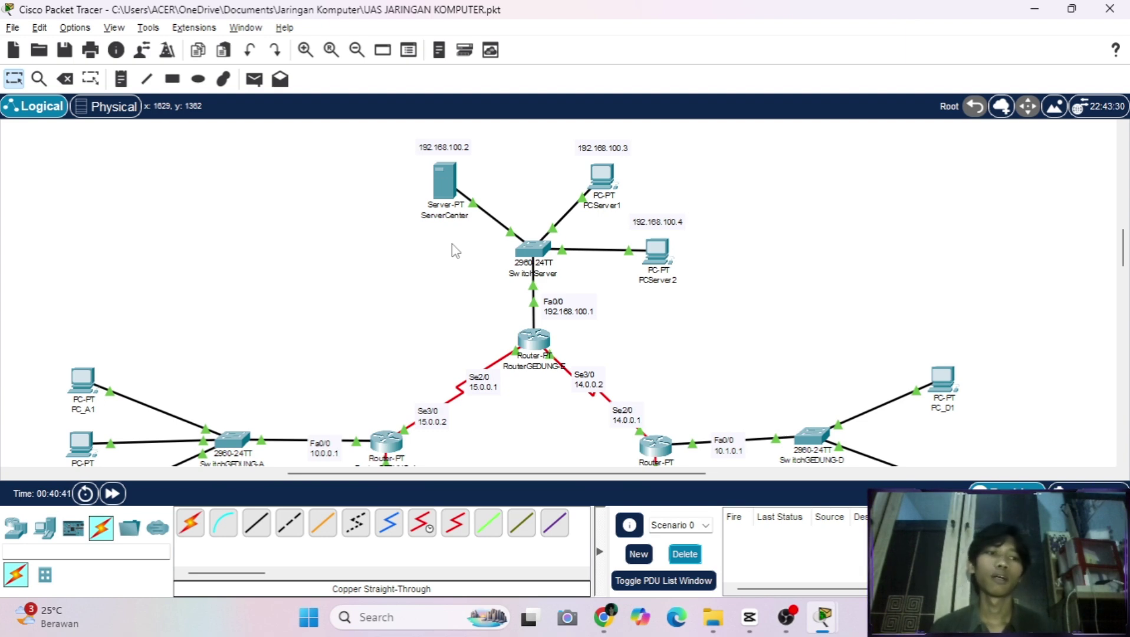
# Open ServerCenter's DNS service settings, with its window moved aside so the server network stays in view.
pyautogui.scroll(3, 424, 221)
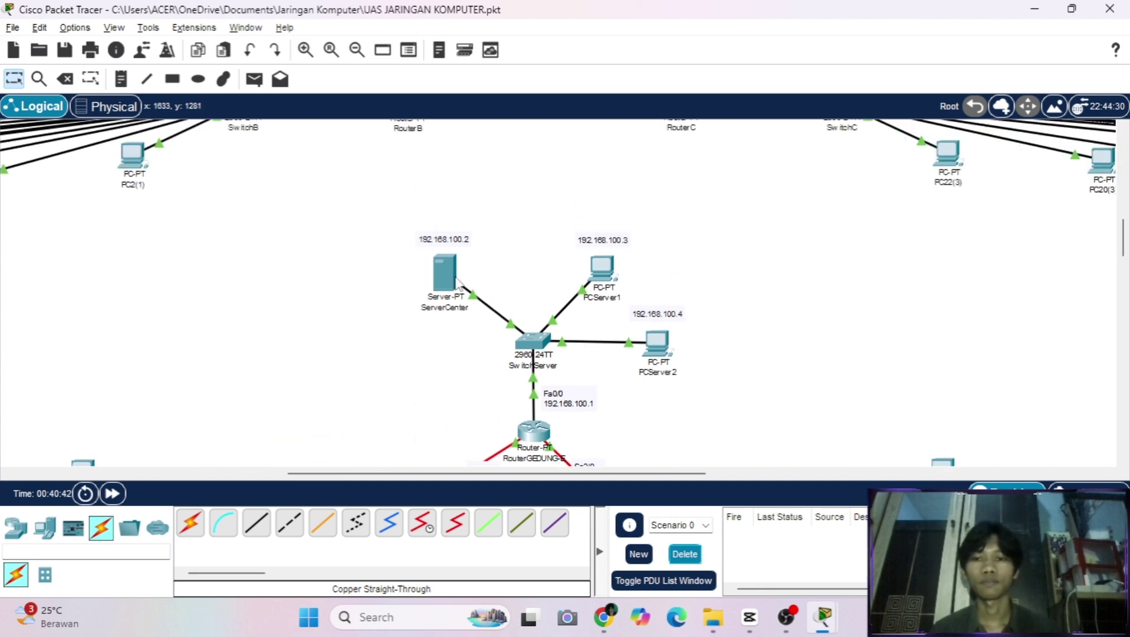
pyautogui.scroll(-2, 457, 283)
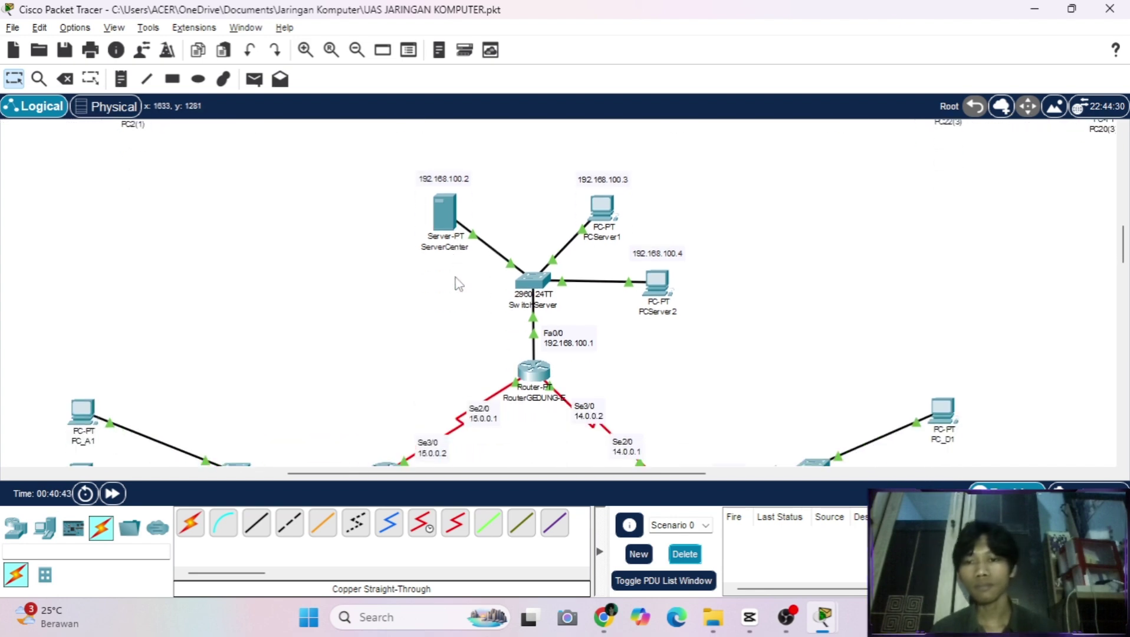
pyautogui.click(437, 210)
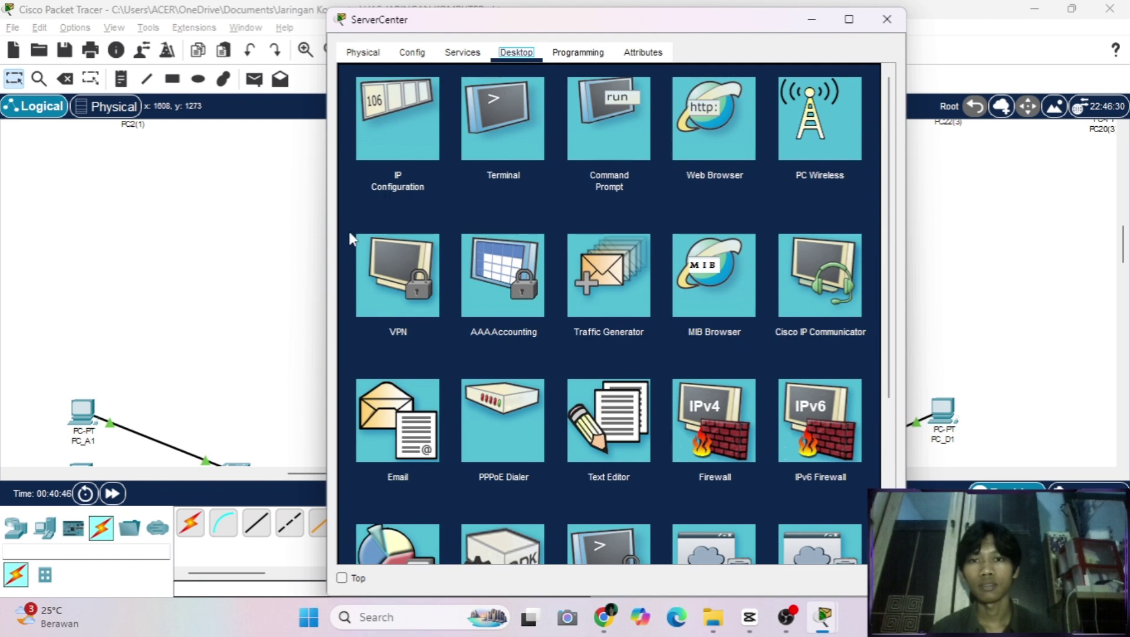
pyautogui.hscroll(3, 215, 285)
pyautogui.hscroll(3, 215, 285)
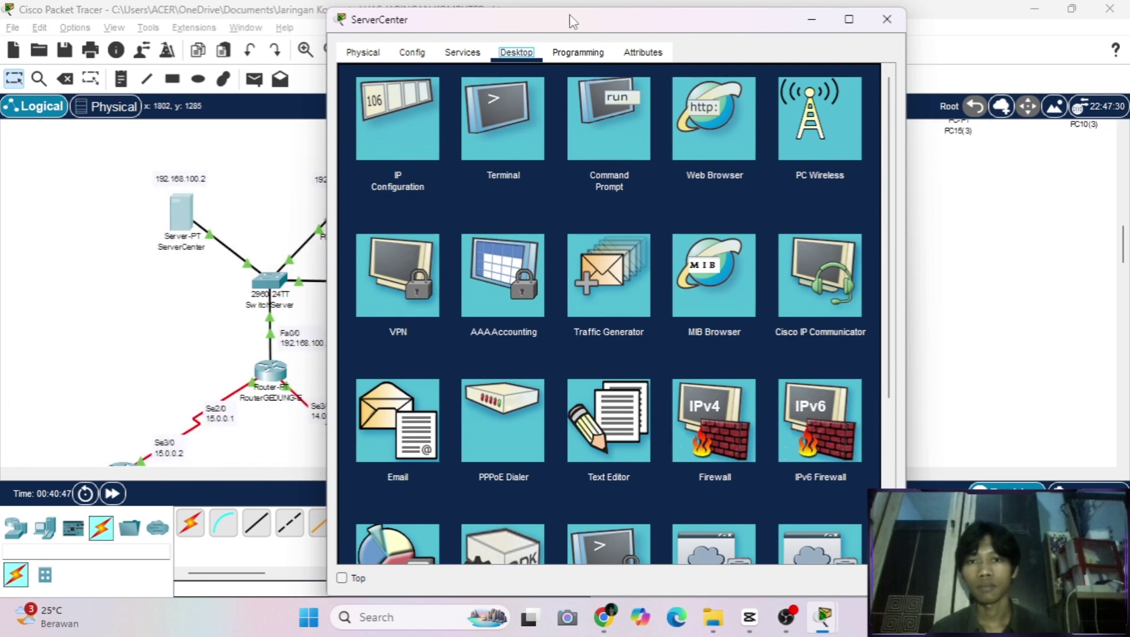
pyautogui.moveTo(559, 27); pyautogui.dragTo(640, 27)
pyautogui.hscroll(-6, 353, 154)
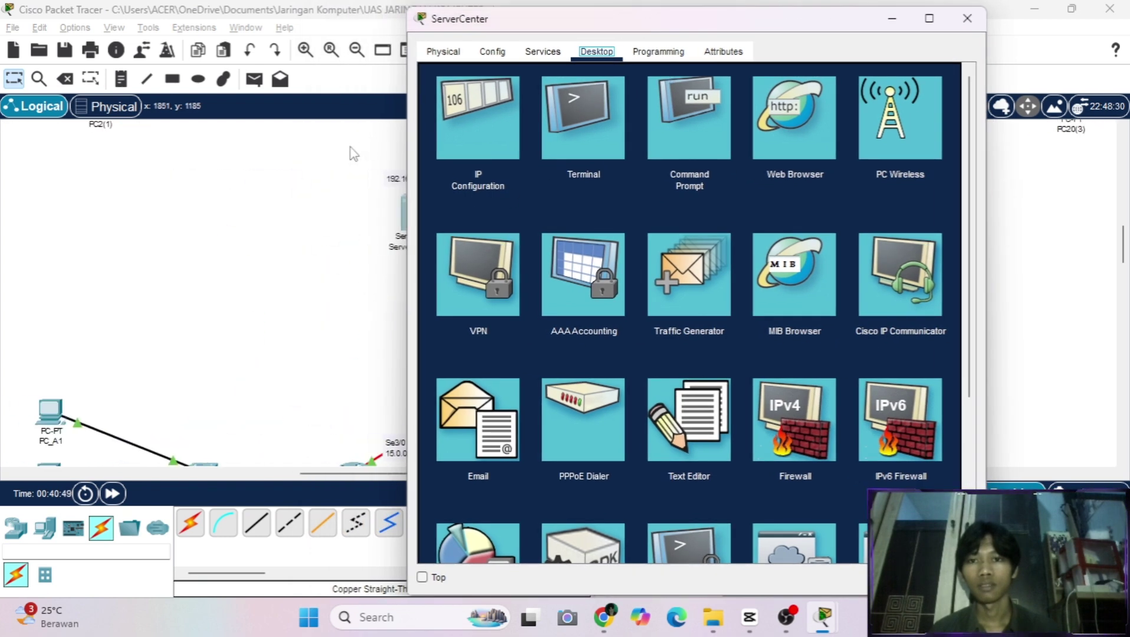
pyautogui.hscroll(3, 313, 196)
pyautogui.hscroll(1, 313, 196)
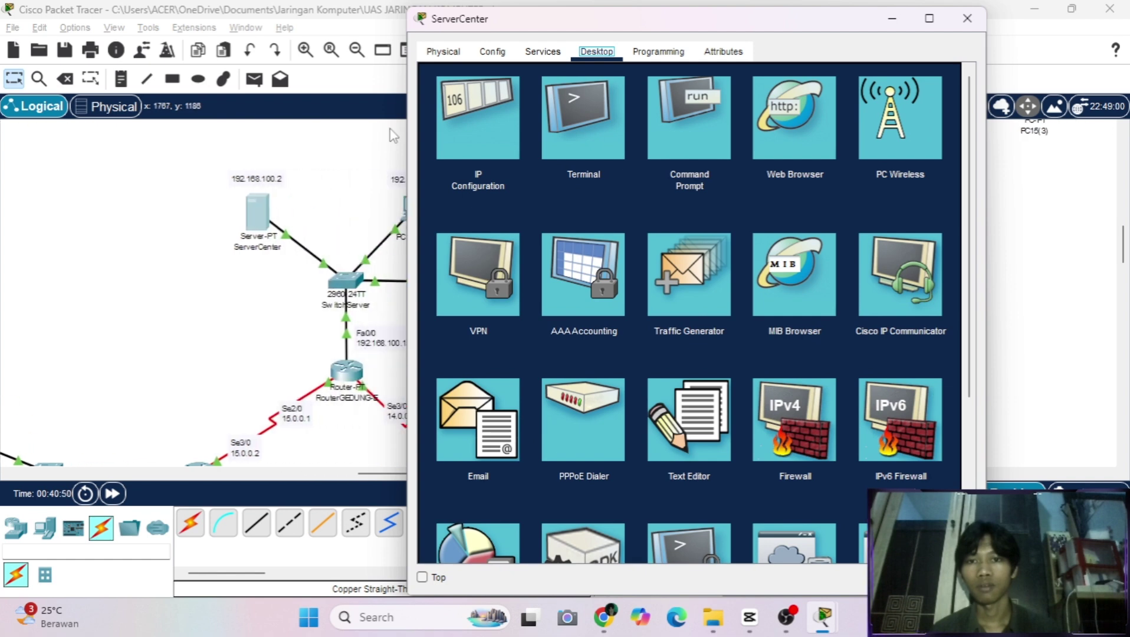
pyautogui.click(491, 53)
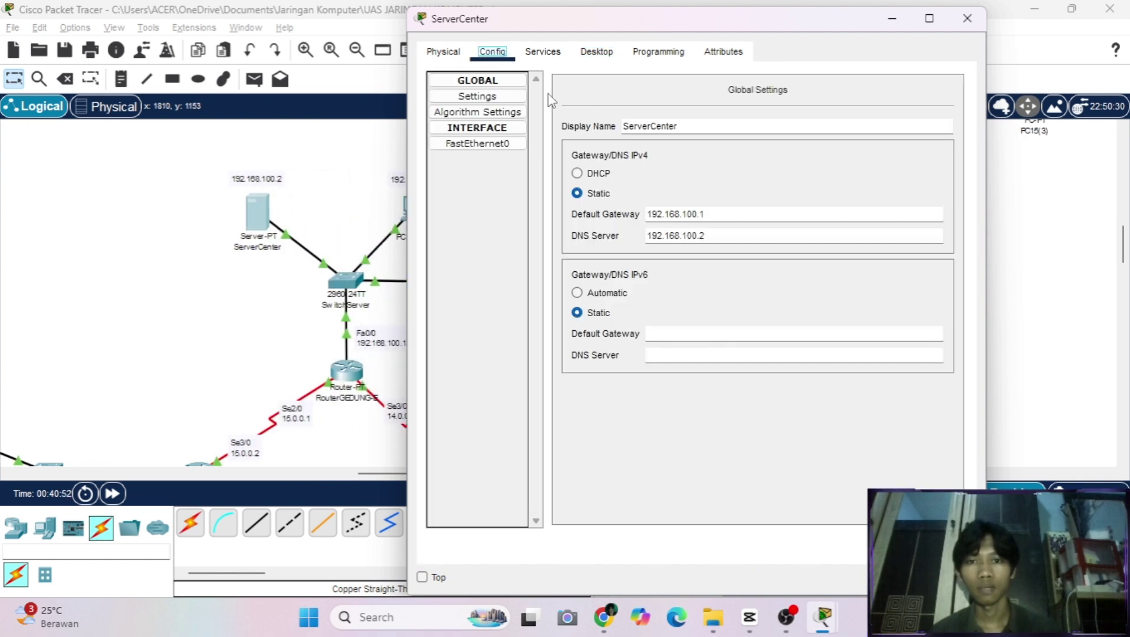
pyautogui.click(543, 53)
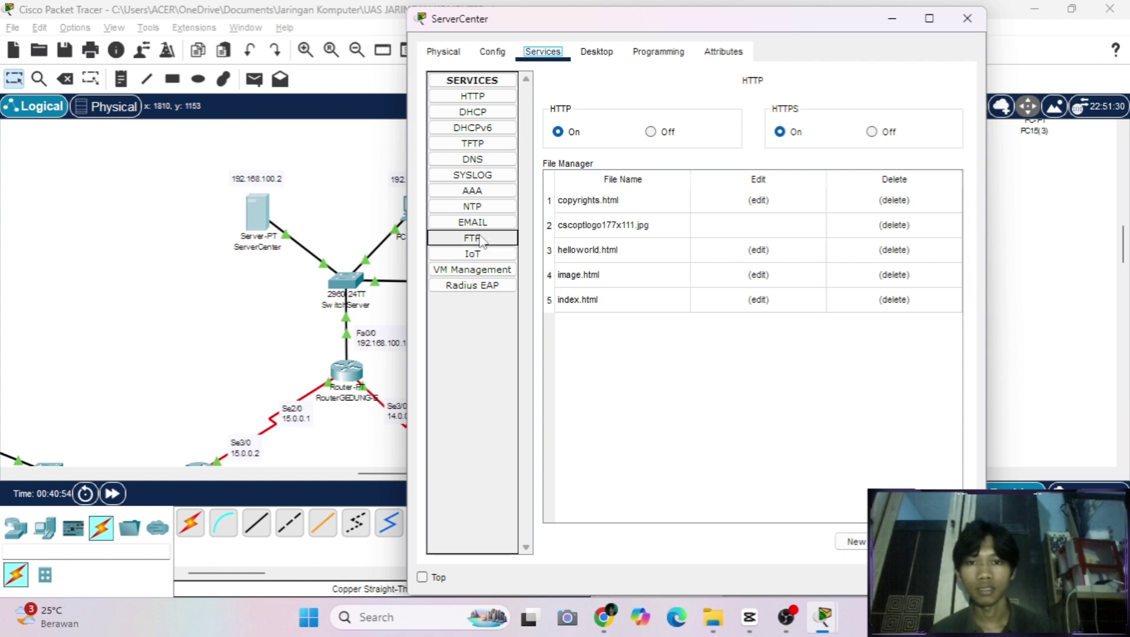
pyautogui.click(468, 159)
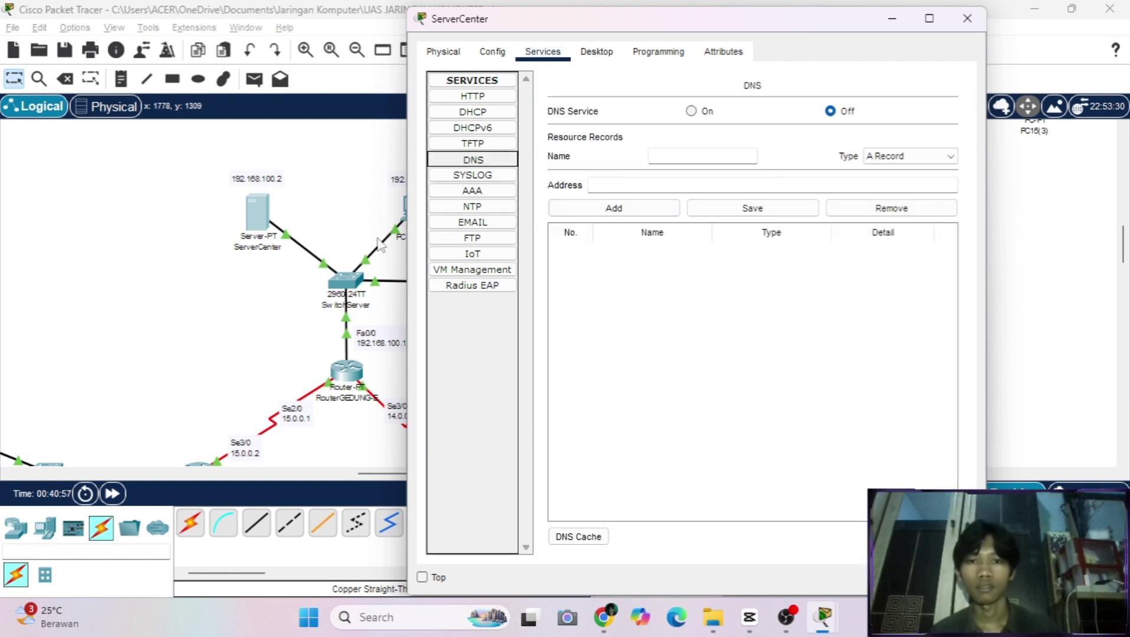
# Copy the IP address from the label above ServerCenter and return to its DNS settings.
pyautogui.click(279, 178)
pyautogui.click(282, 178)
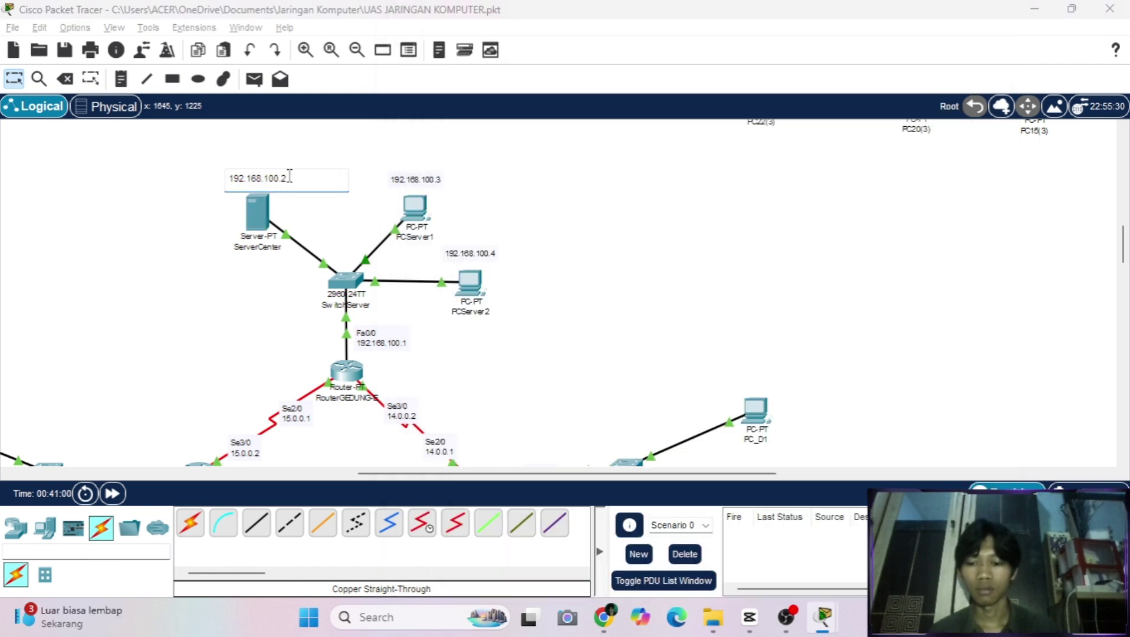
pyautogui.doubleClick(289, 177)
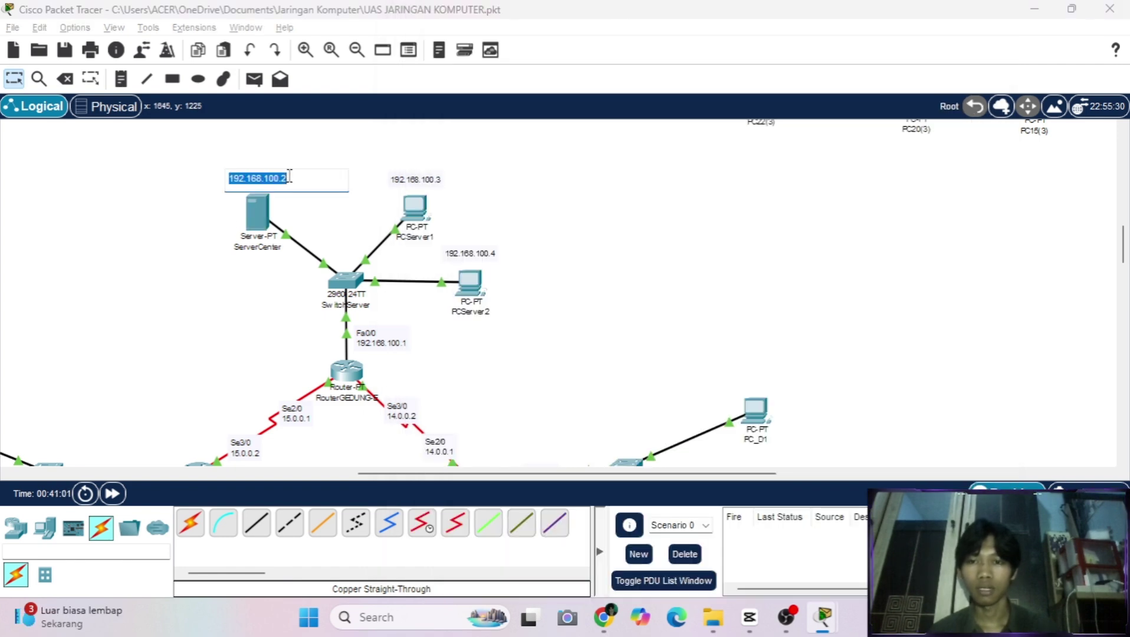
pyautogui.click(257, 213)
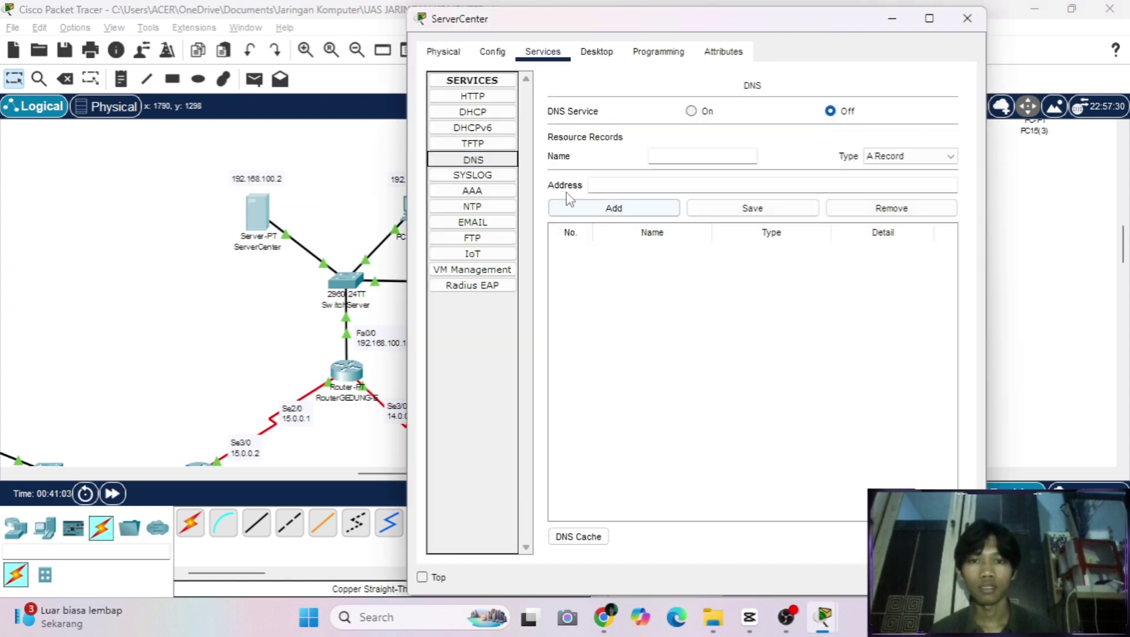
# Add a DNS A record mapping the personal www host name to 192.168.100.2, and turn the DNS service on.
pyautogui.click(714, 160)
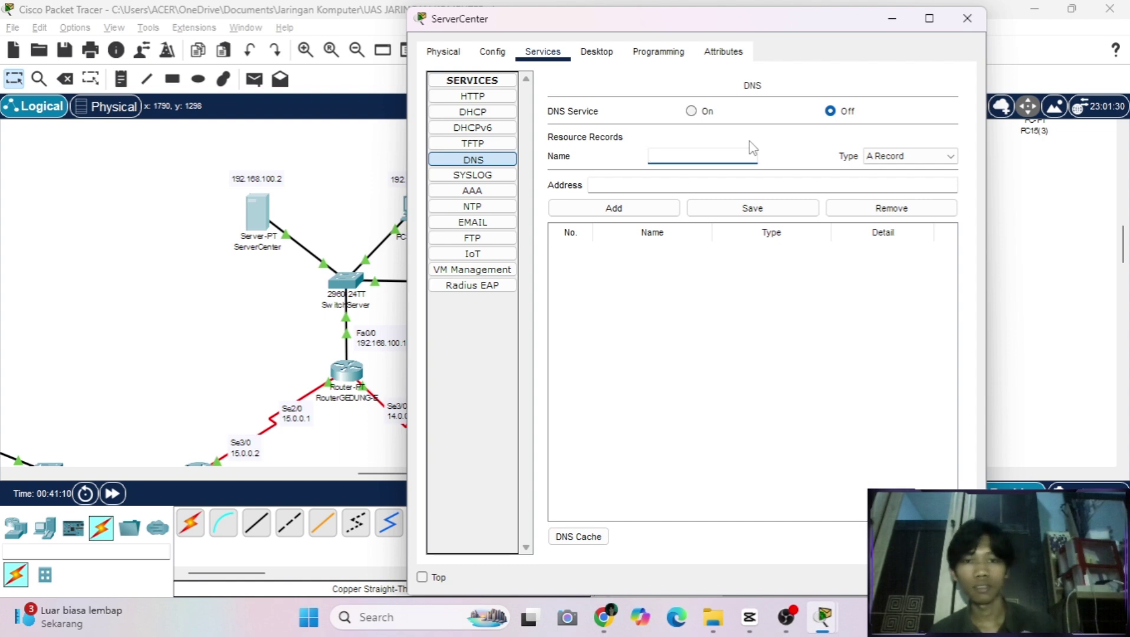
pyautogui.write('www.adhitya')
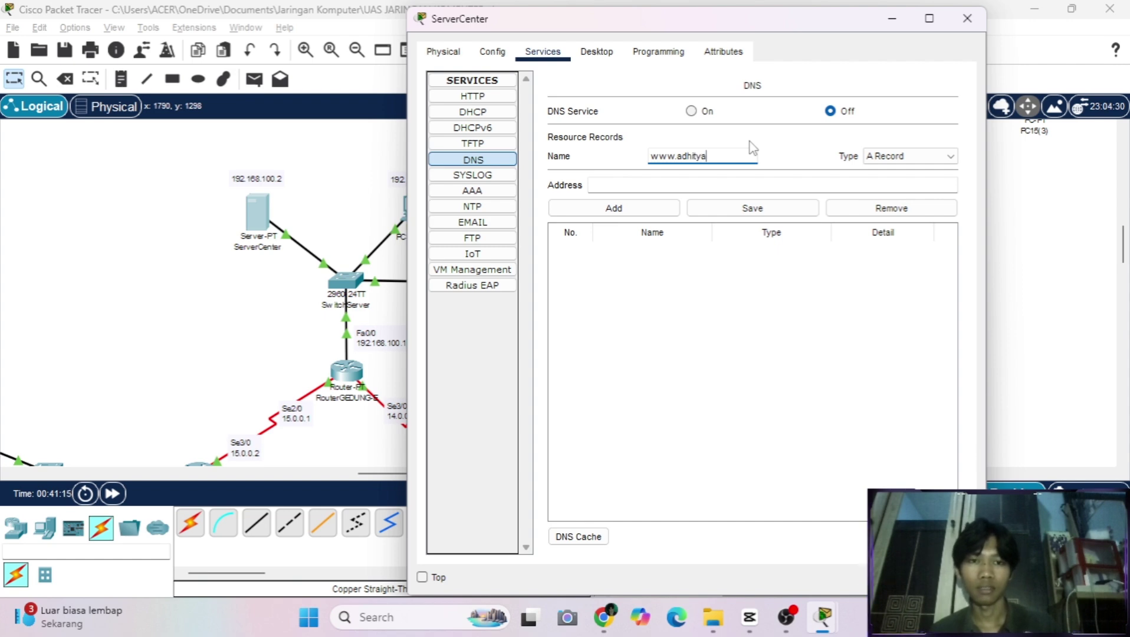
pyautogui.write('daffa')
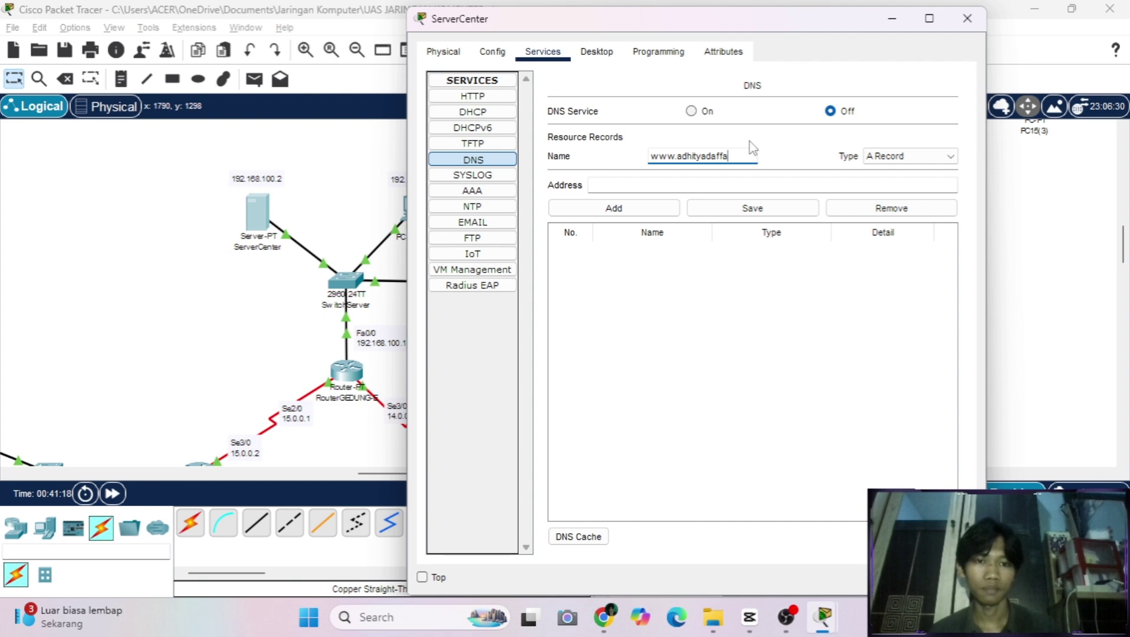
pyautogui.click(683, 184)
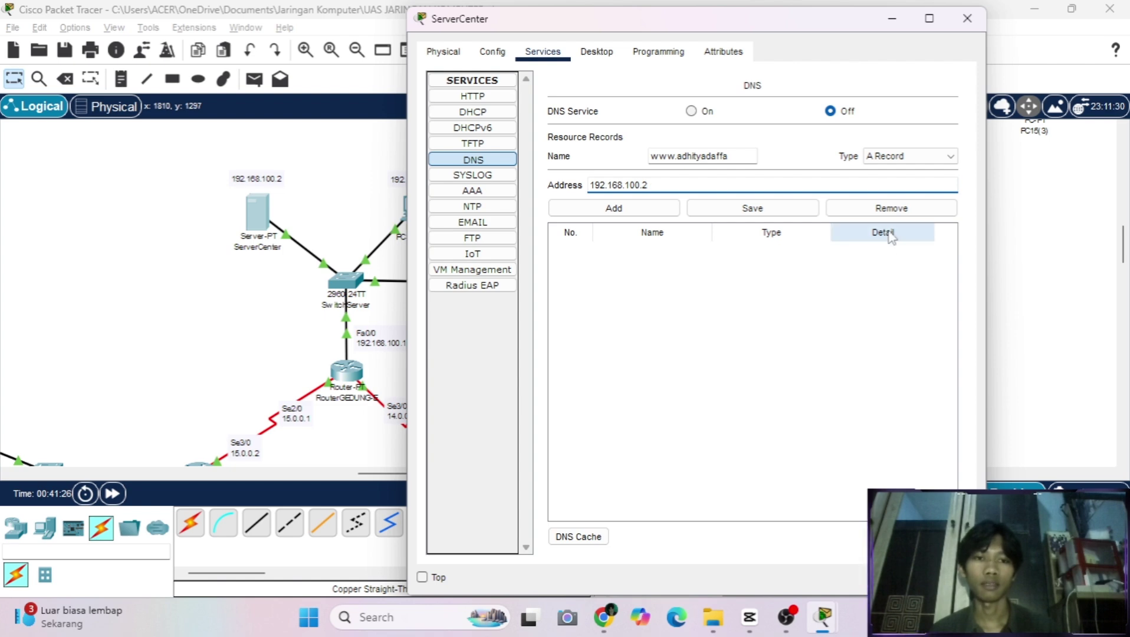
pyautogui.click(709, 206)
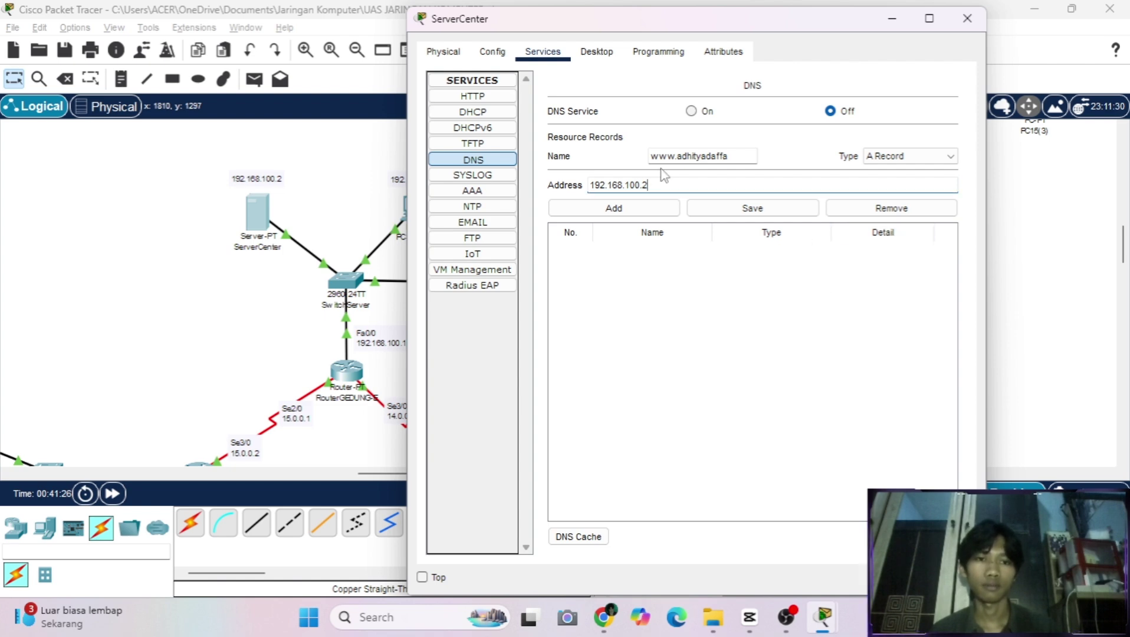
pyautogui.click(630, 215)
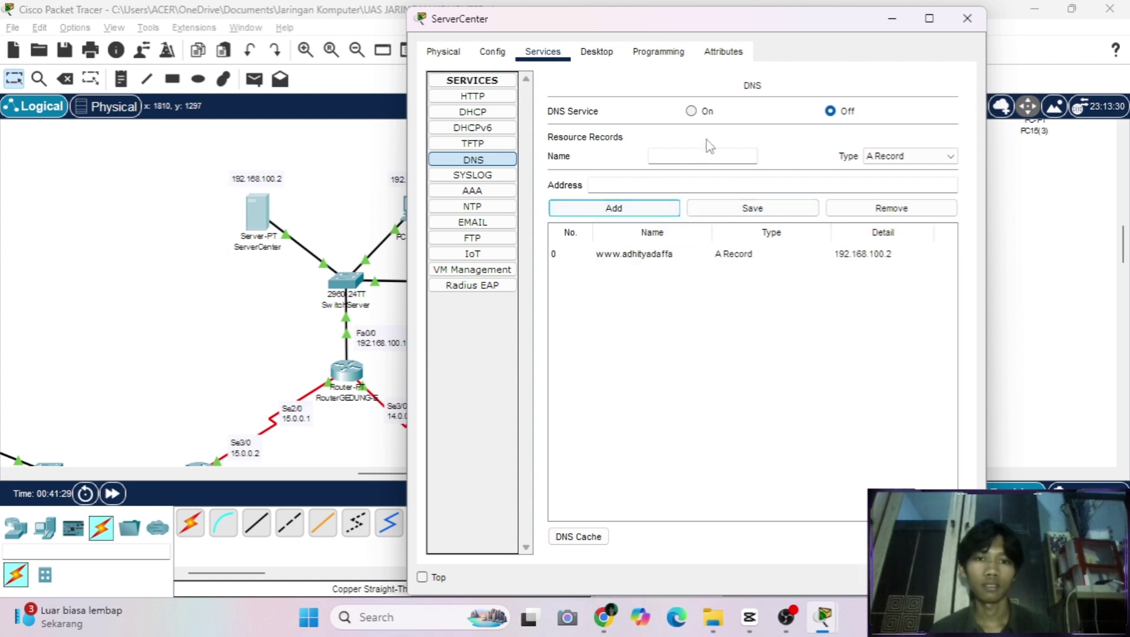
pyautogui.click(700, 115)
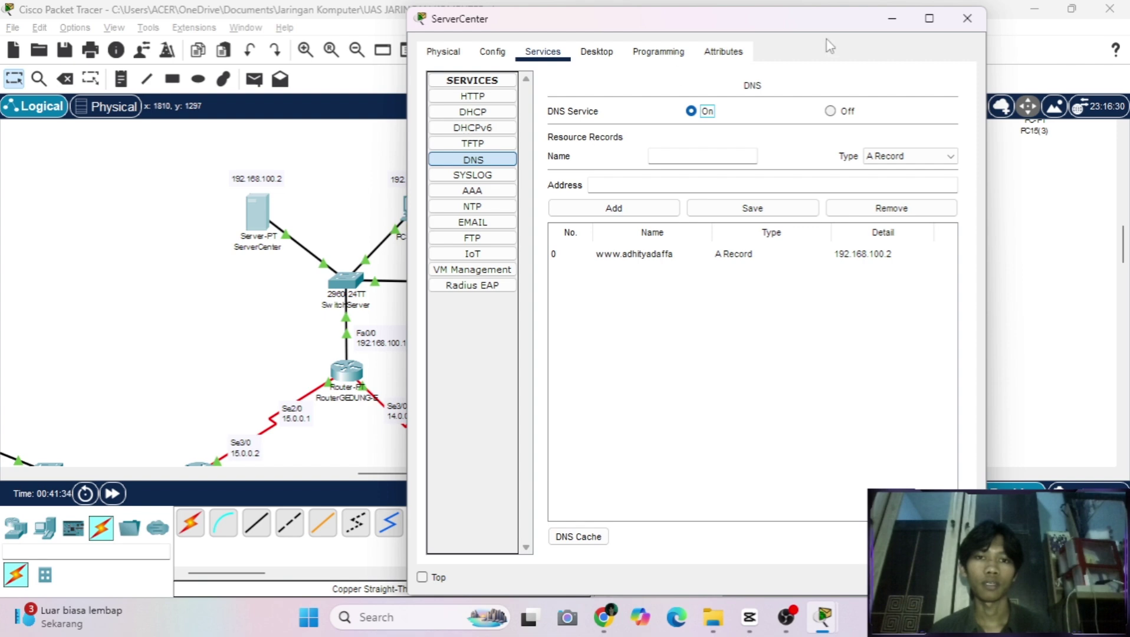
pyautogui.click(967, 19)
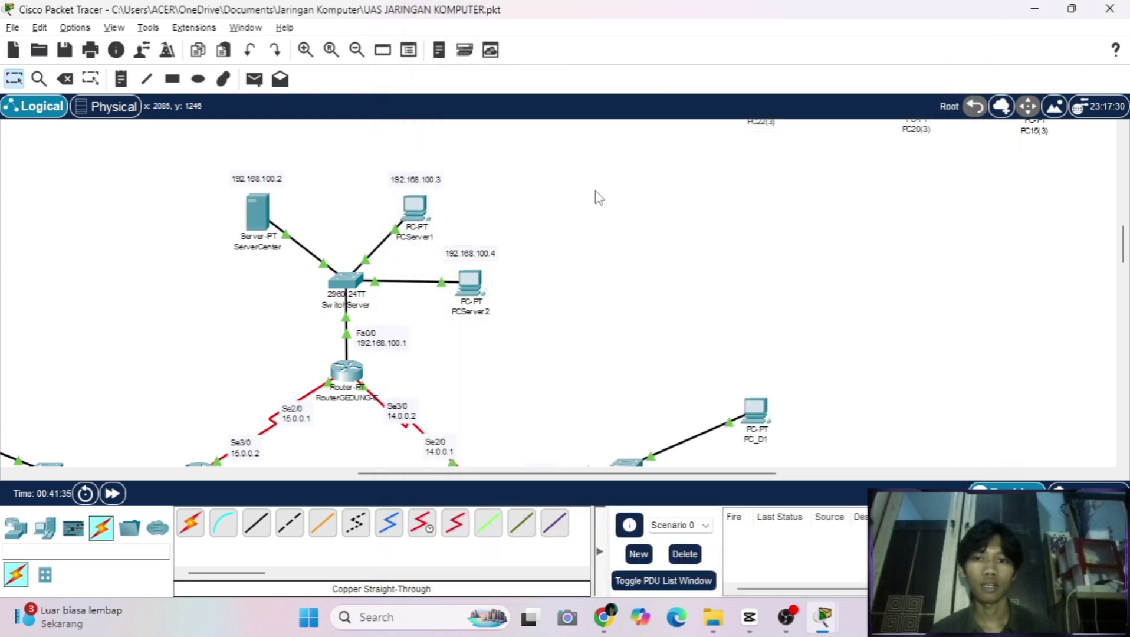
# Check PCServer1's default gateway, DNS server and IP configuration, and close its window.
pyautogui.hscroll(-3, 598, 196)
pyautogui.scroll(-1, 597, 197)
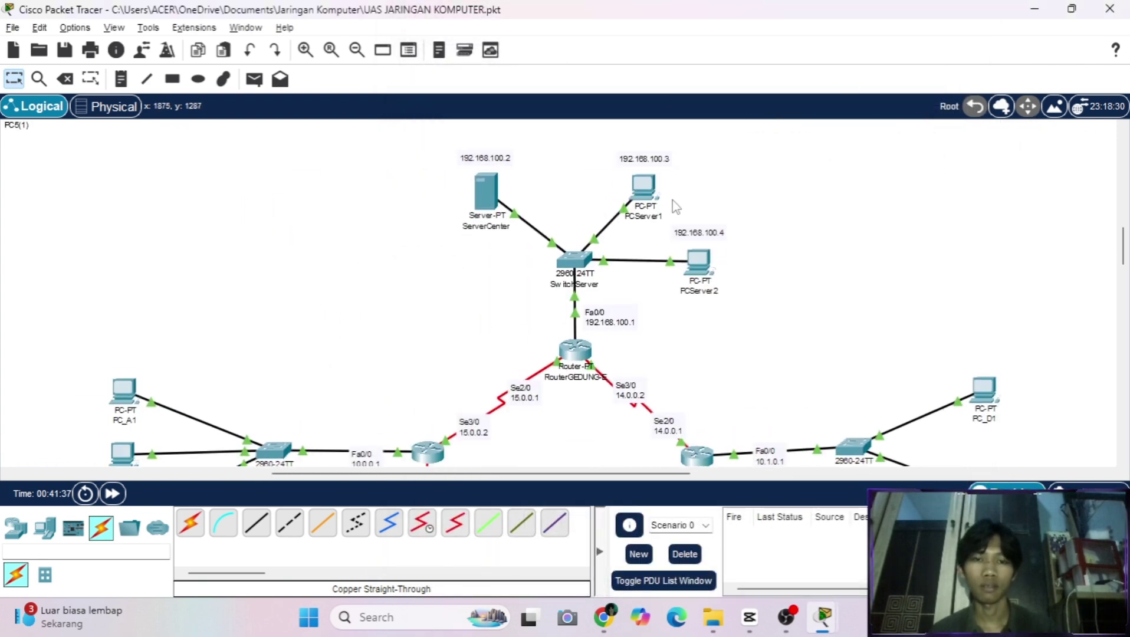
pyautogui.scroll(1, 676, 206)
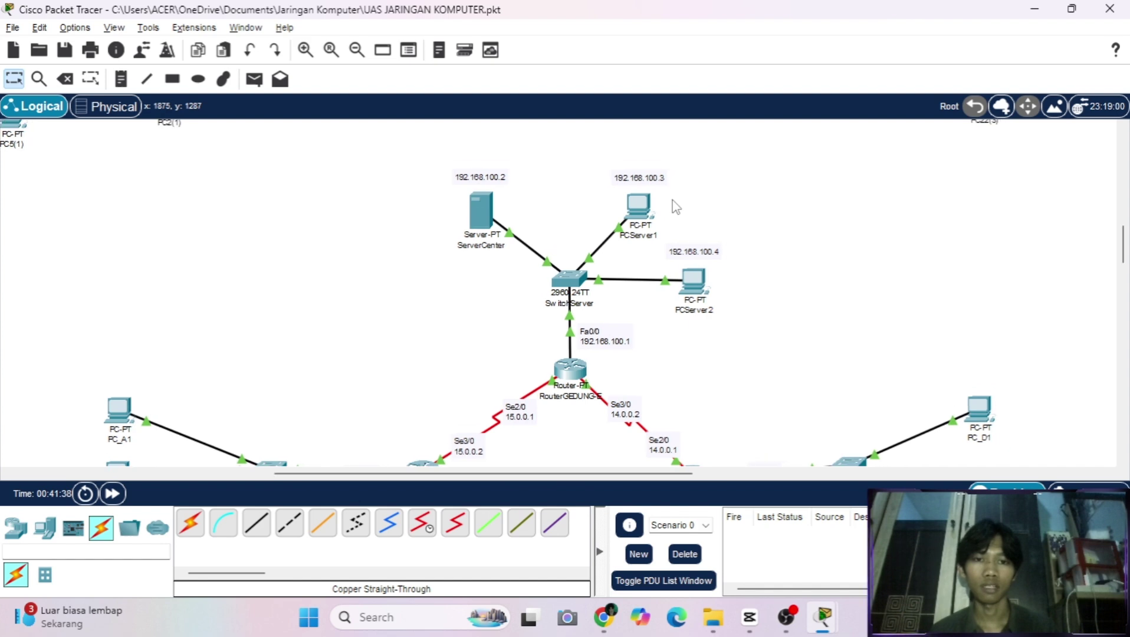
pyautogui.click(640, 208)
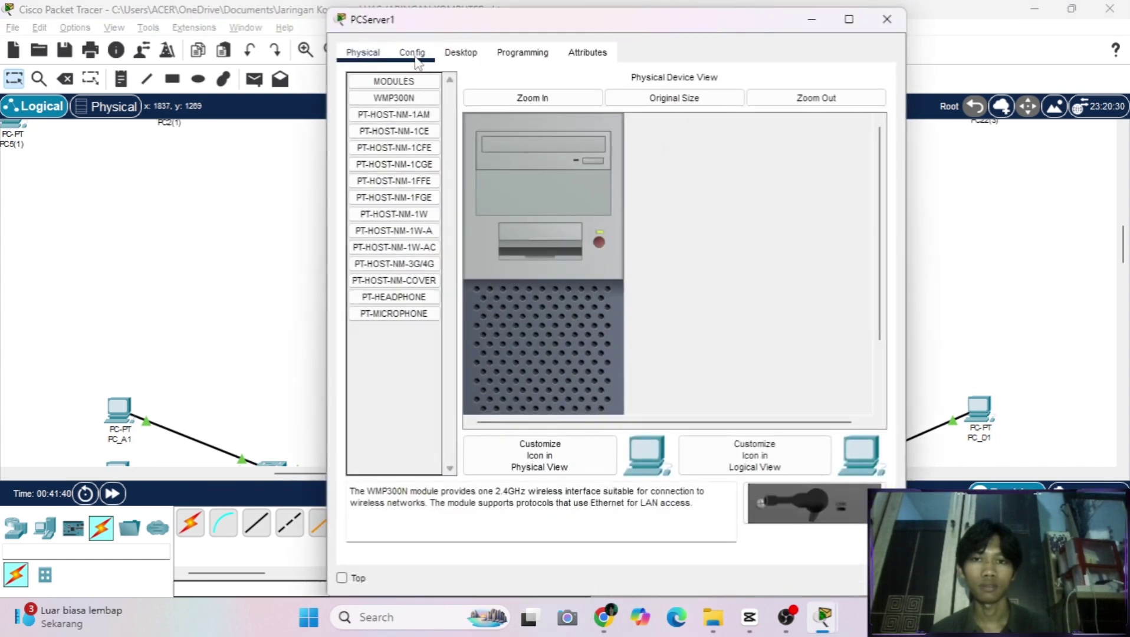
pyautogui.click(413, 54)
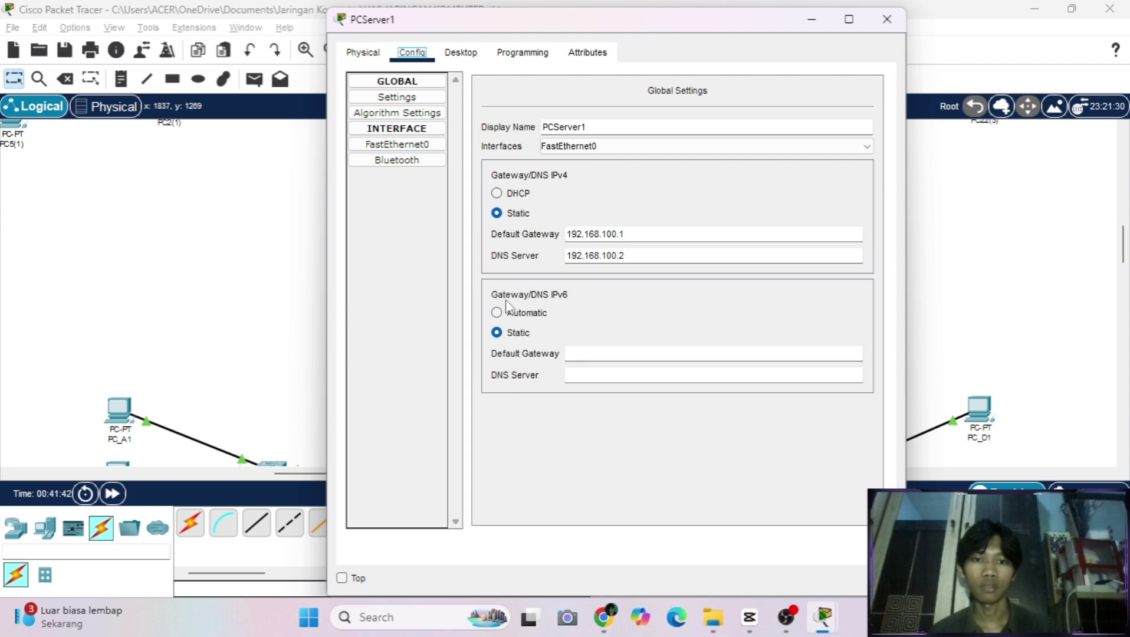
pyautogui.click(461, 53)
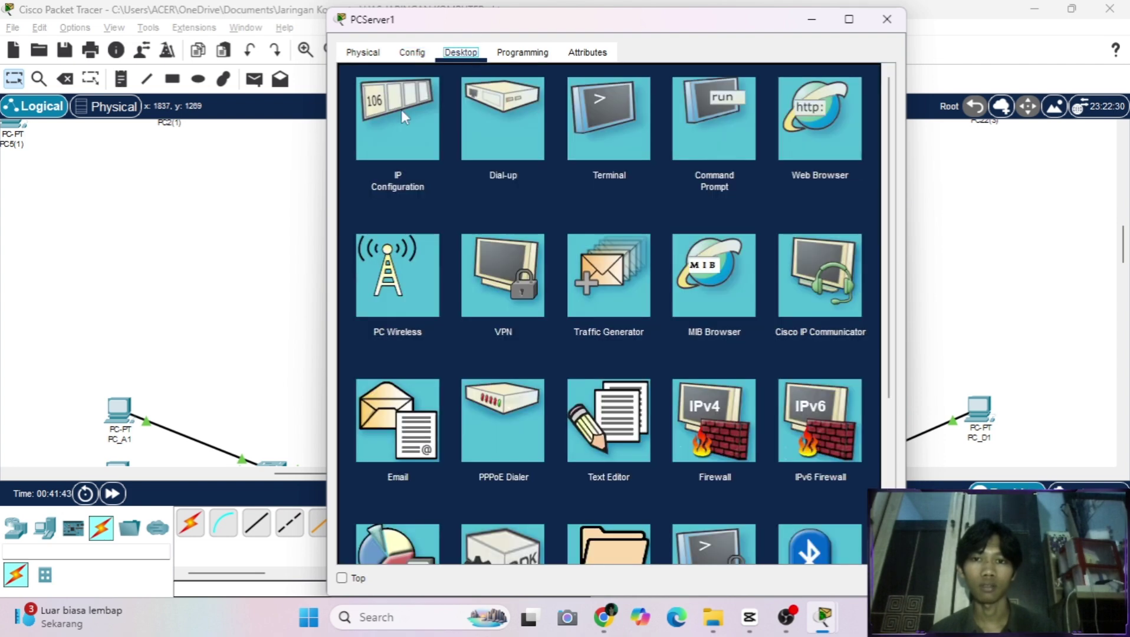
pyautogui.click(401, 110)
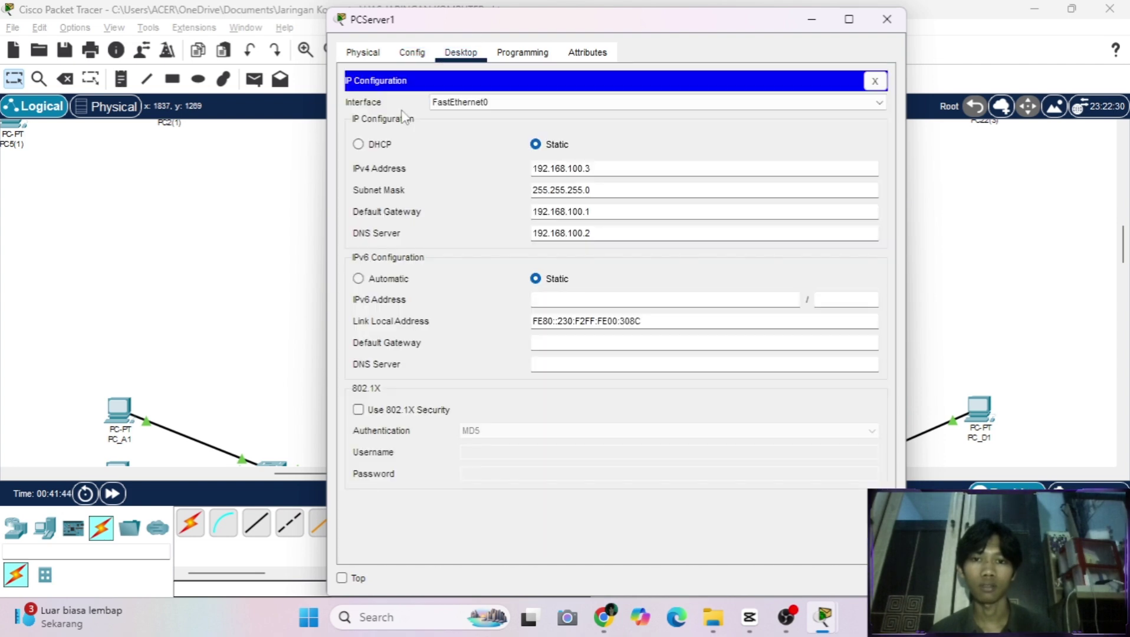
pyautogui.click(362, 52)
pyautogui.click(522, 52)
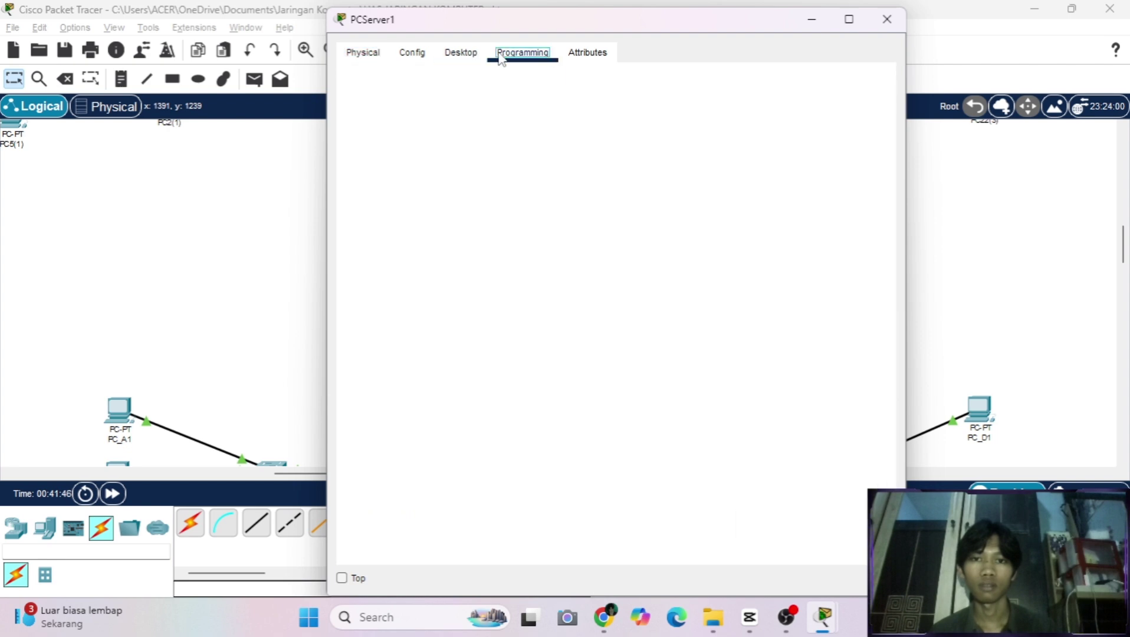
pyautogui.click(460, 52)
pyautogui.click(874, 81)
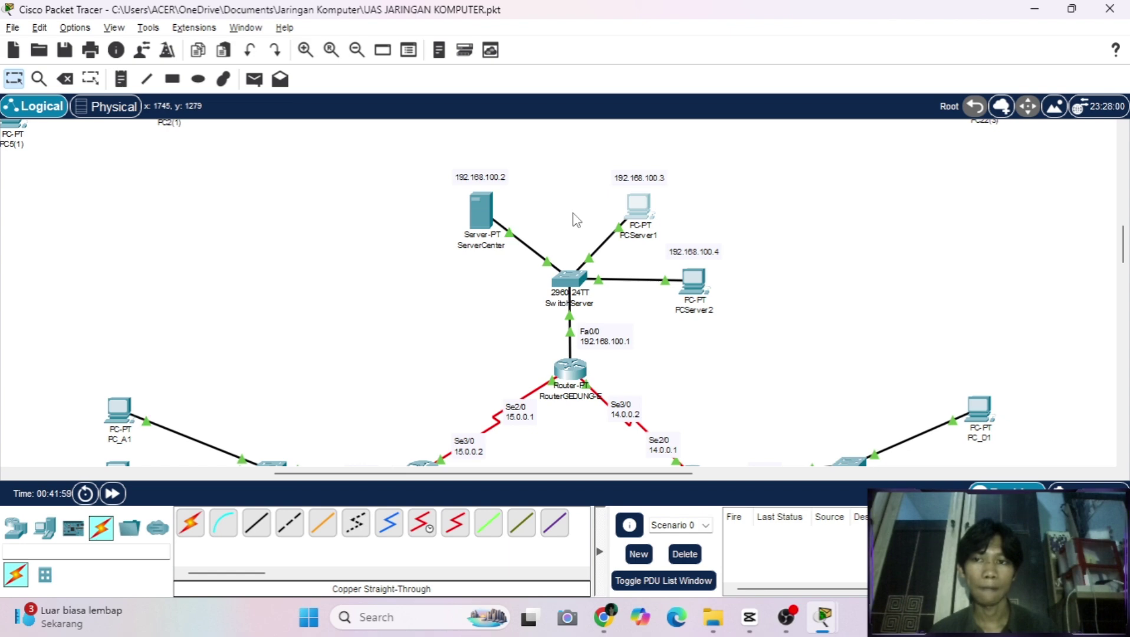
# Load 192.168.100.2 in PCServer1's web browser, with its window moved aside so the server network stays in view.
pyautogui.hscroll(3, 577, 220)
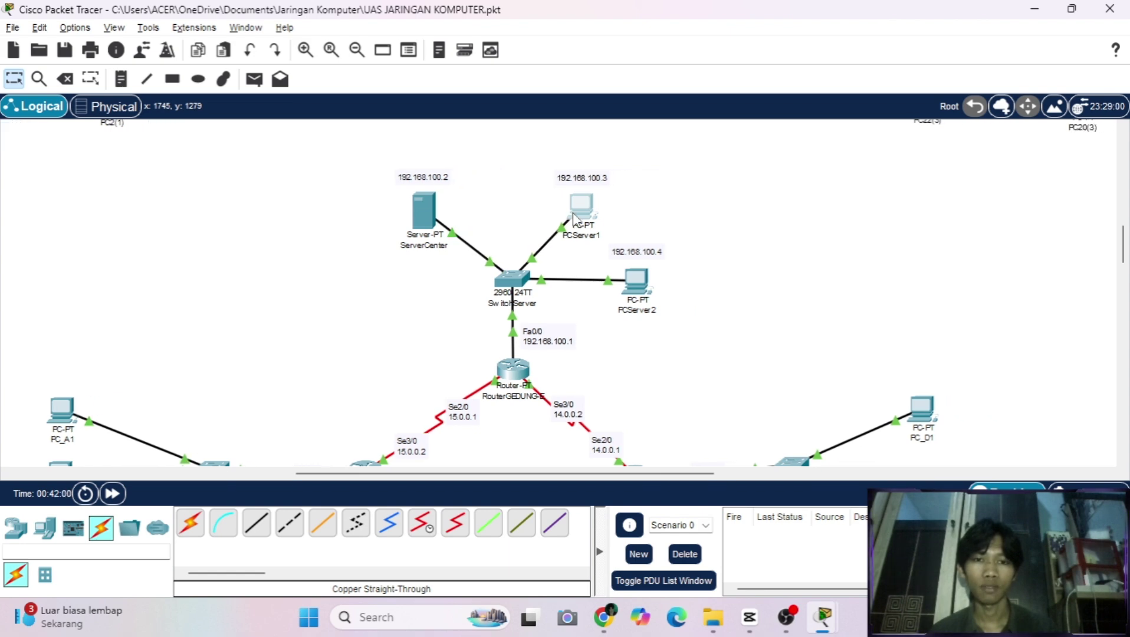
pyautogui.click(511, 206)
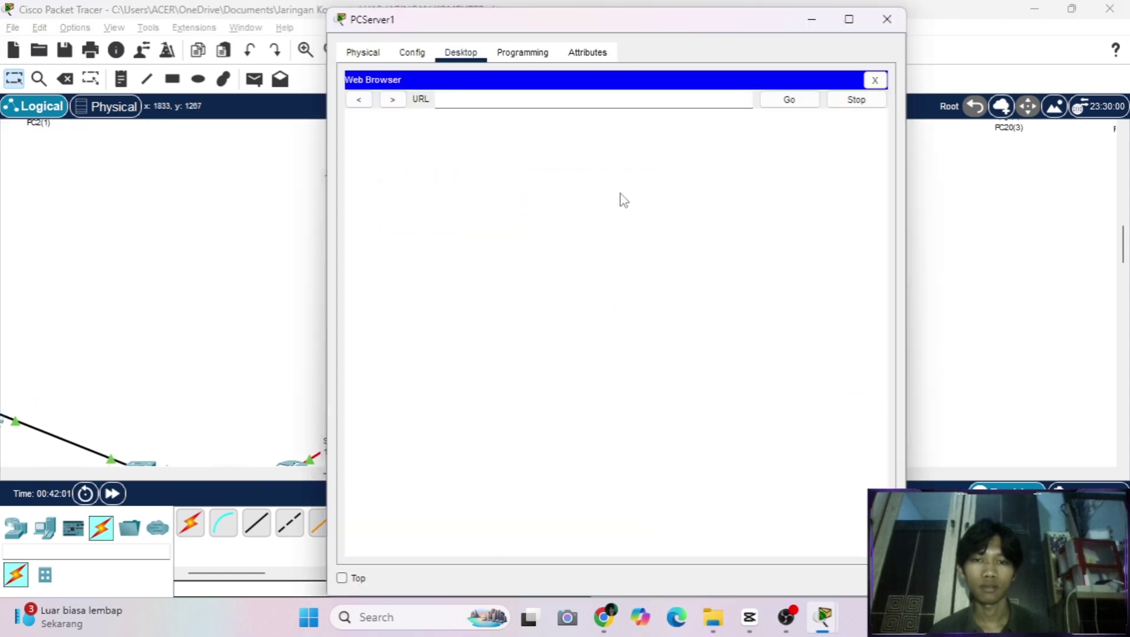
pyautogui.moveTo(581, 33); pyautogui.dragTo(796, 29)
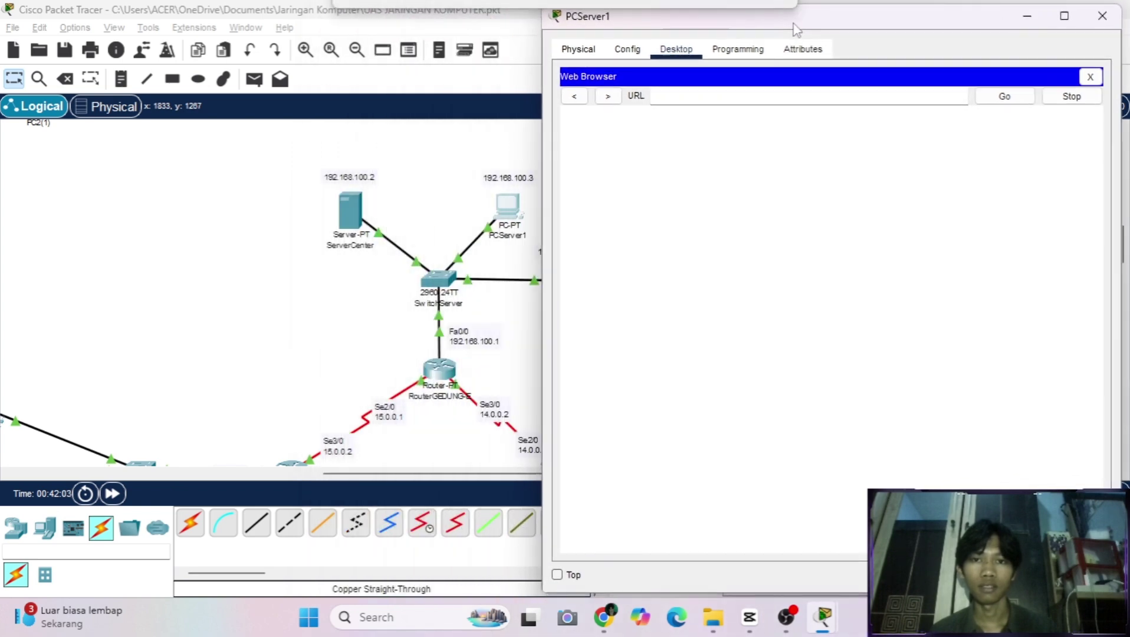
pyautogui.click(704, 102)
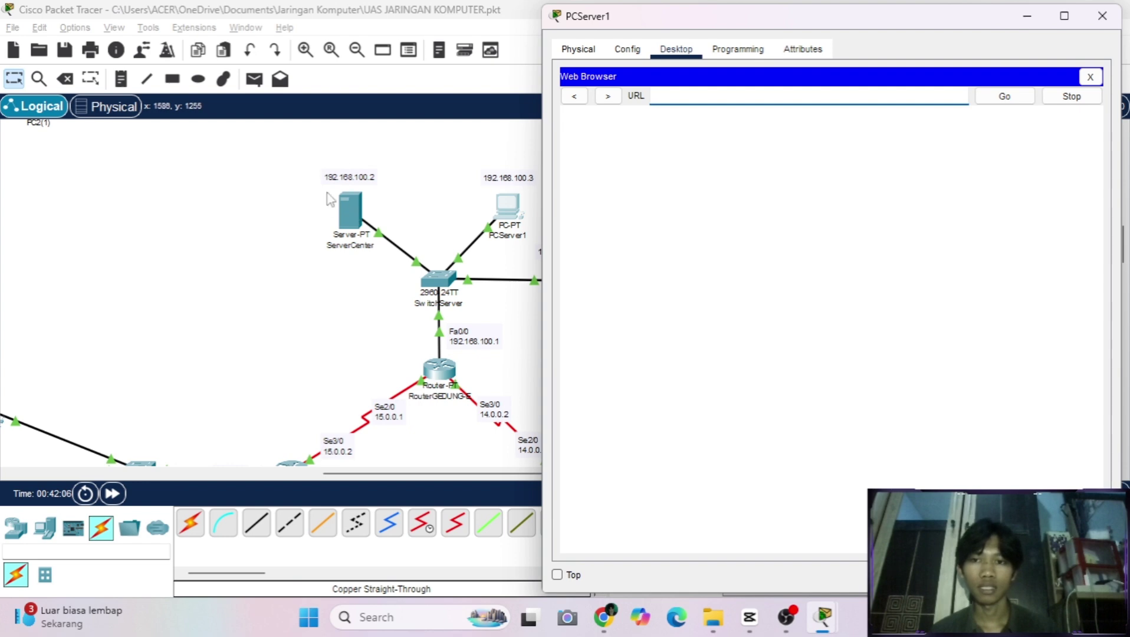
pyautogui.write('192.168.100.2')
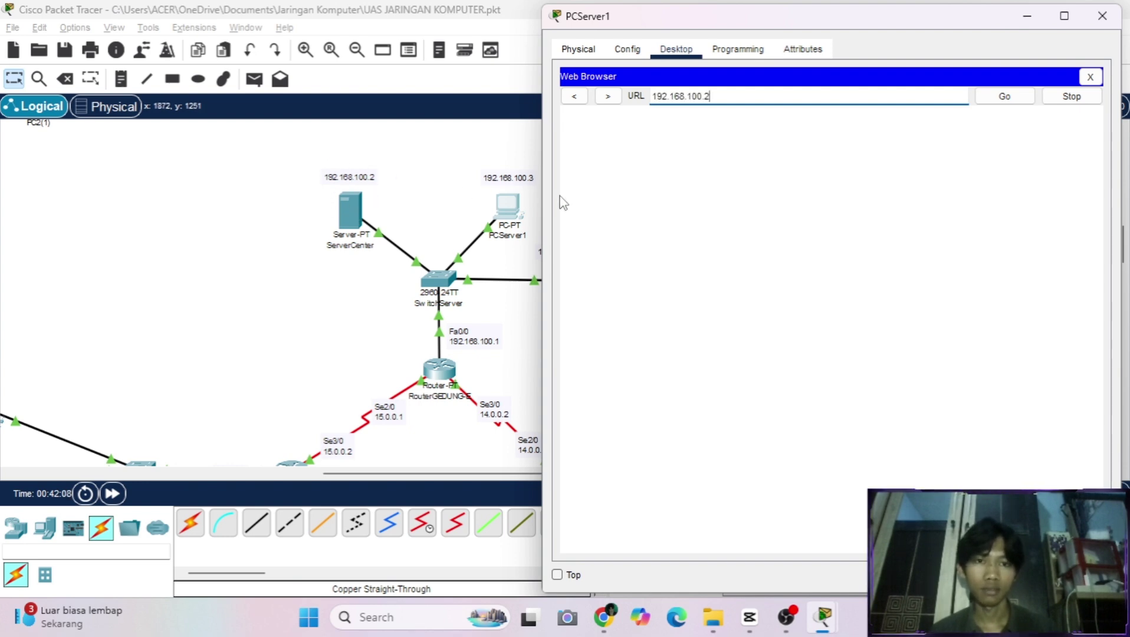
pyautogui.press('Return')
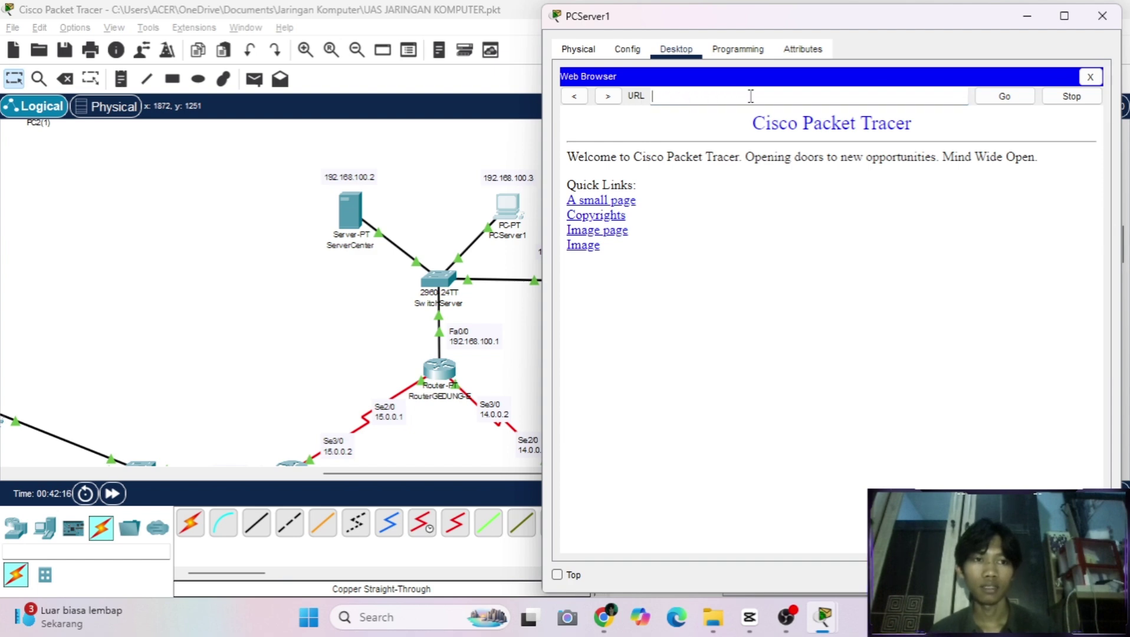
# Load the personal www host name in PCServer1's web browser, and close the PC's window.
pyautogui.click(1071, 99)
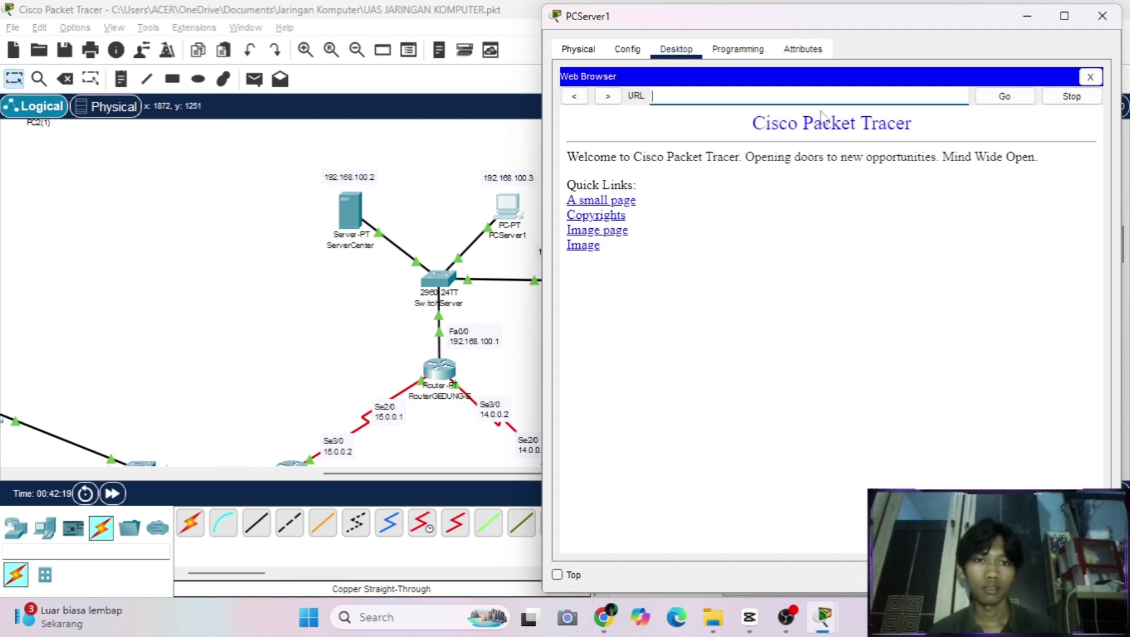
pyautogui.write('www')
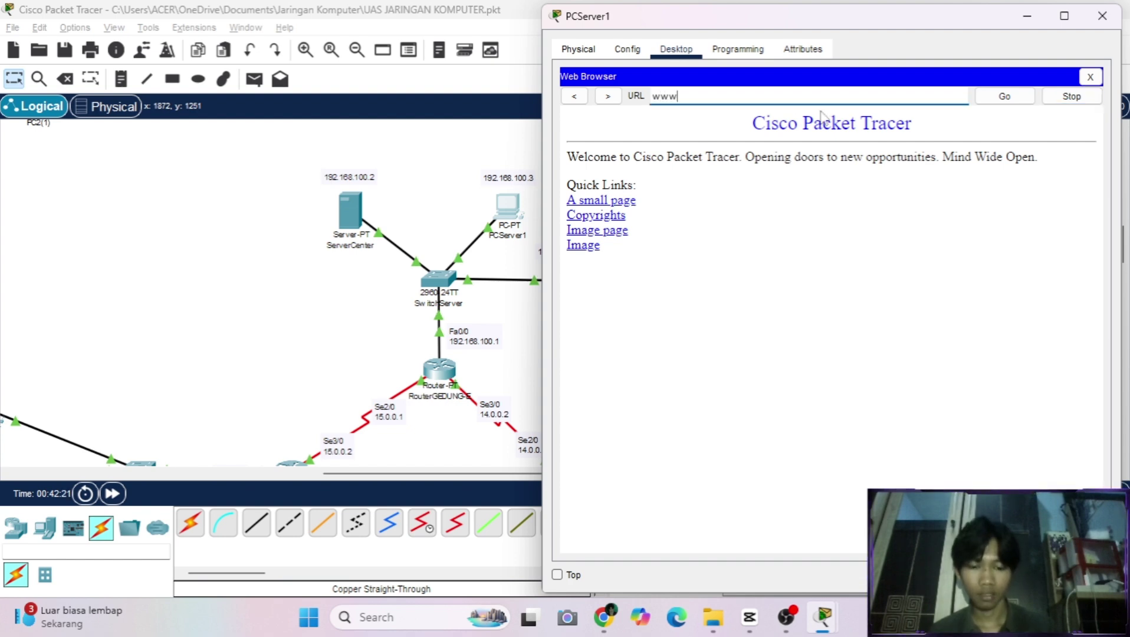
pyautogui.write('.ad')
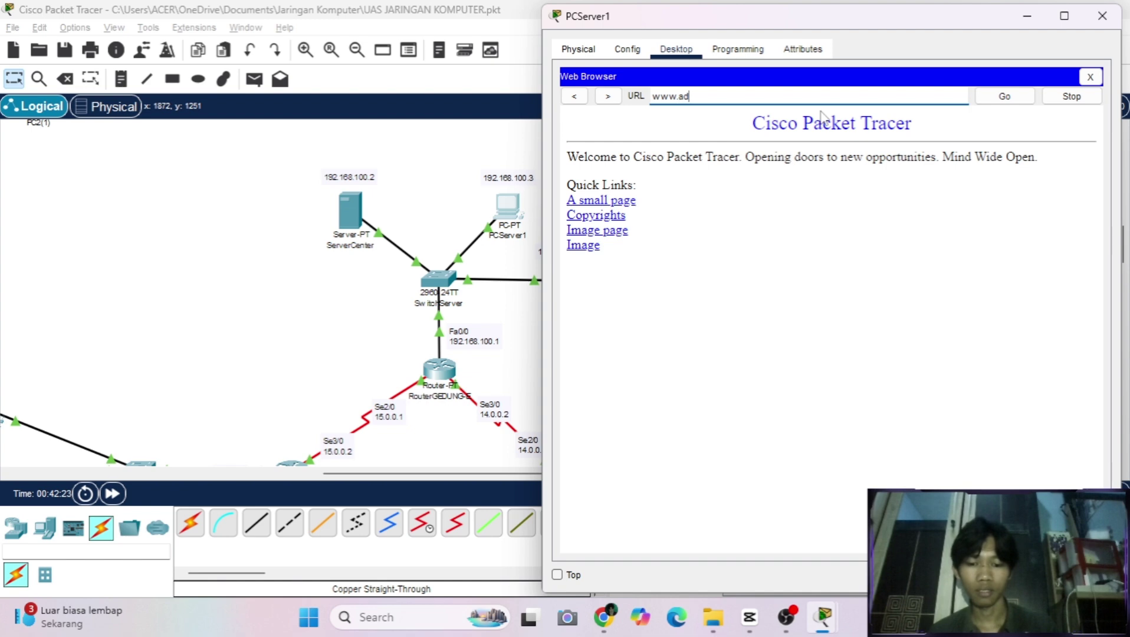
pyautogui.write('hitya')
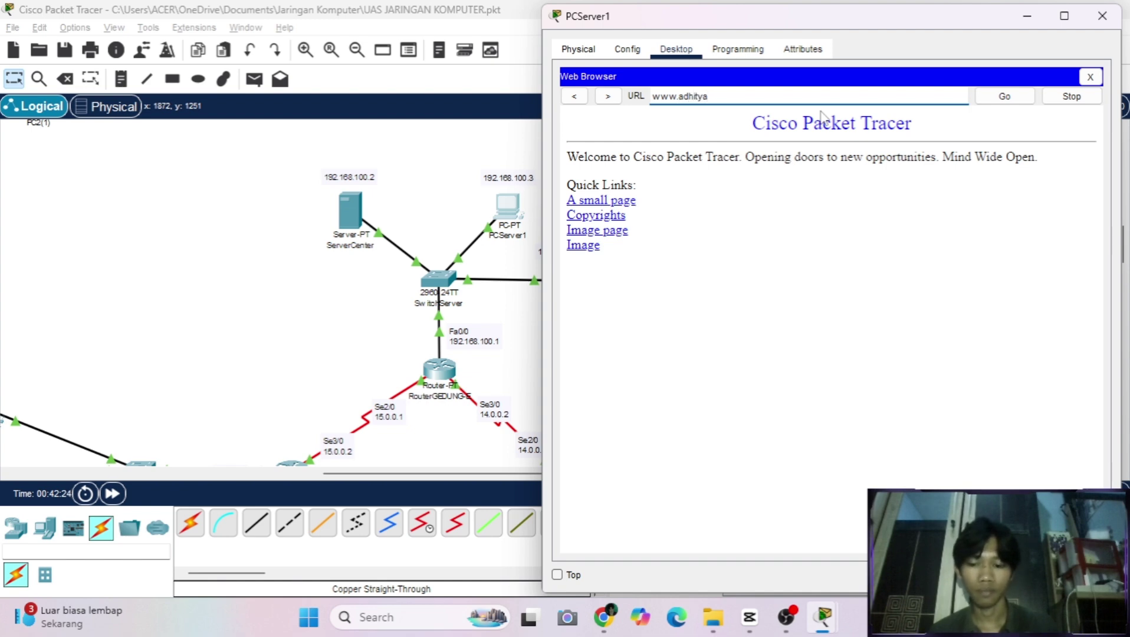
pyautogui.write('daffa')
pyautogui.press('Return')
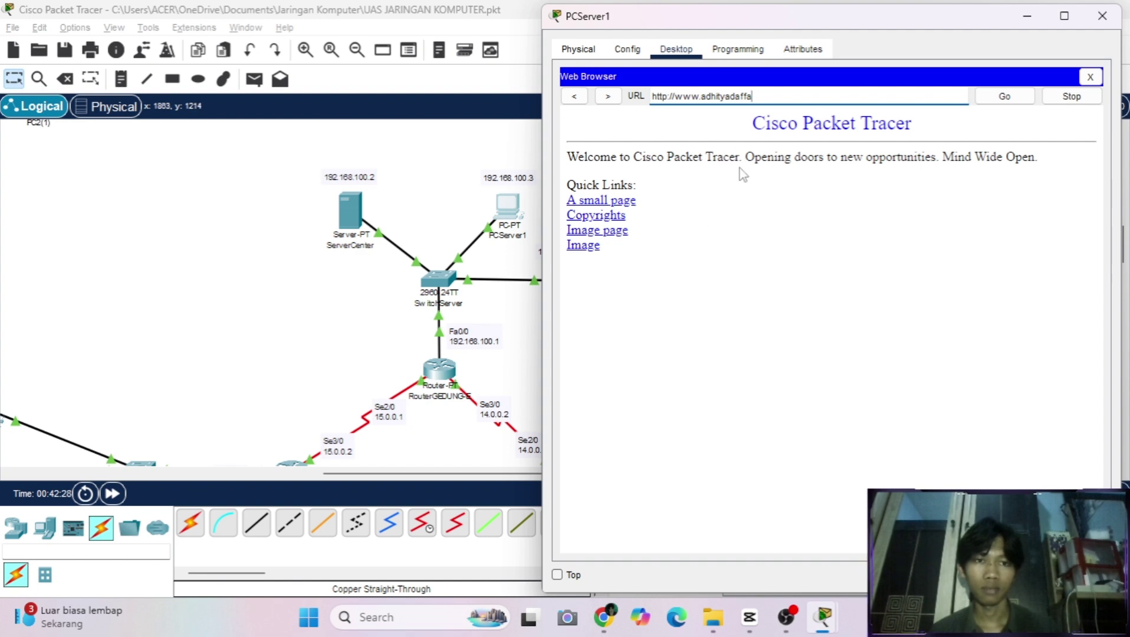
pyautogui.click(1102, 16)
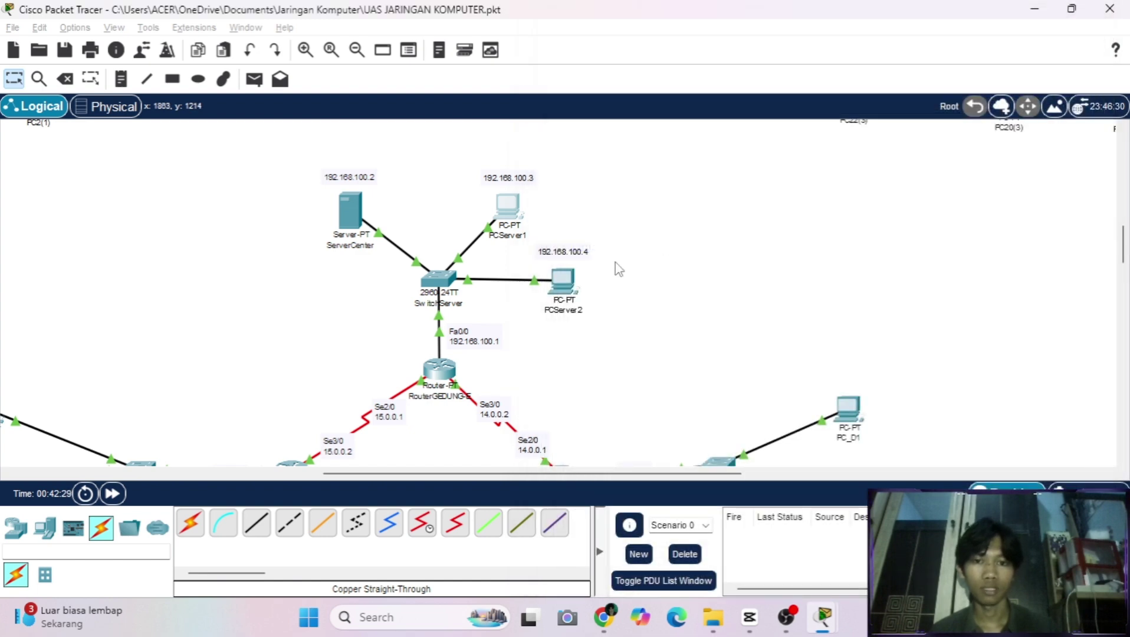
# Load the personal www host name in PCServer2's web browser, highlight the page heading, and minimize the PC's window.
pyautogui.click(570, 292)
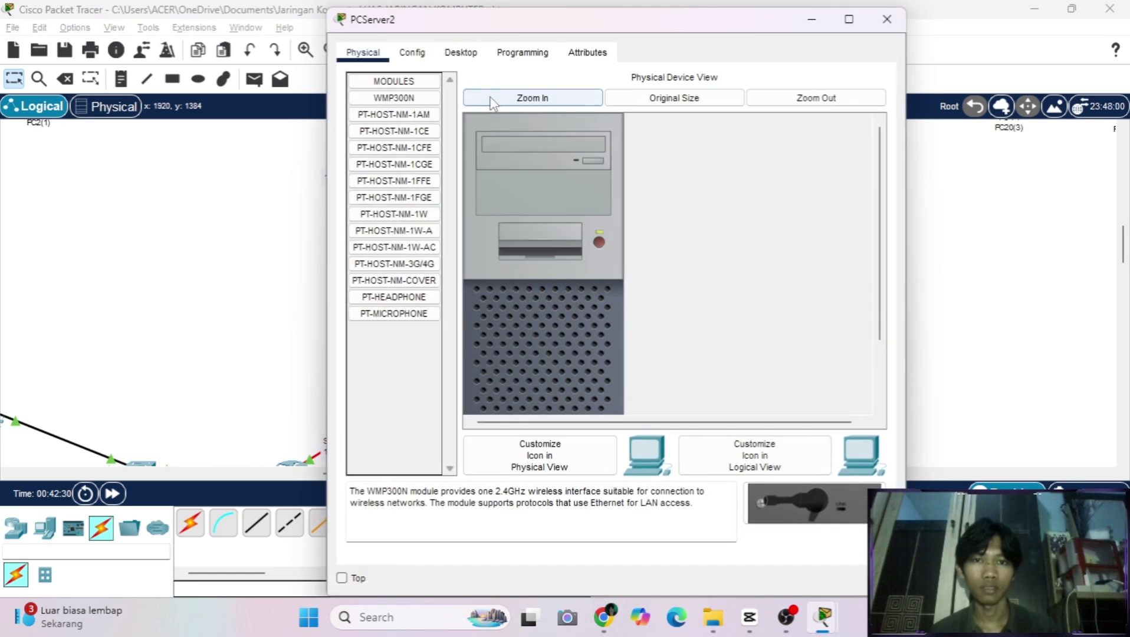
pyautogui.click(465, 56)
pyautogui.click(776, 153)
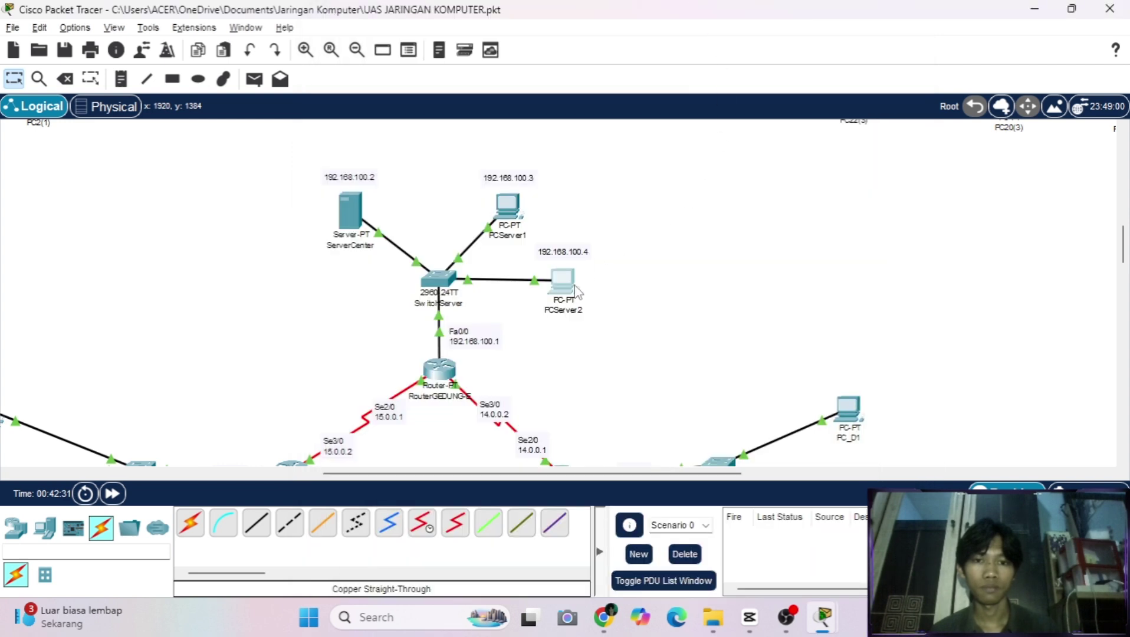
pyautogui.click(575, 284)
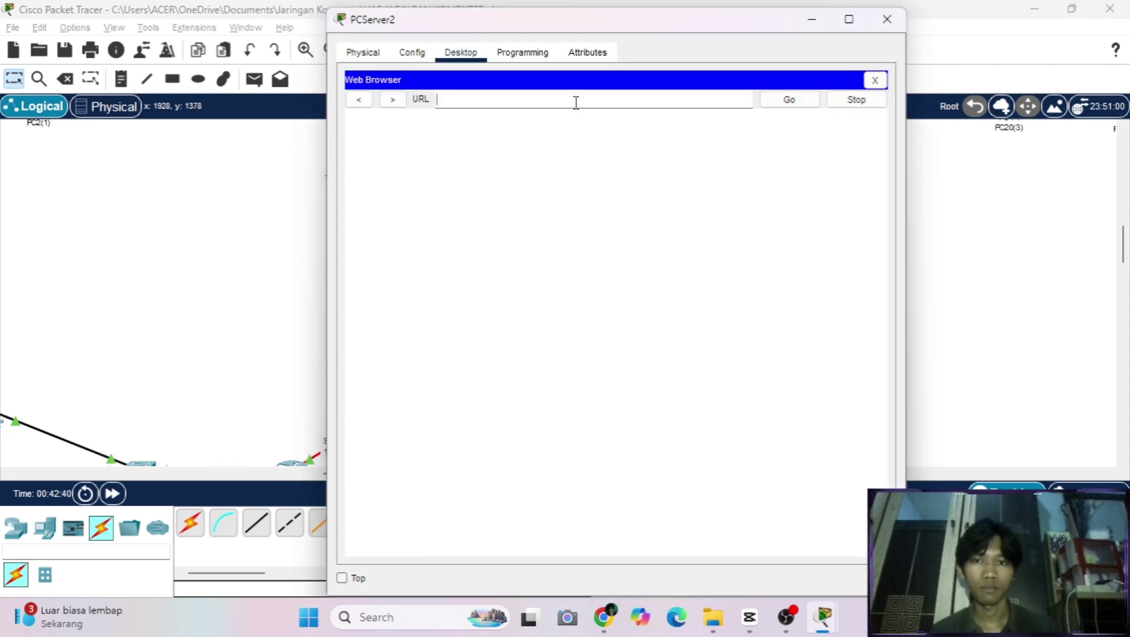
pyautogui.write('www')
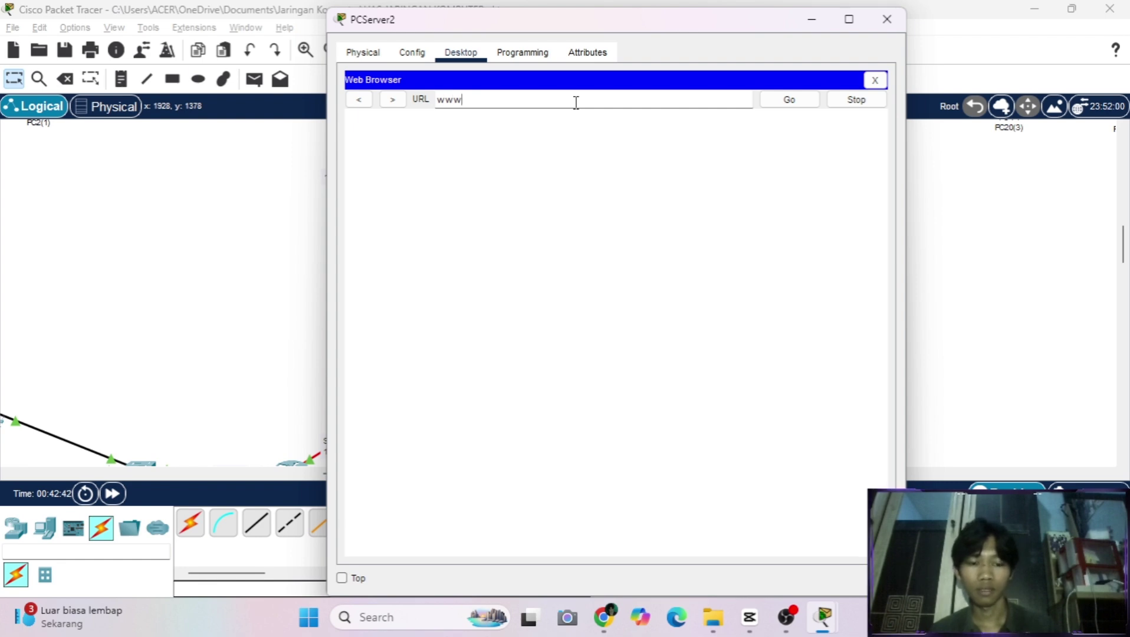
pyautogui.write('.adhity')
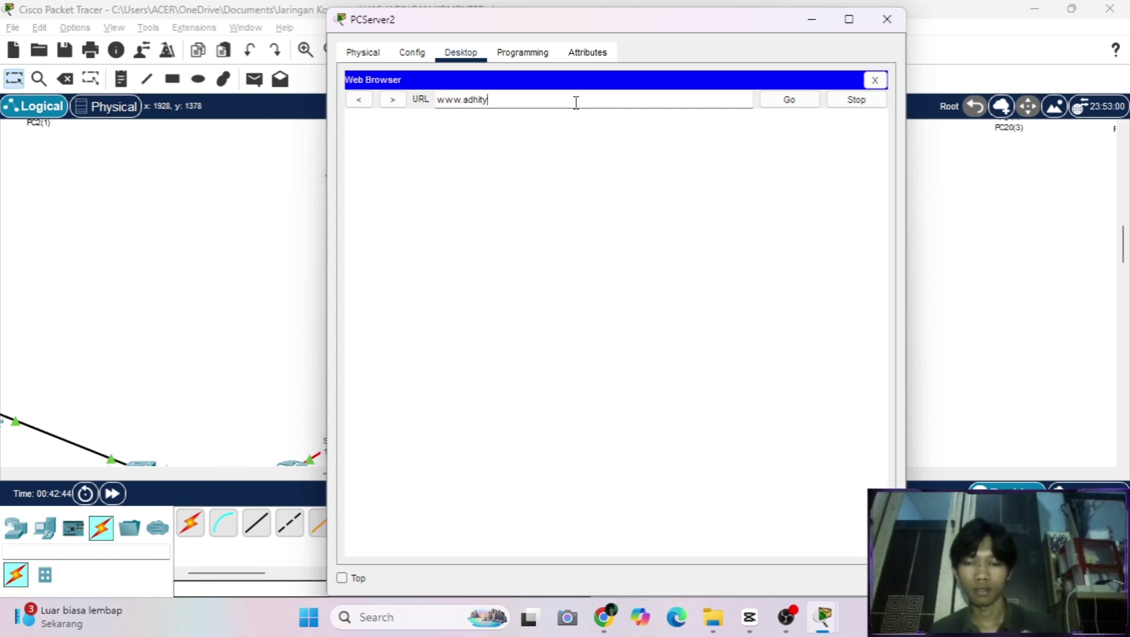
pyautogui.write('adaffa')
pyautogui.press('Return')
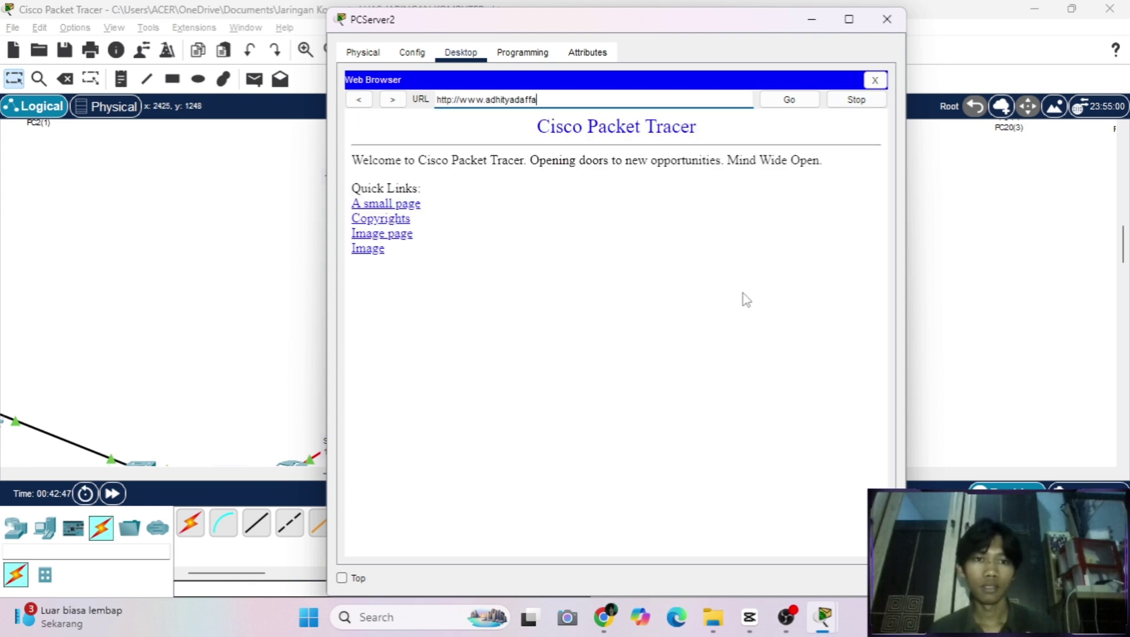
pyautogui.hscroll(5, 241, 221)
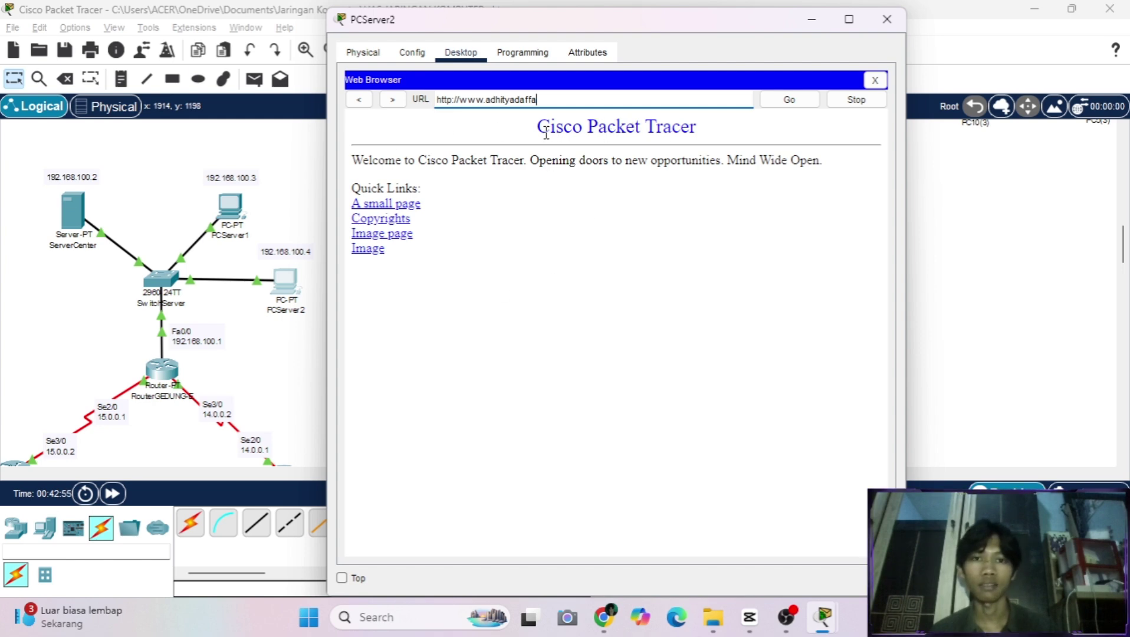
pyautogui.moveTo(550, 127); pyautogui.dragTo(528, 148)
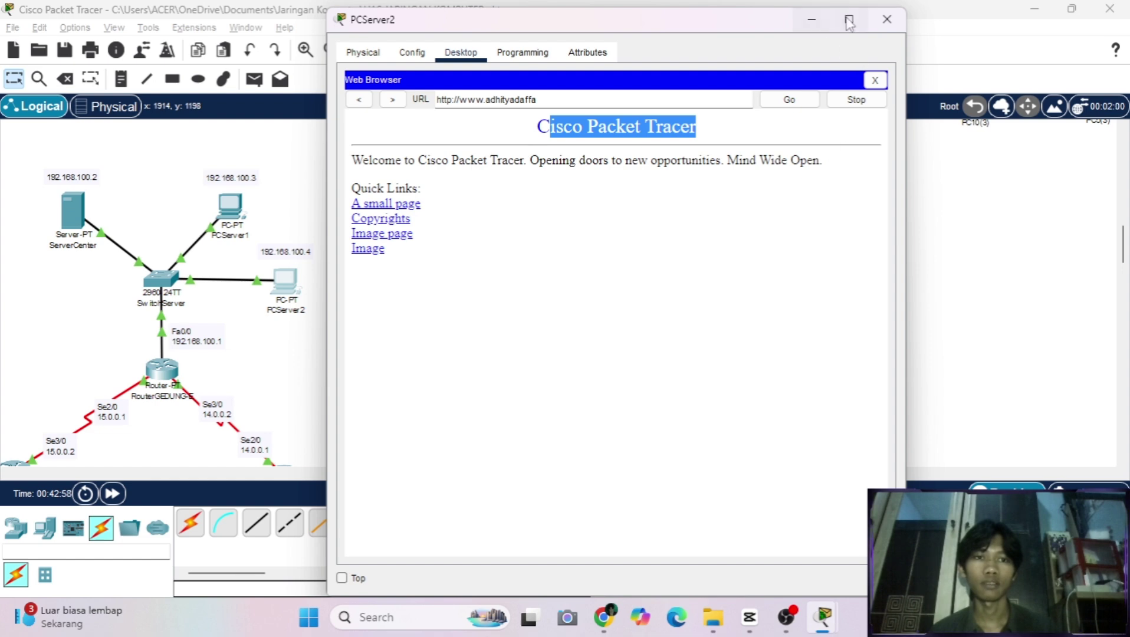
pyautogui.click(811, 21)
# Open ServerCenter's HTTP service settings, with its window placed so the server and its switch stay in view.
pyautogui.hscroll(-5, 525, 209)
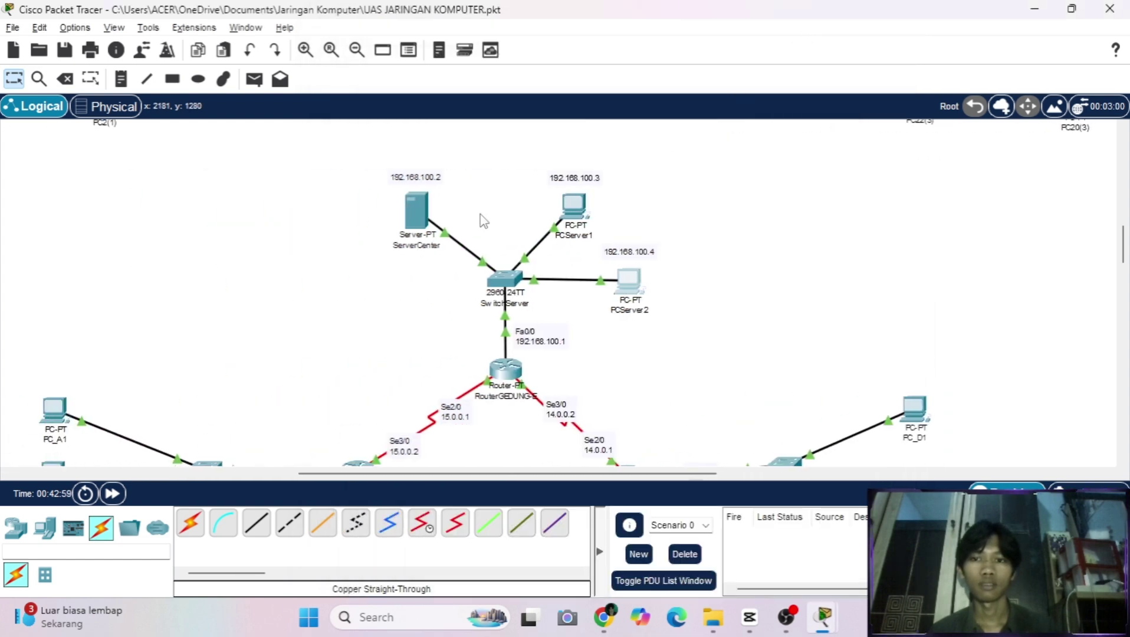
pyautogui.click(434, 221)
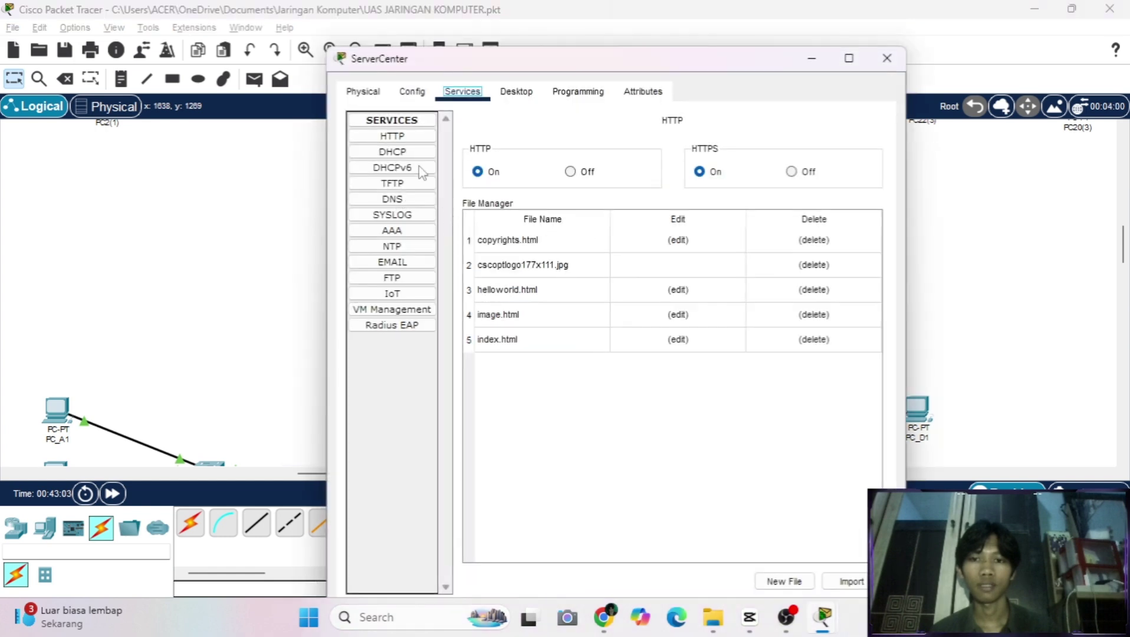
pyautogui.moveTo(563, 58); pyautogui.dragTo(738, 46)
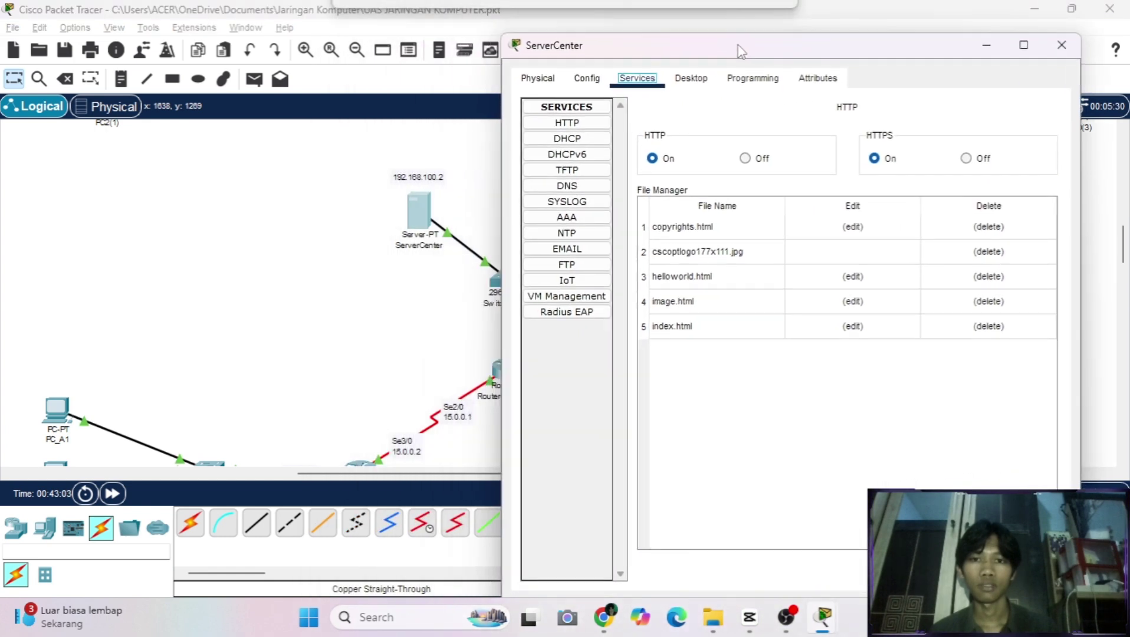
pyautogui.click(572, 123)
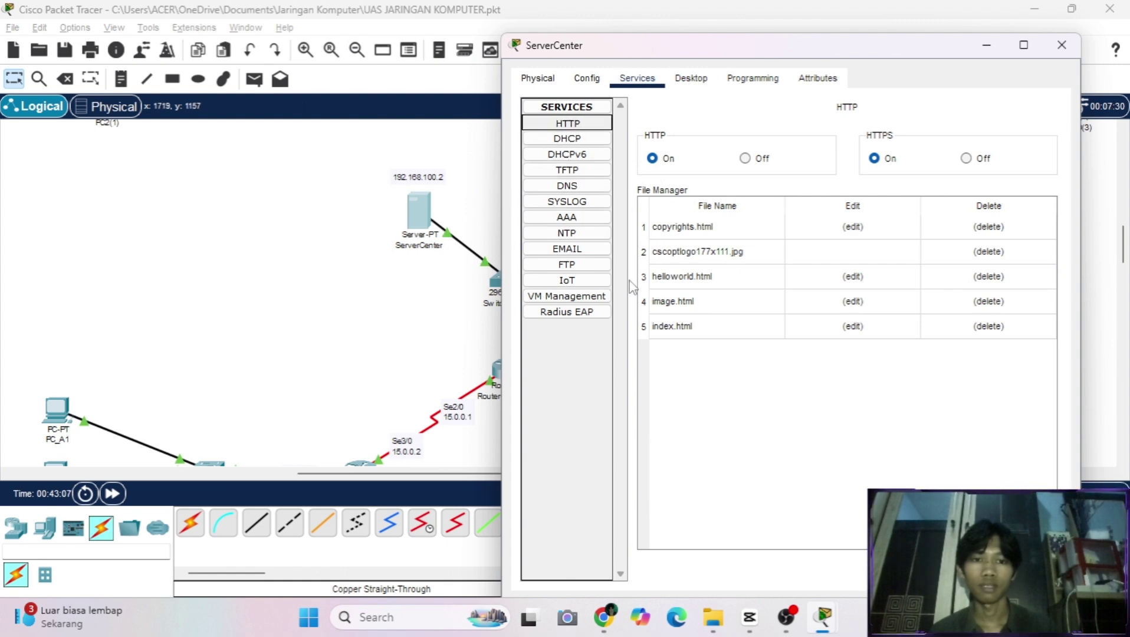
pyautogui.hscroll(3, 445, 294)
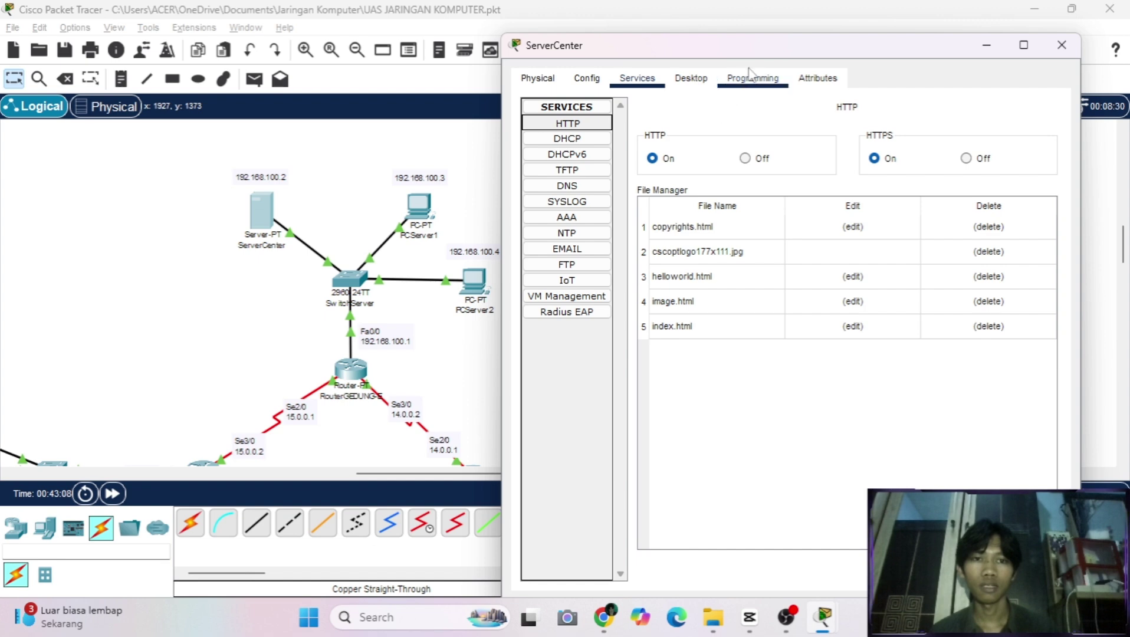
pyautogui.moveTo(773, 55); pyautogui.dragTo(693, 49)
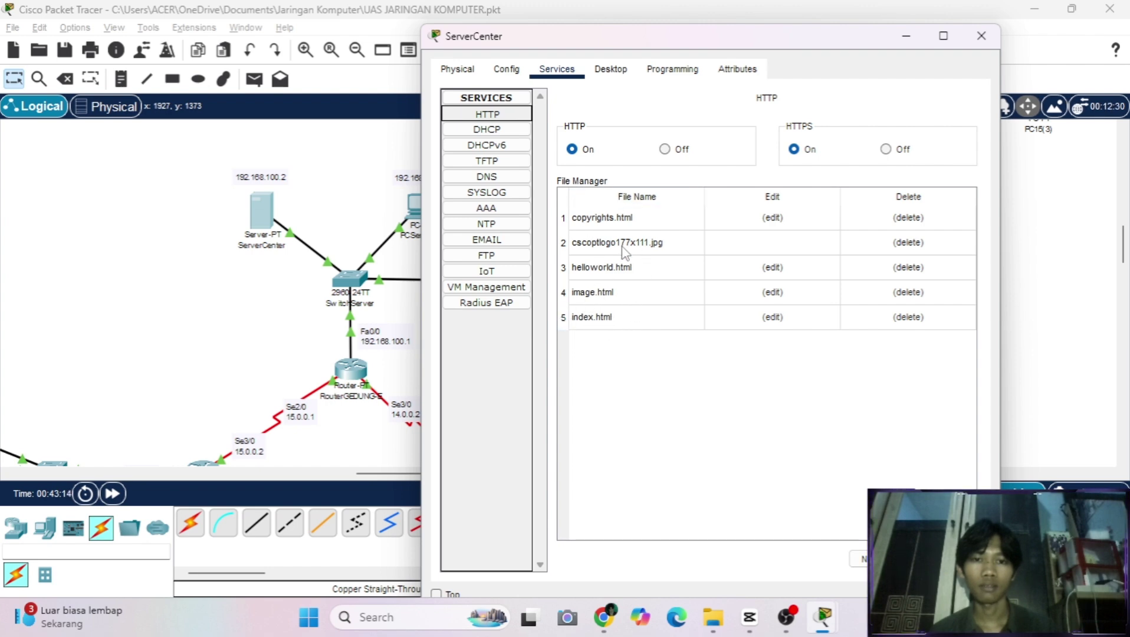
# Delete index.html, image.html, helloworld.html, cscoptlogo177x111.jpg and copyrights.html from ServerCenter's HTTP file manager.
pyautogui.click(908, 322)
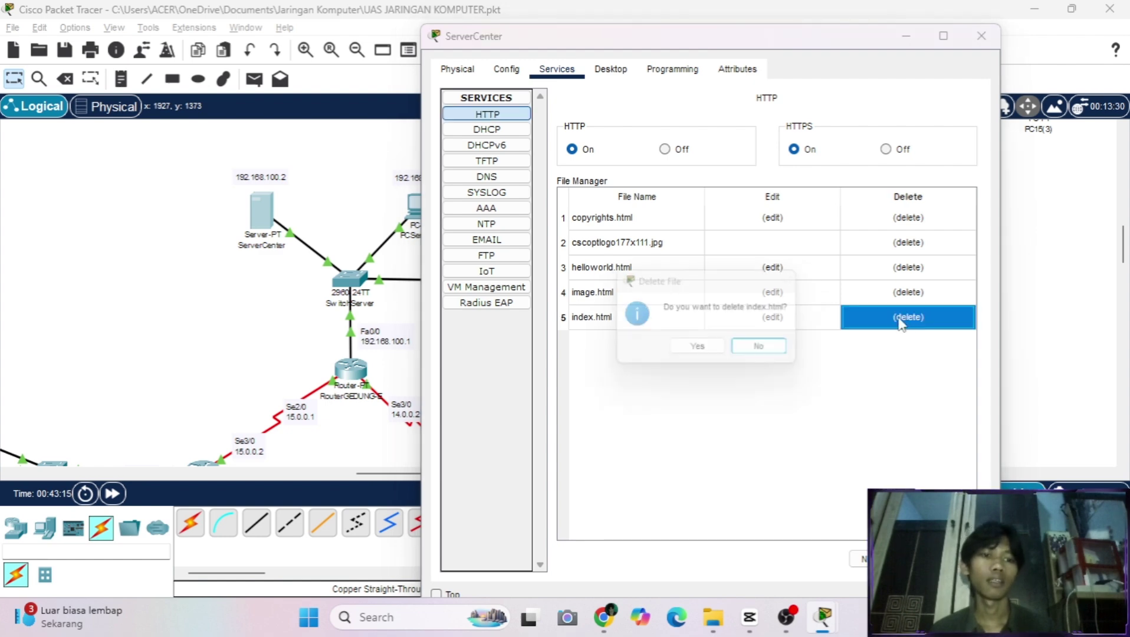
pyautogui.click(709, 355)
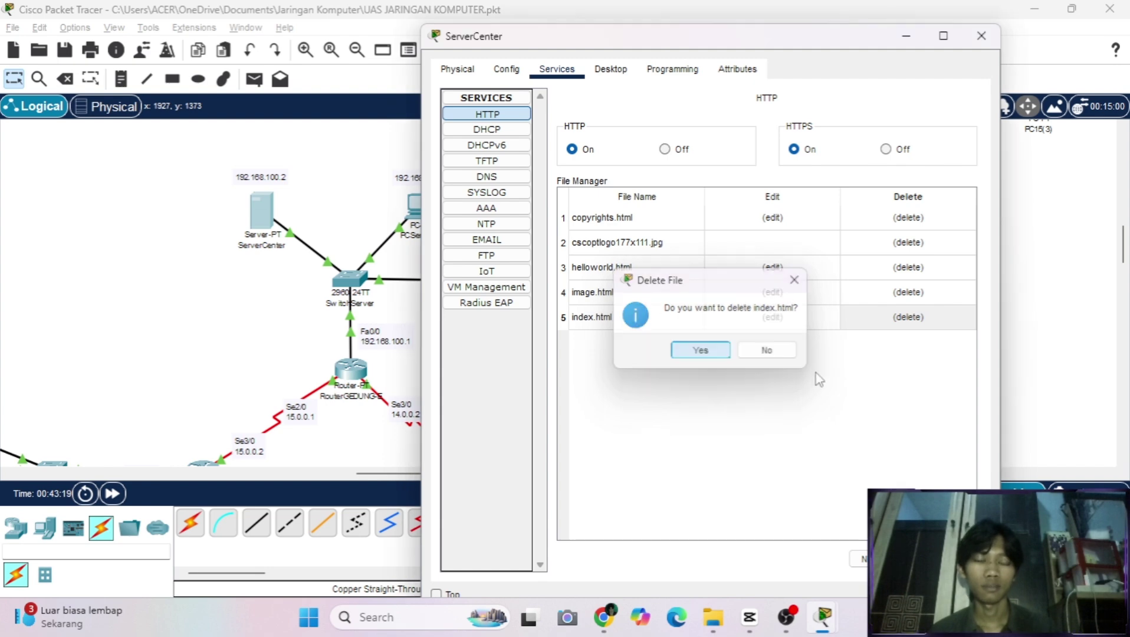
pyautogui.click(902, 293)
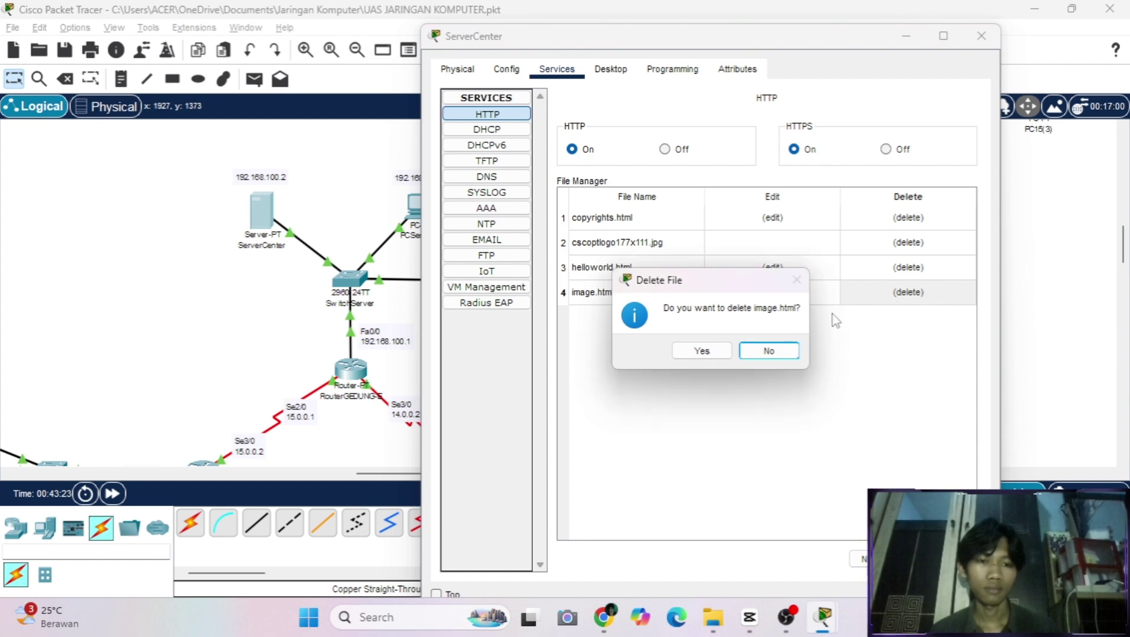
pyautogui.click(712, 346)
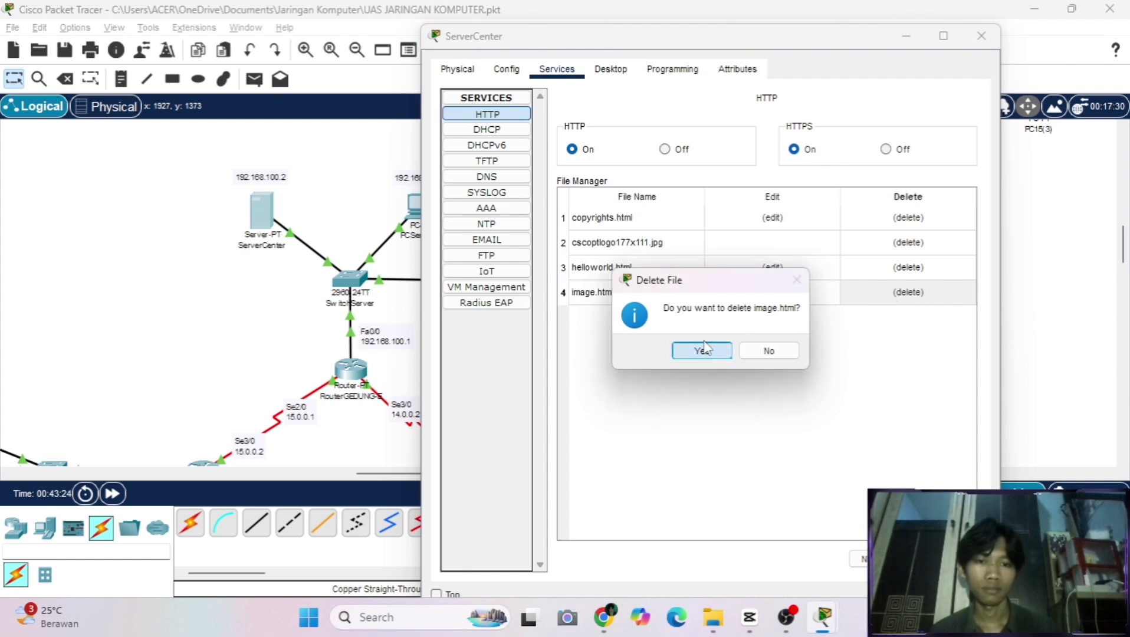
pyautogui.click(703, 348)
pyautogui.click(904, 272)
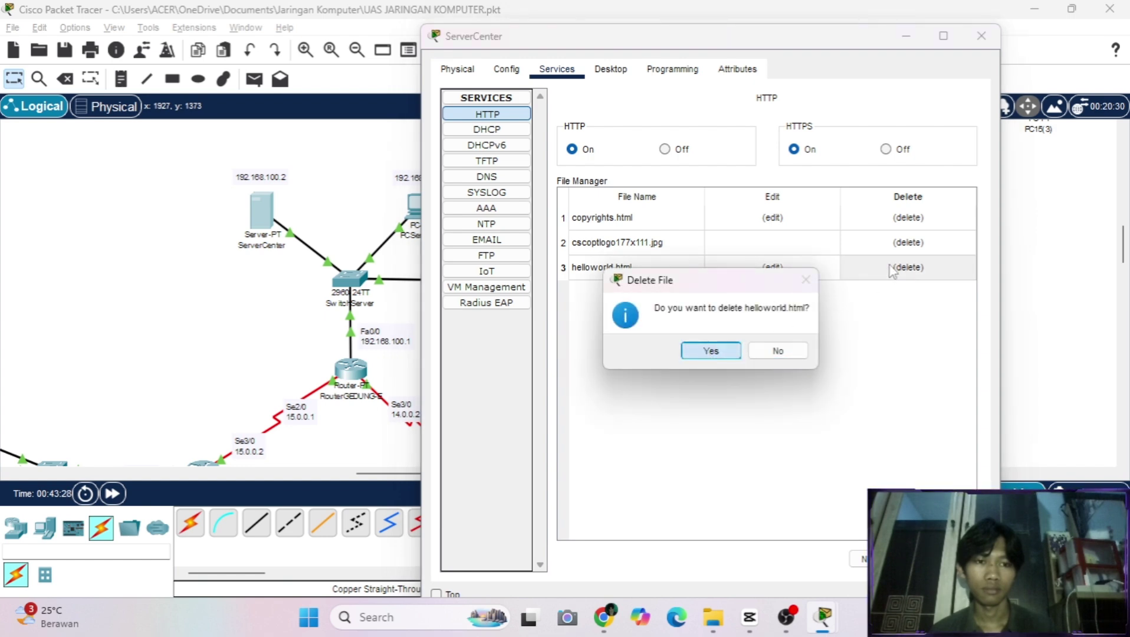
pyautogui.press('Return')
pyautogui.click(917, 243)
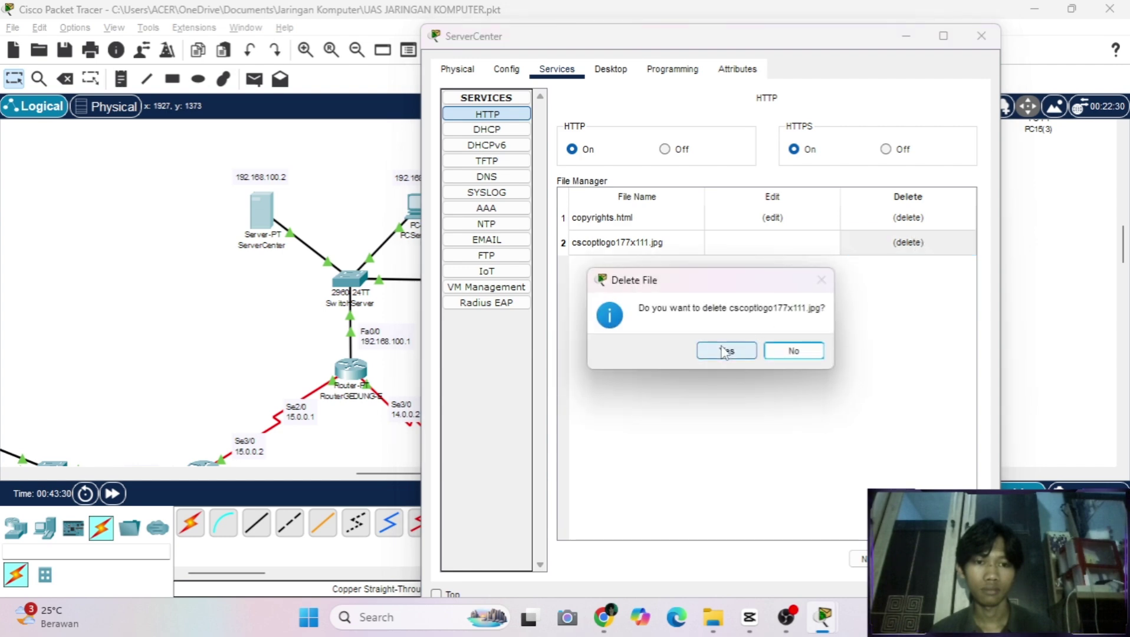
pyautogui.click(726, 351)
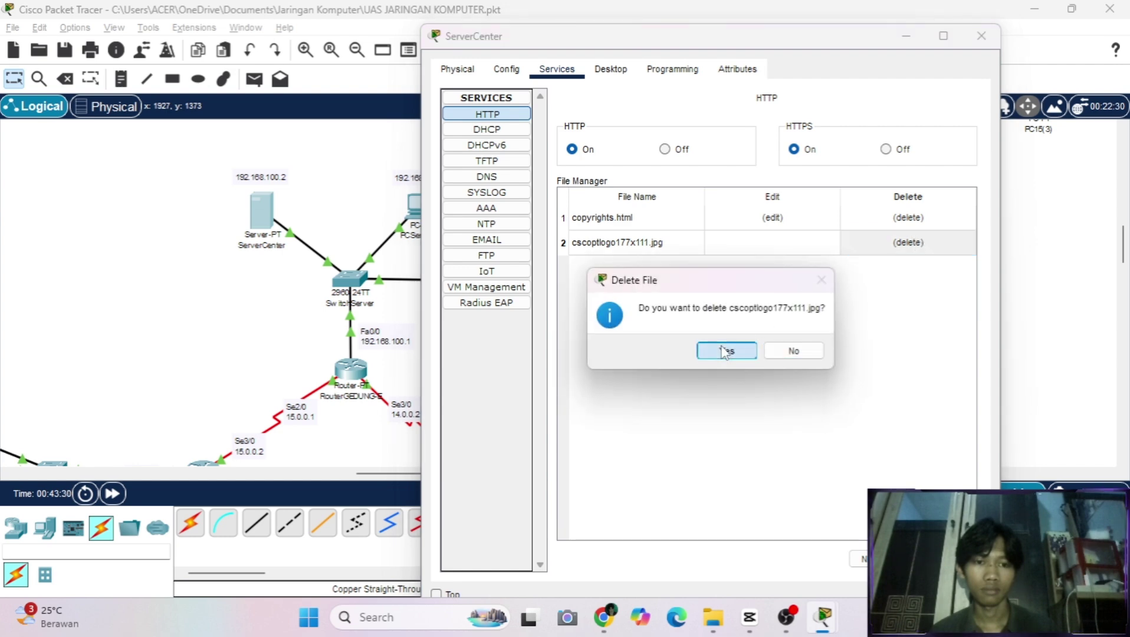
pyautogui.click(905, 227)
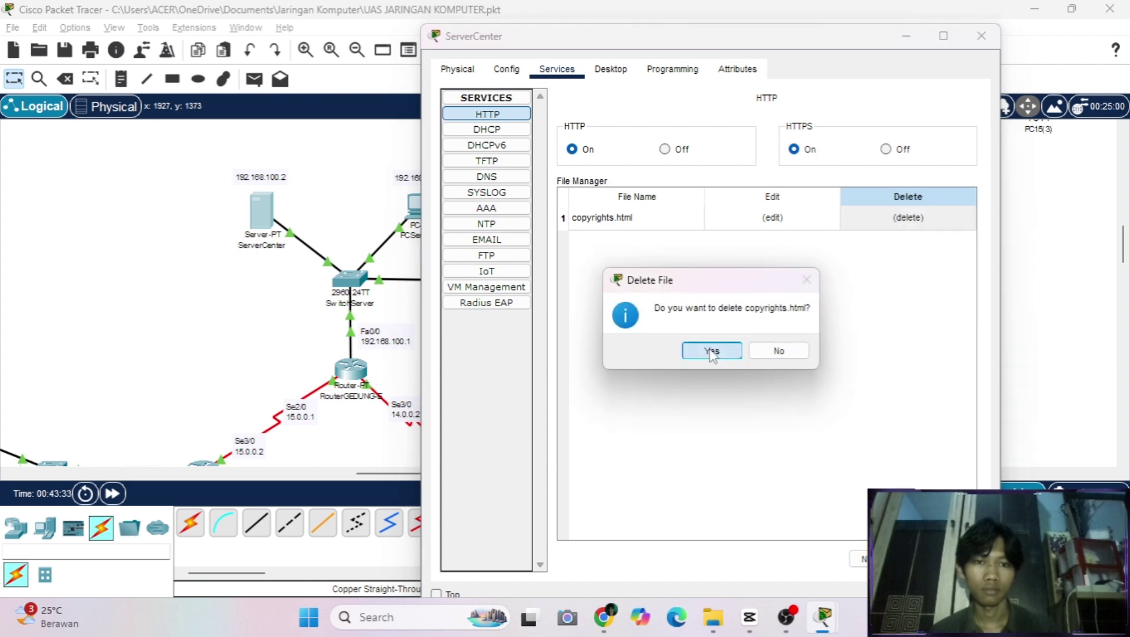
pyautogui.press('Return')
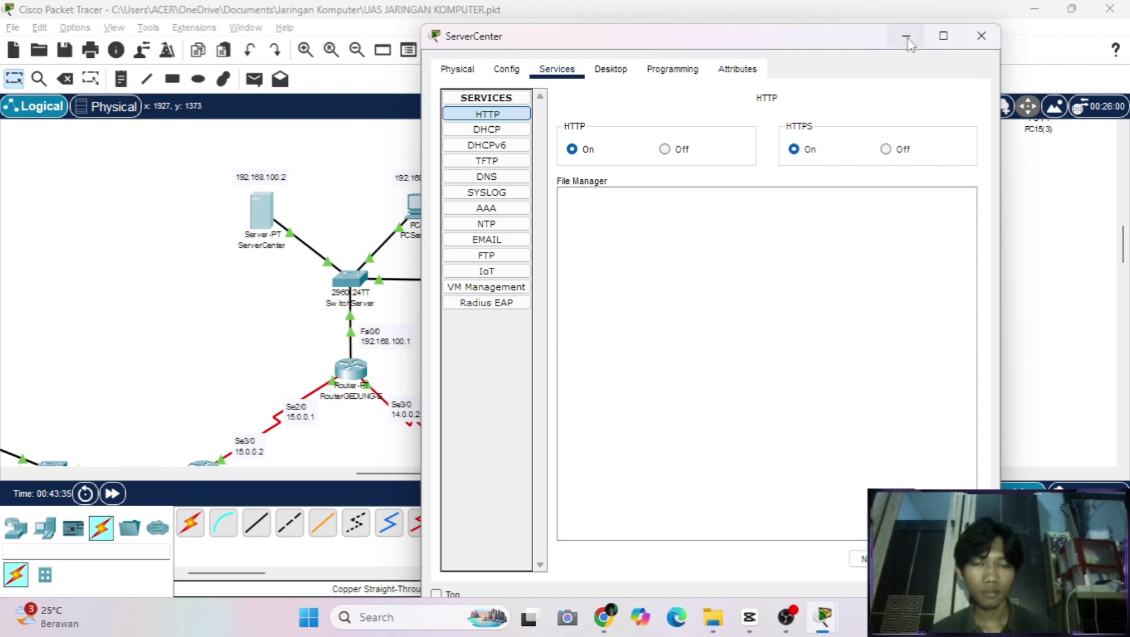
# Copy the entire index.html code from the HTTP file manager of the Server connected to SwitchE, and minimize that server's window.
pyautogui.click(906, 37)
pyautogui.scroll(15, 552, 252)
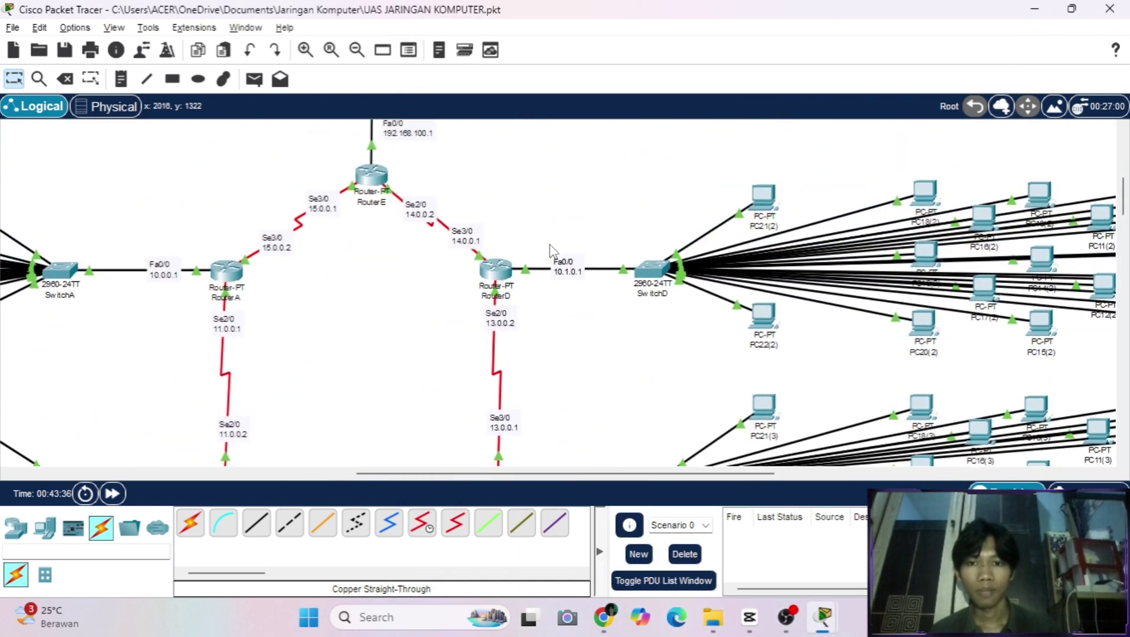
pyautogui.hscroll(-3, 553, 251)
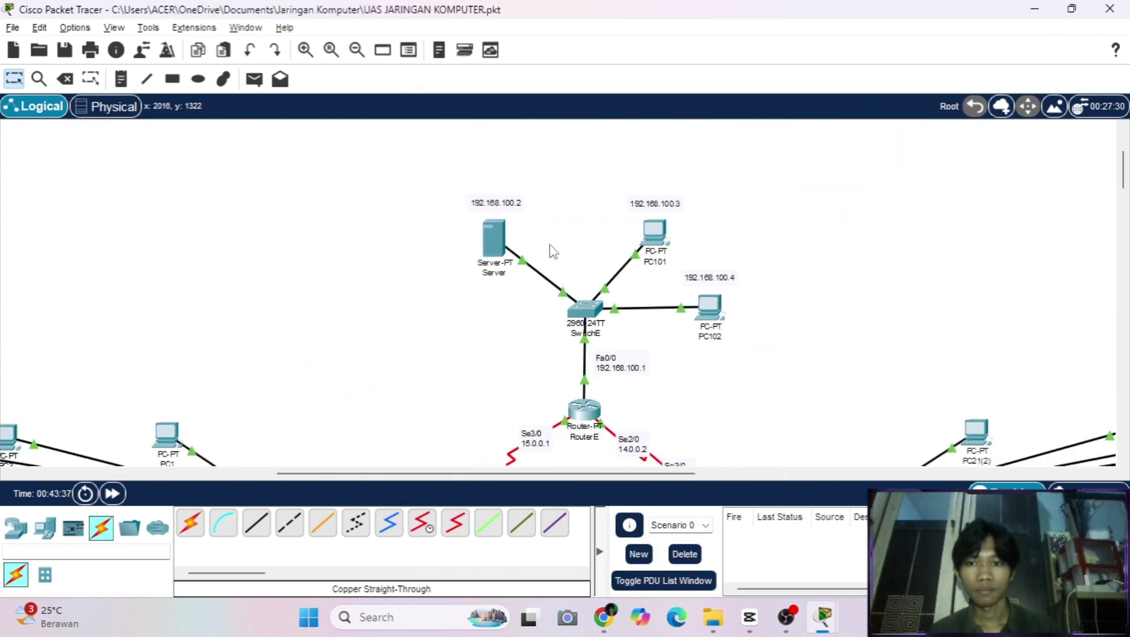
pyautogui.click(490, 249)
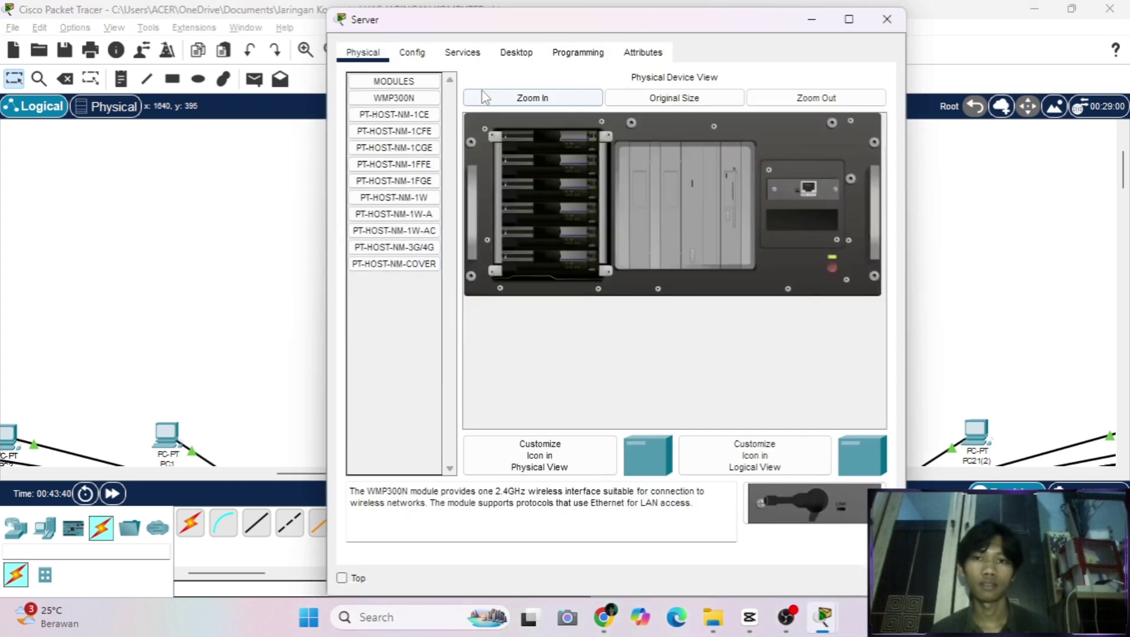
pyautogui.click(516, 52)
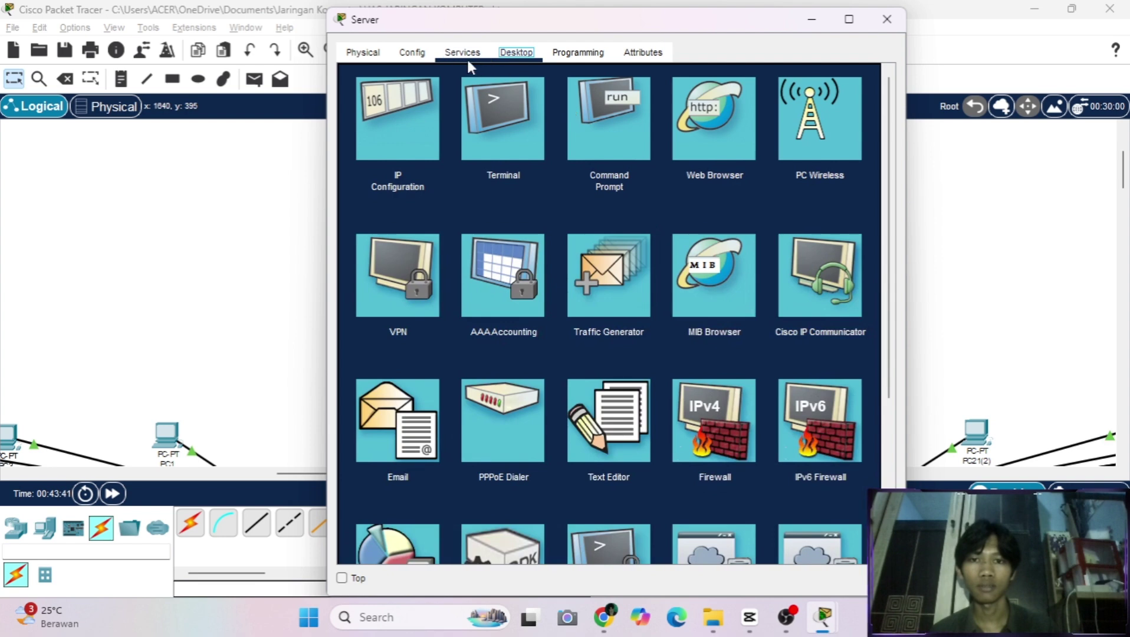
pyautogui.click(464, 59)
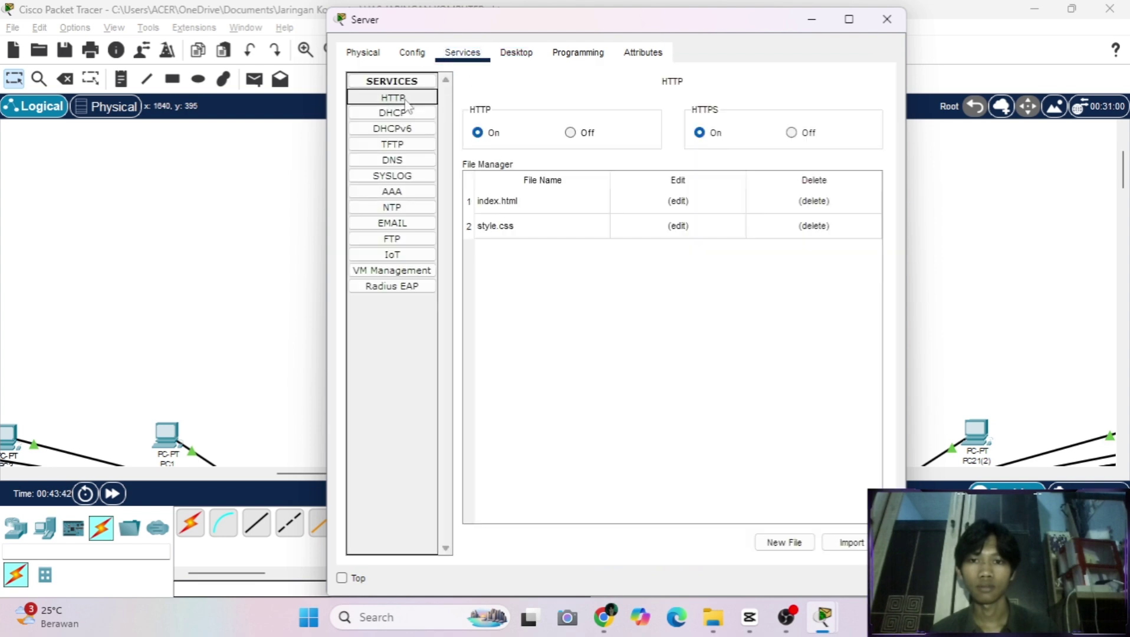
pyautogui.click(678, 200)
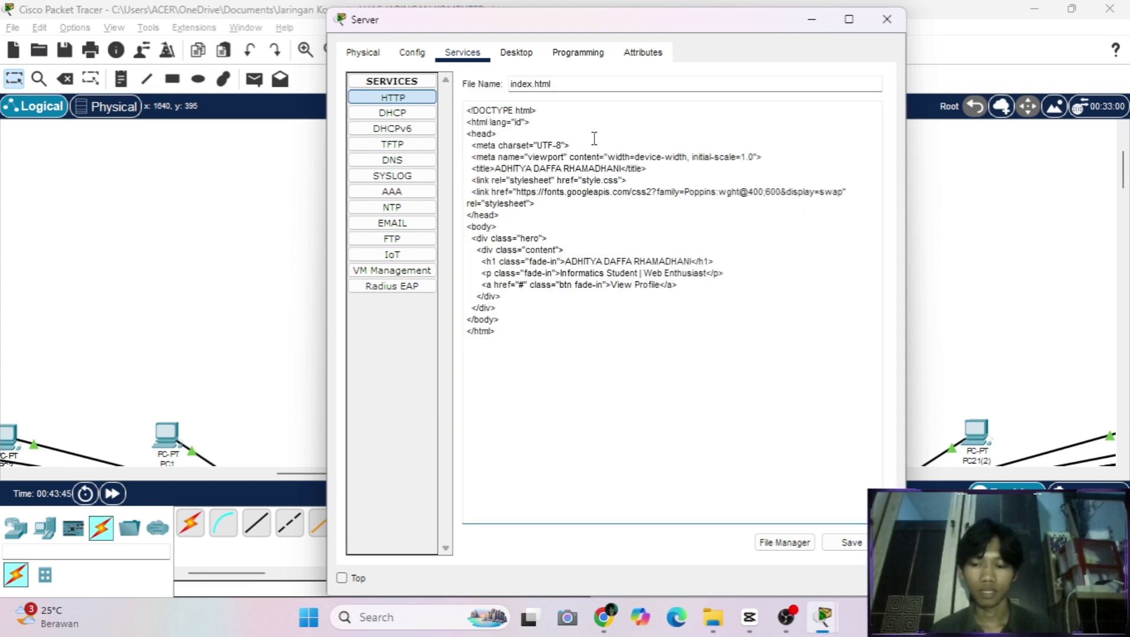
pyautogui.hotkey('ctrl', 'a')
pyautogui.hotkey('ctrl', 'c')
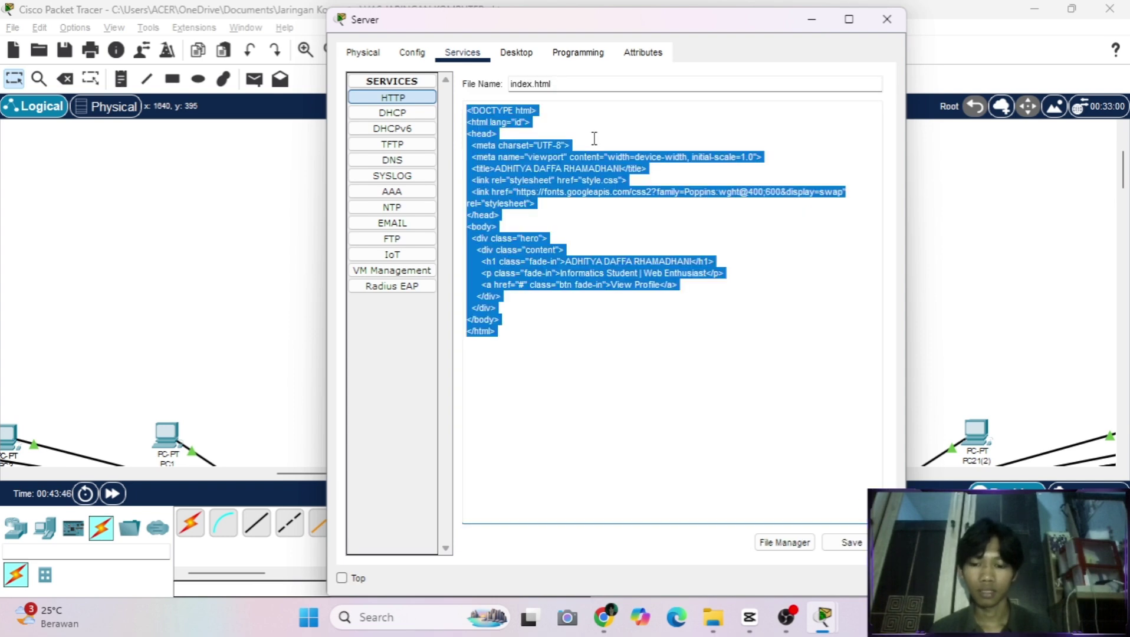
pyautogui.click(811, 21)
# Create index.html in ServerCenter's HTTP service with the copied code, save it with overwriting accepted, and return to the file manager.
pyautogui.scroll(5, 662, 343)
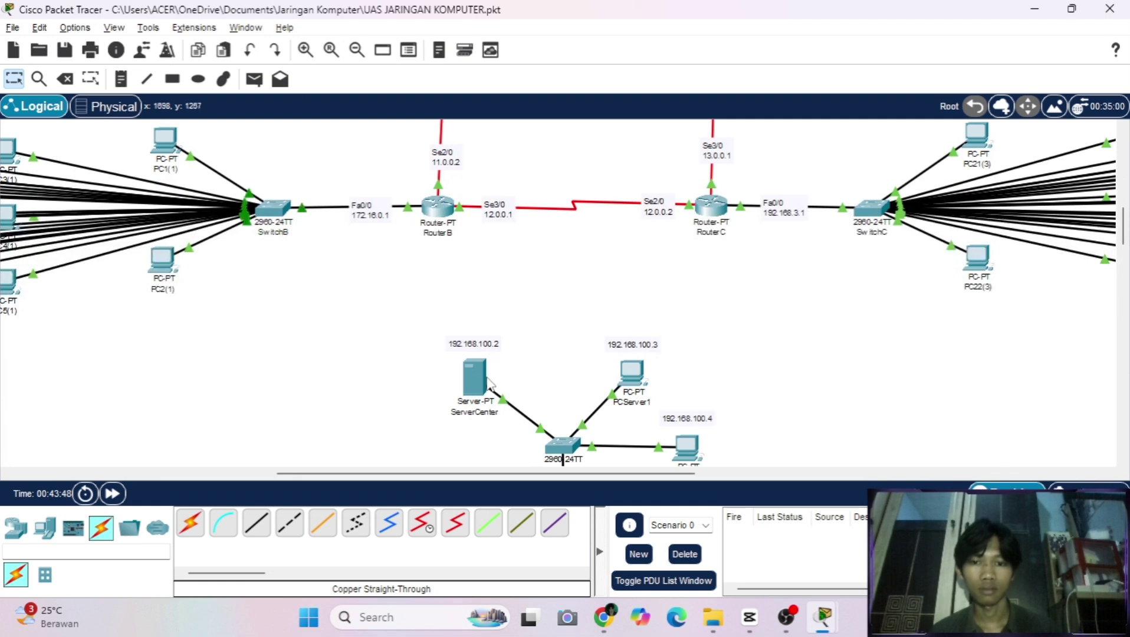
pyautogui.click(480, 381)
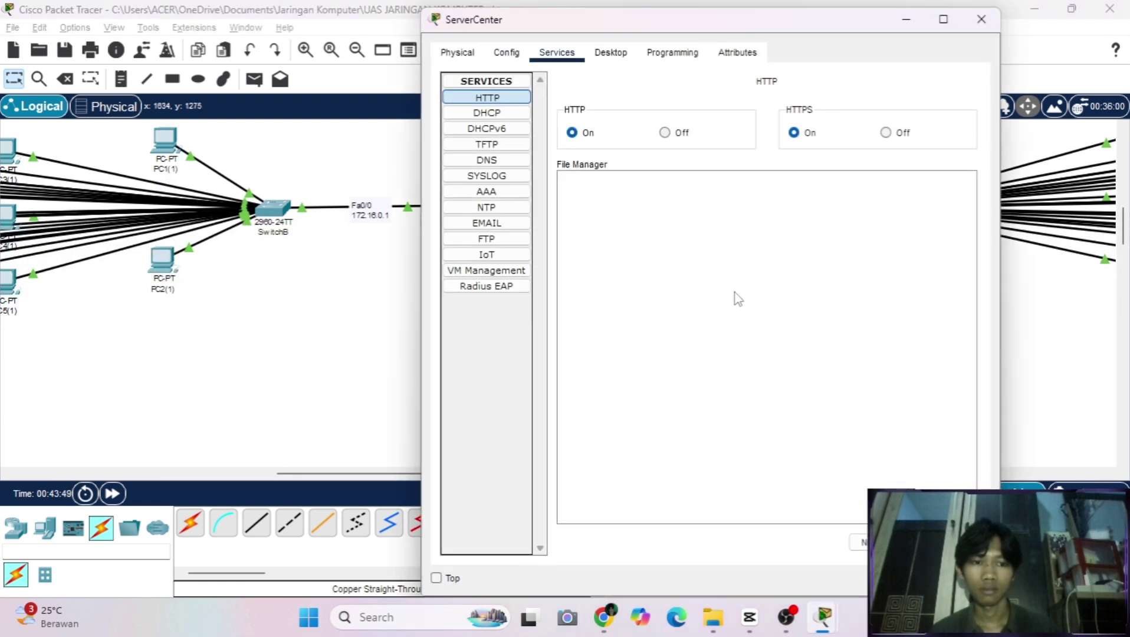
pyautogui.click(859, 542)
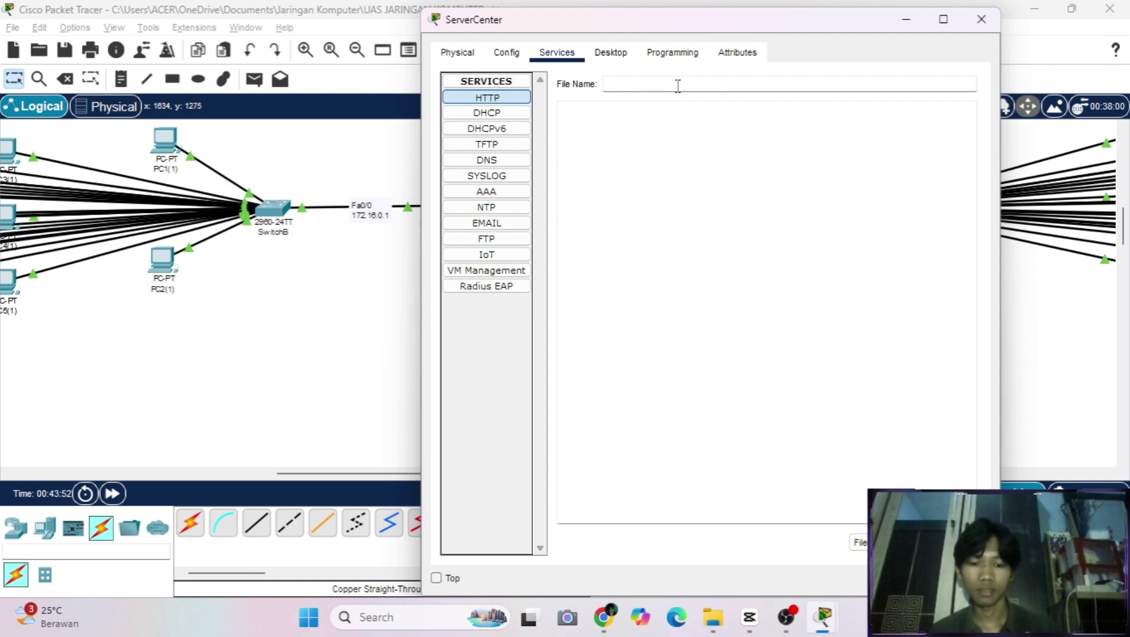
pyautogui.write('index.html')
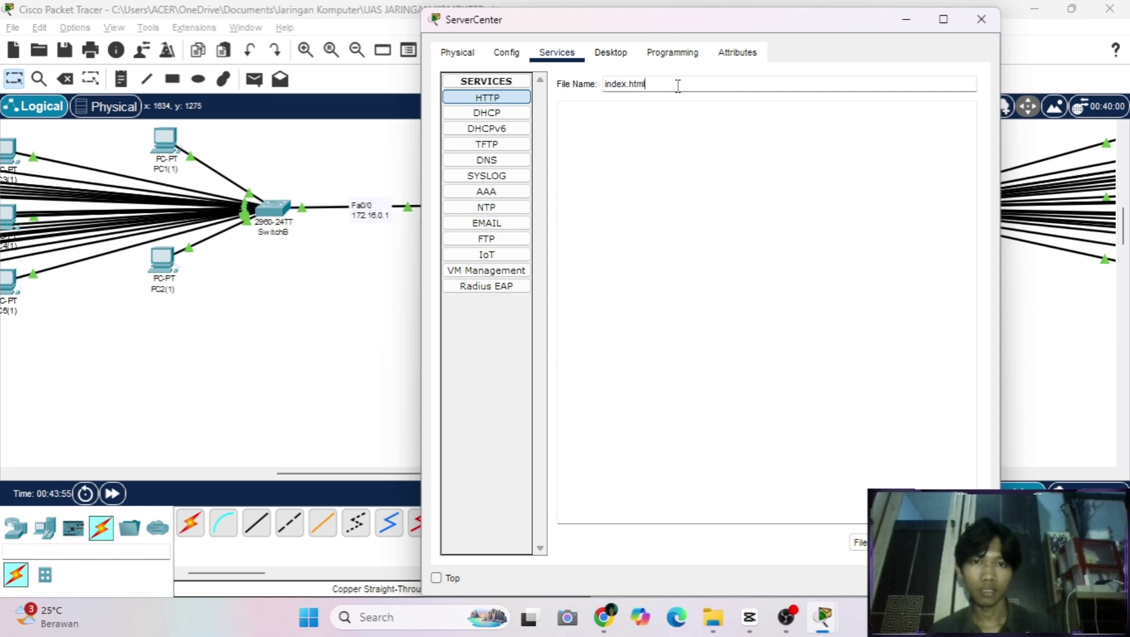
pyautogui.click(648, 106)
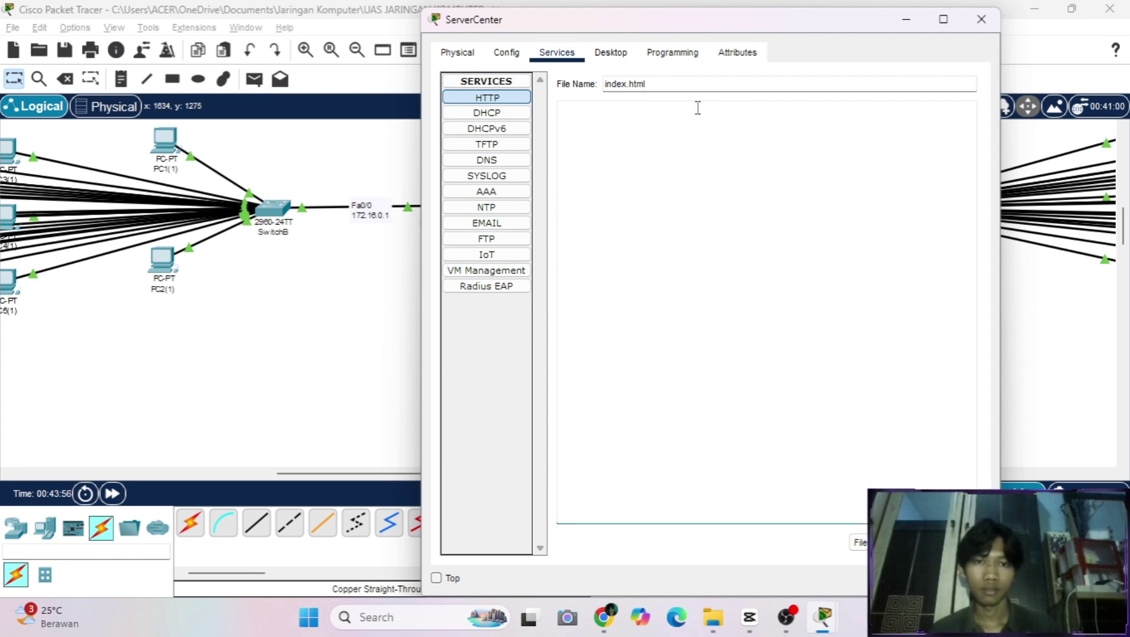
pyautogui.hotkey('ctrl', 'v')
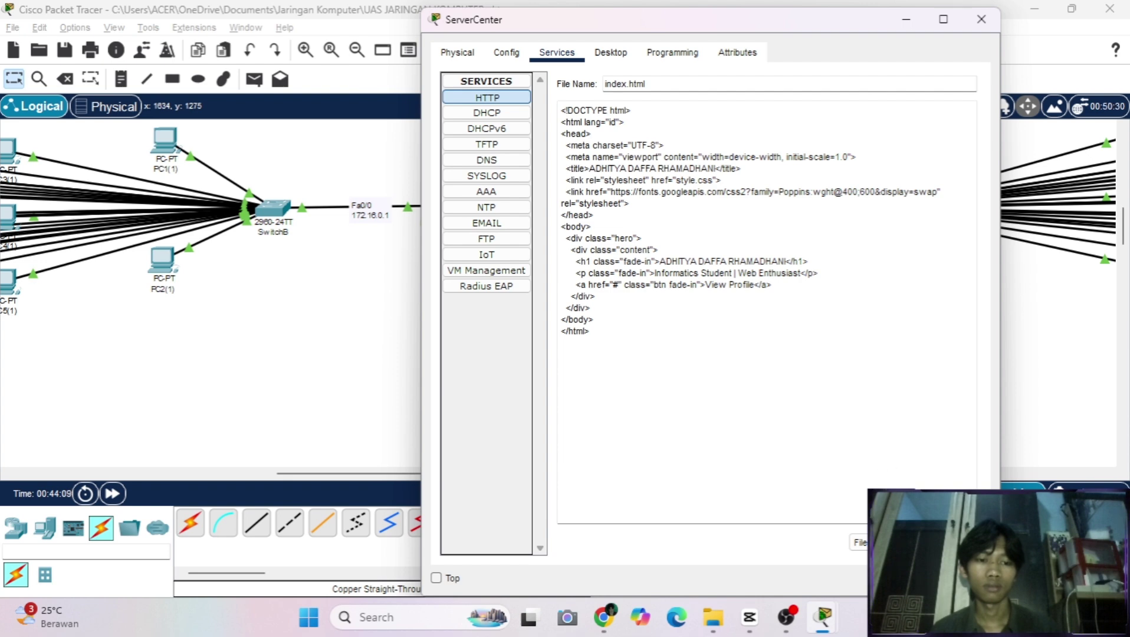
pyautogui.click(946, 542)
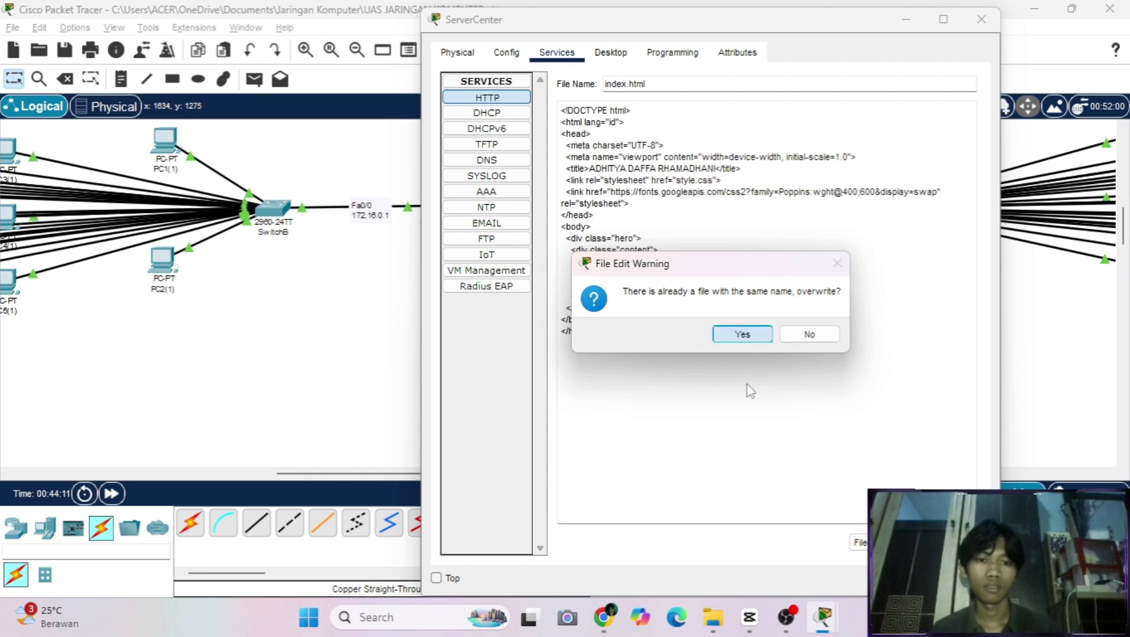
pyautogui.click(742, 336)
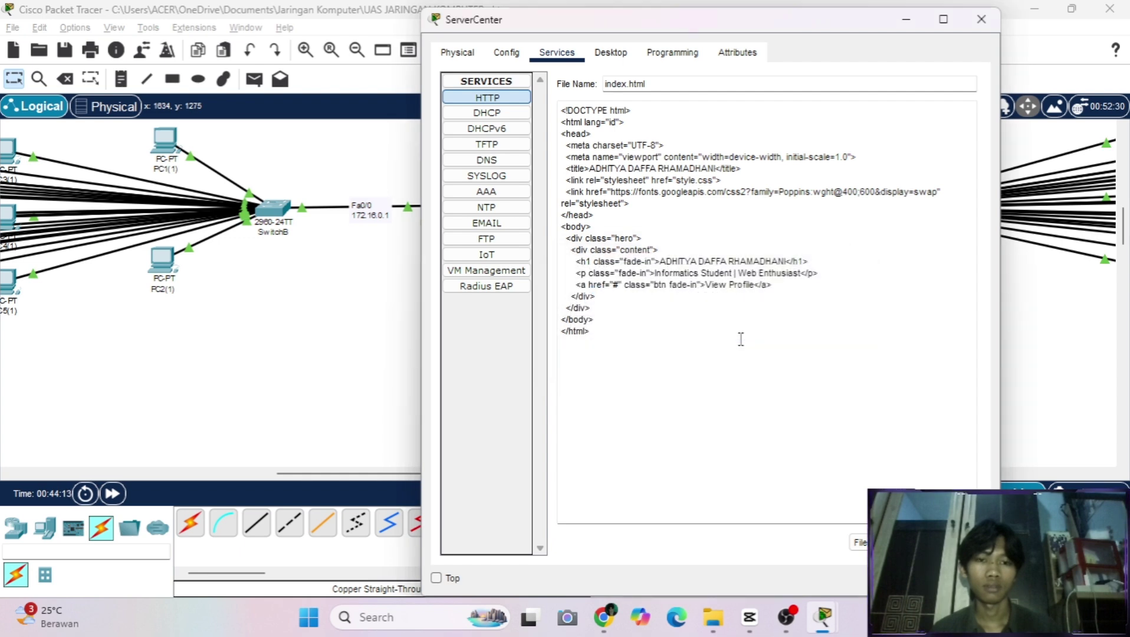
pyautogui.click(860, 543)
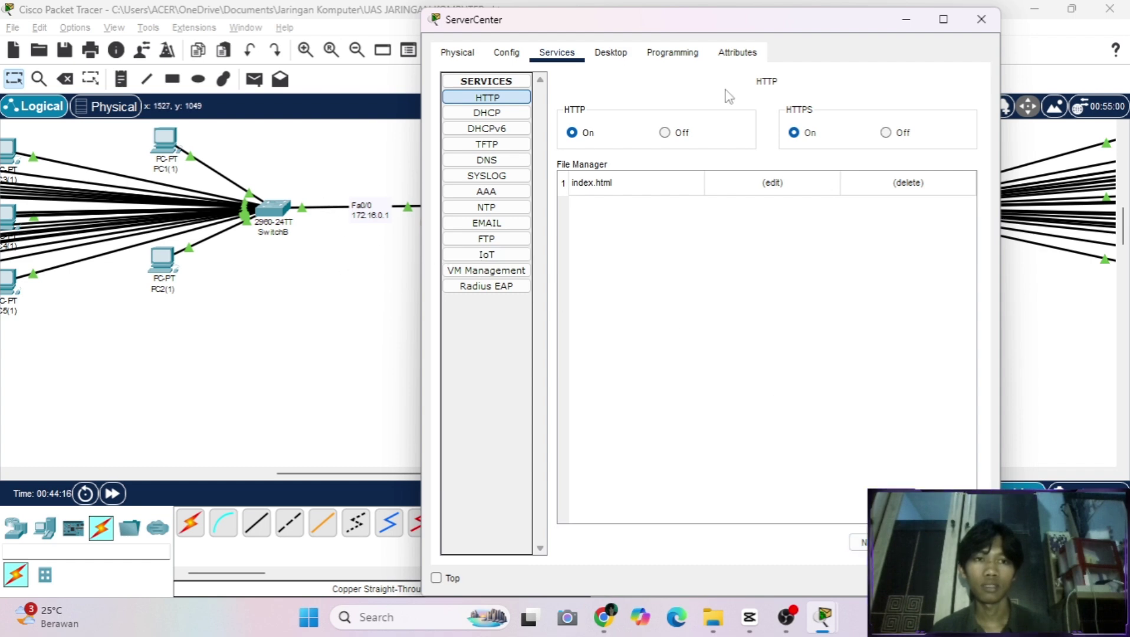
# Copy the entire style.css code from the HTTP file manager of the Server connected to SwitchE, and close that server's window.
pyautogui.click(900, 30)
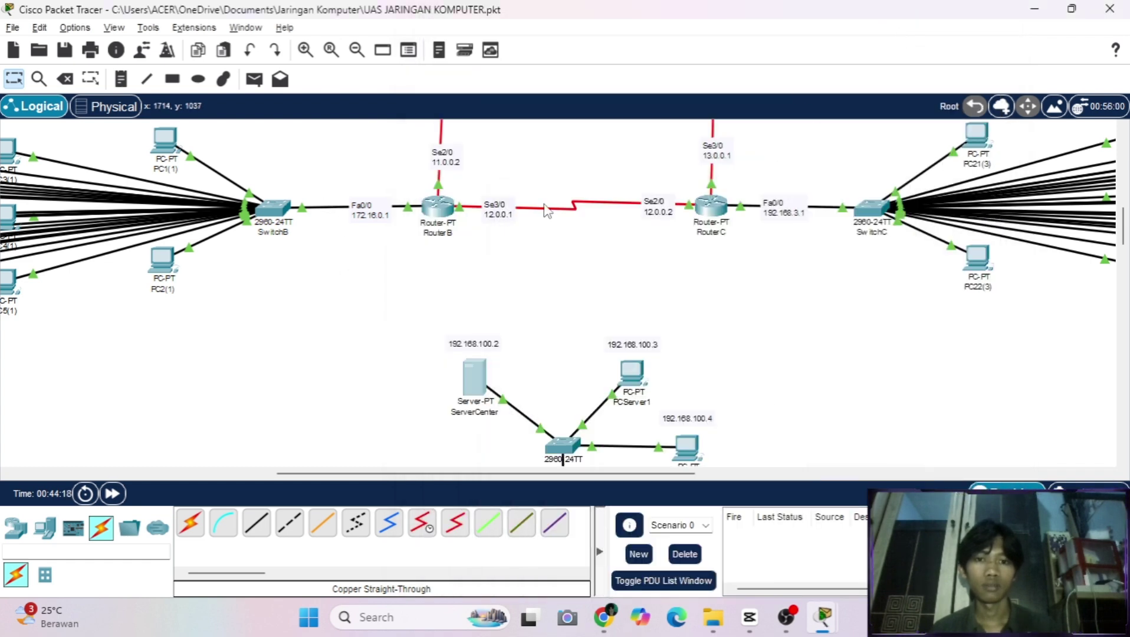
pyautogui.scroll(11, 544, 205)
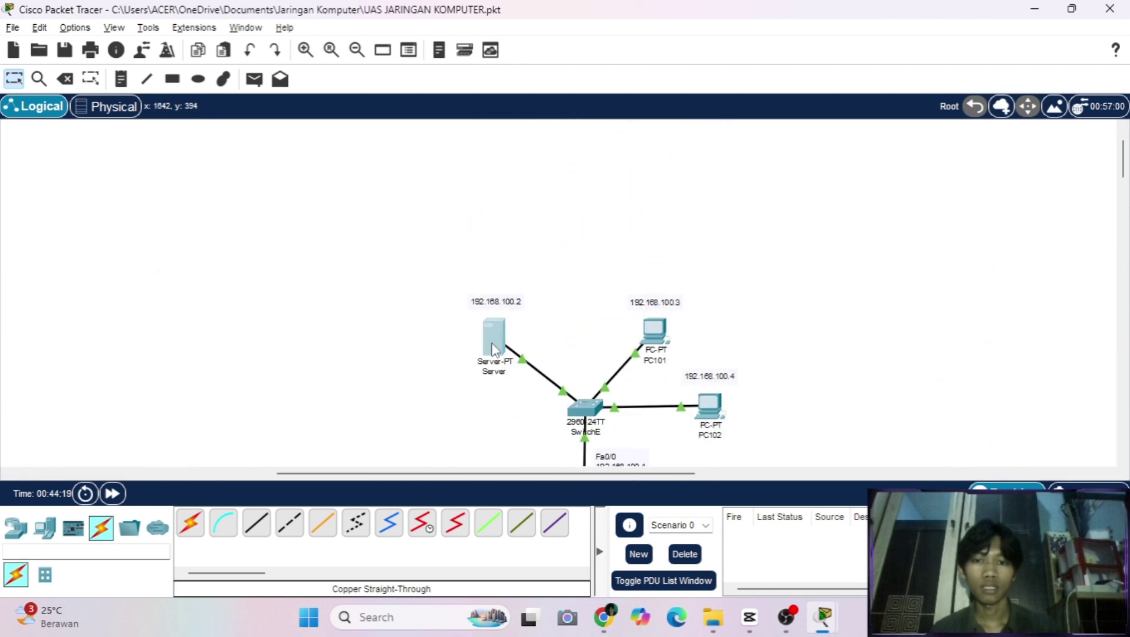
pyautogui.click(496, 334)
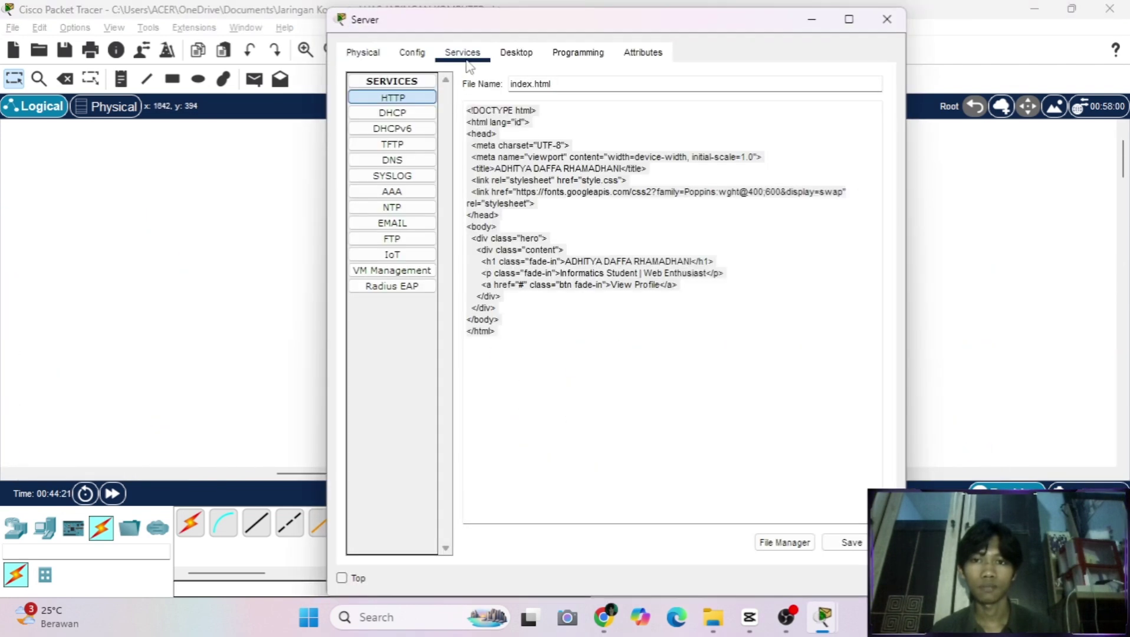
pyautogui.click(425, 57)
pyautogui.click(454, 59)
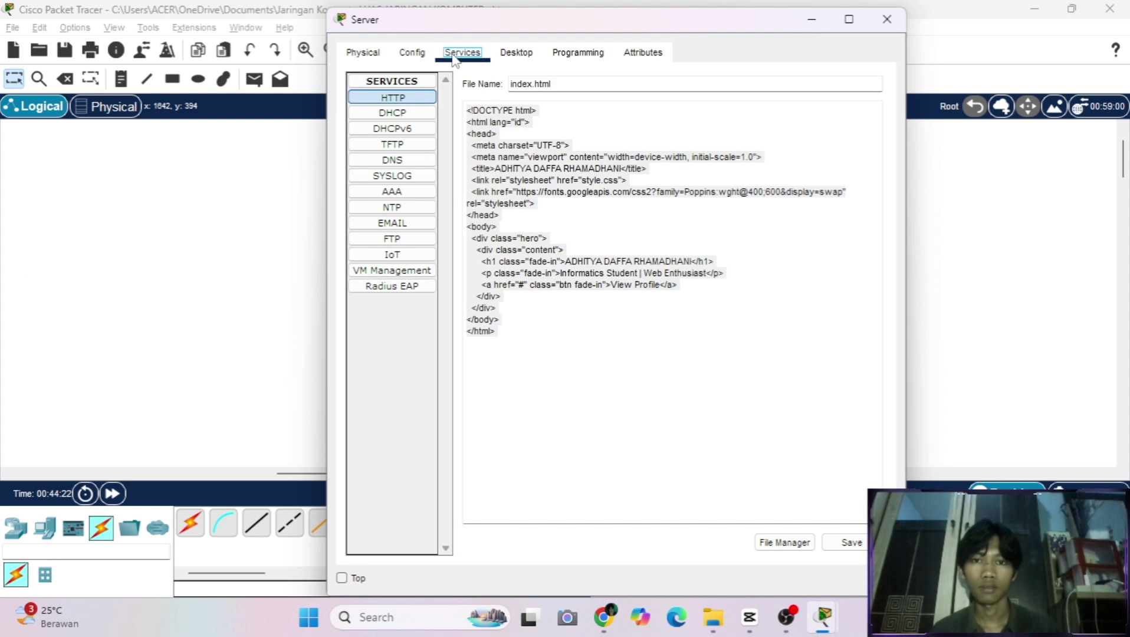
pyautogui.click(403, 98)
pyautogui.click(403, 97)
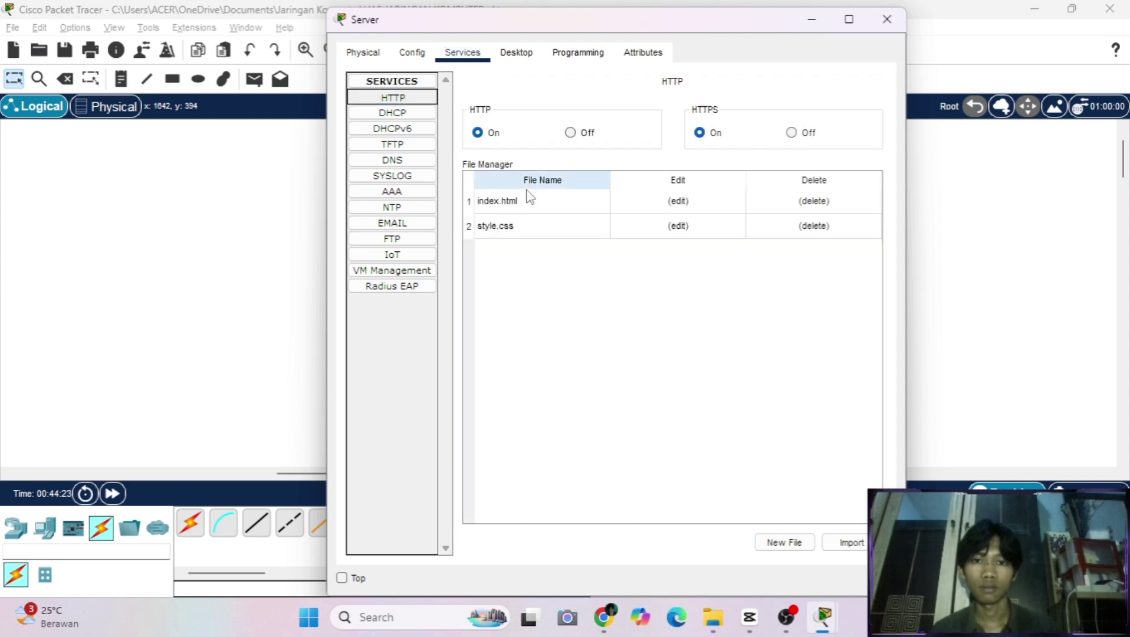
pyautogui.click(678, 226)
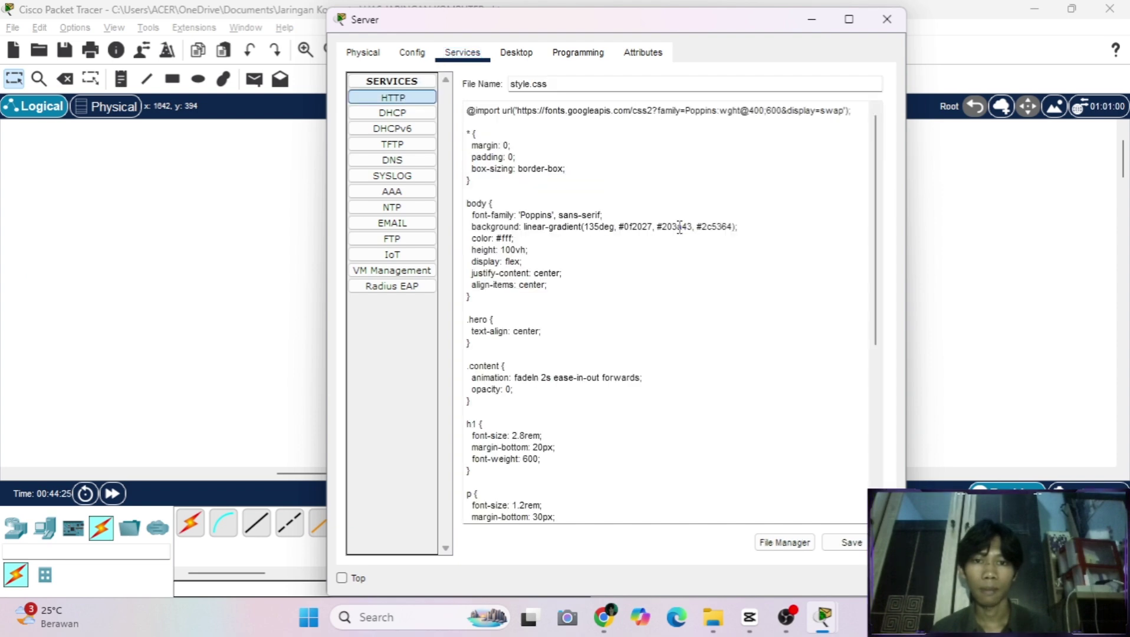
pyautogui.hotkey('ctrl', 'a')
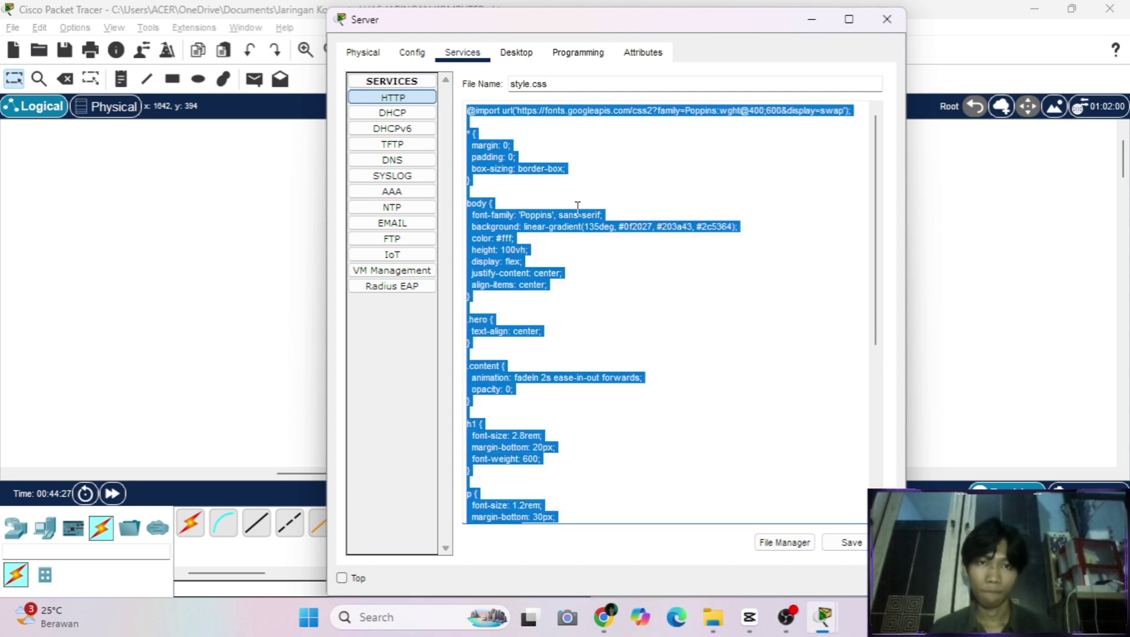
pyautogui.click(888, 19)
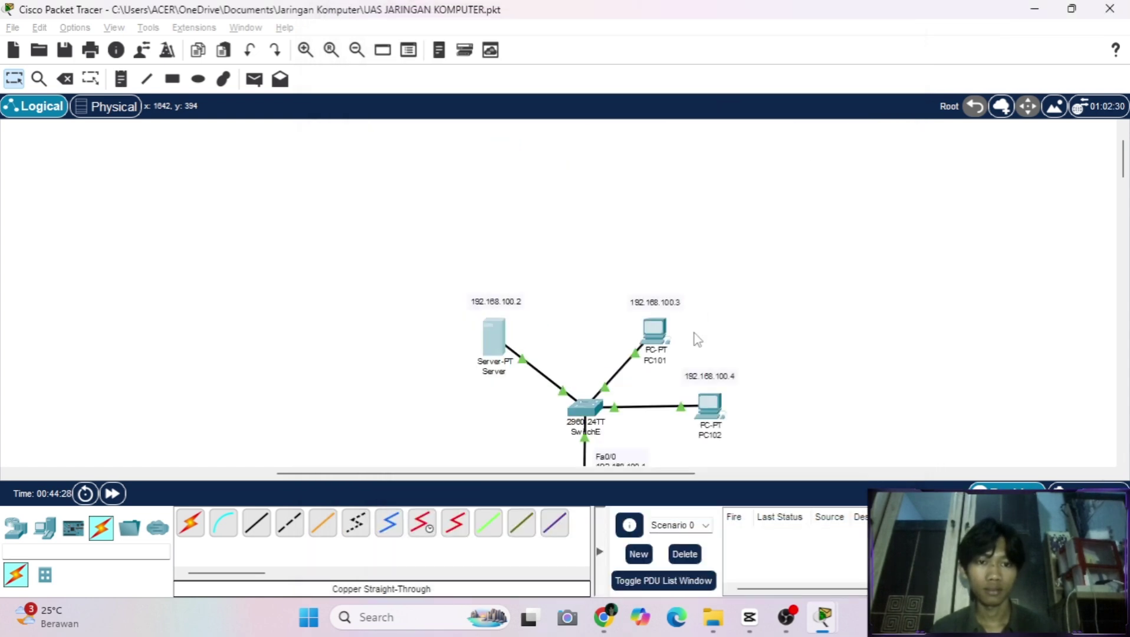
# Create style.css in ServerCenter's HTTP service with the copied stylesheet code, return to the file manager, and close the server's window.
pyautogui.scroll(5, 696, 339)
pyautogui.scroll(-5, 696, 339)
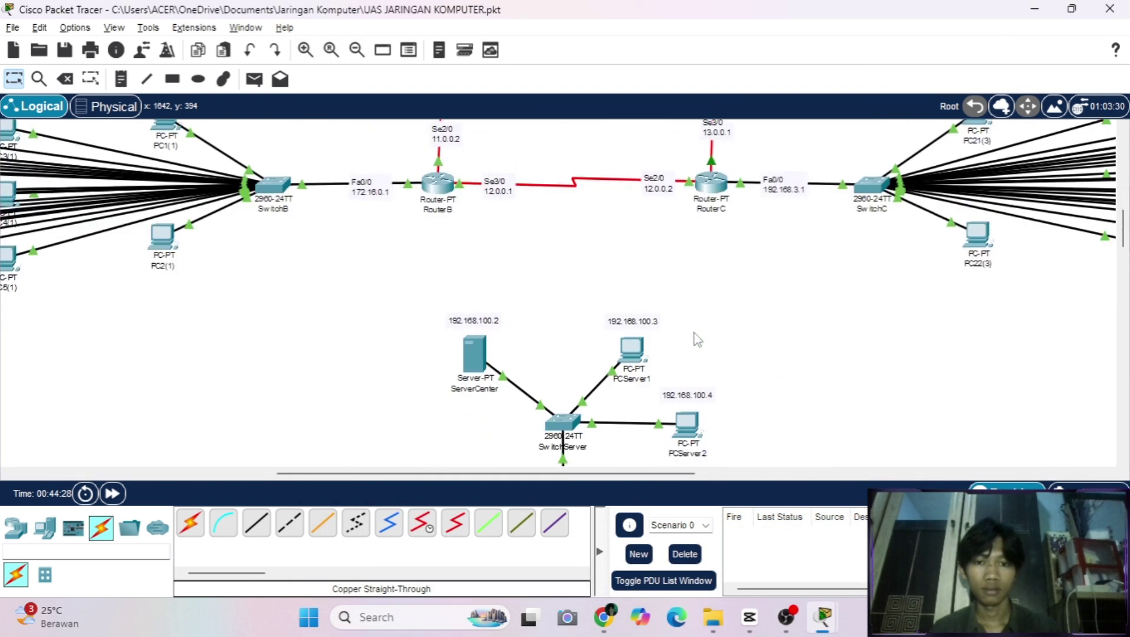
pyautogui.click(477, 356)
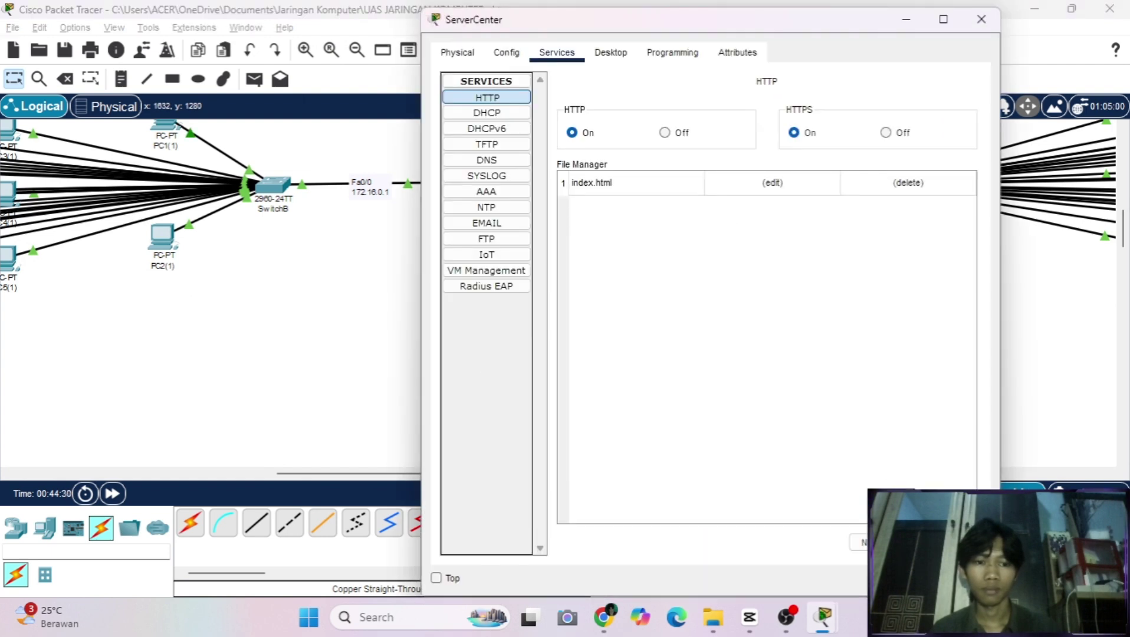
pyautogui.click(858, 541)
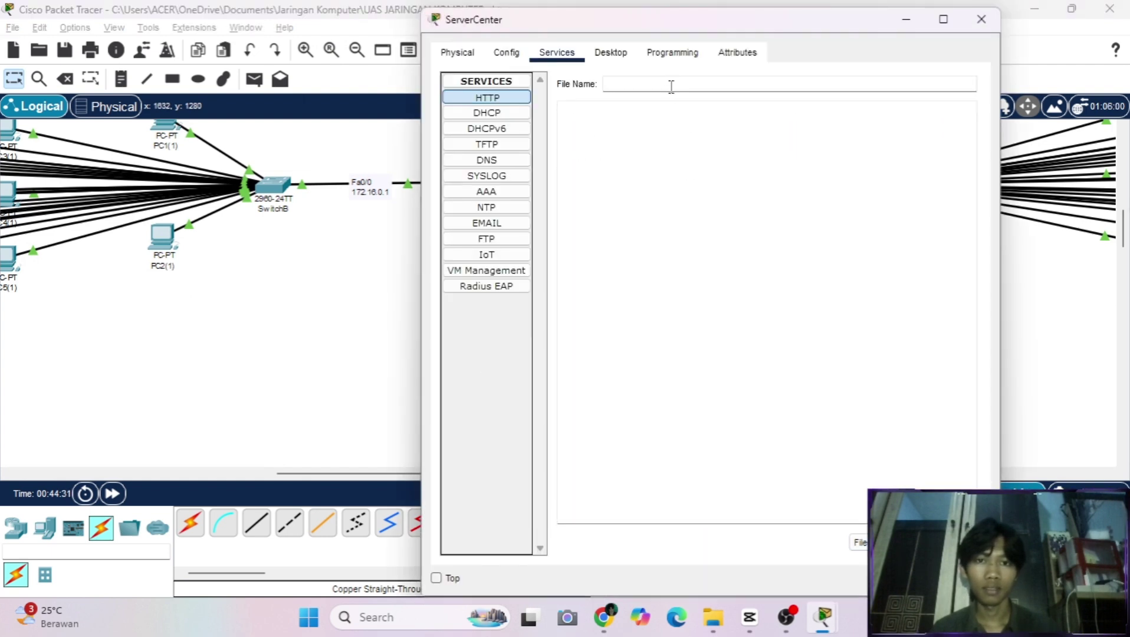
pyautogui.write('sty')
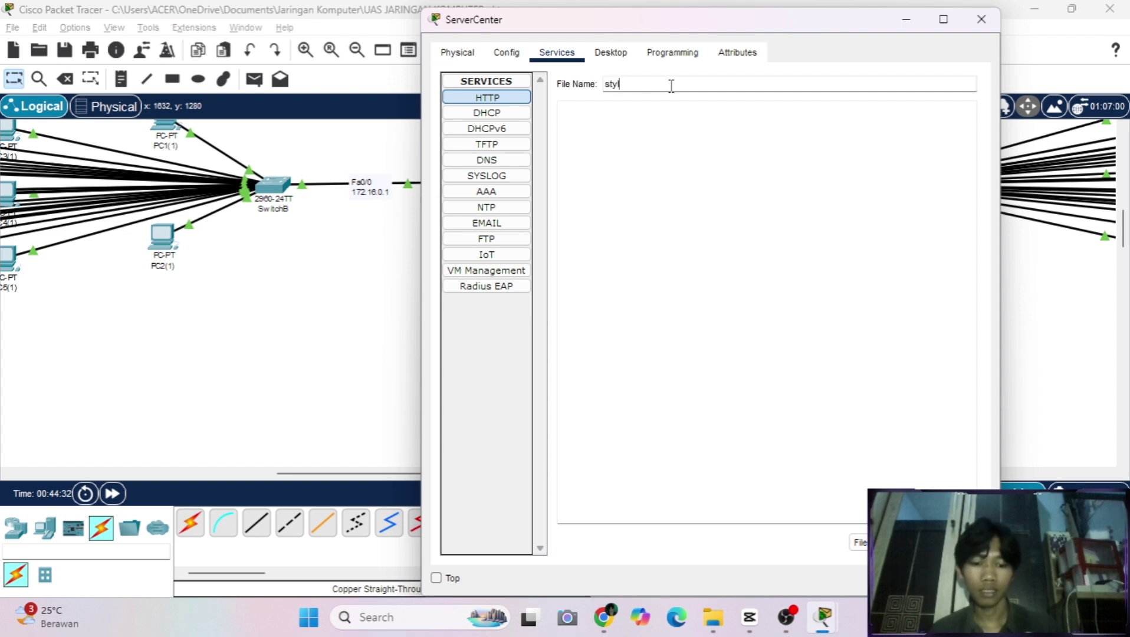
pyautogui.write('le.css')
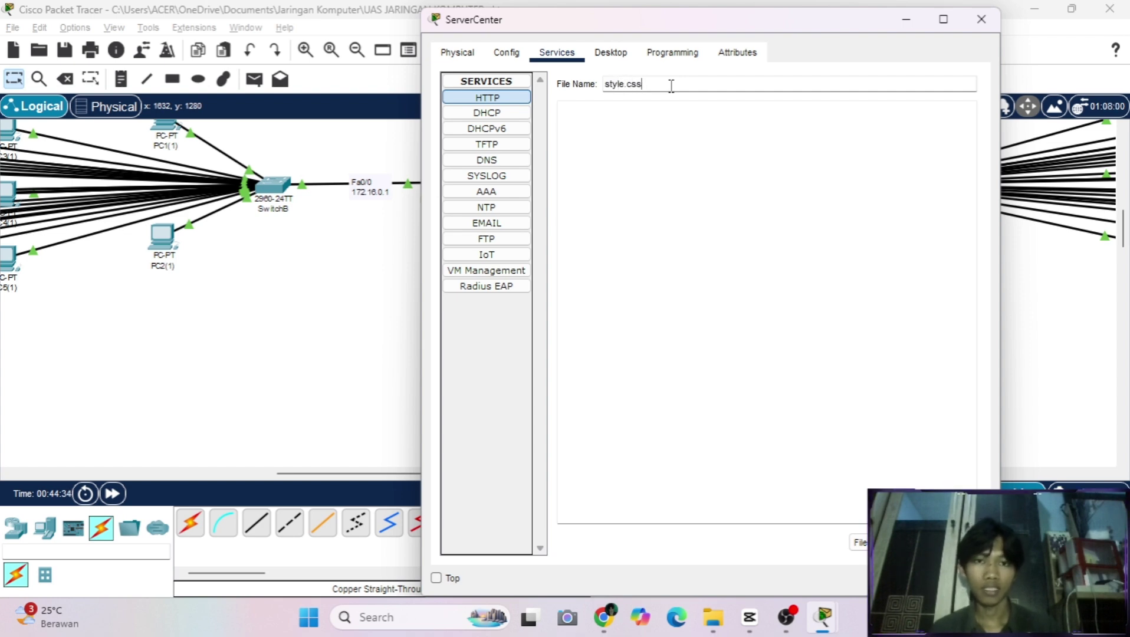
pyautogui.hotkey('ctrl', 'v')
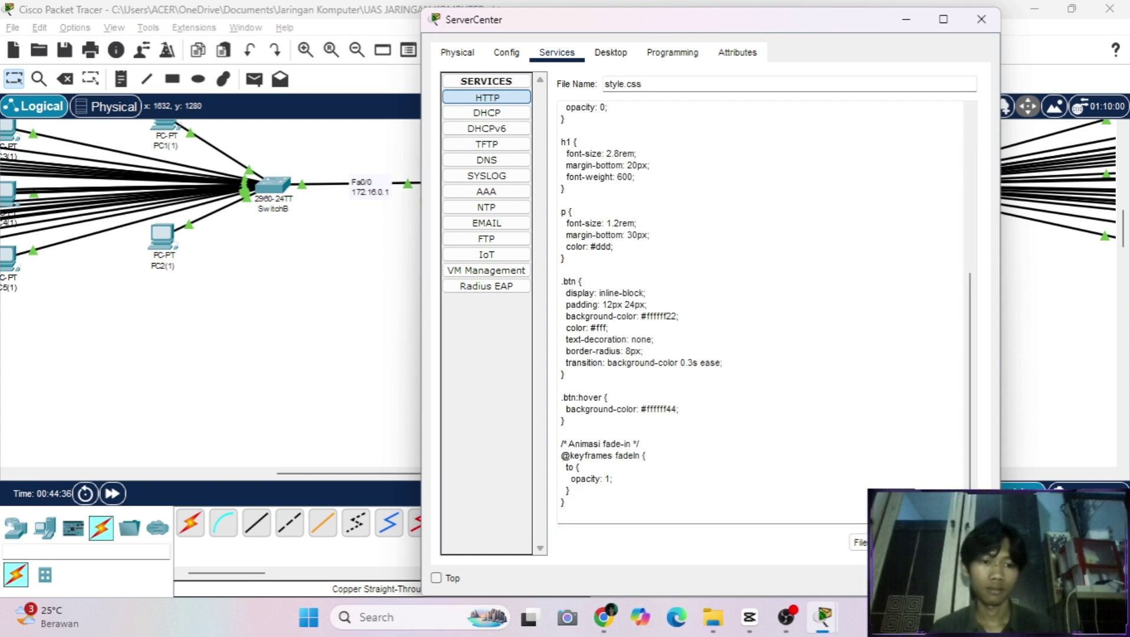
pyautogui.click(860, 542)
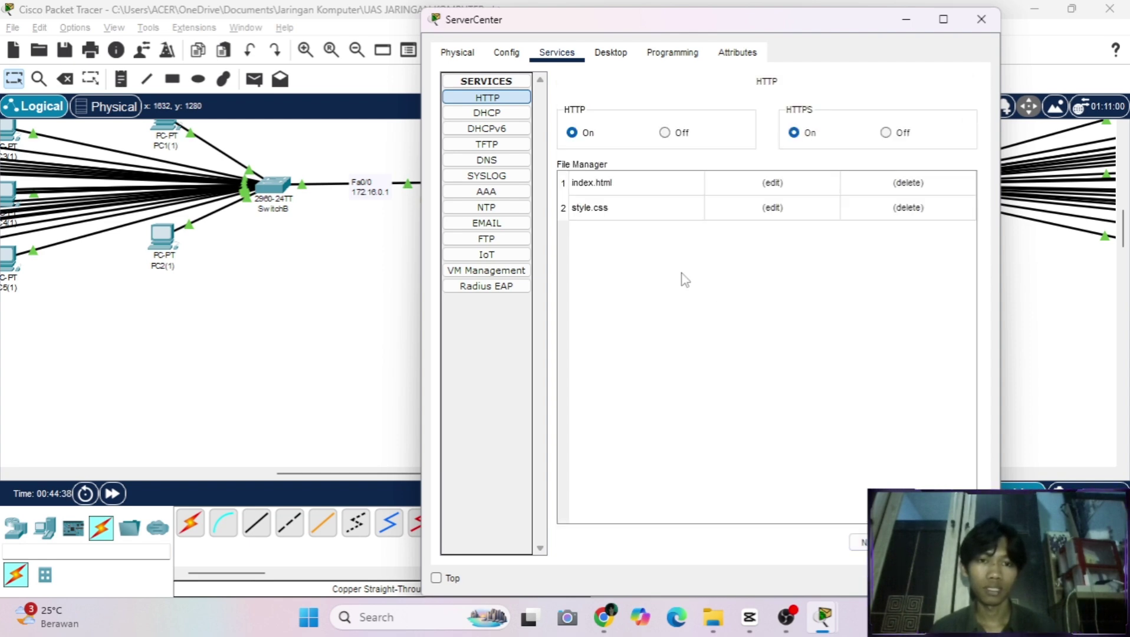
pyautogui.click(970, 28)
# Load the personal www host name in PCServer1's web browser to check the styled page, and reposition the PC's window.
pyautogui.scroll(-5, 697, 335)
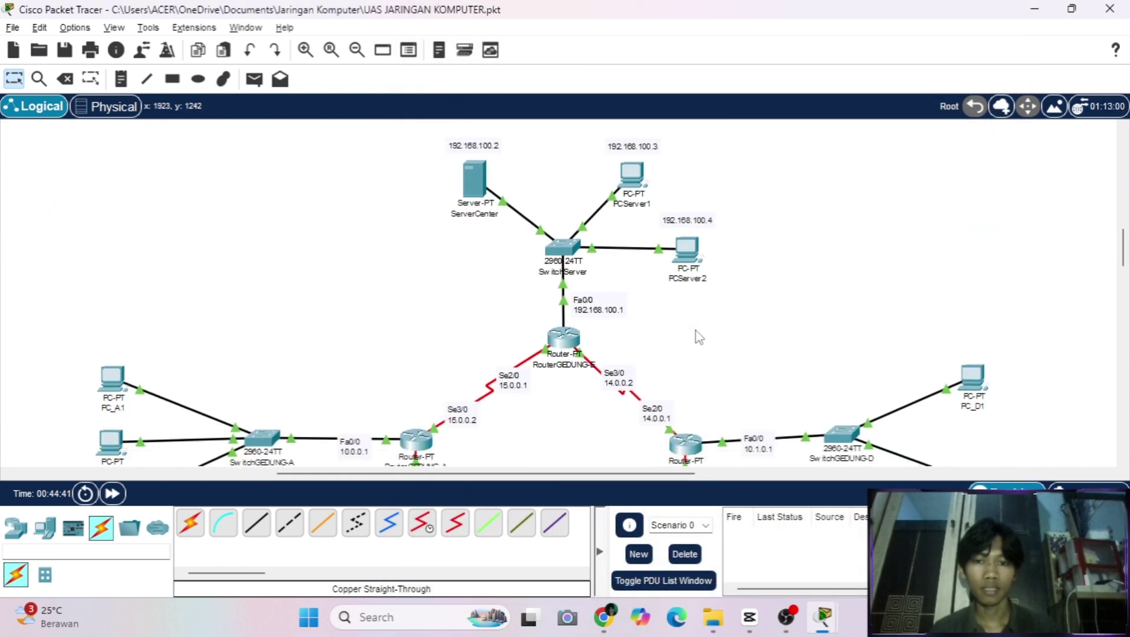
pyautogui.scroll(2, 699, 338)
pyautogui.click(613, 227)
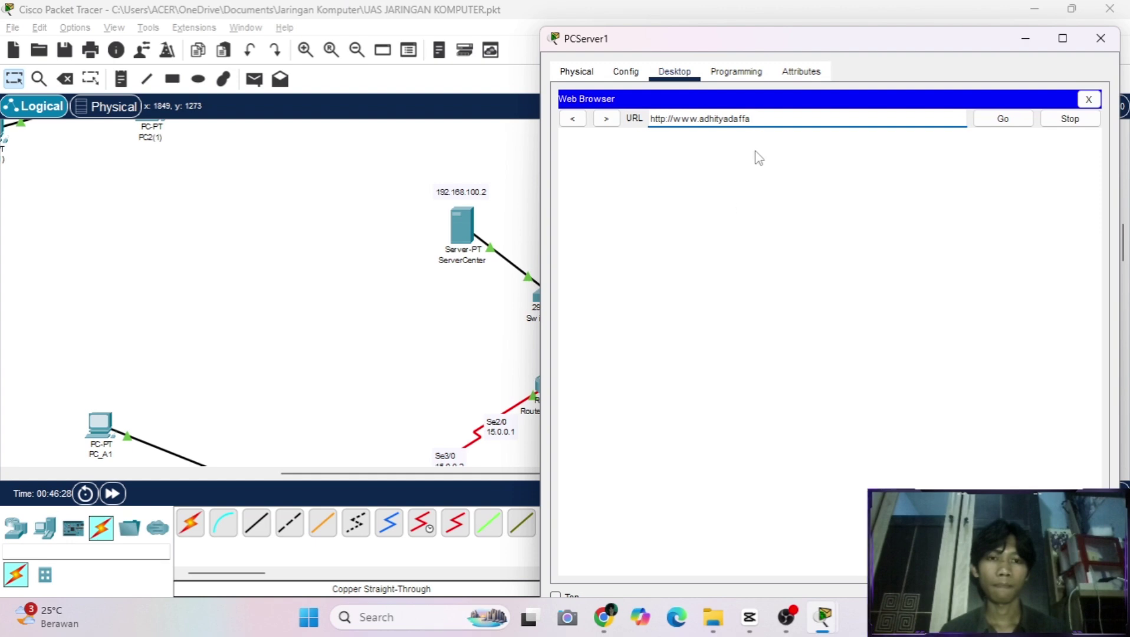
pyautogui.click(995, 121)
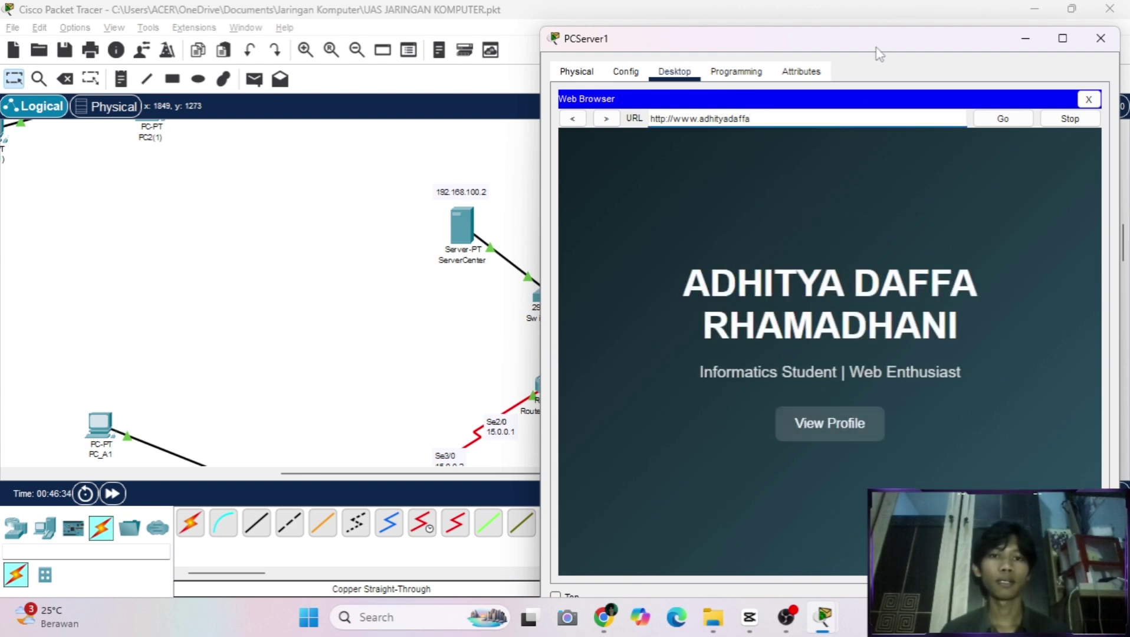
pyautogui.moveTo(878, 50); pyautogui.dragTo(755, 52)
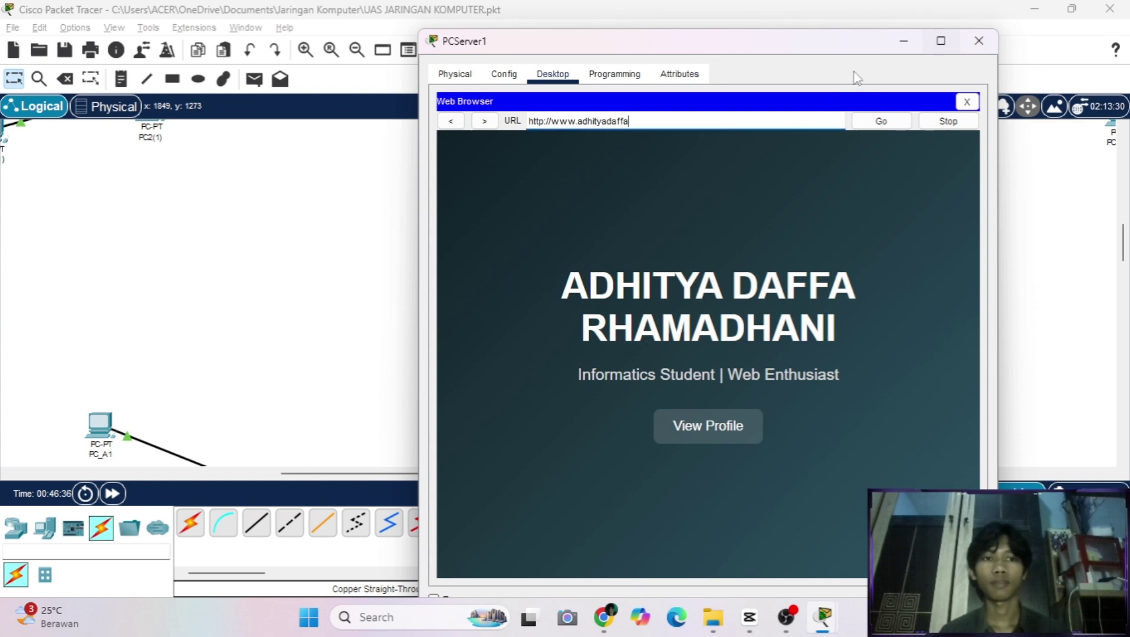
# Close PCServer1's web browser and its device window to return to the topology around SwitchServer.
pyautogui.click(979, 41)
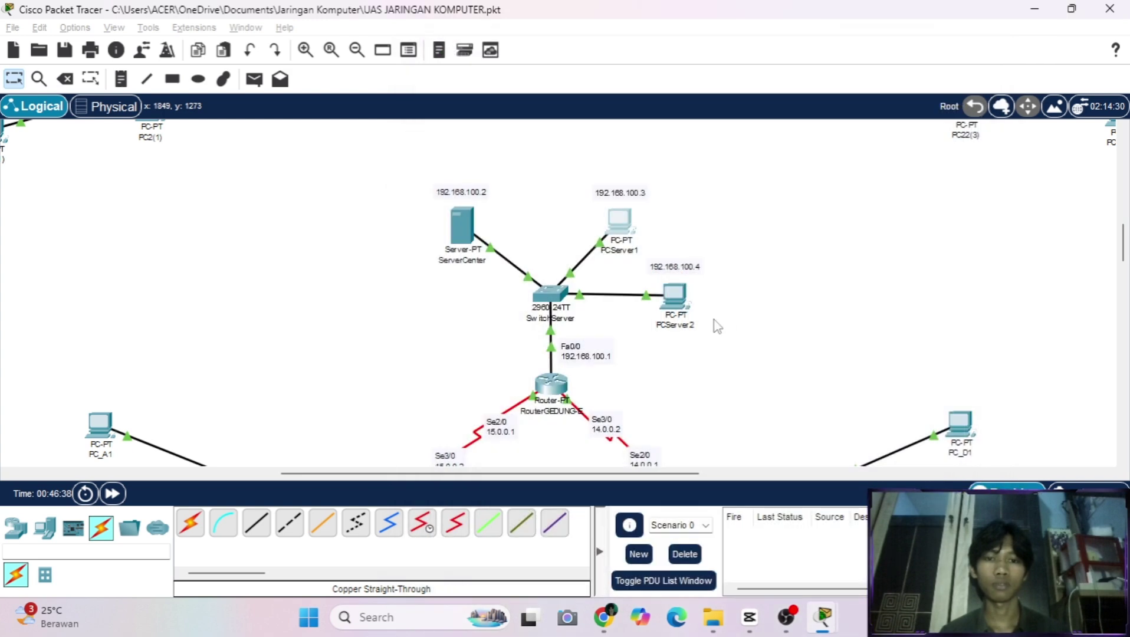
pyautogui.scroll(-1, 696, 357)
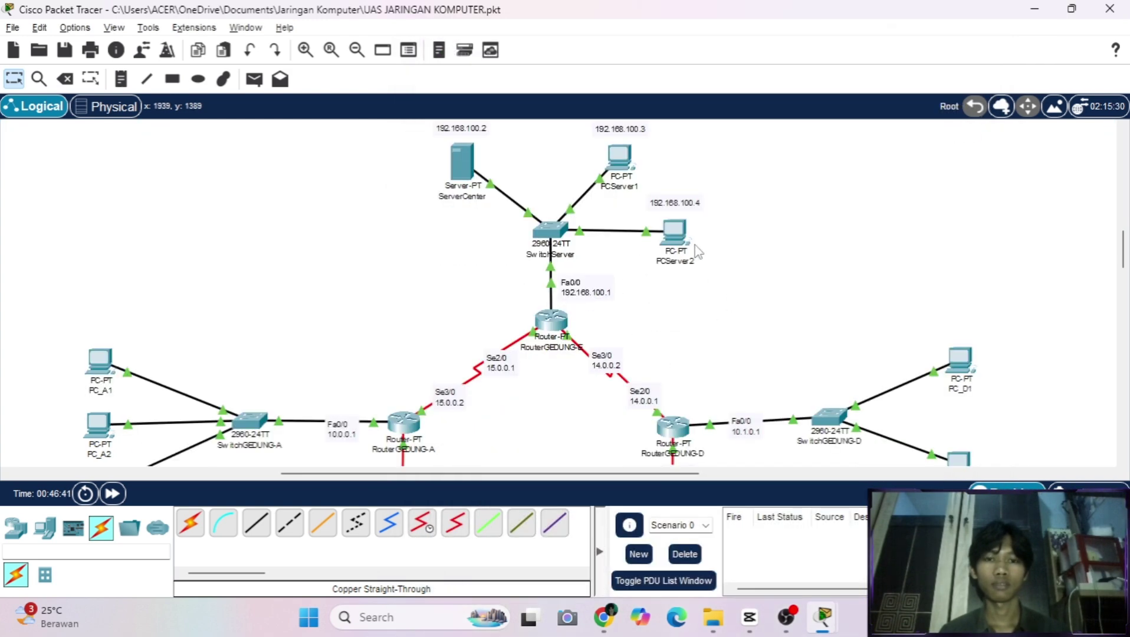
pyautogui.scroll(2, 699, 253)
pyautogui.scroll(-1, 699, 254)
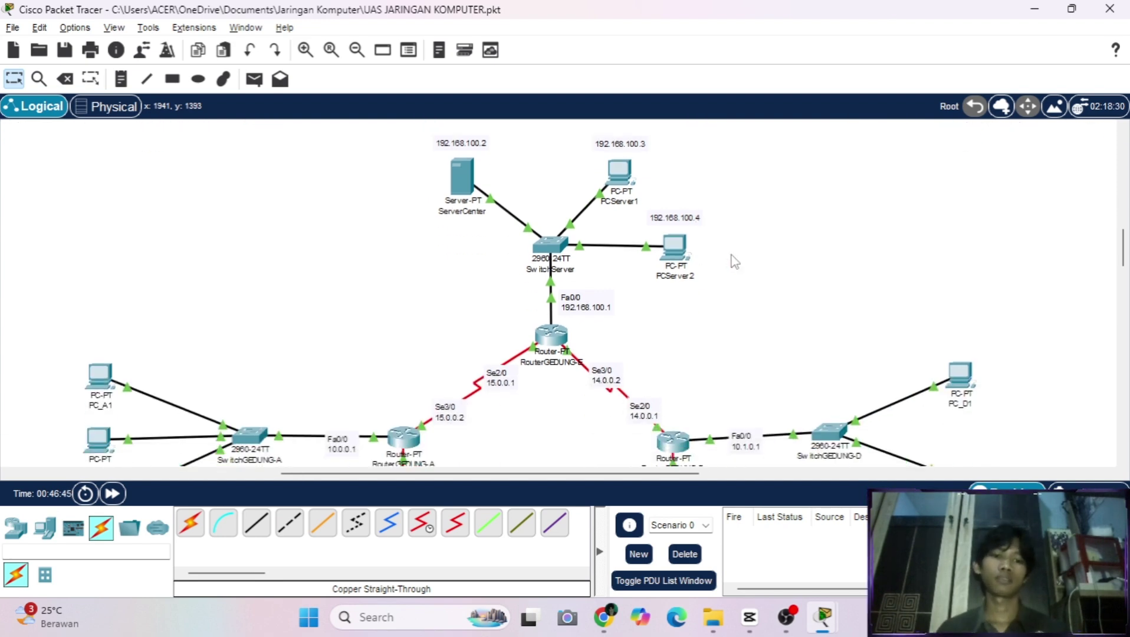
pyautogui.scroll(-2, 786, 297)
pyautogui.scroll(2, 784, 290)
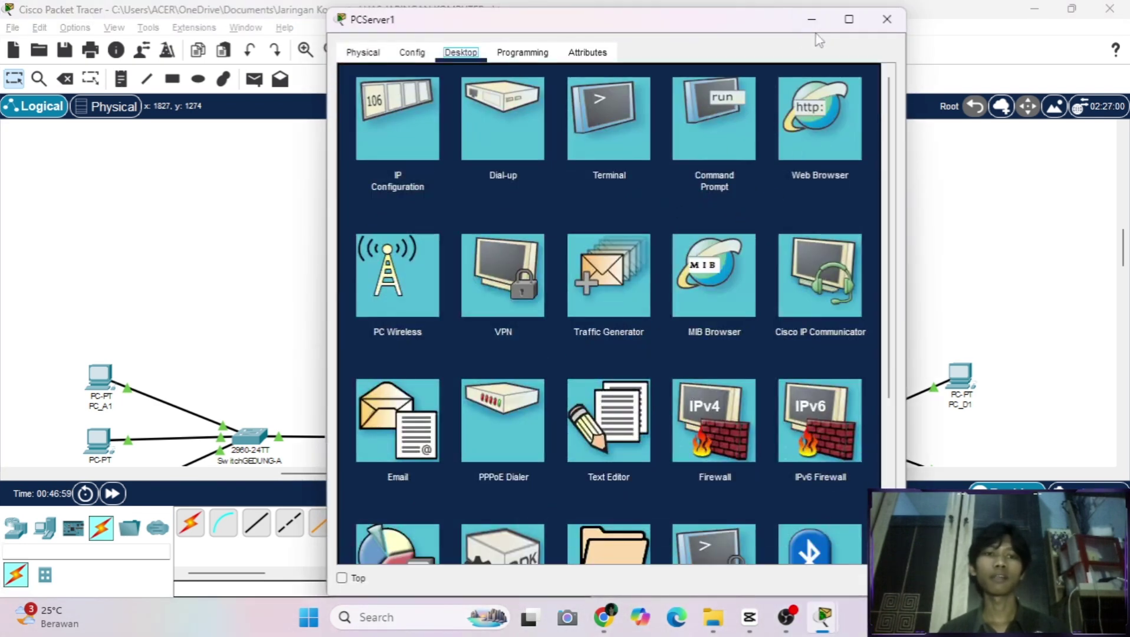
pyautogui.click(887, 19)
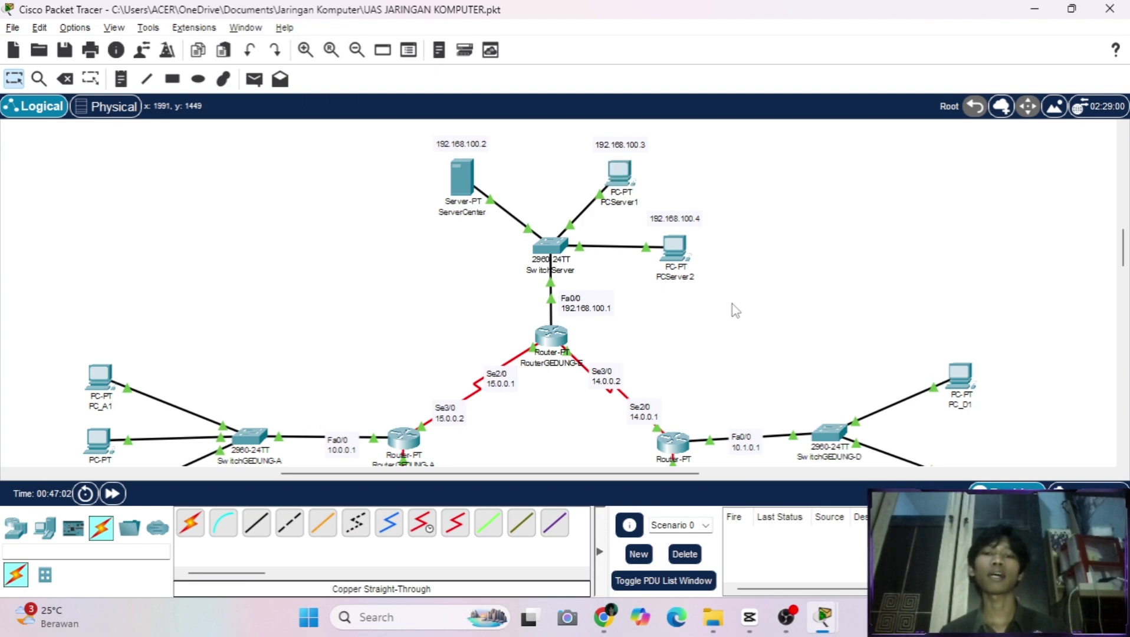
pyautogui.scroll(1, 732, 303)
pyautogui.scroll(-1, 732, 302)
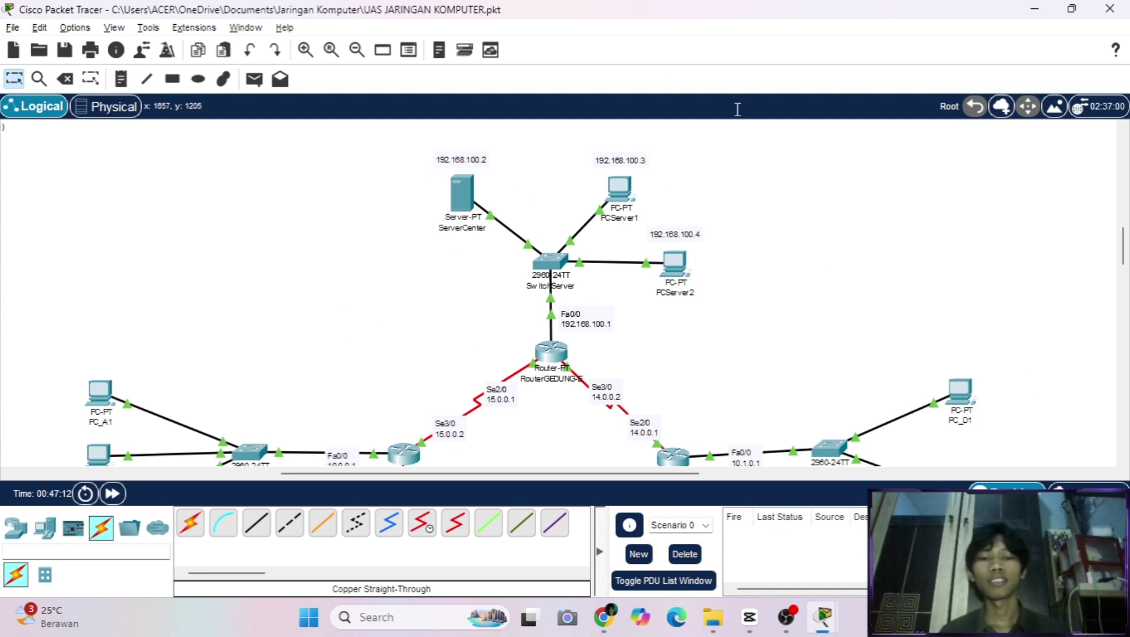
pyautogui.scroll(4, 505, 295)
pyautogui.scroll(-3, 505, 294)
pyautogui.scroll(-2, 506, 295)
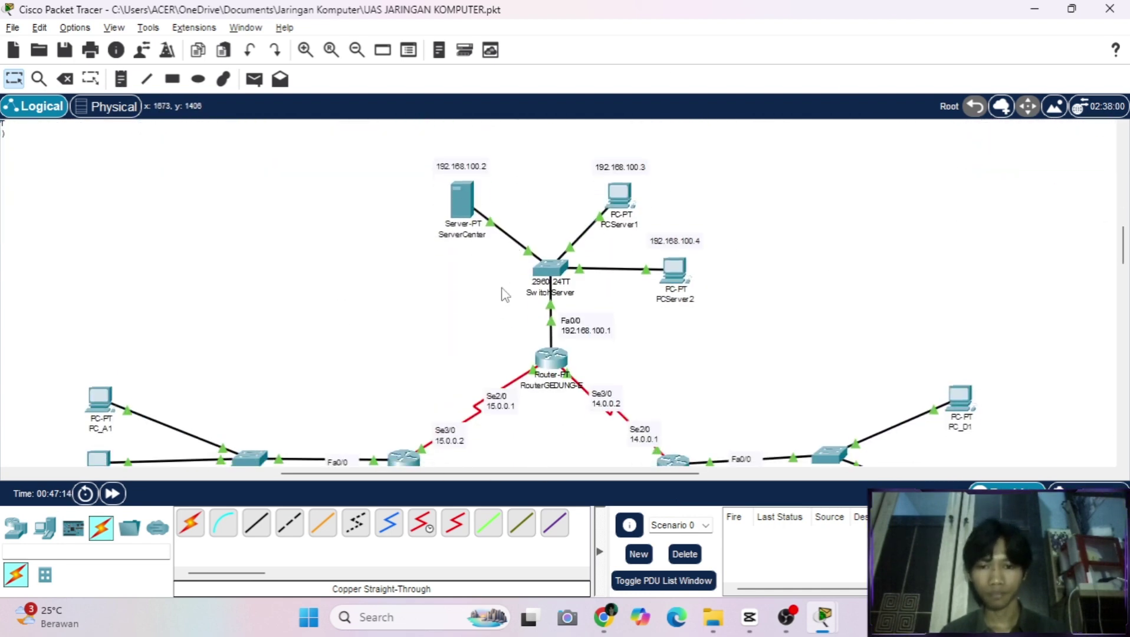
# Open RouterGEDUNG-E's command line, place its window beside the topology, and enter global configuration mode with conf t.
pyautogui.scroll(-3, 502, 293)
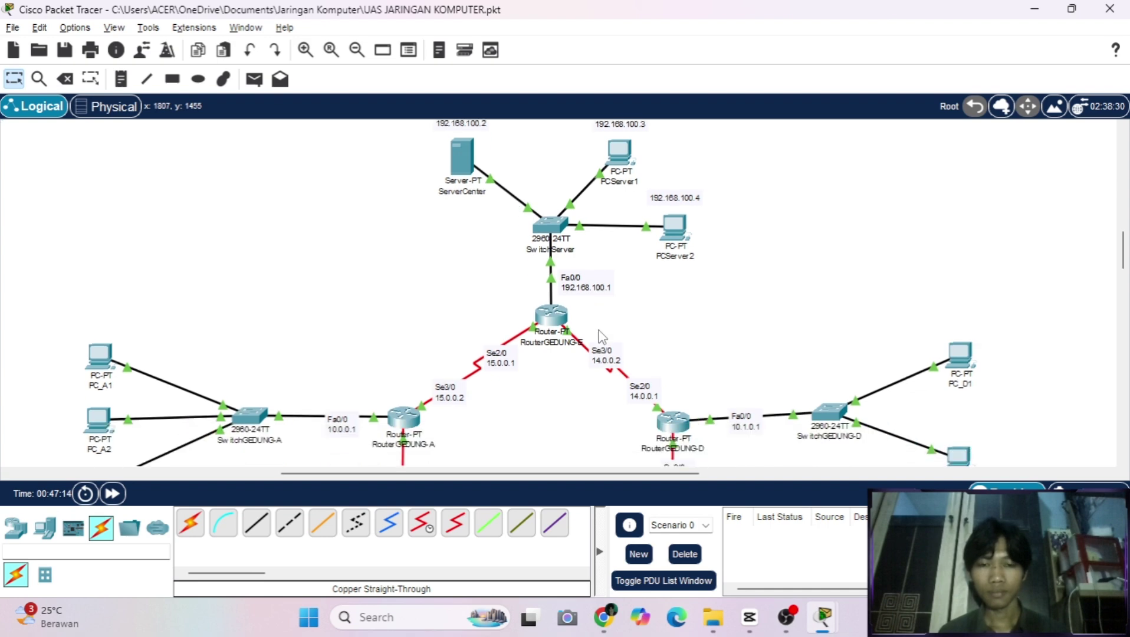
pyautogui.click(541, 322)
pyautogui.click(554, 322)
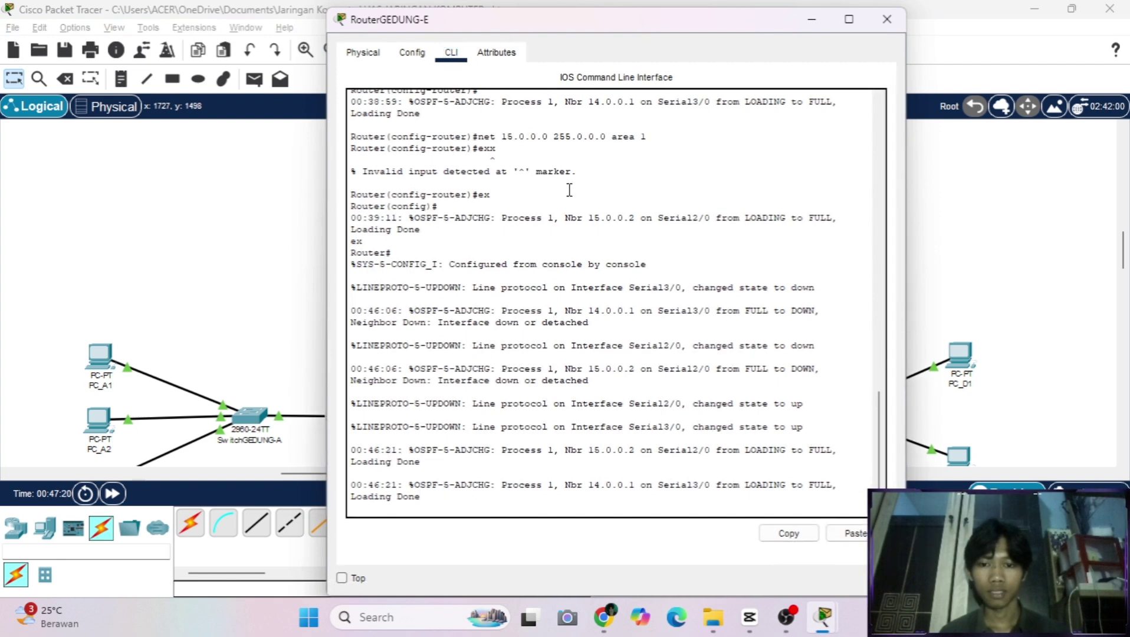
pyautogui.press('Return')
pyautogui.press('Return')
pyautogui.press('Return')
pyautogui.press('Return')
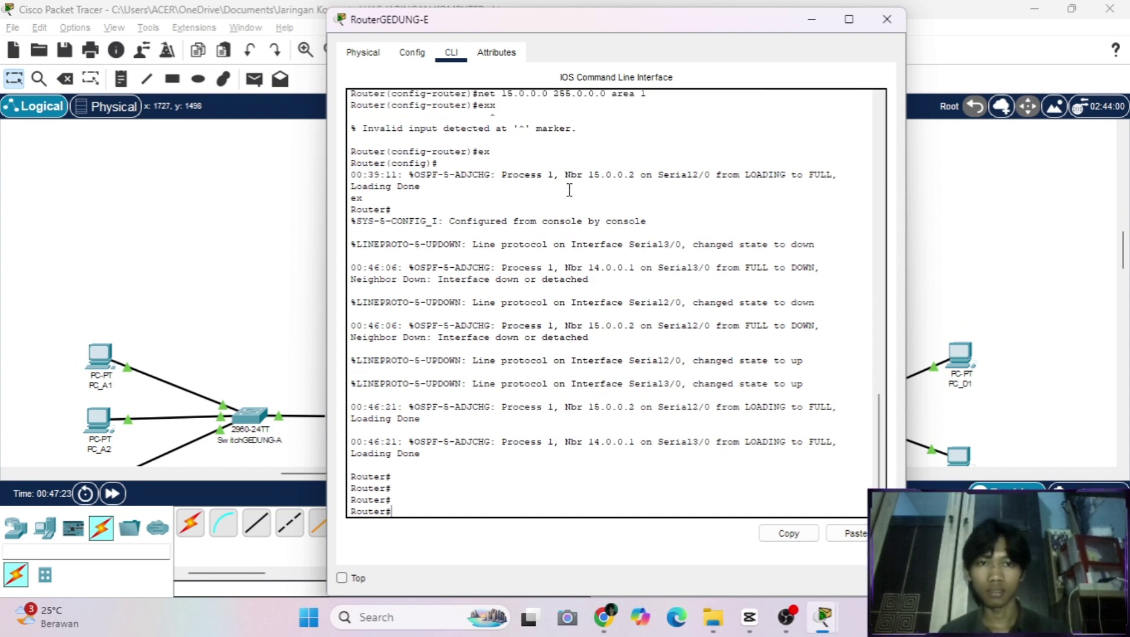
pyautogui.moveTo(700, 26); pyautogui.dragTo(905, 26)
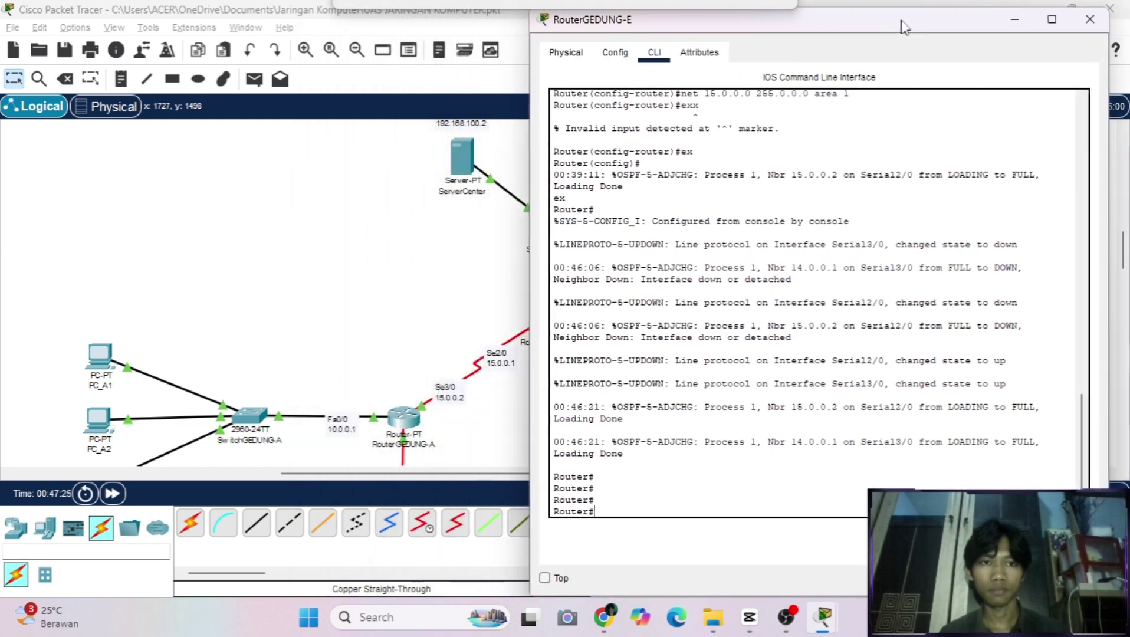
pyautogui.write('conf t')
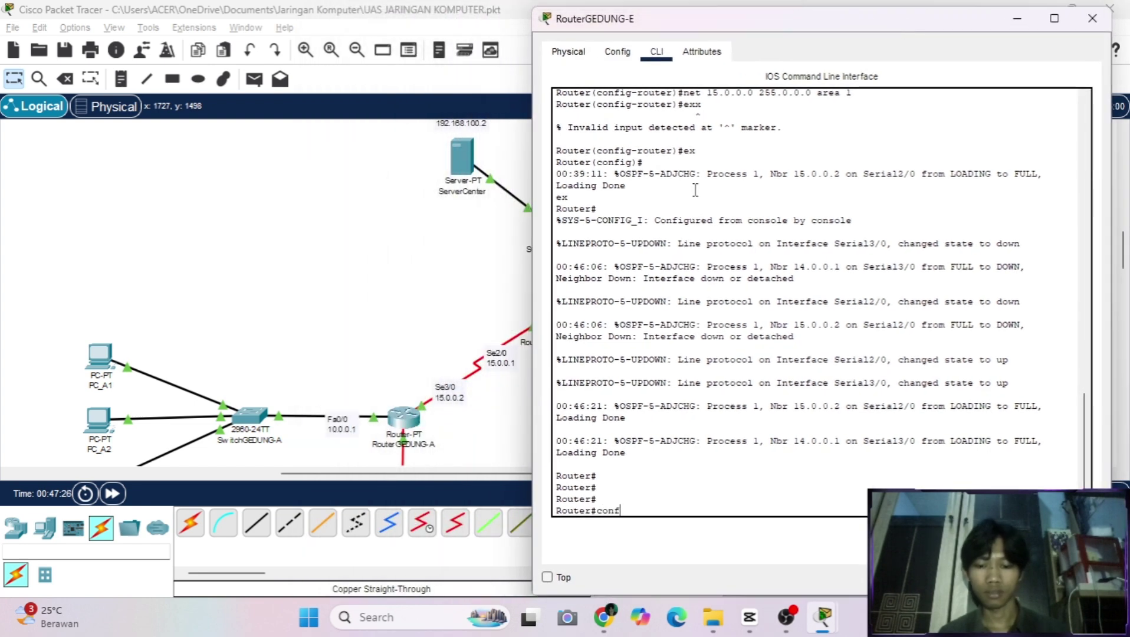
pyautogui.press('Return')
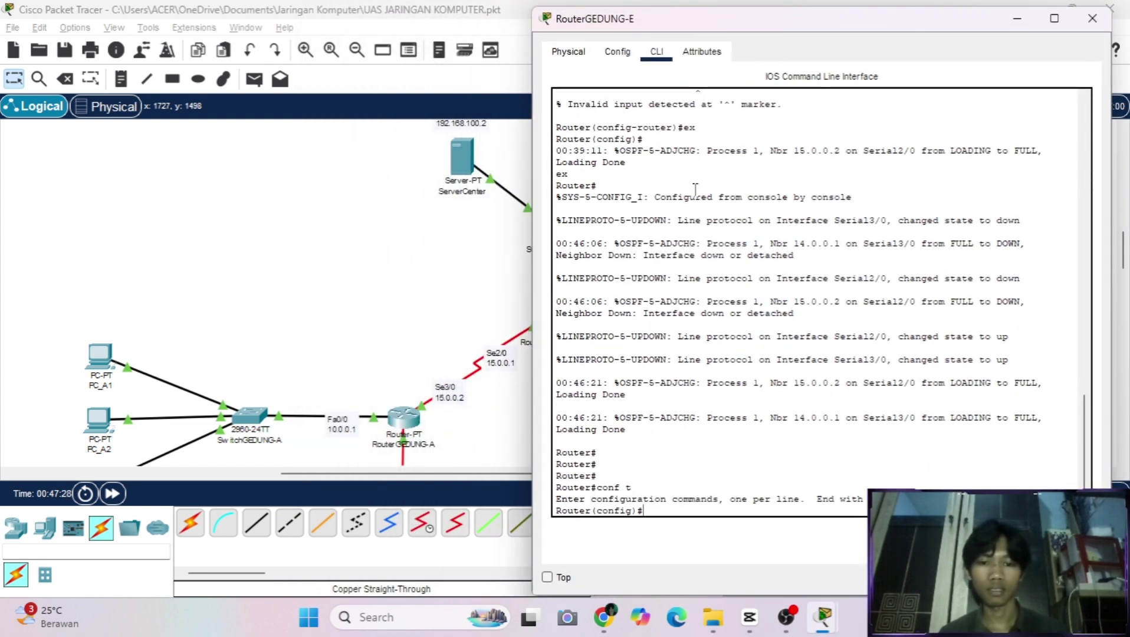
# Try to permit PCServer1's address on RouterGEDUNG-E with the command access-list permit 1 192.168.100.3.
pyautogui.write('acc')
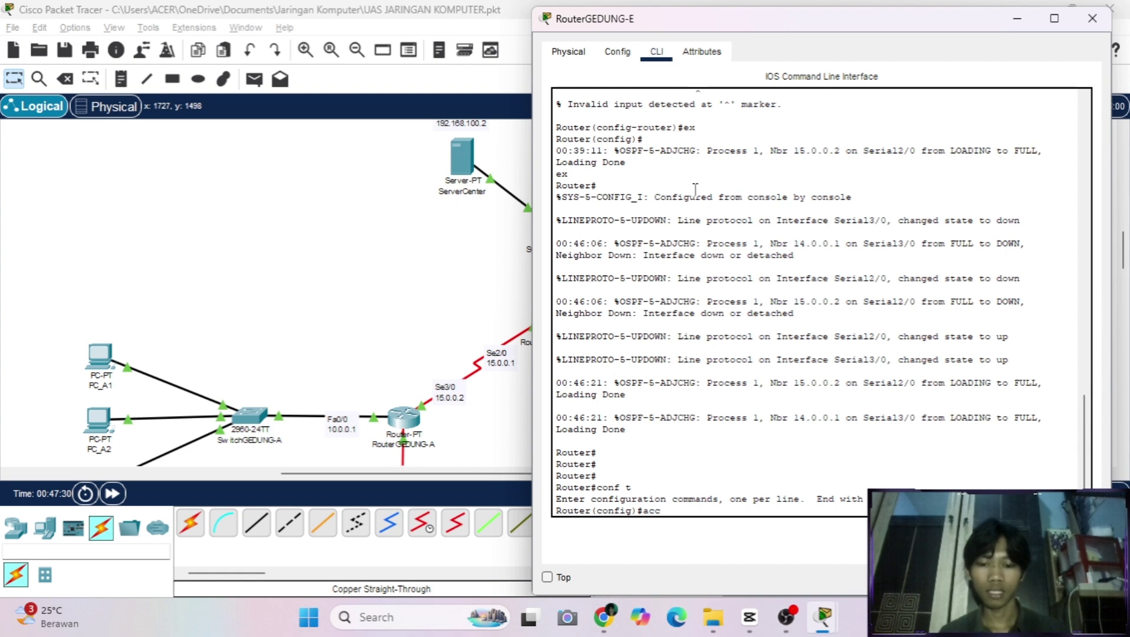
pyautogui.write('ess-')
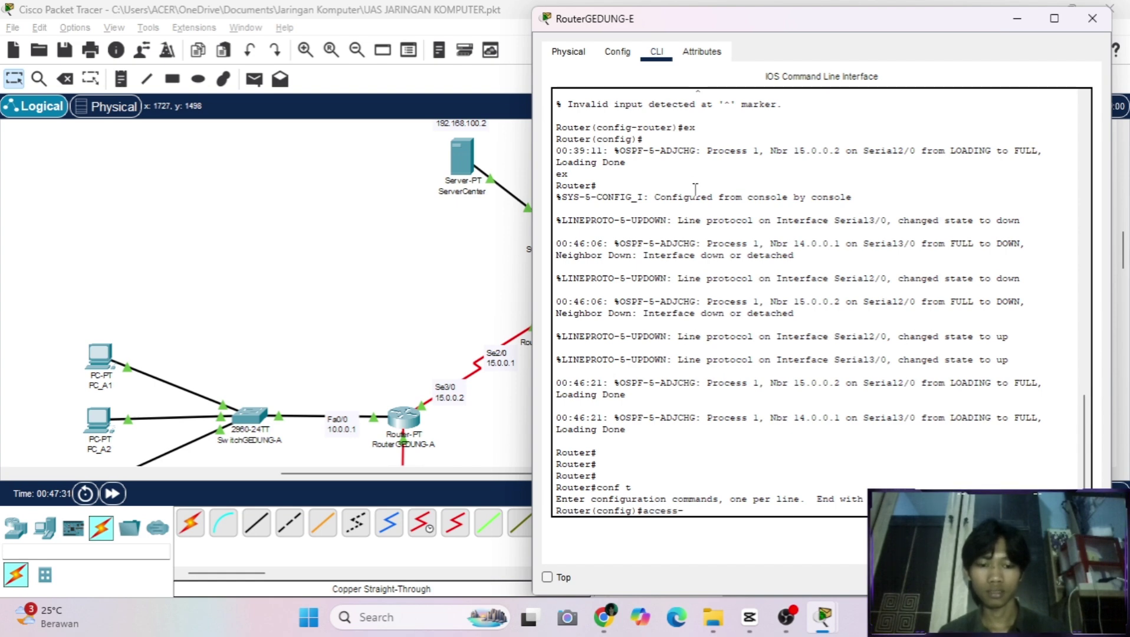
pyautogui.write('lis')
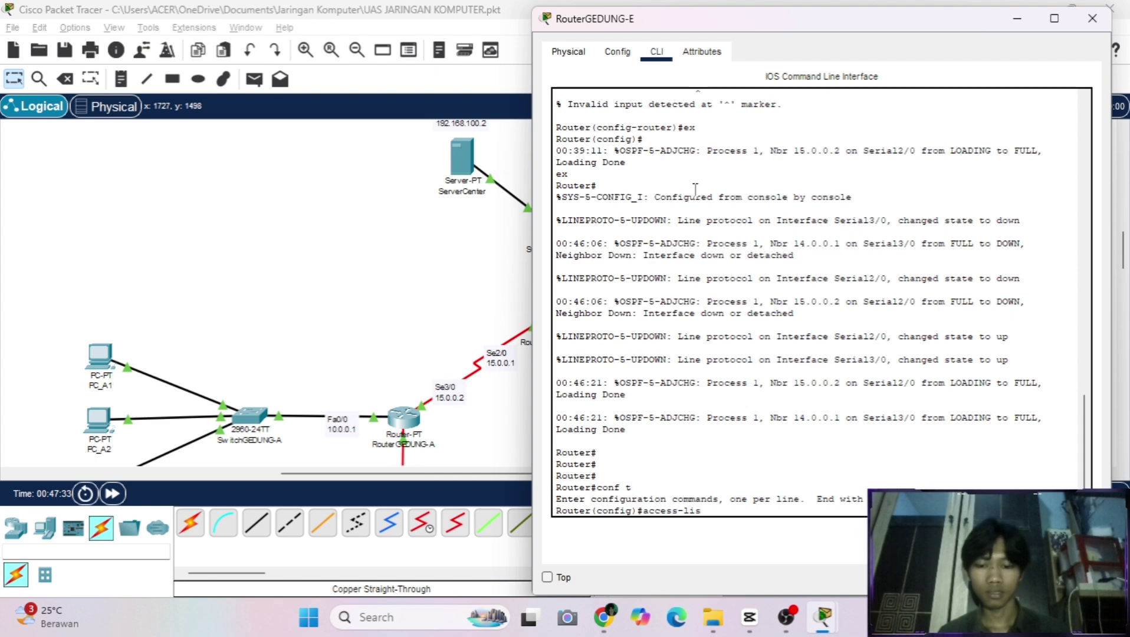
pyautogui.write('t per')
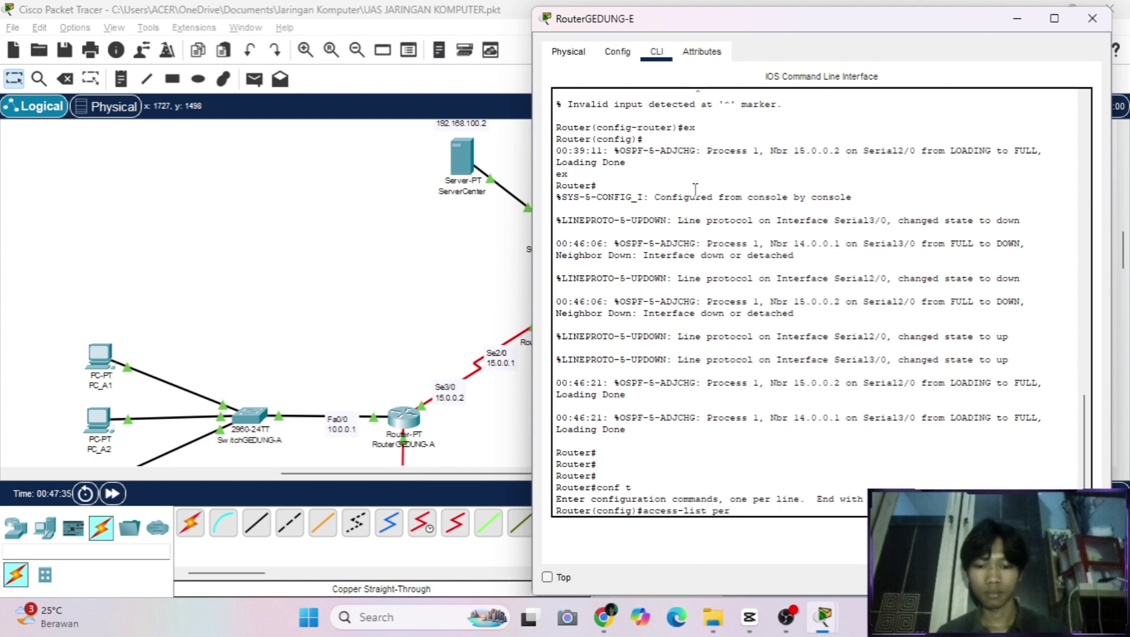
pyautogui.write('mit')
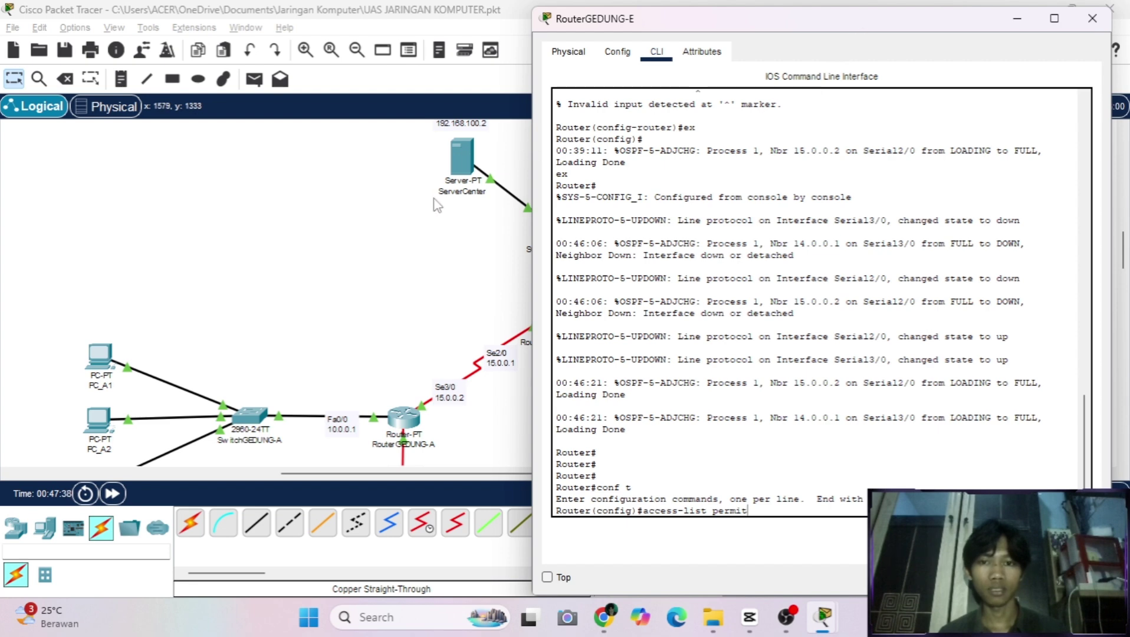
pyautogui.hscroll(5, 437, 205)
pyautogui.scroll(2, 436, 205)
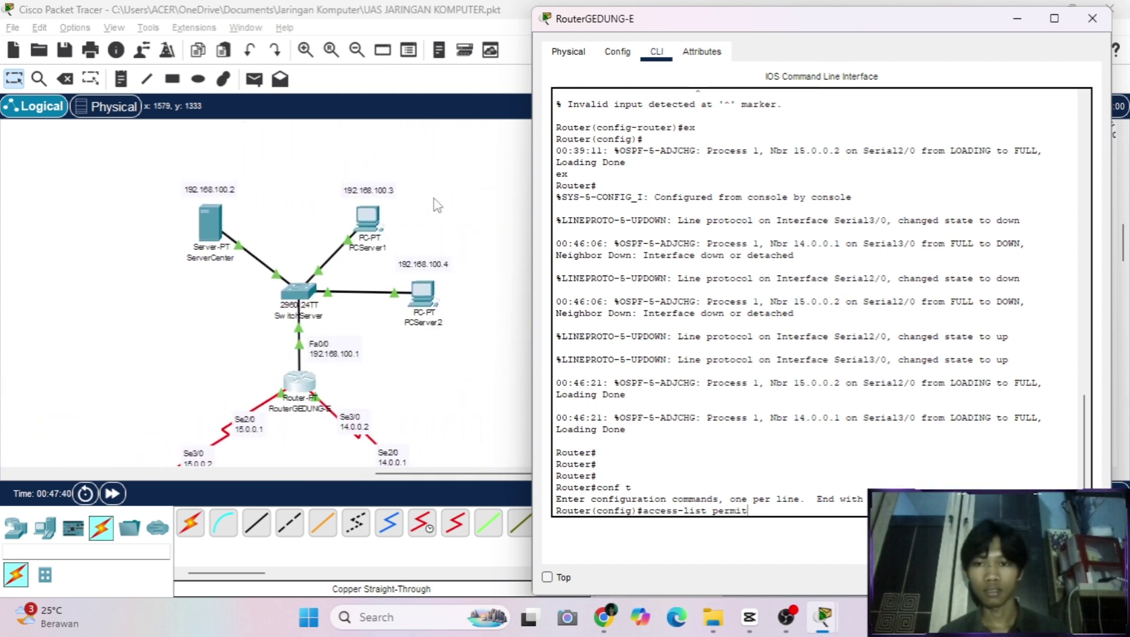
pyautogui.scroll(3, 436, 205)
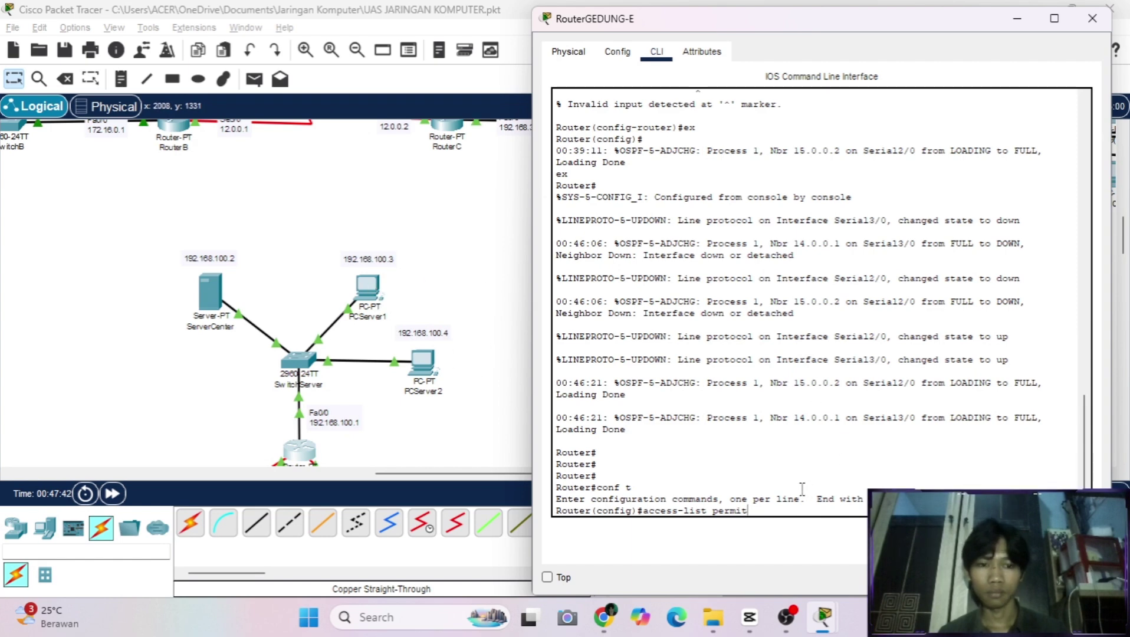
pyautogui.scroll(-2, 404, 410)
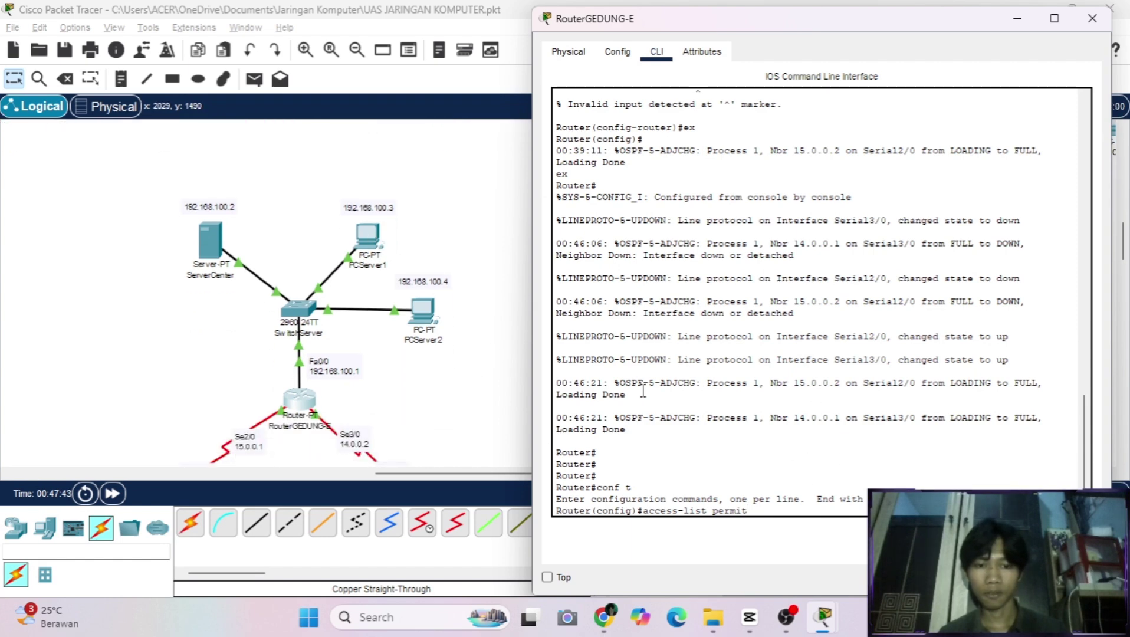
pyautogui.write('1')
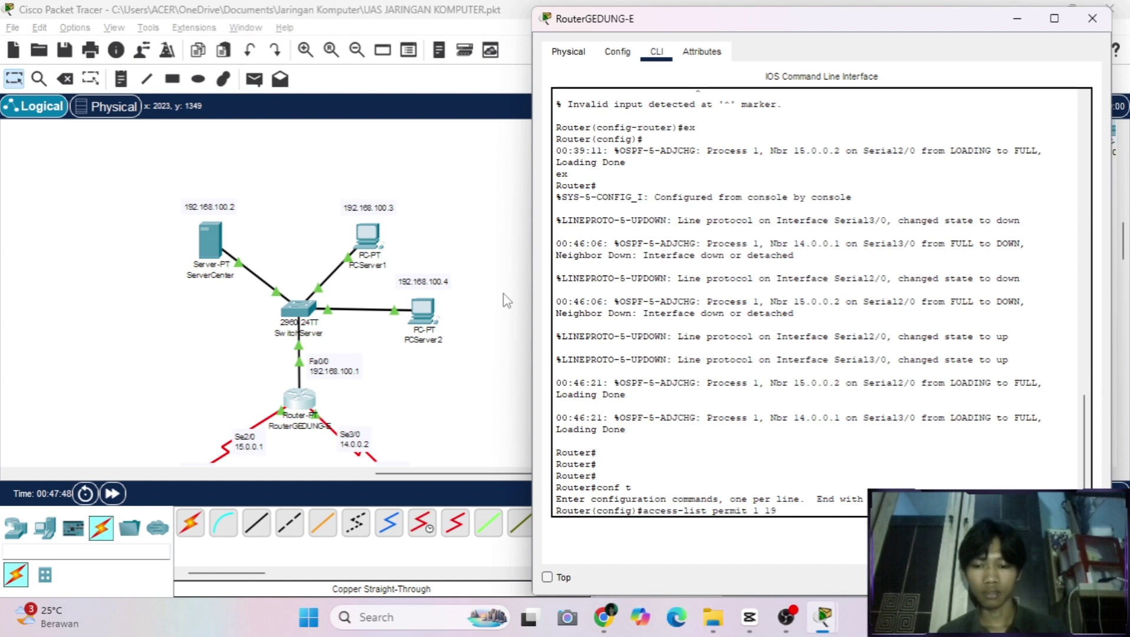
pyautogui.write(' 192.')
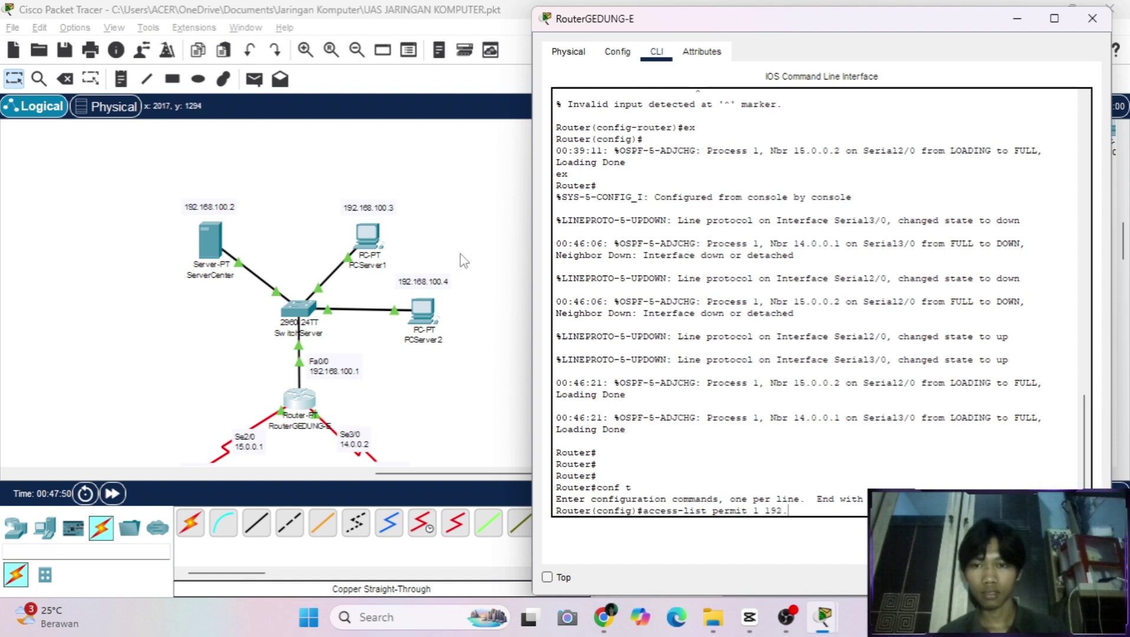
pyautogui.write('168')
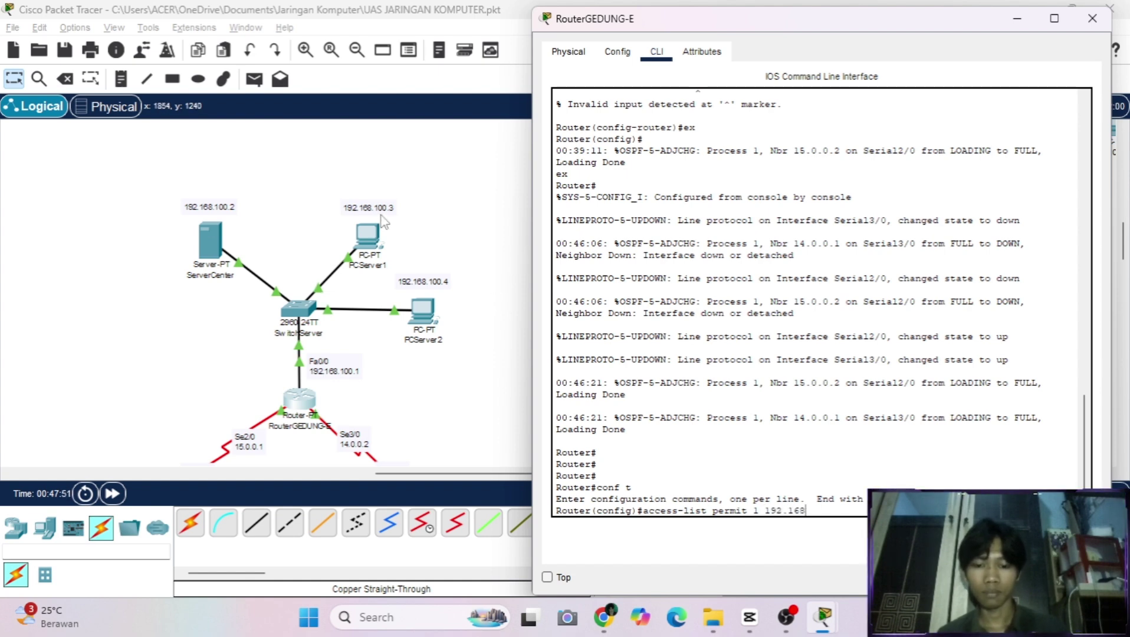
pyautogui.write('.100.3')
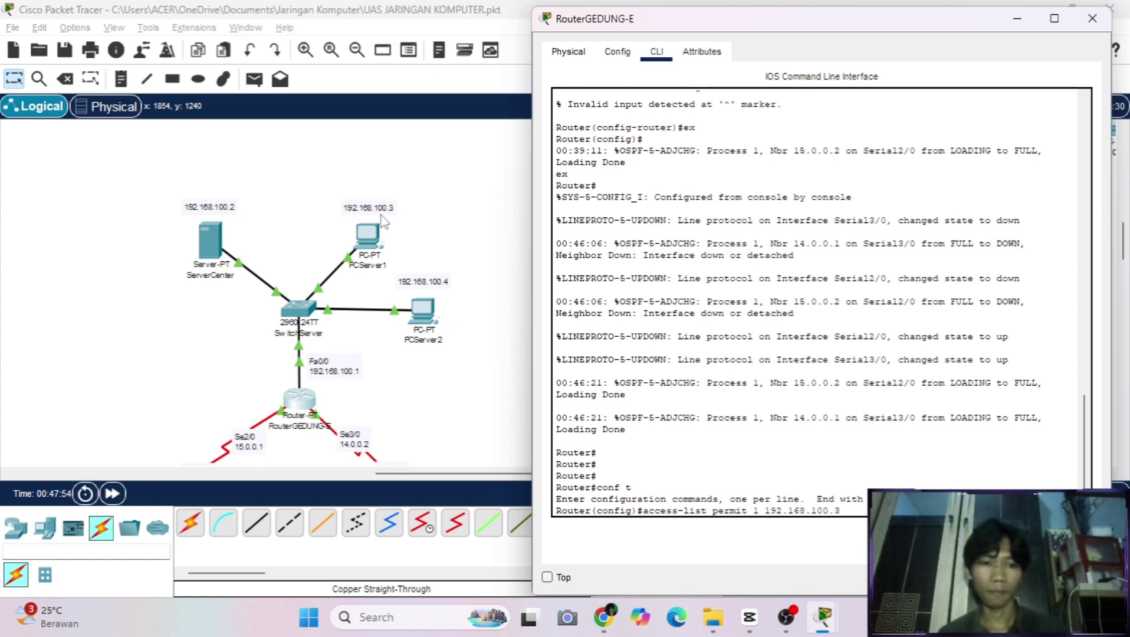
pyautogui.press('Return')
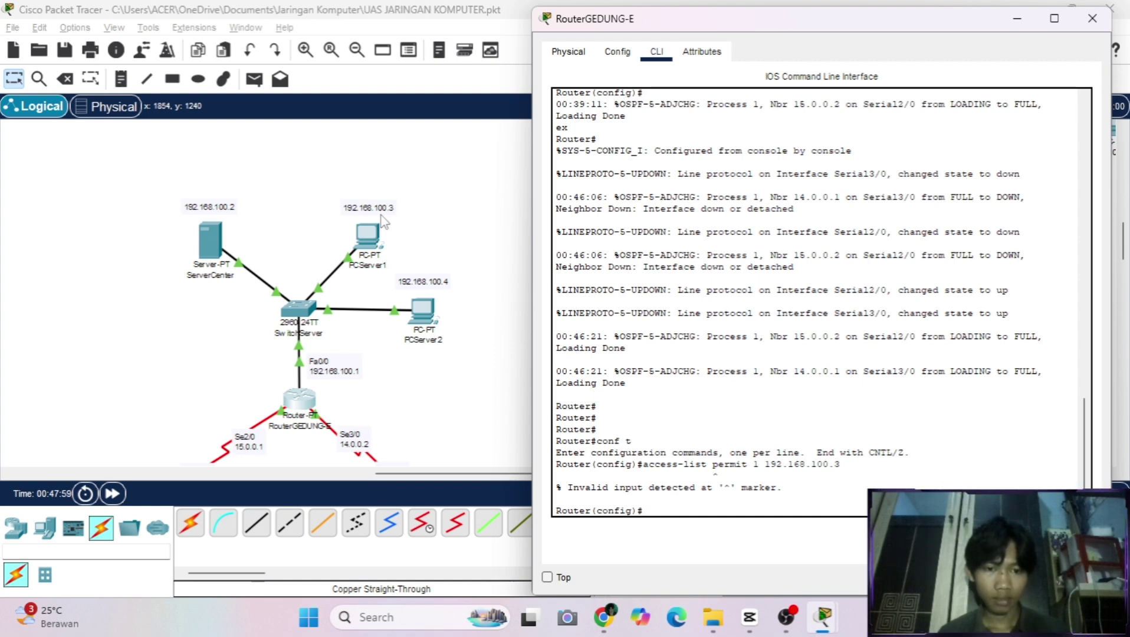
# Recall the access-list command, reorder it to access-list 1 permit 192.168.100.3, and run it on RouterGEDUNG-E.
pyautogui.press('Up')
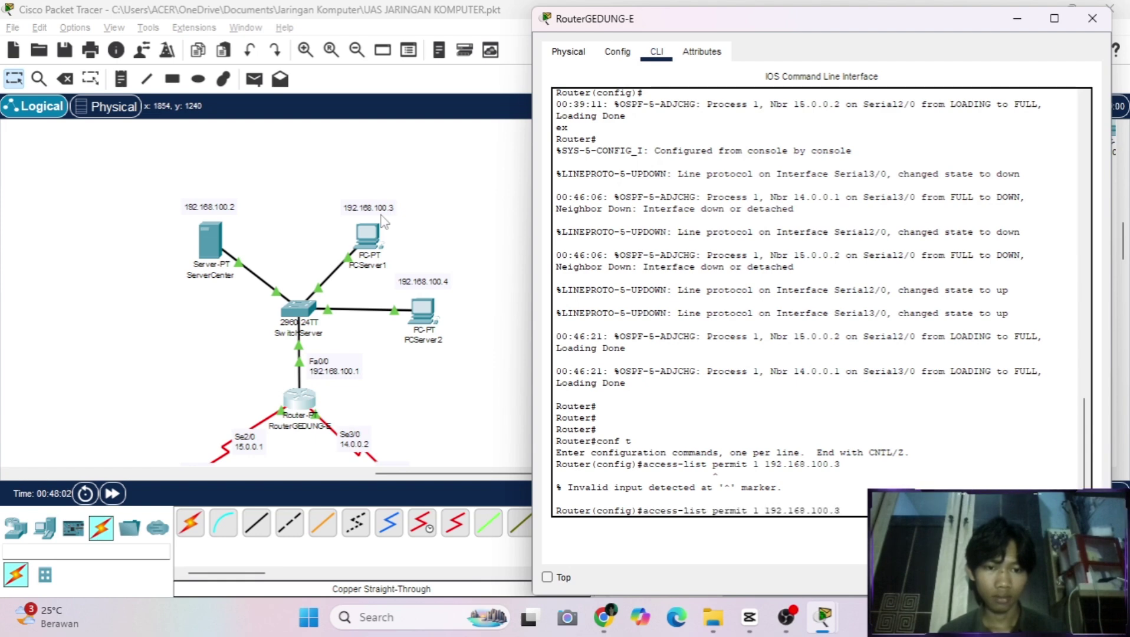
pyautogui.press('Left')
pyautogui.press('Left')
pyautogui.press('Left')
pyautogui.press('Left')
pyautogui.press('Left')
pyautogui.press('Left')
pyautogui.press('Left')
pyautogui.press('Left')
pyautogui.press('Left')
pyautogui.press('Left')
pyautogui.press('Left')
pyautogui.press('Left')
pyautogui.press('Left')
pyautogui.press('BackSpace')
pyautogui.press('BackSpace')
pyautogui.press('BackSpace')
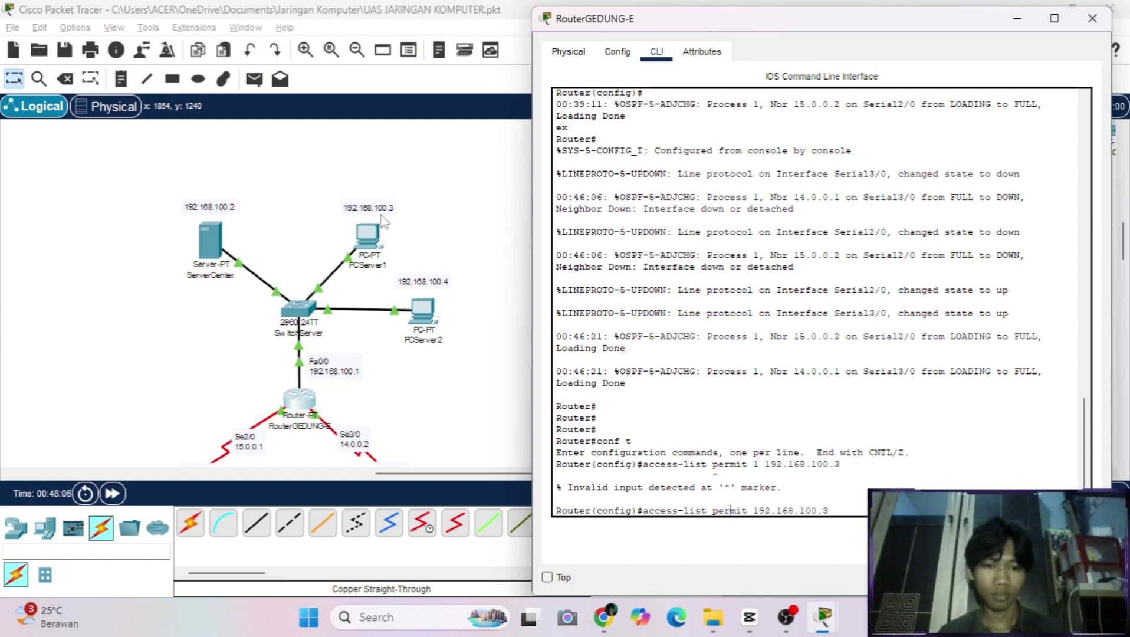
pyautogui.press('Left')
pyautogui.press('Left')
pyautogui.press('Left')
pyautogui.press('Left')
pyautogui.press('Left')
pyautogui.press('Left')
pyautogui.press('Left')
pyautogui.write('1')
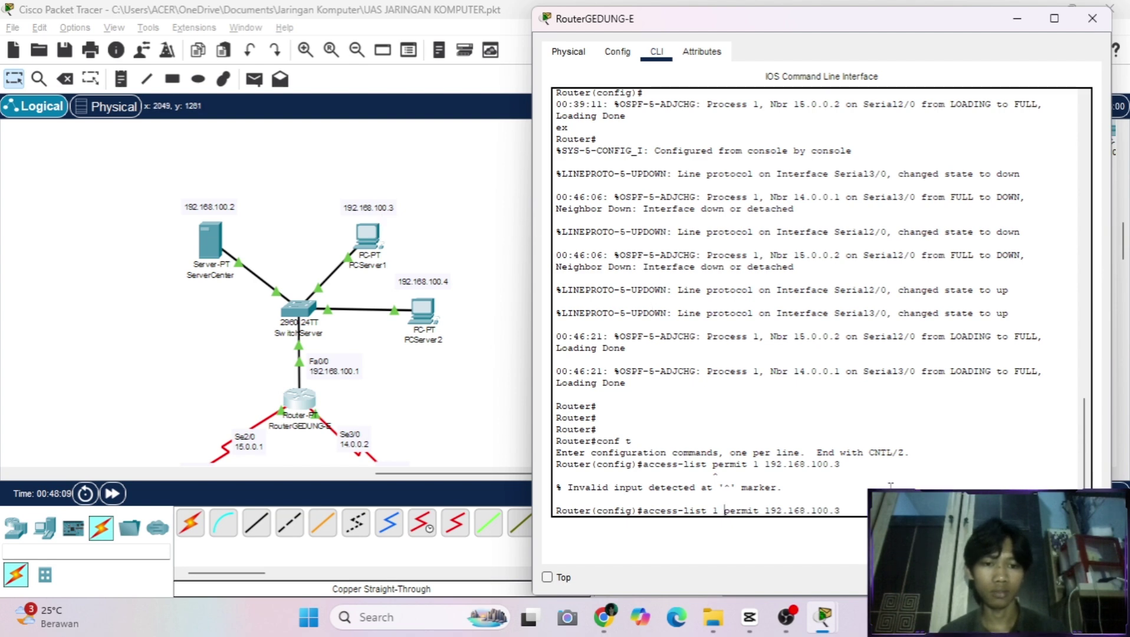
pyautogui.press('Return')
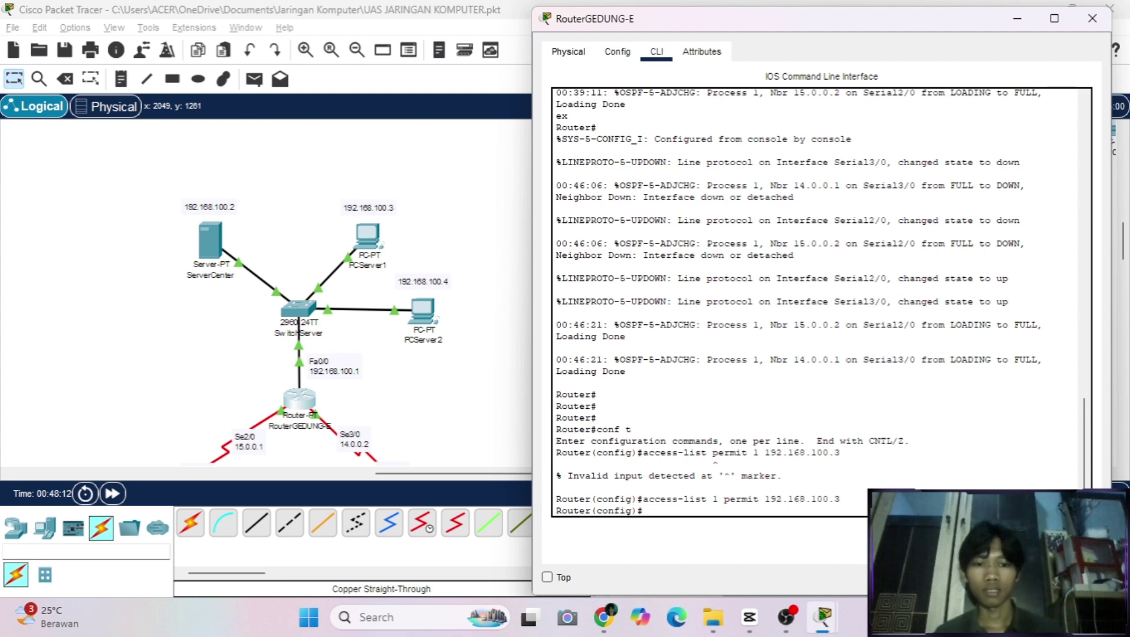
# Block all other sources on RouterGEDUNG-E by running access-list 1 deny any.
pyautogui.write('acce')
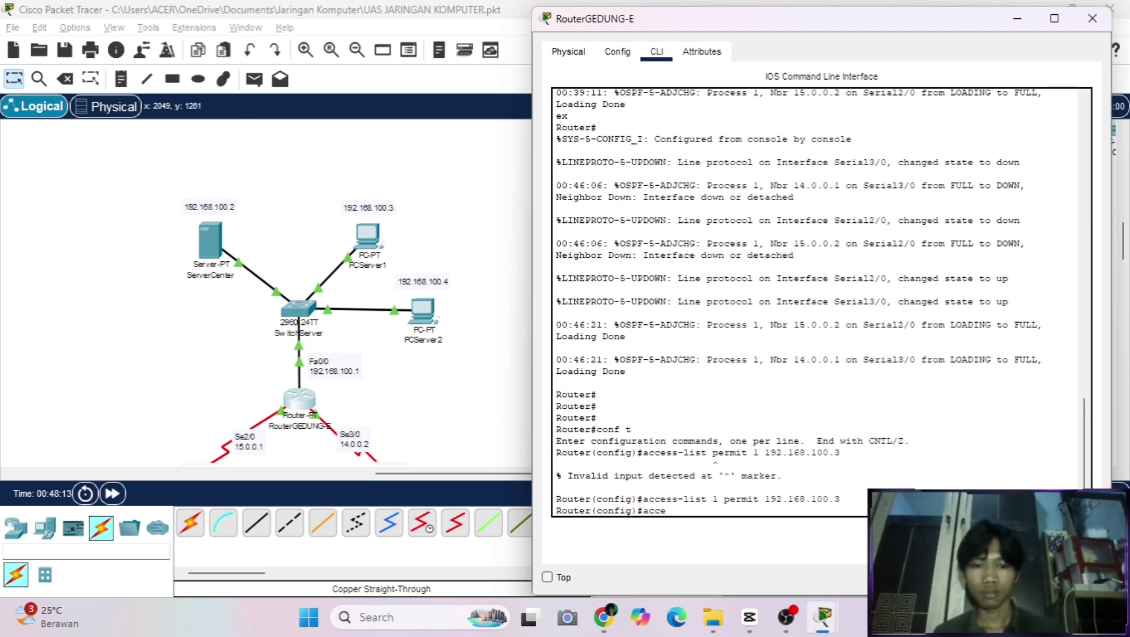
pyautogui.write('ss-')
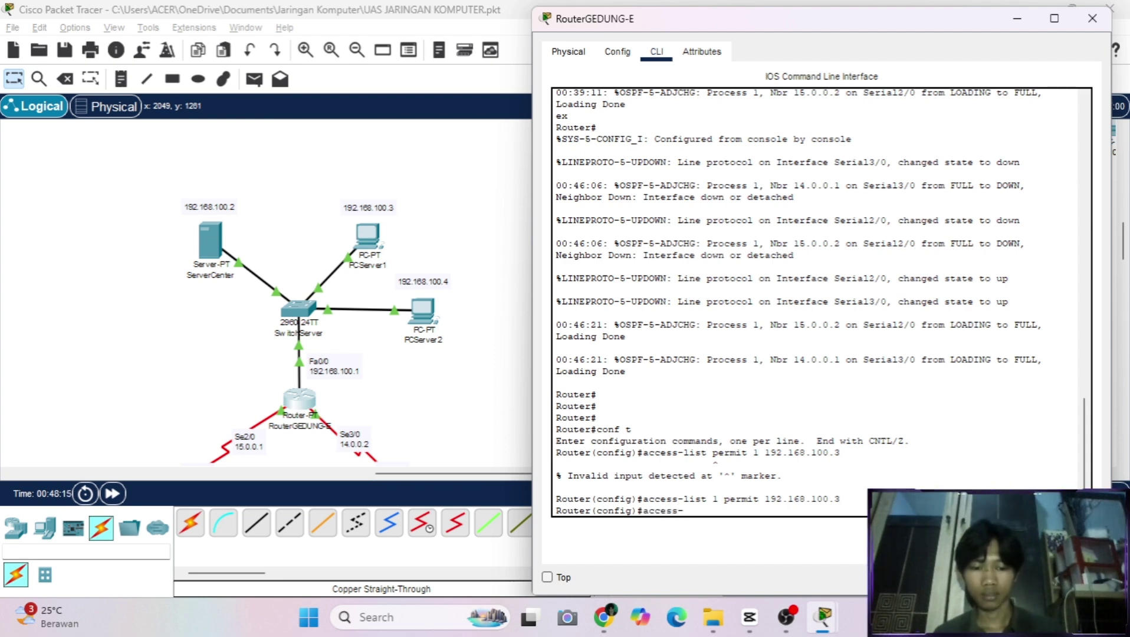
pyautogui.write('list 1 de')
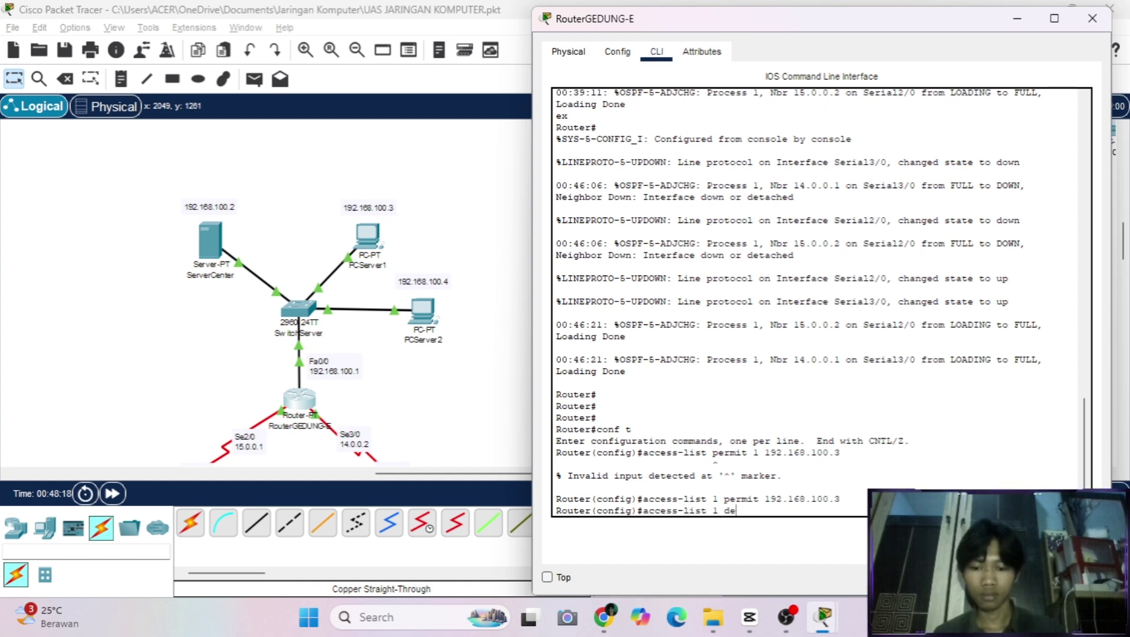
pyautogui.write('ny')
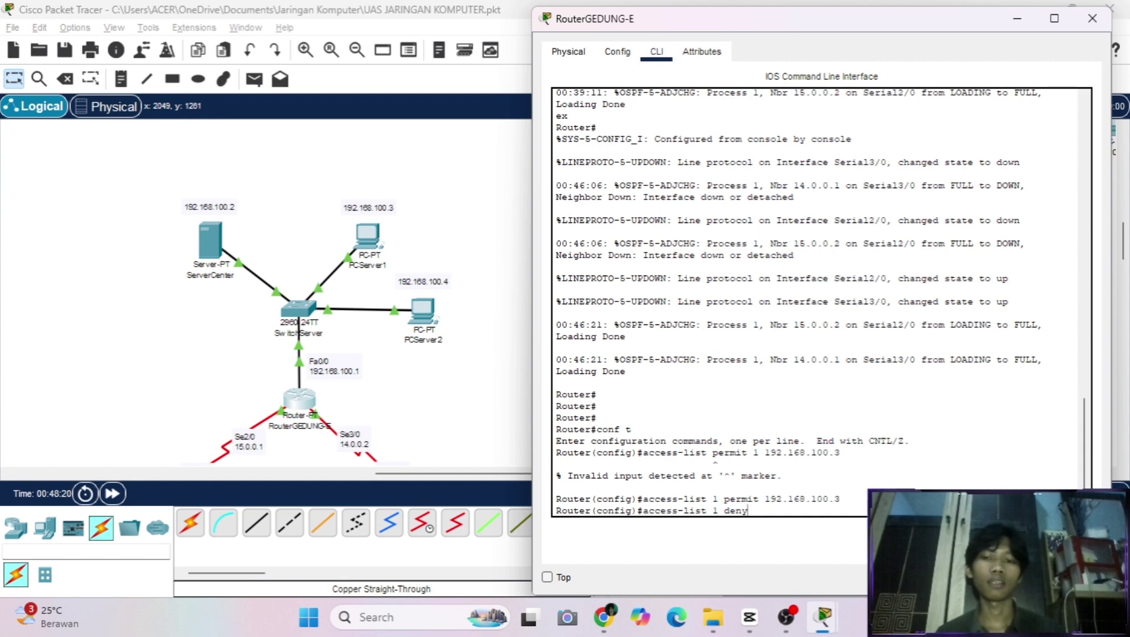
pyautogui.scroll(-4, 513, 440)
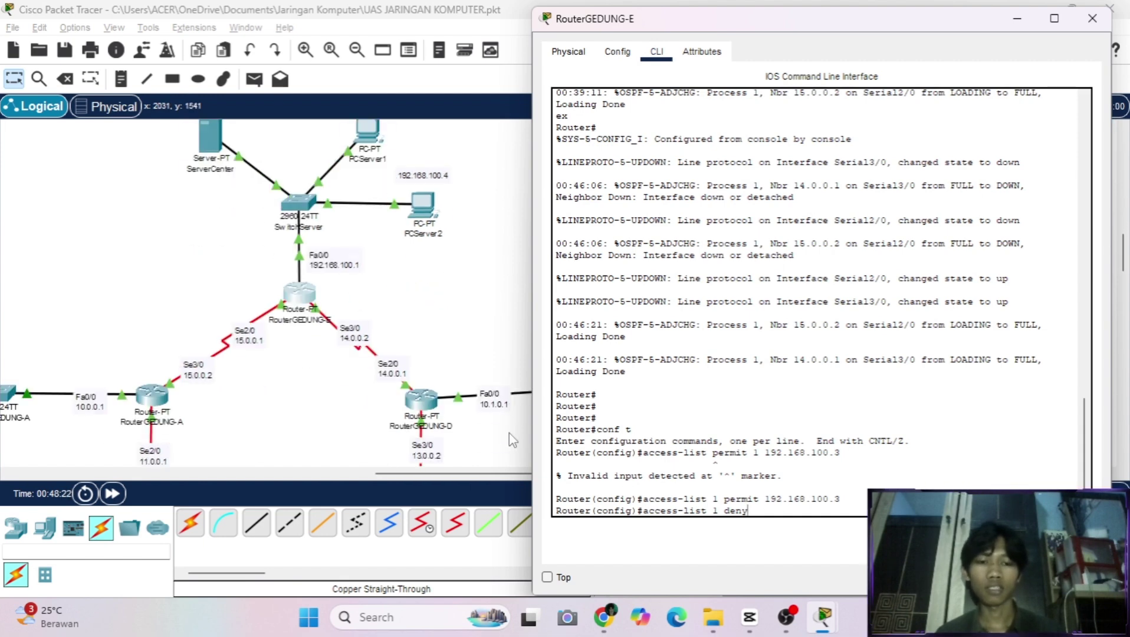
pyautogui.scroll(5, 512, 440)
pyautogui.scroll(-2, 459, 424)
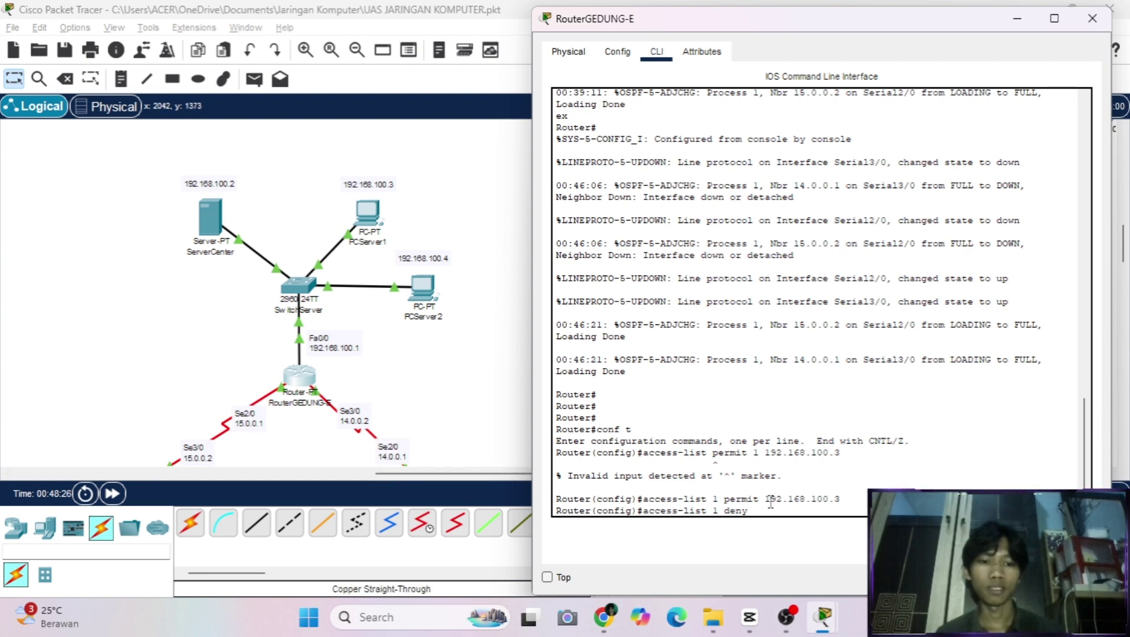
pyautogui.moveTo(769, 500); pyautogui.dragTo(824, 497)
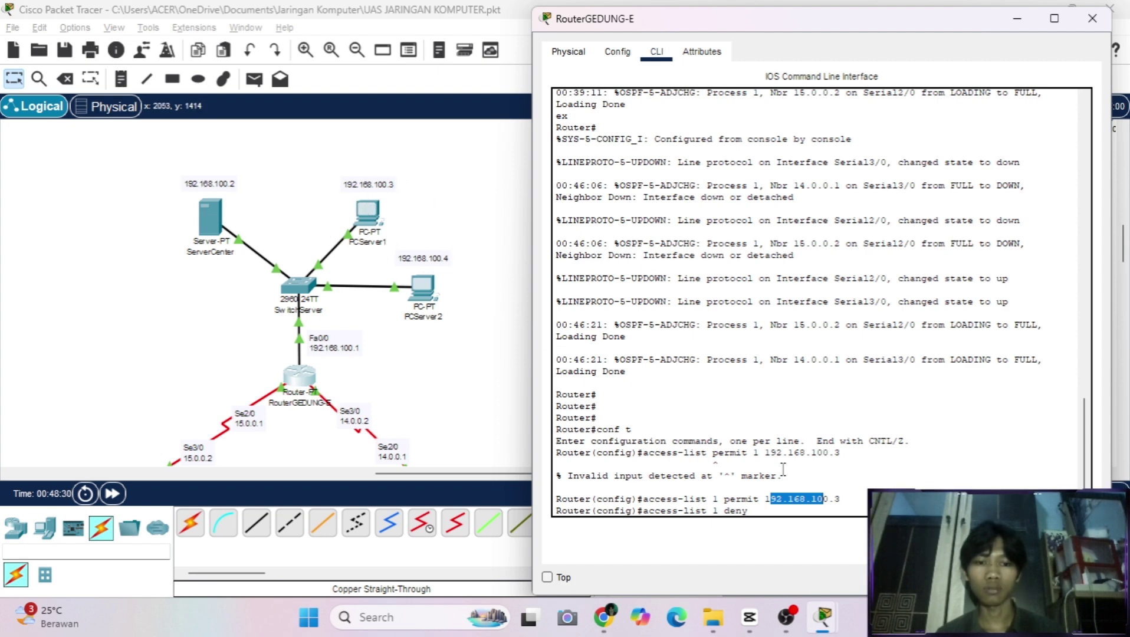
pyautogui.click(764, 511)
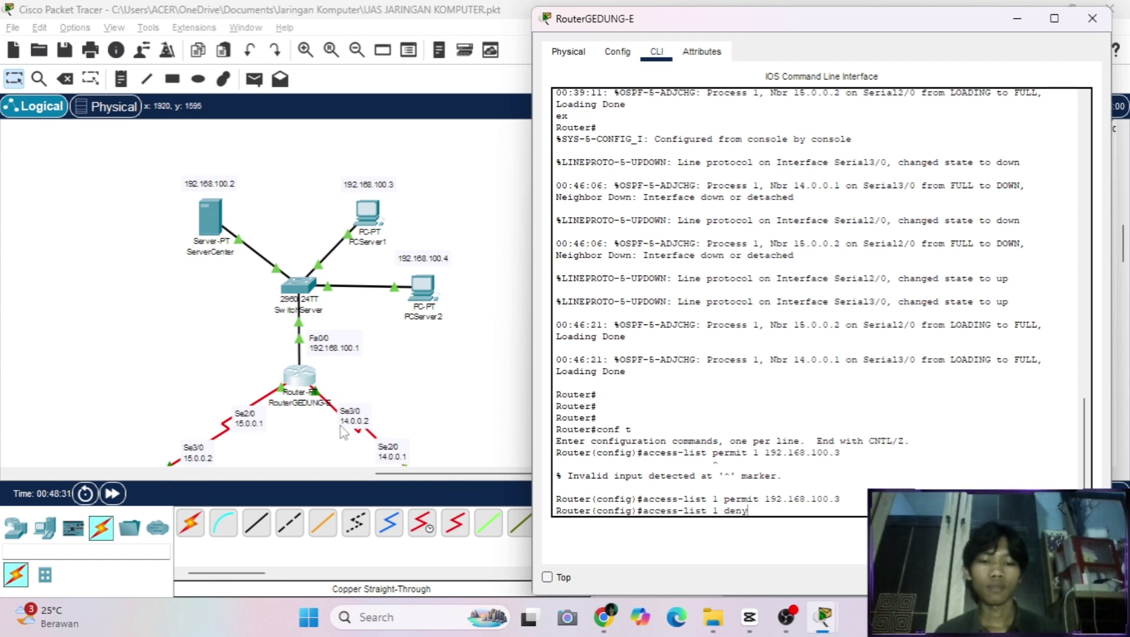
pyautogui.scroll(4, 341, 433)
pyautogui.scroll(-3, 345, 422)
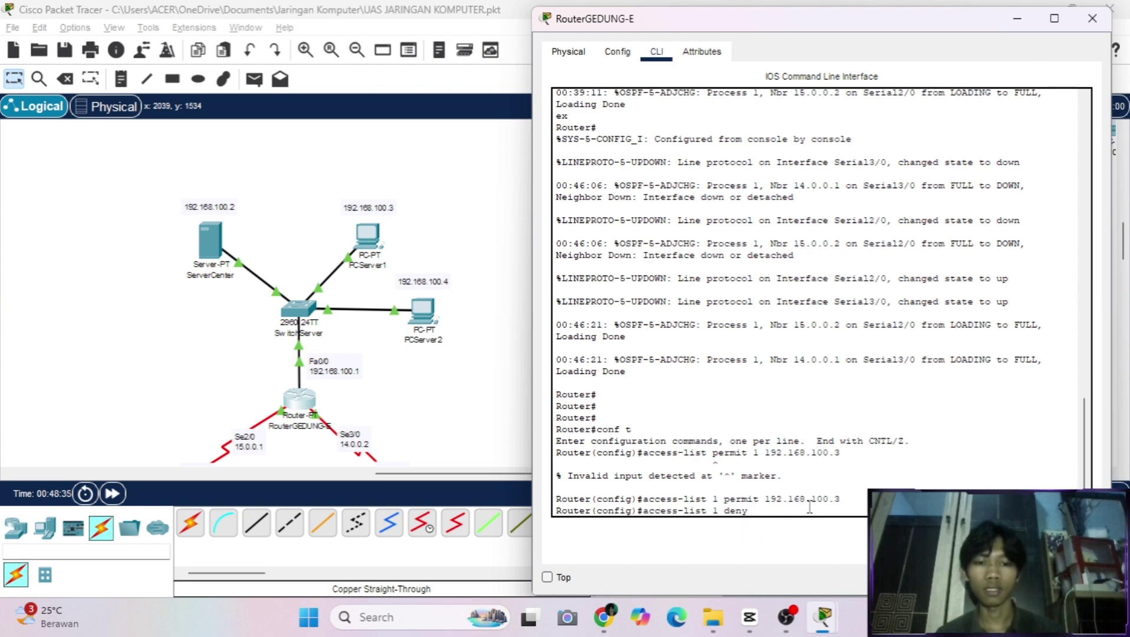
pyautogui.write('any')
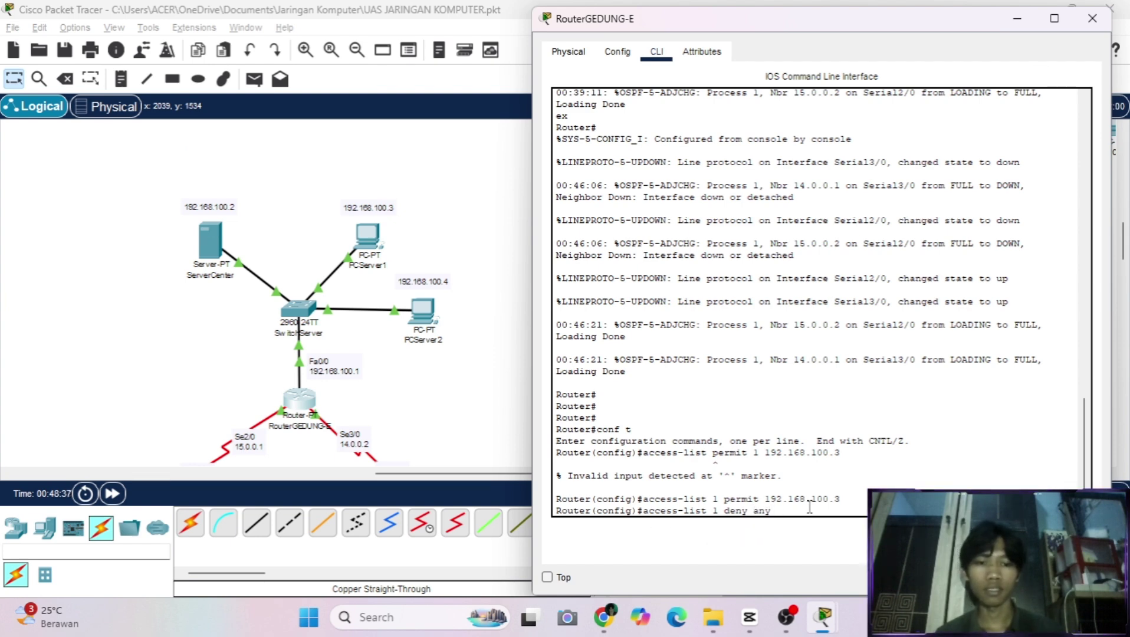
pyautogui.press('Return')
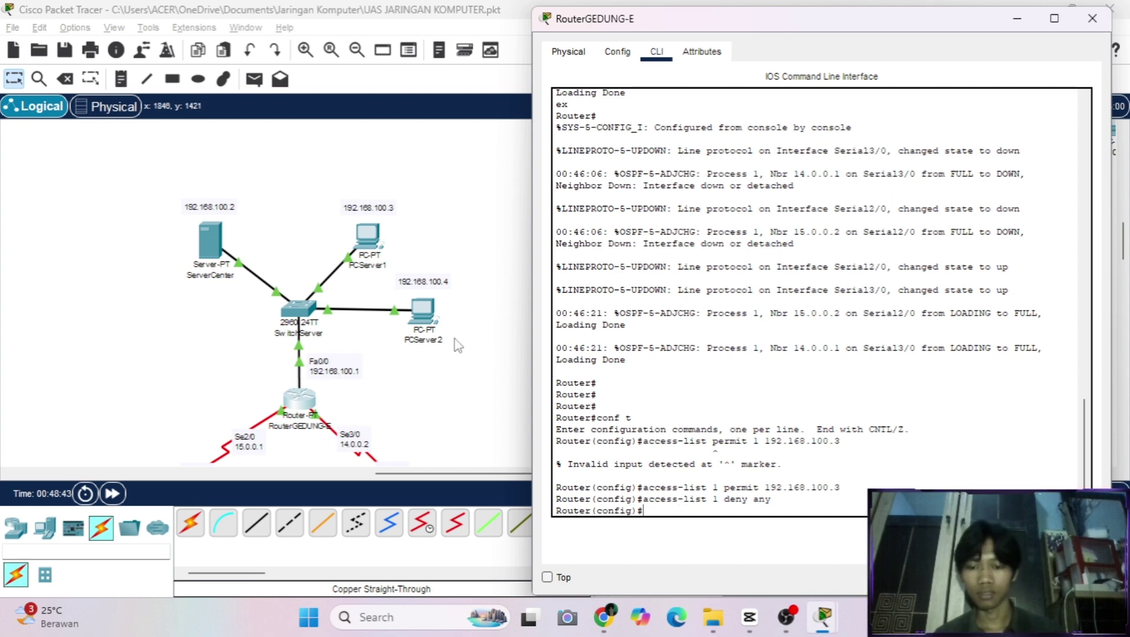
# Enter interface fa0/0 on RouterGEDUNG-E and apply the access list outbound with ip access-group 1 out.
pyautogui.write('int')
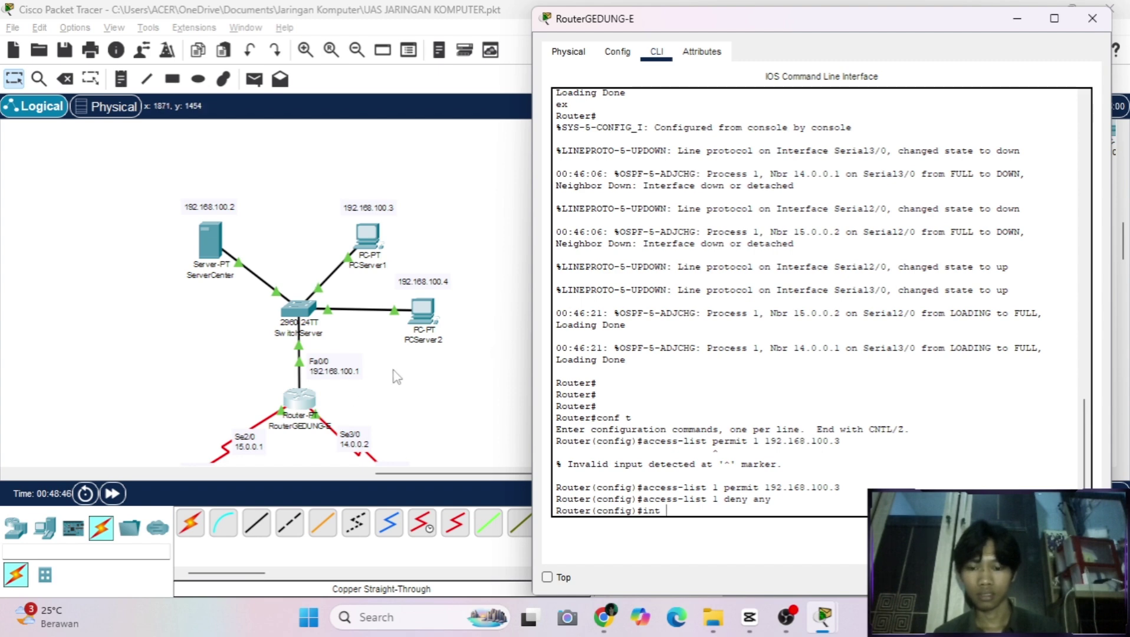
pyautogui.write(' fa0/0')
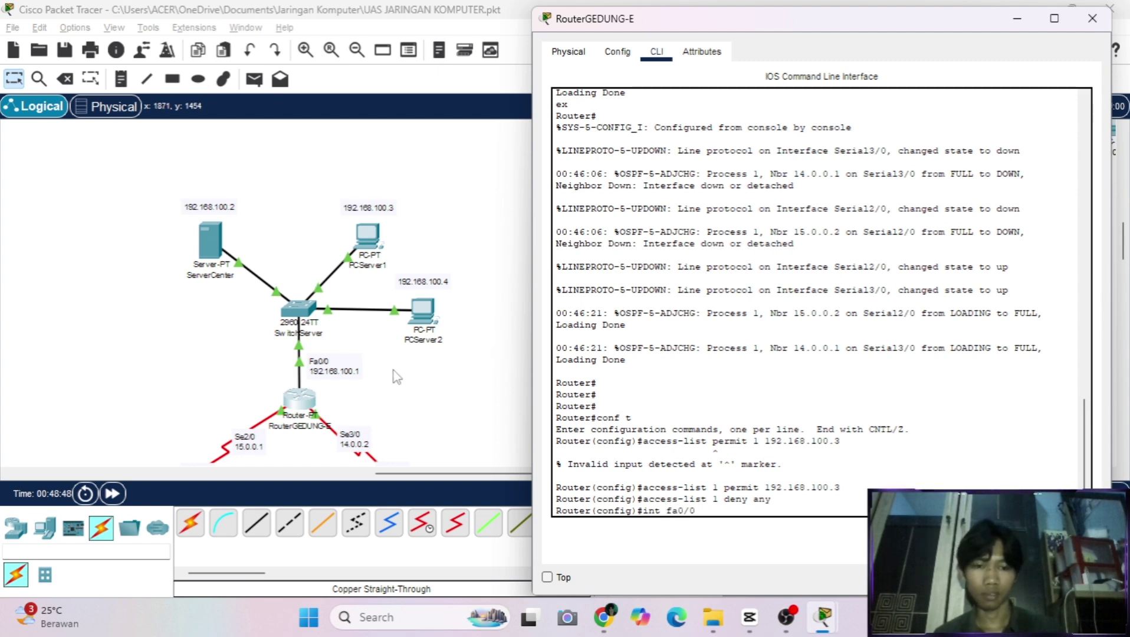
pyautogui.press('Return')
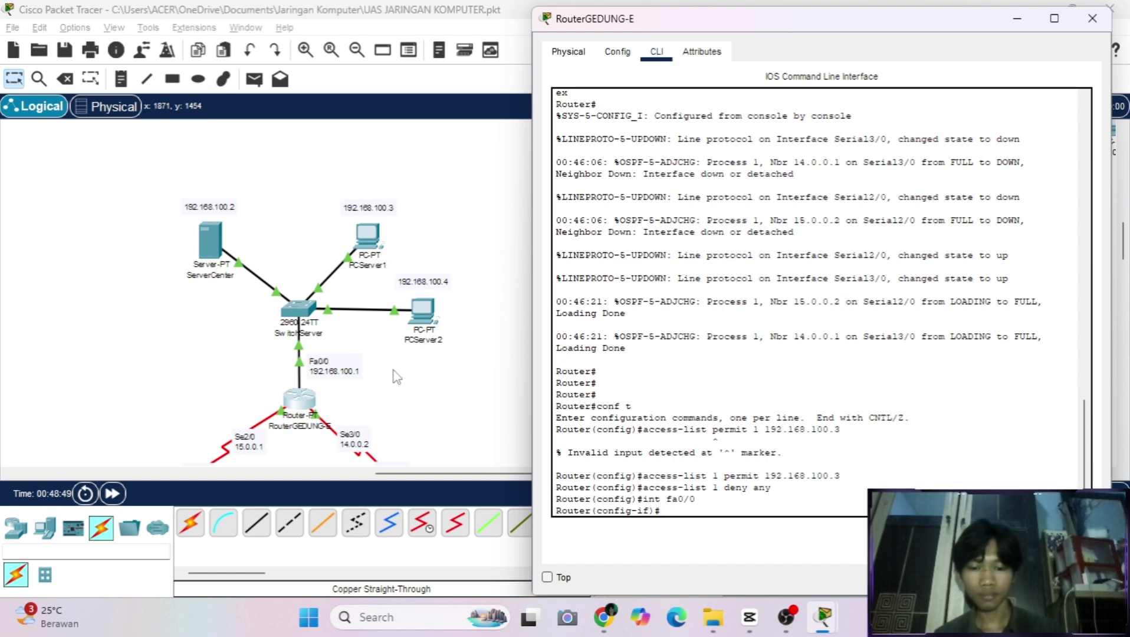
pyautogui.write('ip access')
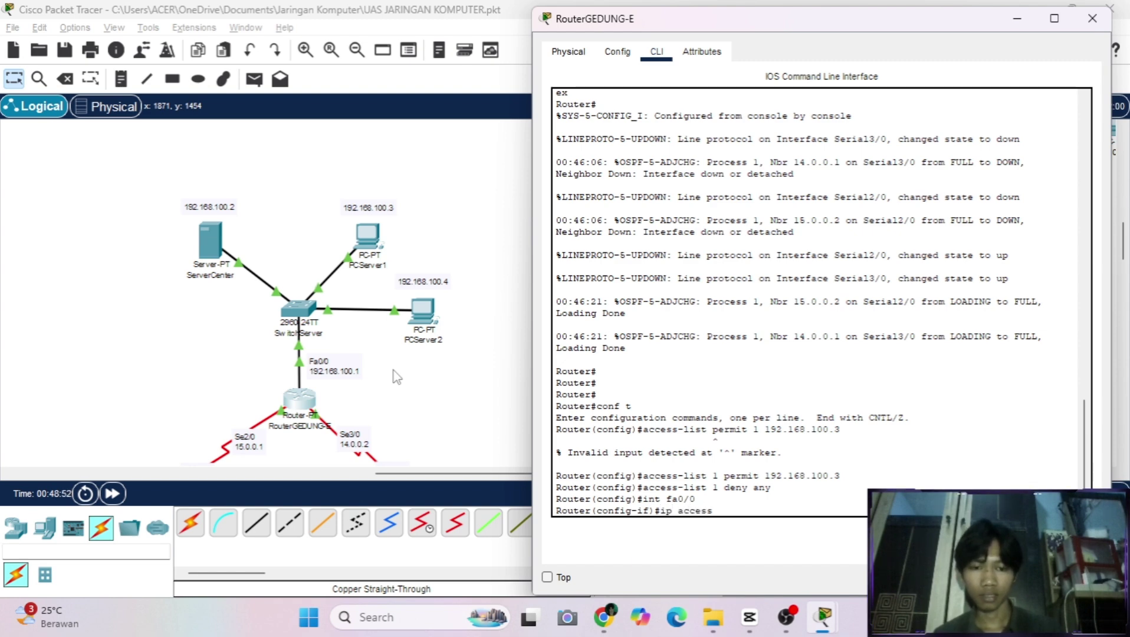
pyautogui.write('-gour')
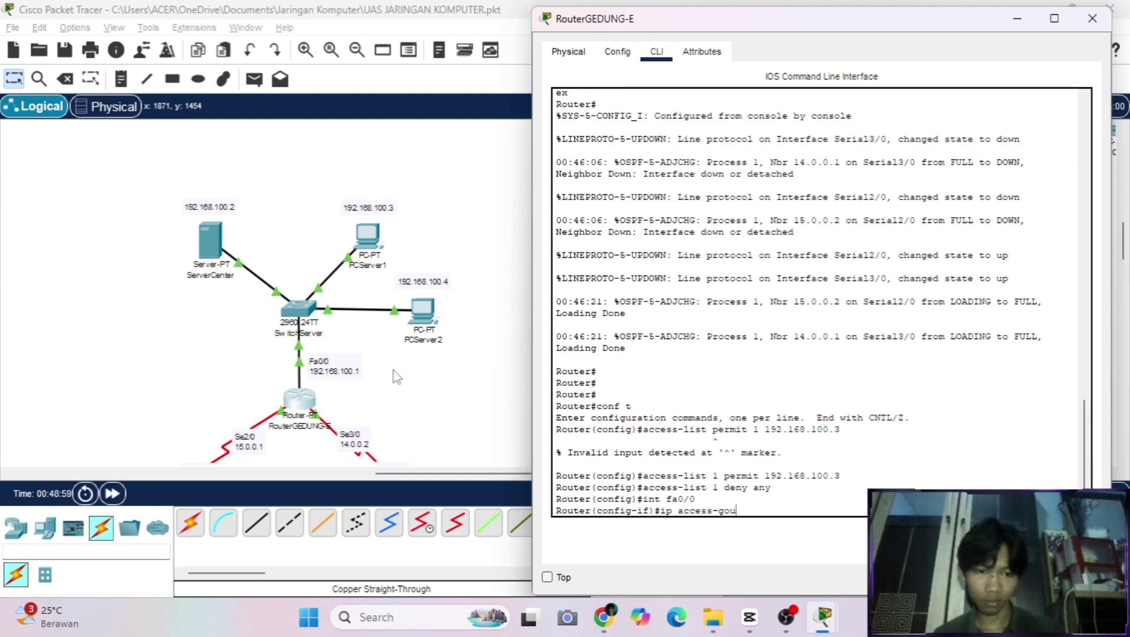
pyautogui.press('BackSpace')
pyautogui.press('BackSpace')
pyautogui.write('ro')
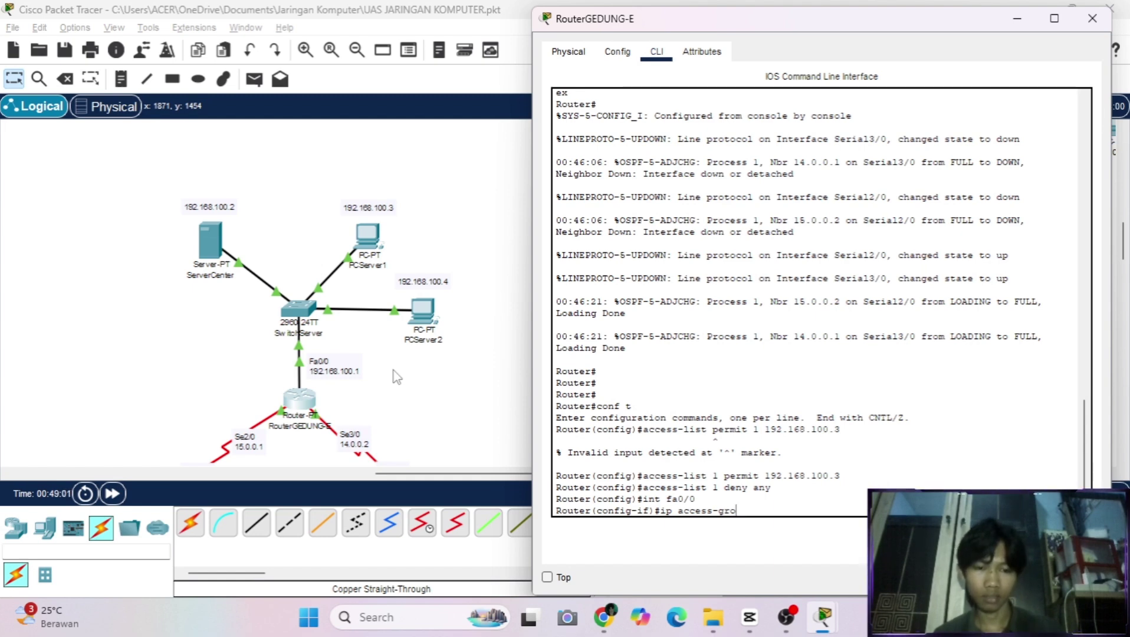
pyautogui.write('up')
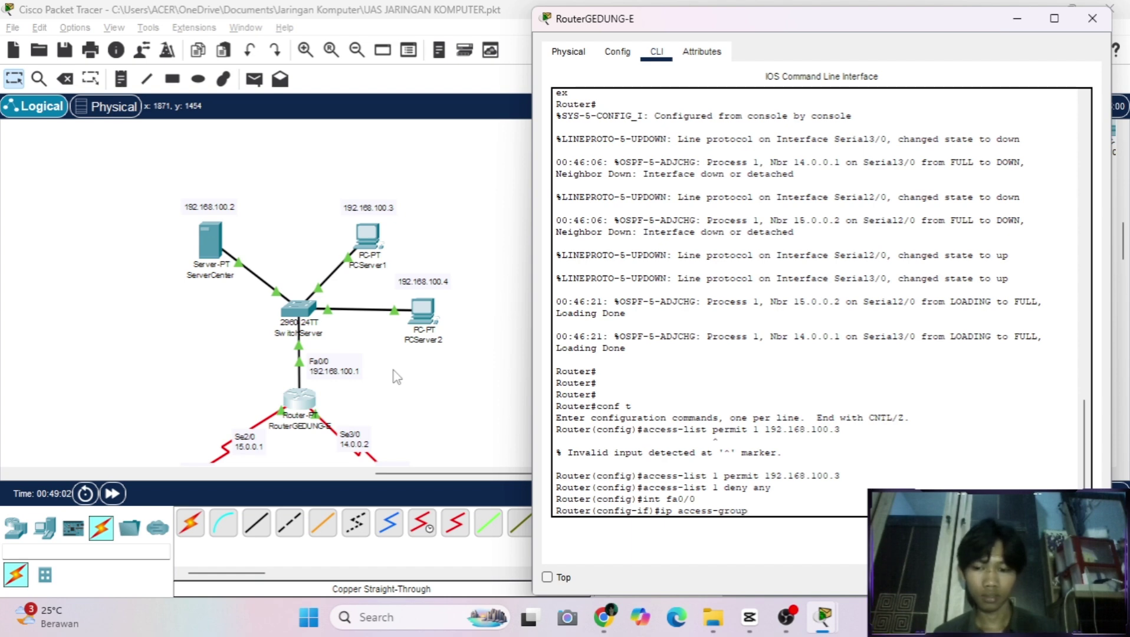
pyautogui.write(' 1 o')
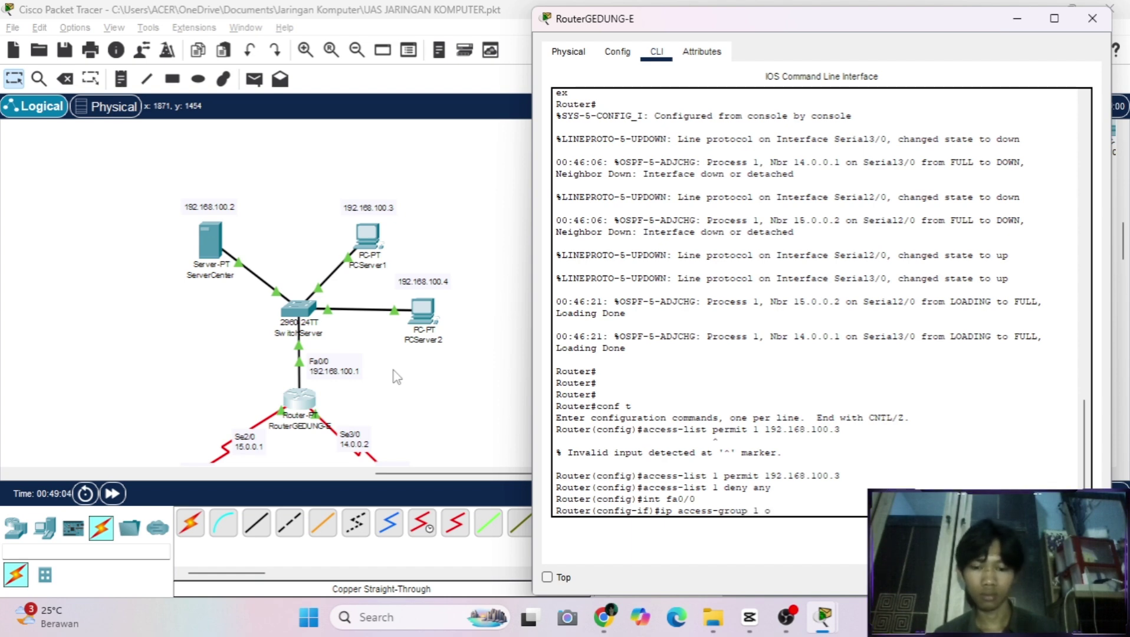
pyautogui.write('ut')
pyautogui.press('Return')
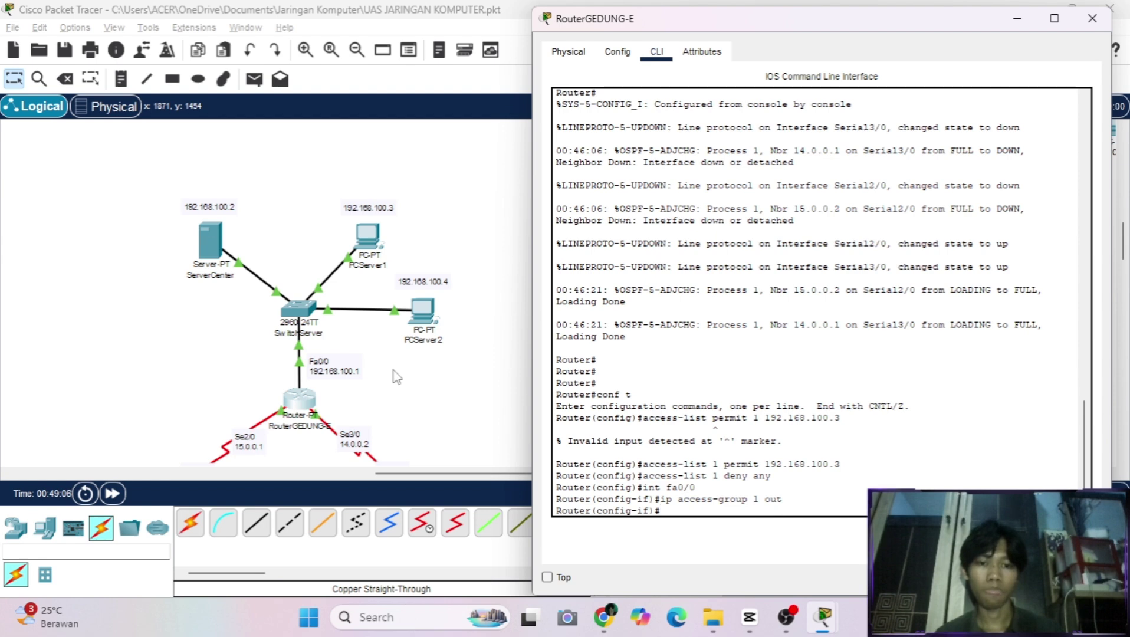
# Exit interface and global configuration modes on RouterGEDUNG-E with ex, and minimize its device window.
pyautogui.write('ex')
pyautogui.press('Return')
pyautogui.write('er(config)#e')
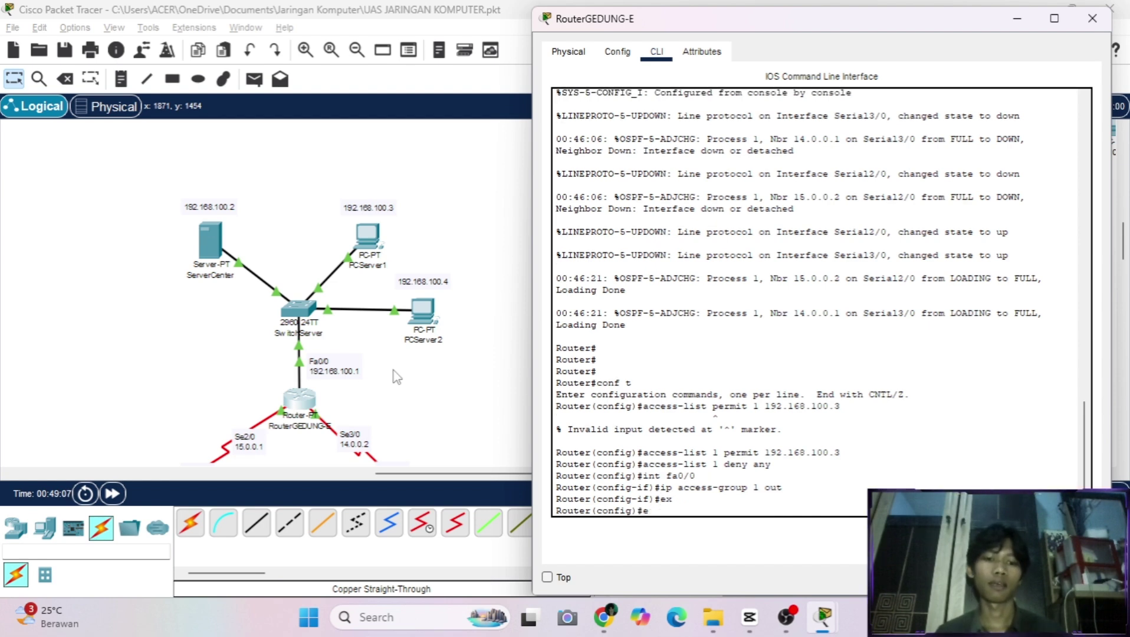
pyautogui.press('Return')
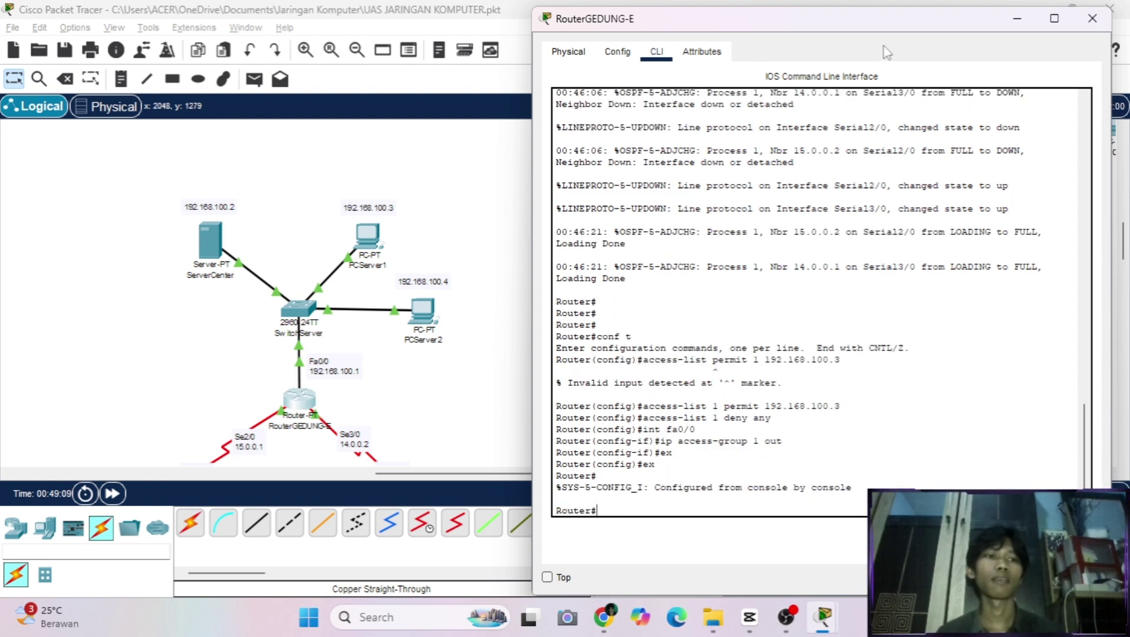
pyautogui.click(1017, 18)
# Open PCServer1 and test access to ServerCenter's web page by its domain name in the web browser.
pyautogui.hscroll(-5, 528, 288)
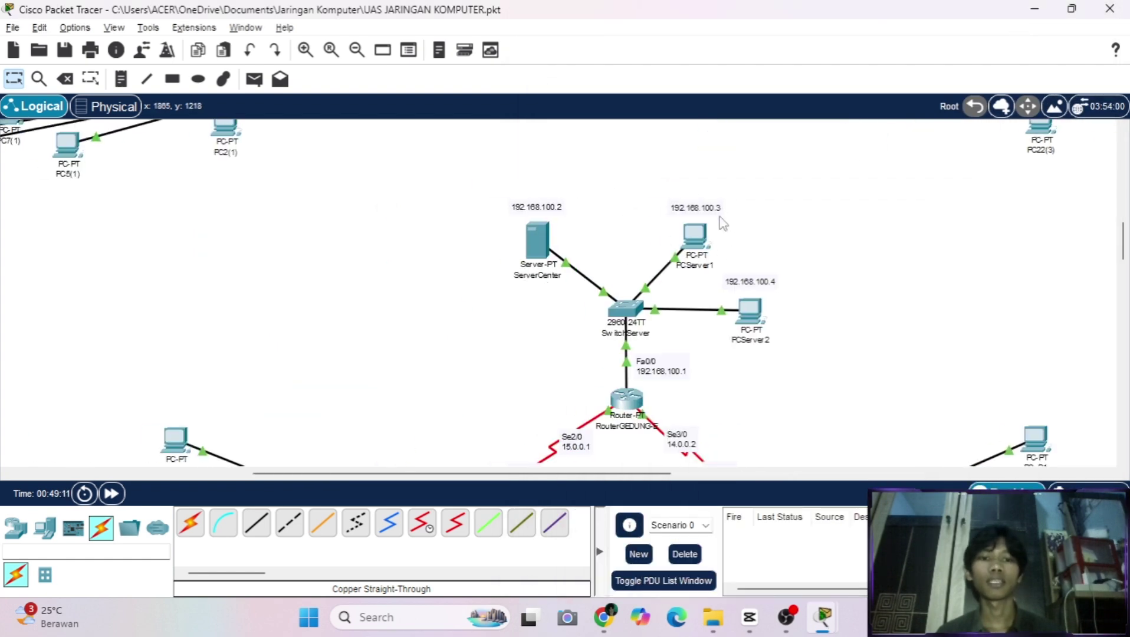
pyautogui.click(694, 233)
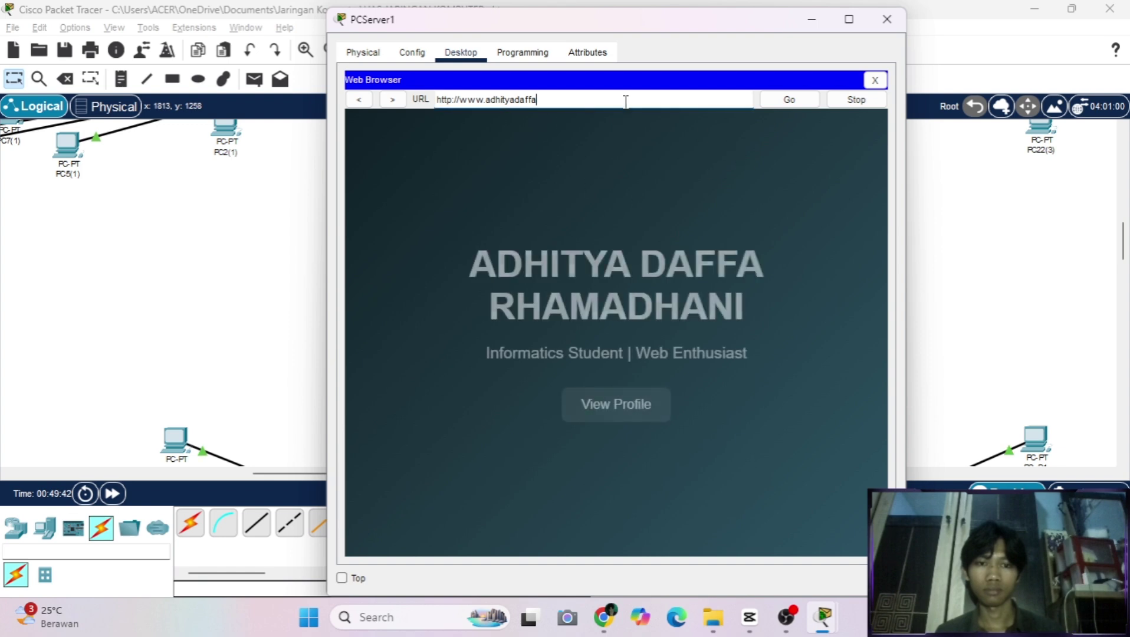
pyautogui.moveTo(738, 30); pyautogui.dragTo(490, 59)
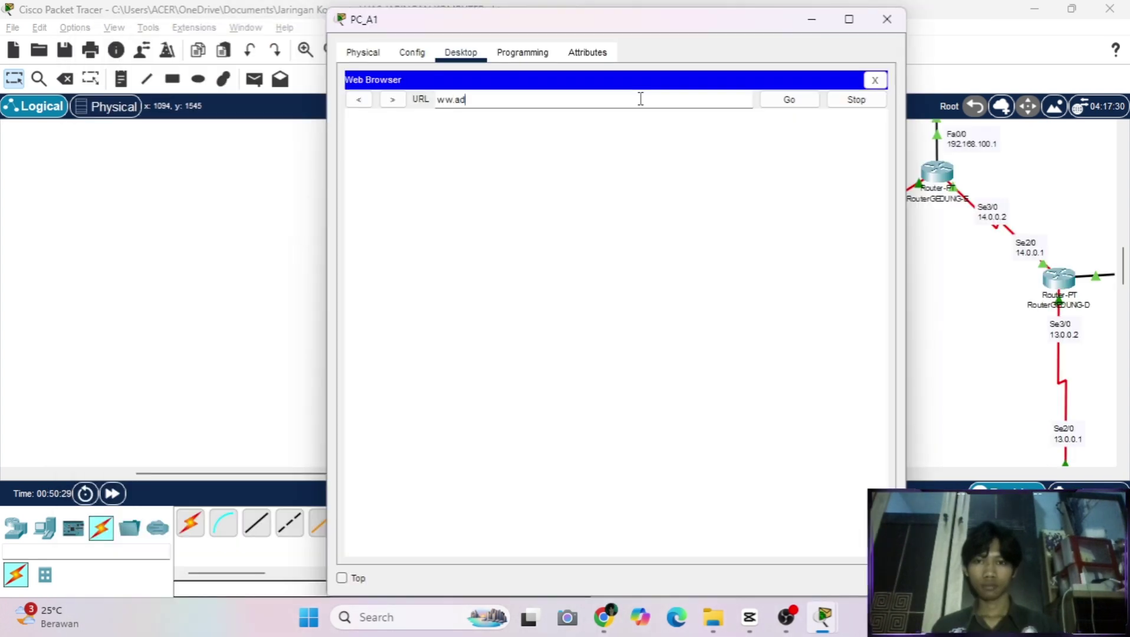
# Request ServerCenter's web page by its domain name in PC_A1's web browser, and close the PC_A1 window after checking.
pyautogui.write('adhityadaffa')
pyautogui.press('Return')
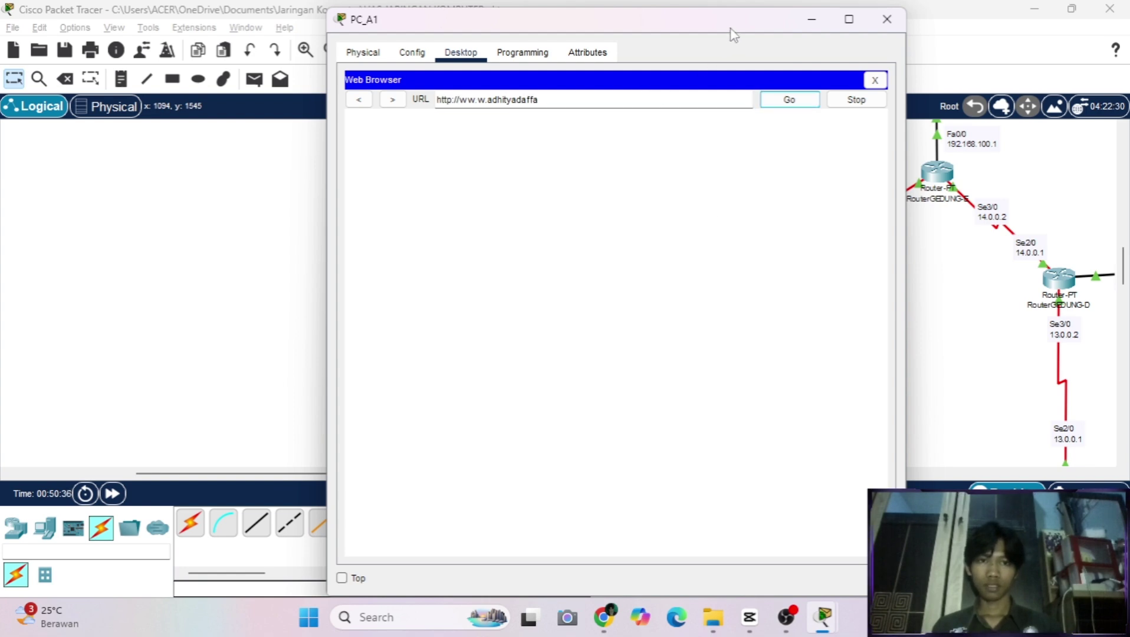
pyautogui.moveTo(733, 34); pyautogui.dragTo(550, 54)
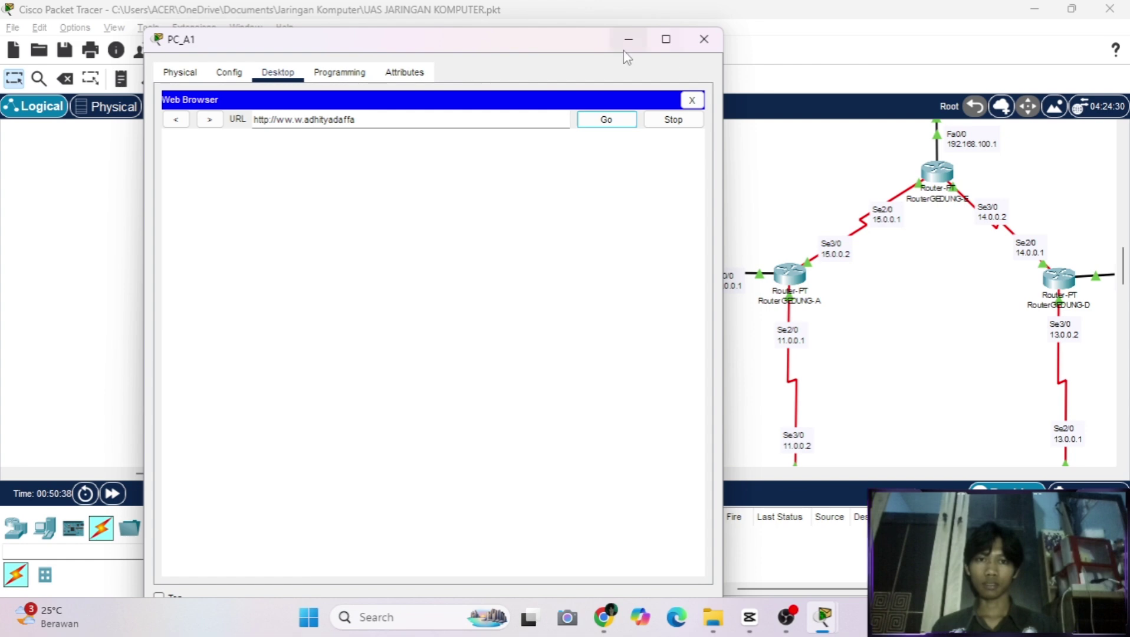
pyautogui.moveTo(509, 40); pyautogui.dragTo(536, 40)
pyautogui.moveTo(623, 37); pyautogui.dragTo(508, 28)
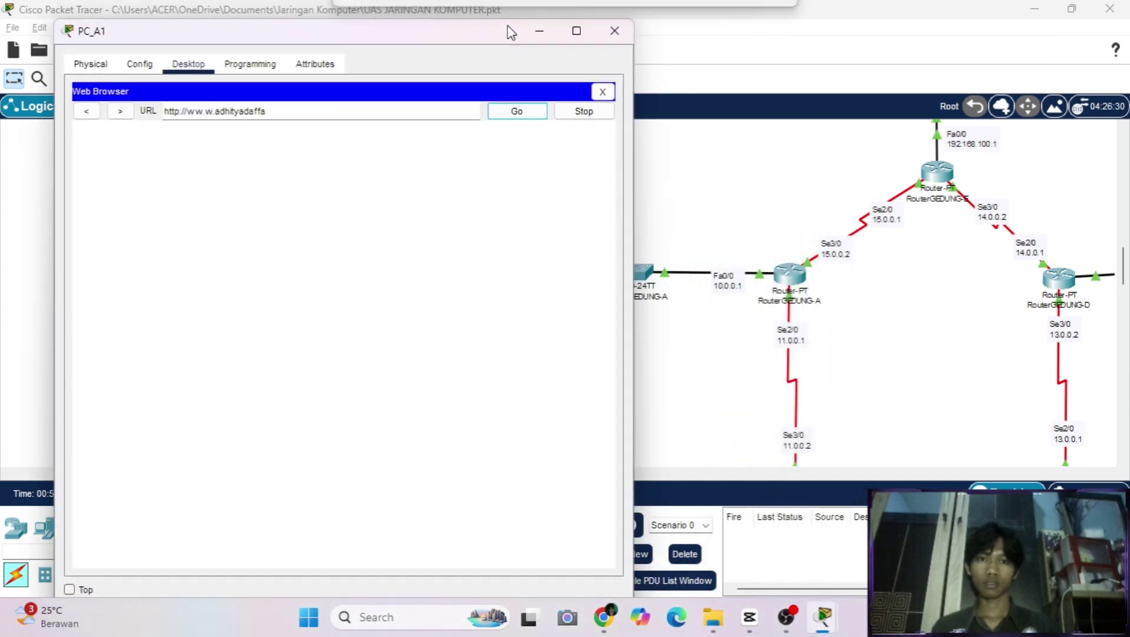
pyautogui.click(602, 35)
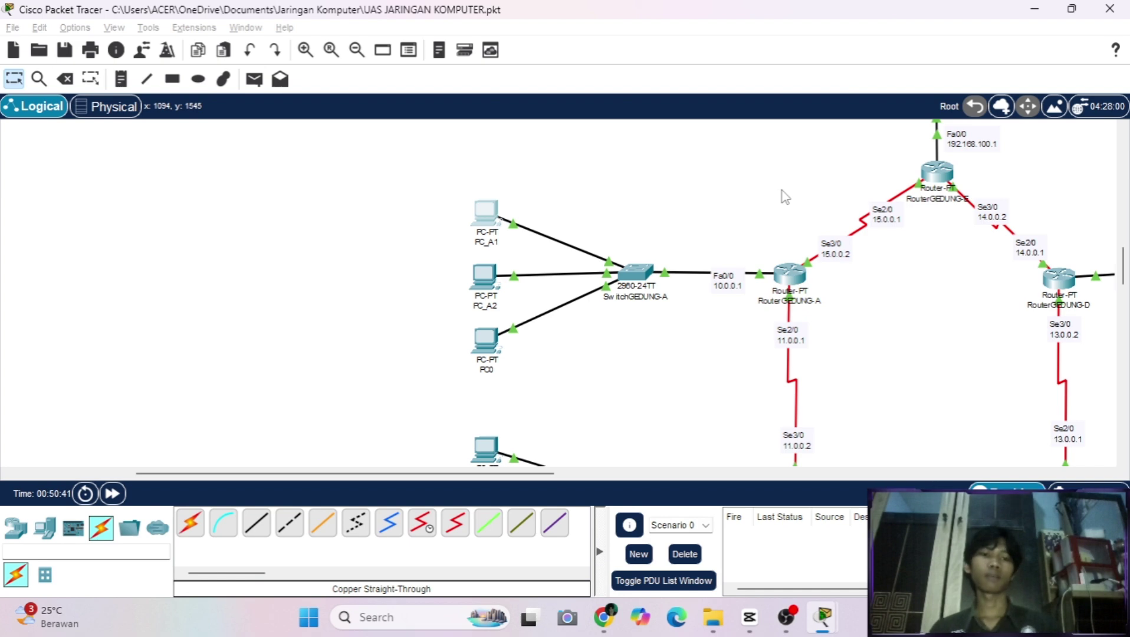
# Examine the topology around SwitchServer and RouterGEDUNG-E, including its links to buildings A and D.
pyautogui.hscroll(5, 784, 197)
pyautogui.scroll(5, 749, 192)
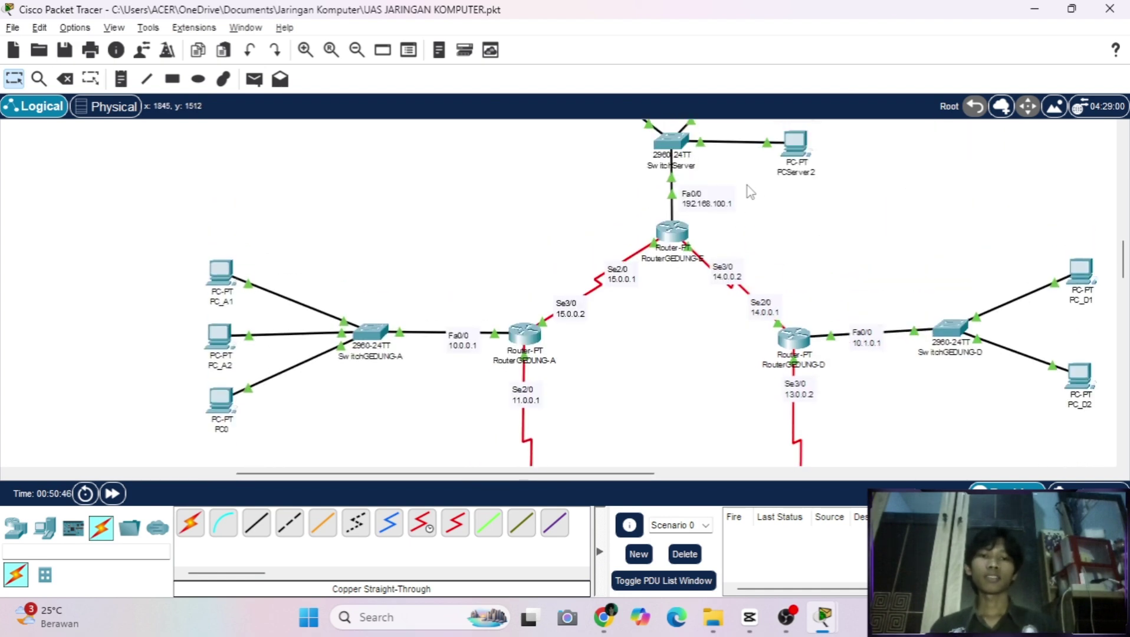
pyautogui.hscroll(4, 749, 192)
pyautogui.scroll(2, 749, 192)
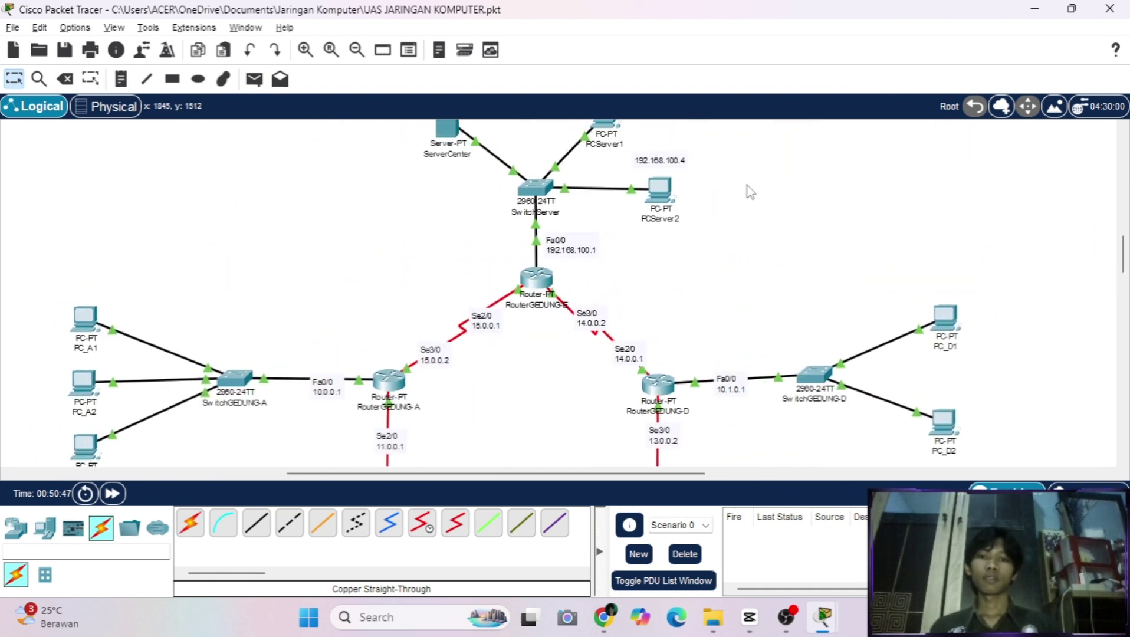
pyautogui.scroll(3, 591, 312)
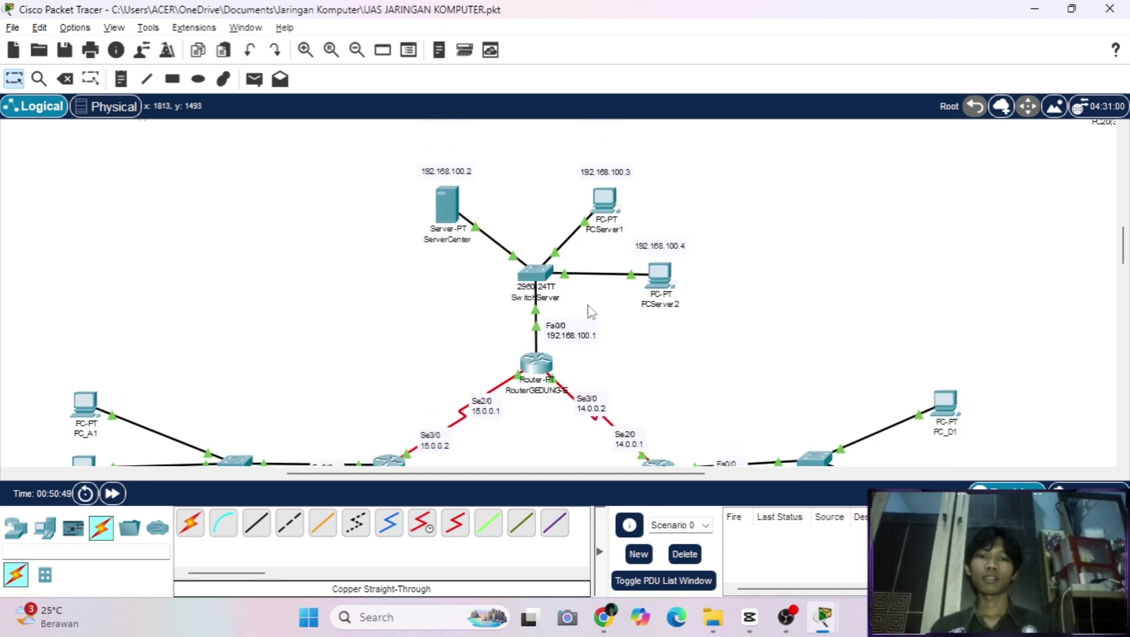
pyautogui.scroll(-2, 523, 307)
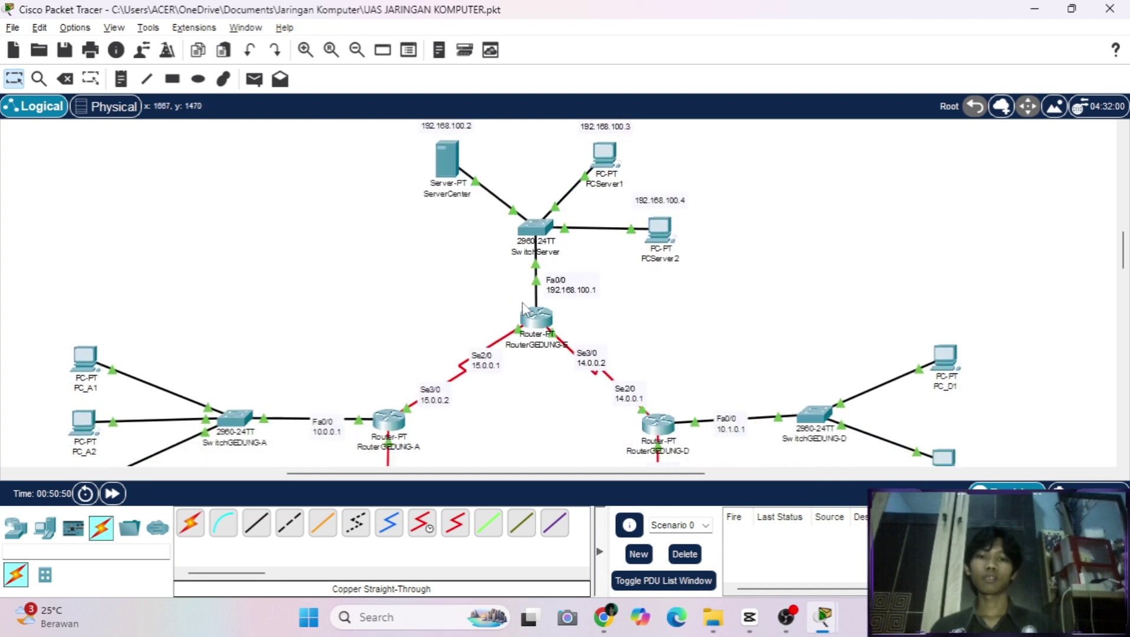
pyautogui.scroll(2, 405, 270)
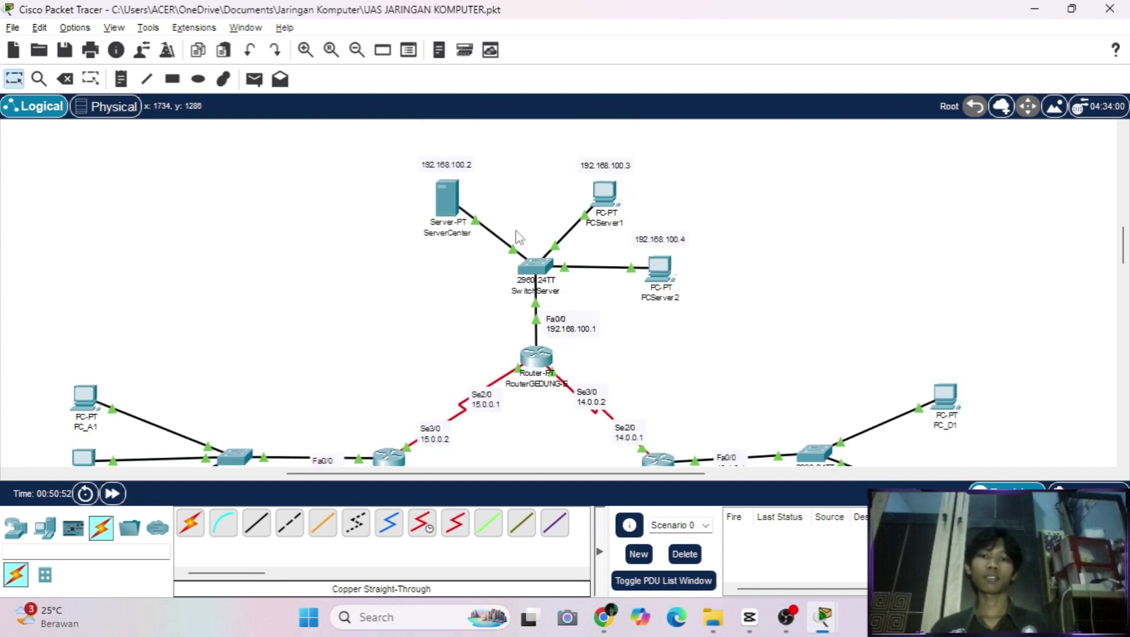
pyautogui.scroll(-4, 480, 258)
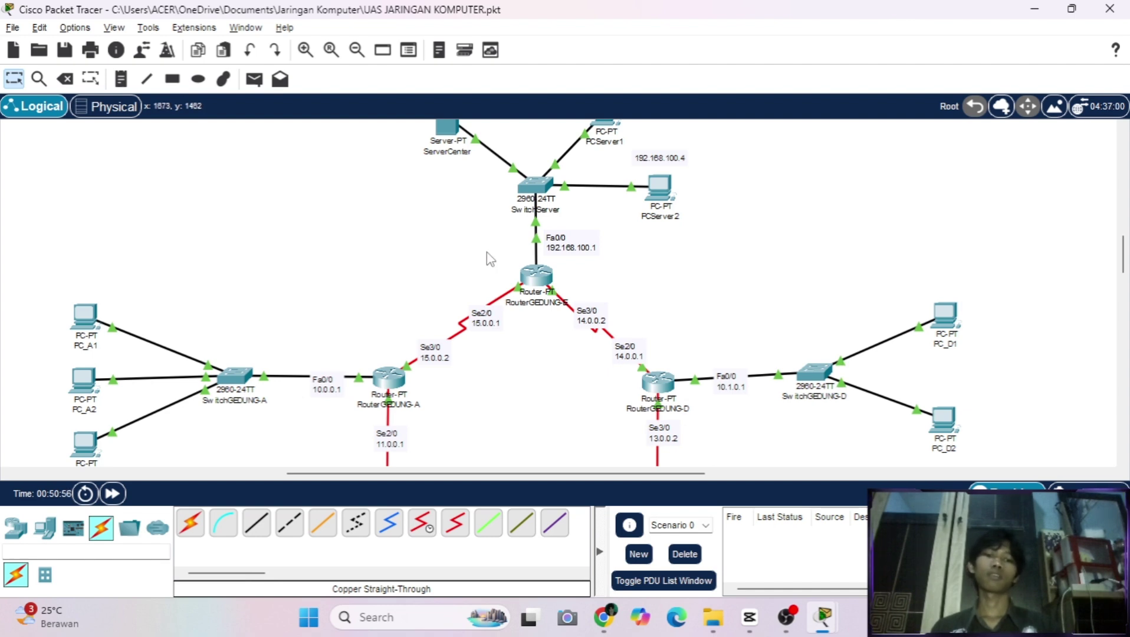
# Open RouterGEDUNG-E's command line, review its access-list commands against the surrounding topology, and minimize the device window.
pyautogui.scroll(-5, 487, 252)
pyautogui.scroll(5, 487, 252)
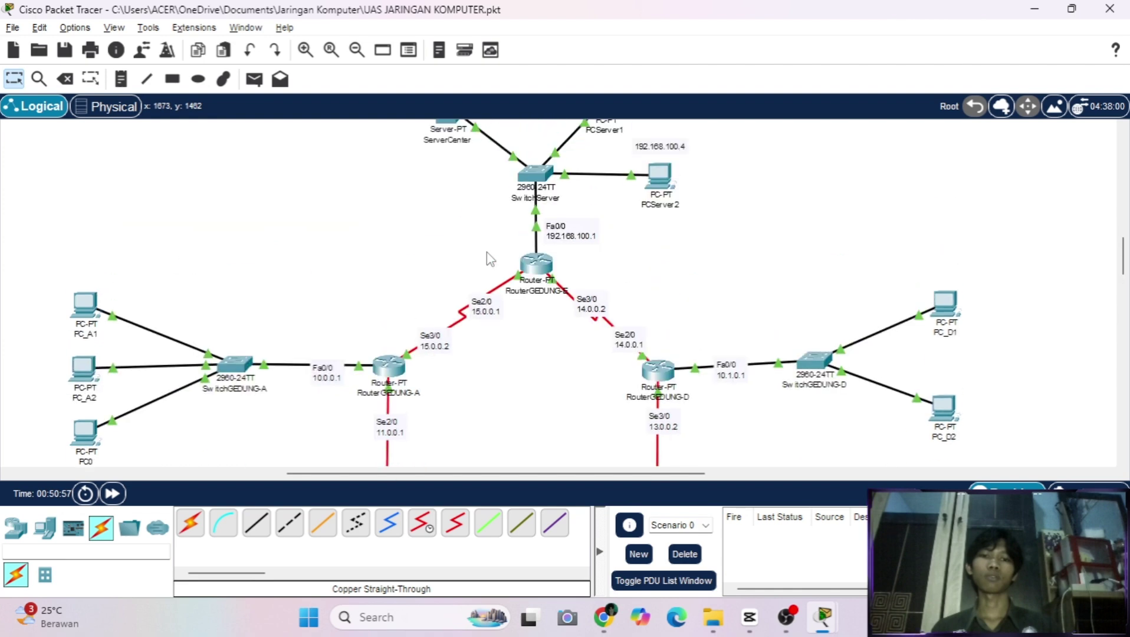
pyautogui.scroll(2, 487, 252)
pyautogui.click(540, 304)
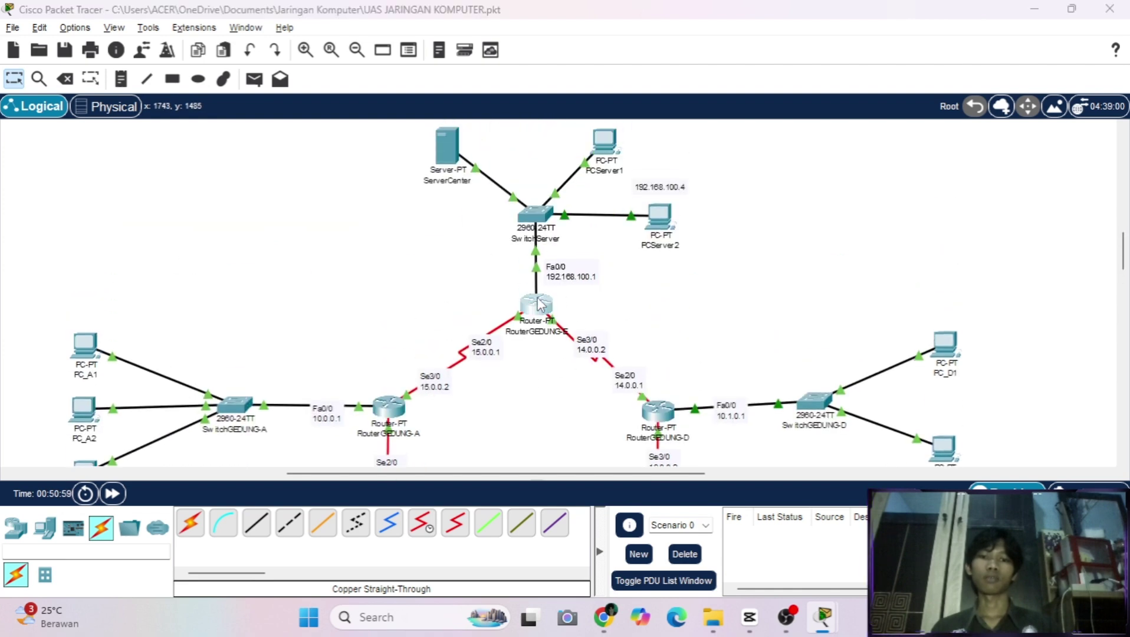
pyautogui.scroll(7, 643, 318)
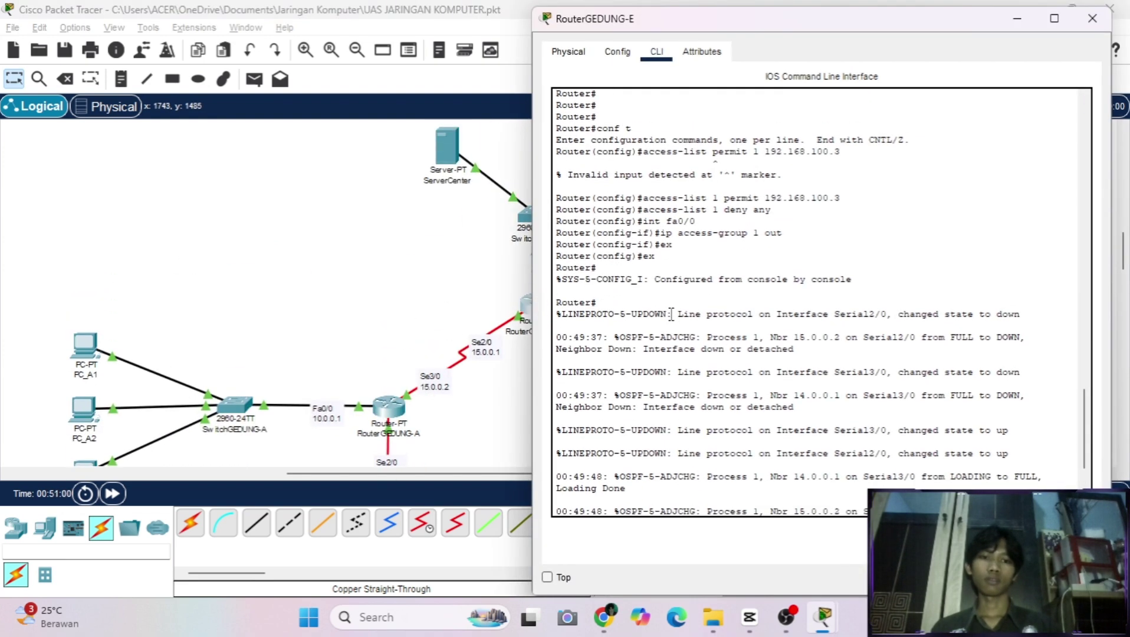
pyautogui.hscroll(5, 413, 295)
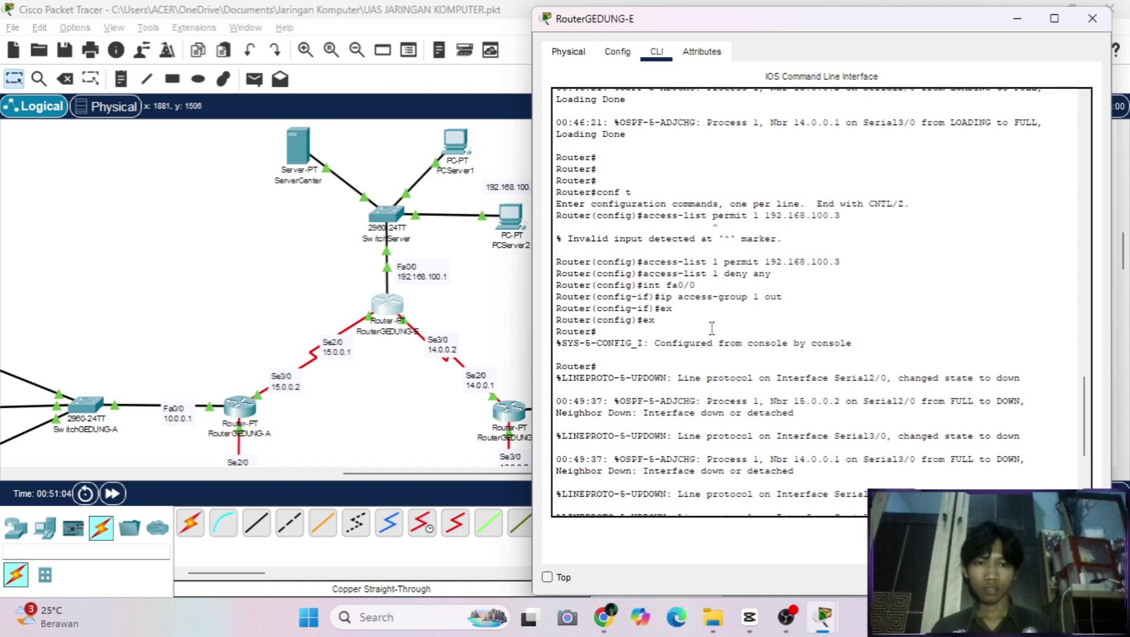
pyautogui.scroll(-2, 433, 314)
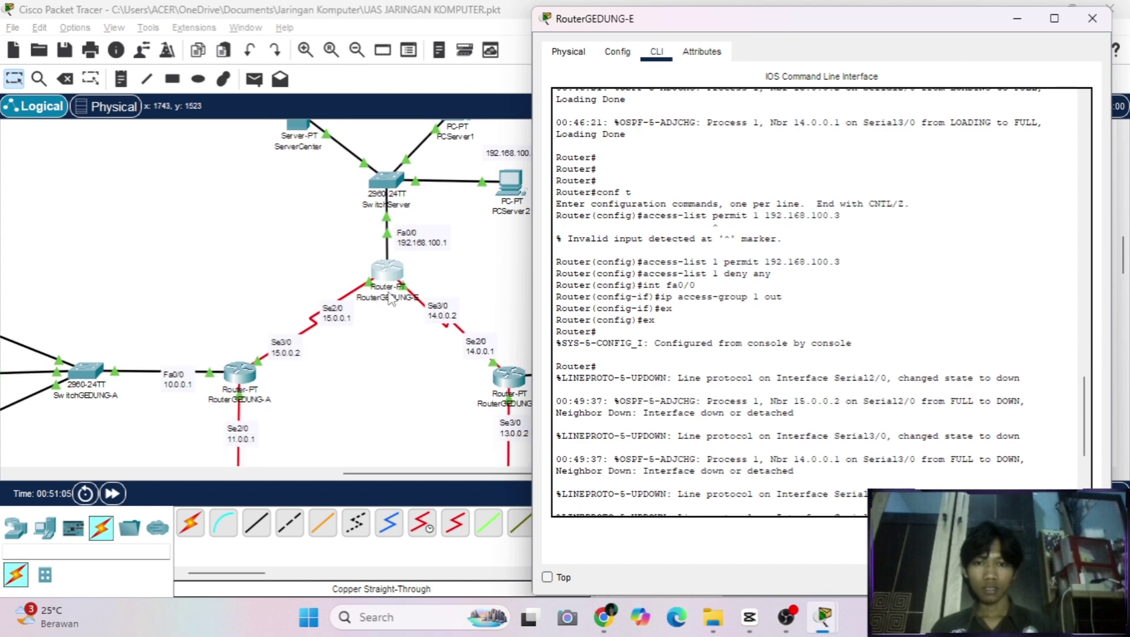
pyautogui.scroll(2, 354, 342)
pyautogui.scroll(-3, 352, 345)
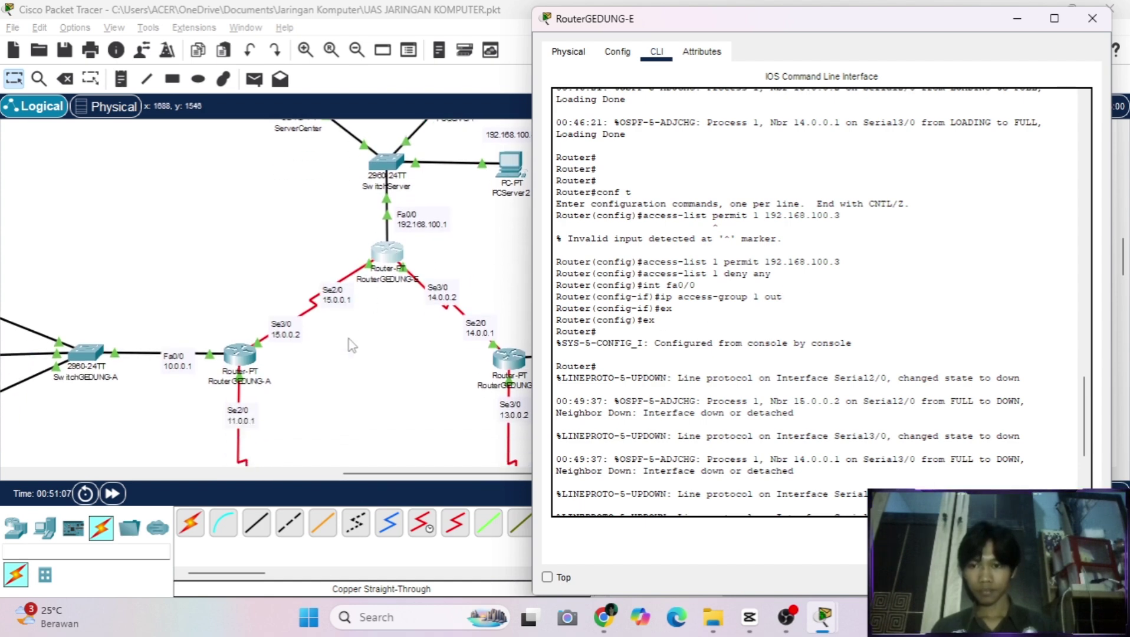
pyautogui.hscroll(-5, 38, 345)
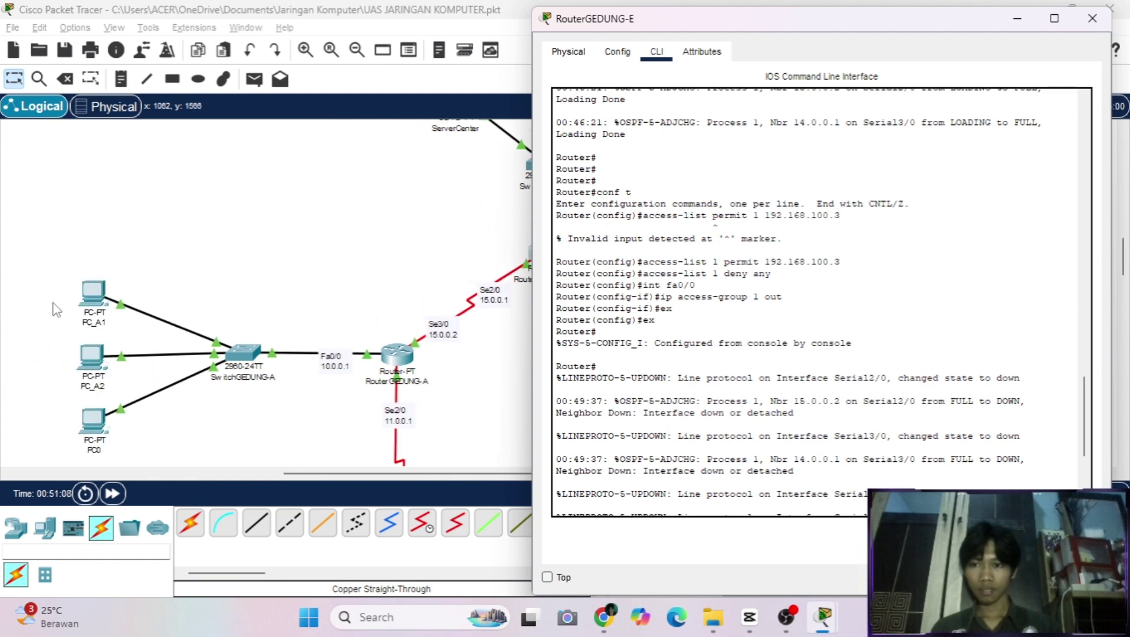
pyautogui.hscroll(9, 135, 330)
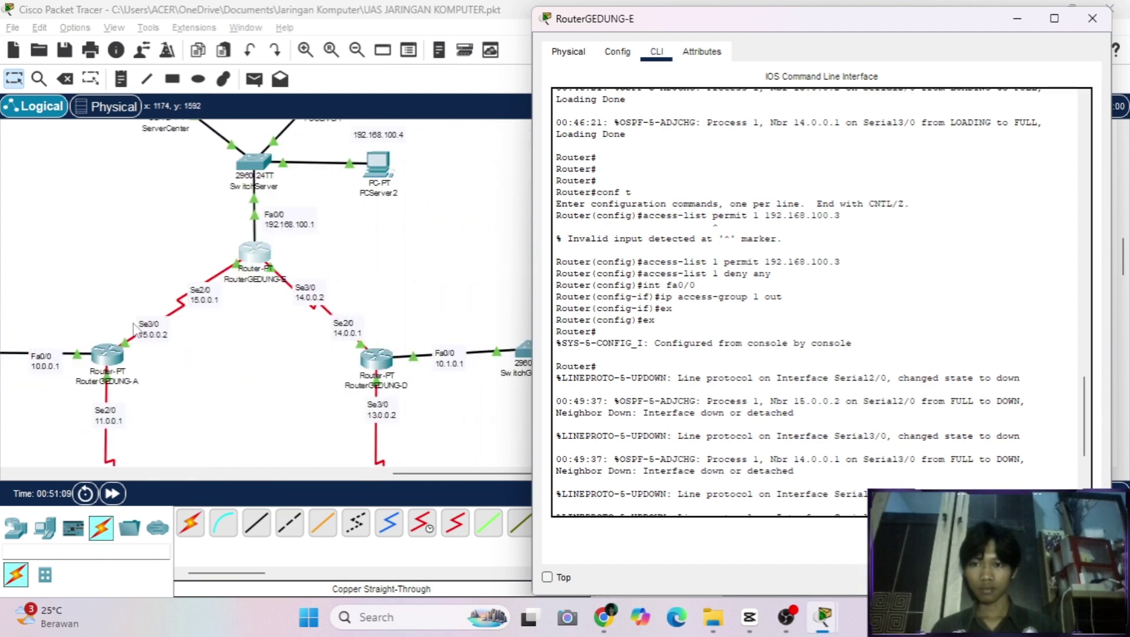
pyautogui.hscroll(-13, 133, 323)
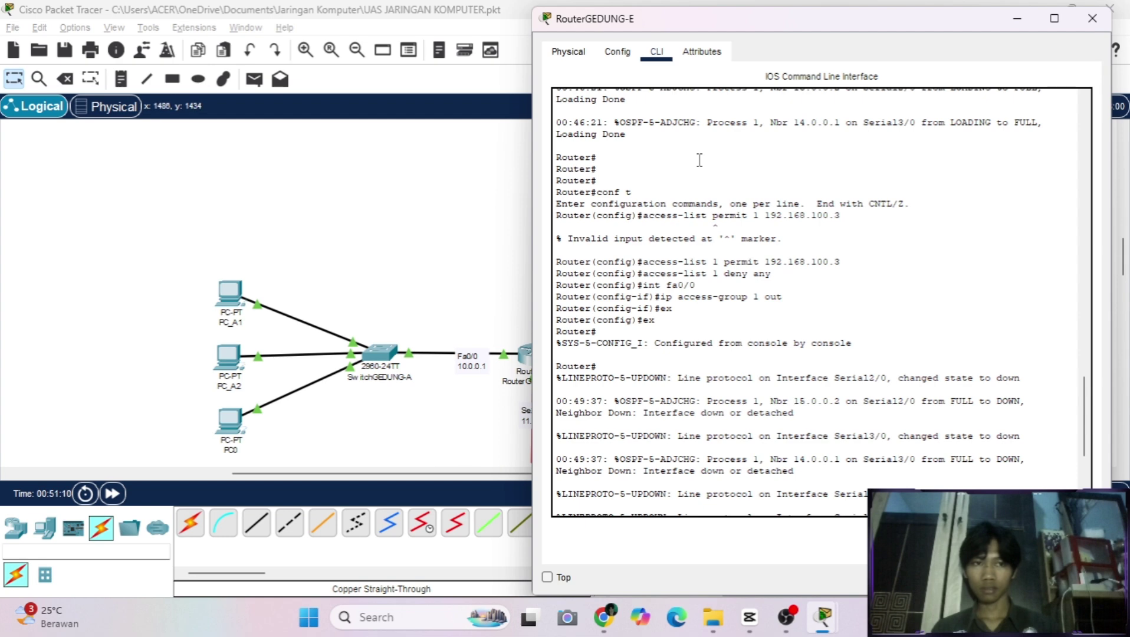
pyautogui.click(1016, 19)
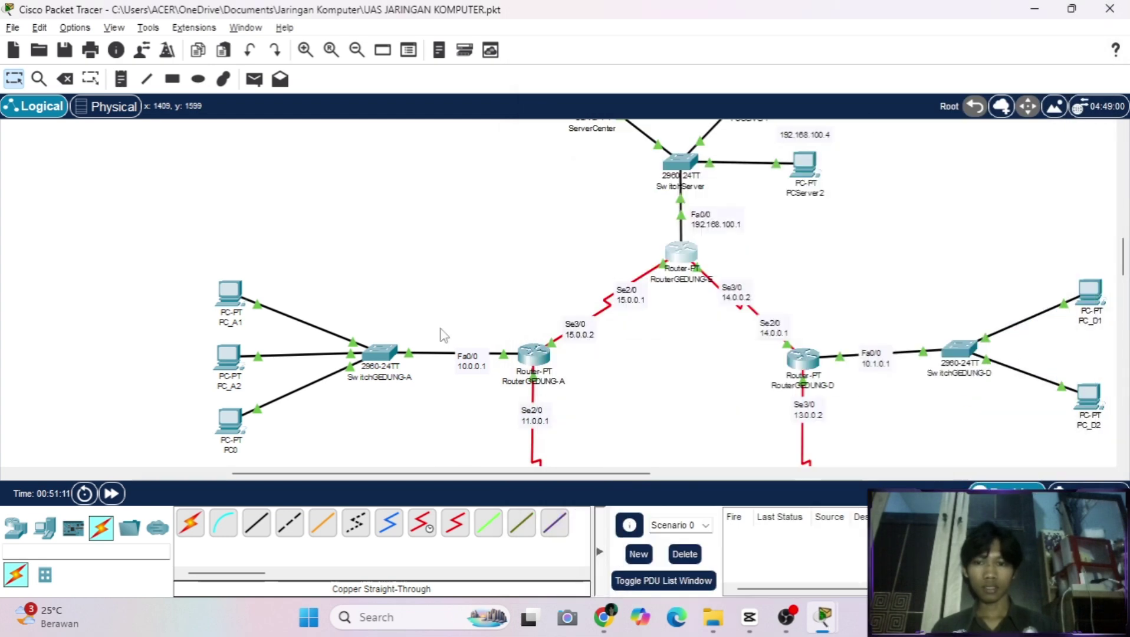
# Examine the topology from the ServerCenter network down to buildings B and C, and check RouterGEDUNG-E's port and IP address summary.
pyautogui.scroll(1, 444, 335)
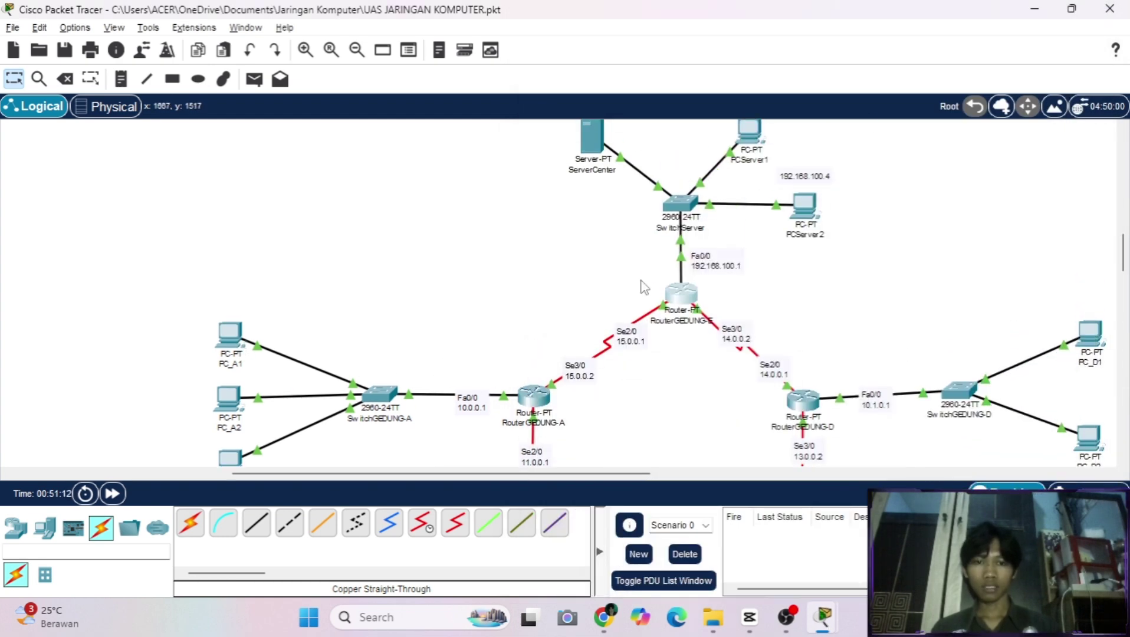
pyautogui.scroll(1, 636, 203)
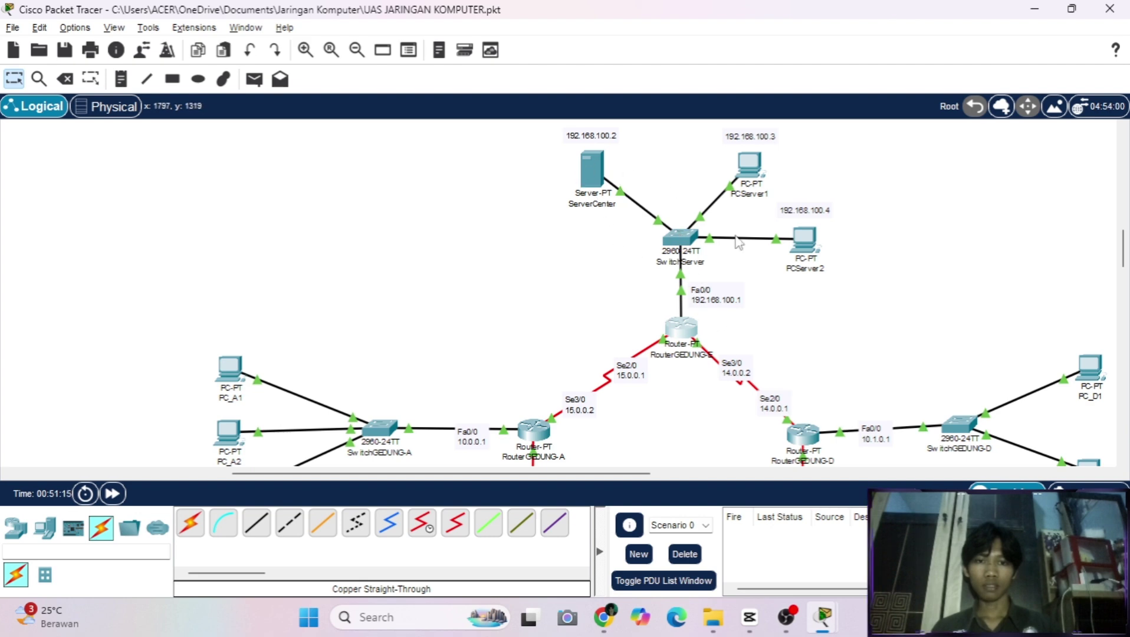
pyautogui.scroll(-3, 613, 377)
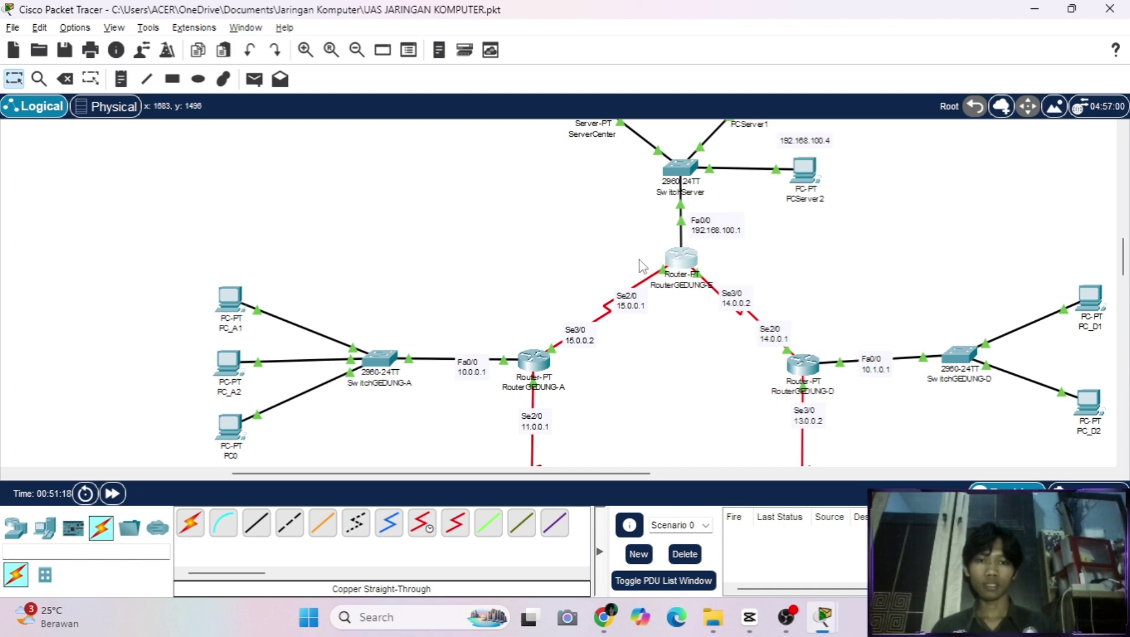
pyautogui.hscroll(4, 640, 272)
pyautogui.hscroll(-3, 590, 324)
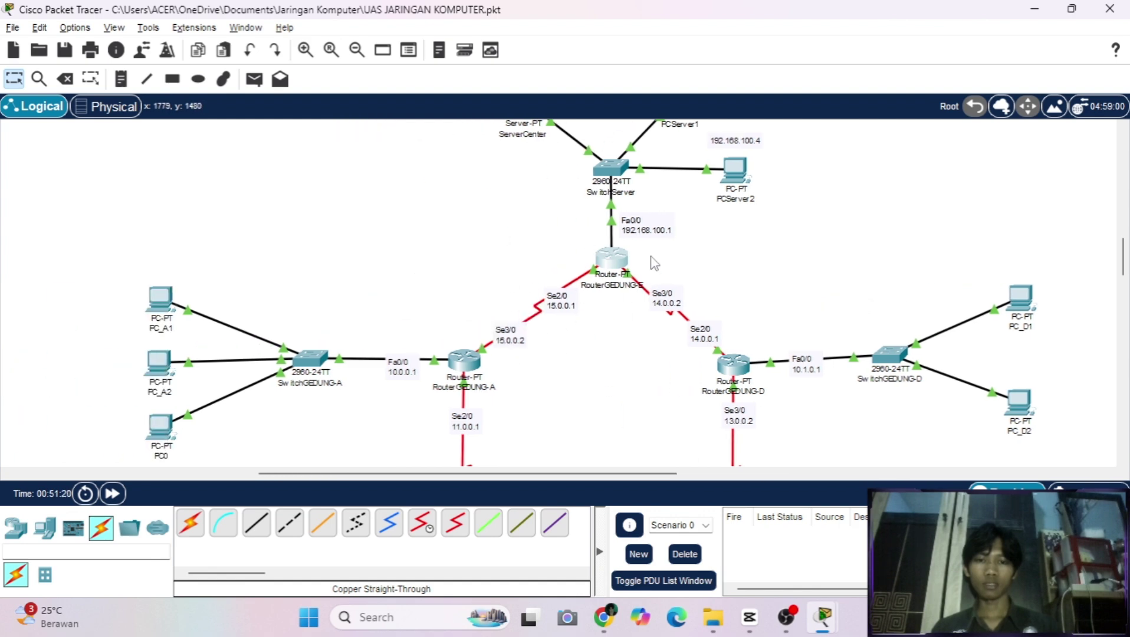
pyautogui.scroll(1, 651, 262)
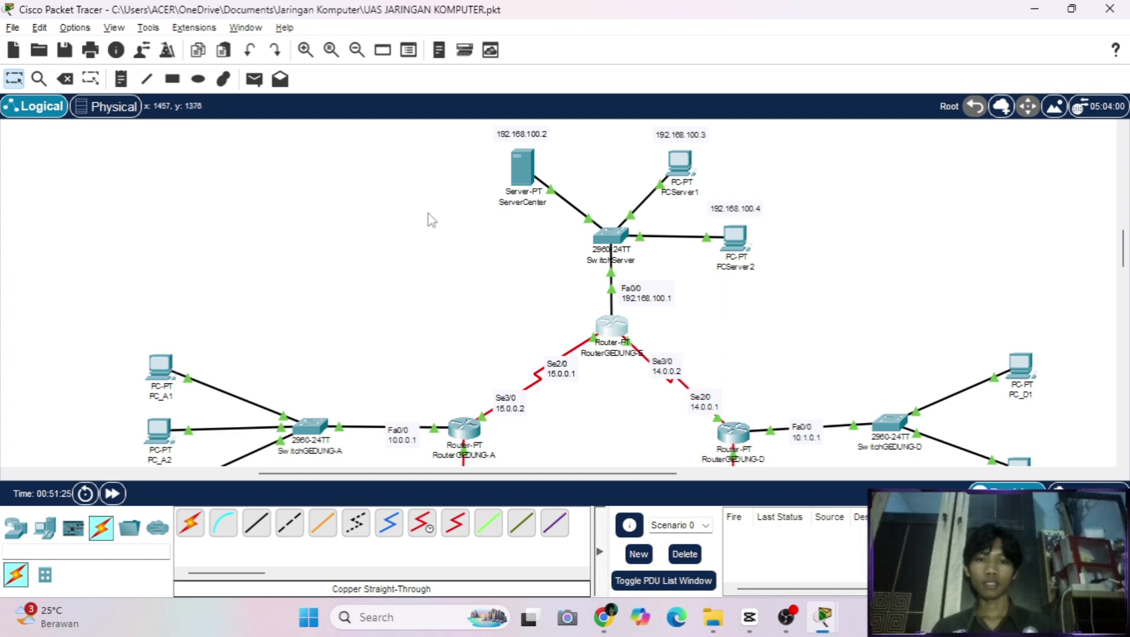
pyautogui.scroll(-2, 538, 270)
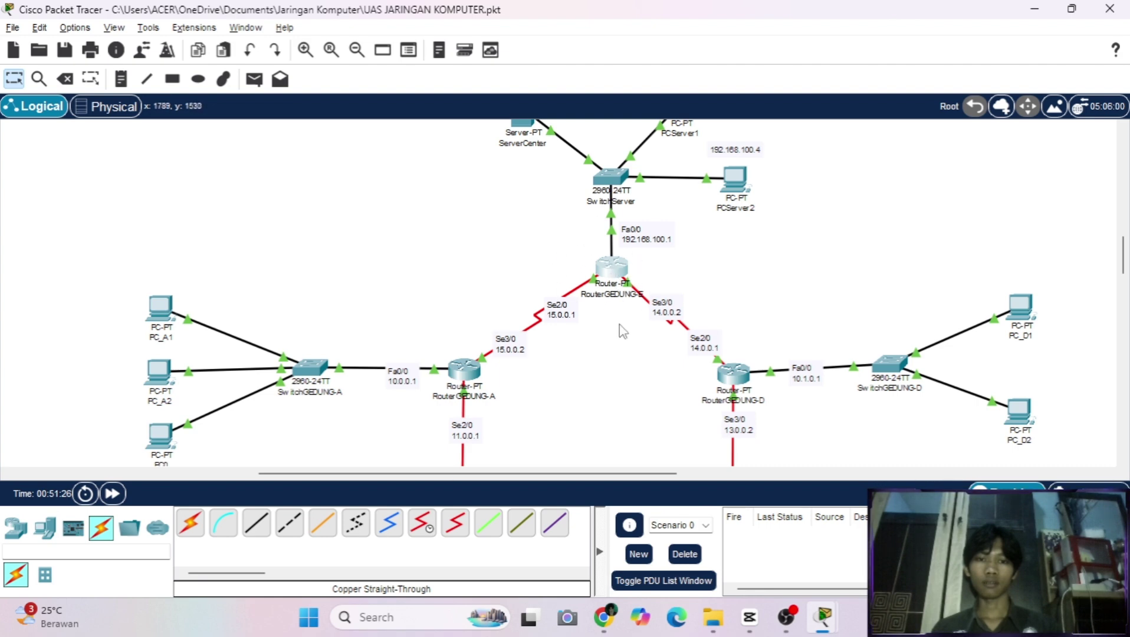
pyautogui.scroll(-5, 622, 331)
pyautogui.scroll(3, 622, 331)
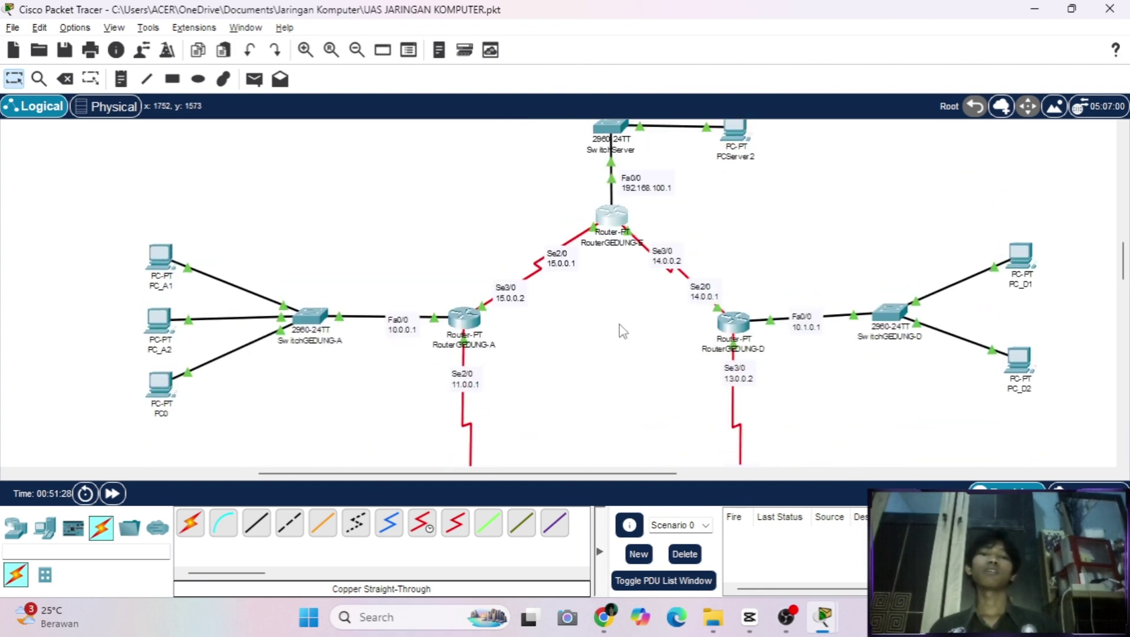
pyautogui.scroll(-3, 622, 331)
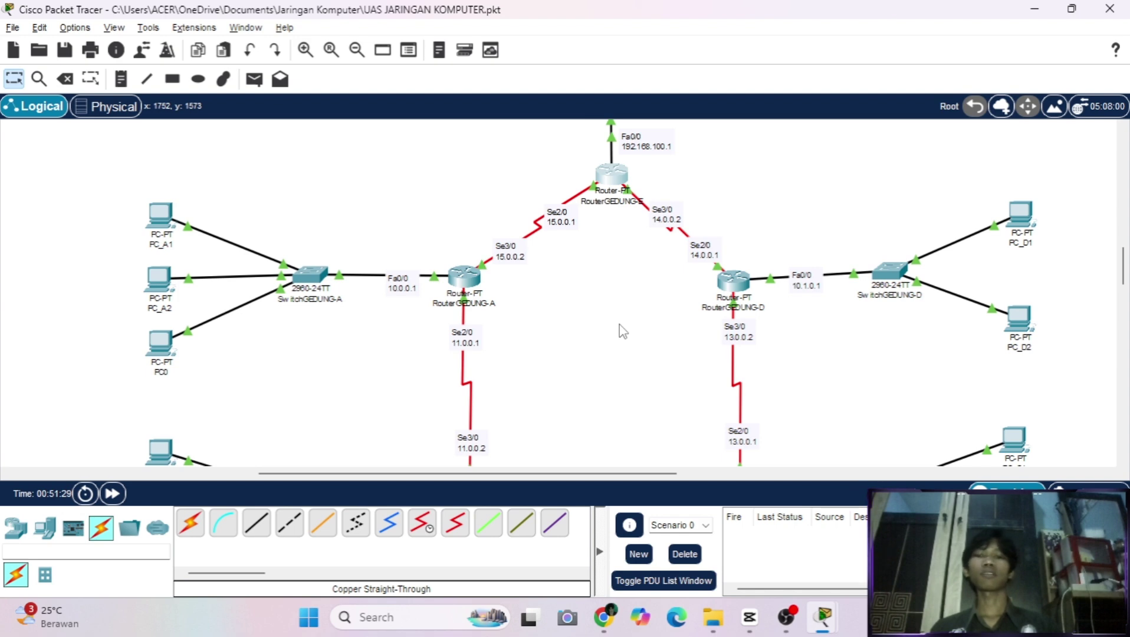
pyautogui.scroll(-1, 622, 331)
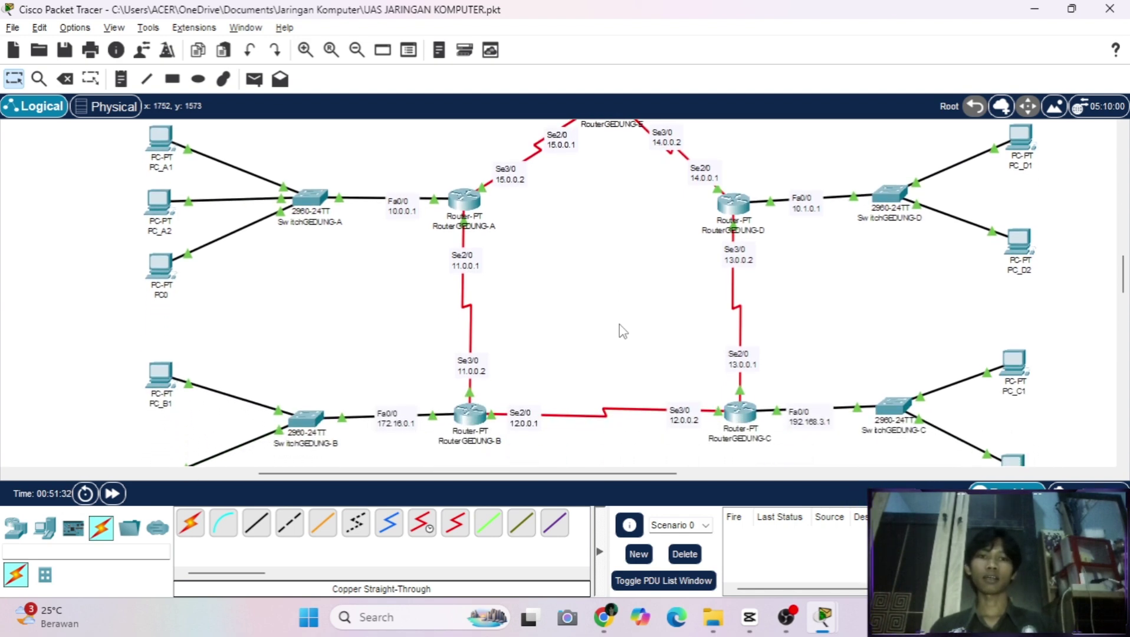
pyautogui.scroll(3, 622, 331)
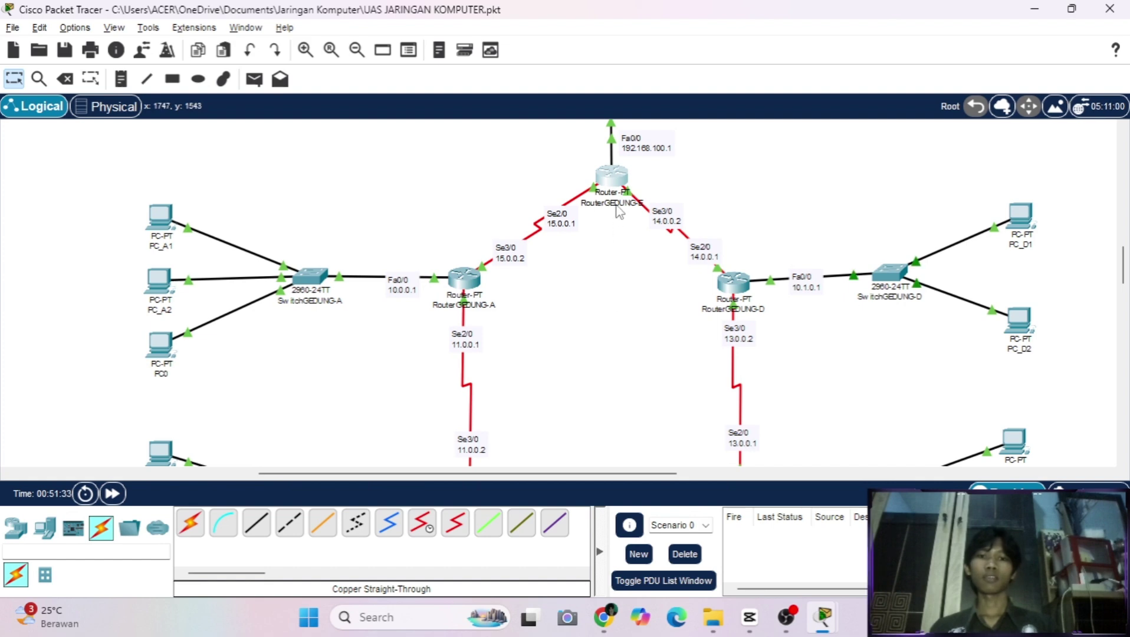
pyautogui.moveTo(617, 187)
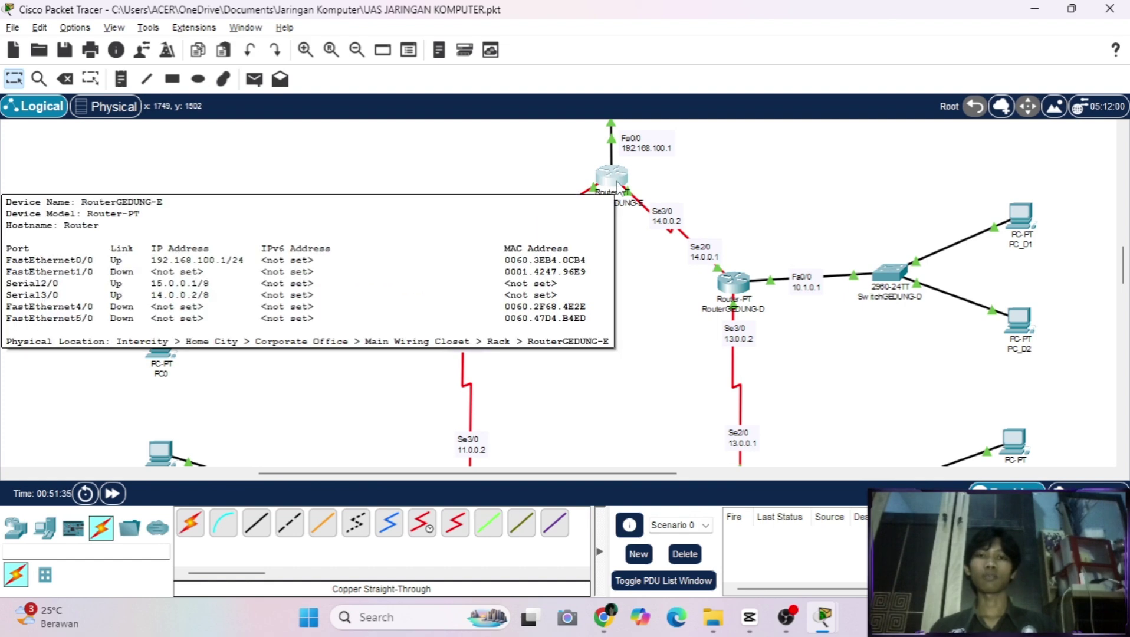